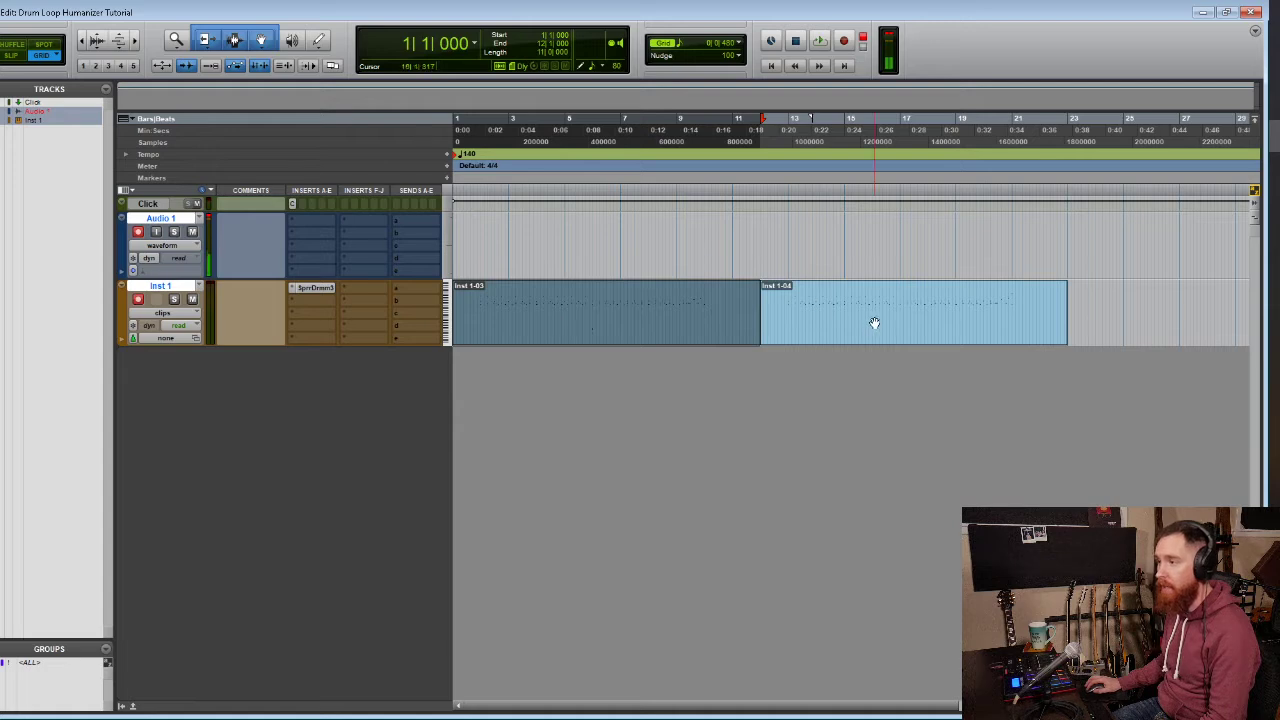
# View the notes of the second drum clip, Inst 1-04, in the MIDI Editor and return to the Edit window
pyautogui.click(896, 331)
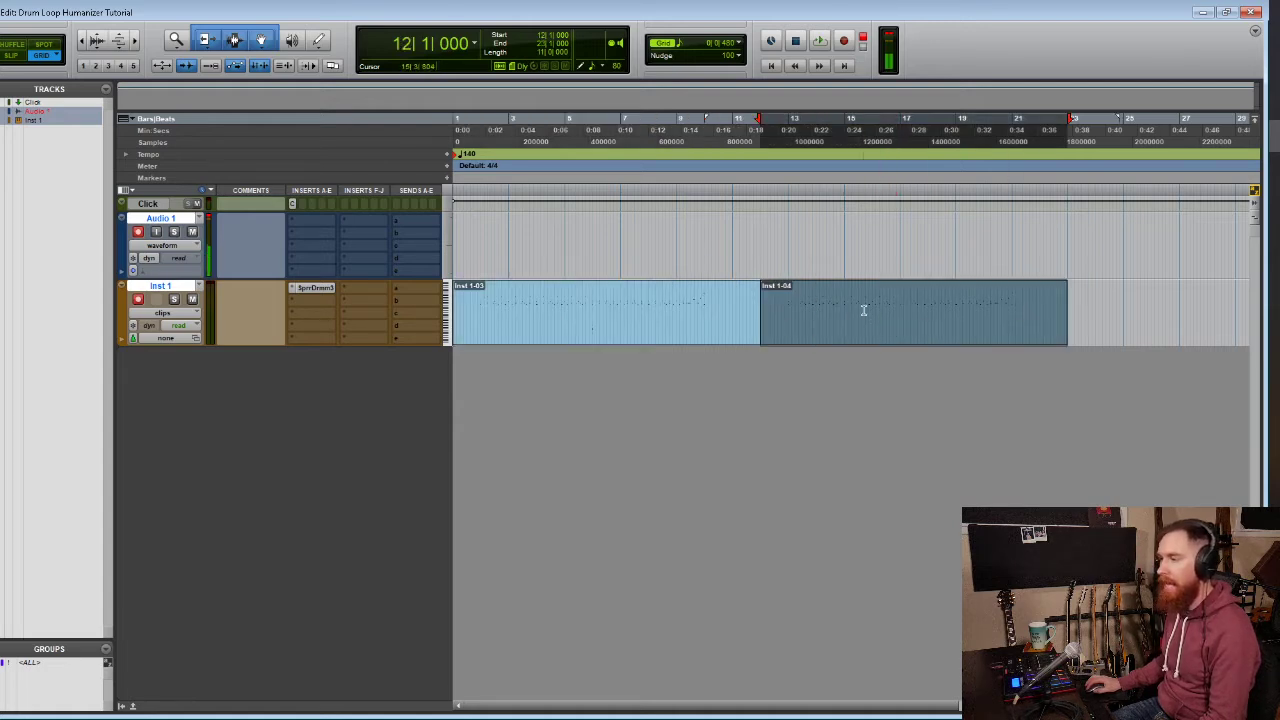
pyautogui.press('super+=')
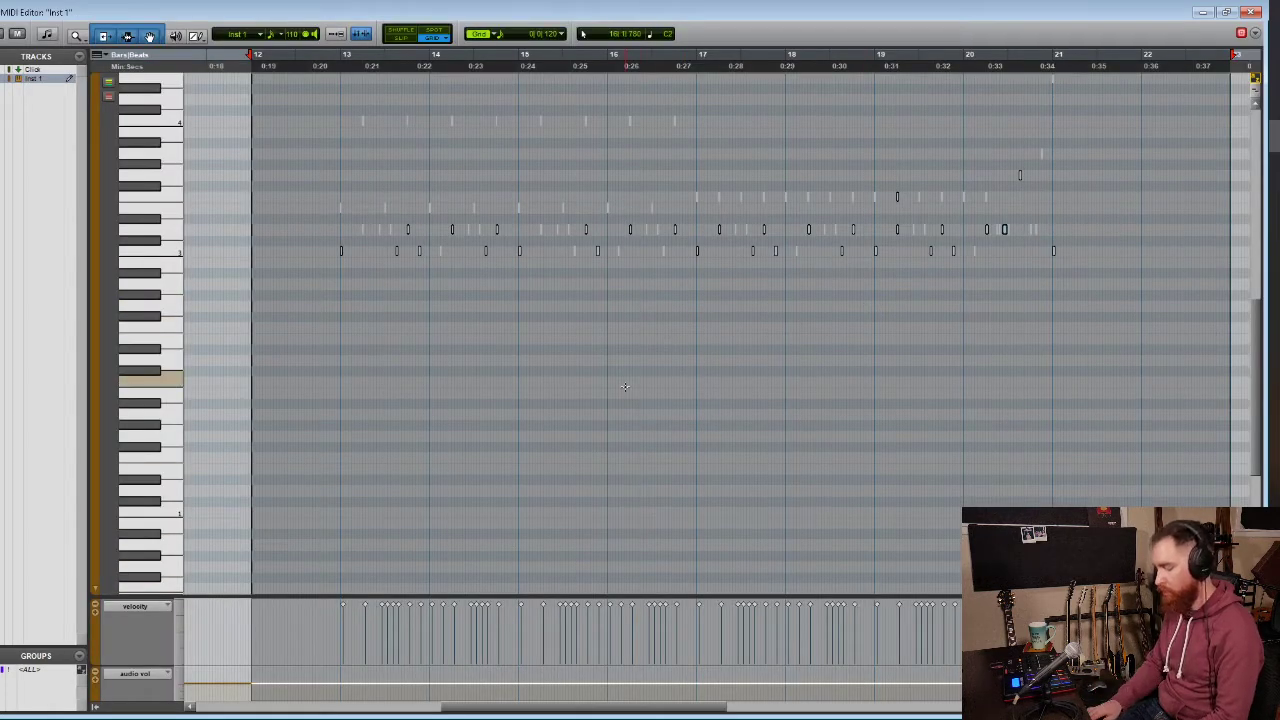
pyautogui.press('super+=')
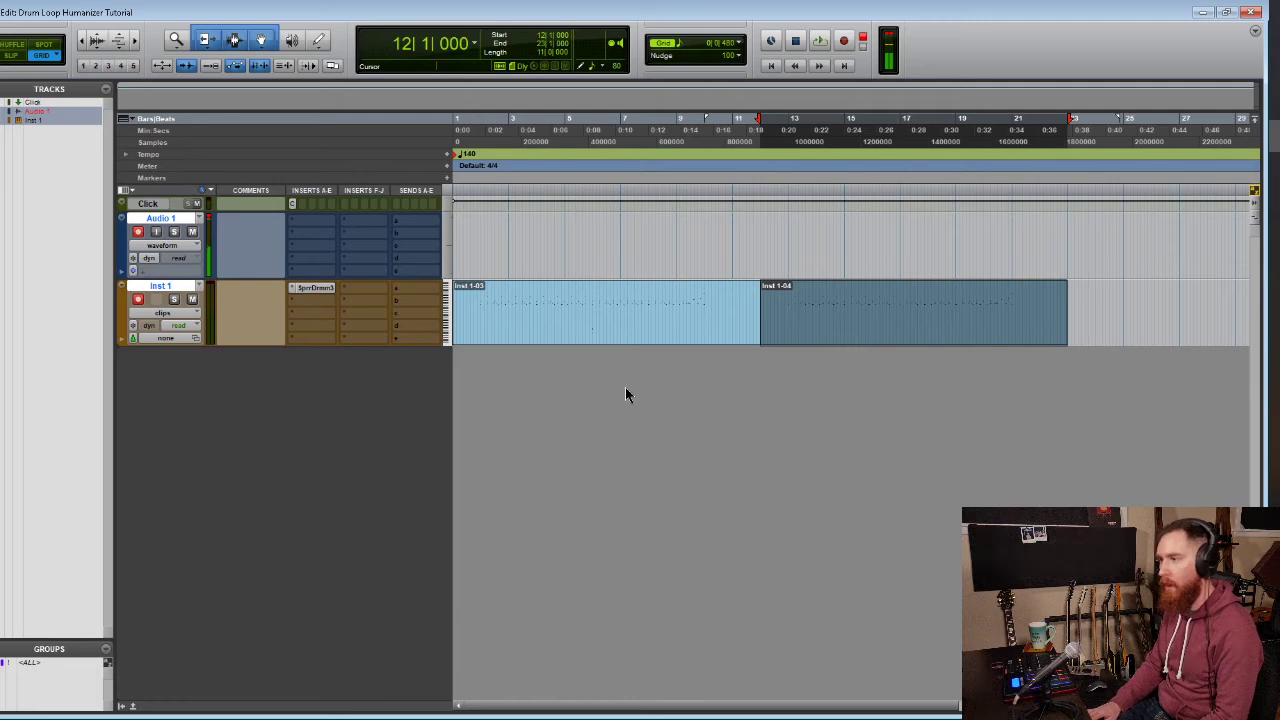
# Inspect the Superior Drummer 3 instrument inserted on the Inst 1 track and close it
pyautogui.click(310, 288)
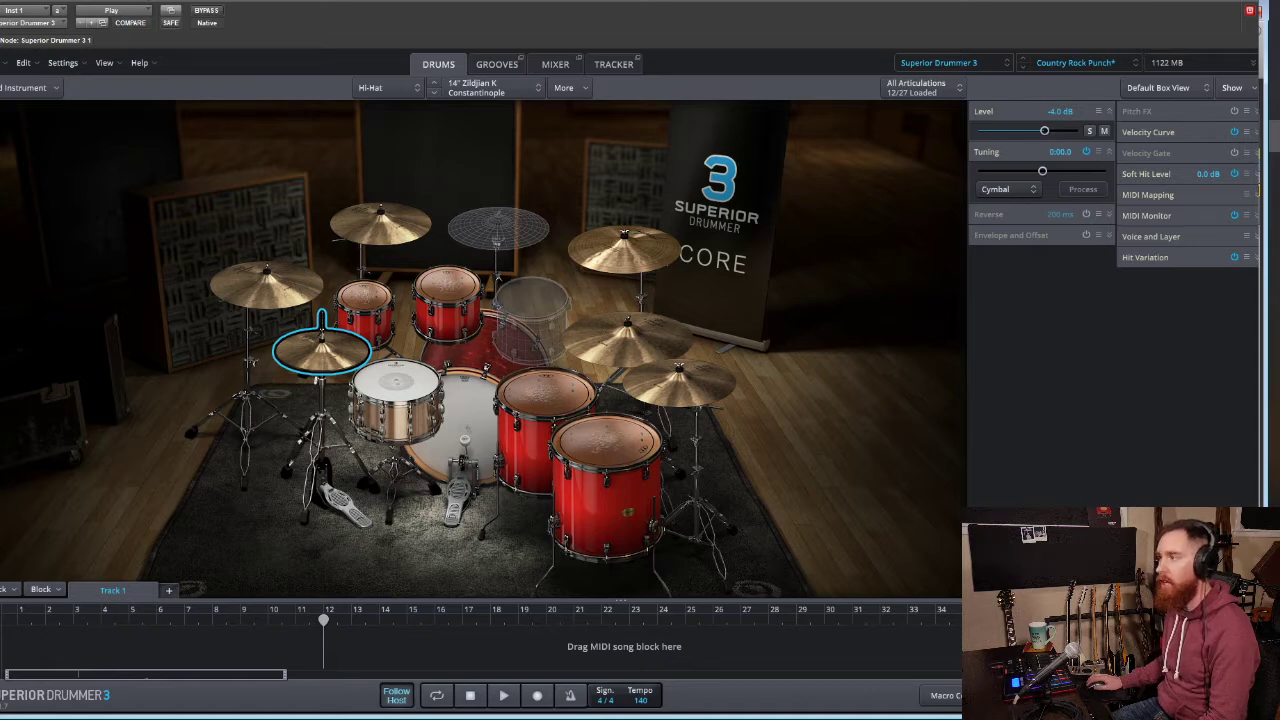
pyautogui.hotkey('ctrl', 'w')
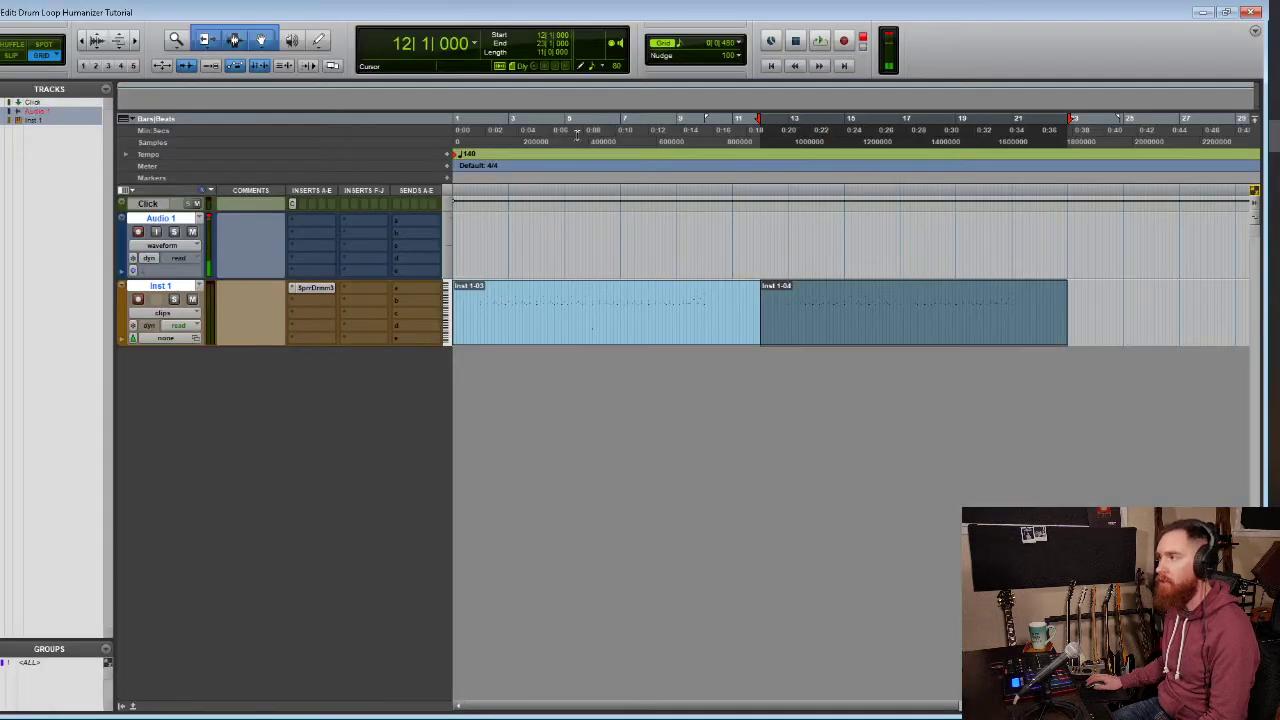
pyautogui.click(138, 232)
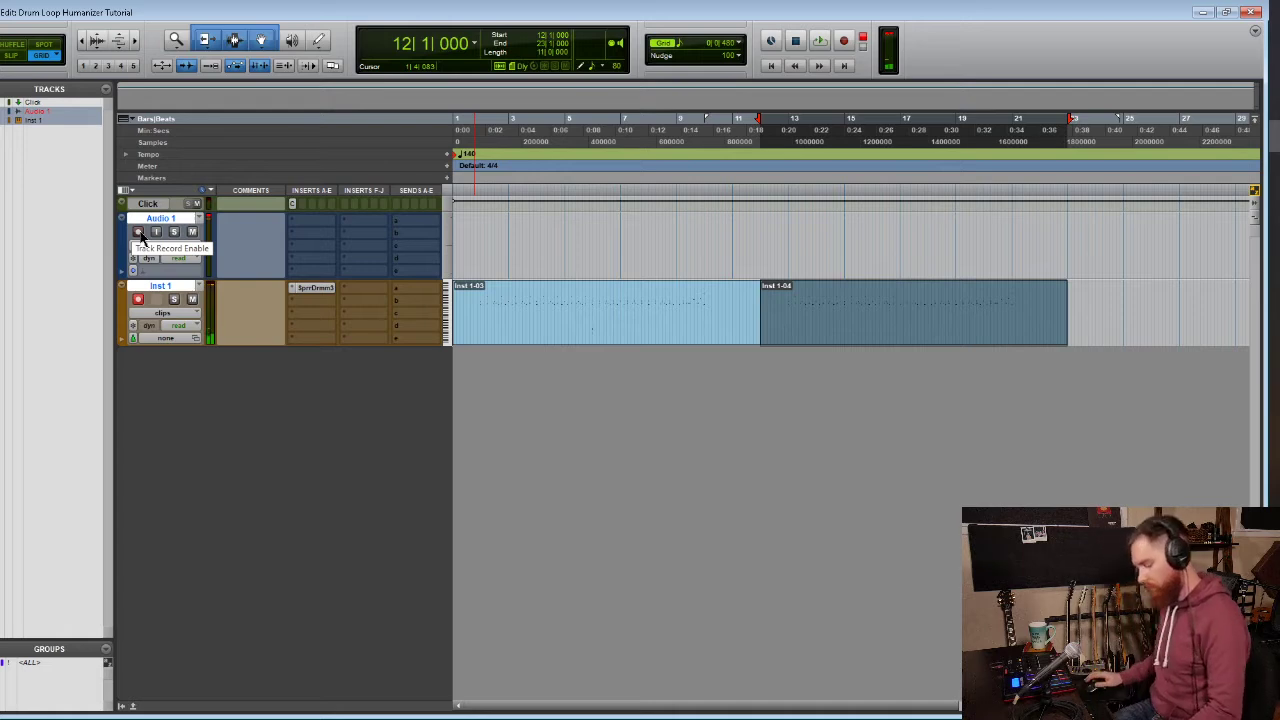
pyautogui.click(139, 236)
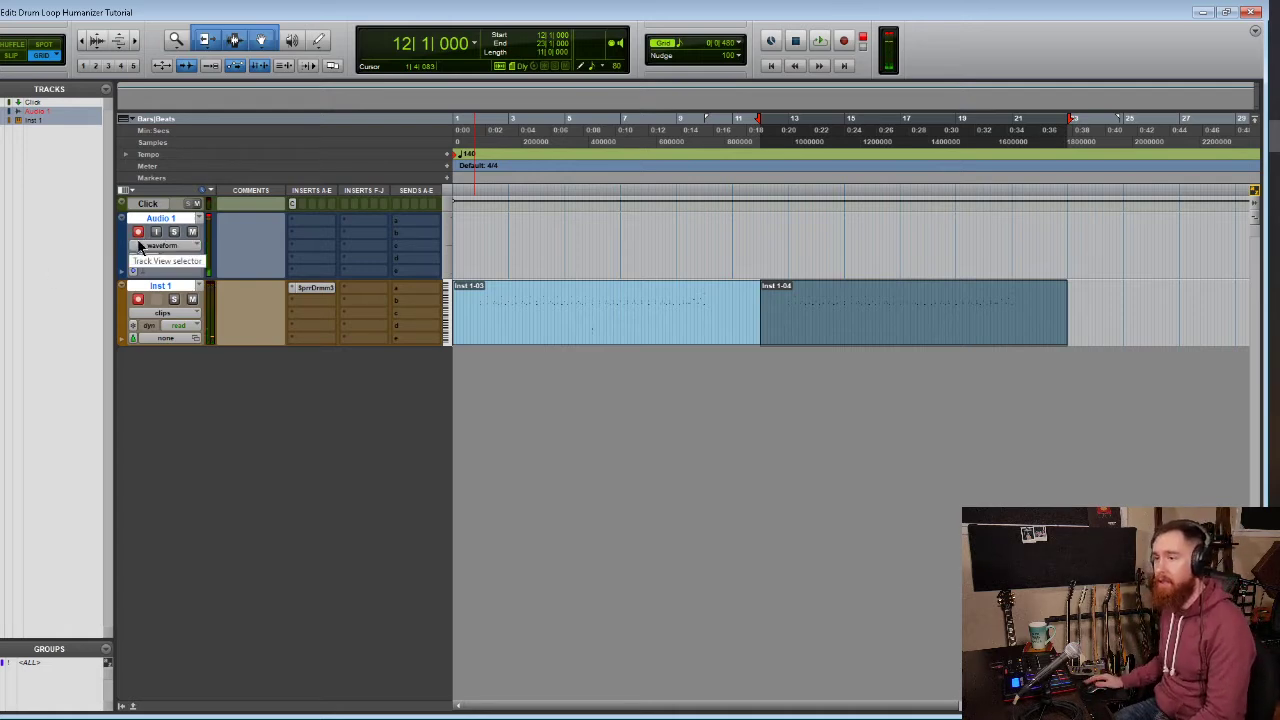
pyautogui.click(315, 289)
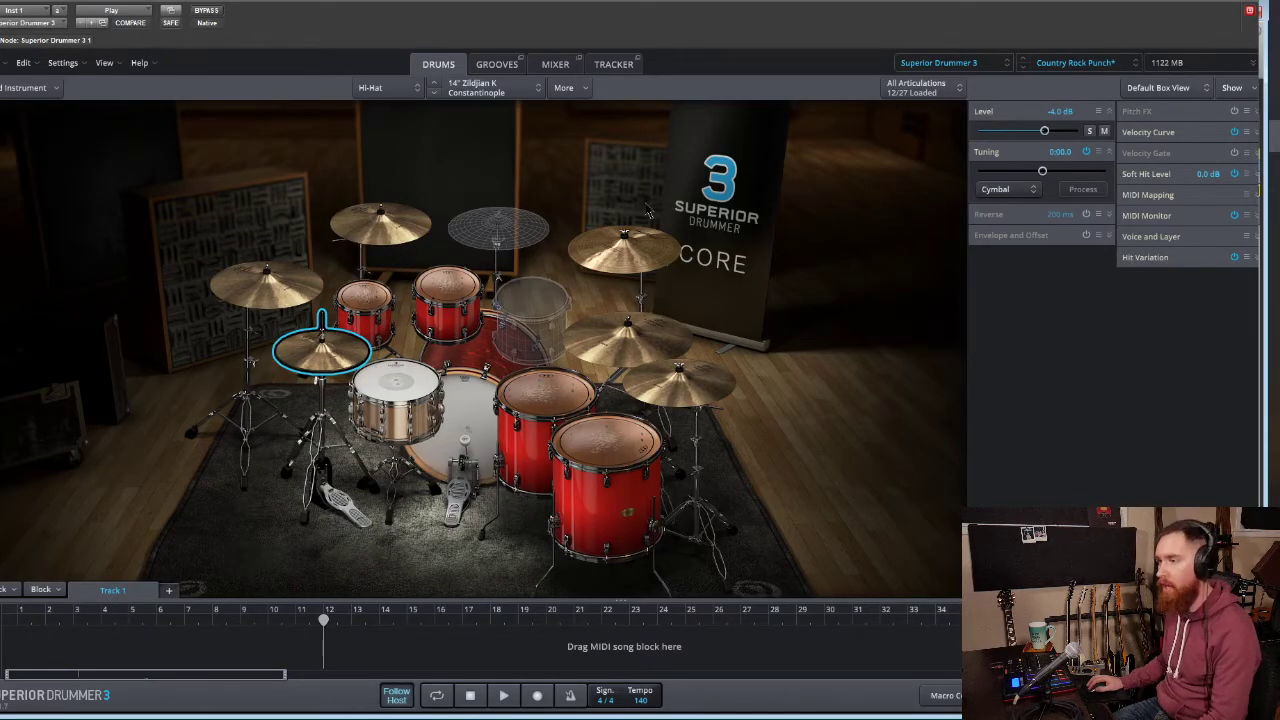
pyautogui.click(1251, 11)
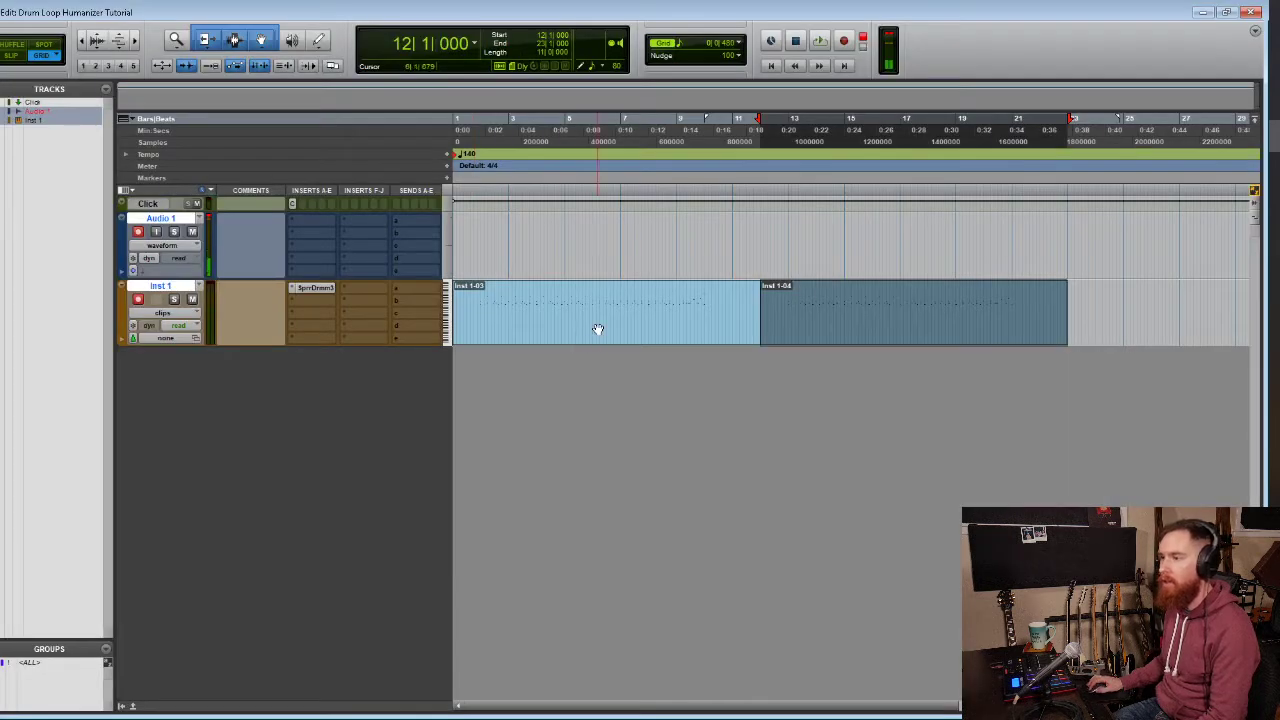
# Play the first drum clip, Inst 1-03, from its start
pyautogui.click(597, 329)
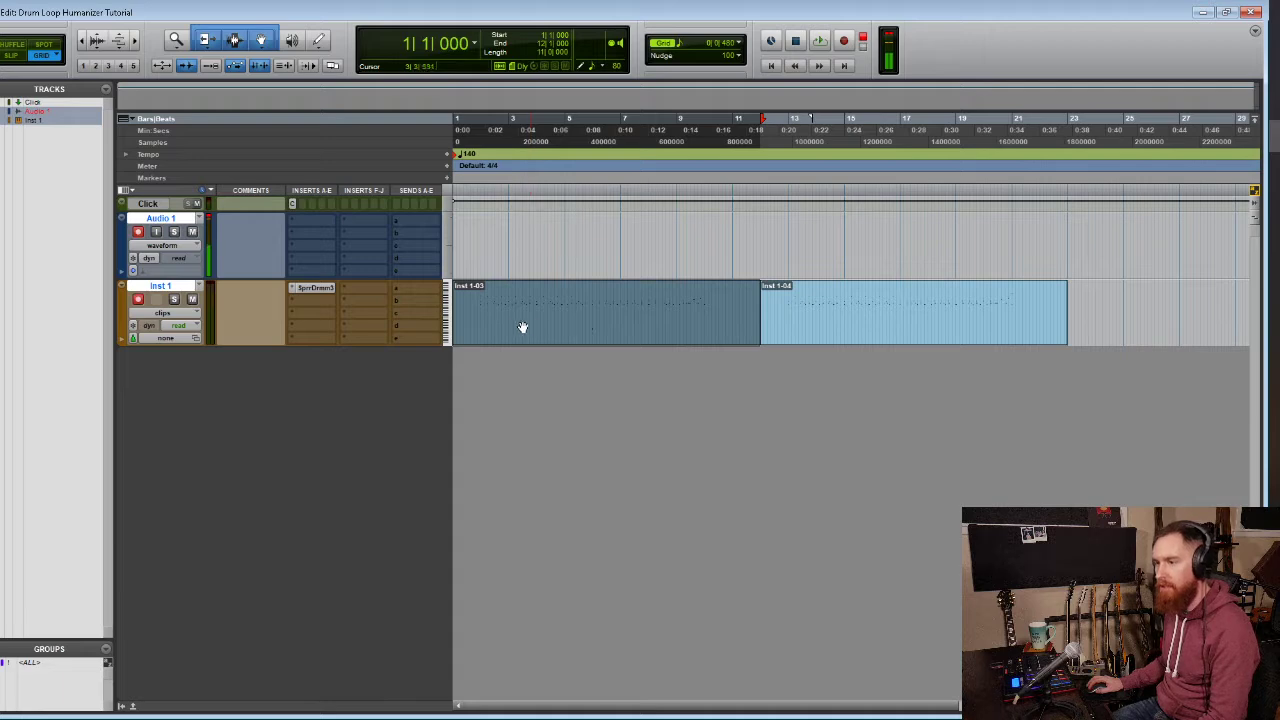
pyautogui.hotkey('ctrl', ']')
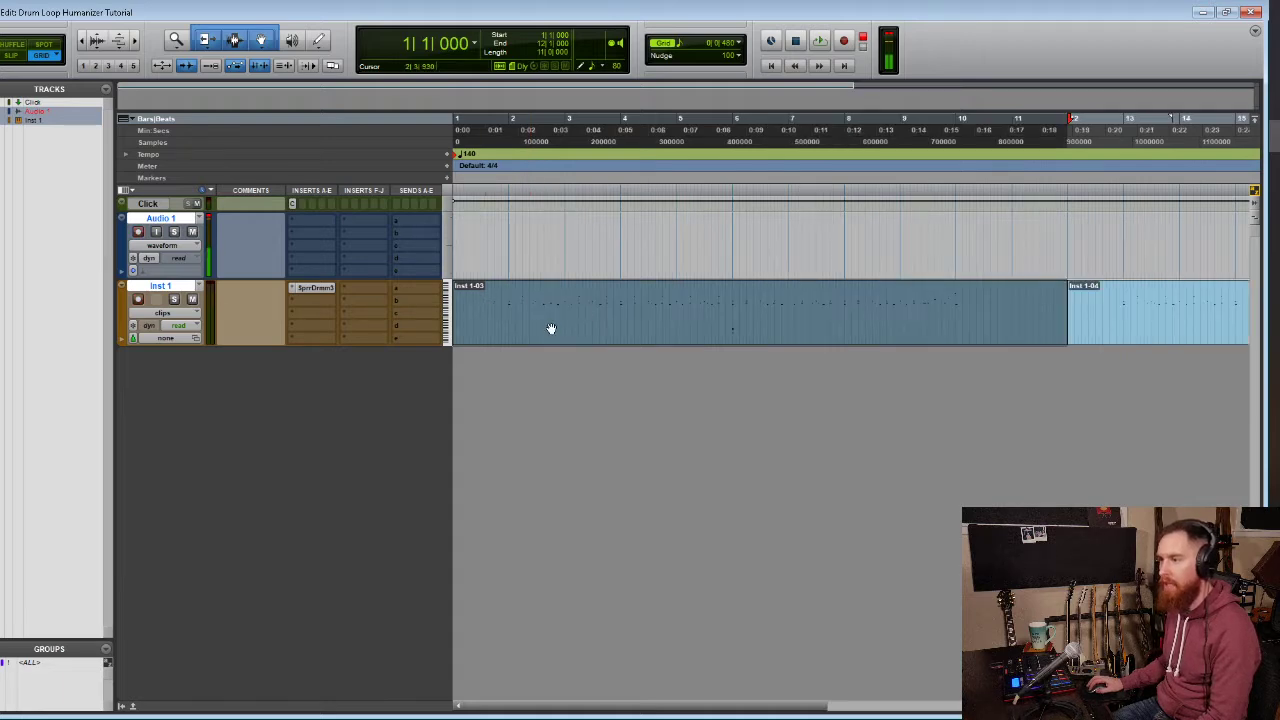
pyautogui.hotkey('ctrl', ']')
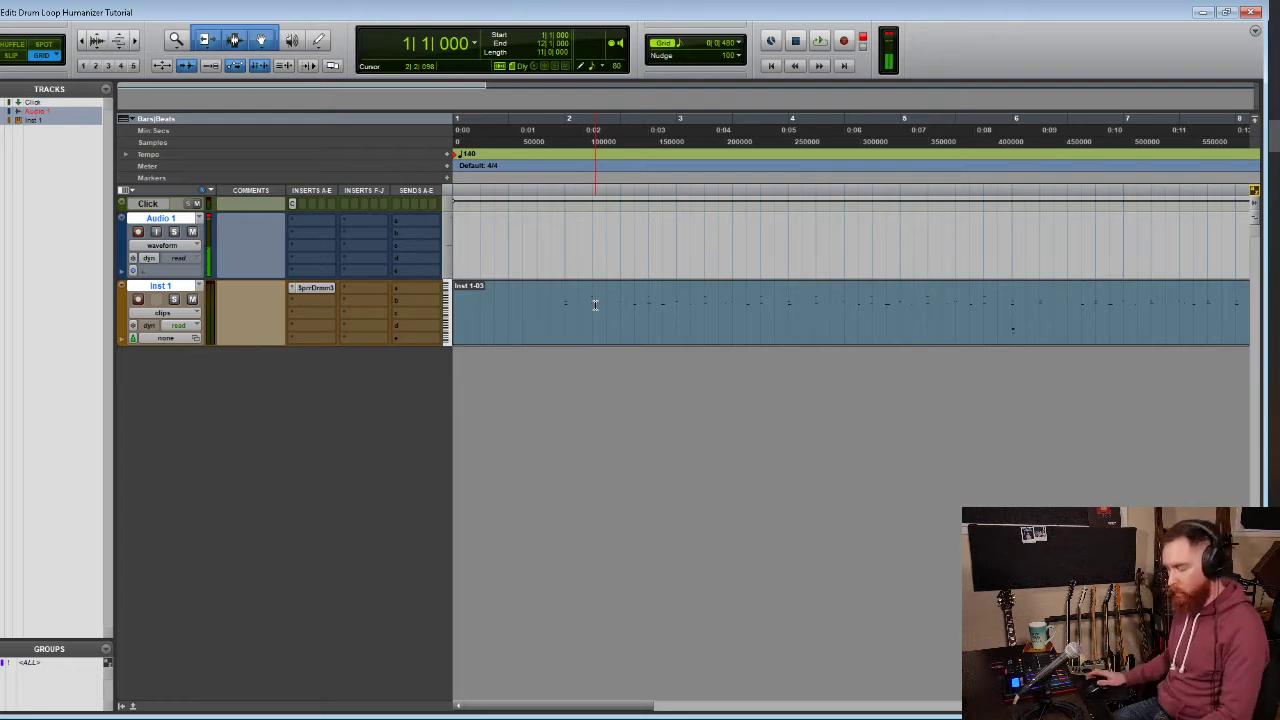
pyautogui.hotkey('ctrl', '[')
pyautogui.hotkey('ctrl', 'd')
pyautogui.press('space')
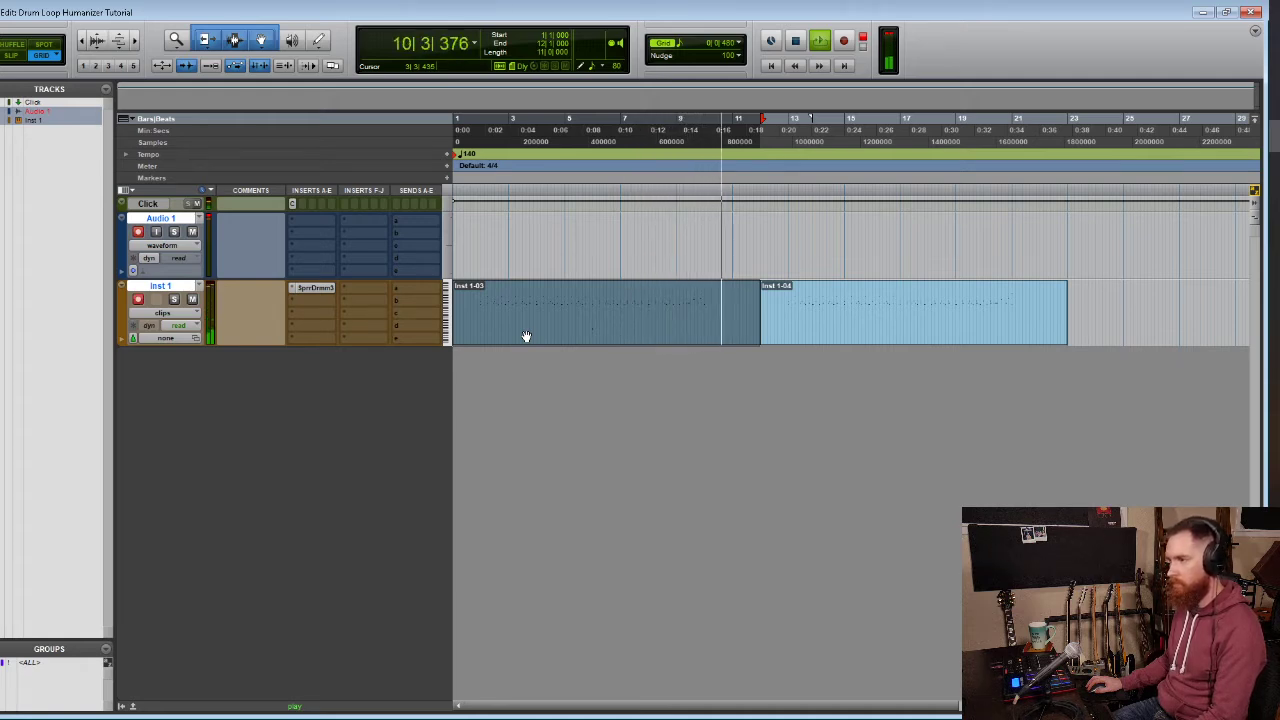
pyautogui.press('space')
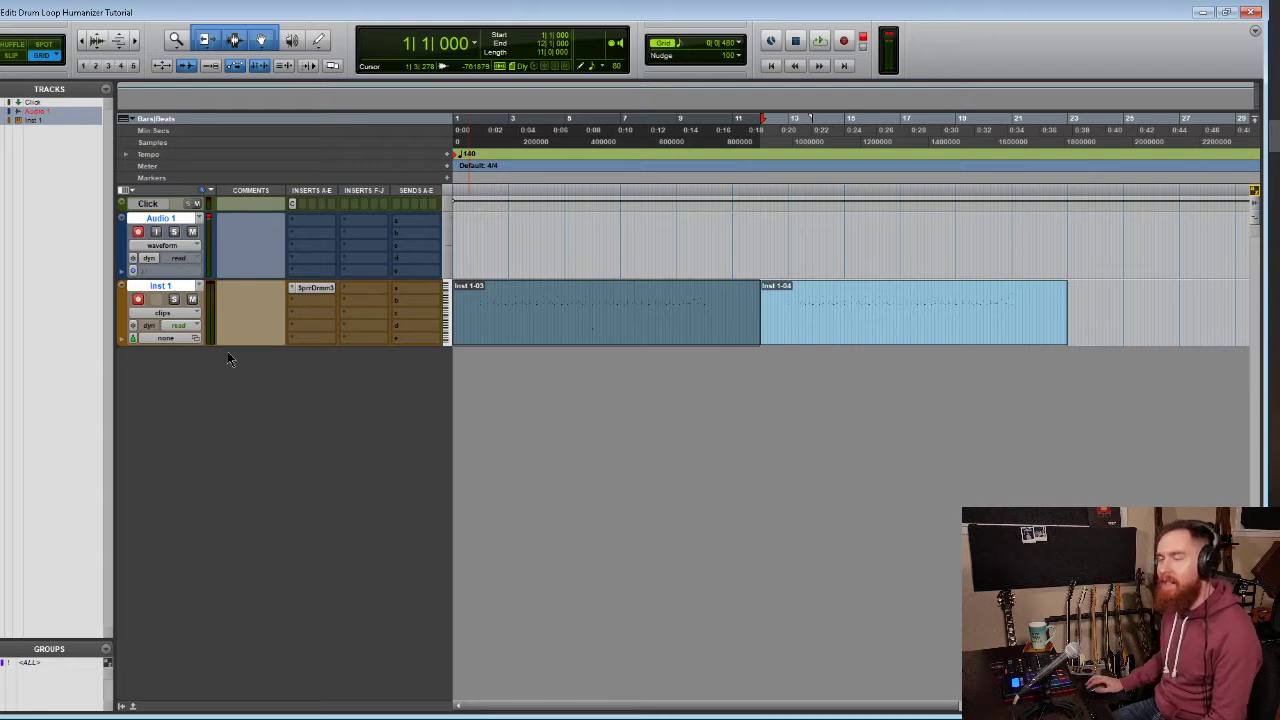
# Examine the notes and velocities of clip Inst 1-04 in the MIDI Editor, and play the clip from the Edit window
pyautogui.click(561, 294)
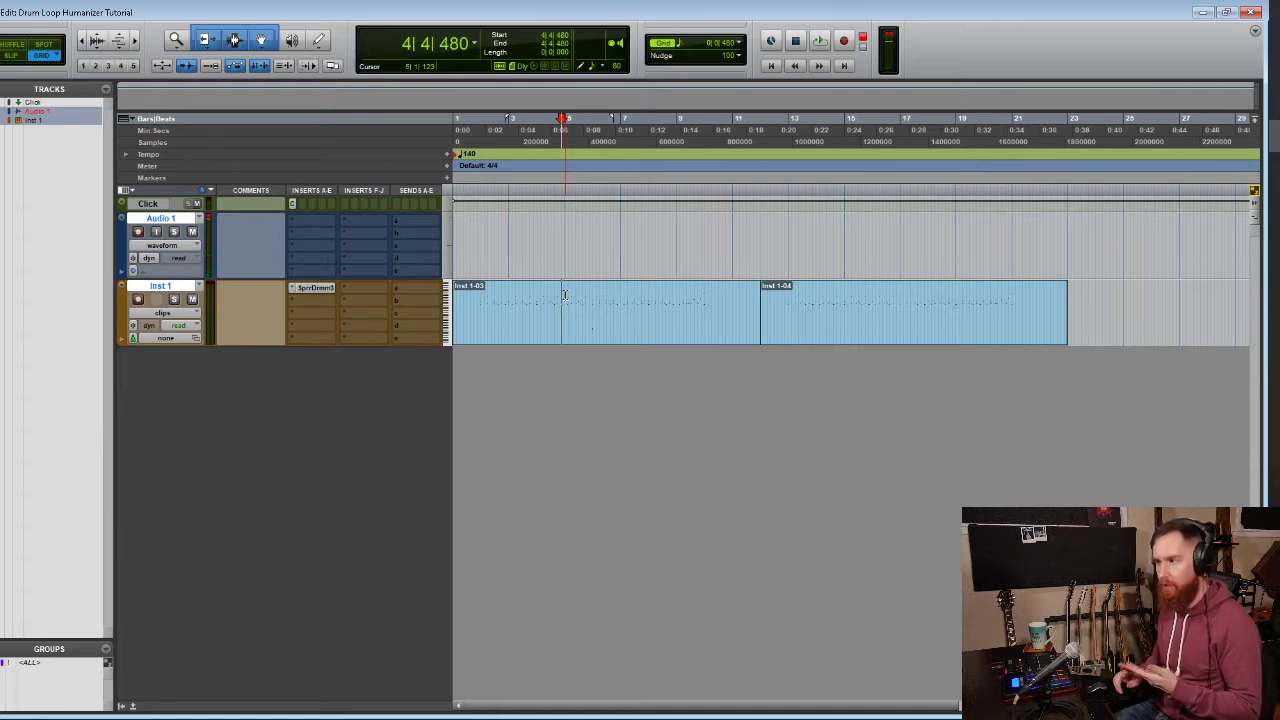
pyautogui.click(880, 330)
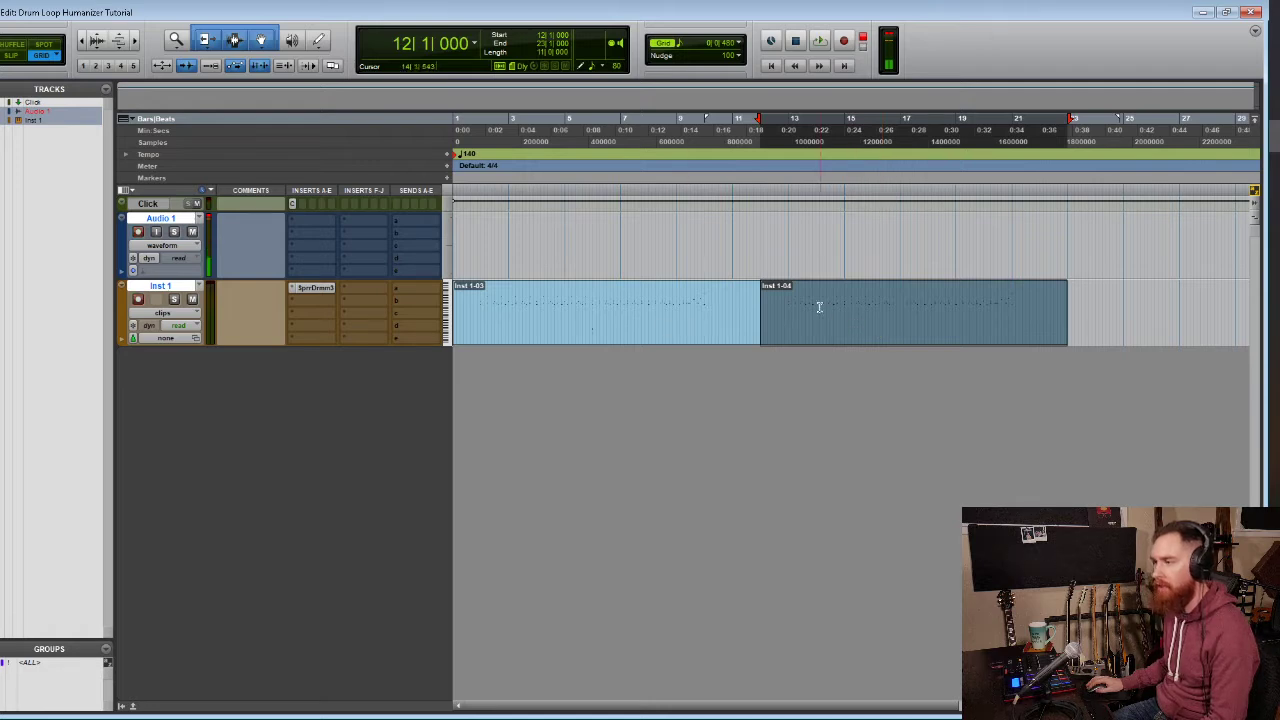
pyautogui.press('super+equal')
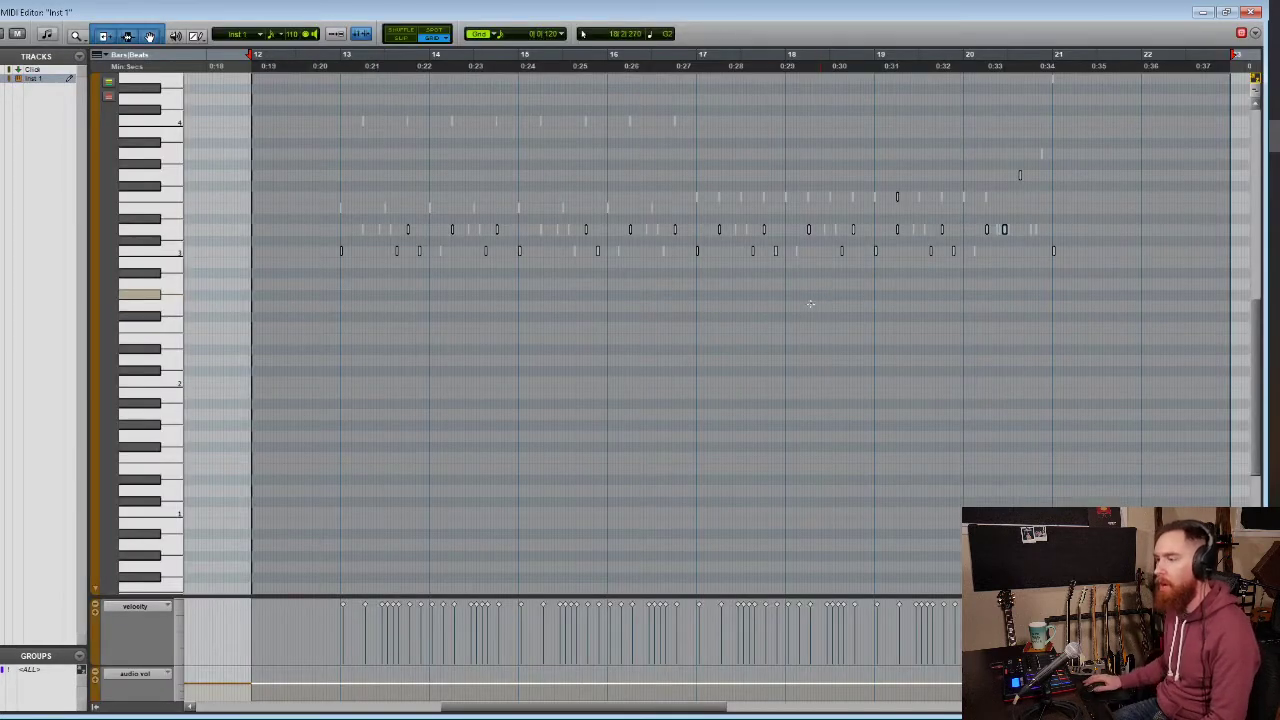
pyautogui.scroll(2, 603, 383)
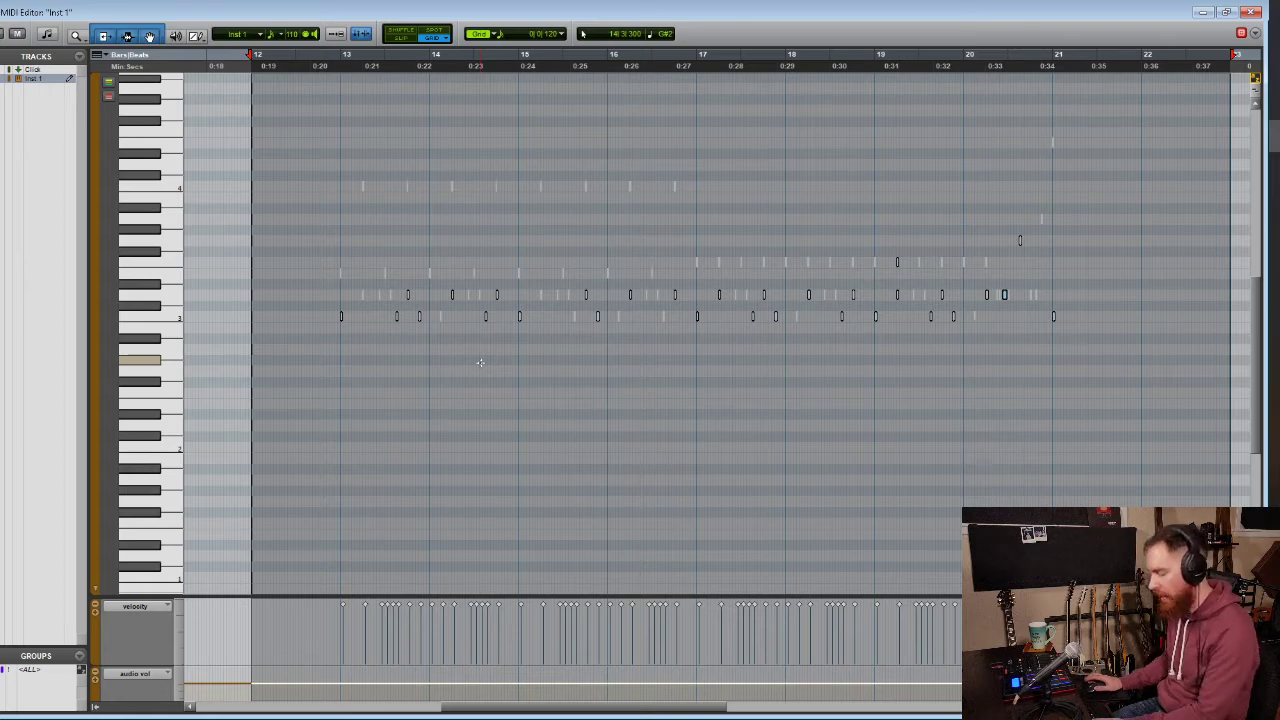
pyautogui.hotkey('ctrl', '=')
pyautogui.press('space')
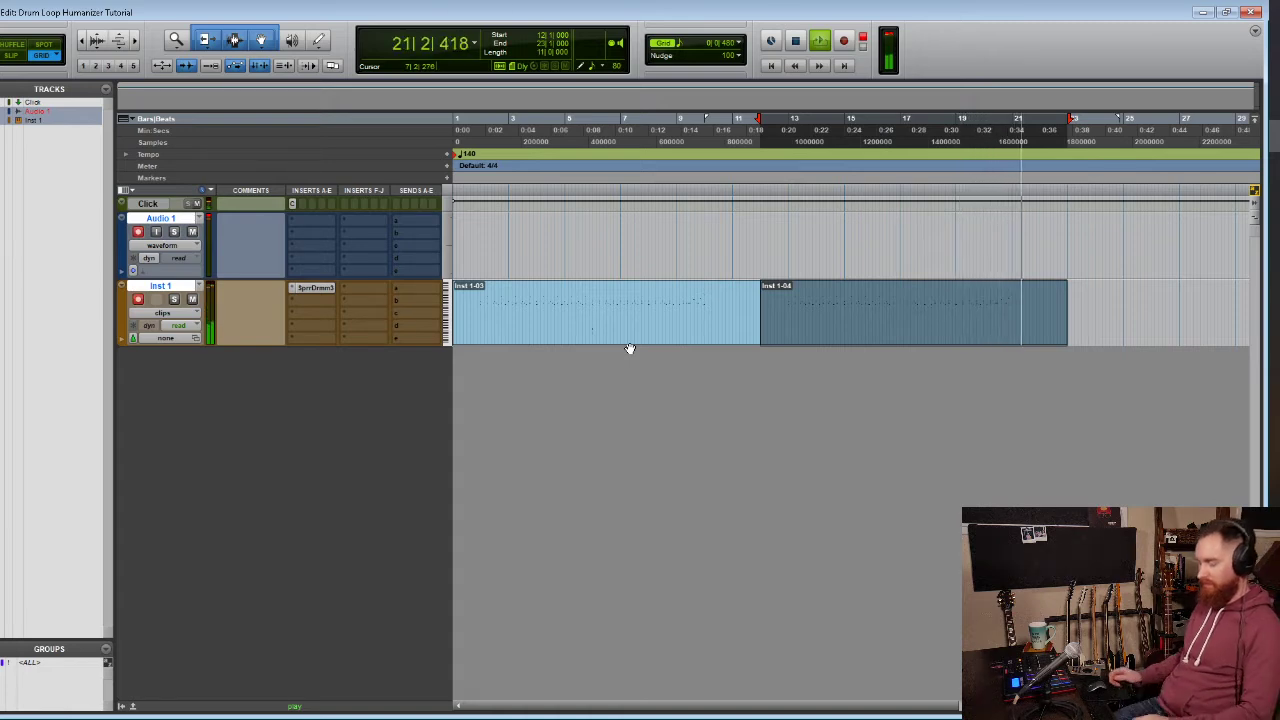
pyautogui.press('space')
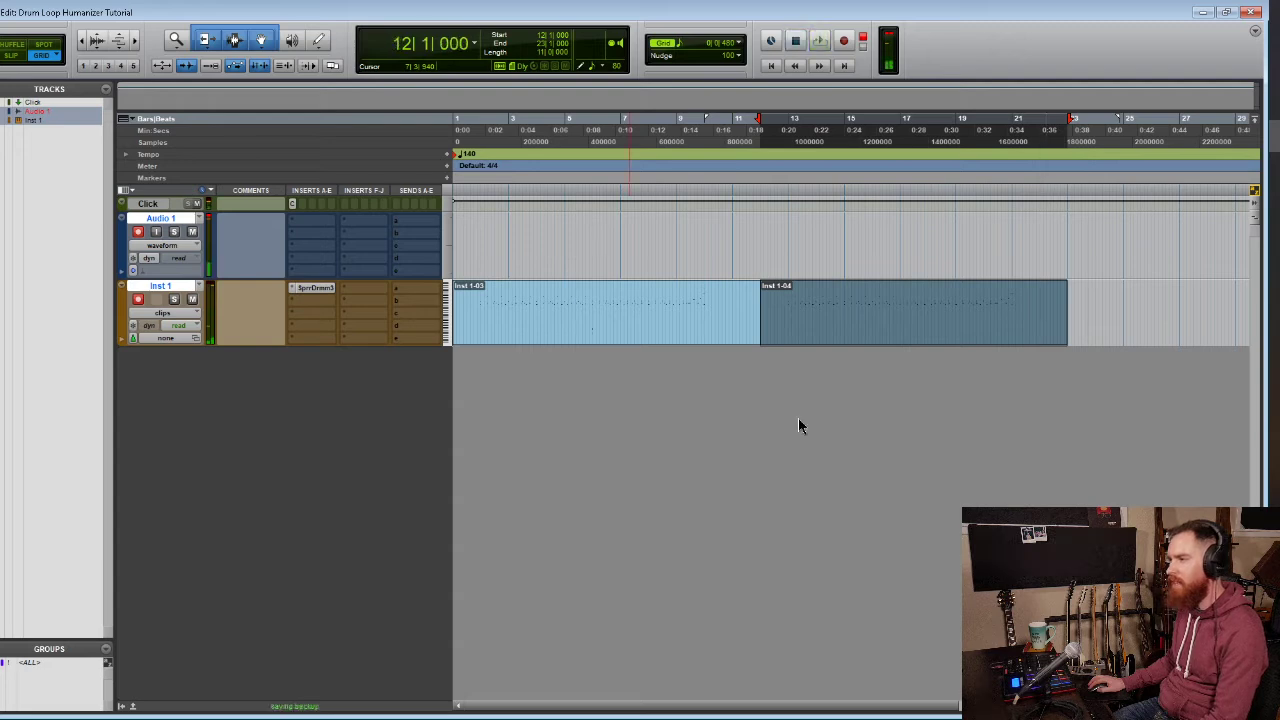
# Examine the second clip's drum fill in bar 20 in the MIDI Editor and play from just before that bar
pyautogui.click(928, 305)
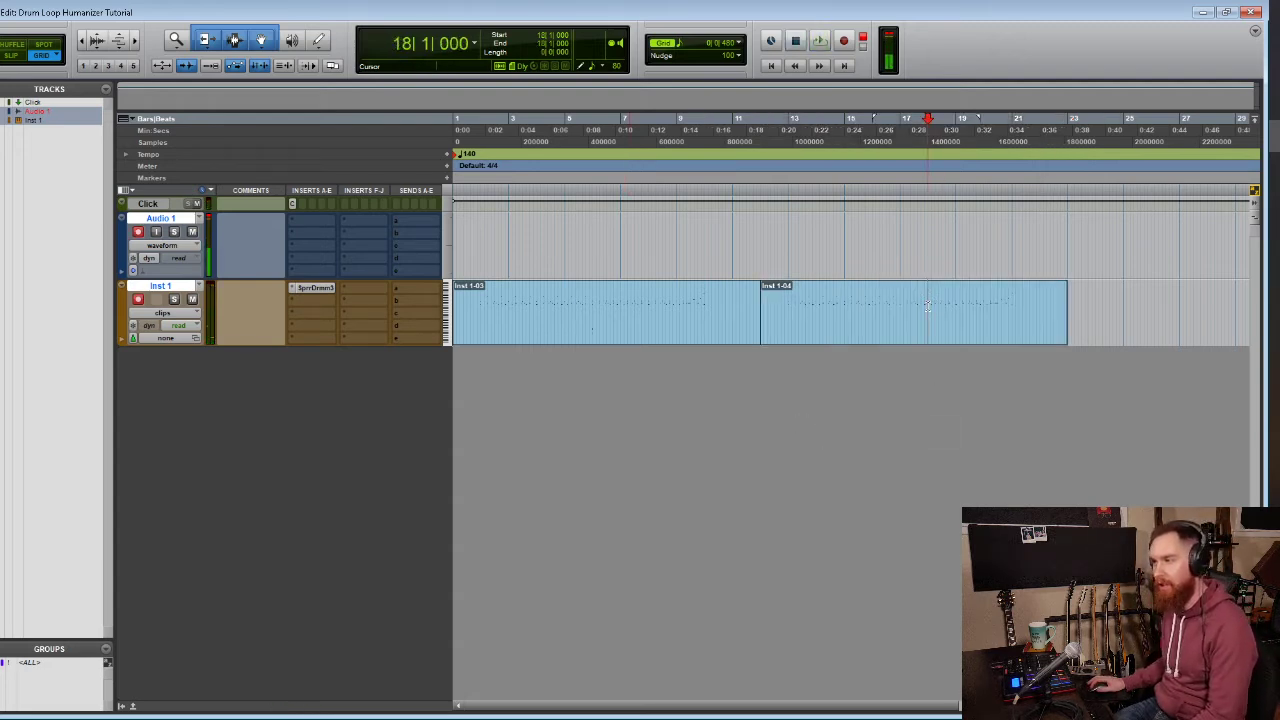
pyautogui.press('super+=')
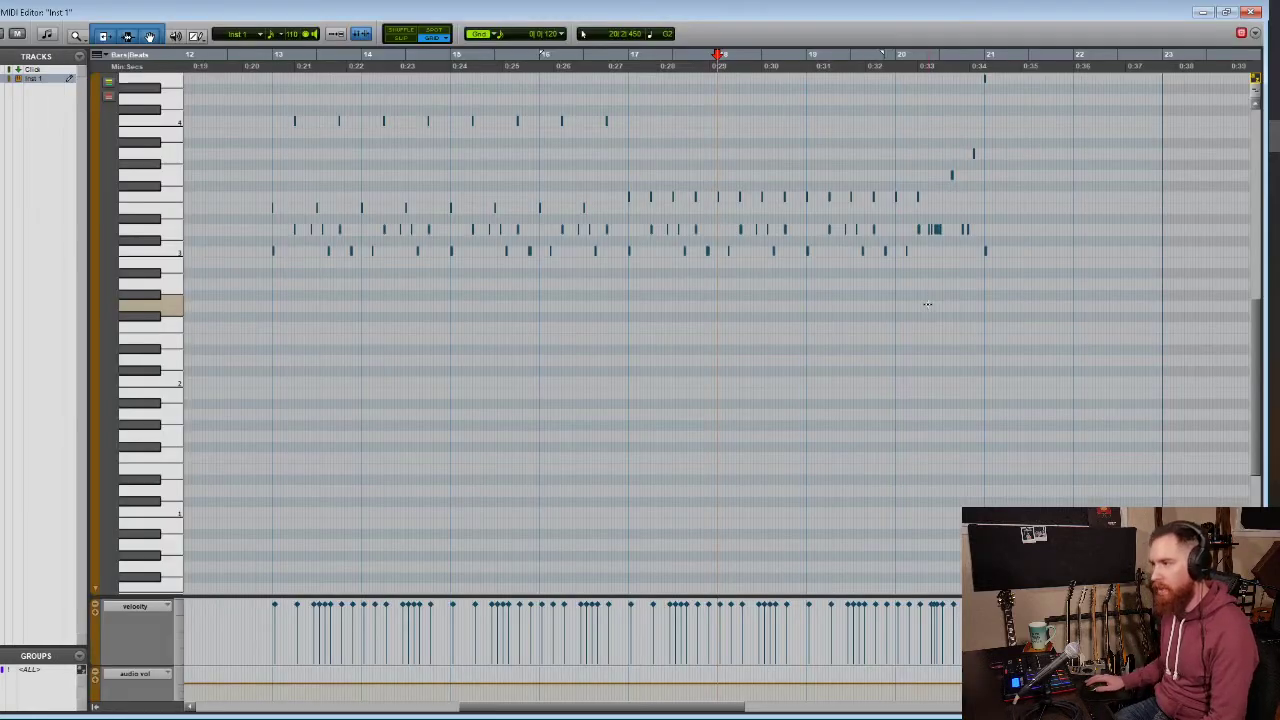
pyautogui.hotkey('ctrl', ']')
pyautogui.hotkey('ctrl', ']')
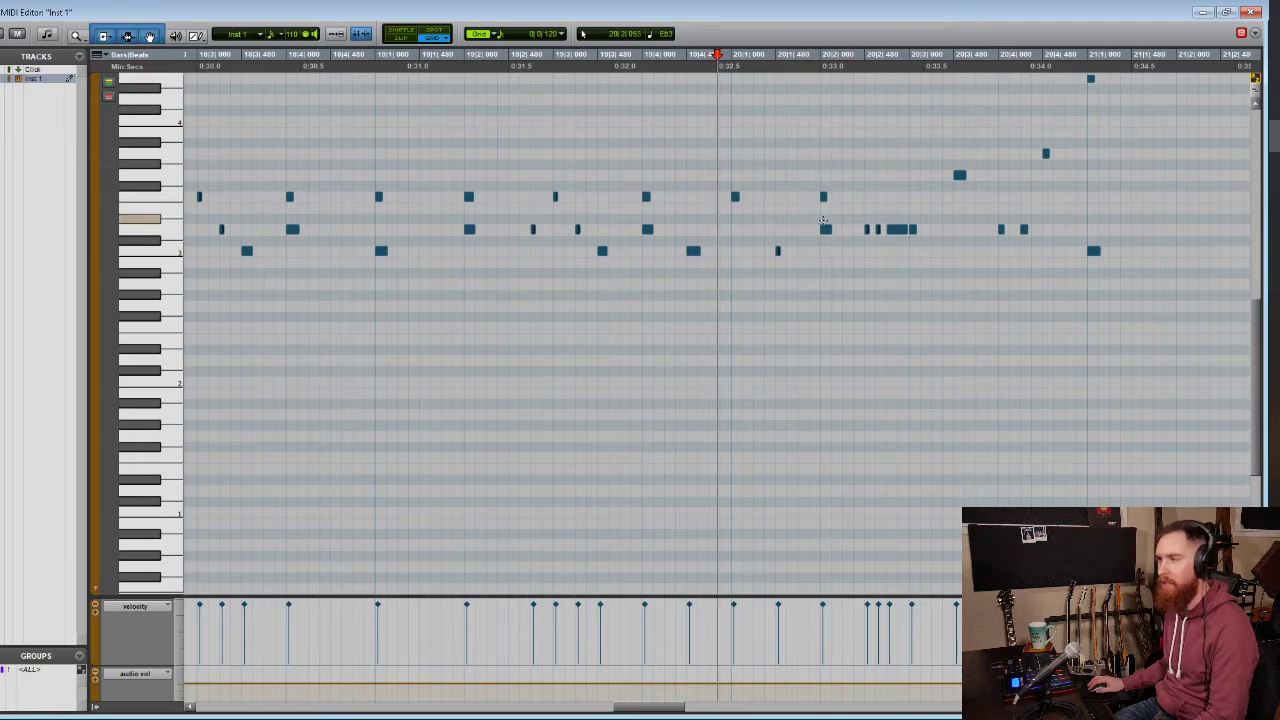
pyautogui.click(726, 211)
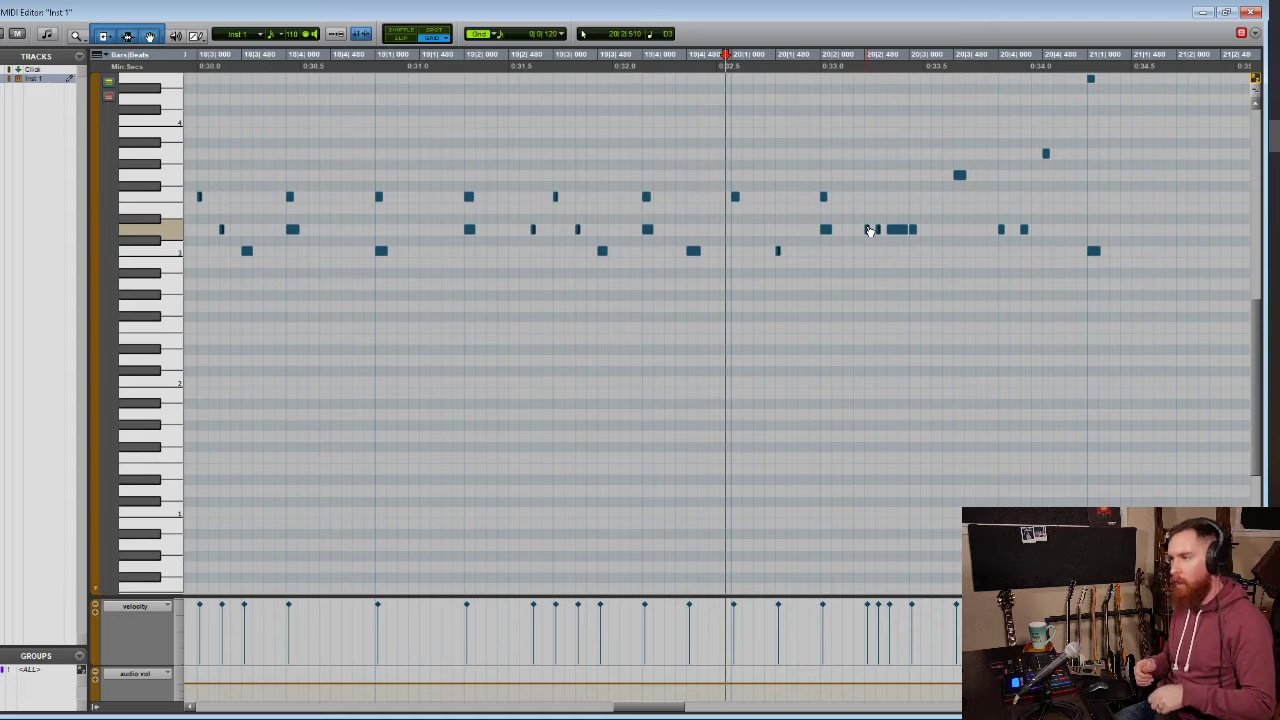
pyautogui.press('space')
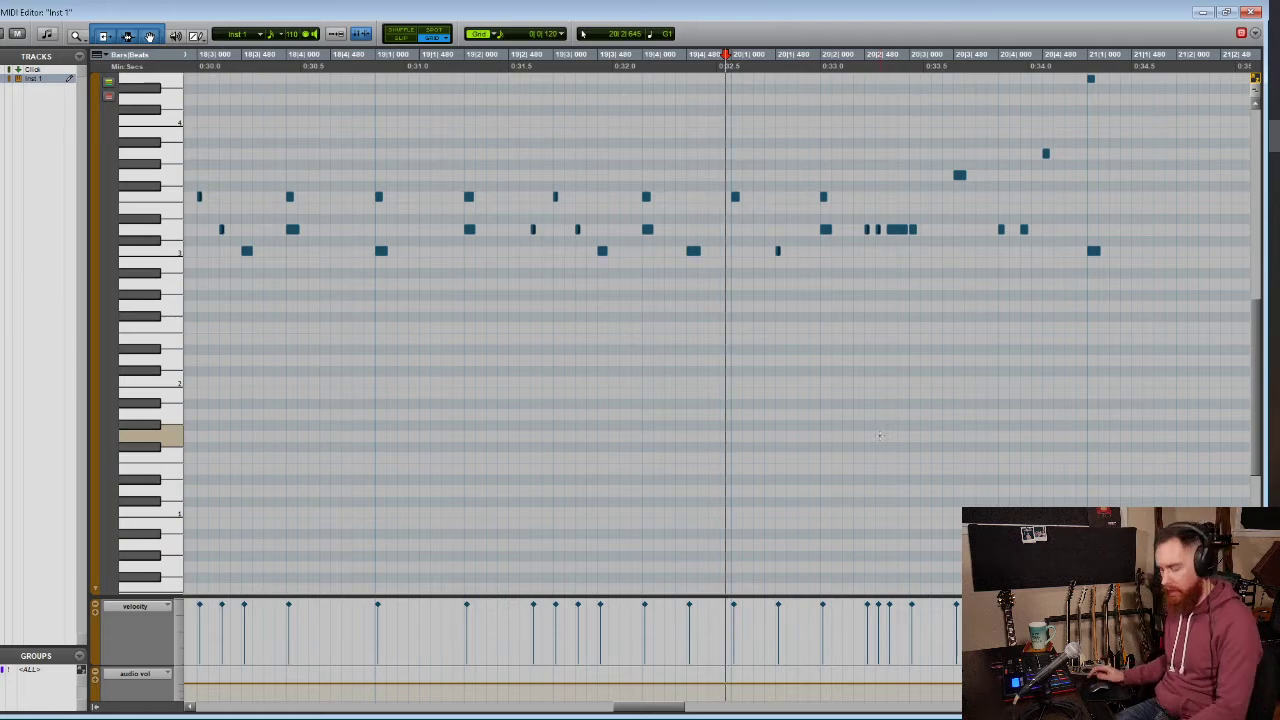
# Compare the note velocities of the first clip with those of the second clip in the MIDI Editor
pyautogui.press('r')
pyautogui.press('r')
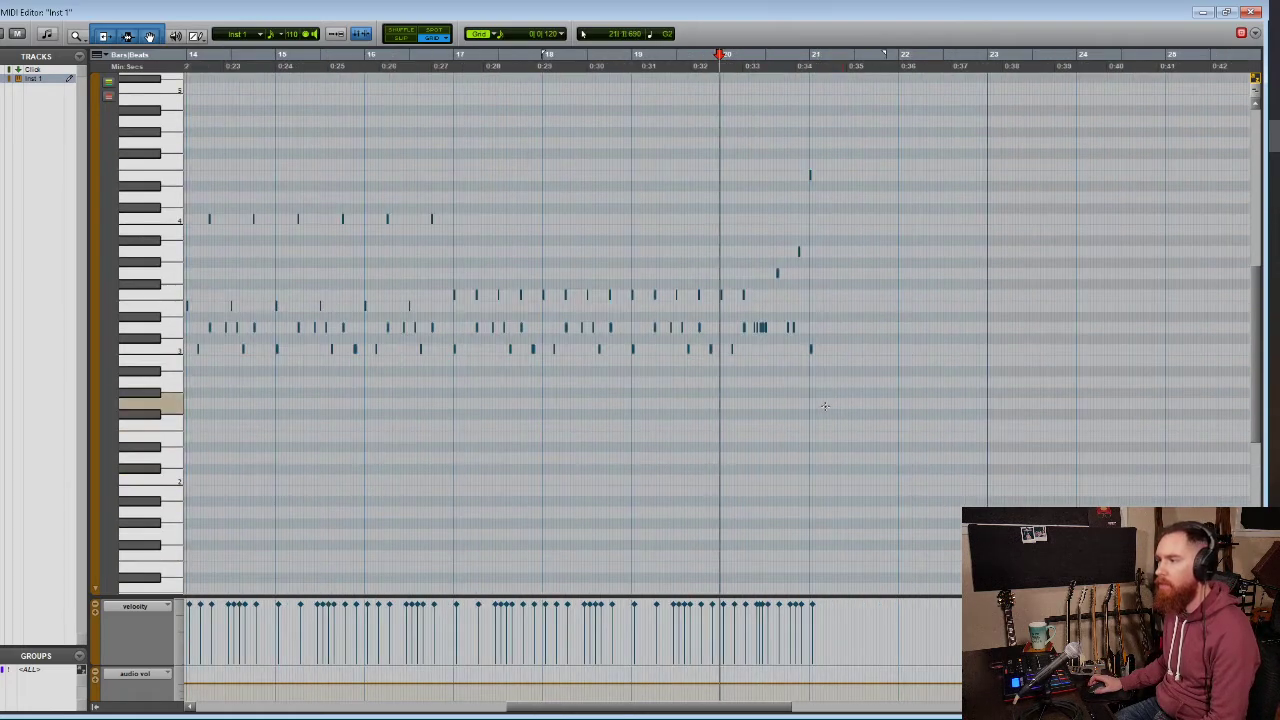
pyautogui.hscroll(-8, 825, 406)
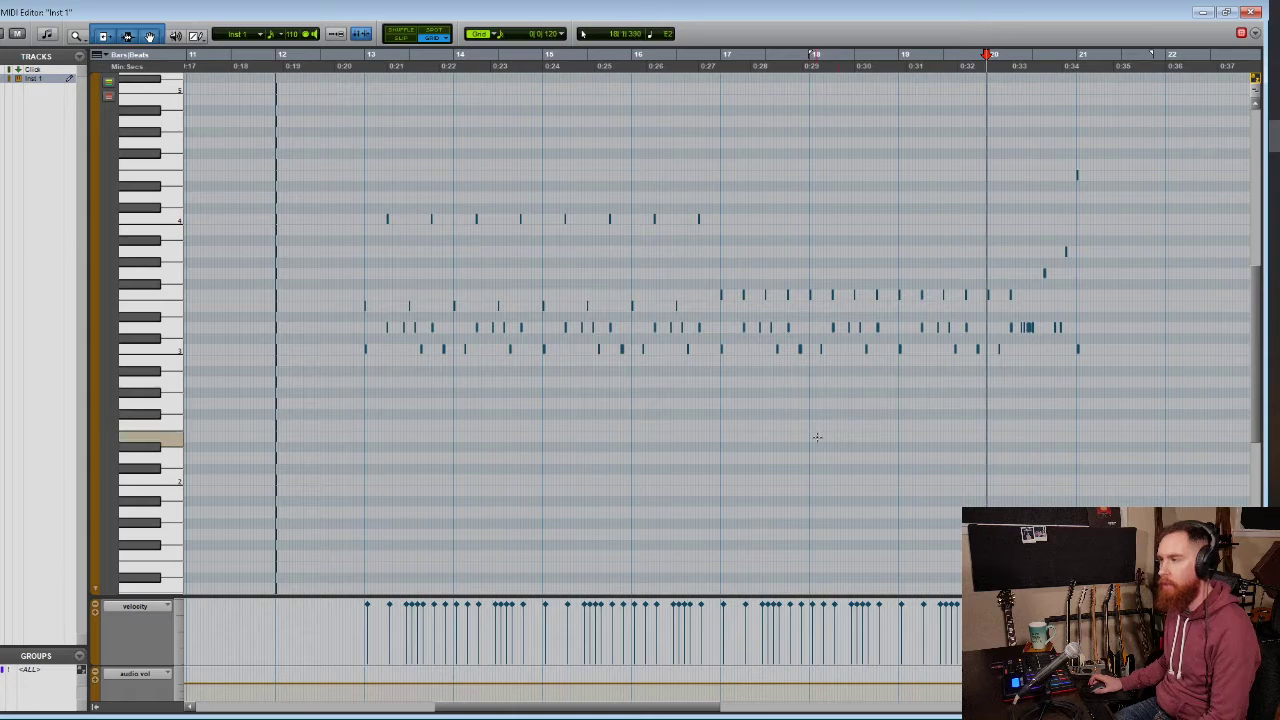
pyautogui.hscroll(-2, 817, 437)
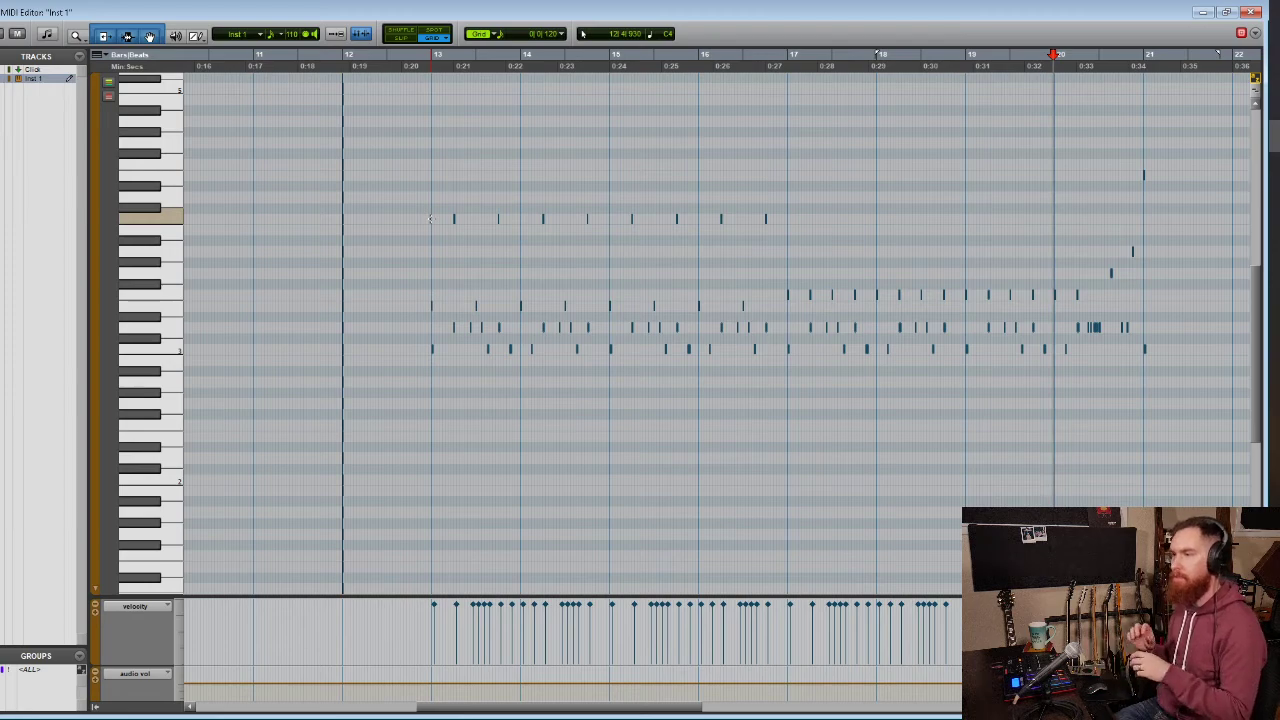
pyautogui.hscroll(-9, 400, 265)
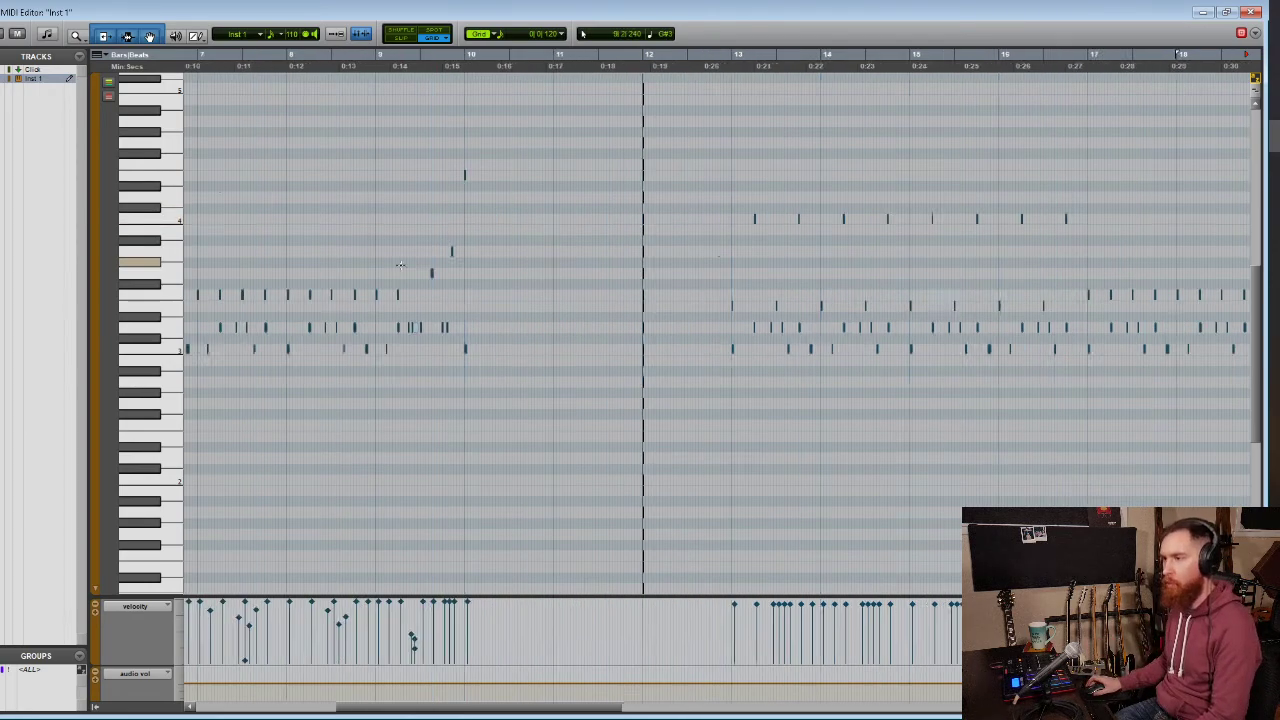
pyautogui.hscroll(-15, 400, 265)
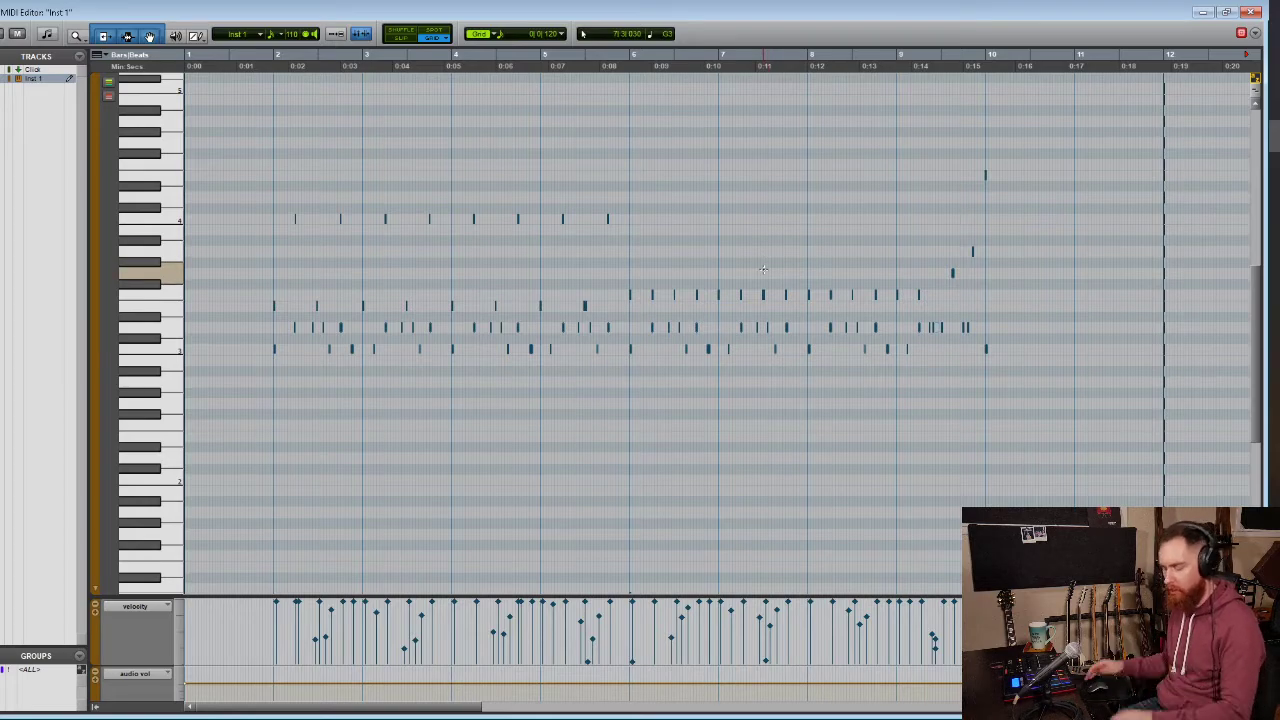
pyautogui.hscroll(20, 655, 297)
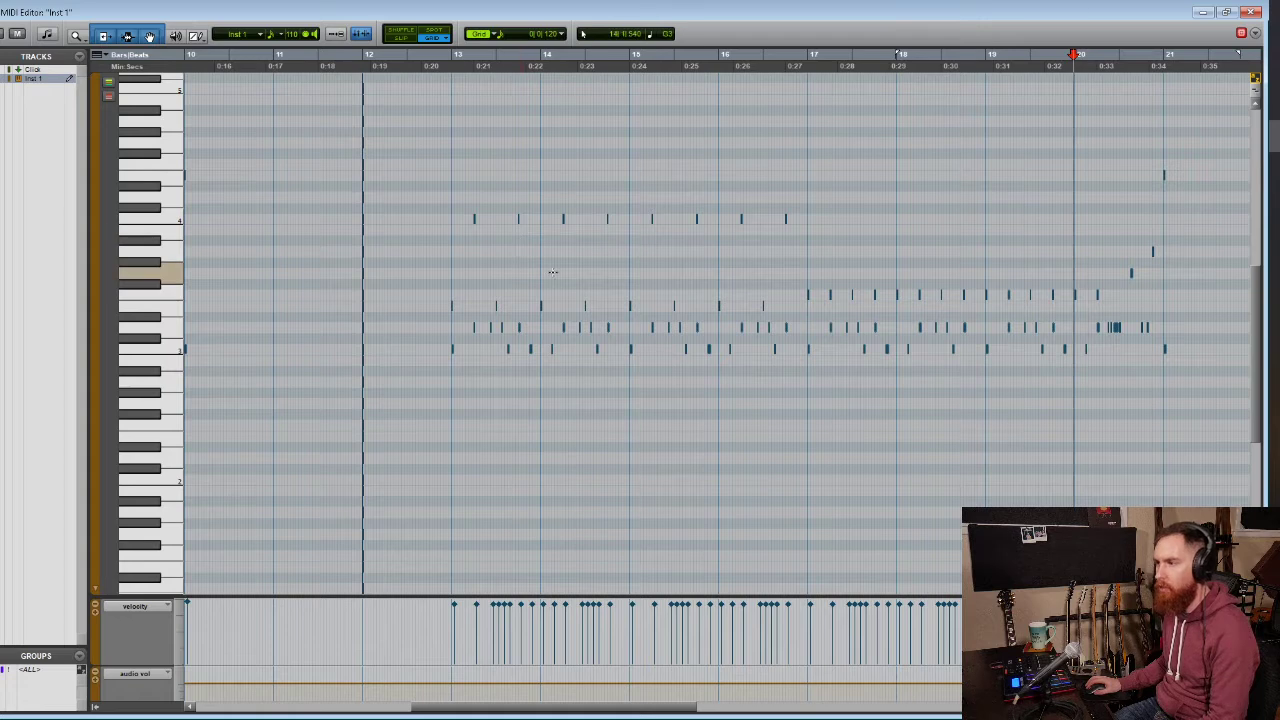
pyautogui.hscroll(2, 551, 274)
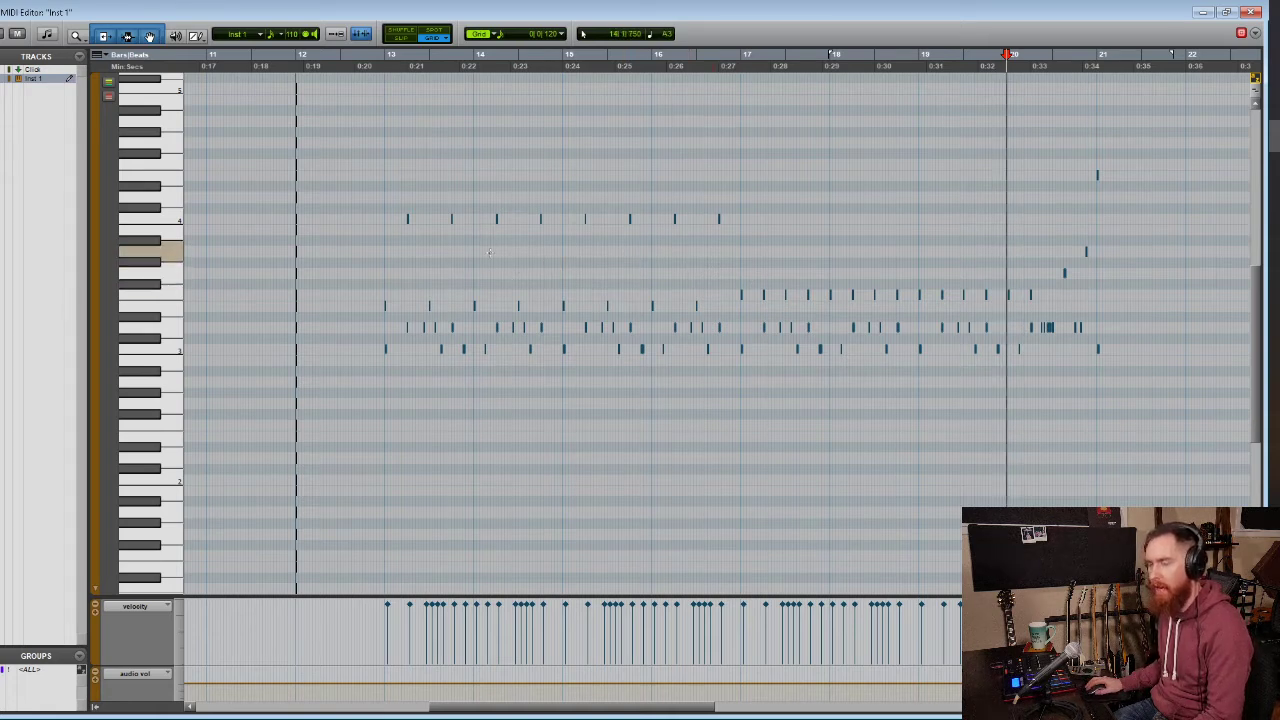
# Examine the two rows of hi-hat notes from bar 13 in the second clip, selecting each row in turn
pyautogui.click(380, 196)
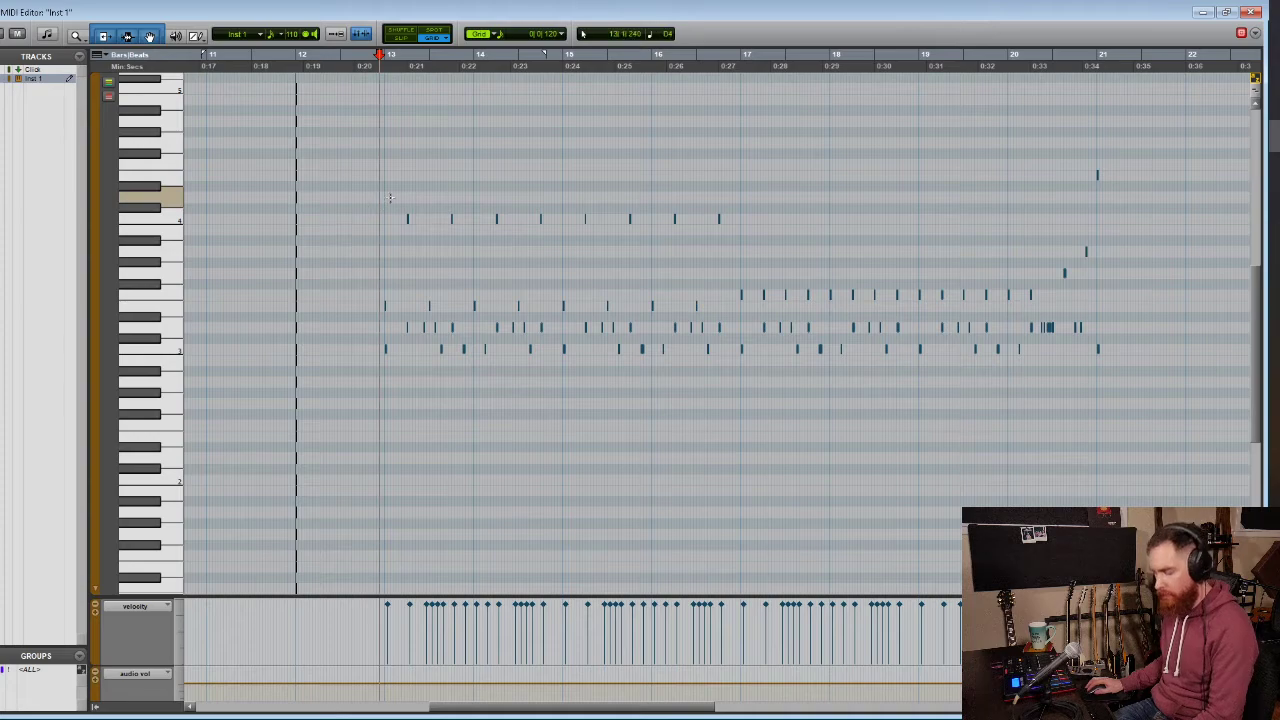
pyautogui.scroll(5, 380, 196)
pyautogui.hscroll(2, 577, 227)
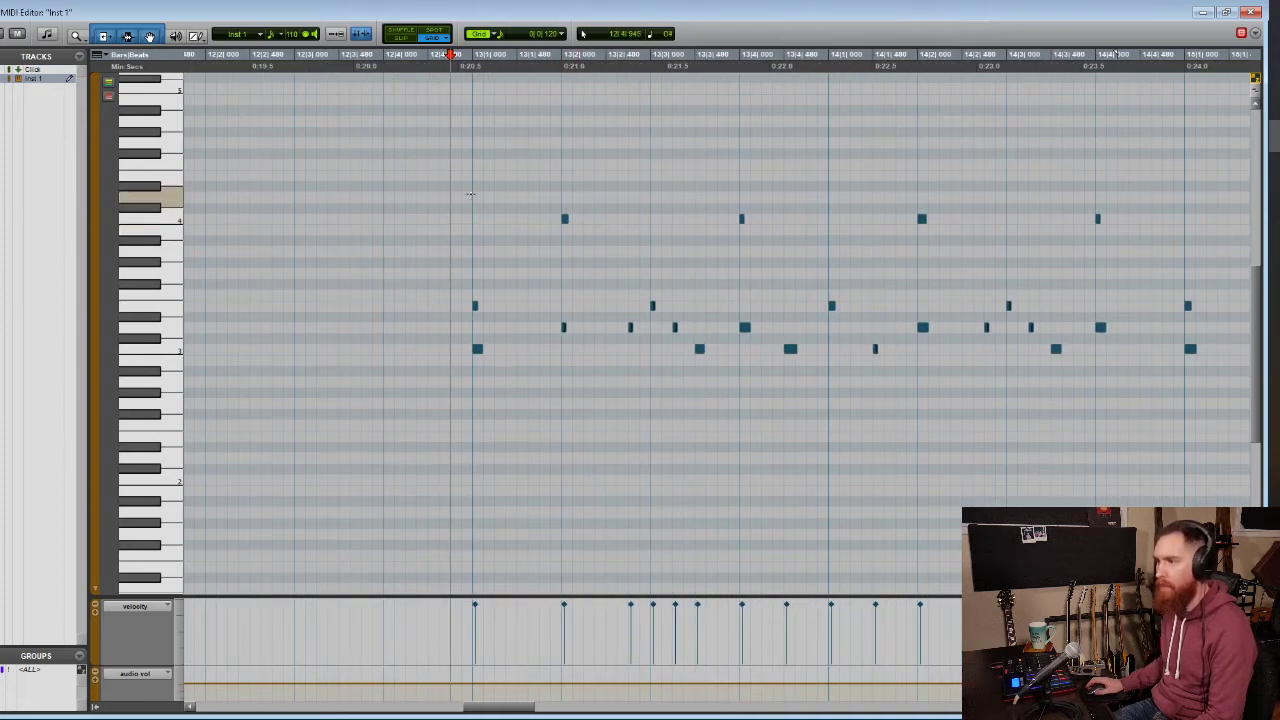
pyautogui.moveTo(466, 184); pyautogui.dragTo(1148, 229)
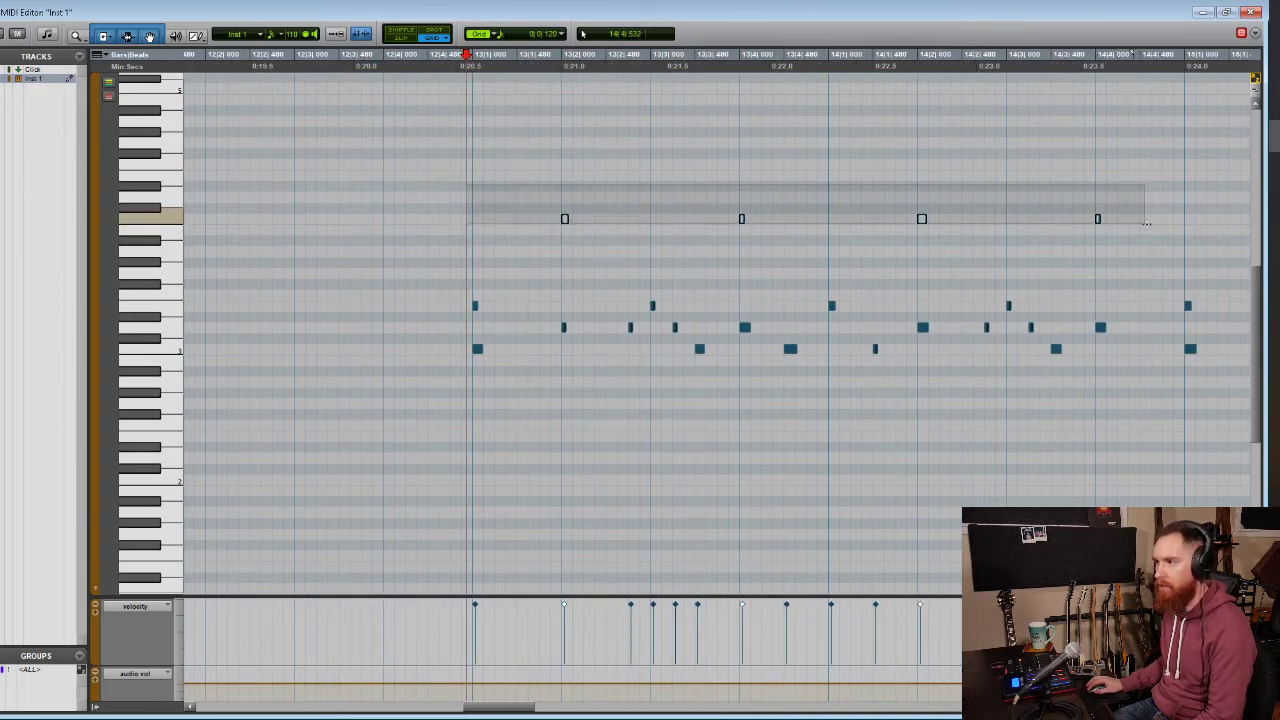
pyautogui.moveTo(441, 289); pyautogui.dragTo(1208, 302)
pyautogui.hscroll(2, 1006, 297)
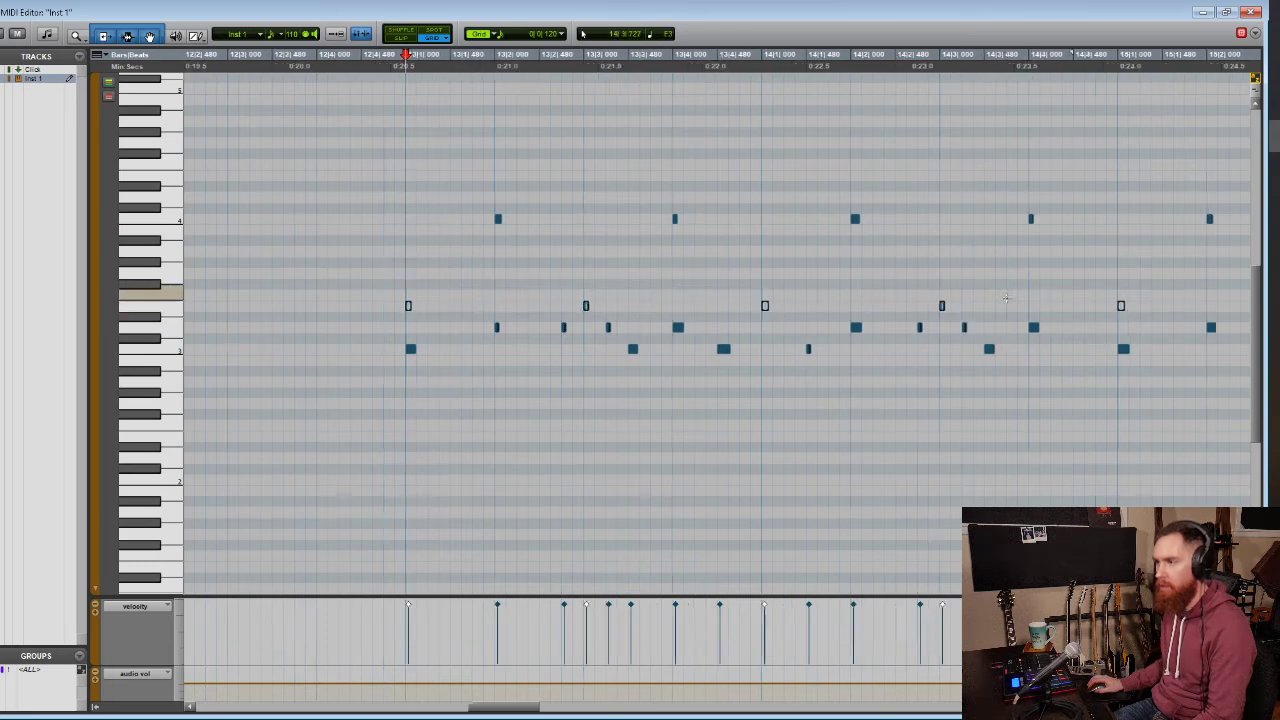
pyautogui.scroll(-1, 900, 292)
pyautogui.hscroll(3, 714, 263)
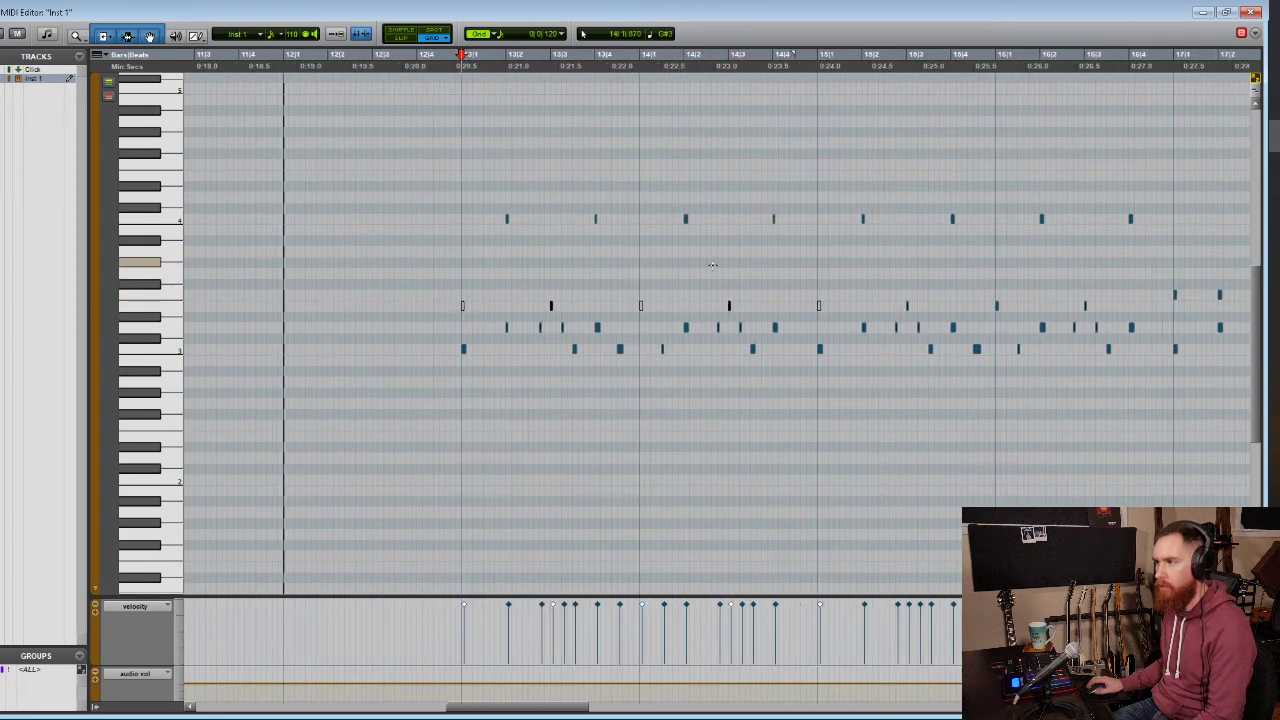
pyautogui.click(398, 290)
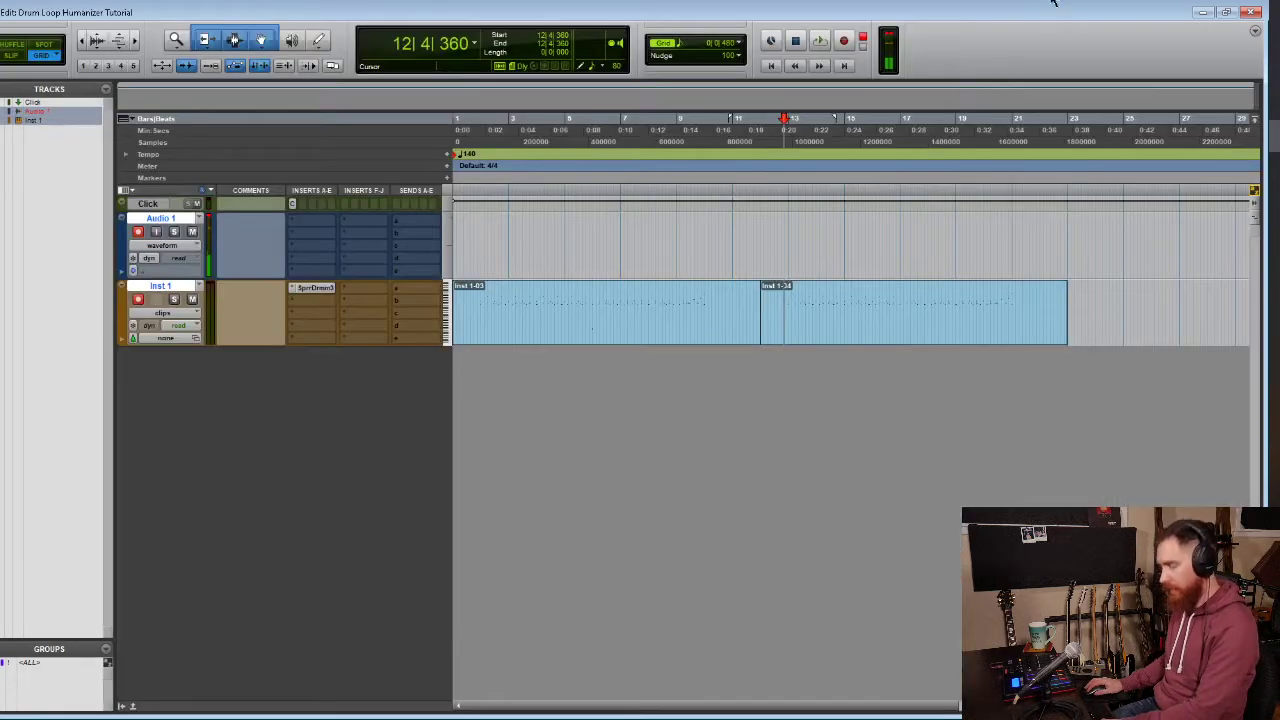
# Open the Superior Drummer 3 instrument from the Inst 1 track and audition the hi-hat's Closed Edge and Closed Tip articulations
pyautogui.click(315, 295)
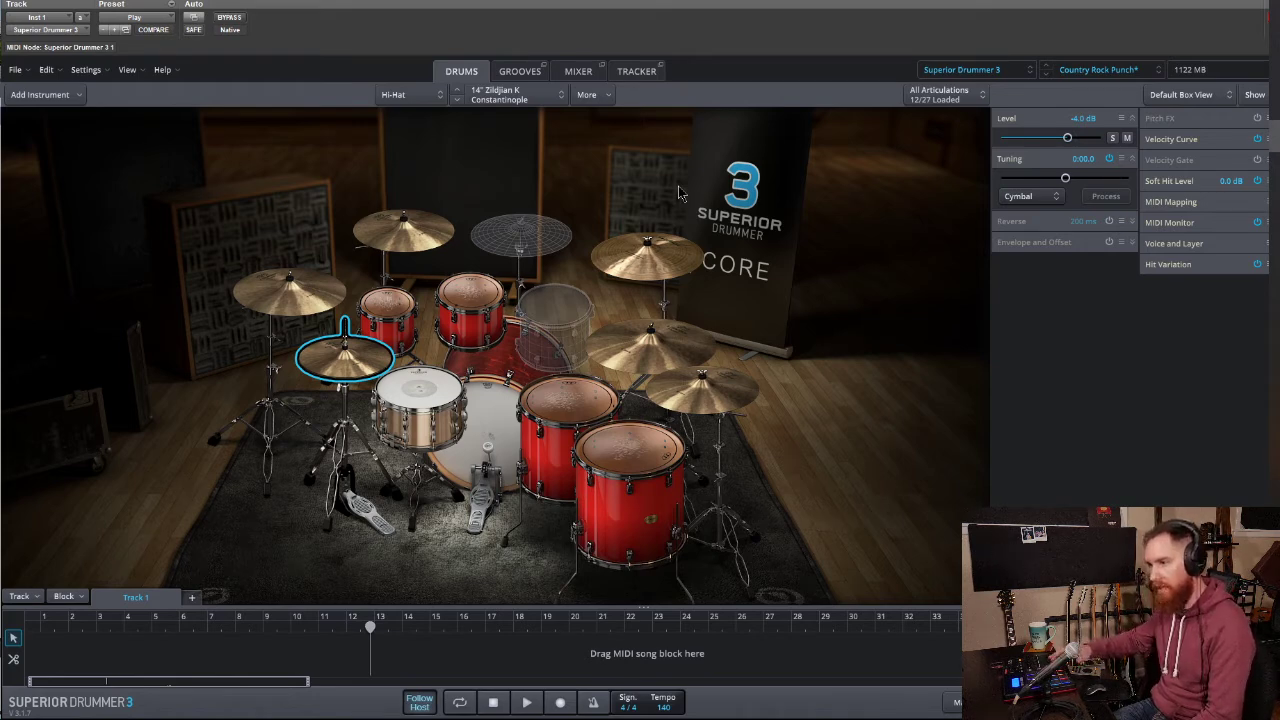
pyautogui.click(966, 98)
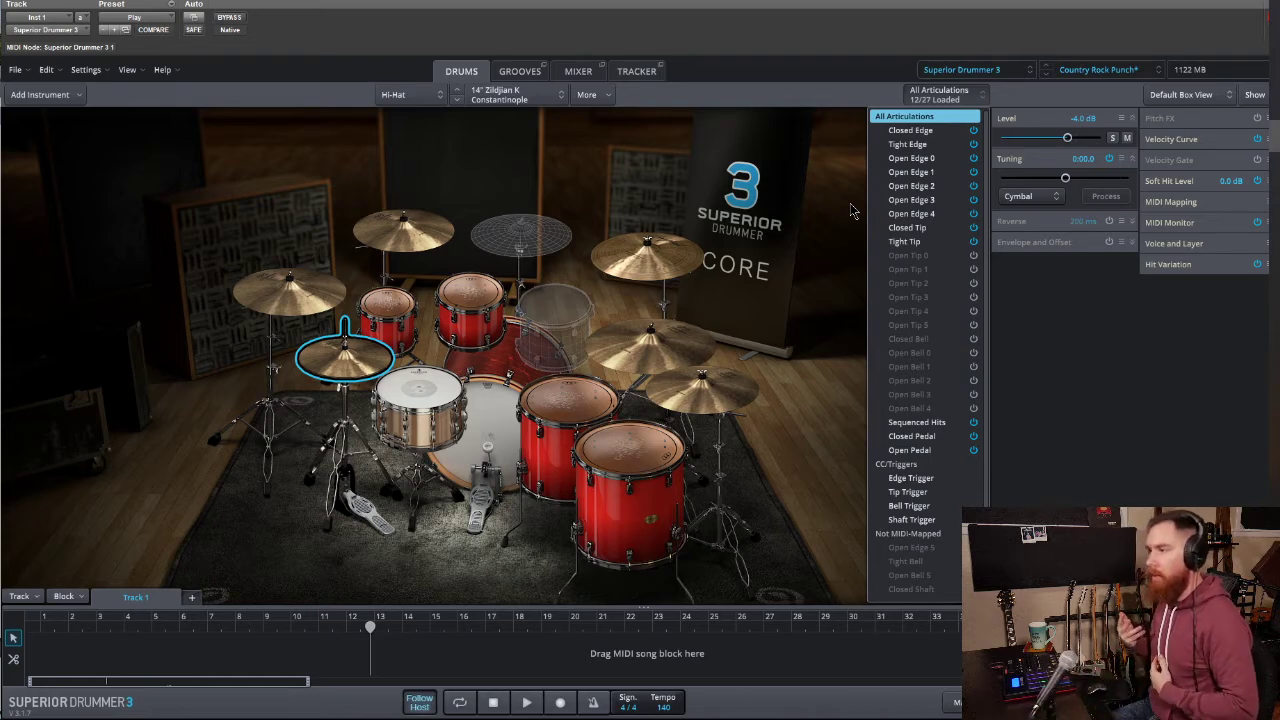
pyautogui.click(922, 131)
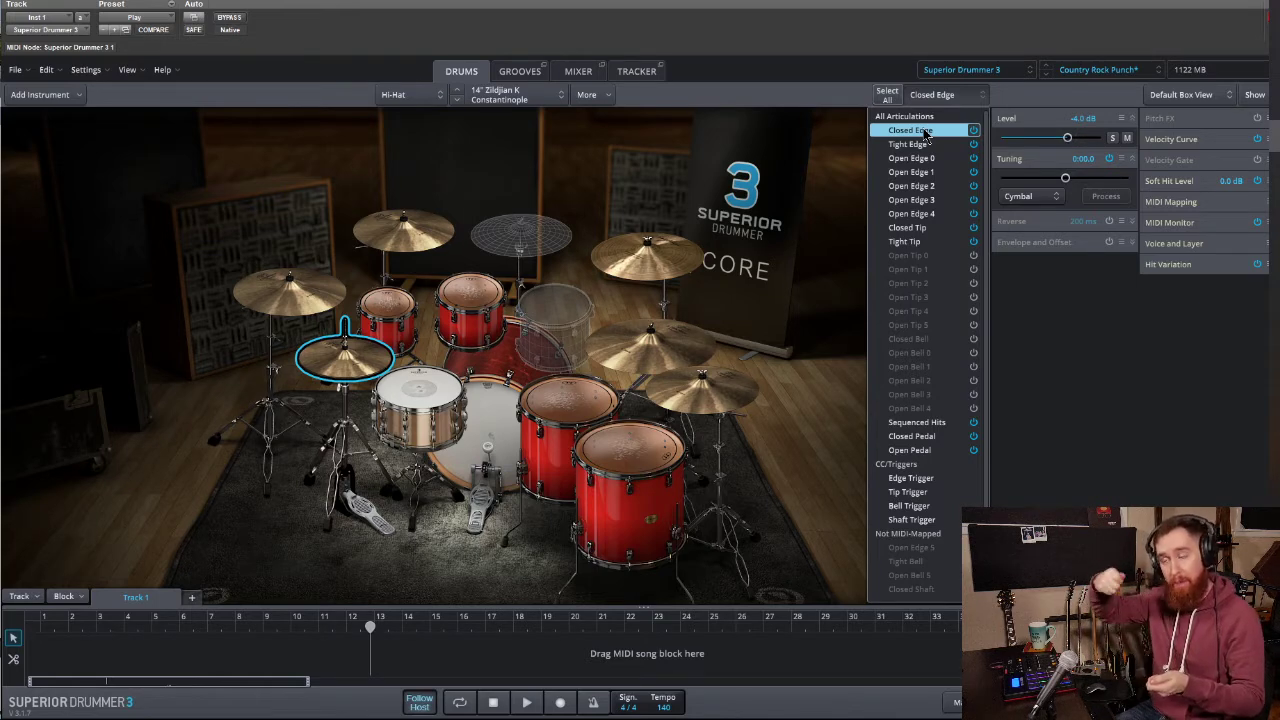
pyautogui.click(920, 230)
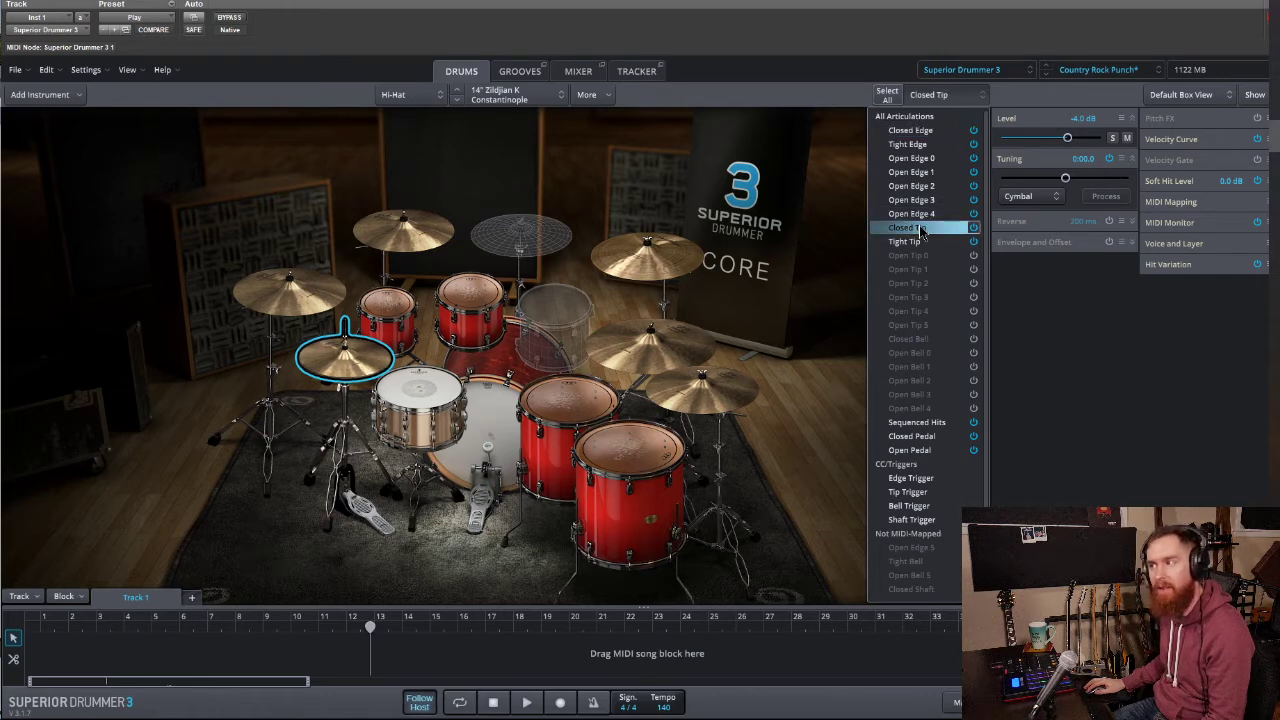
pyautogui.click(933, 131)
pyautogui.click(933, 131)
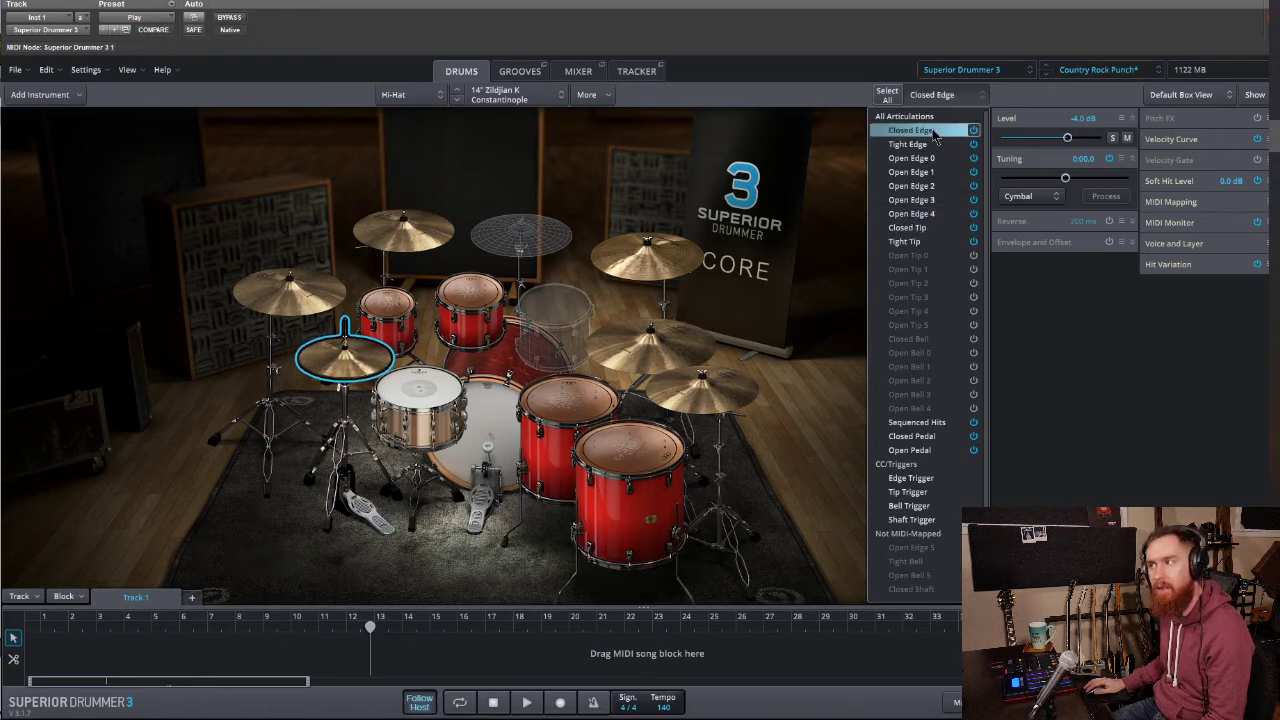
pyautogui.click(910, 228)
pyautogui.click(930, 132)
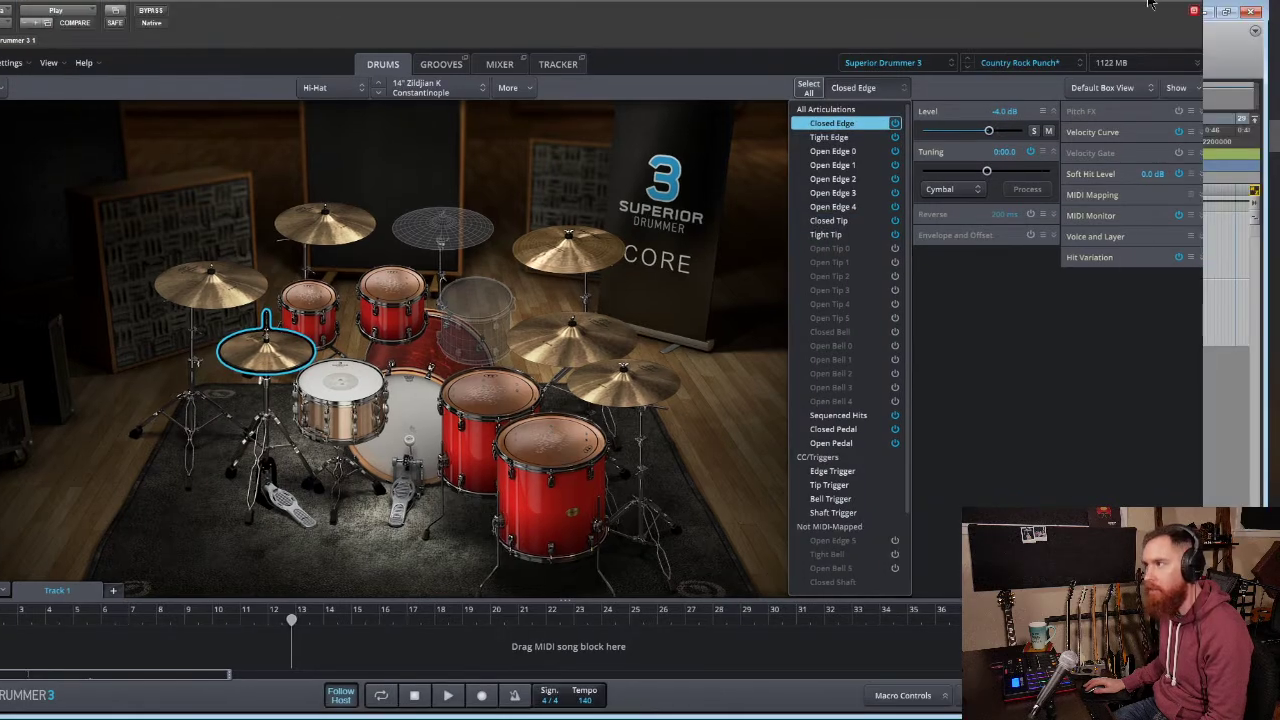
pyautogui.click(1193, 10)
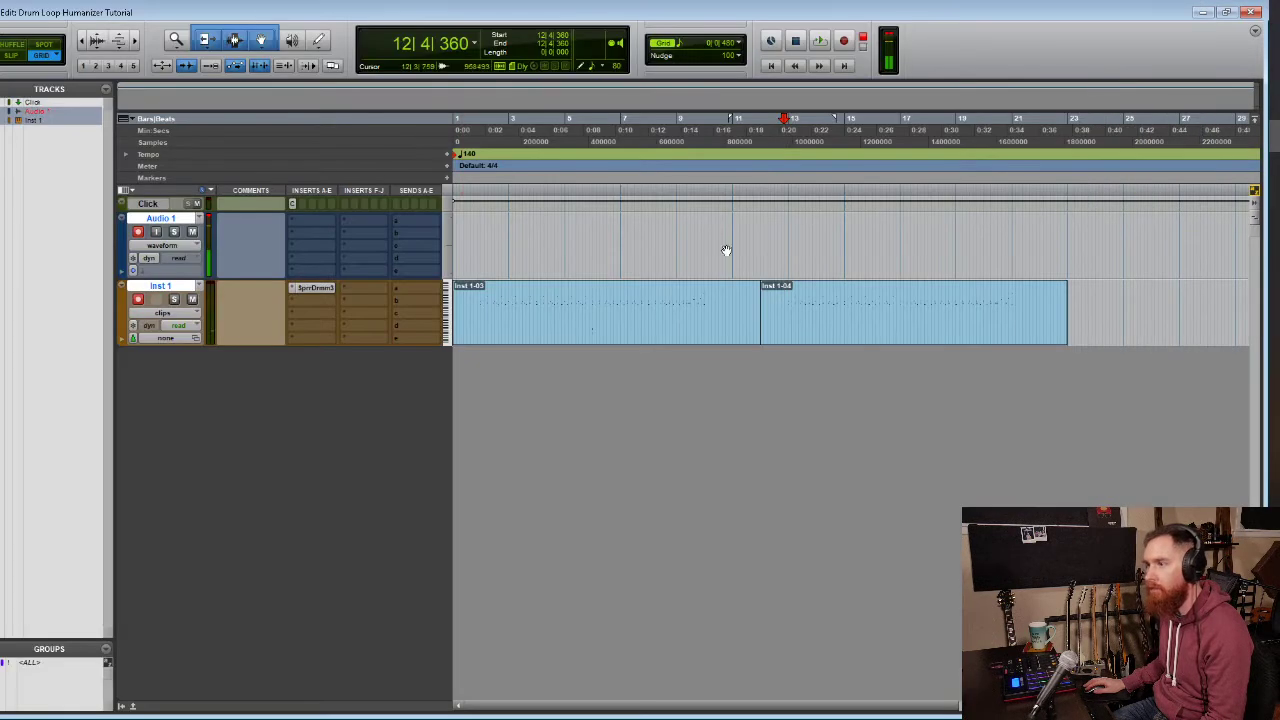
# Inspect the first hi-hat note of each row in bar 13 in the MIDI Editor and play from just before that bar
pyautogui.doubleClick(622, 300)
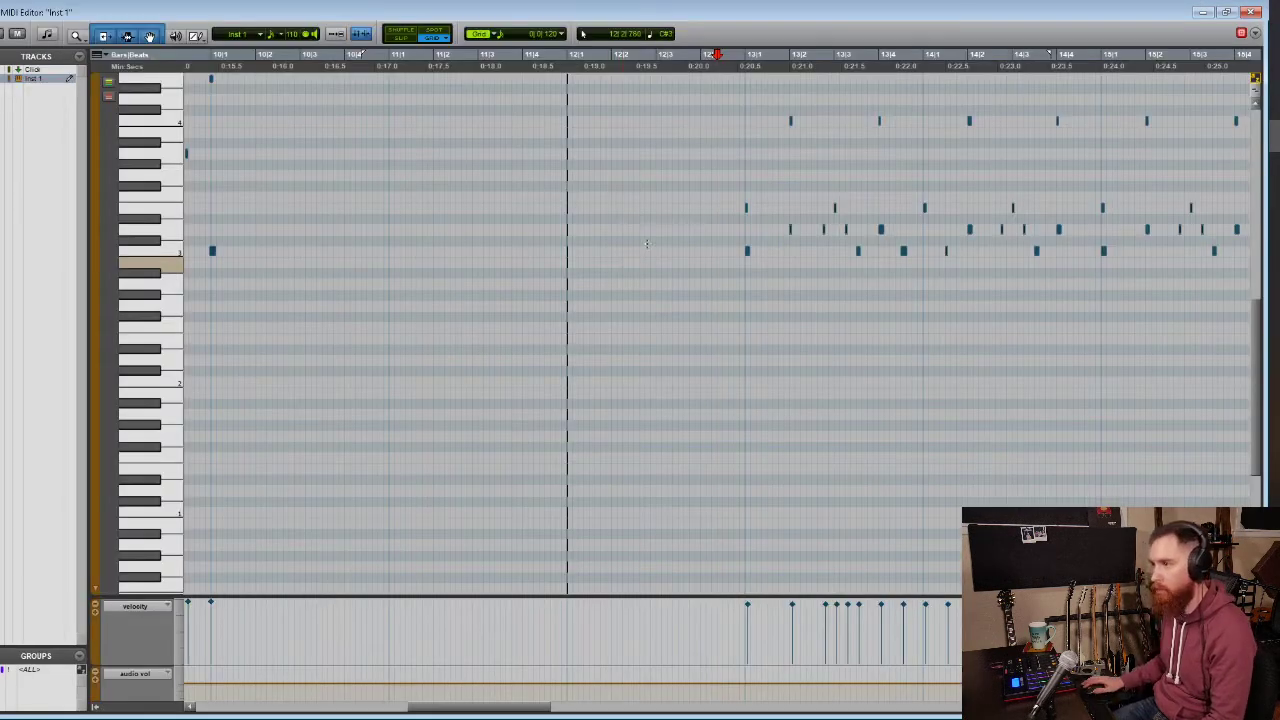
pyautogui.scroll(1, 733, 176)
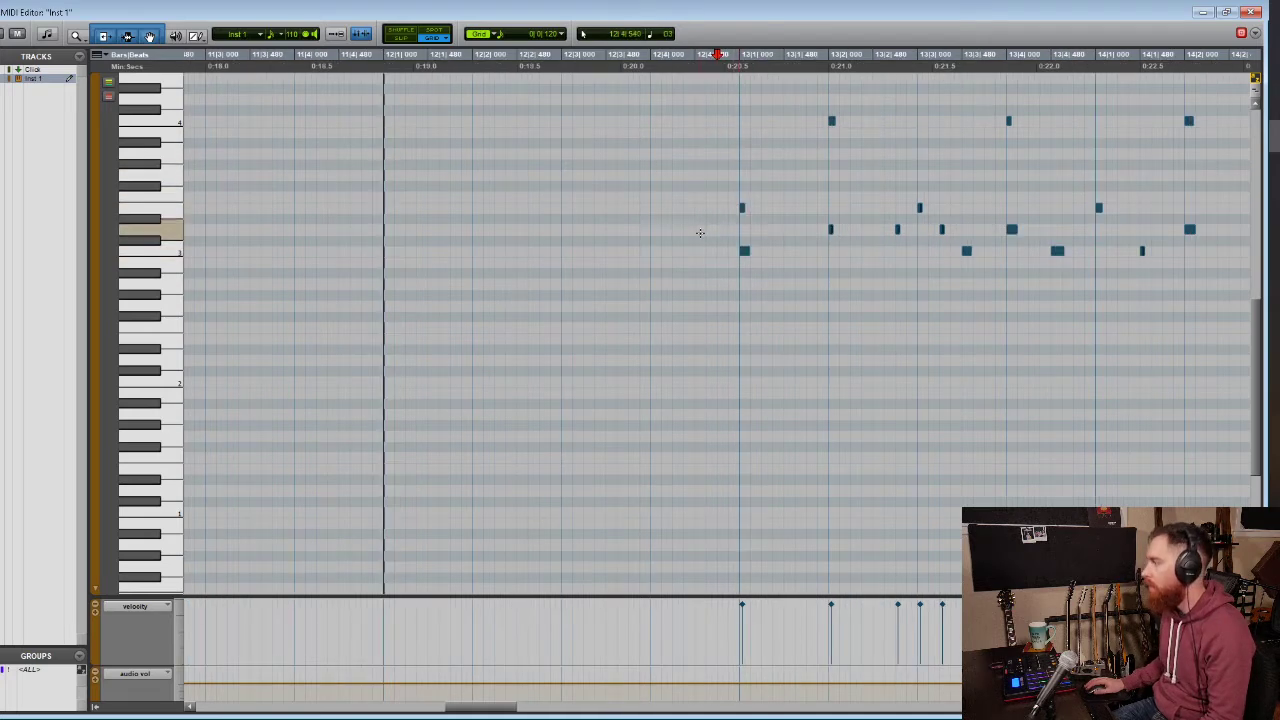
pyautogui.hscroll(-1, 699, 285)
pyautogui.hscroll(2, 699, 285)
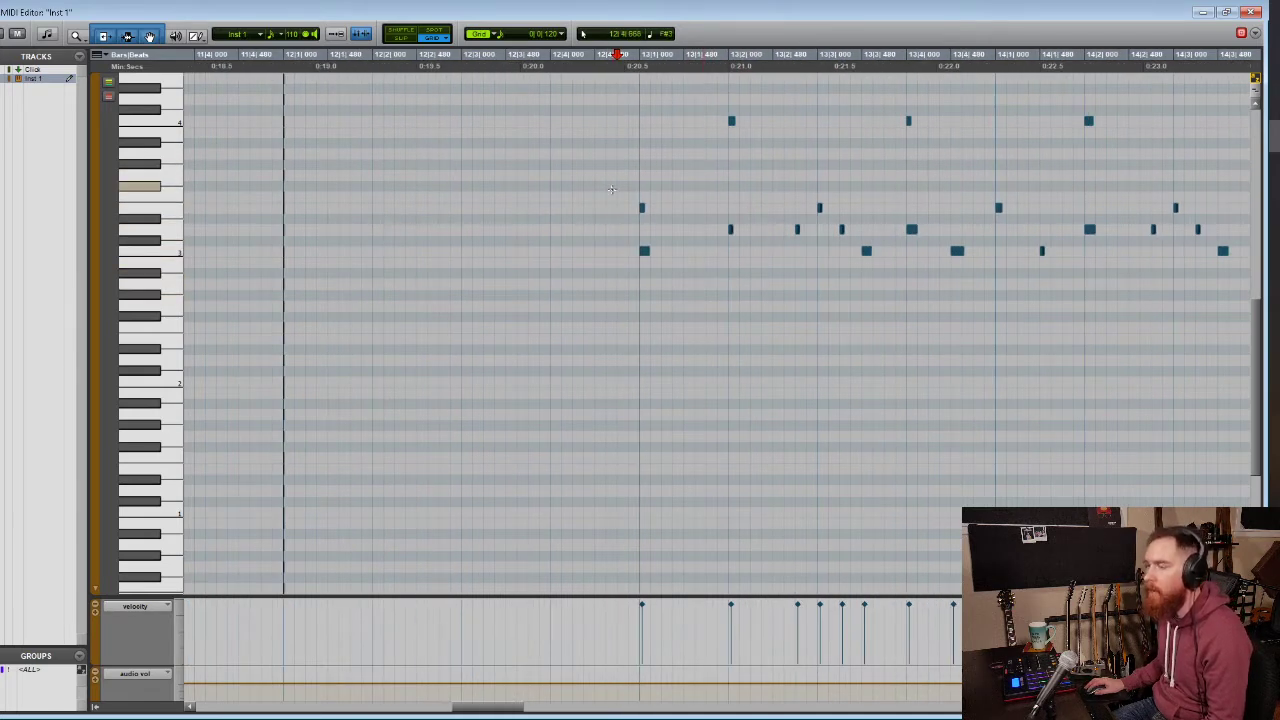
pyautogui.moveTo(612, 196); pyautogui.dragTo(664, 224)
pyautogui.moveTo(691, 124); pyautogui.dragTo(757, 135)
pyautogui.scroll(3, 752, 170)
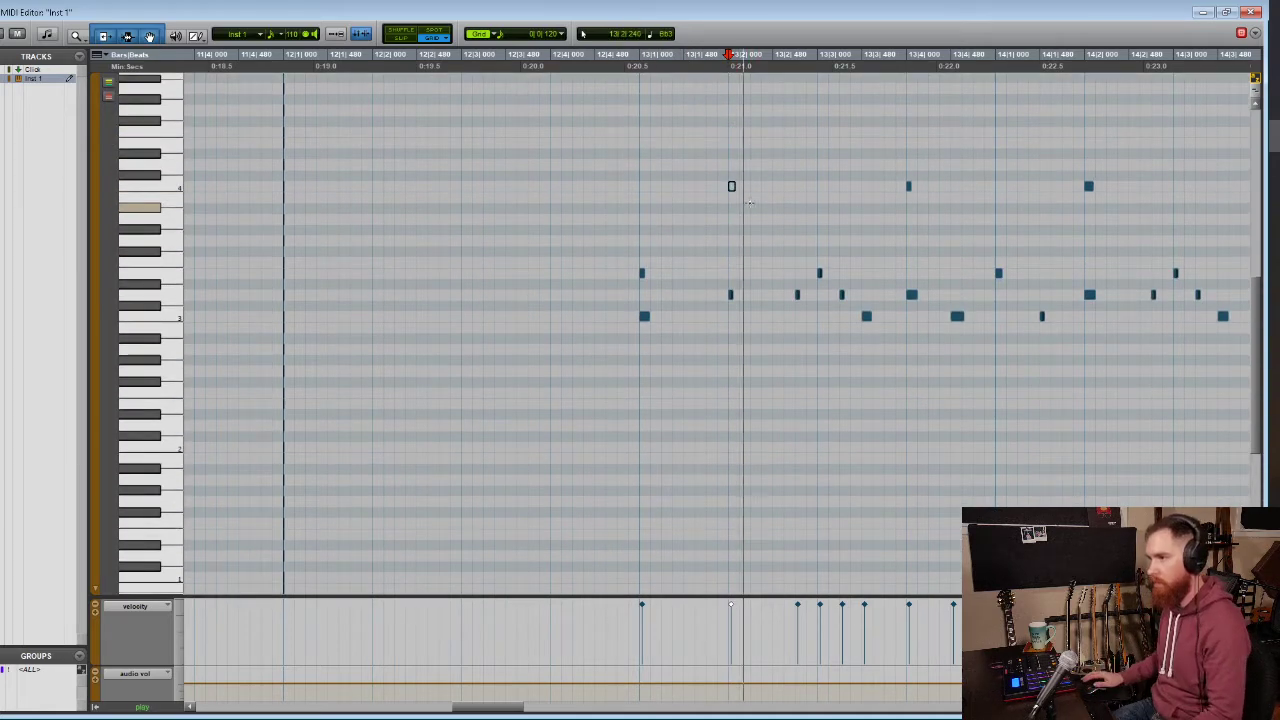
pyautogui.click(620, 211)
pyautogui.press('space')
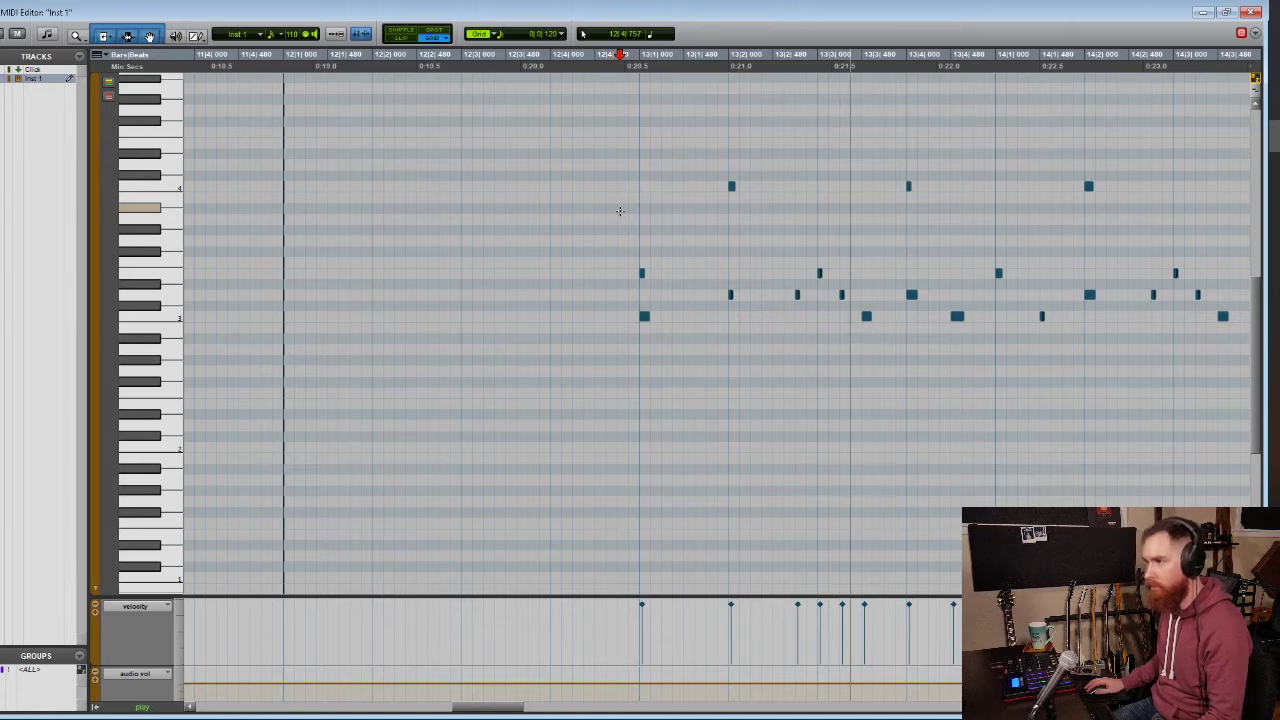
pyautogui.press('space')
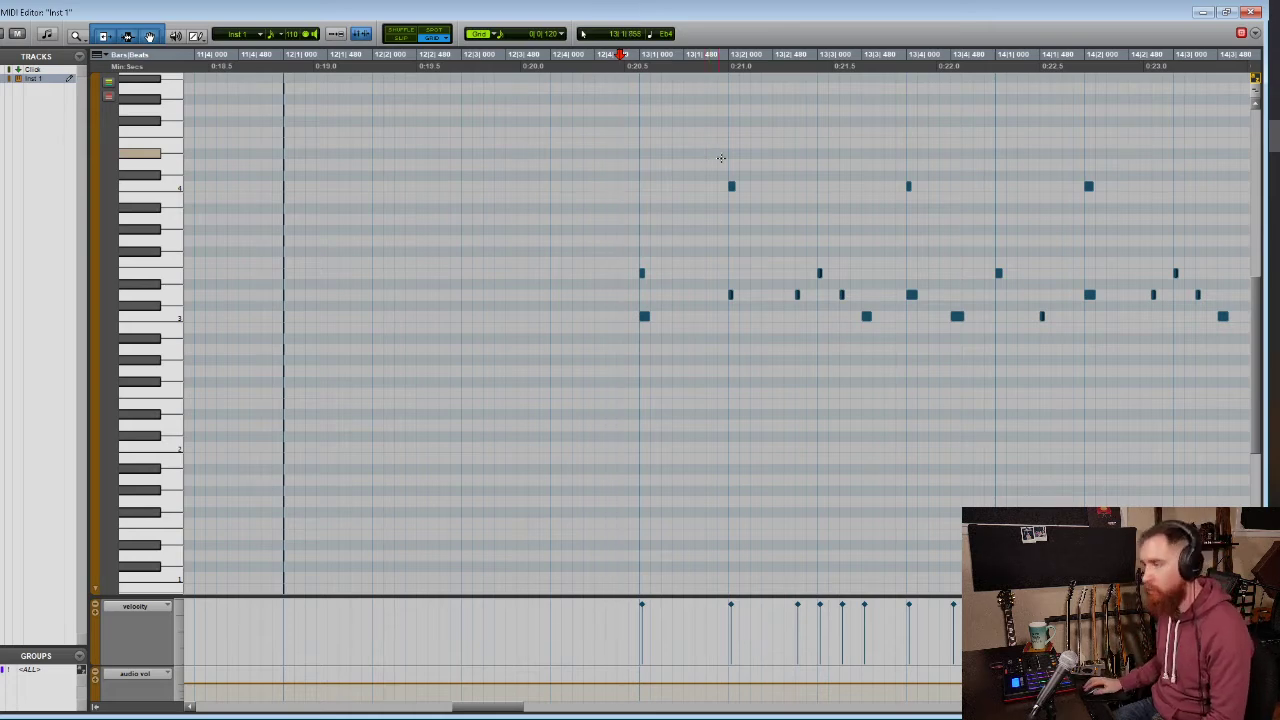
# Select the lower row of hi-hat notes across bars 13 to 16 and reduce their velocities together
pyautogui.hscroll(2, 690, 222)
pyautogui.scroll(-1, 688, 226)
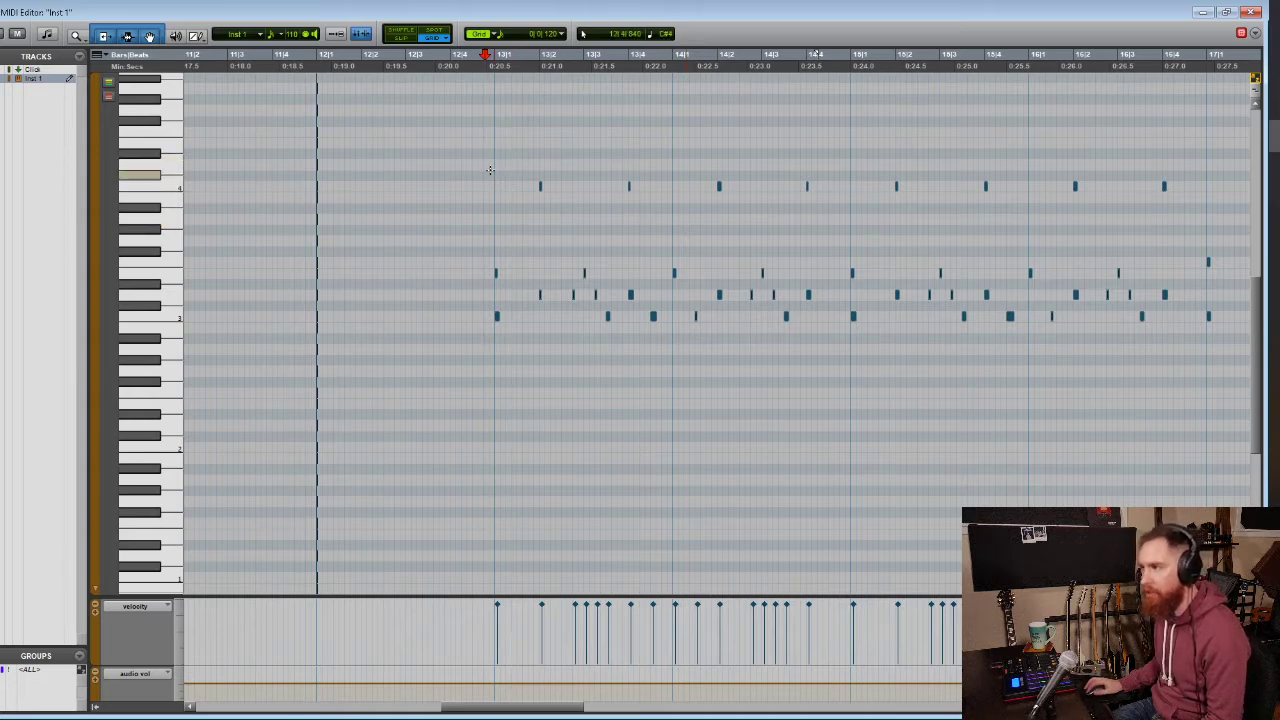
pyautogui.moveTo(489, 163); pyautogui.dragTo(1188, 203)
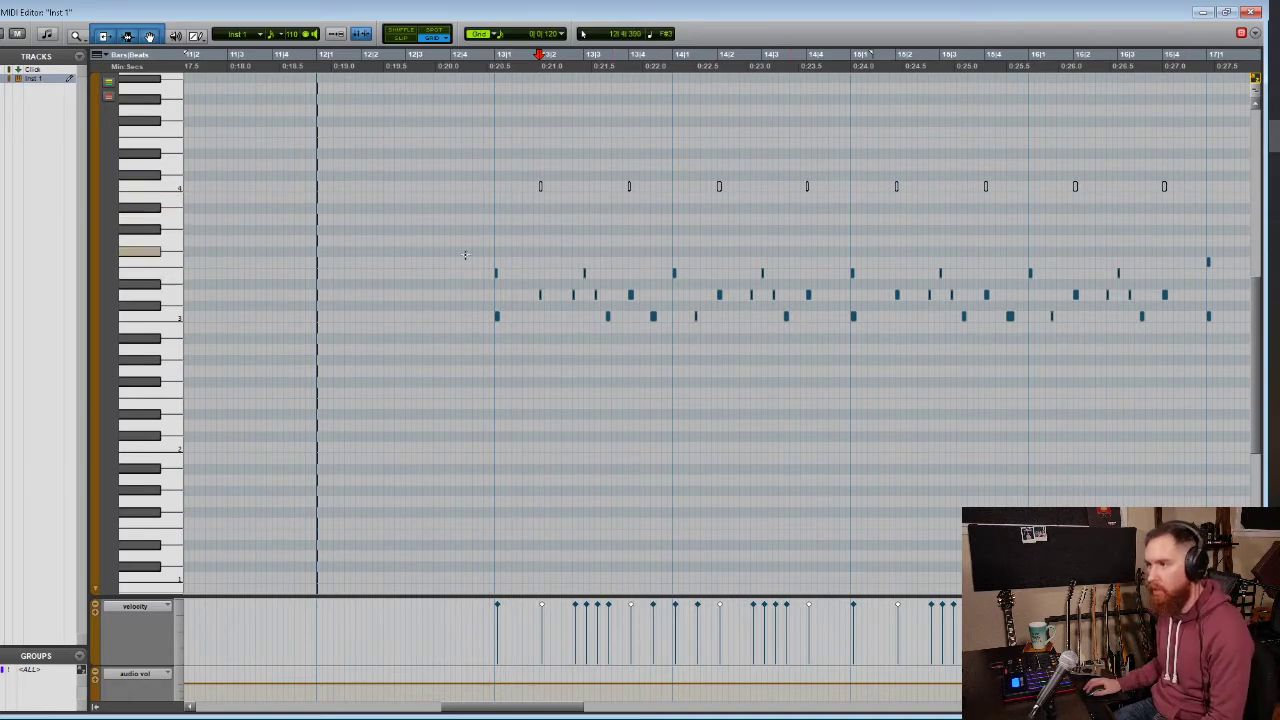
pyautogui.moveTo(466, 266); pyautogui.dragTo(1183, 275)
pyautogui.hscroll(15, 1183, 275)
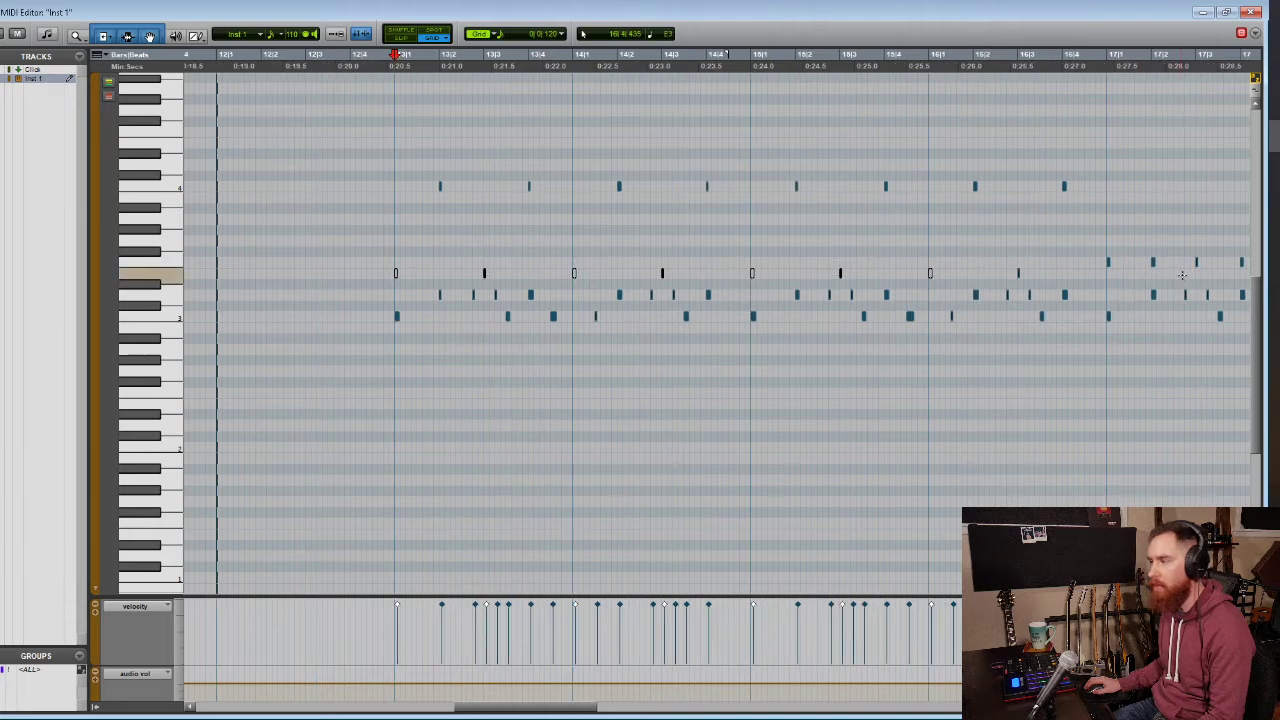
pyautogui.press('r')
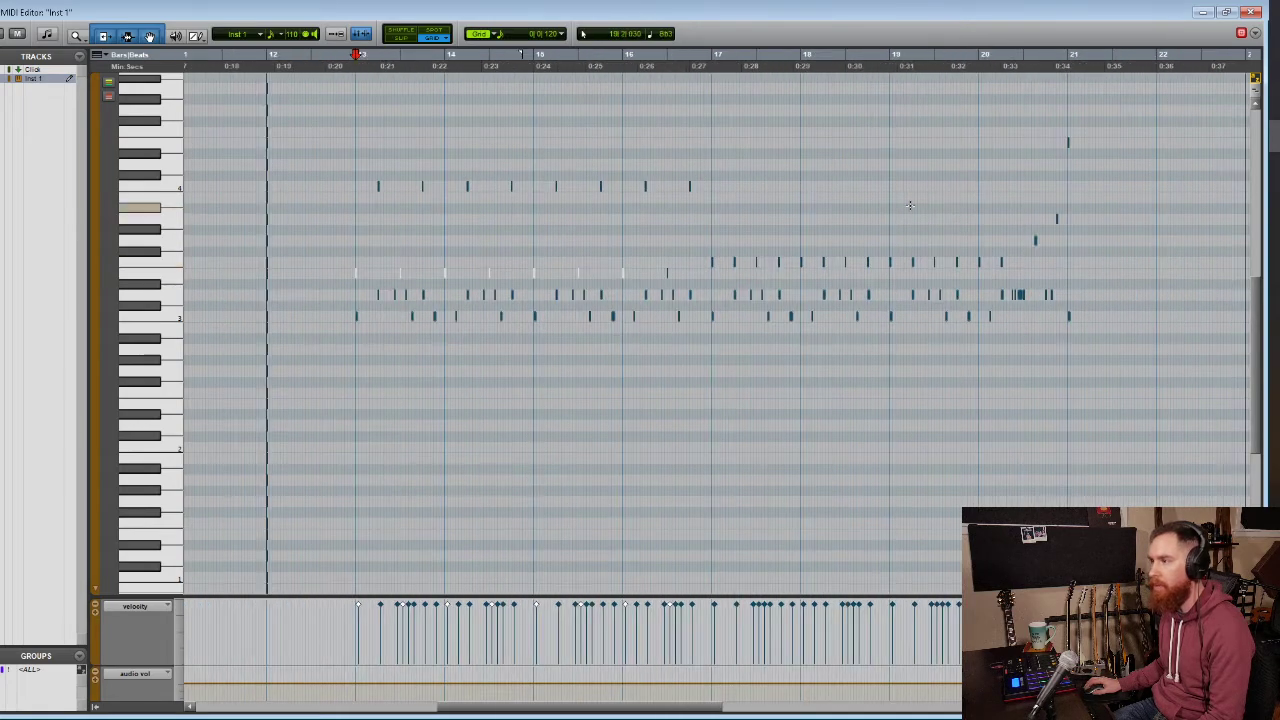
pyautogui.press('t')
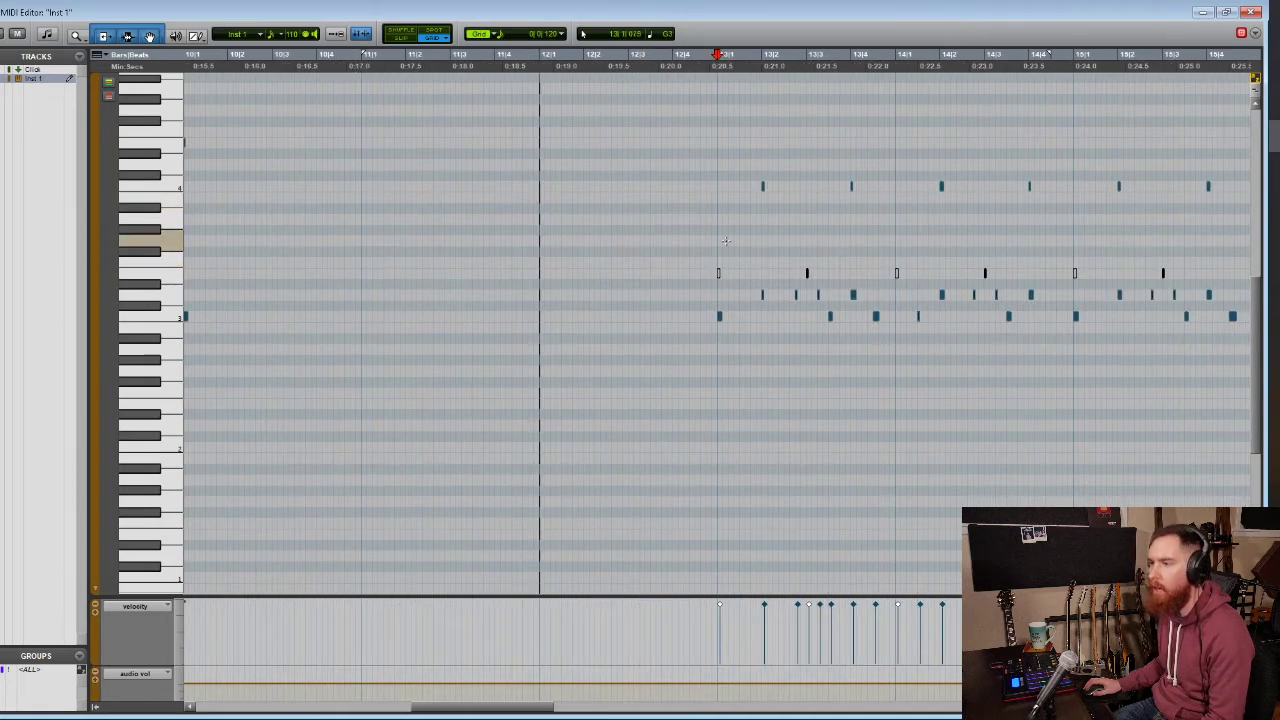
pyautogui.hscroll(12, 872, 308)
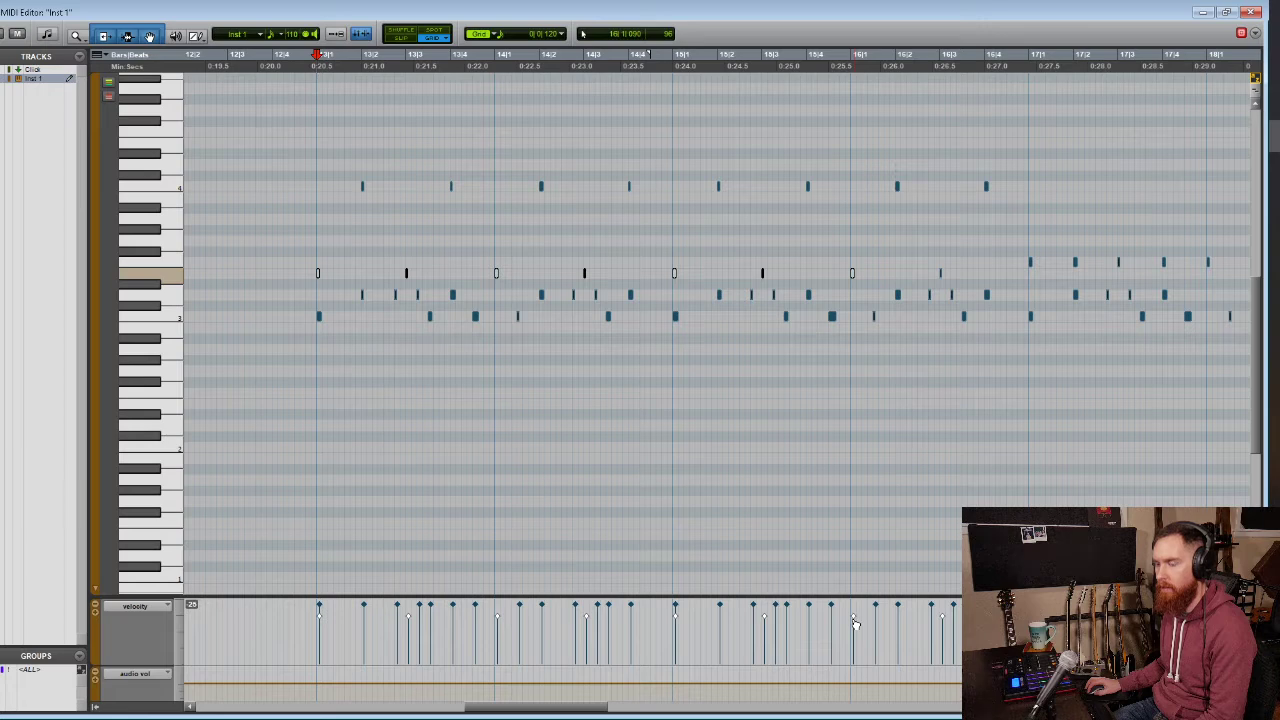
# Play the edited hi-hat pattern from just before bar 13 and place the cursor there again
pyautogui.click(283, 201)
pyautogui.press('space')
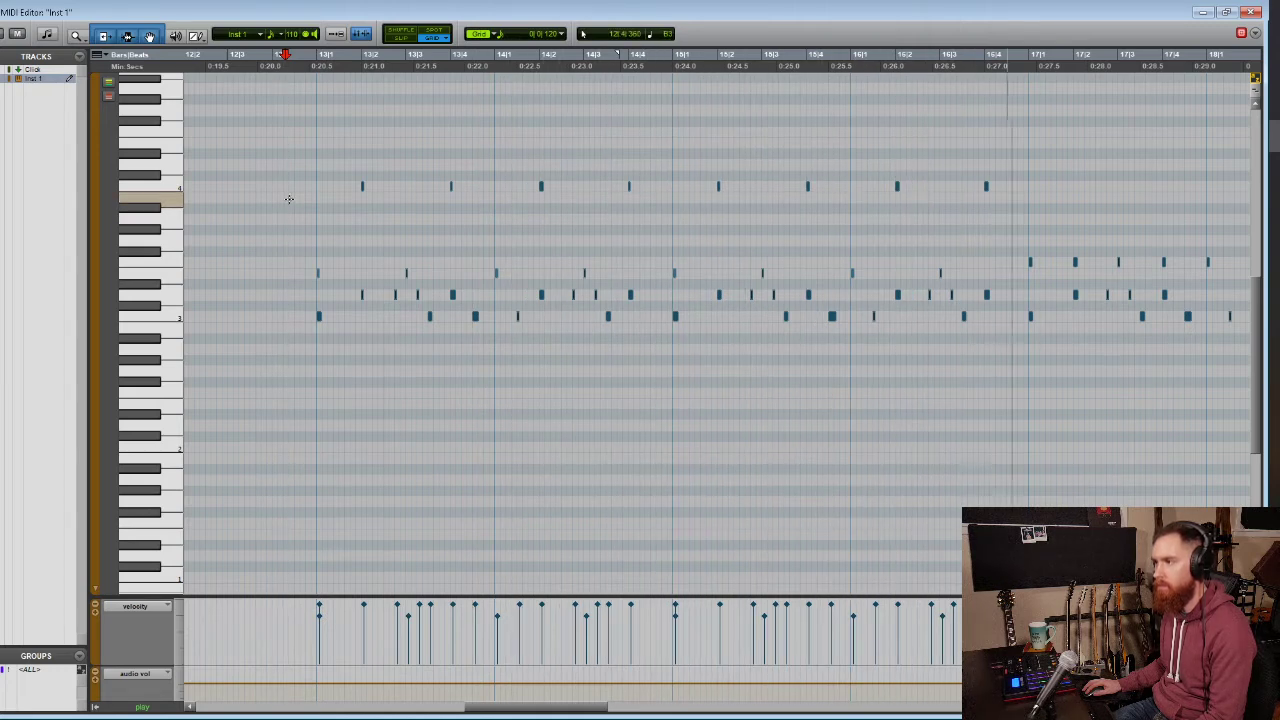
pyautogui.press('space')
pyautogui.click(305, 209)
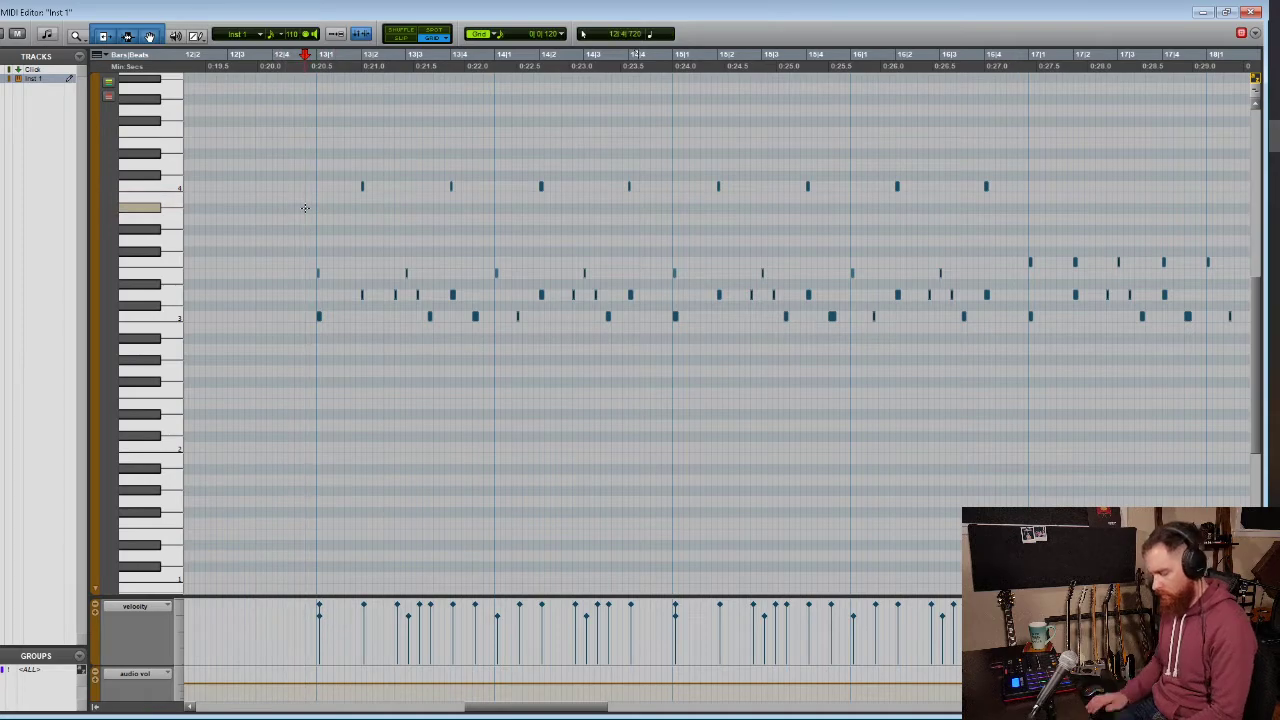
# Solo the Hi-Hat bus in the Superior Drummer 3 mixer and start playback from just before bar 13
pyautogui.hotkey('ctrl', '=')
pyautogui.click(318, 288)
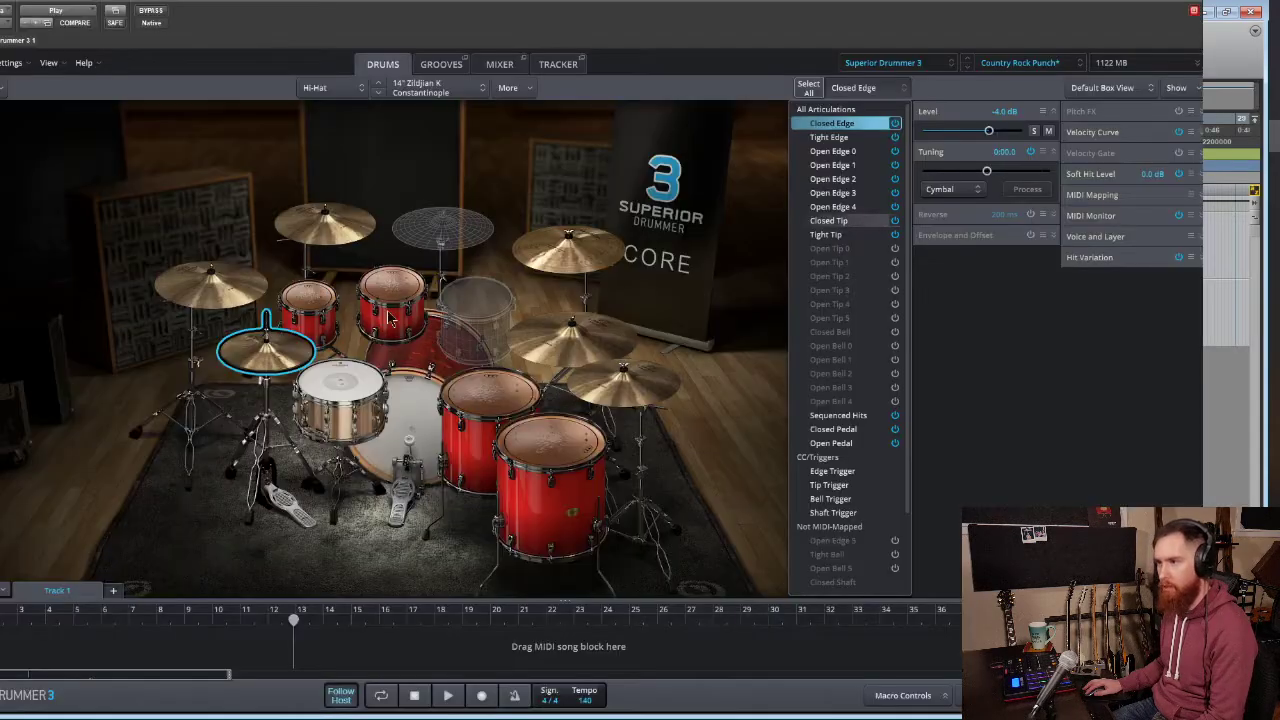
pyautogui.click(505, 64)
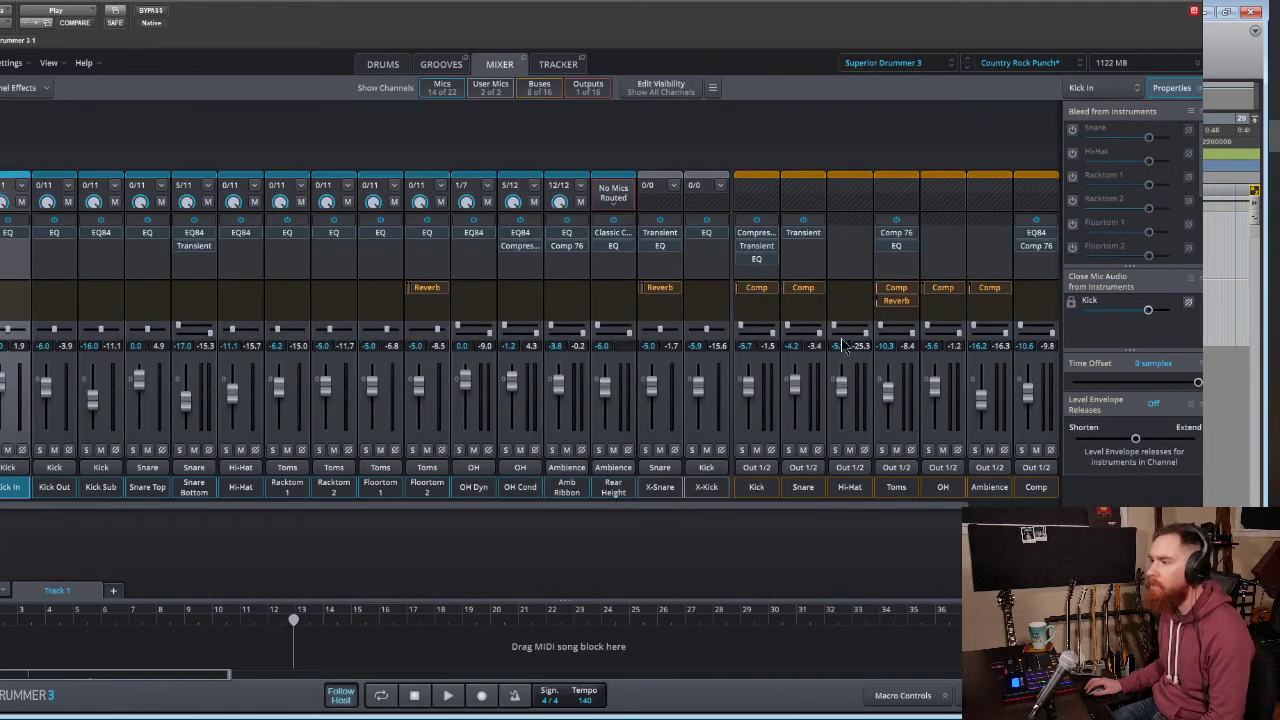
pyautogui.click(835, 450)
pyautogui.press('space')
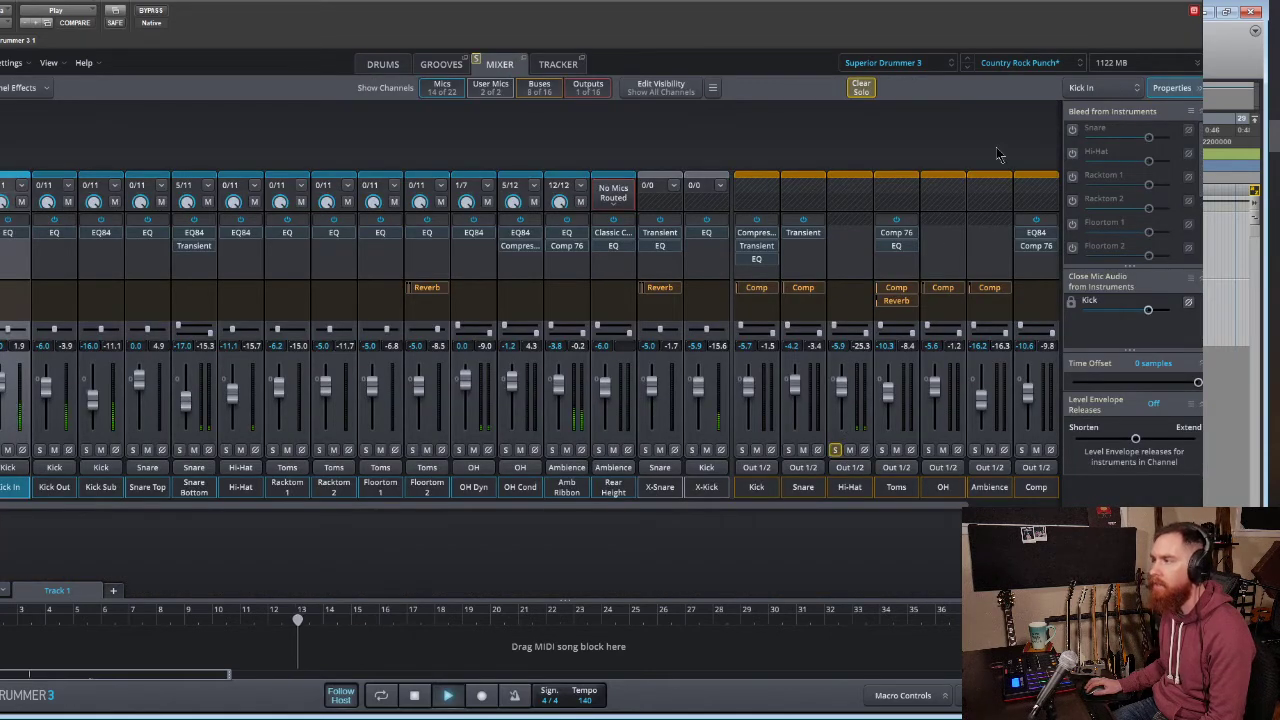
pyautogui.hotkey('ctrl', 'w')
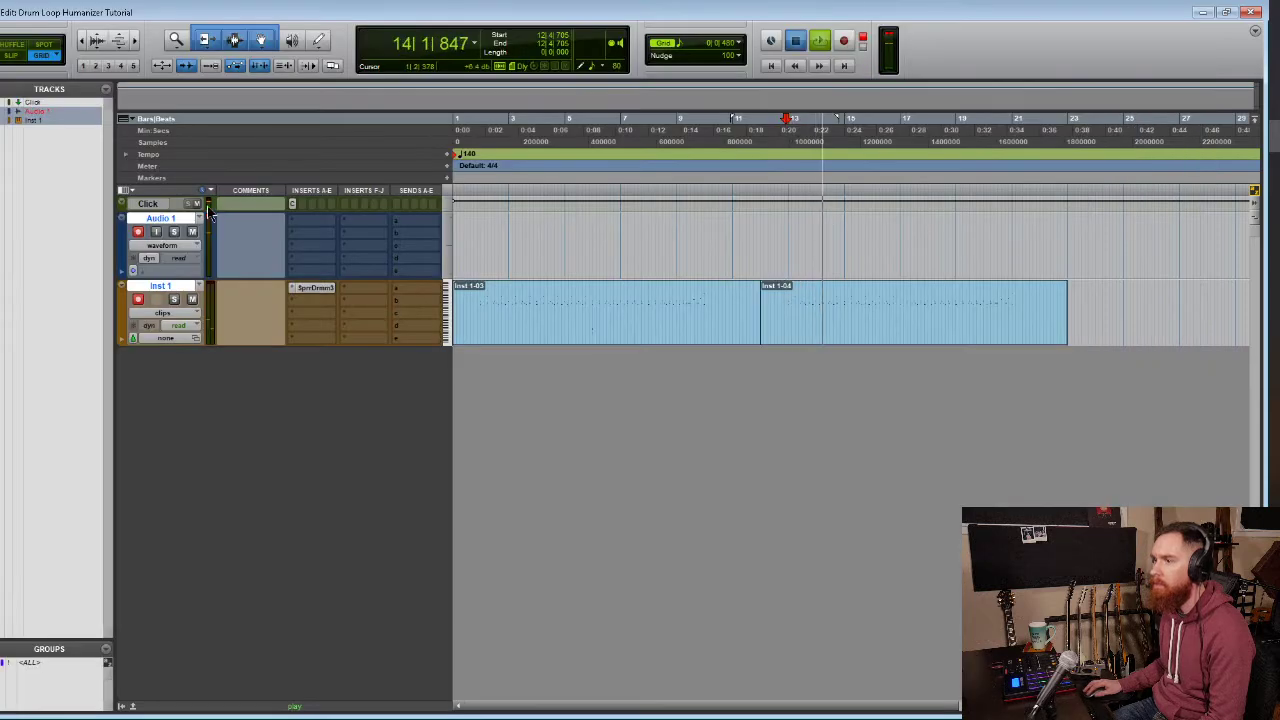
# Mute the Click track and replay the soloed hi-hat from just before bar 13
pyautogui.press('space')
pyautogui.click(198, 204)
pyautogui.press('space')
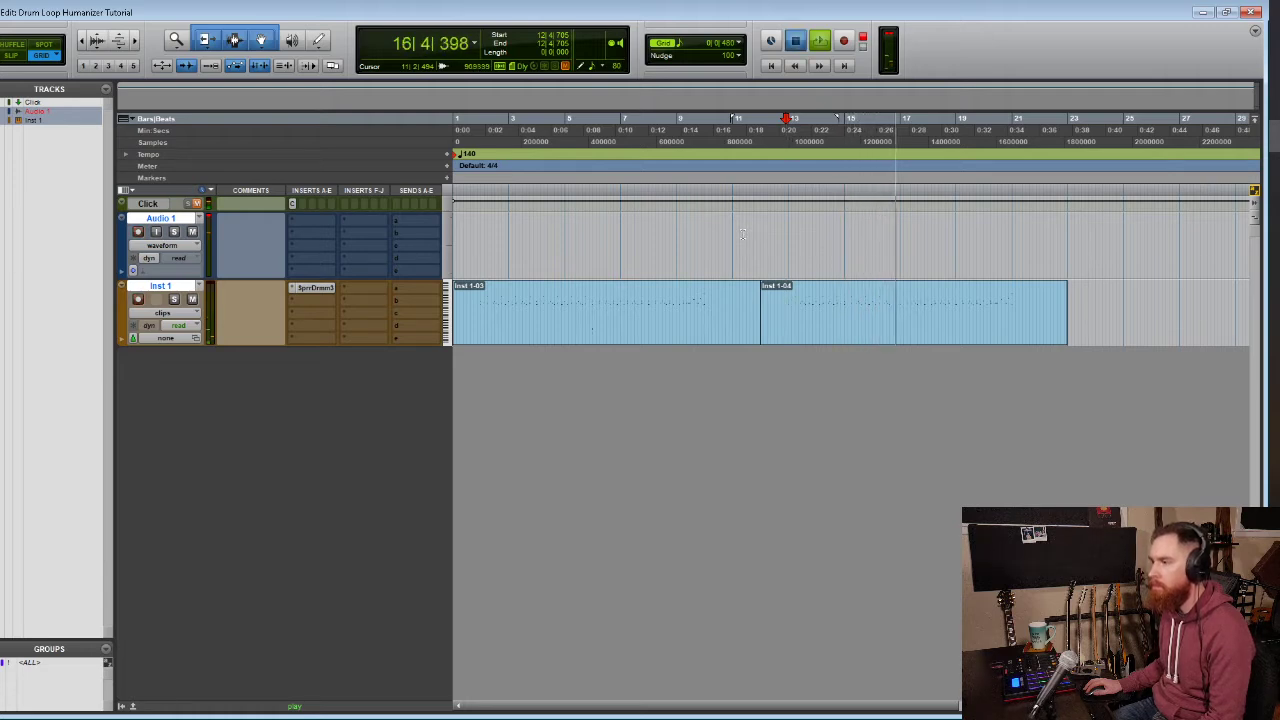
pyautogui.press('space')
pyautogui.press('space')
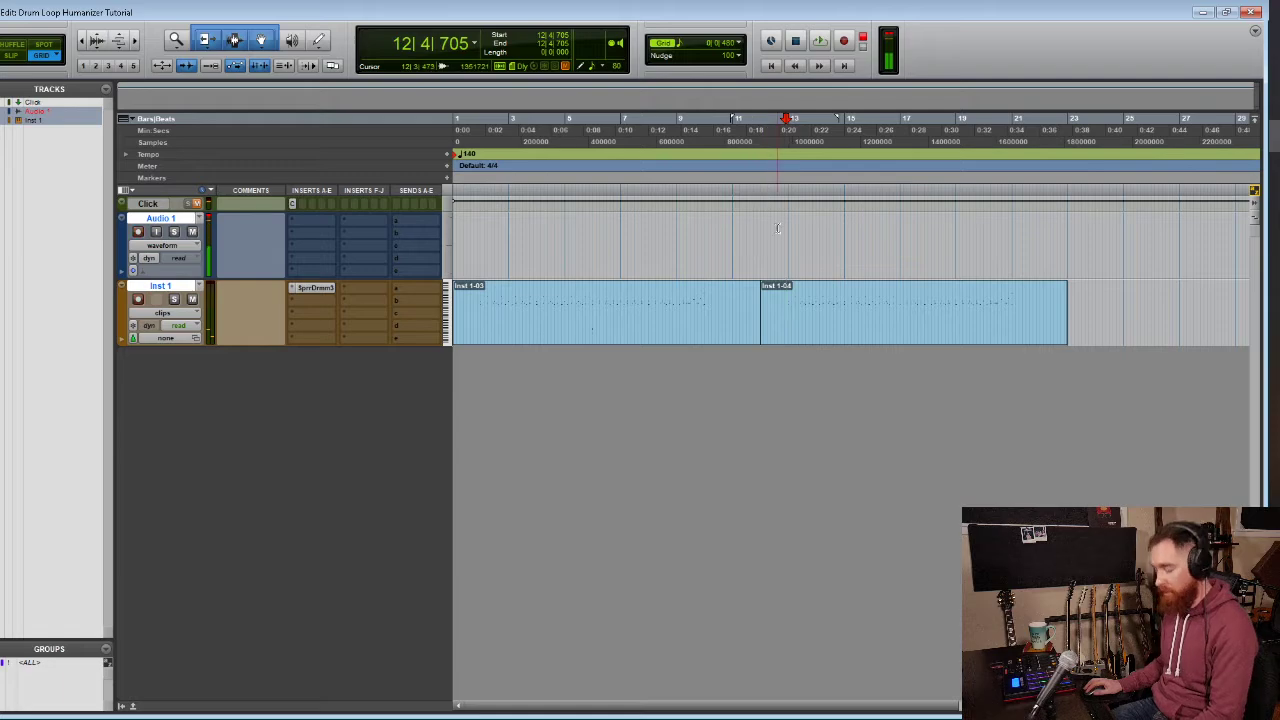
# Return to the MIDI Editor to show the second clip's notes around bar 13
pyautogui.hotkey('ctrl', '=')
pyautogui.hotkey('ctrl', '=')
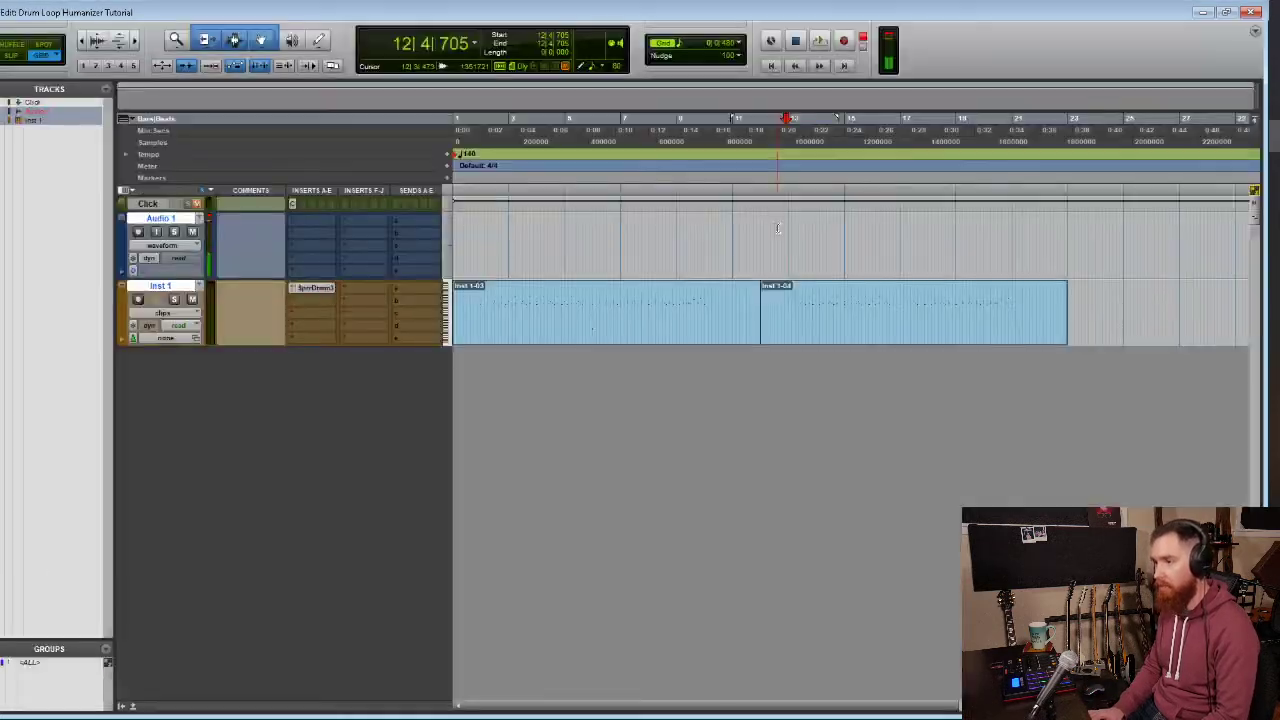
pyautogui.press('super+equal')
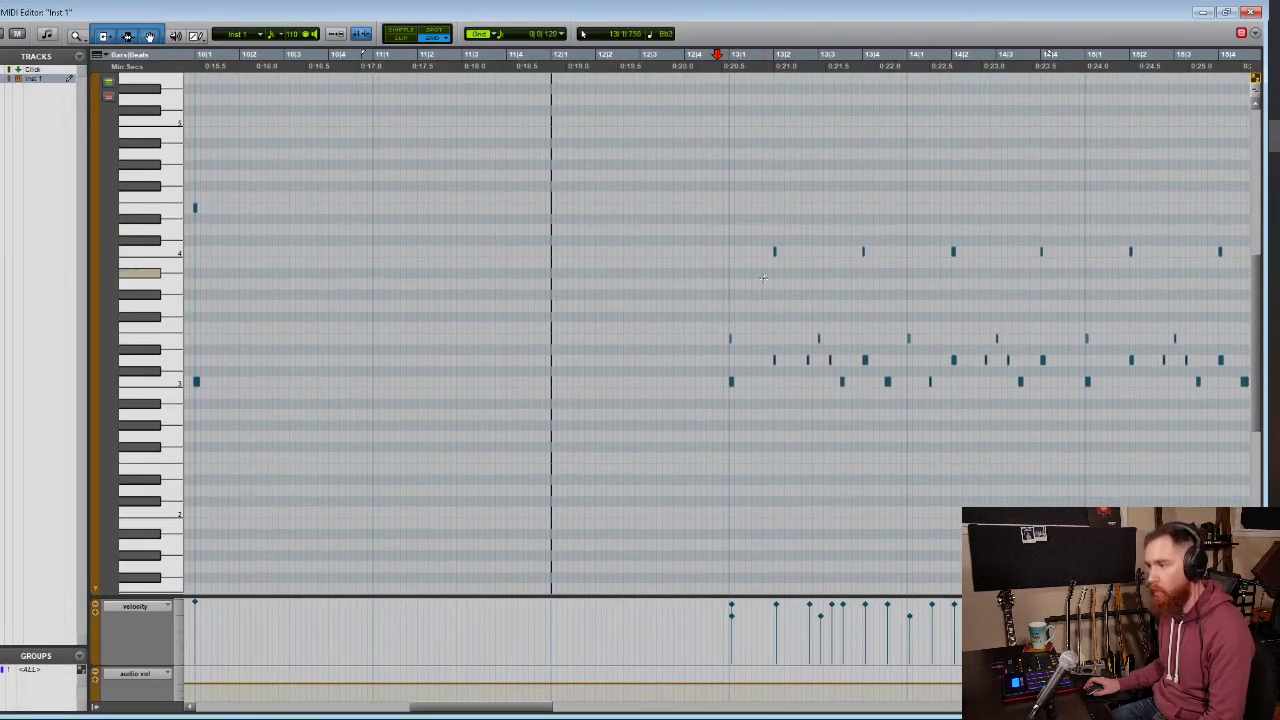
# Select the hi-hat notes in bars 13 to 16 and change their velocity by subtracting 1 with a randomization of 5
pyautogui.scroll(-1, 755, 312)
pyautogui.hscroll(1, 690, 290)
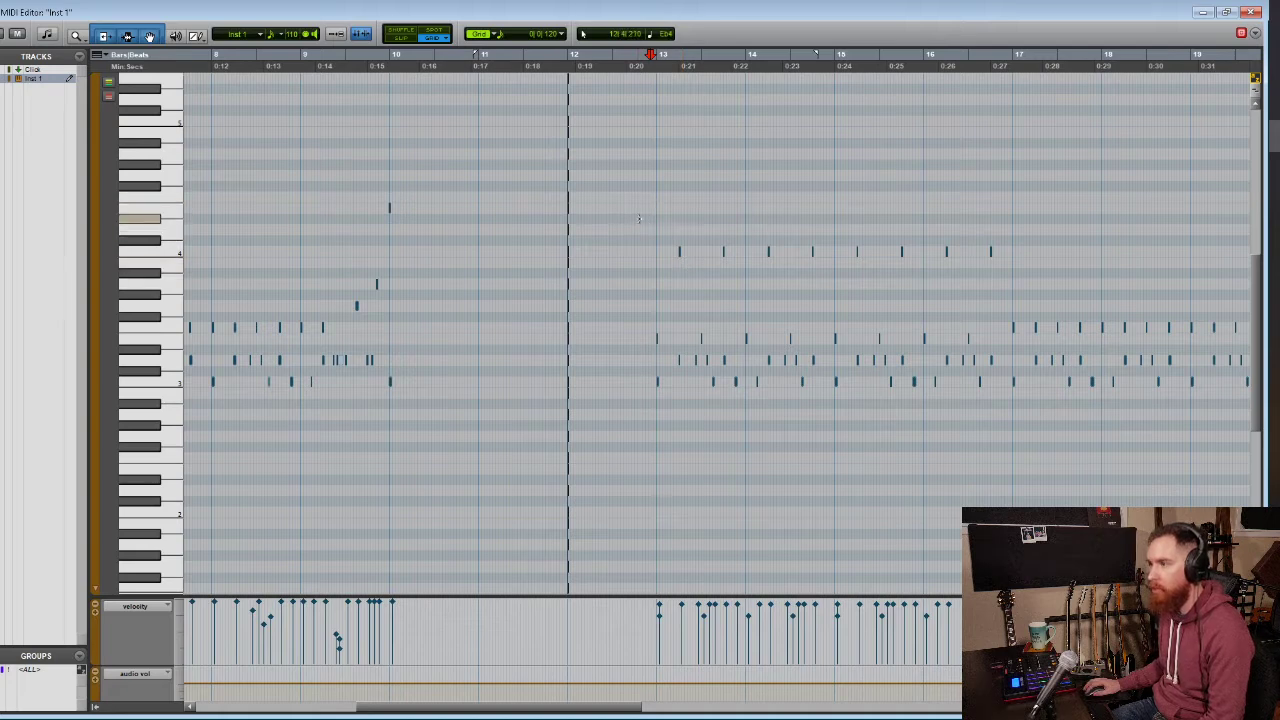
pyautogui.moveTo(639, 219); pyautogui.dragTo(947, 341)
pyautogui.rightClick(748, 324)
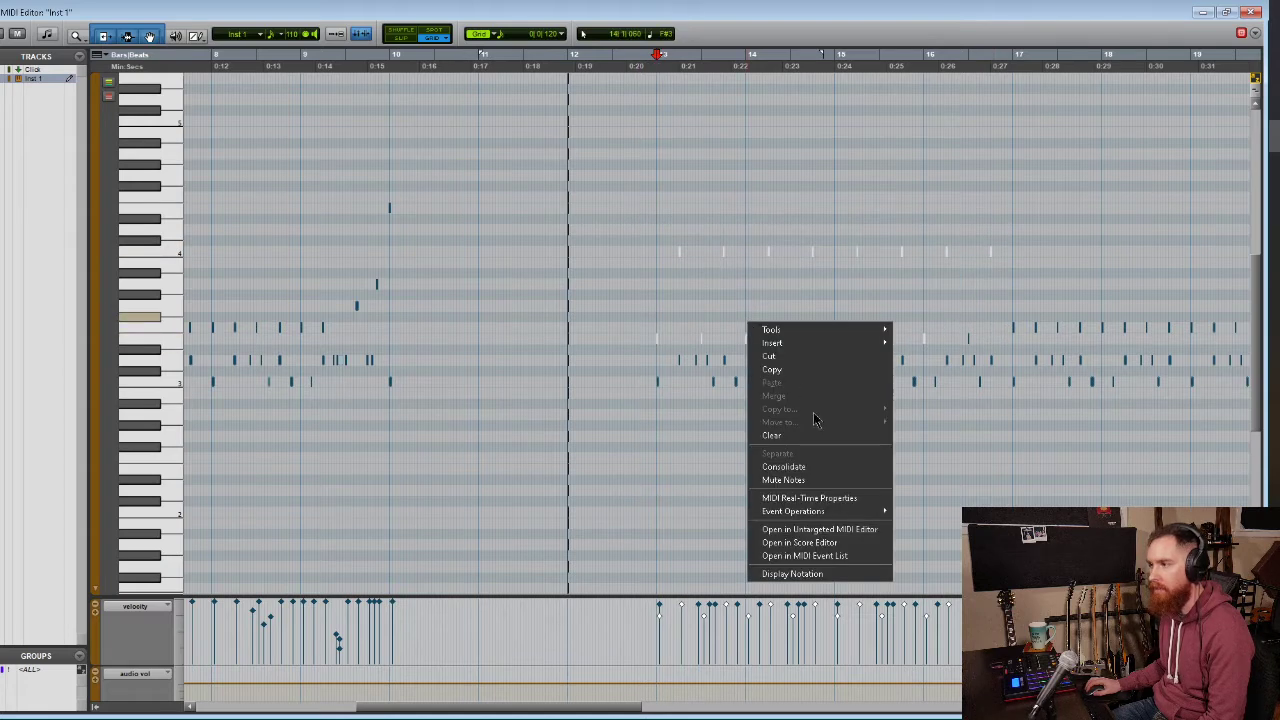
pyautogui.moveTo(821, 512)
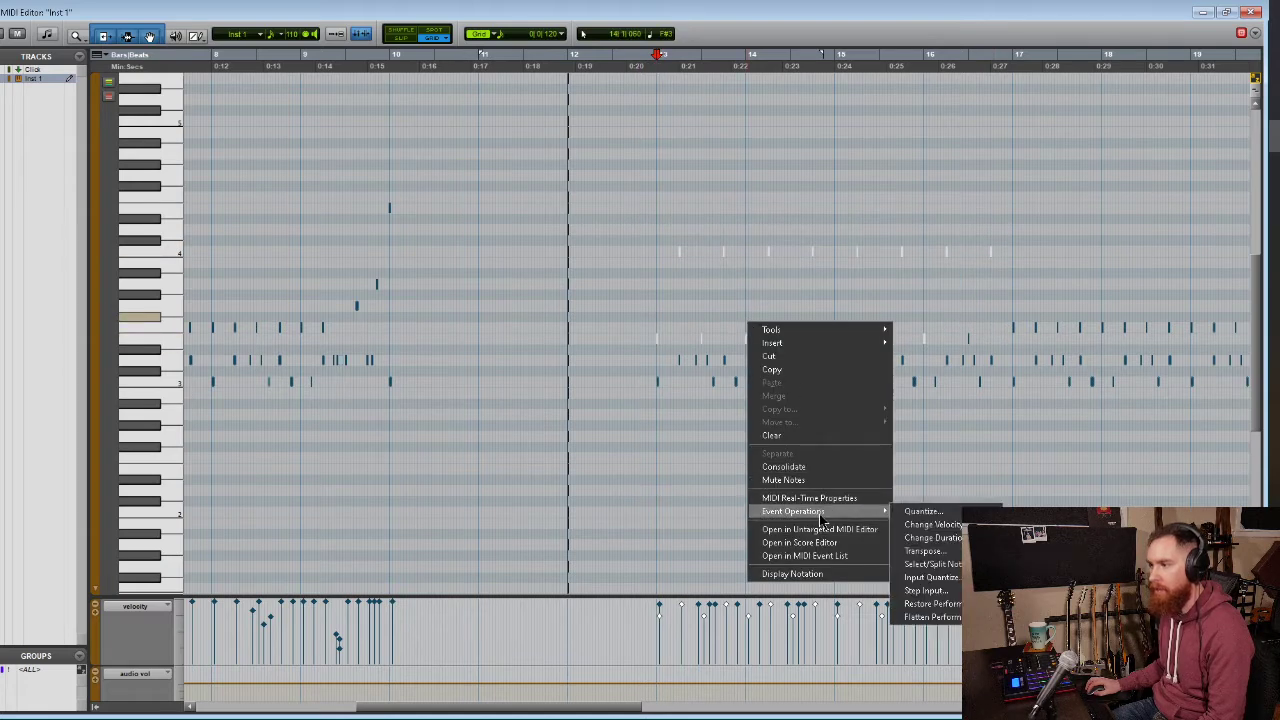
pyautogui.click(930, 524)
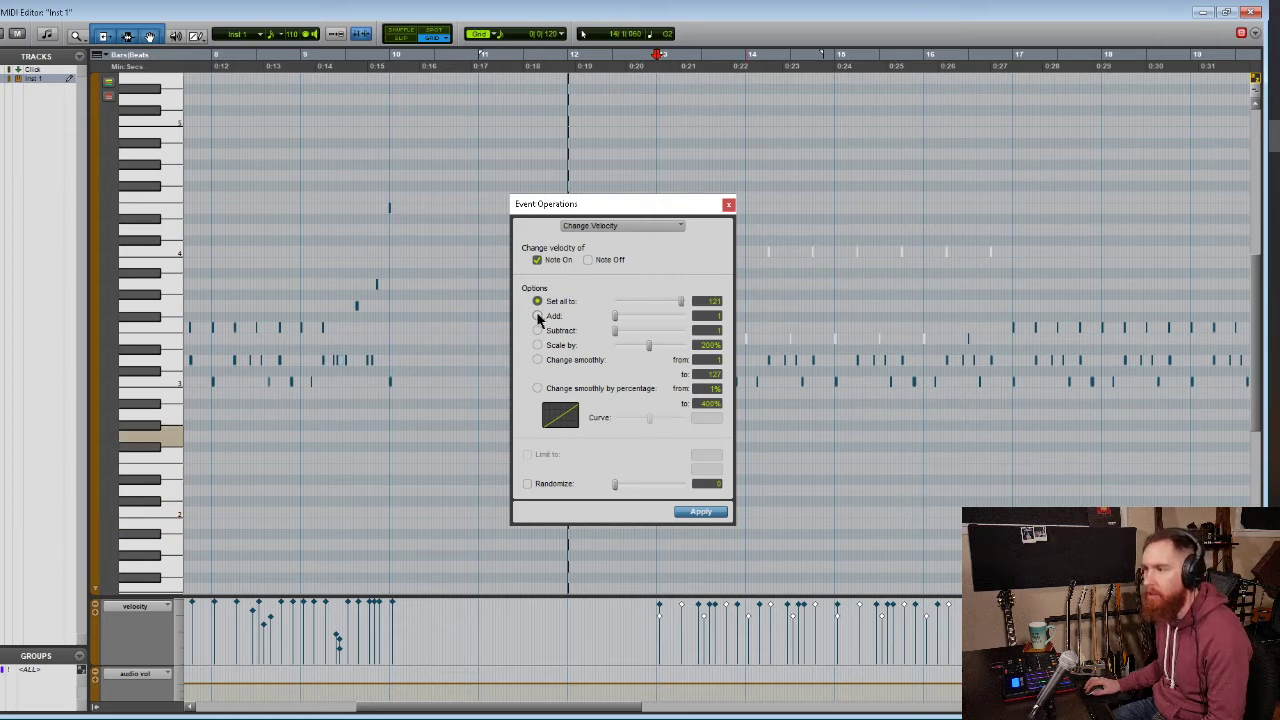
pyautogui.click(538, 316)
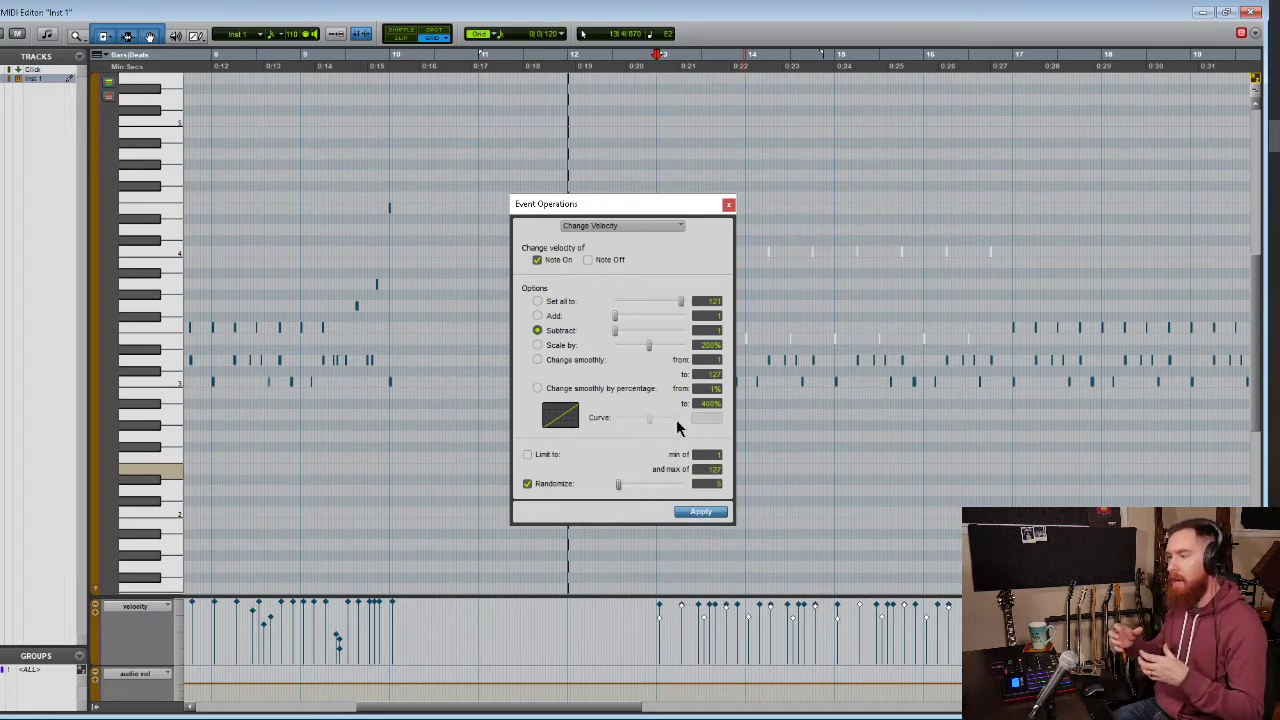
pyautogui.click(727, 206)
# Play the randomized hi-hat notes from bar 13 and stop playback
pyautogui.press('space')
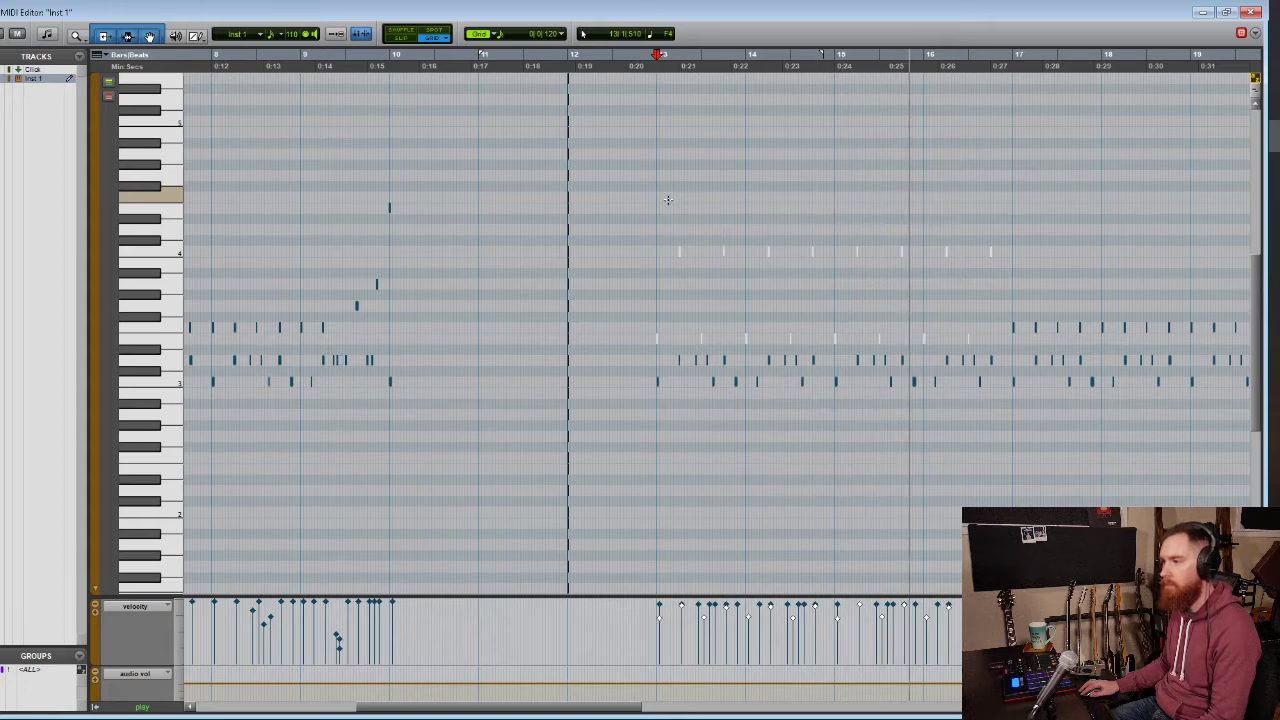
pyautogui.press('space')
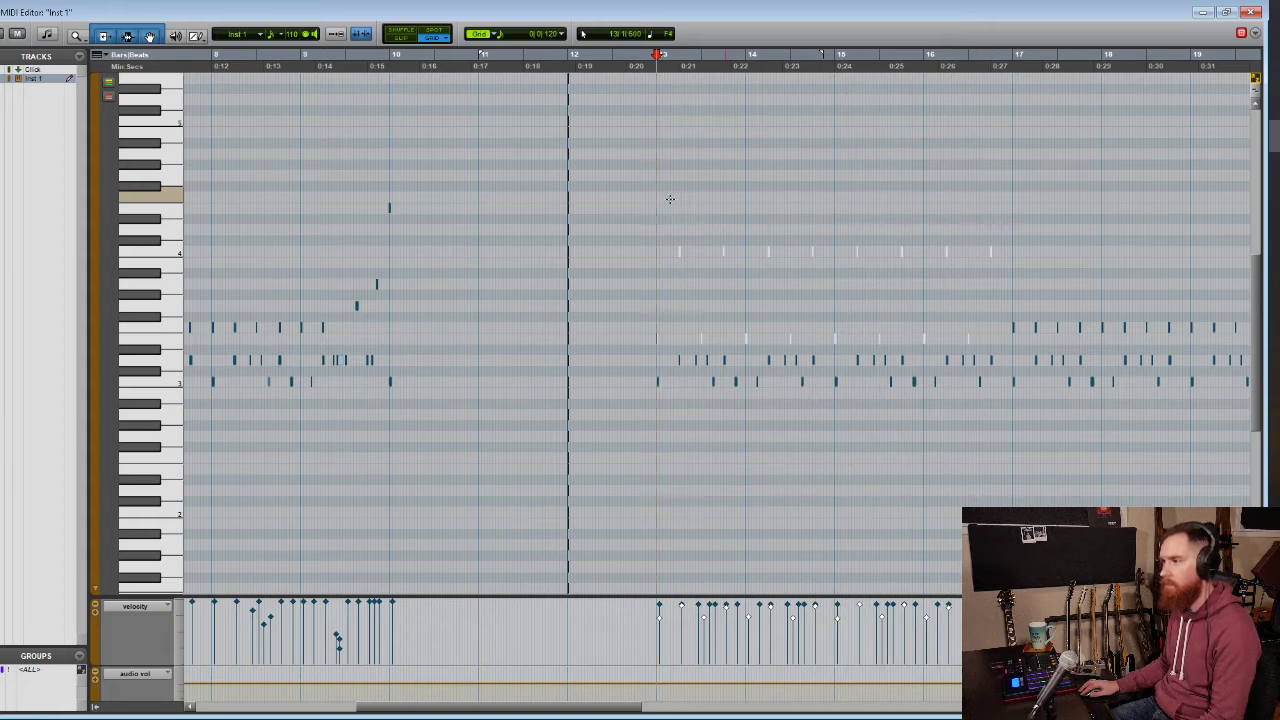
pyautogui.hscroll(1, 680, 285)
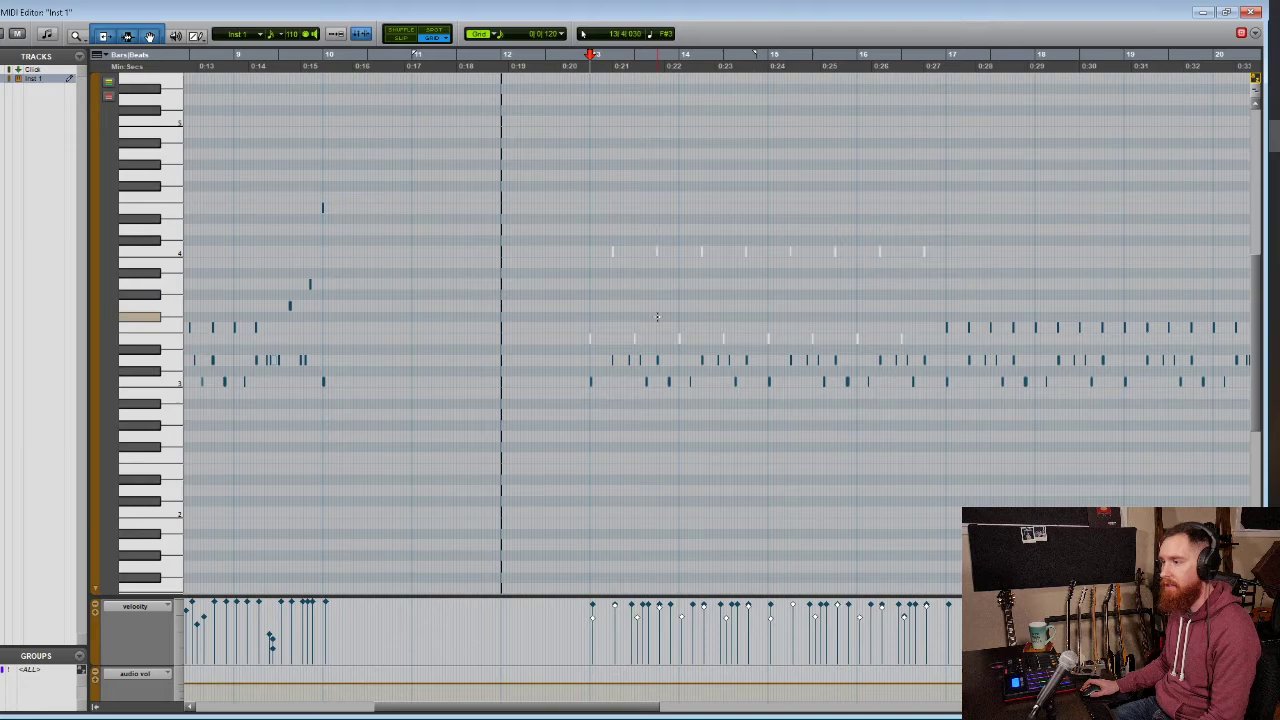
# Deselect the hi-hats and examine the second clip's notes and velocities from bar 13 onward, close up and as a whole
pyautogui.click(582, 360)
pyautogui.press('t')
pyautogui.press('t')
pyautogui.press('t')
pyautogui.hscroll(2, 682, 341)
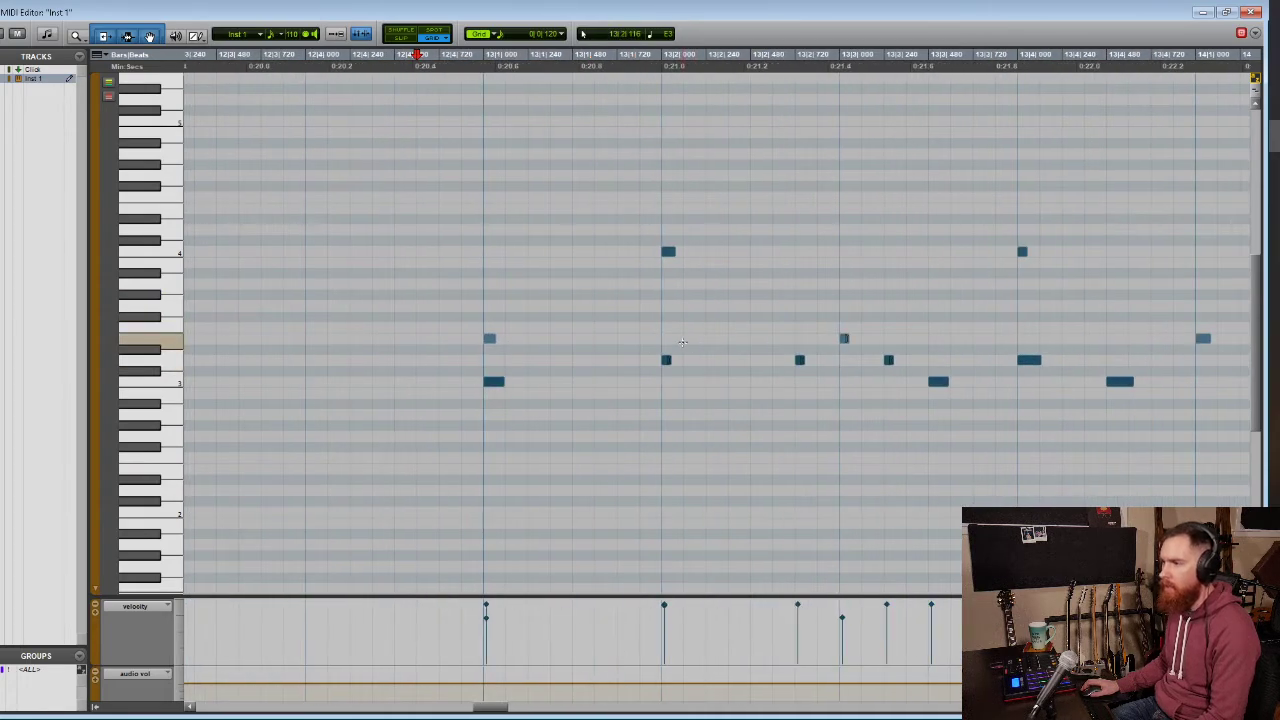
pyautogui.press('r')
pyautogui.hscroll(4, 680, 341)
pyautogui.press('r')
pyautogui.press('r')
pyautogui.press('r')
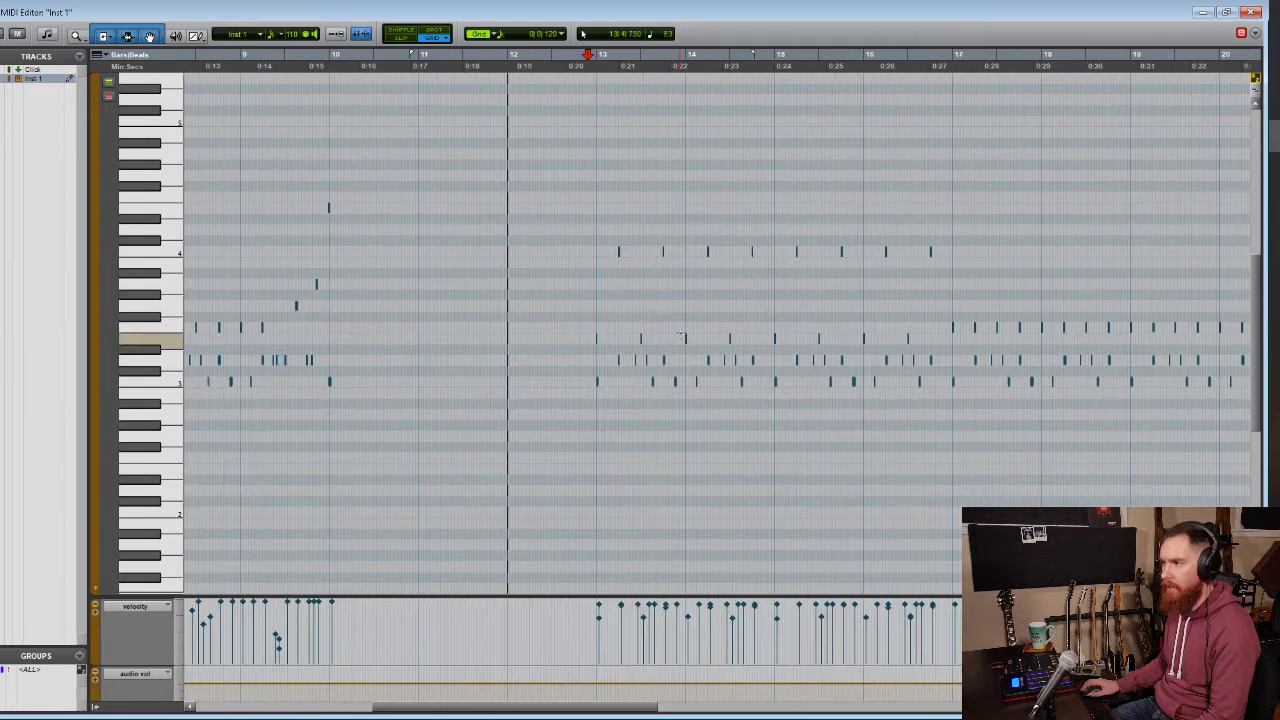
pyautogui.press('t')
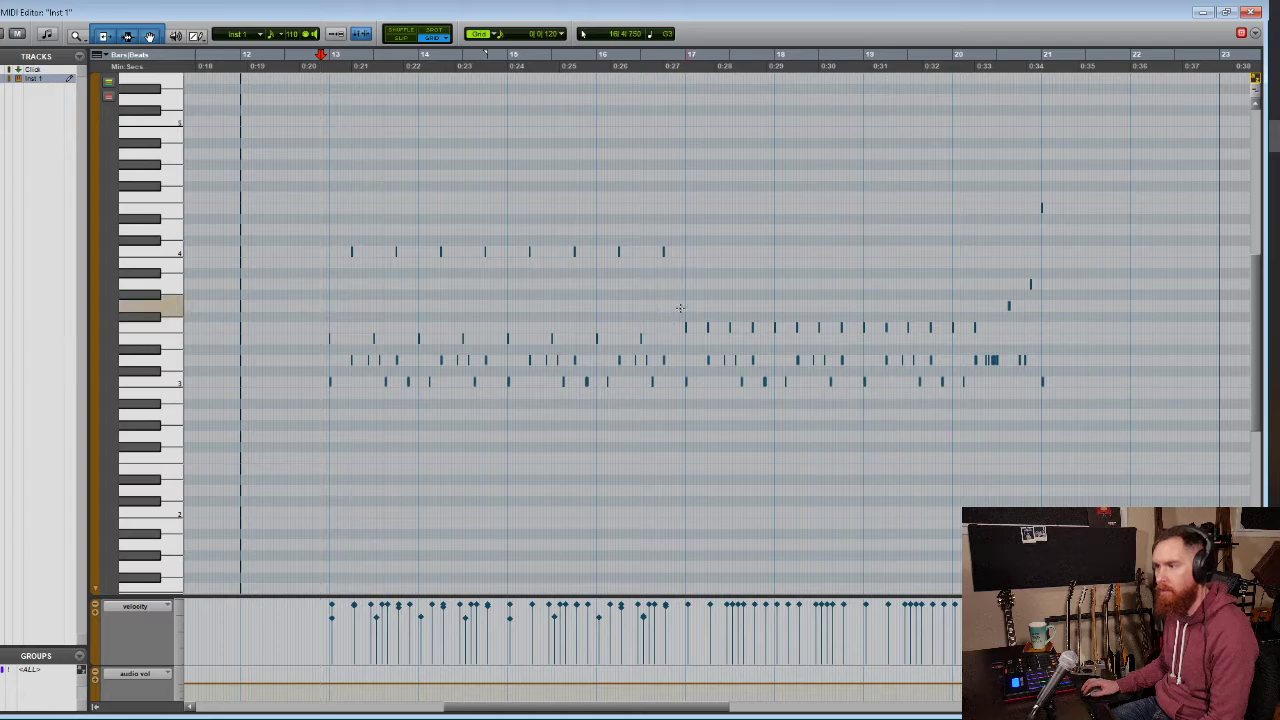
# Select the first kick note at bar 13, clear the Hi-Hat solo in the Superior Drummer 3 mixer and return to the MIDI Editor
pyautogui.scroll(5, 595, 288)
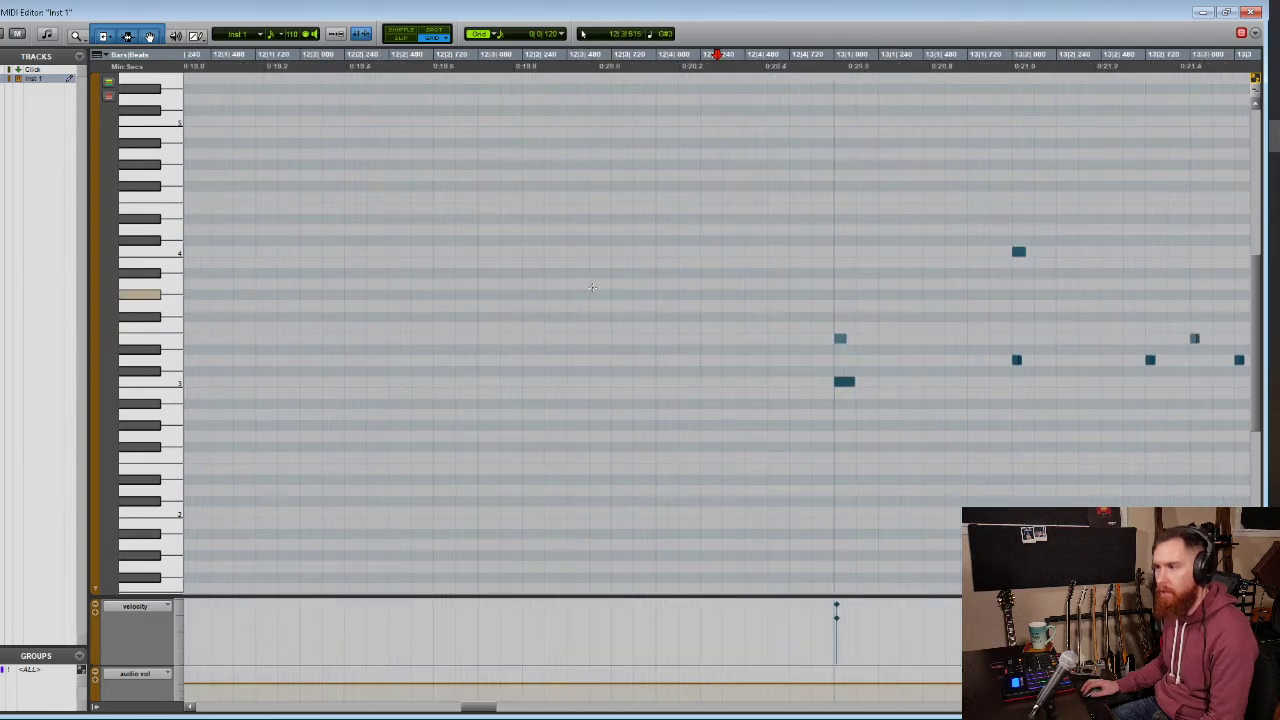
pyautogui.scroll(-2, 595, 288)
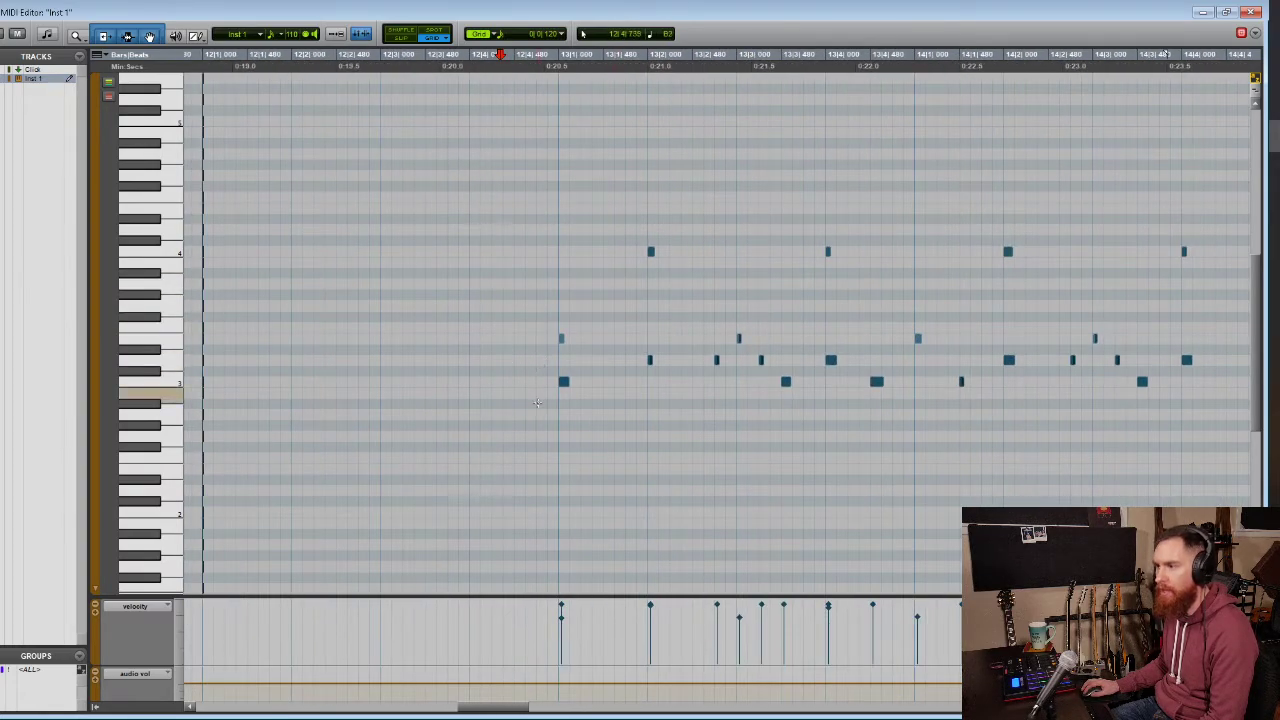
pyautogui.moveTo(538, 405); pyautogui.dragTo(588, 360)
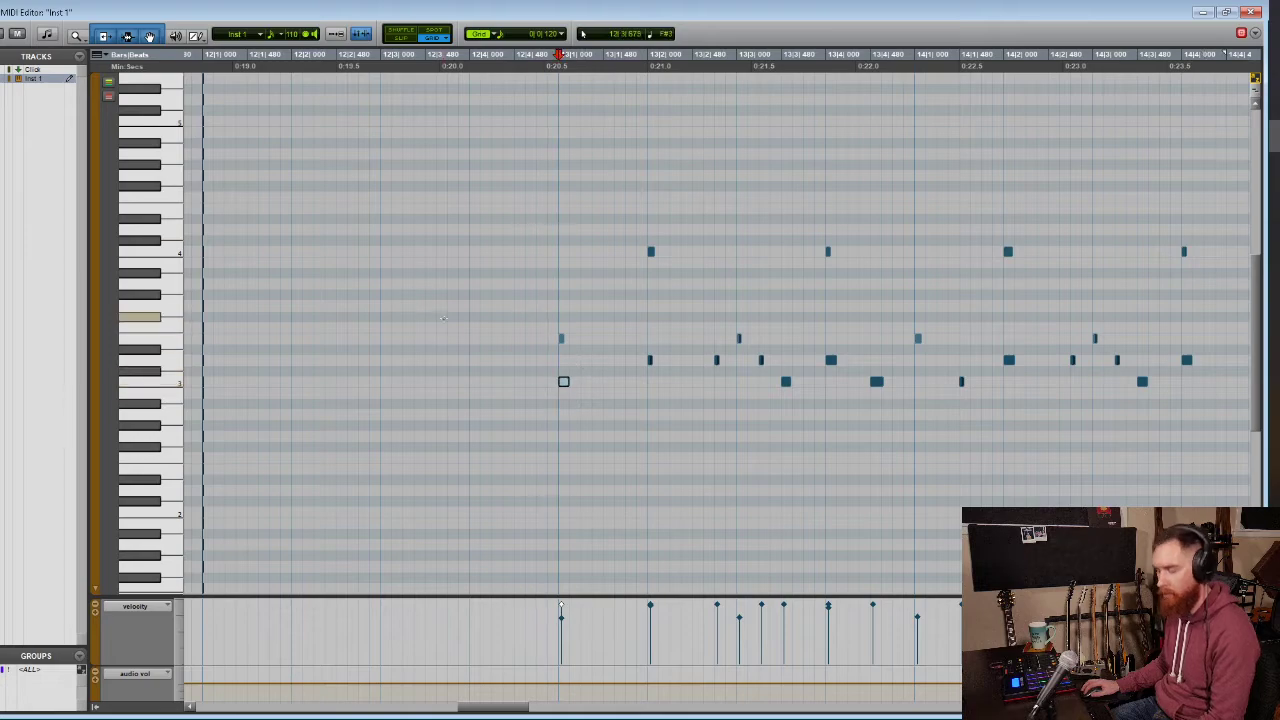
pyautogui.hotkey('ctrl', '=')
pyautogui.click(322, 291)
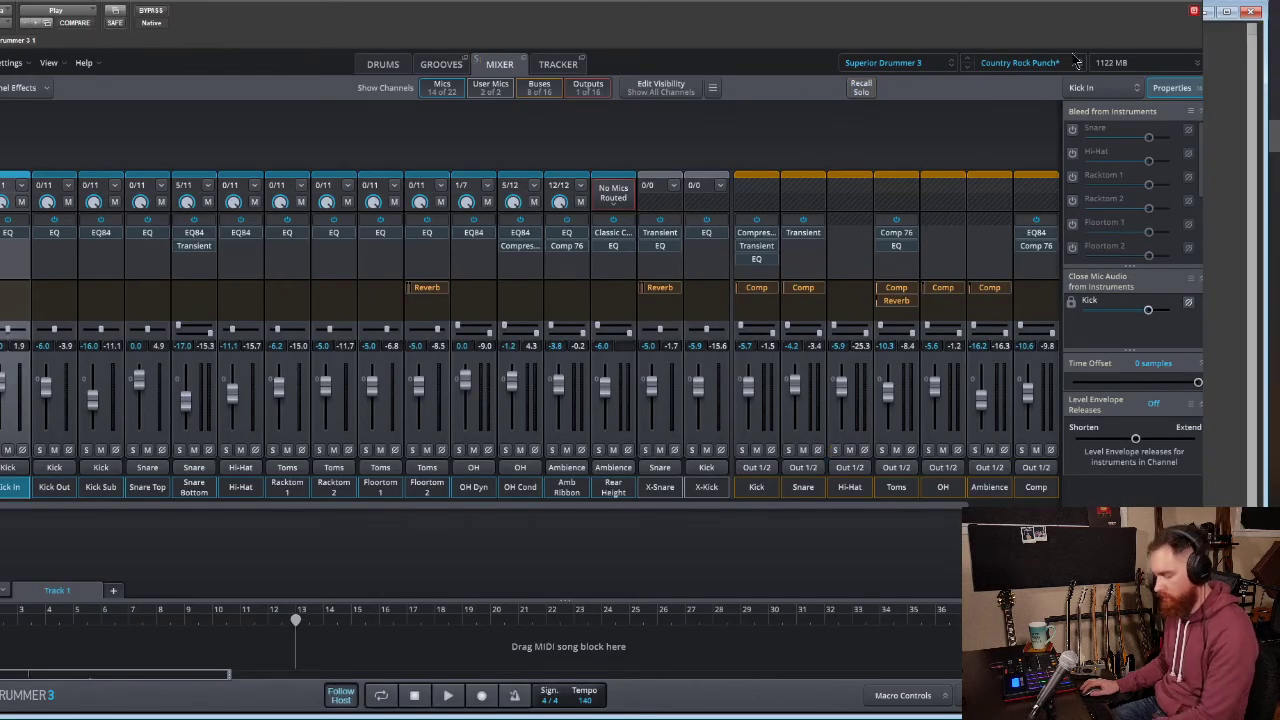
pyautogui.click(1194, 2)
pyautogui.press('super+=')
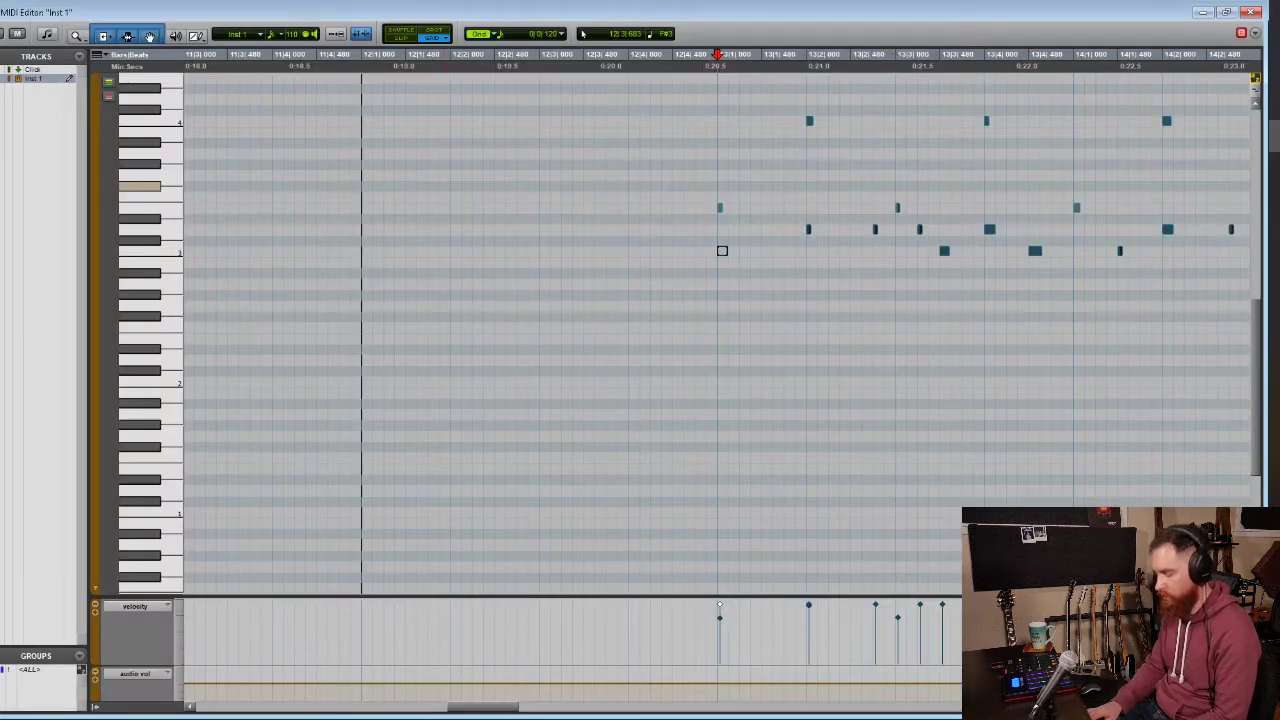
# Audition the opening kick and snare notes, and play the full pattern from just before bar 13
pyautogui.click(722, 250)
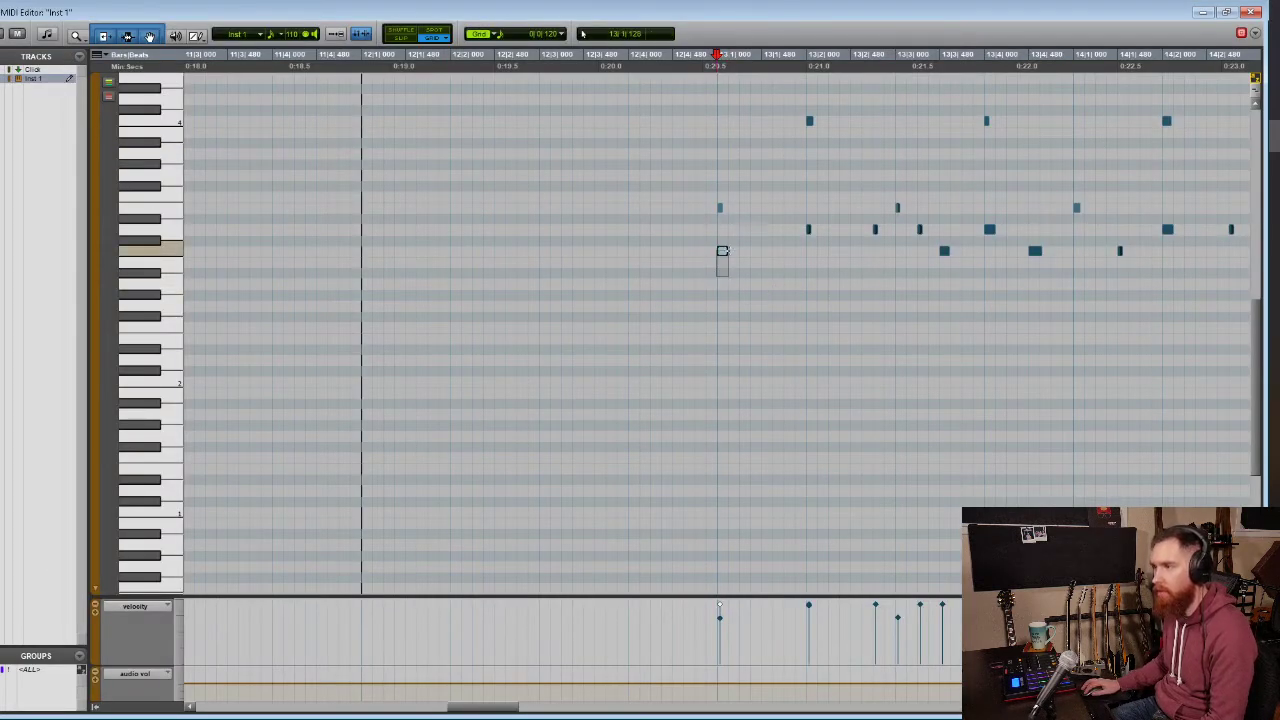
pyautogui.press('space')
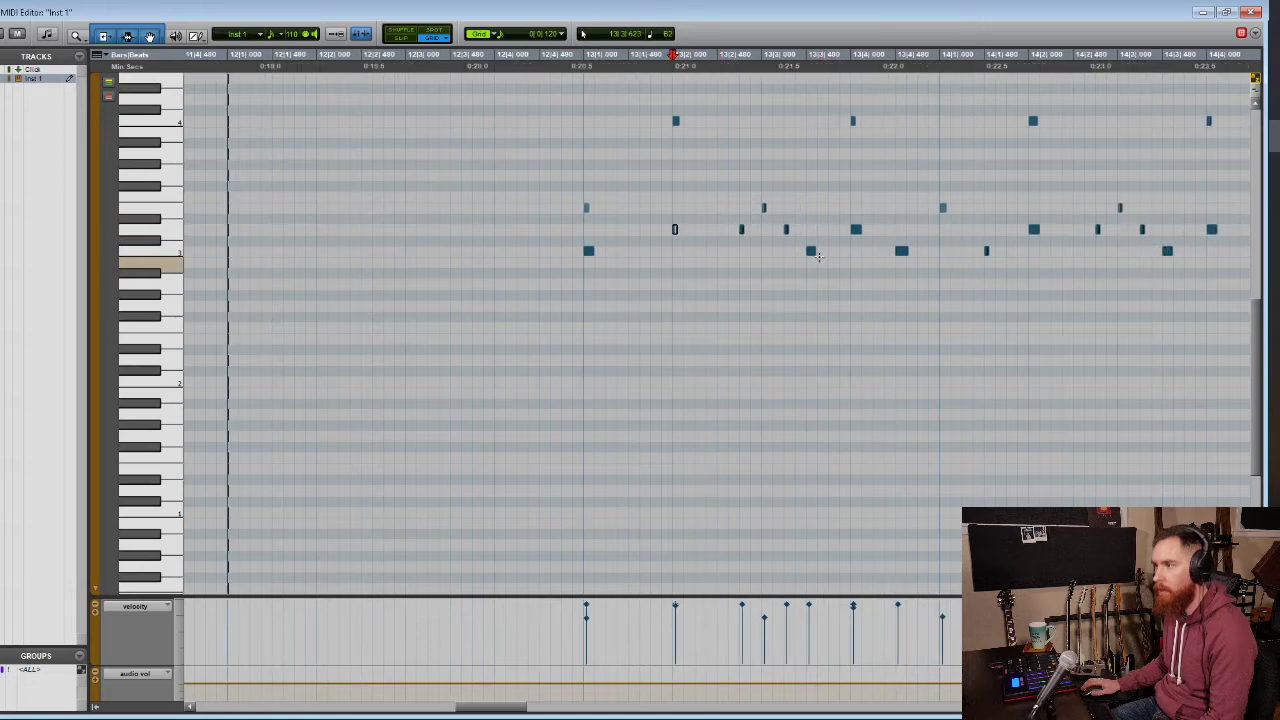
pyautogui.click(579, 266)
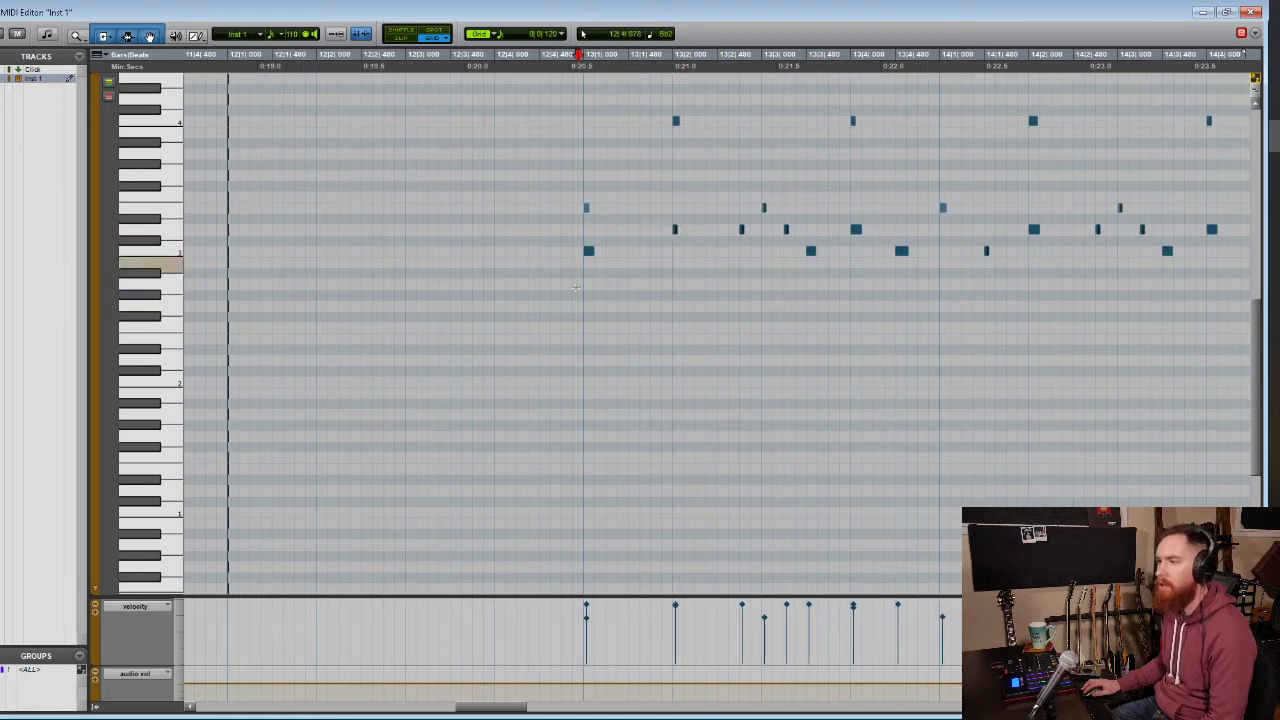
pyautogui.press('space')
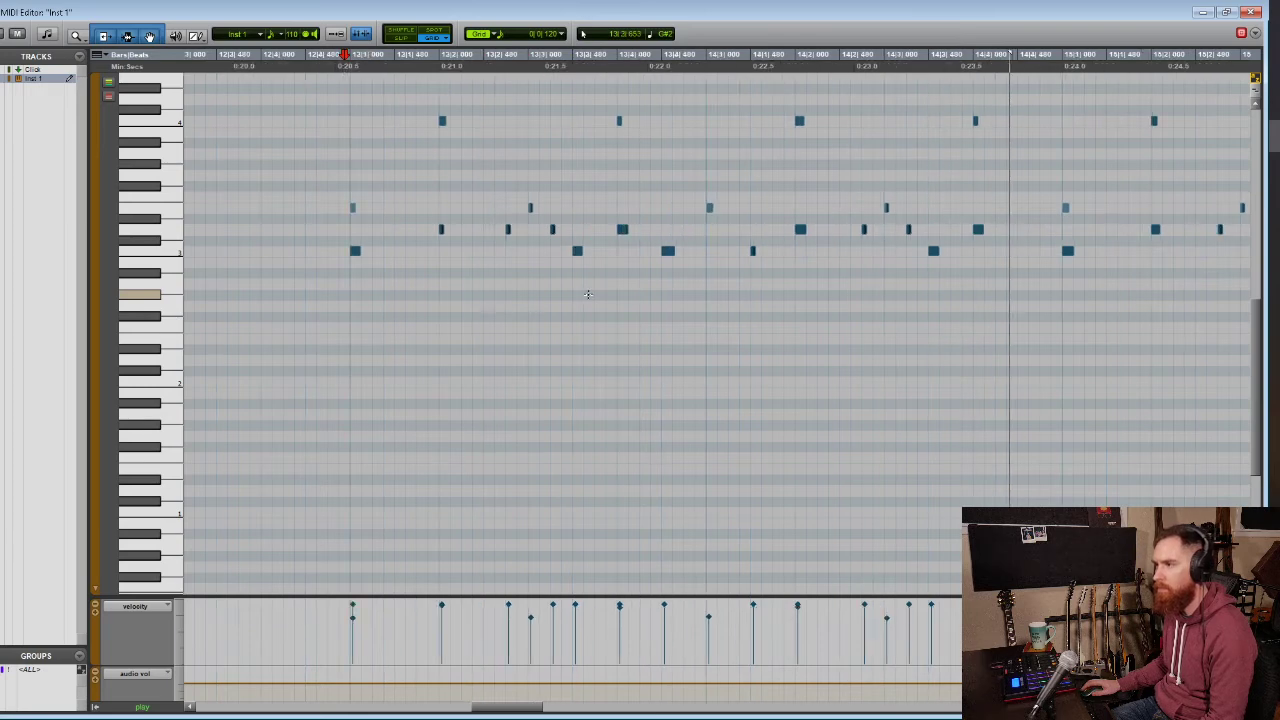
# Select the kick and snare notes in bars 13 to 16 and change their velocity by subtracting 10 with a randomization of 3
pyautogui.scroll(-1, 571, 320)
pyautogui.hscroll(2, 546, 331)
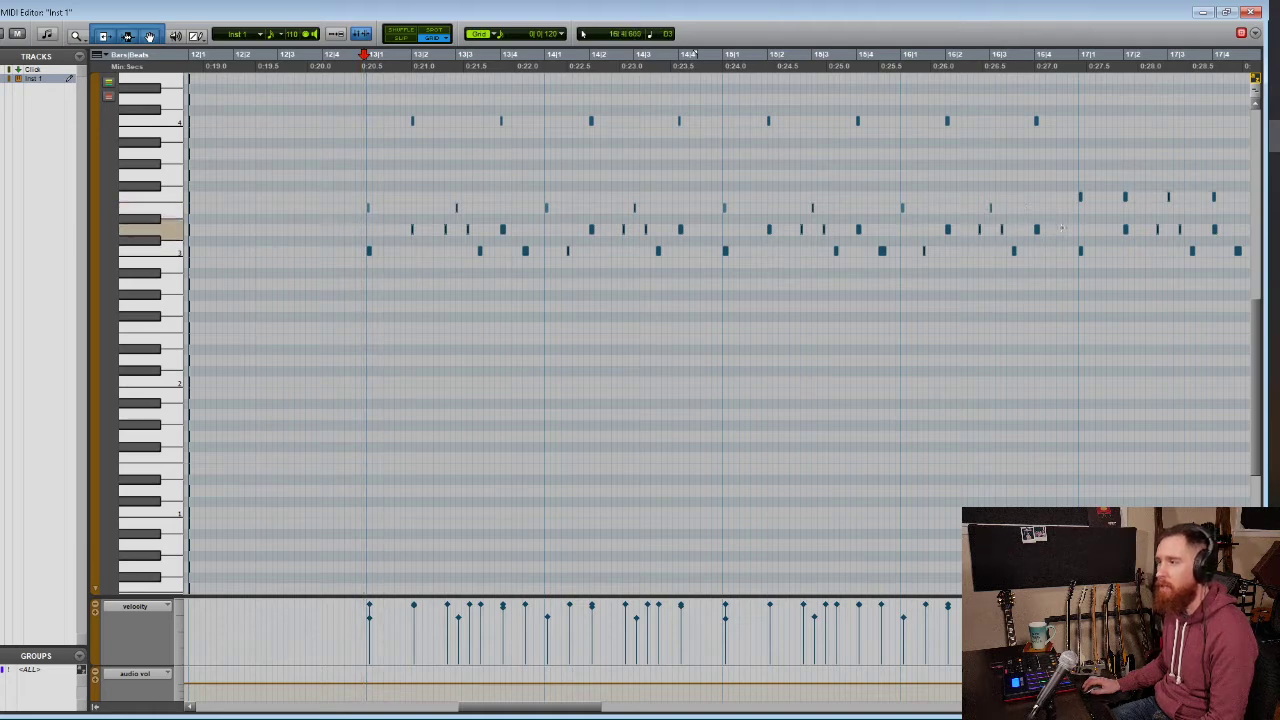
pyautogui.moveTo(1058, 229); pyautogui.dragTo(404, 330)
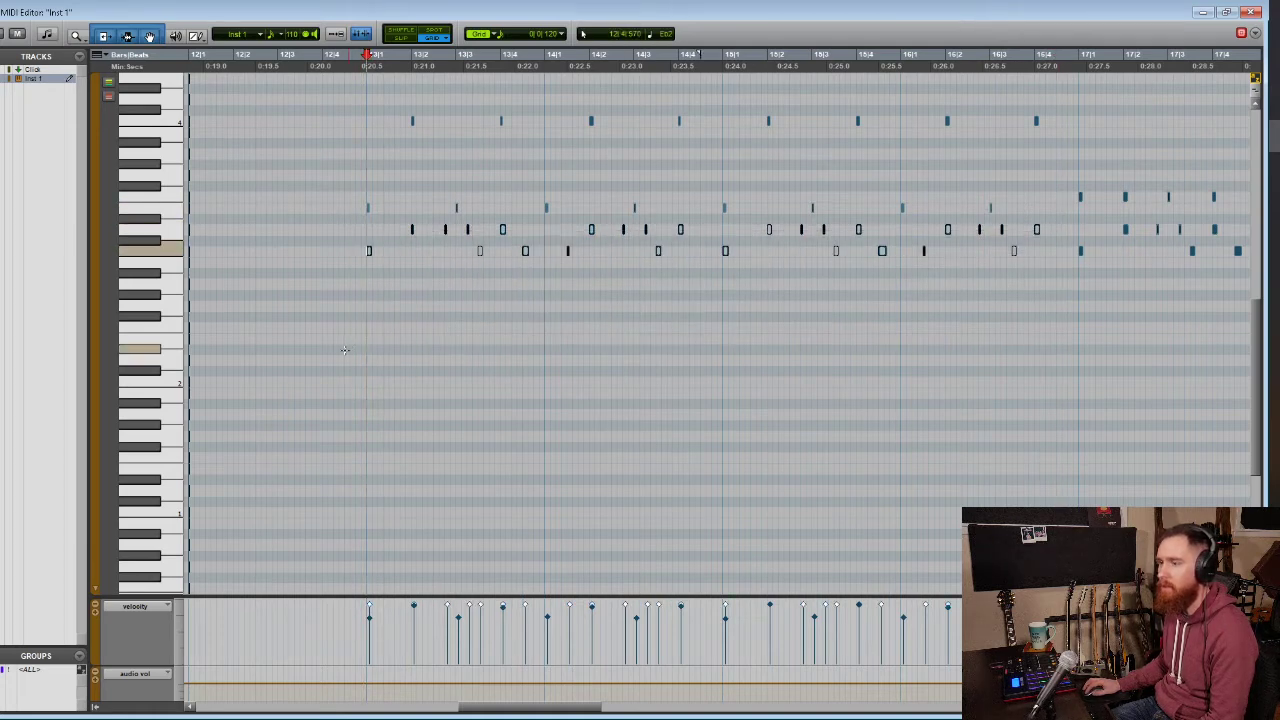
pyautogui.rightClick(403, 276)
pyautogui.moveTo(473, 467)
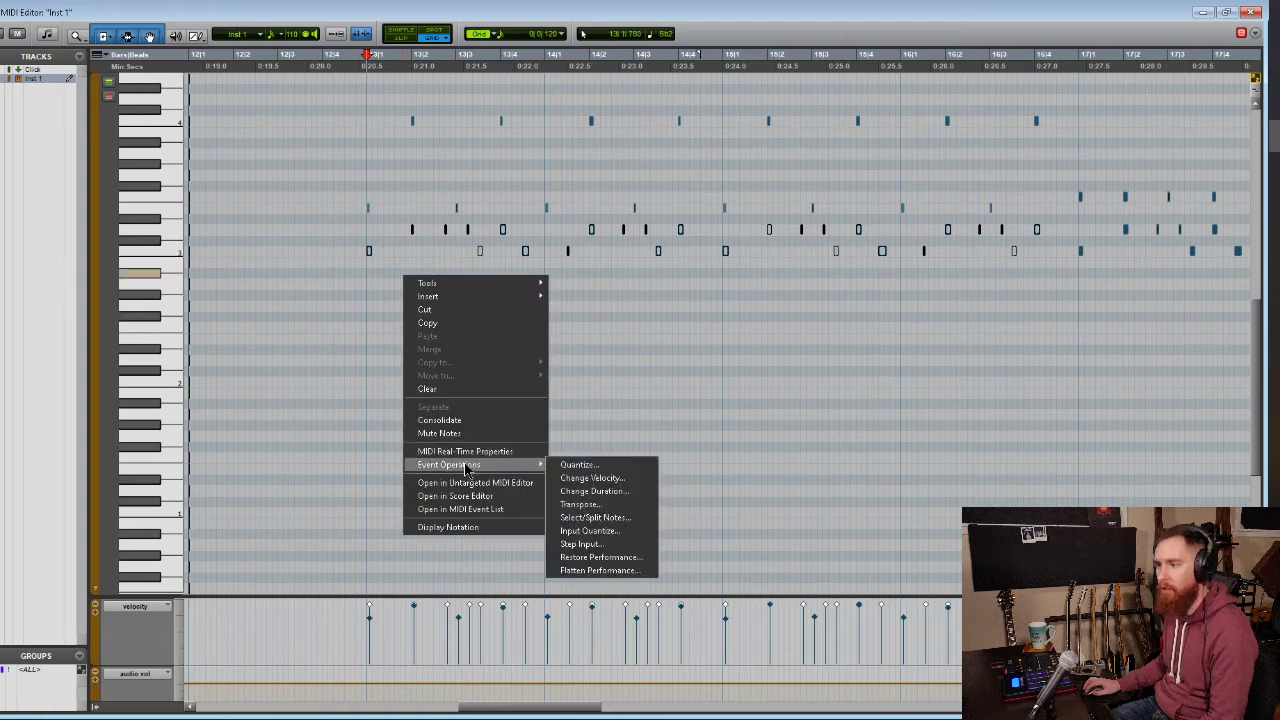
pyautogui.click(628, 479)
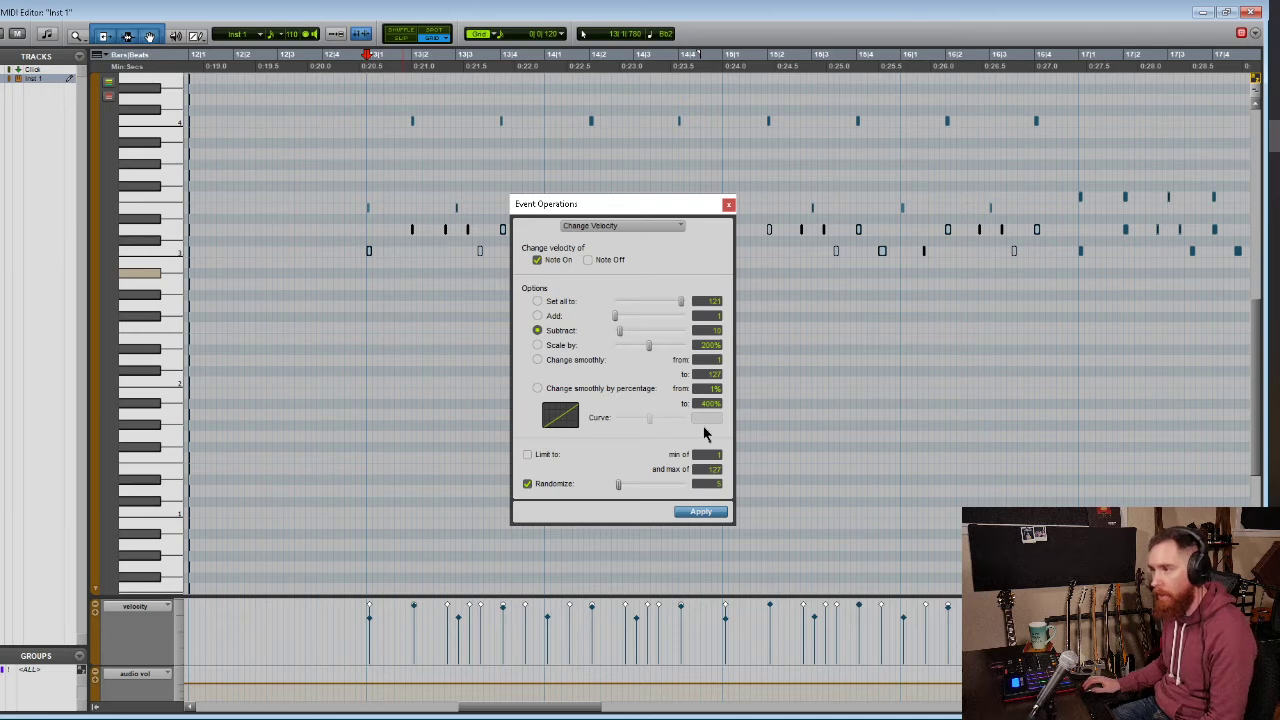
pyautogui.click(700, 483)
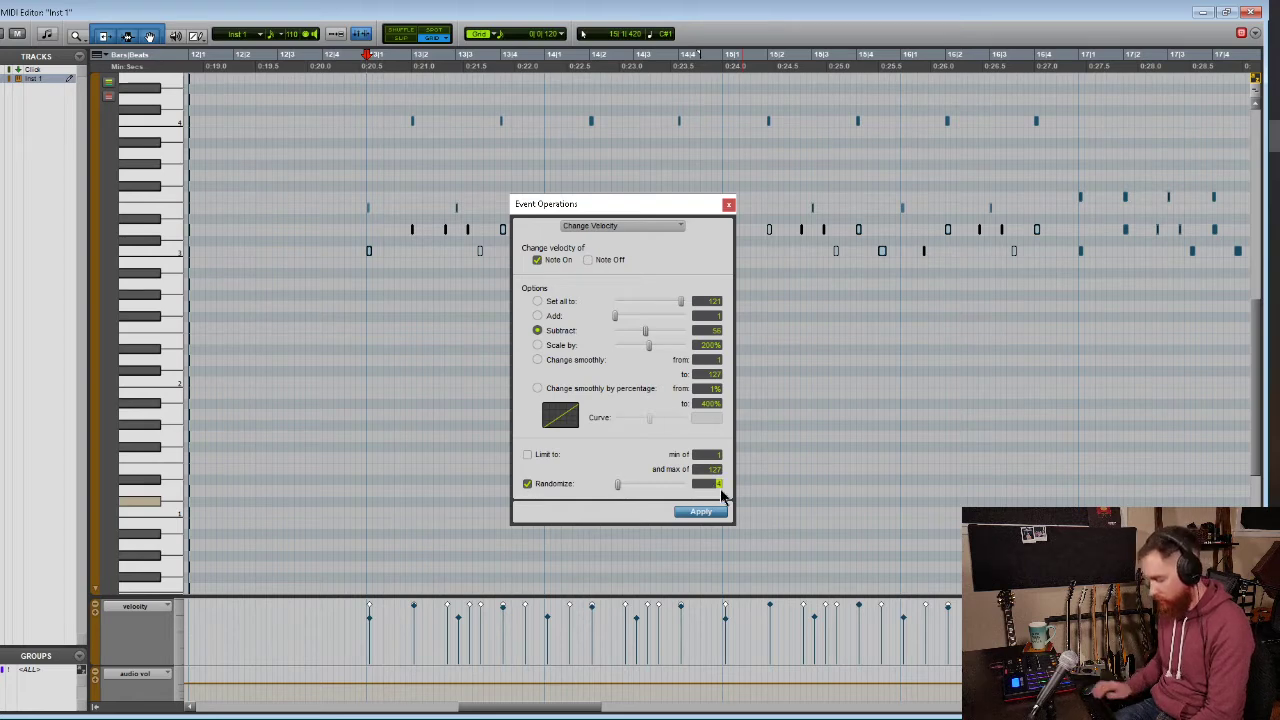
pyautogui.write('3')
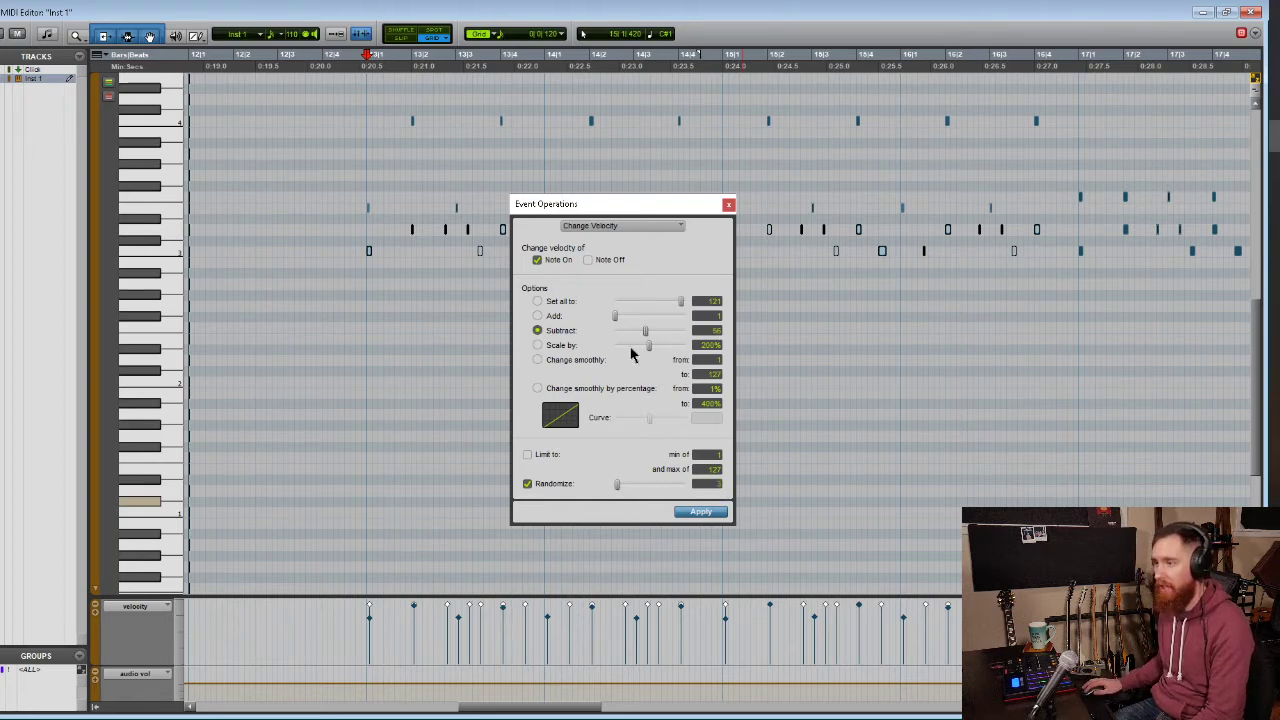
pyautogui.moveTo(645, 335); pyautogui.dragTo(618, 345)
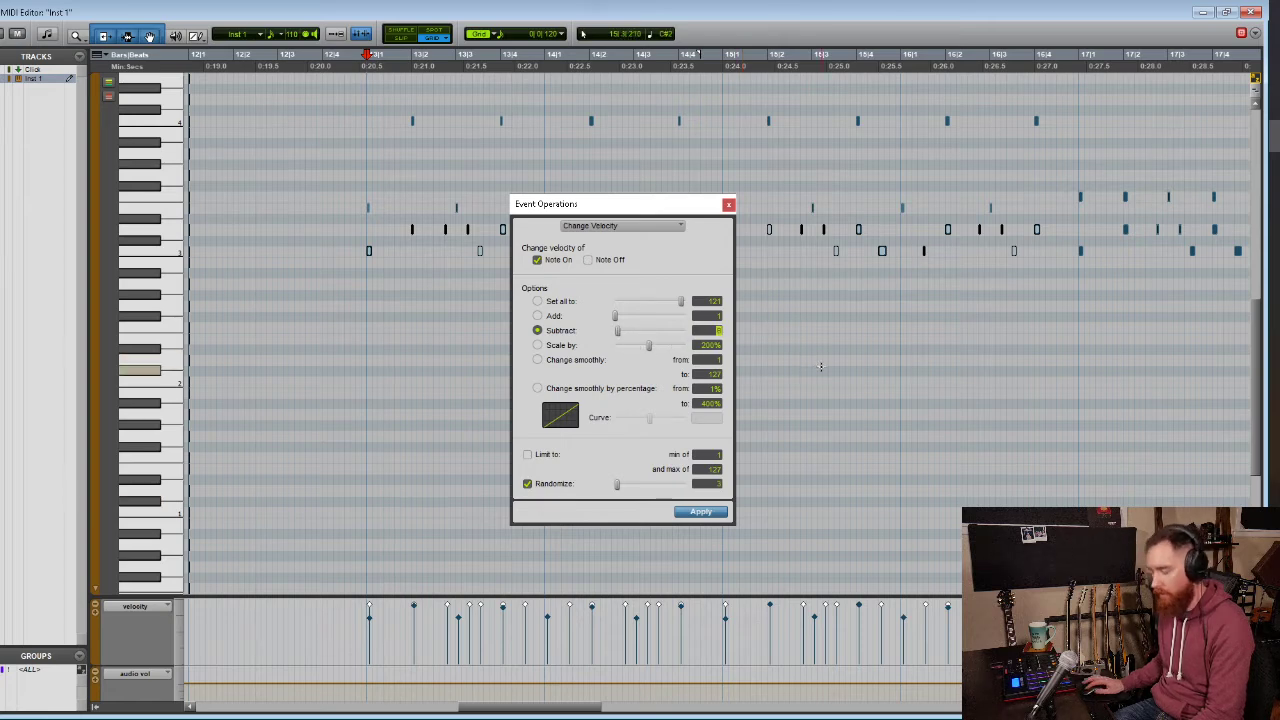
pyautogui.write('10')
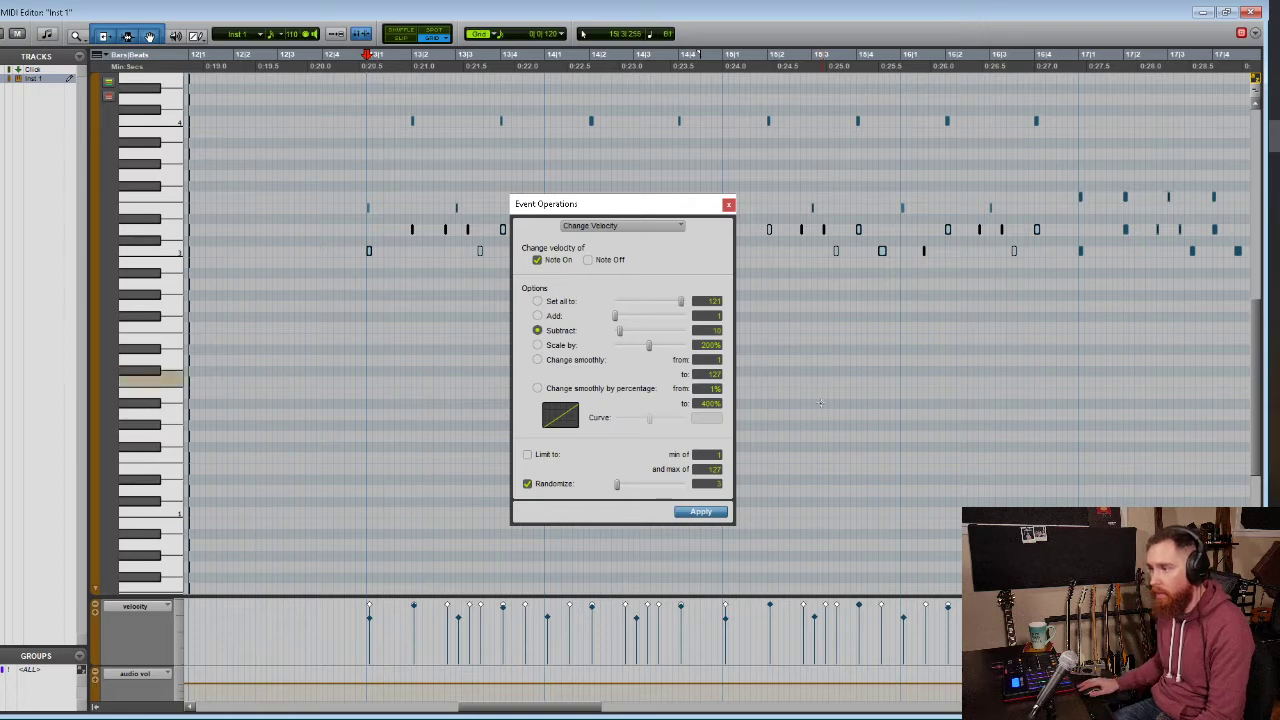
pyautogui.click(704, 515)
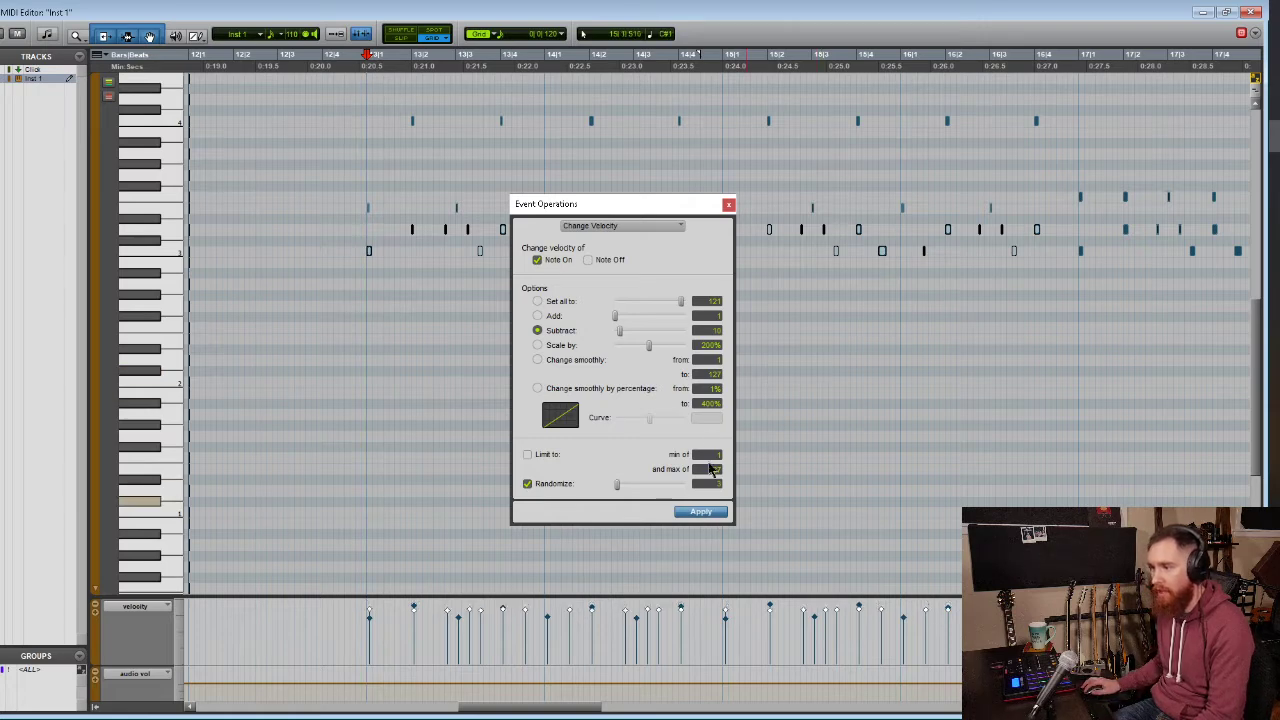
pyautogui.click(728, 204)
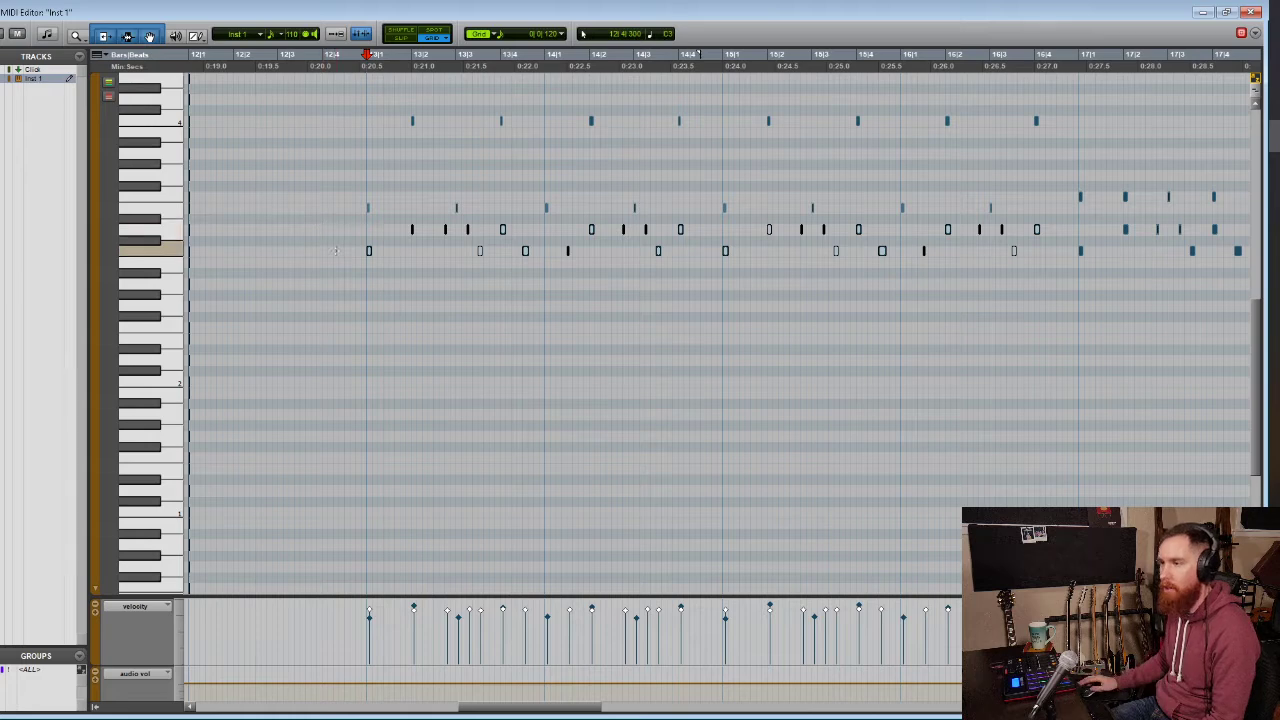
# Set the grid value to 0|0|480 and narrow the selection to the main snare hits in bars 13 to 16, deselecting the kicks and ghost notes
pyautogui.click(502, 37)
pyautogui.click(542, 79)
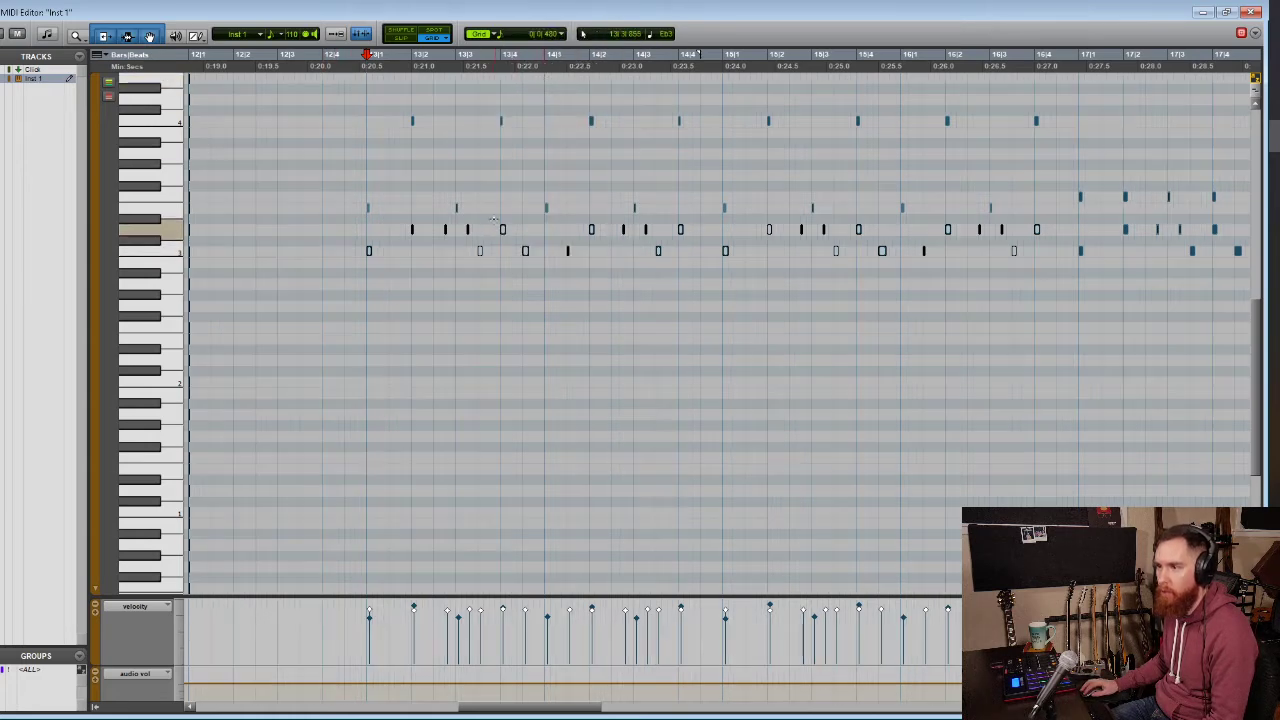
pyautogui.moveTo(350, 233); pyautogui.dragTo(391, 283)
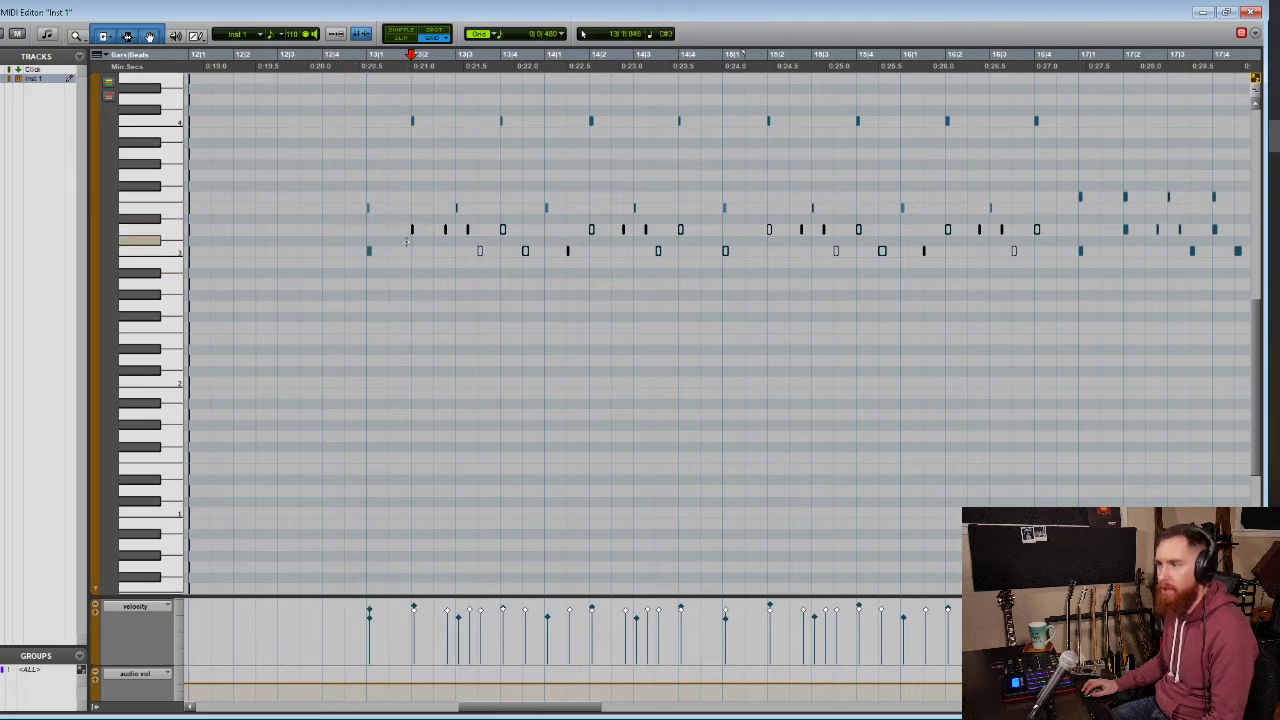
pyautogui.moveTo(433, 219); pyautogui.dragTo(896, 247)
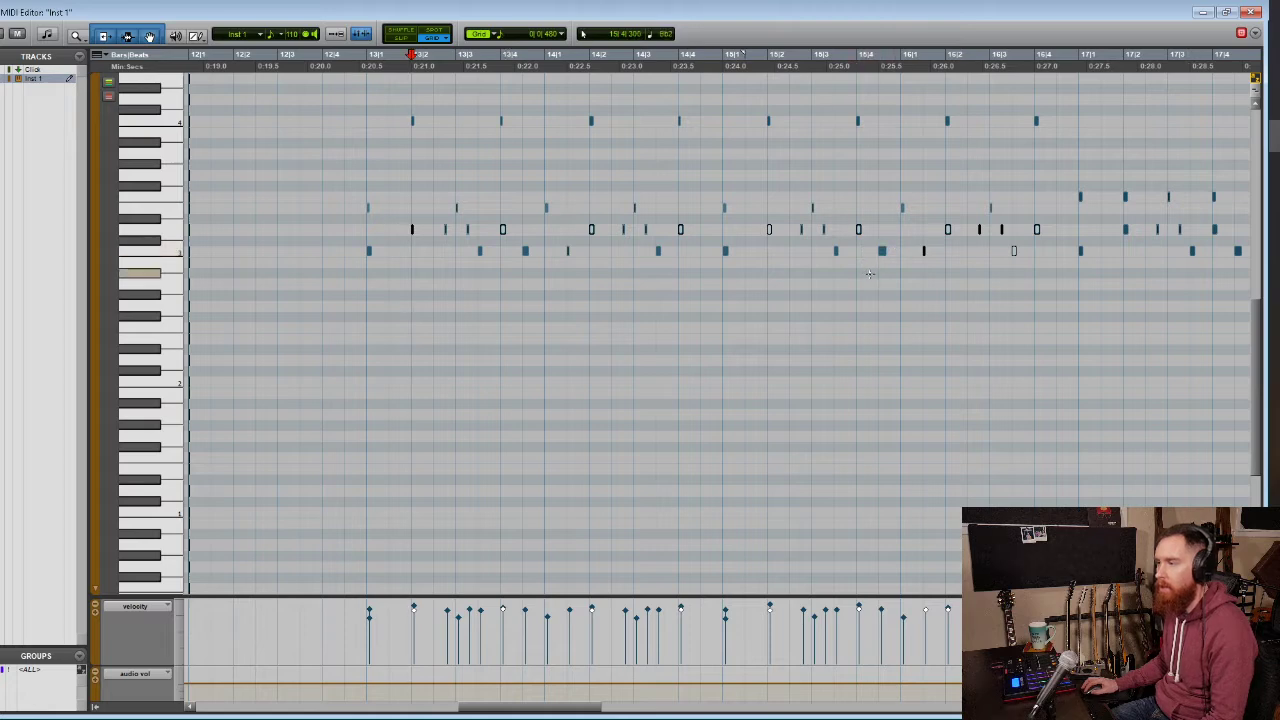
pyautogui.click(914, 245)
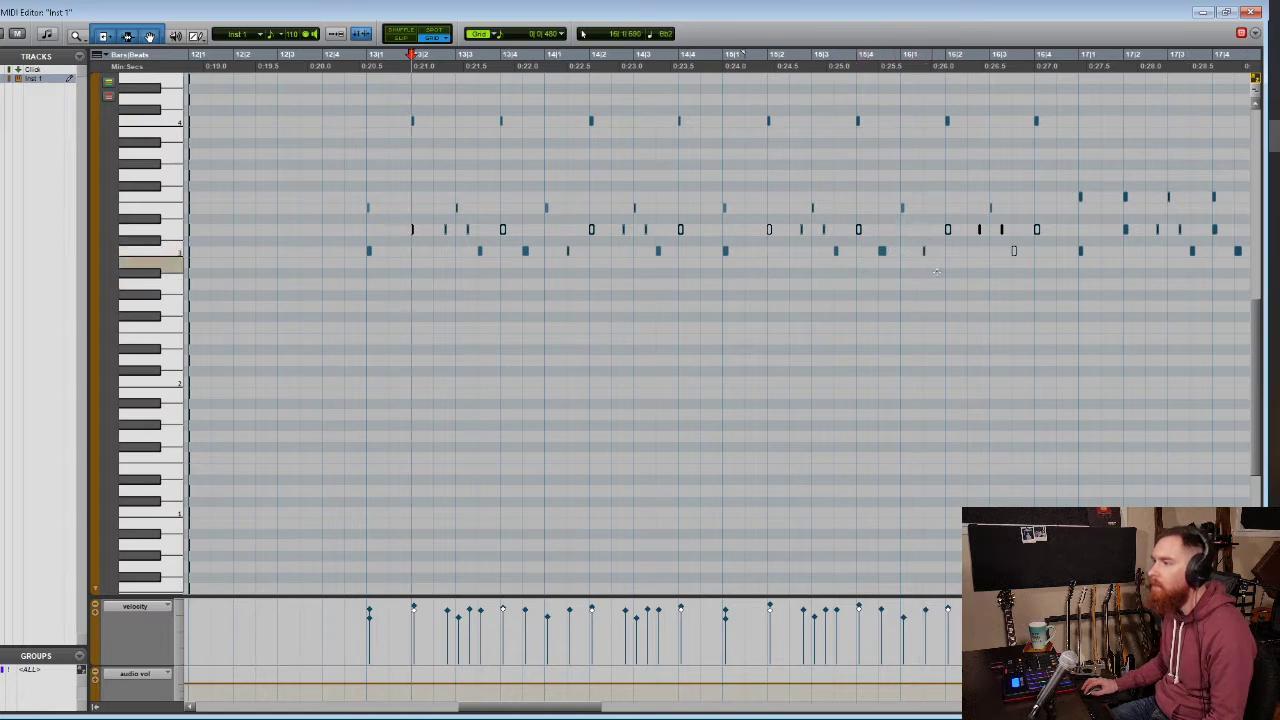
pyautogui.click(976, 230)
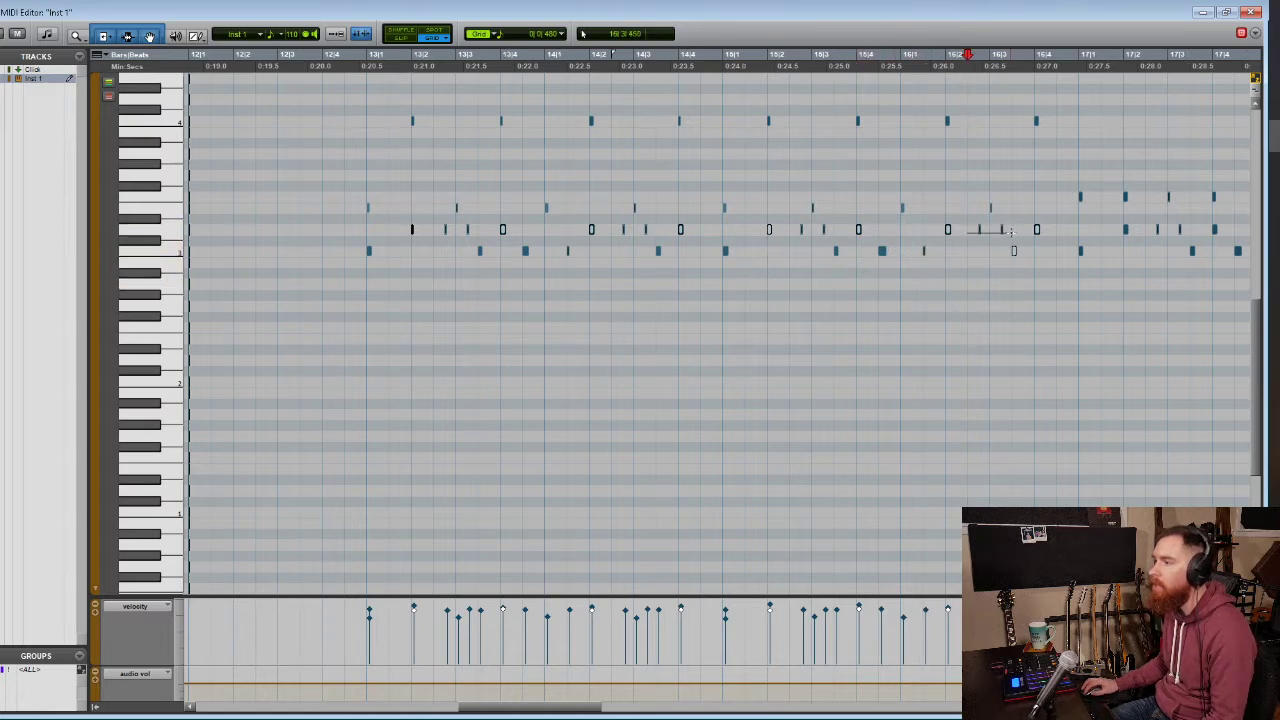
pyautogui.press('space')
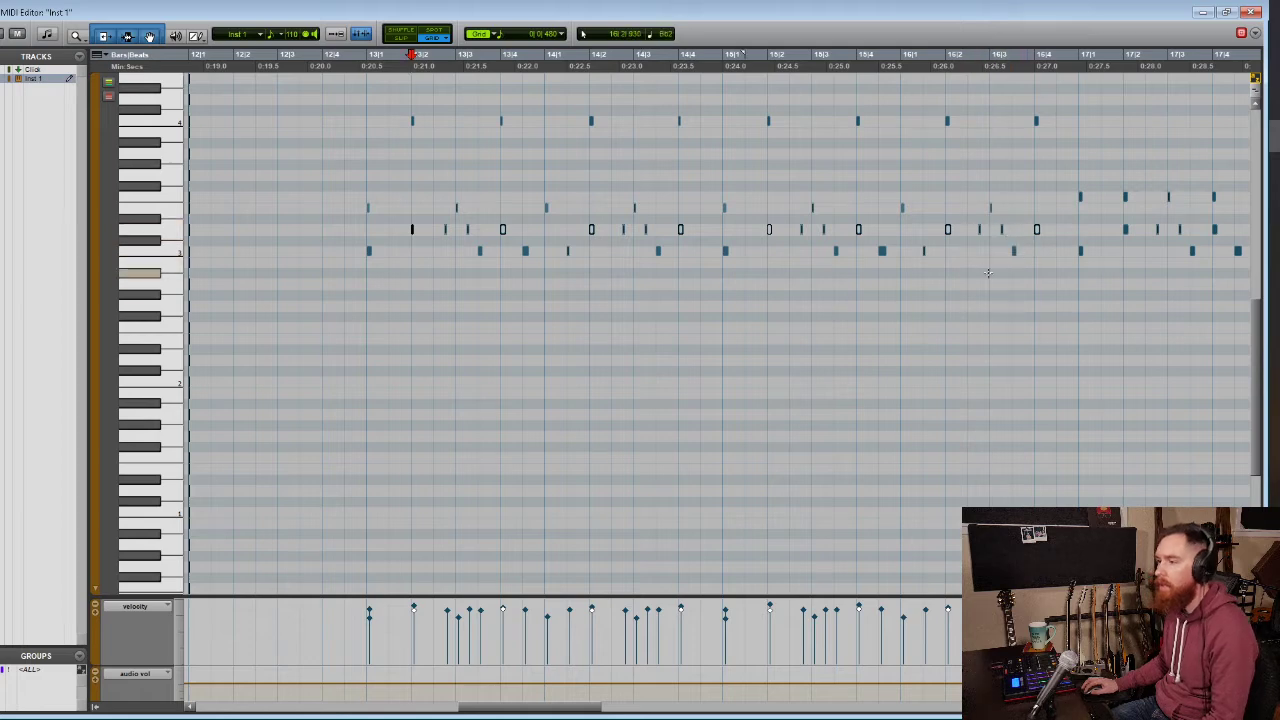
# Raise the velocity of the selected main snare hits with the Add option and randomization off, and audition the pattern
pyautogui.rightClick(704, 284)
pyautogui.moveTo(776, 477)
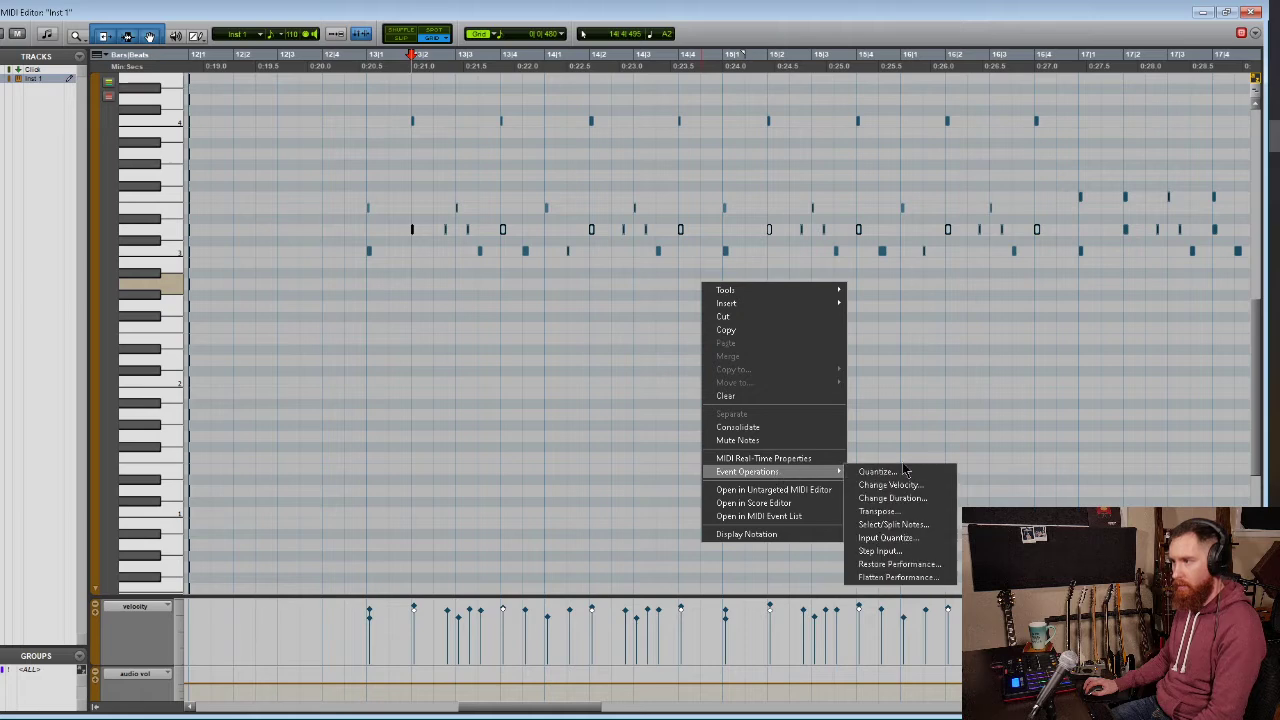
pyautogui.click(855, 486)
pyautogui.click(537, 316)
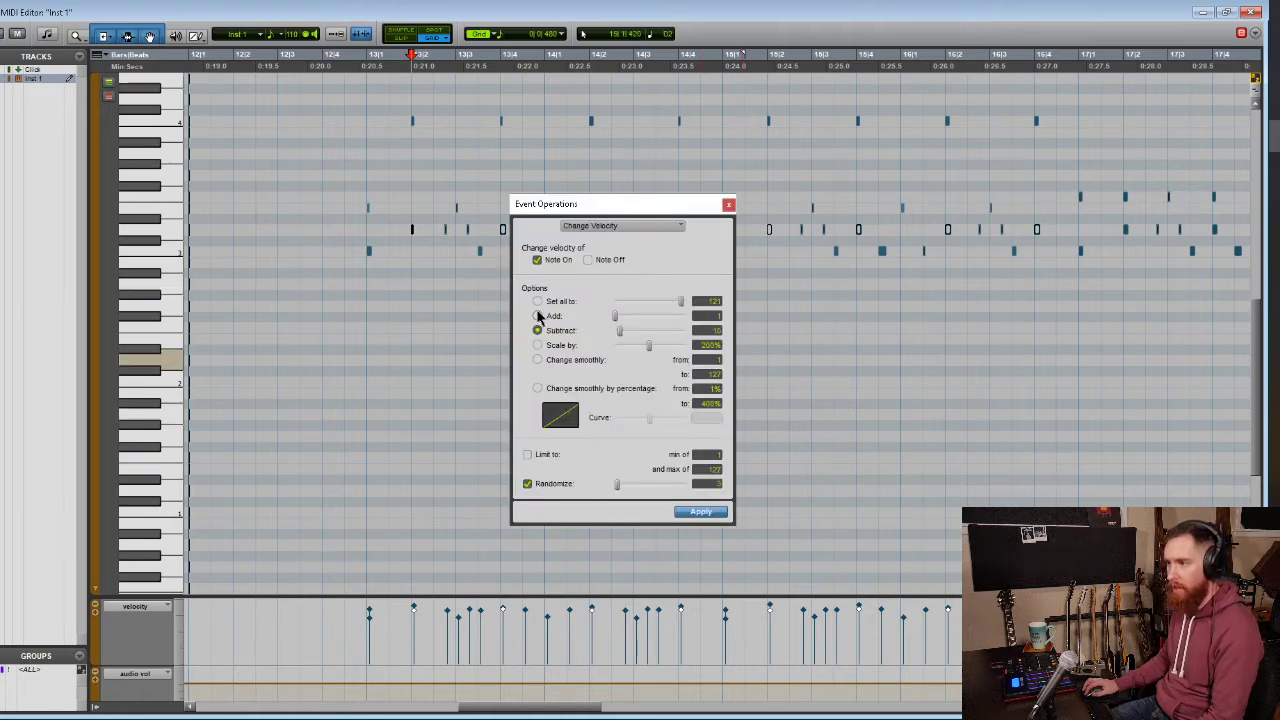
pyautogui.moveTo(619, 331); pyautogui.dragTo(688, 325)
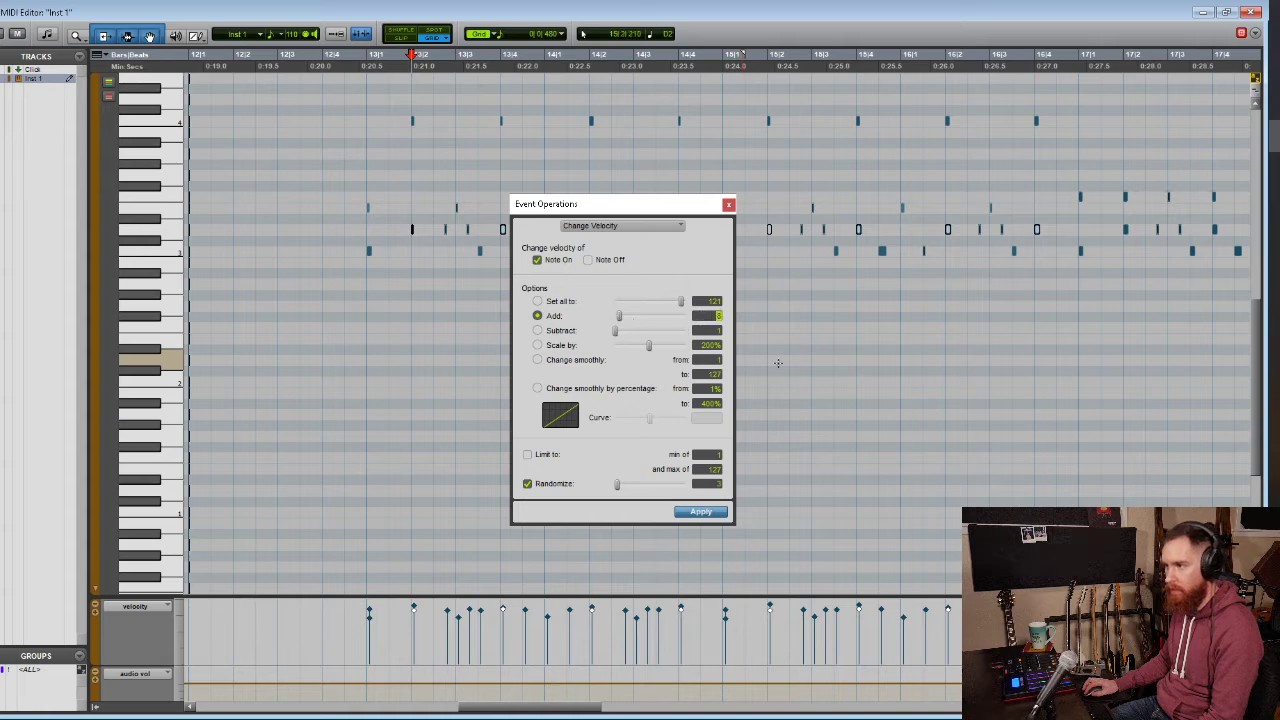
pyautogui.click(527, 485)
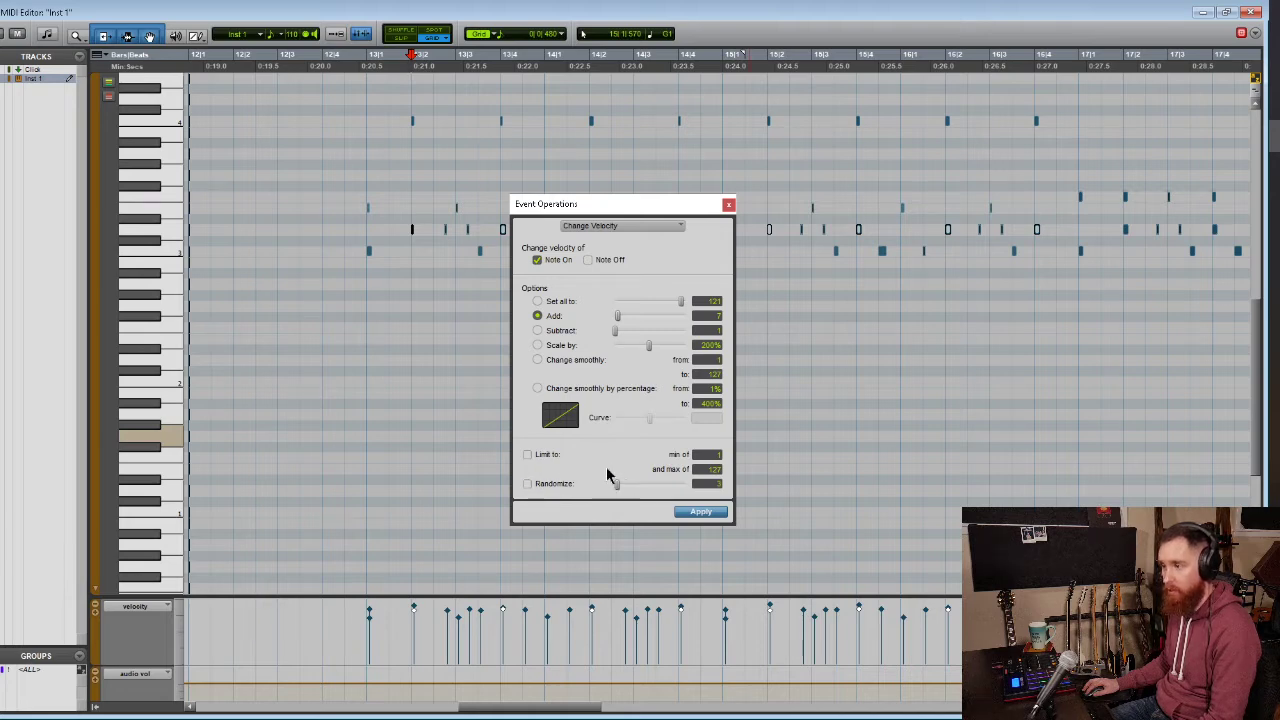
pyautogui.click(702, 514)
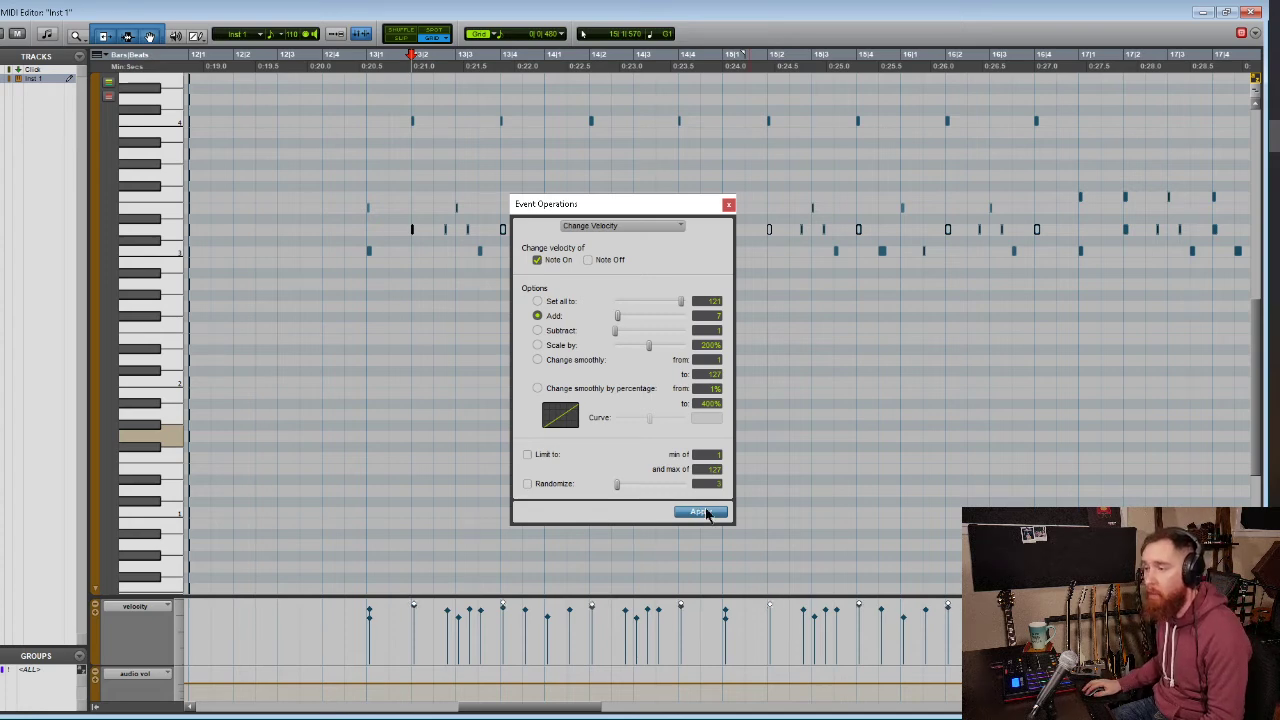
pyautogui.click(706, 513)
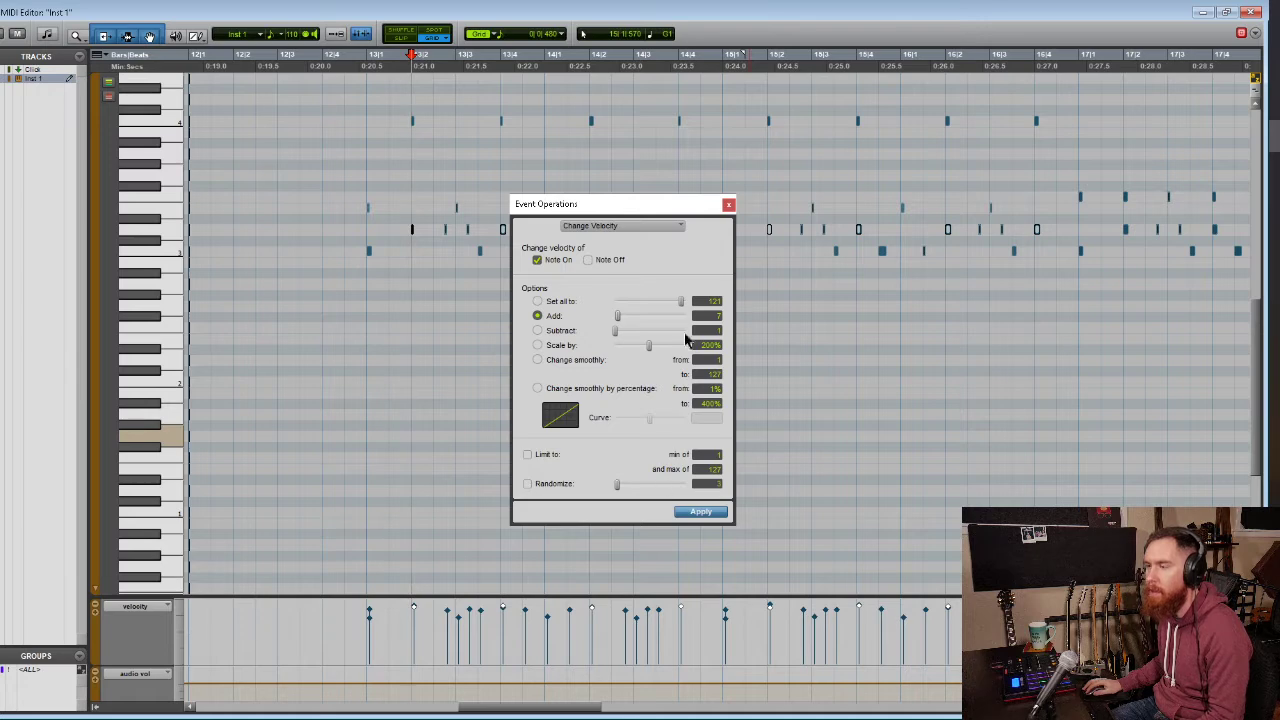
pyautogui.click(728, 204)
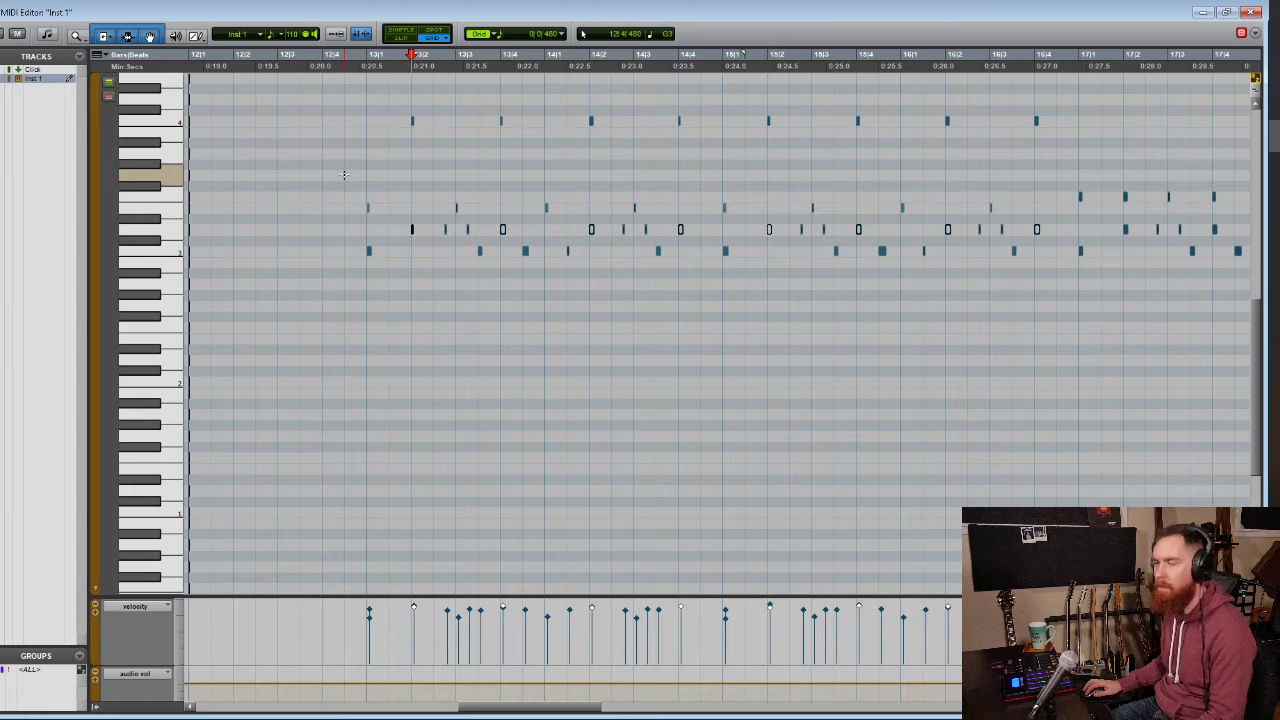
pyautogui.press('space')
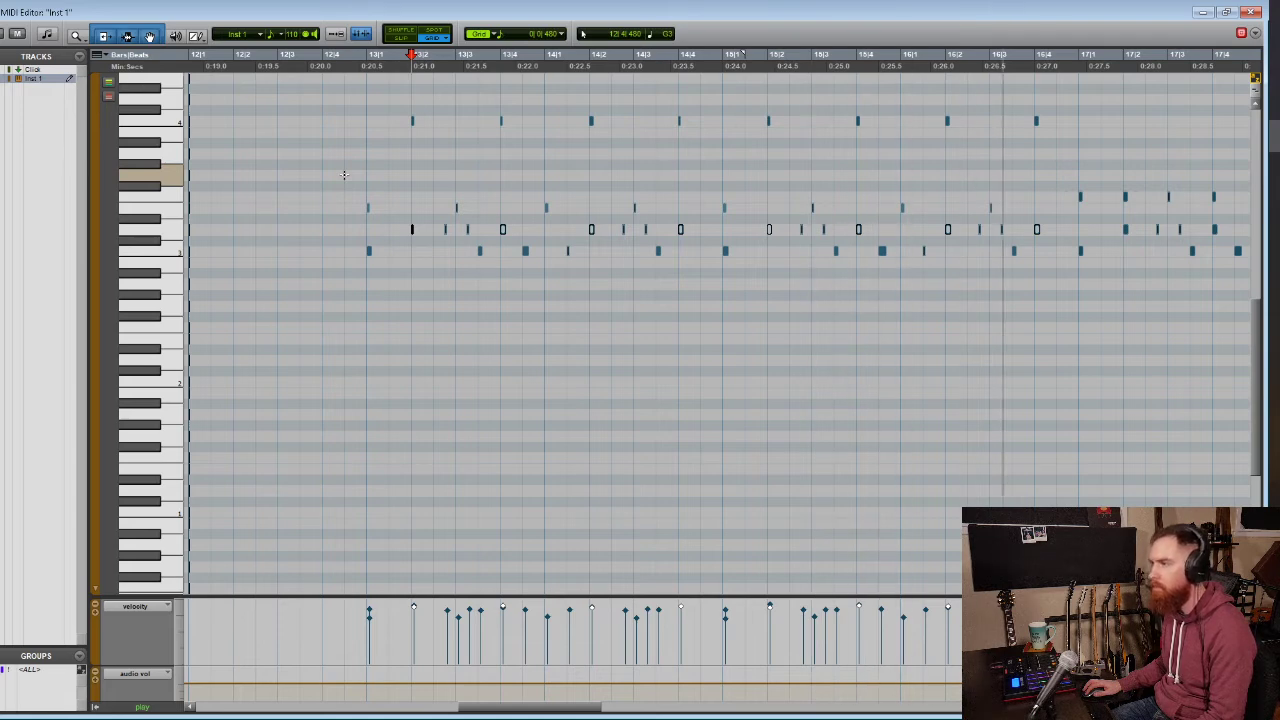
pyautogui.press('space')
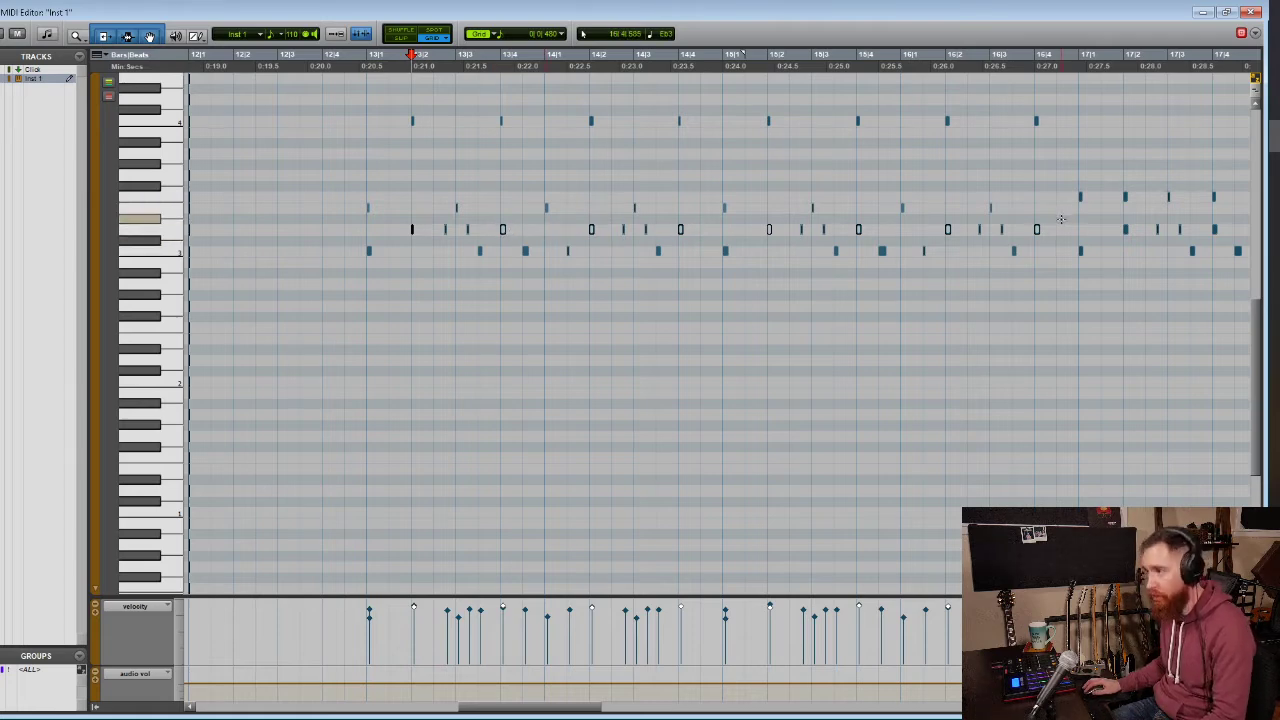
# Select only the ghost snare notes in bars 13 to 16 and subtract 23 from their velocity with a randomization of 3
pyautogui.moveTo(1062, 230); pyautogui.dragTo(357, 228)
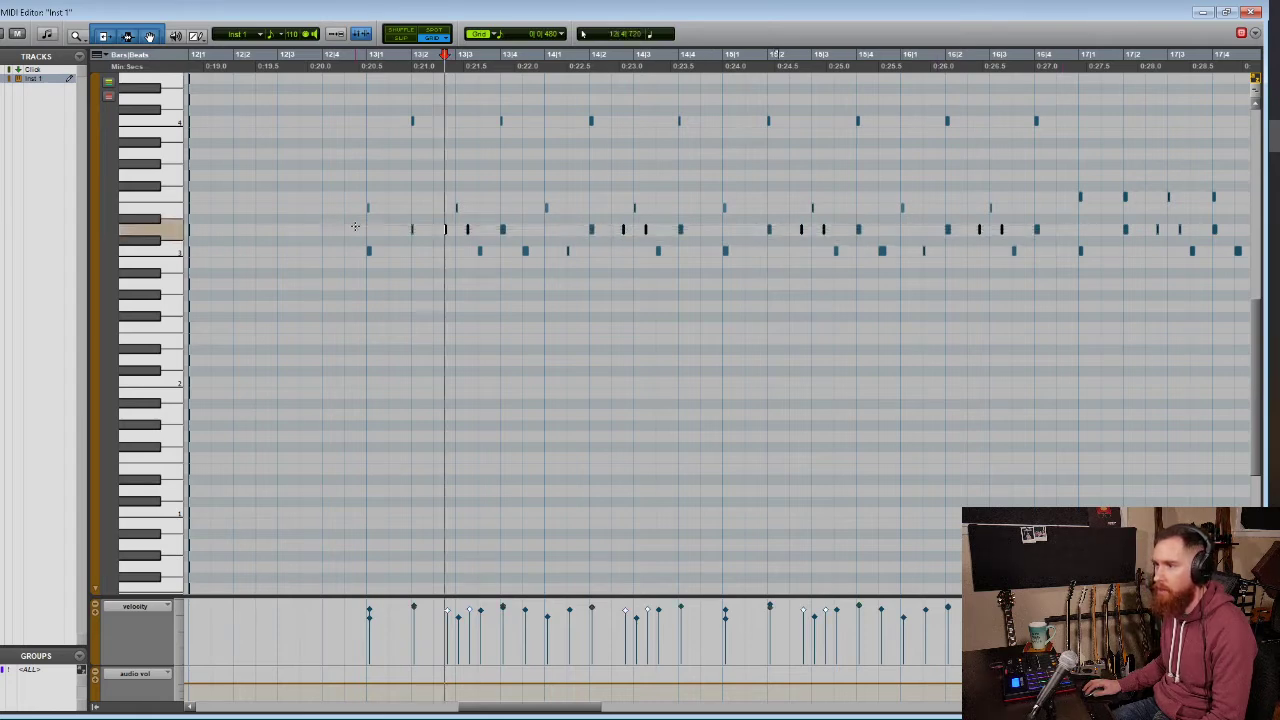
pyautogui.rightClick(443, 230)
pyautogui.moveTo(505, 420)
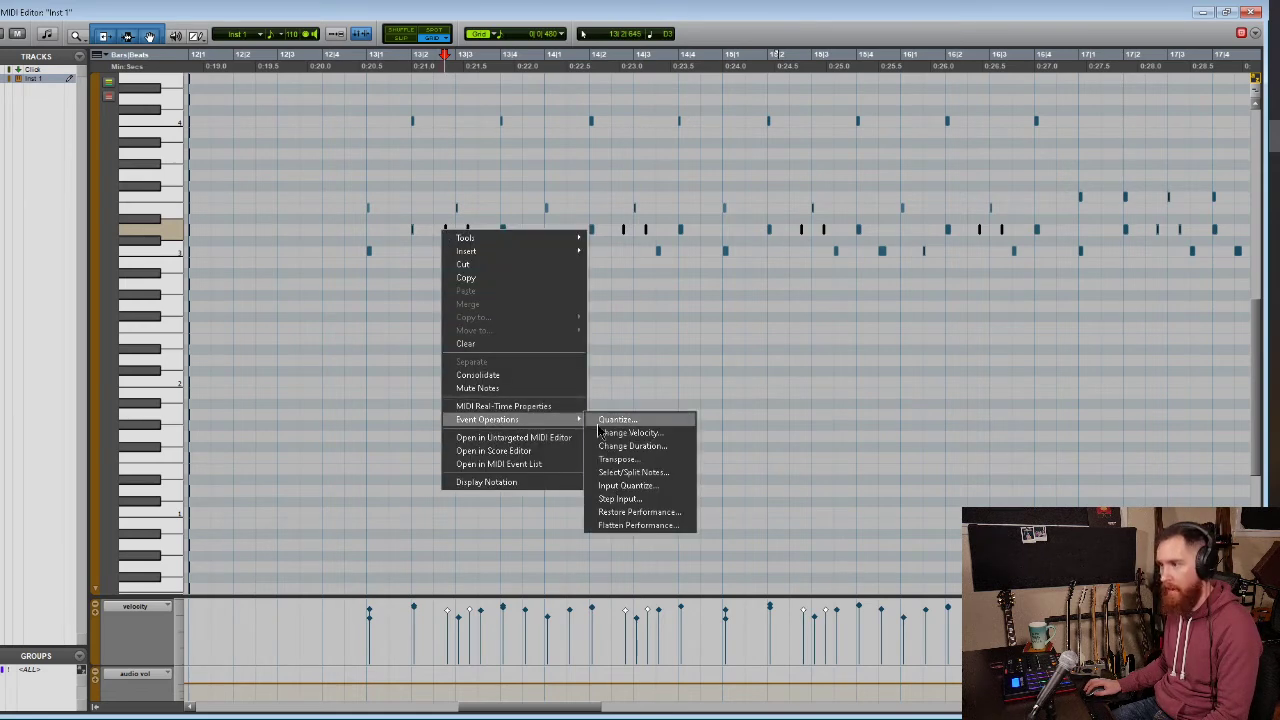
pyautogui.click(644, 433)
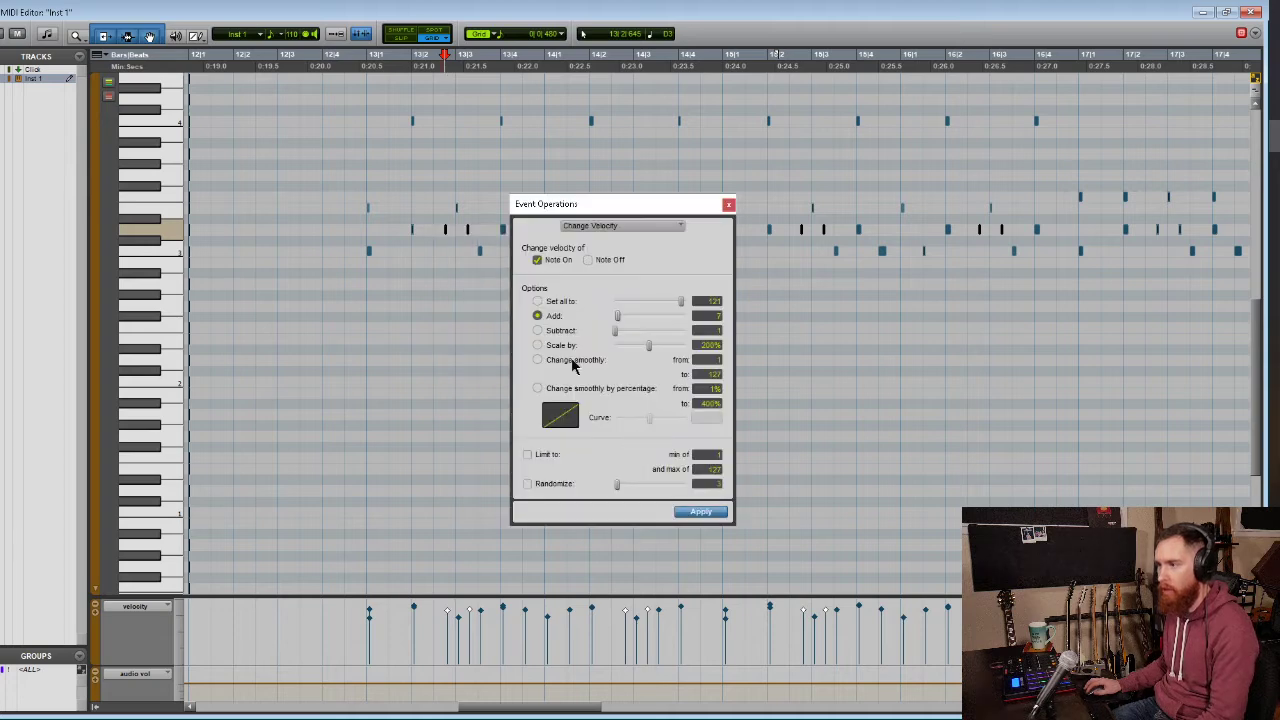
pyautogui.click(538, 332)
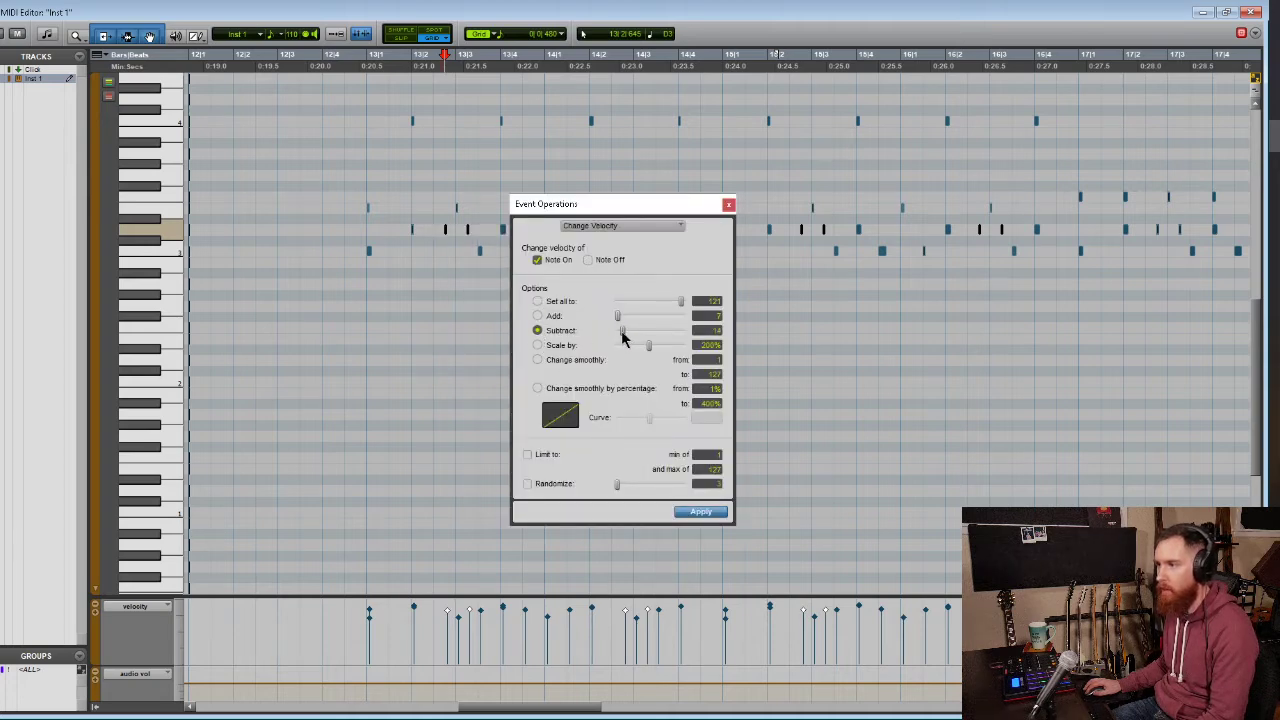
pyautogui.moveTo(621, 338); pyautogui.dragTo(627, 338)
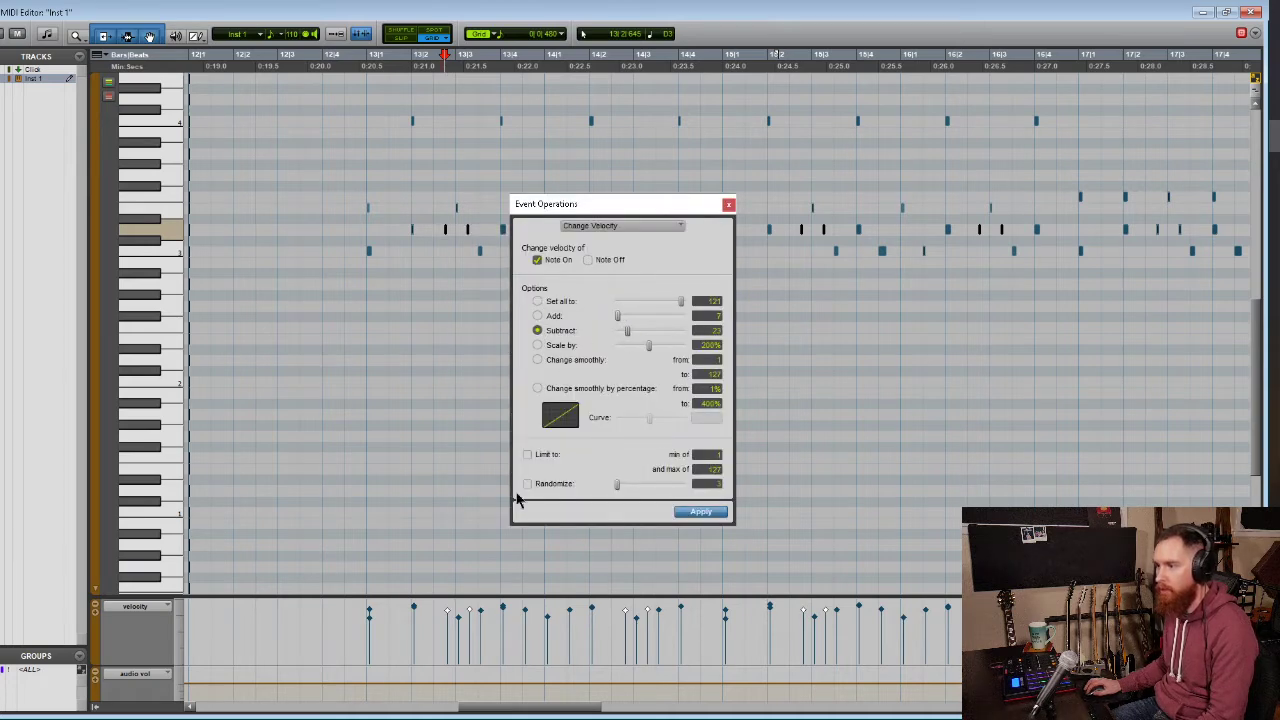
pyautogui.click(701, 513)
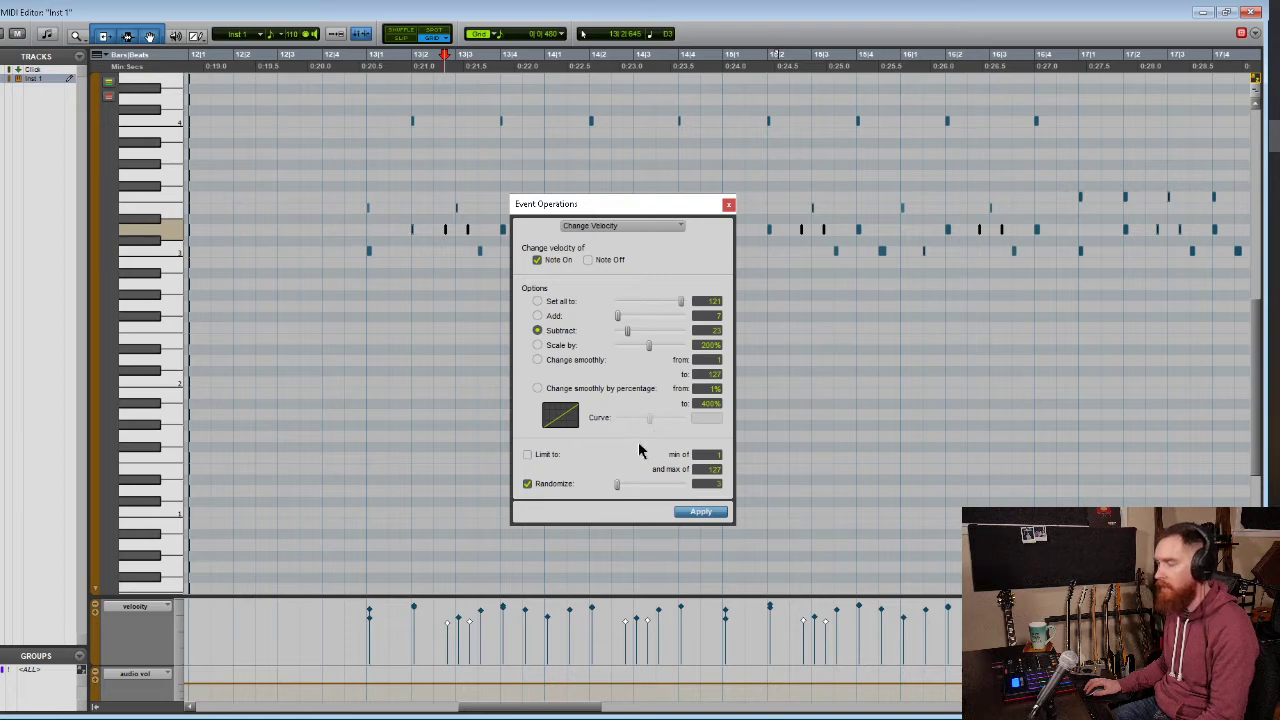
# Audition the ghost notes and apply the same velocity subtraction of 23 with randomization to them once more
pyautogui.press('space')
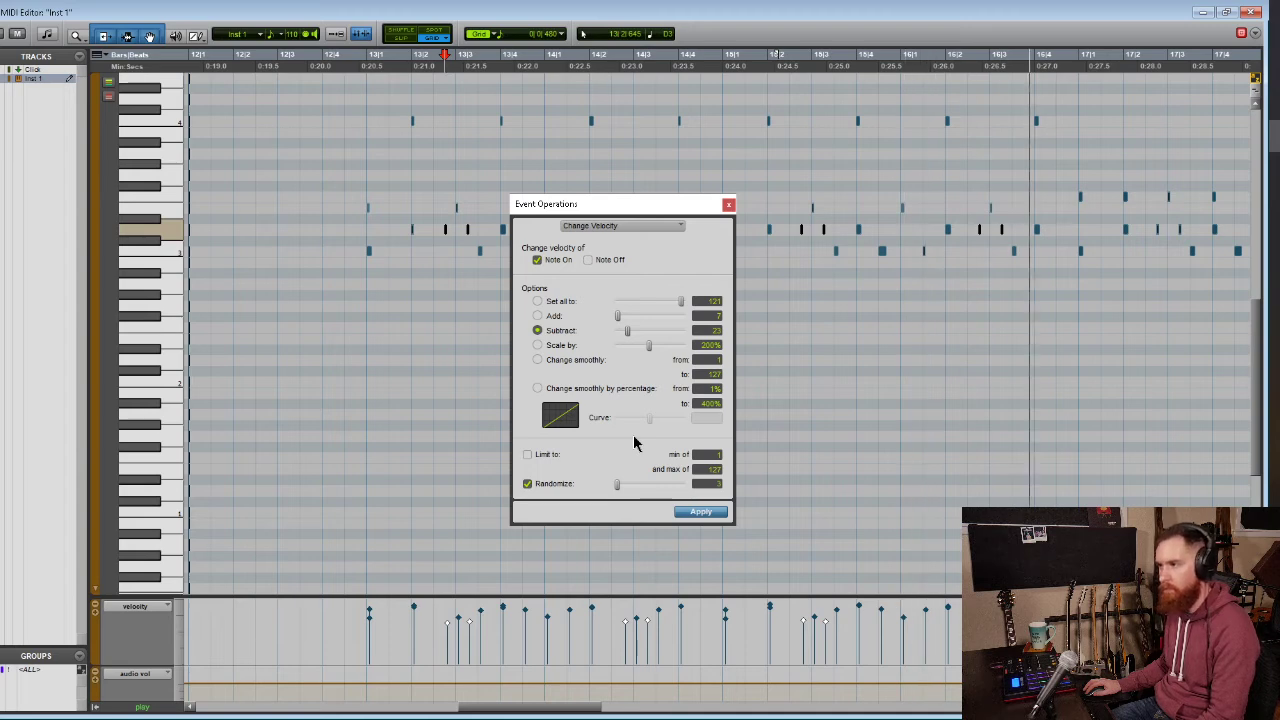
pyautogui.click(700, 512)
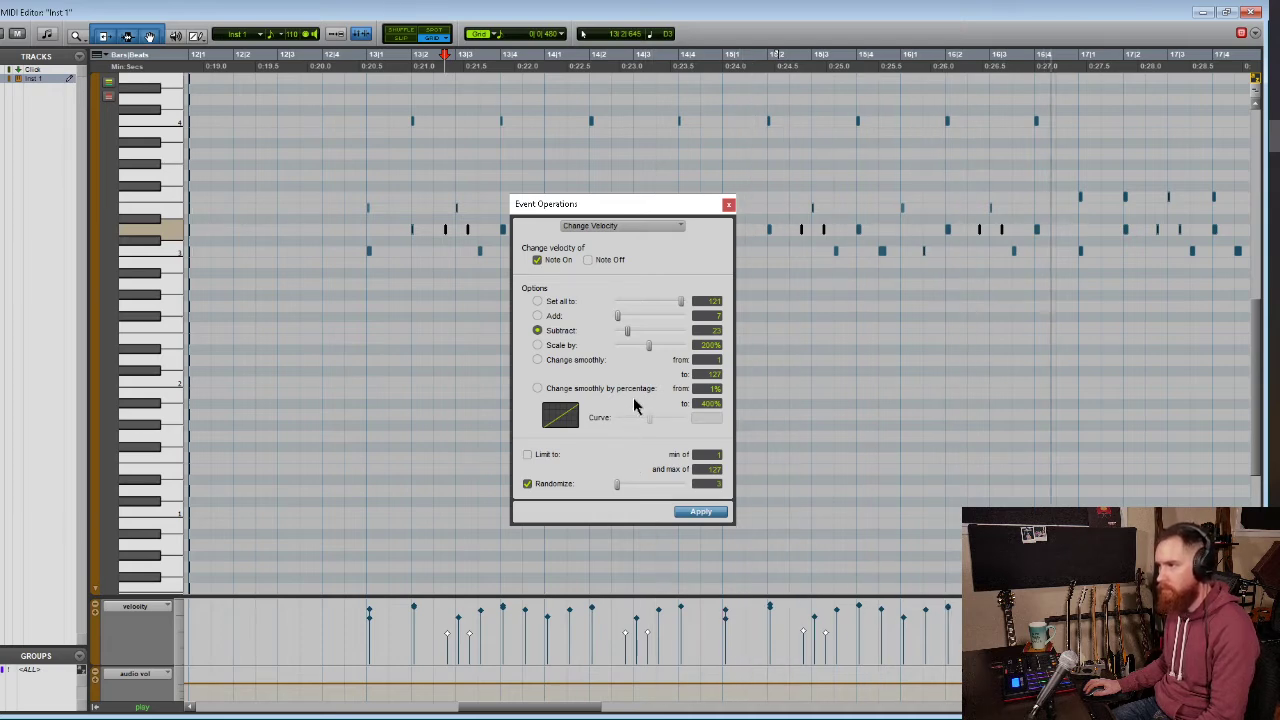
pyautogui.press('space')
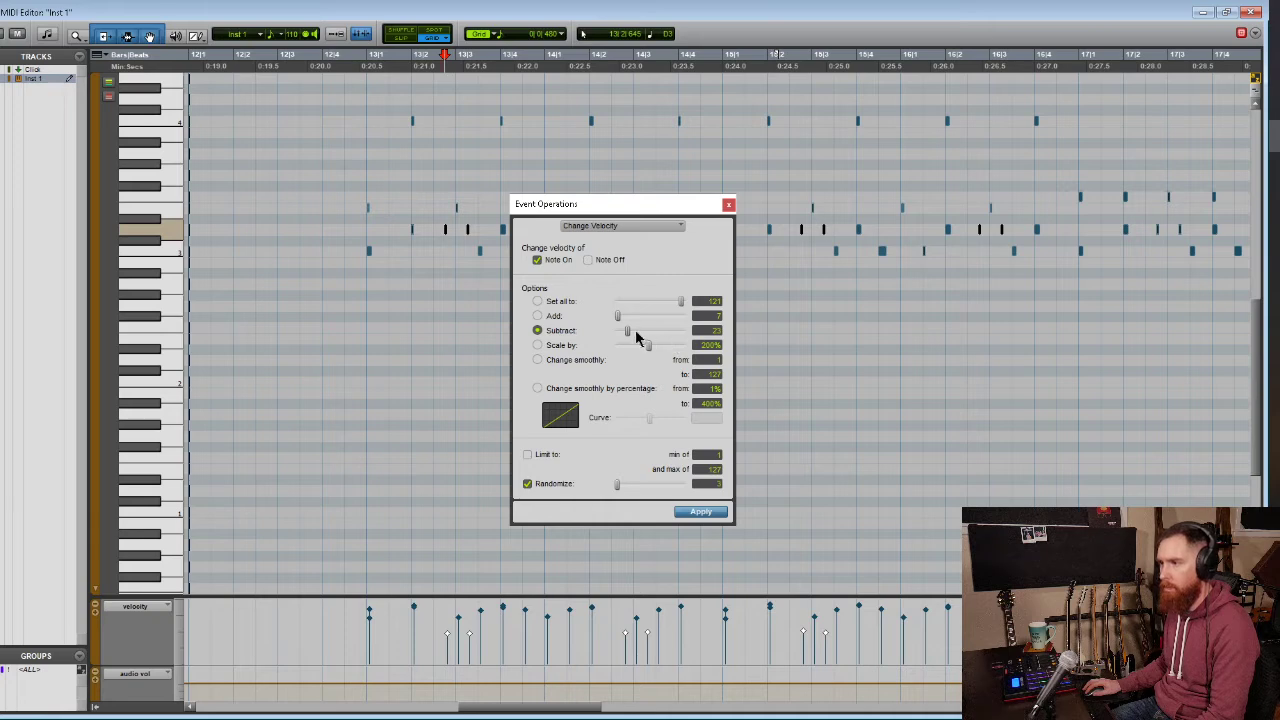
# Subtract a further 14 from the ghost snare notes' velocity and play the pattern to check it
pyautogui.click(697, 332)
pyautogui.write('15')
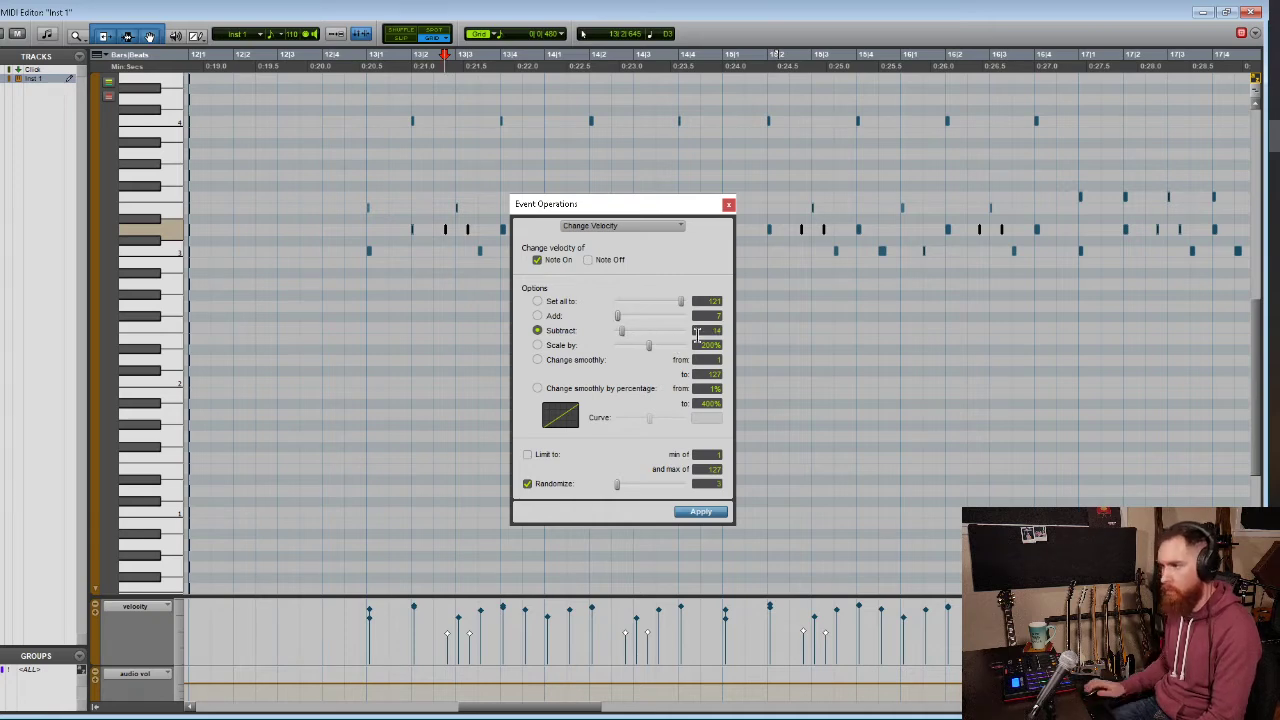
pyautogui.click(700, 512)
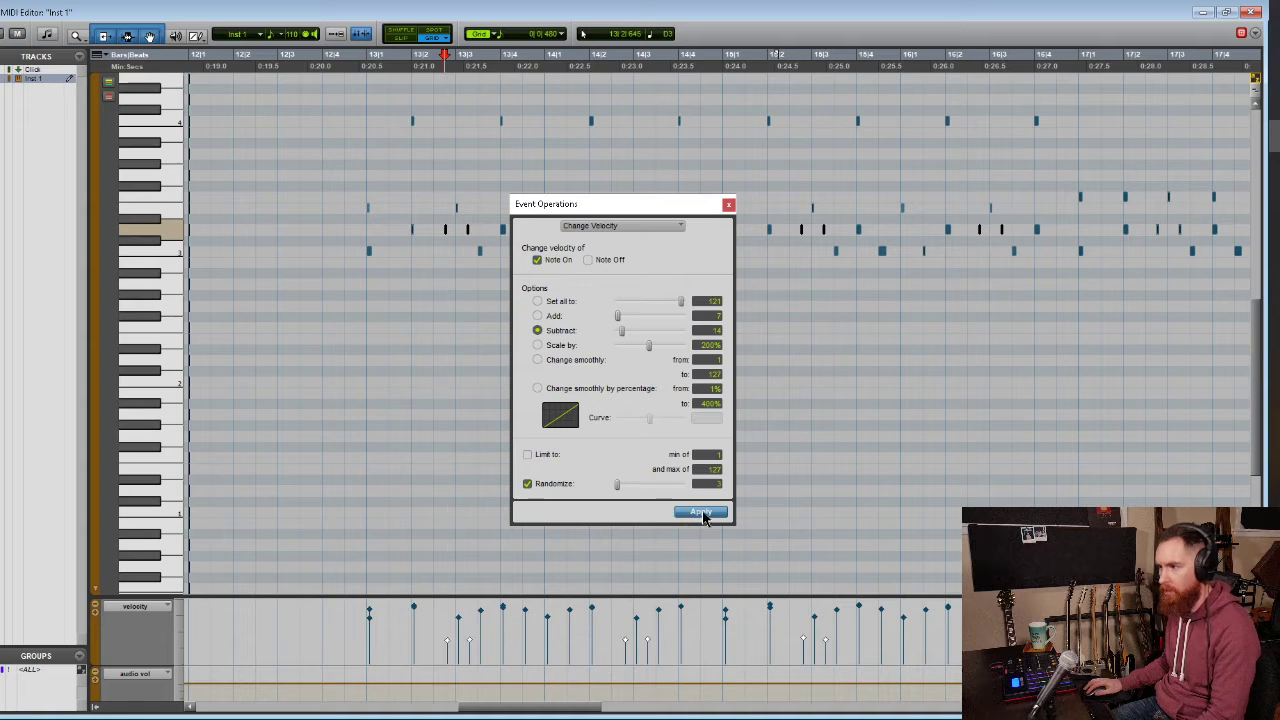
pyautogui.press('space')
pyautogui.click(728, 206)
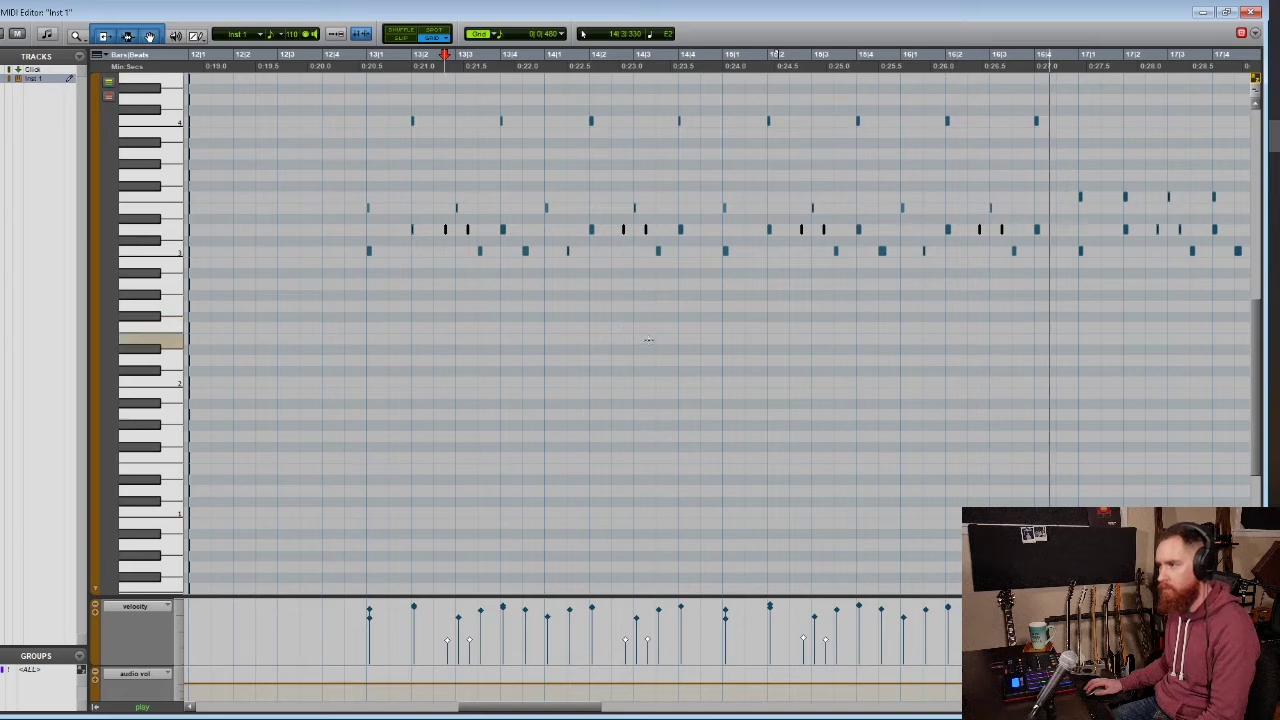
pyautogui.press('space')
# Select the two rows of hi-hat notes in bars 13 to 16, raise their velocity with Add and no randomization, and audition the pattern
pyautogui.scroll(3, 614, 400)
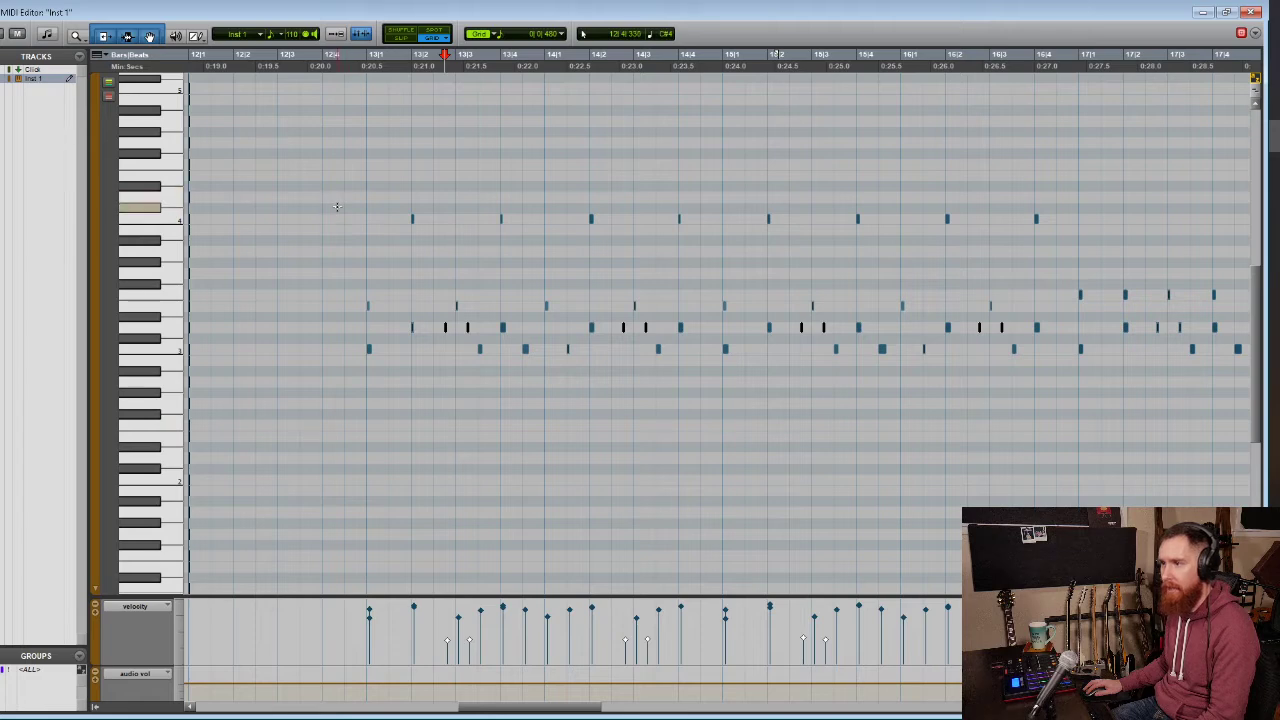
pyautogui.moveTo(338, 206); pyautogui.dragTo(1046, 313)
pyautogui.rightClick(769, 303)
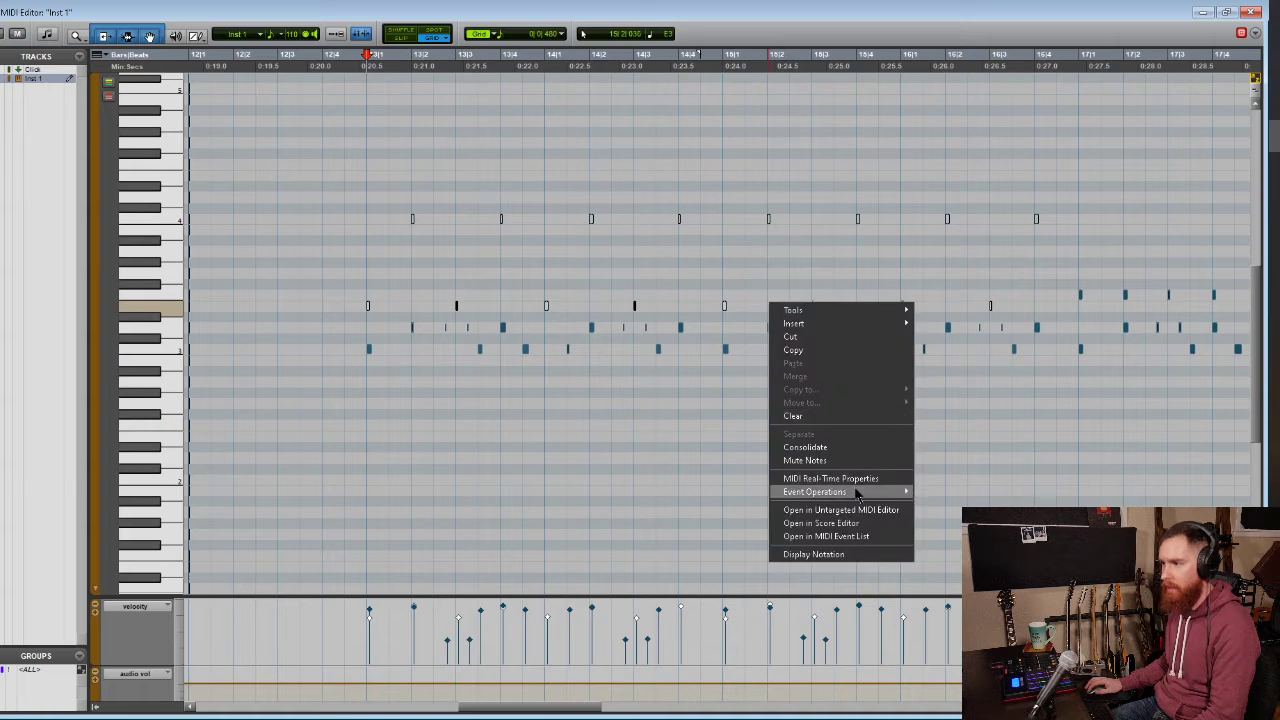
pyautogui.moveTo(858, 492)
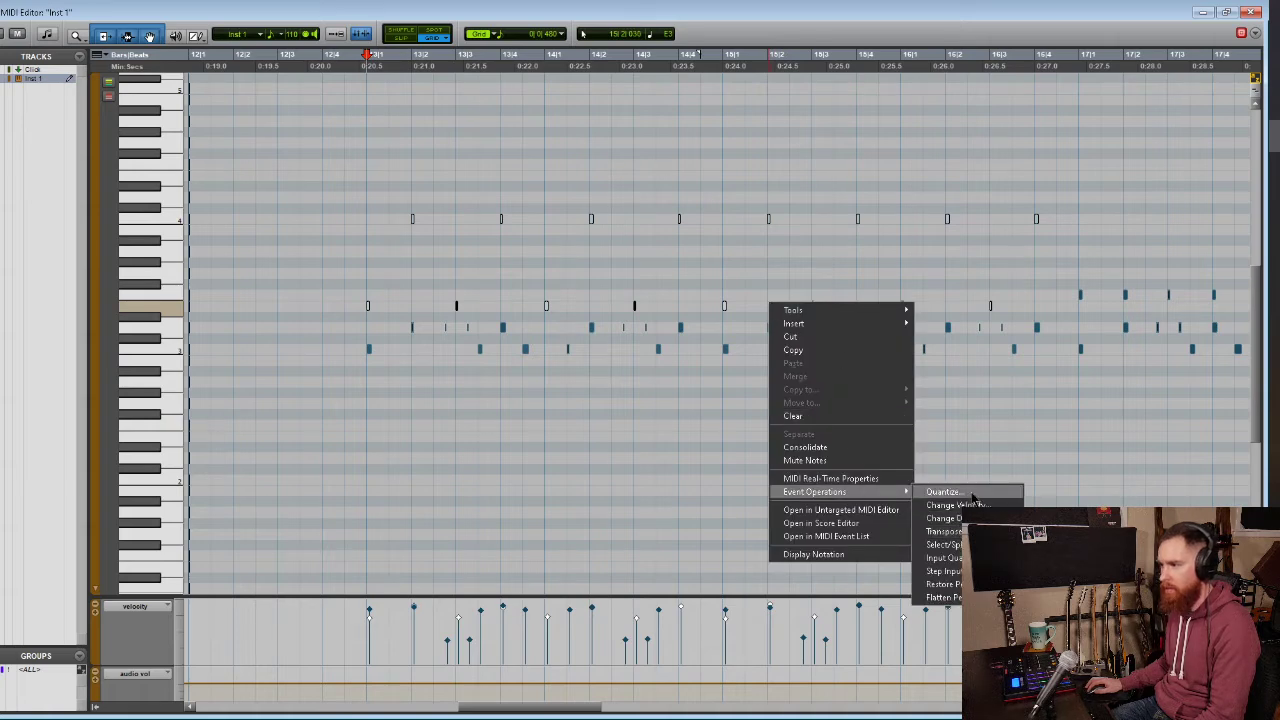
pyautogui.click(950, 505)
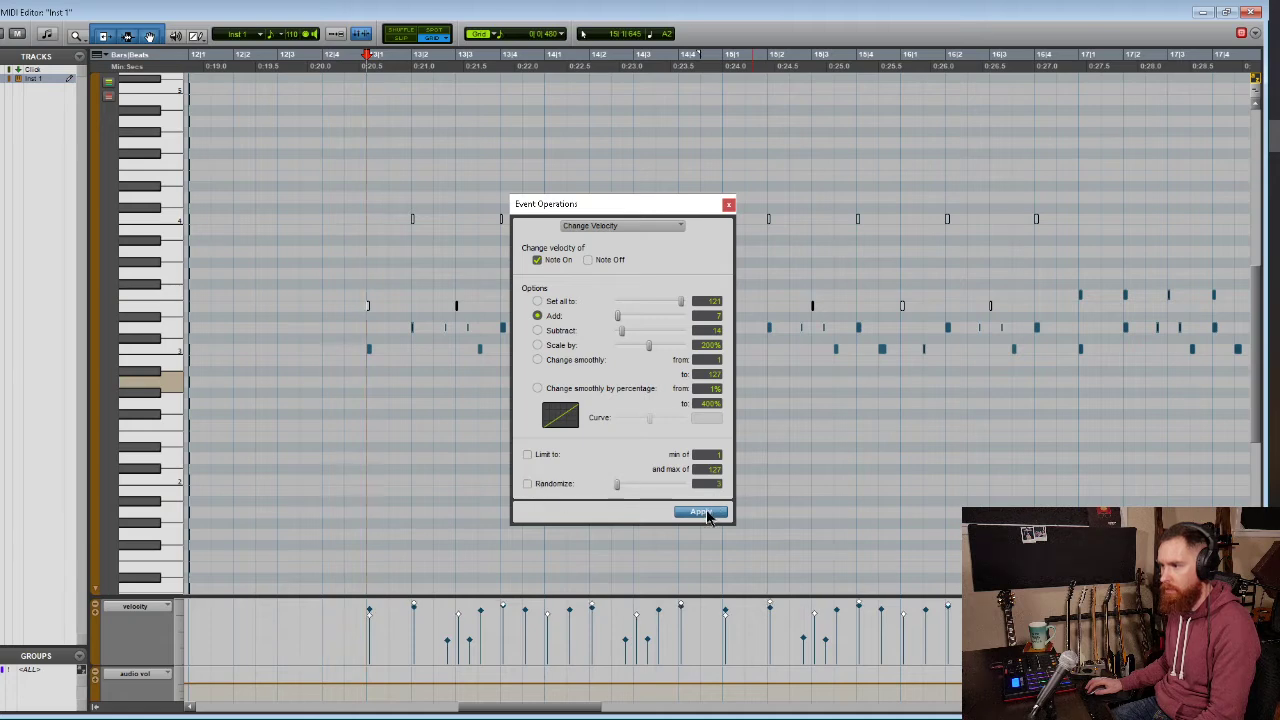
pyautogui.press('space')
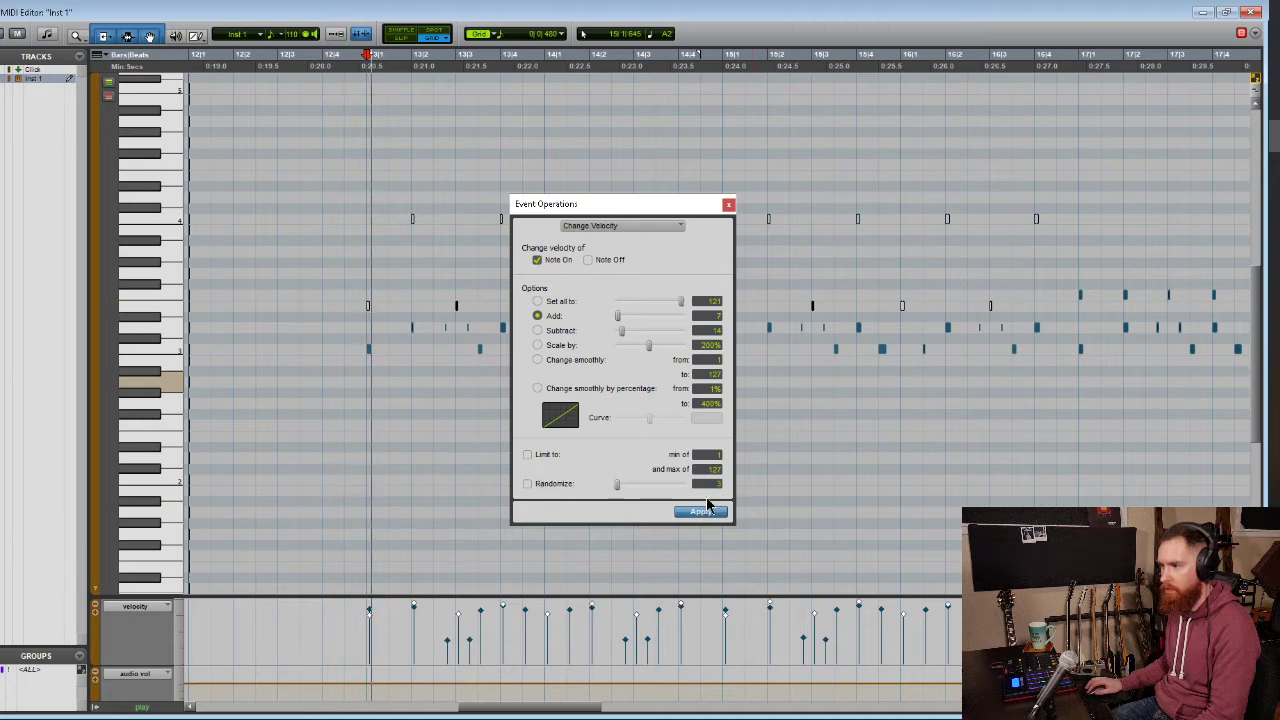
pyautogui.click(728, 206)
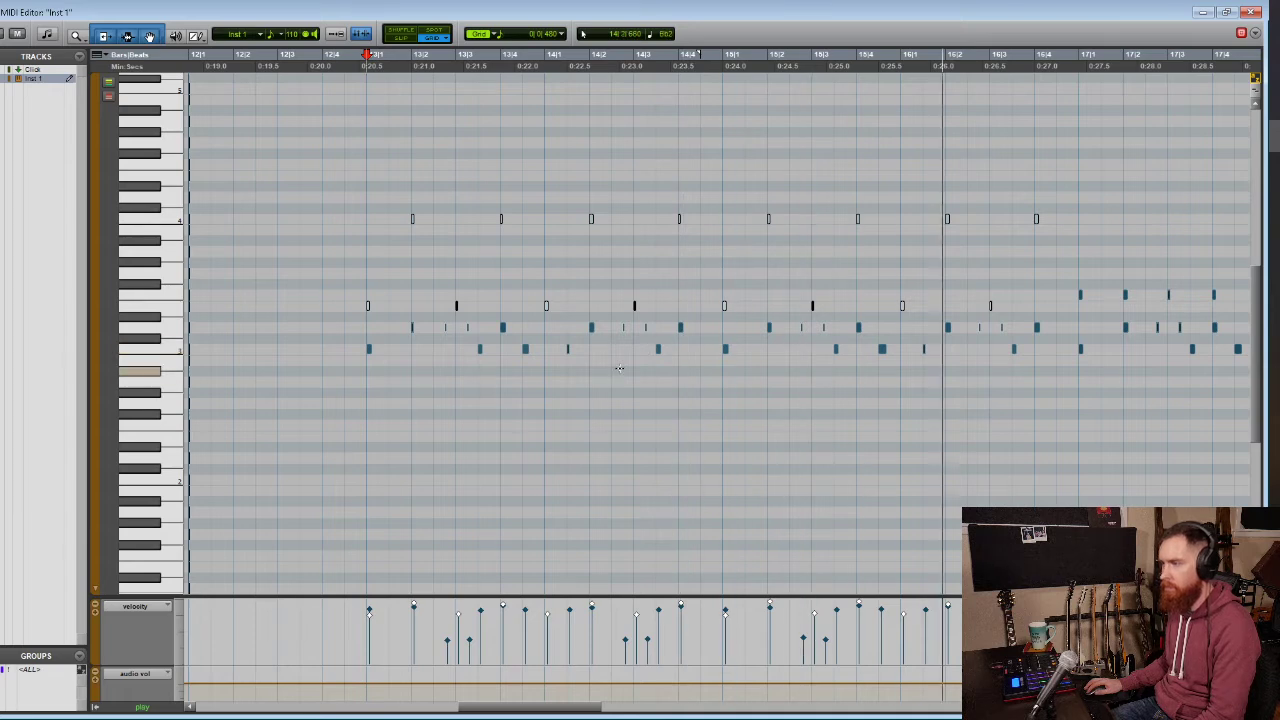
pyautogui.press('space')
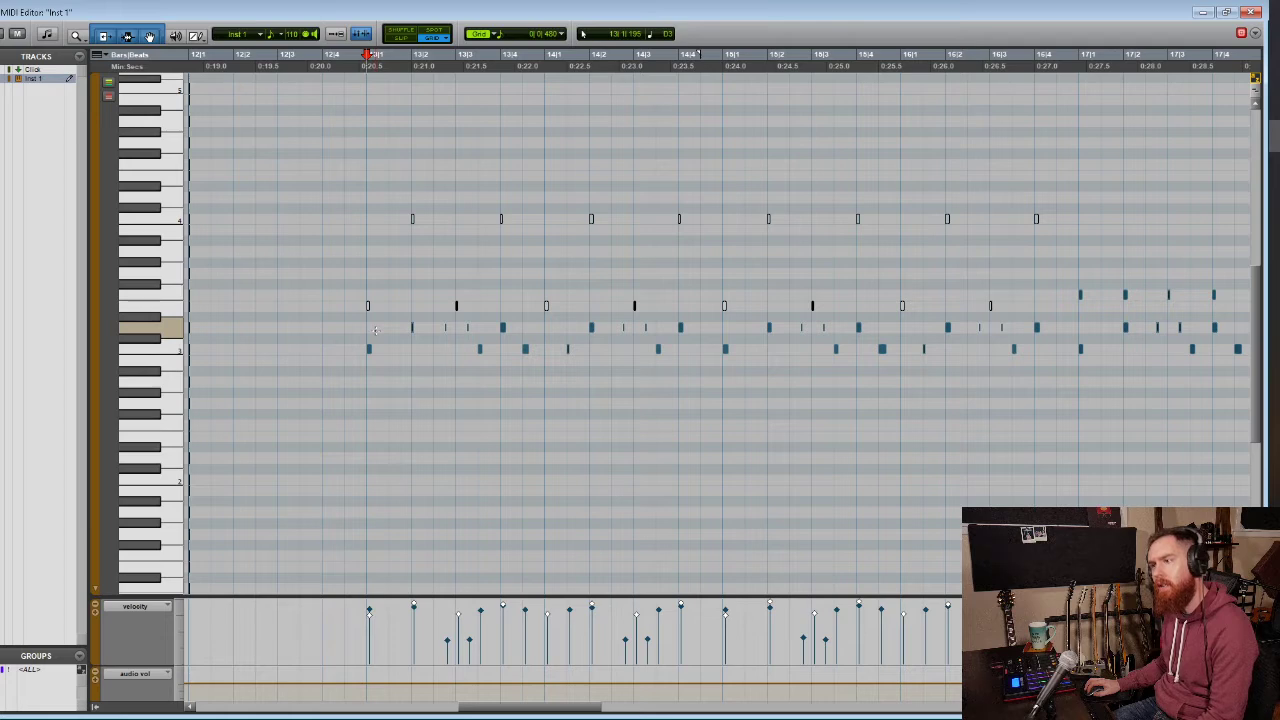
pyautogui.click(431, 327)
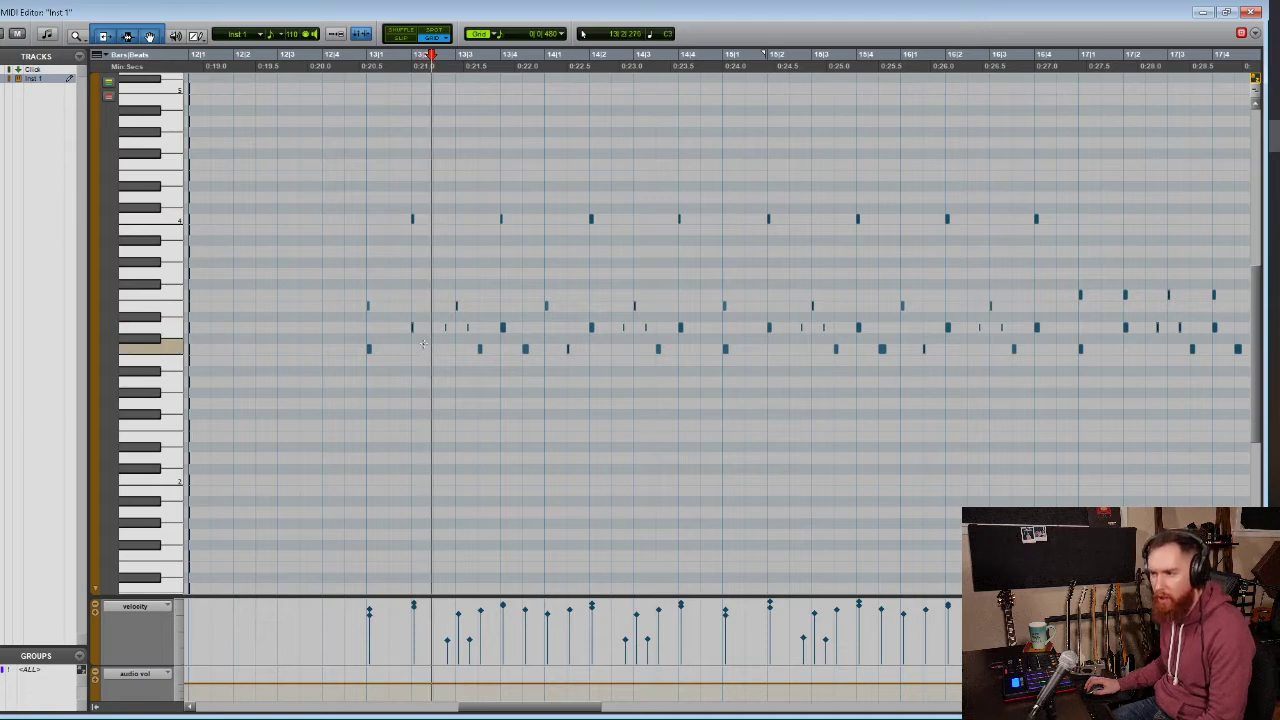
# Play the pattern from the start of bar 13 to check the hi-hat balance
pyautogui.click(364, 328)
pyautogui.press('space')
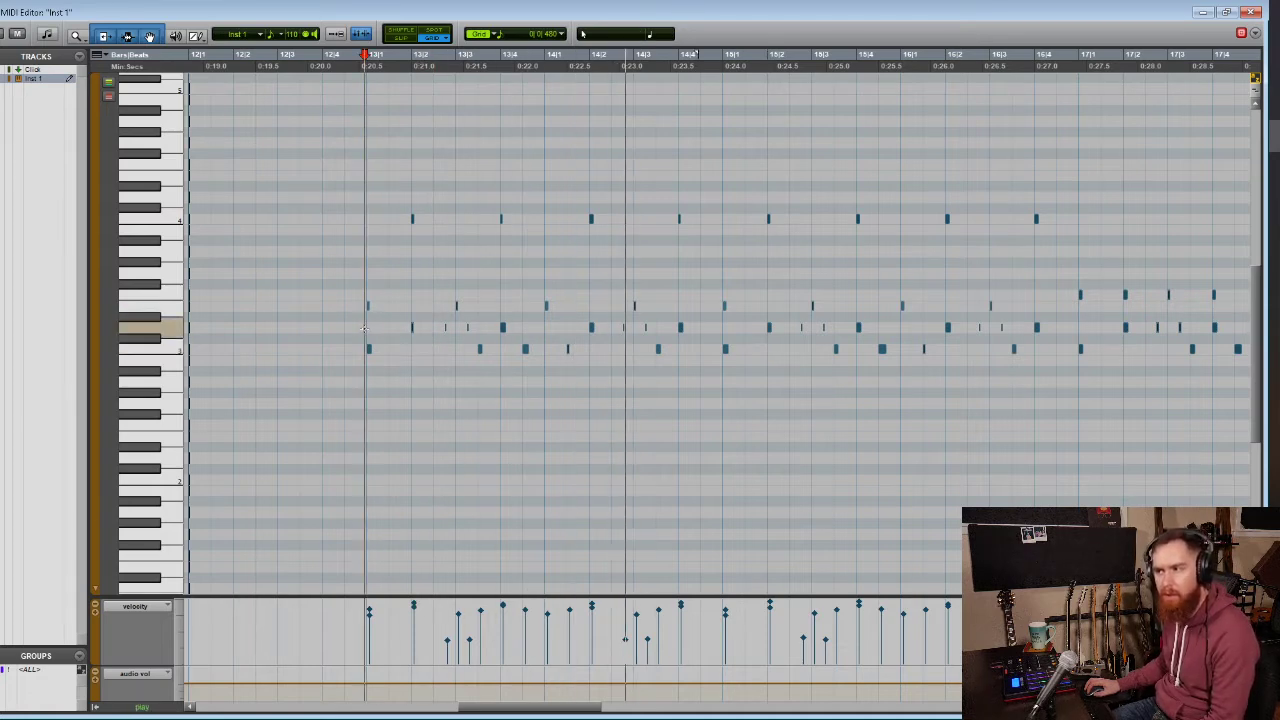
pyautogui.press('space')
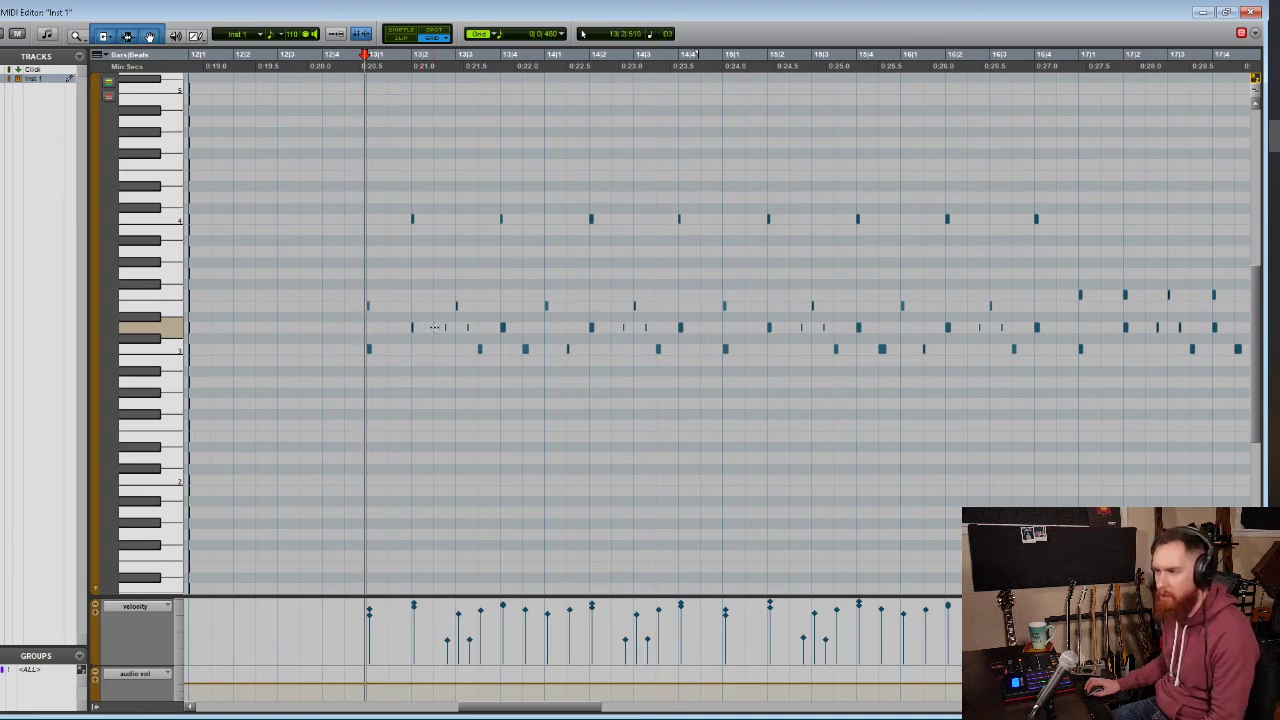
# Set the grid to 1/16 note and subtract 10 from the velocity of each bar's second ghost snare note in bars 13 to 16, without randomization
pyautogui.click(521, 34)
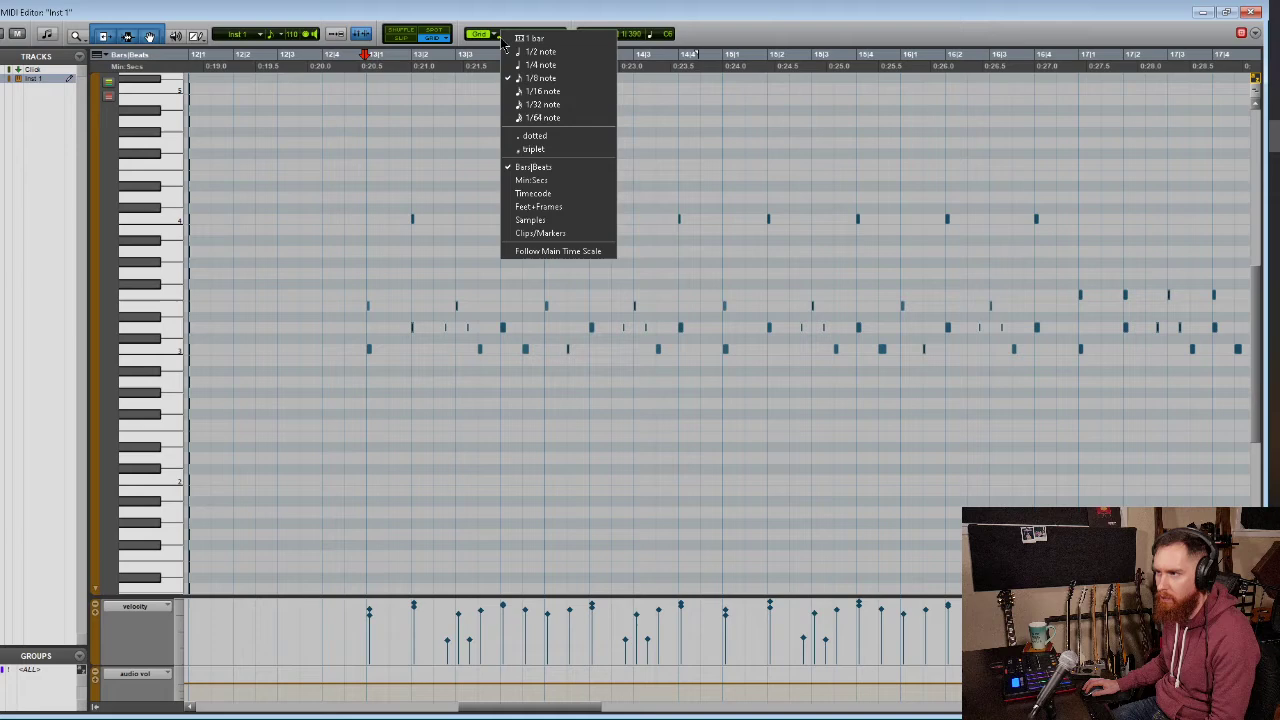
pyautogui.click(540, 92)
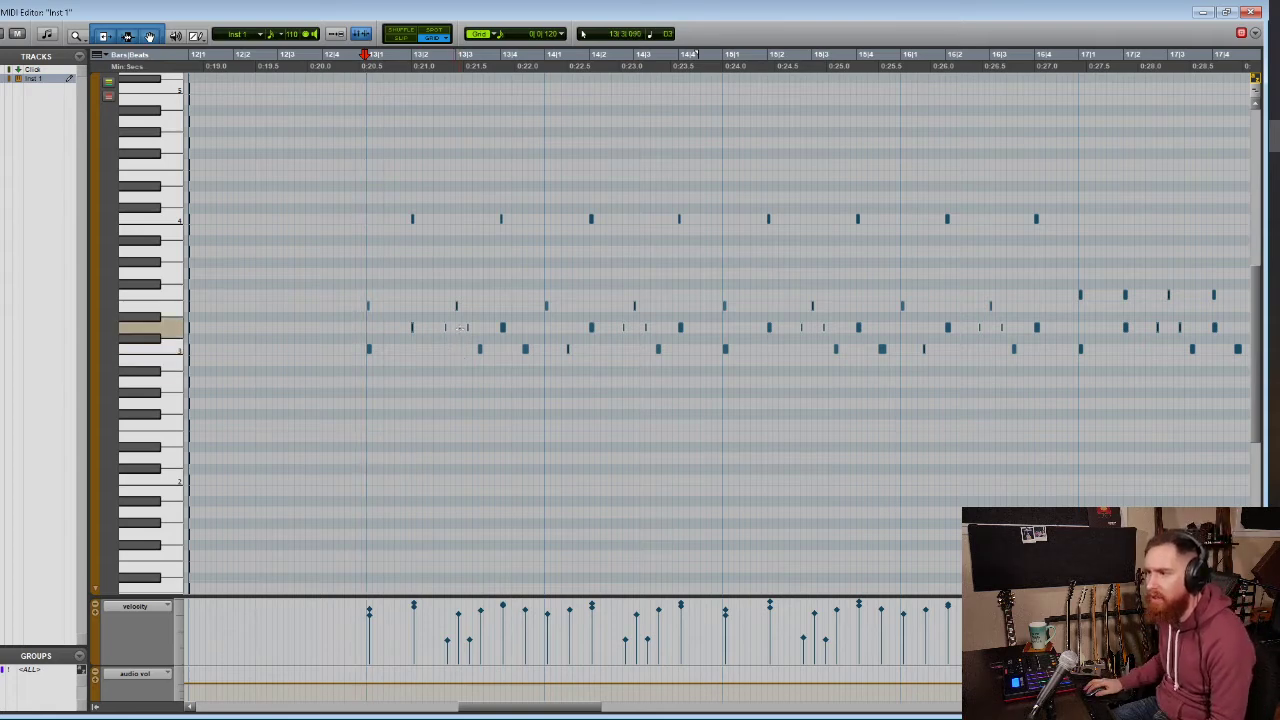
pyautogui.moveTo(458, 319); pyautogui.dragTo(470, 337)
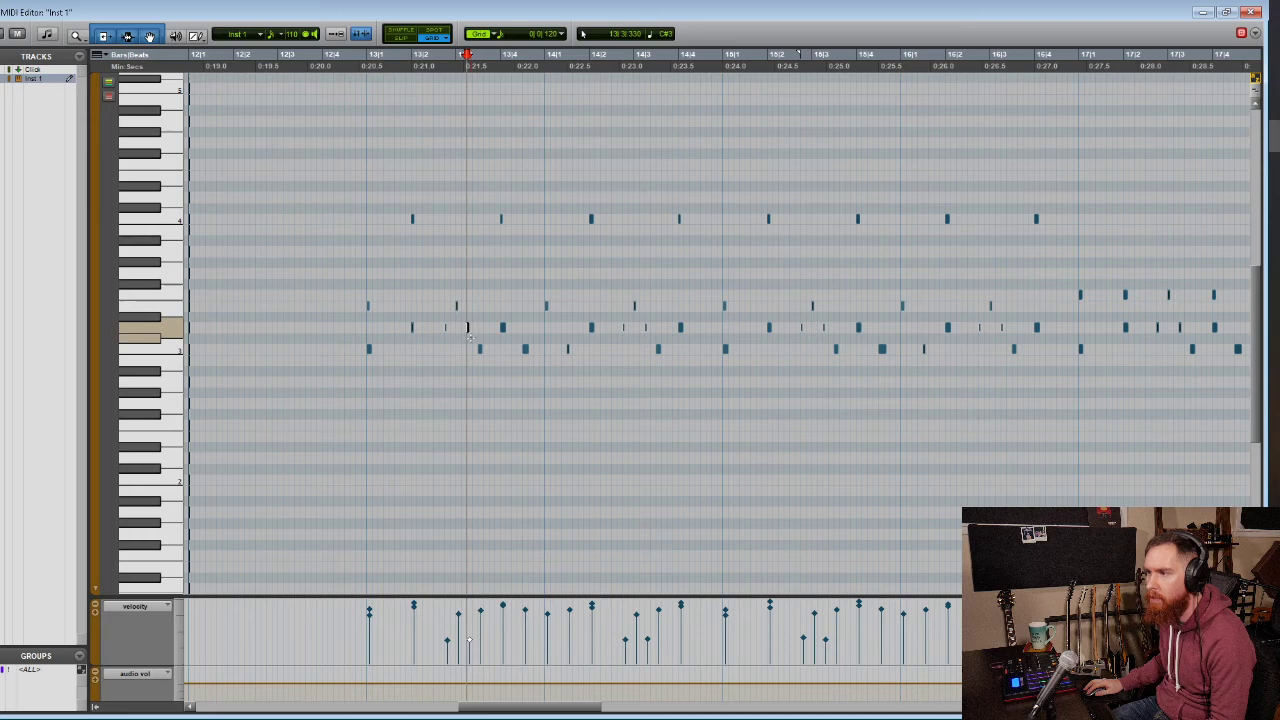
pyautogui.keyDown('shift'); pyautogui.click(645, 327); pyautogui.keyUp('shift')
pyautogui.keyDown('shift'); pyautogui.click(823, 327); pyautogui.keyUp('shift')
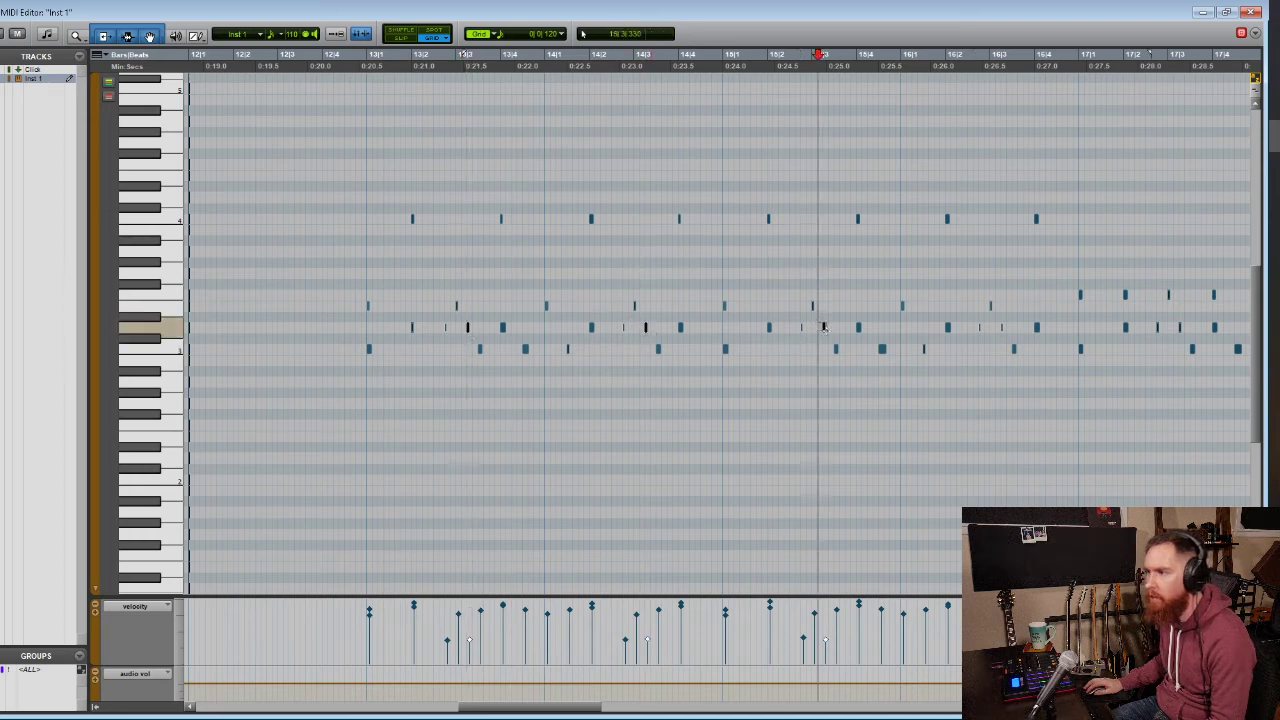
pyautogui.keyDown('shift'); pyautogui.click(1001, 327); pyautogui.keyUp('shift')
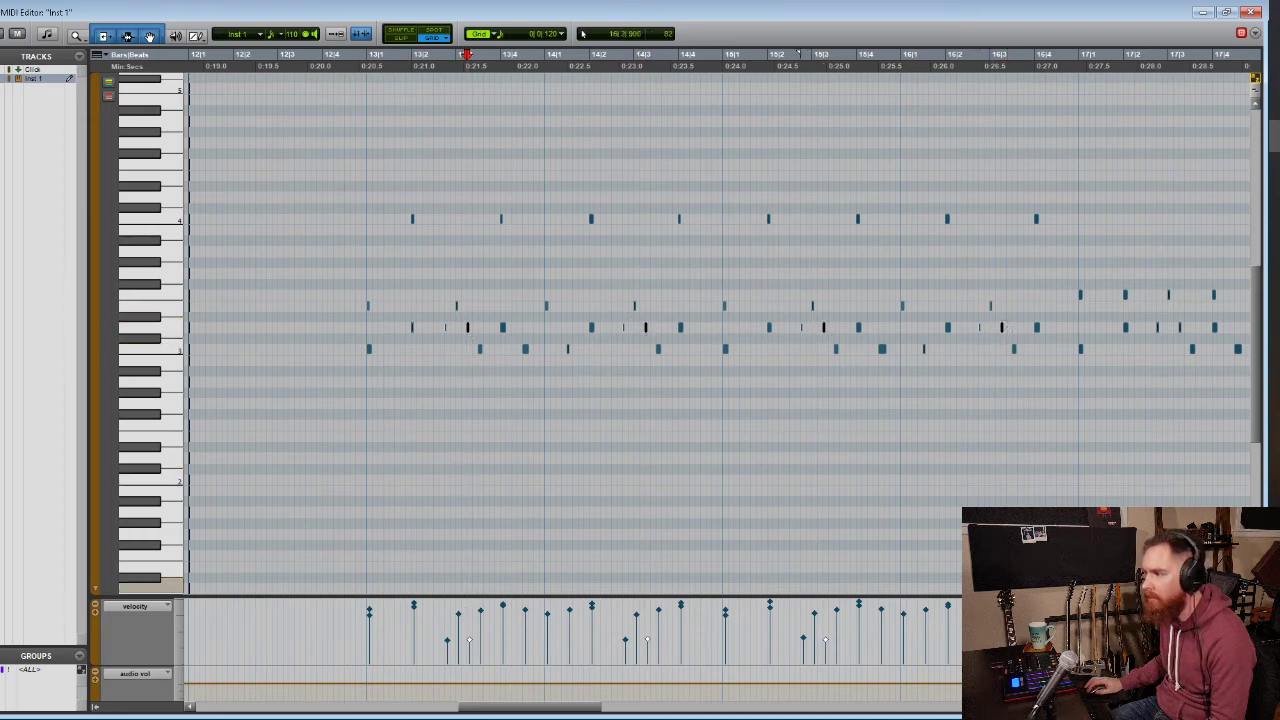
pyautogui.rightClick(880, 452)
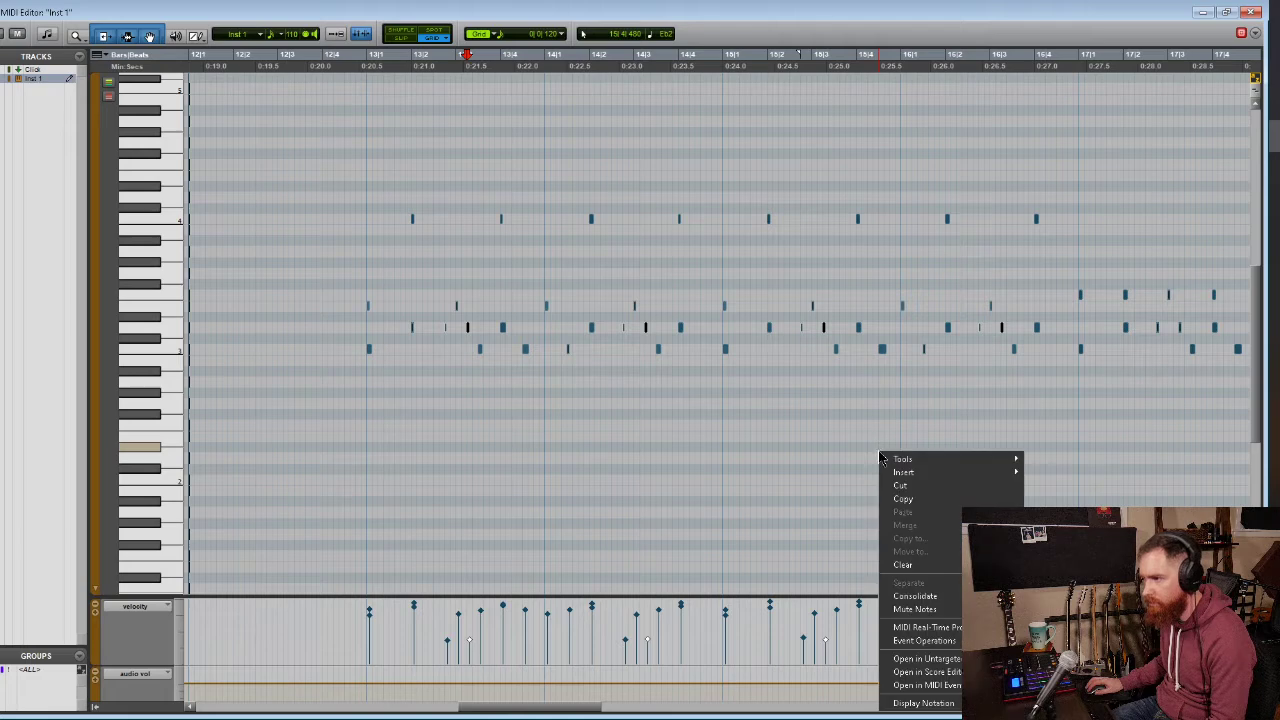
pyautogui.click(953, 642)
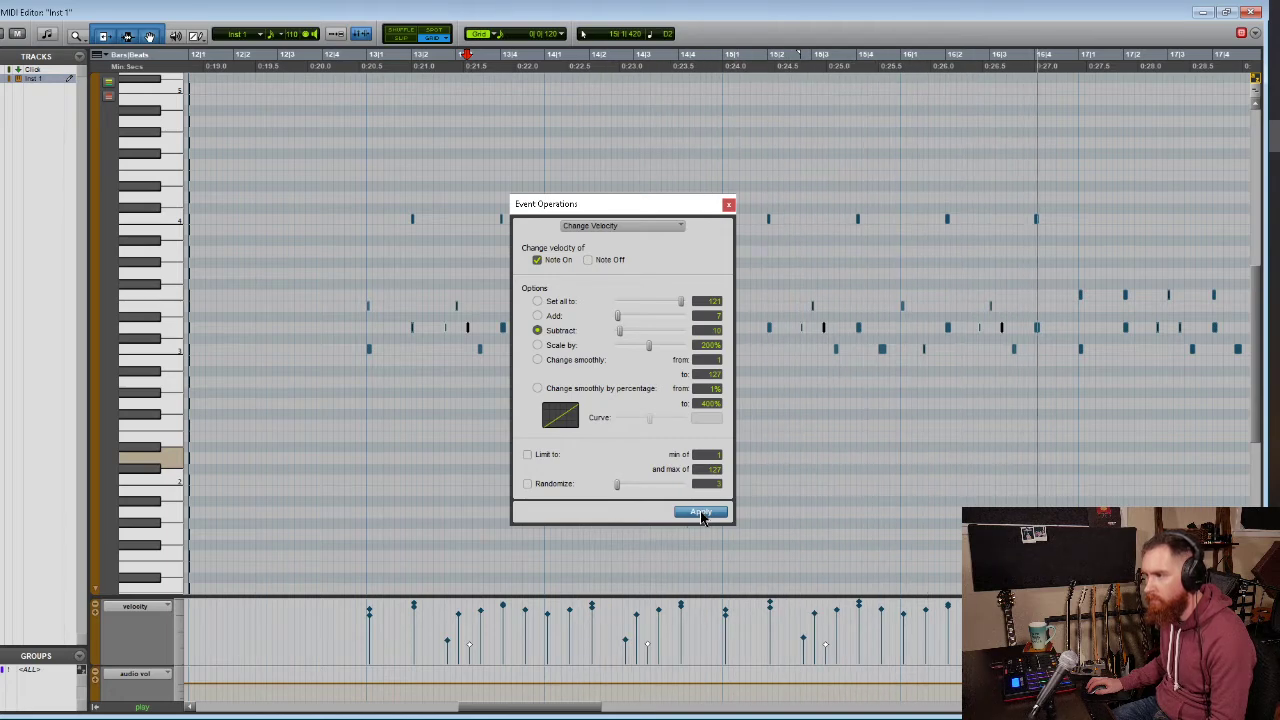
pyautogui.press('space')
pyautogui.click(728, 204)
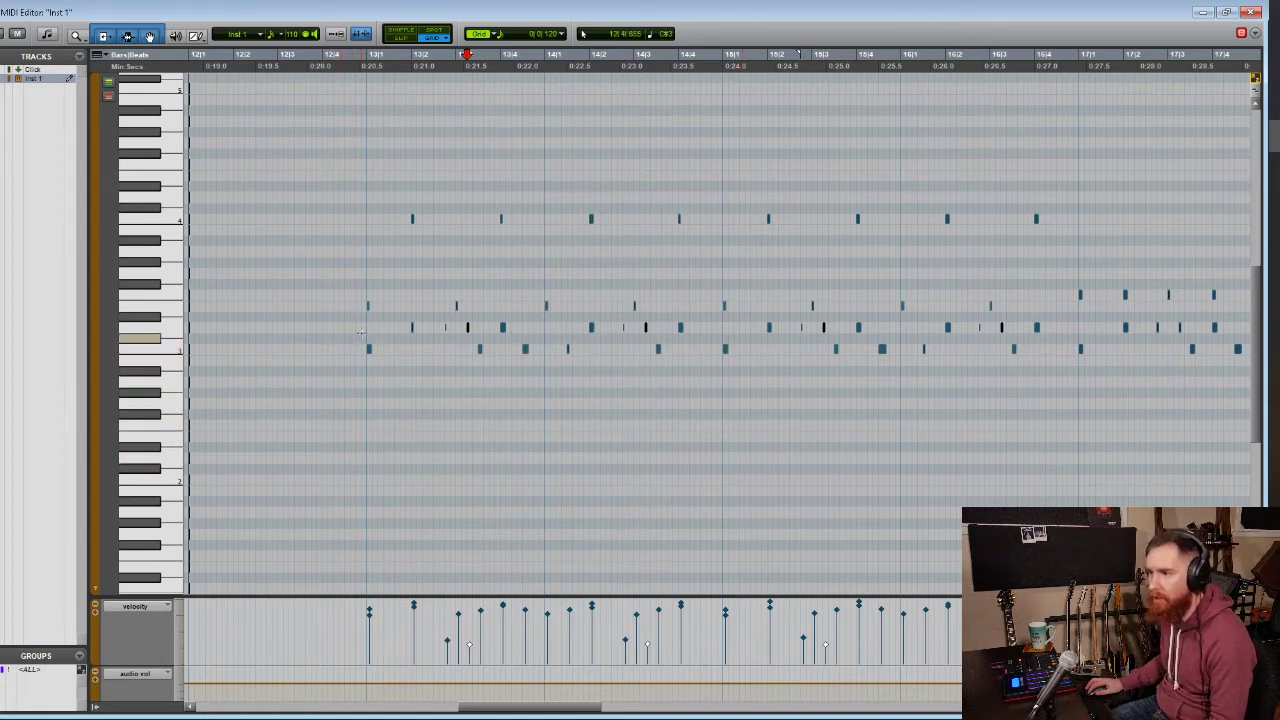
# Add 7 to the velocity of the kick notes on beat 1 of bars 13 and 15 without randomization, and audition the pattern
pyautogui.click(368, 348)
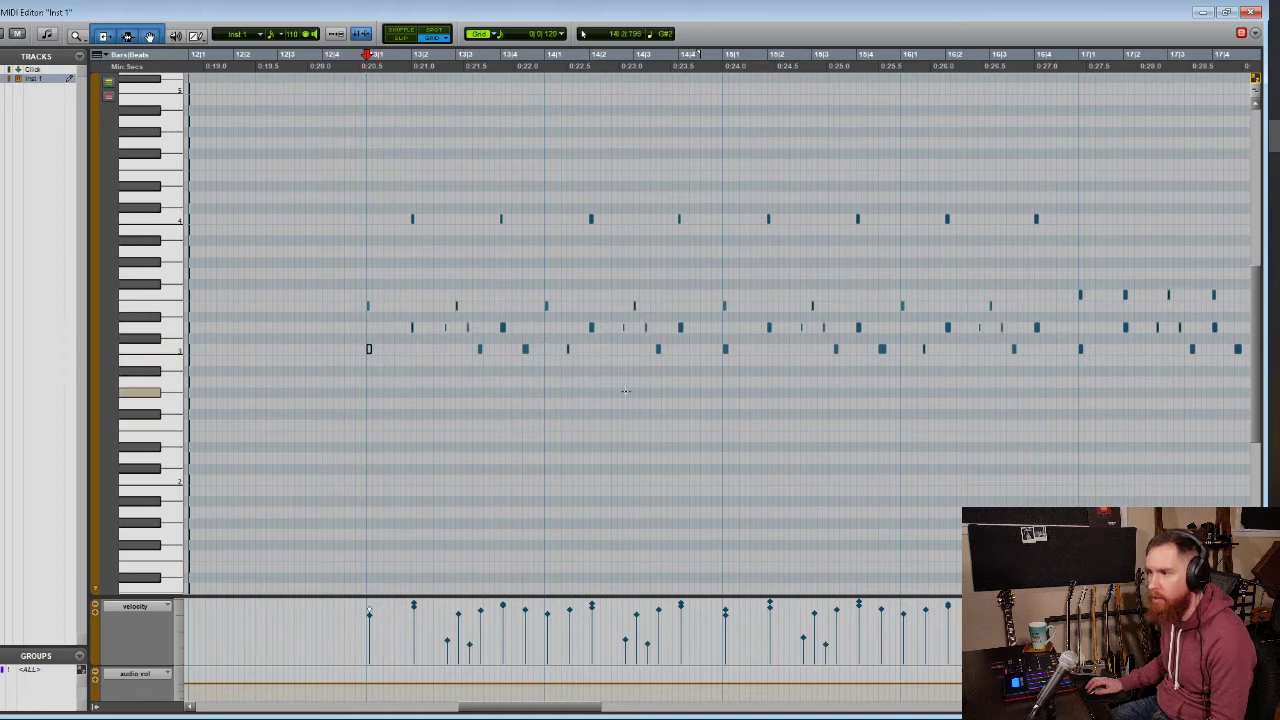
pyautogui.keyDown('shift'); pyautogui.click(725, 348); pyautogui.keyUp('shift')
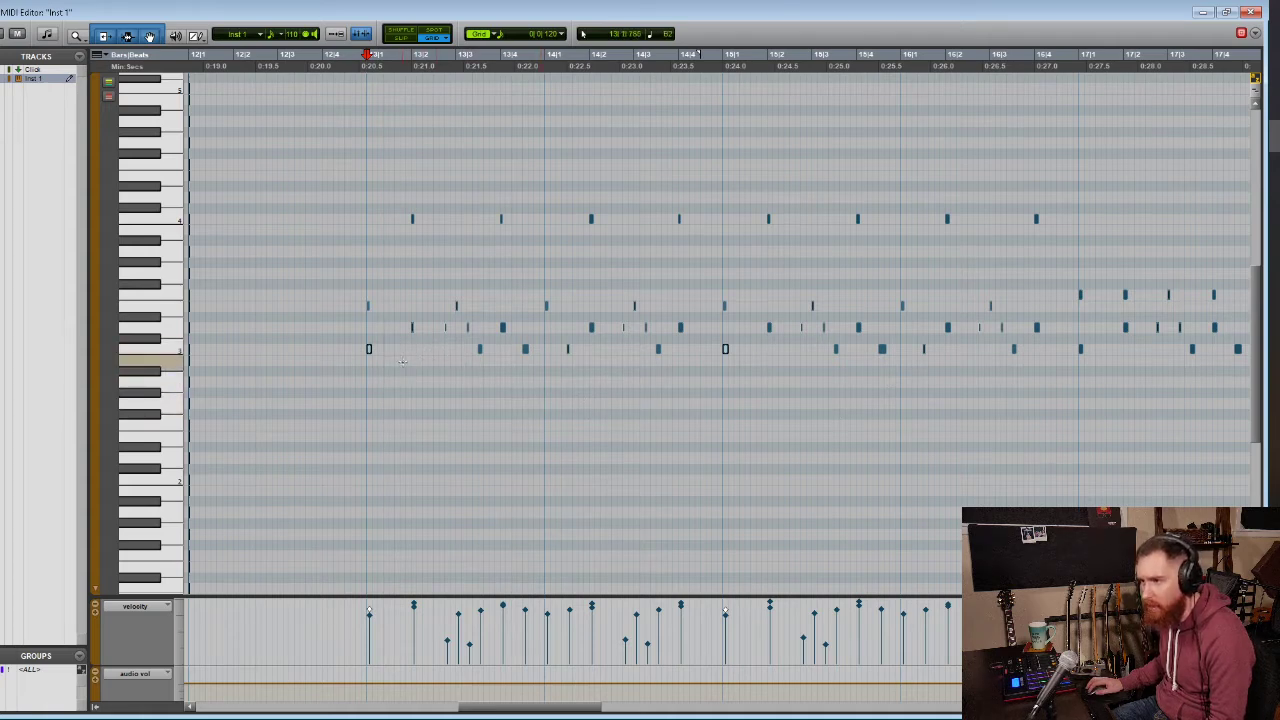
pyautogui.rightClick(407, 360)
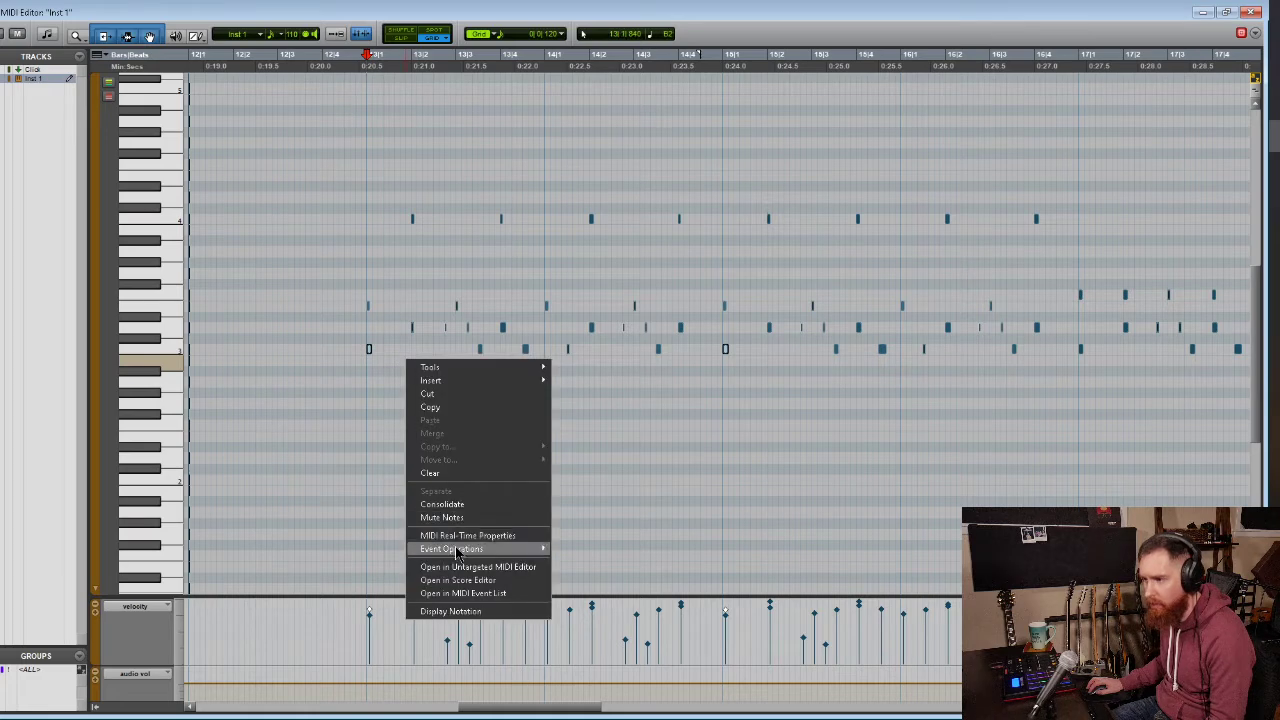
pyautogui.moveTo(525, 550)
pyautogui.click(595, 562)
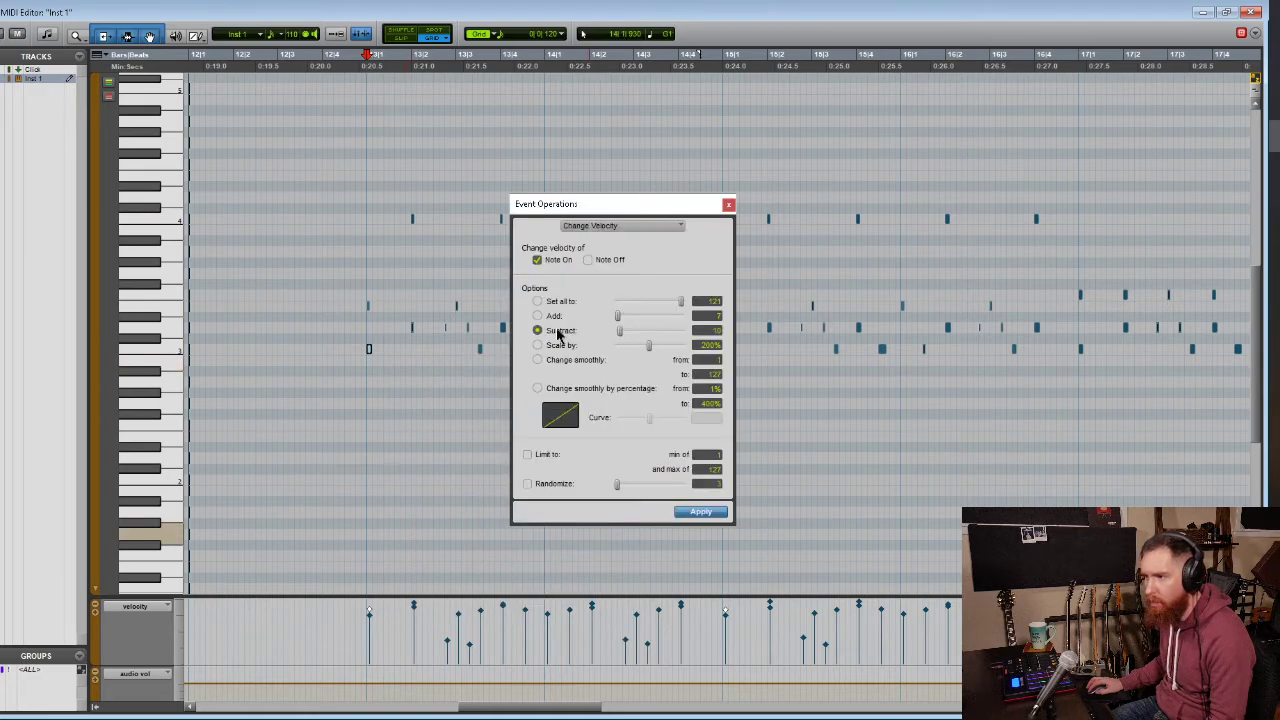
pyautogui.click(538, 316)
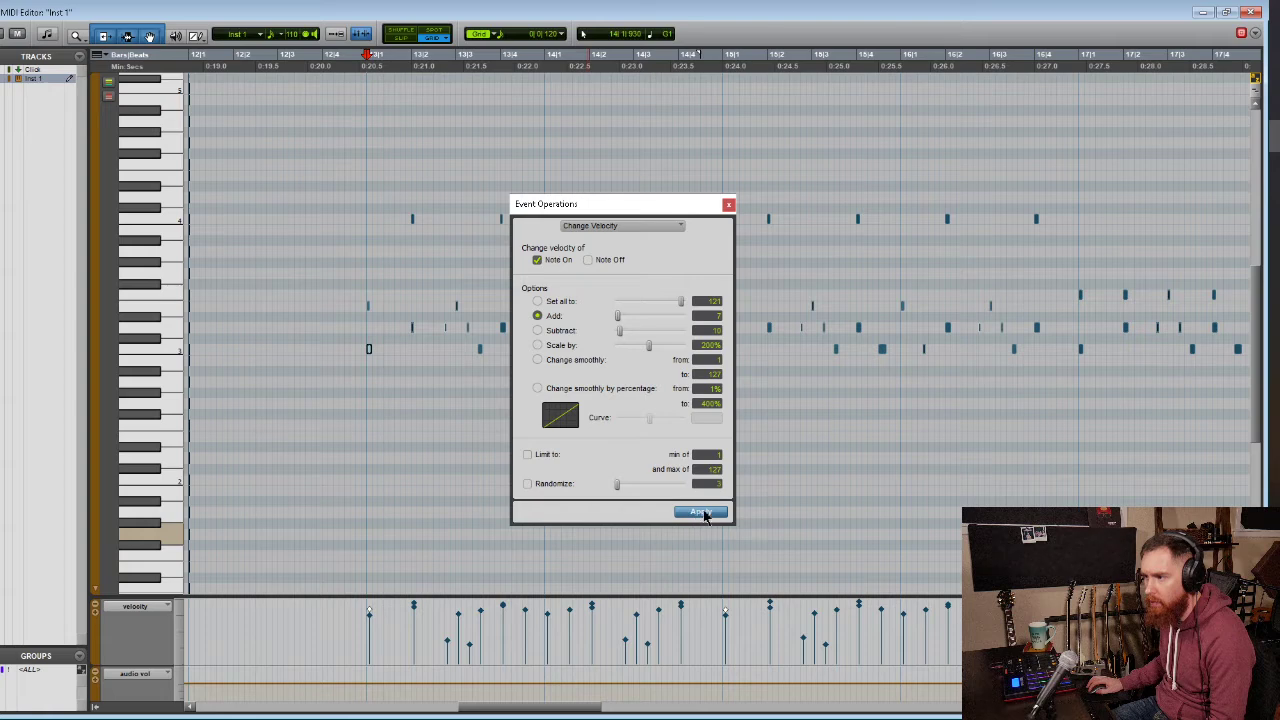
pyautogui.click(700, 512)
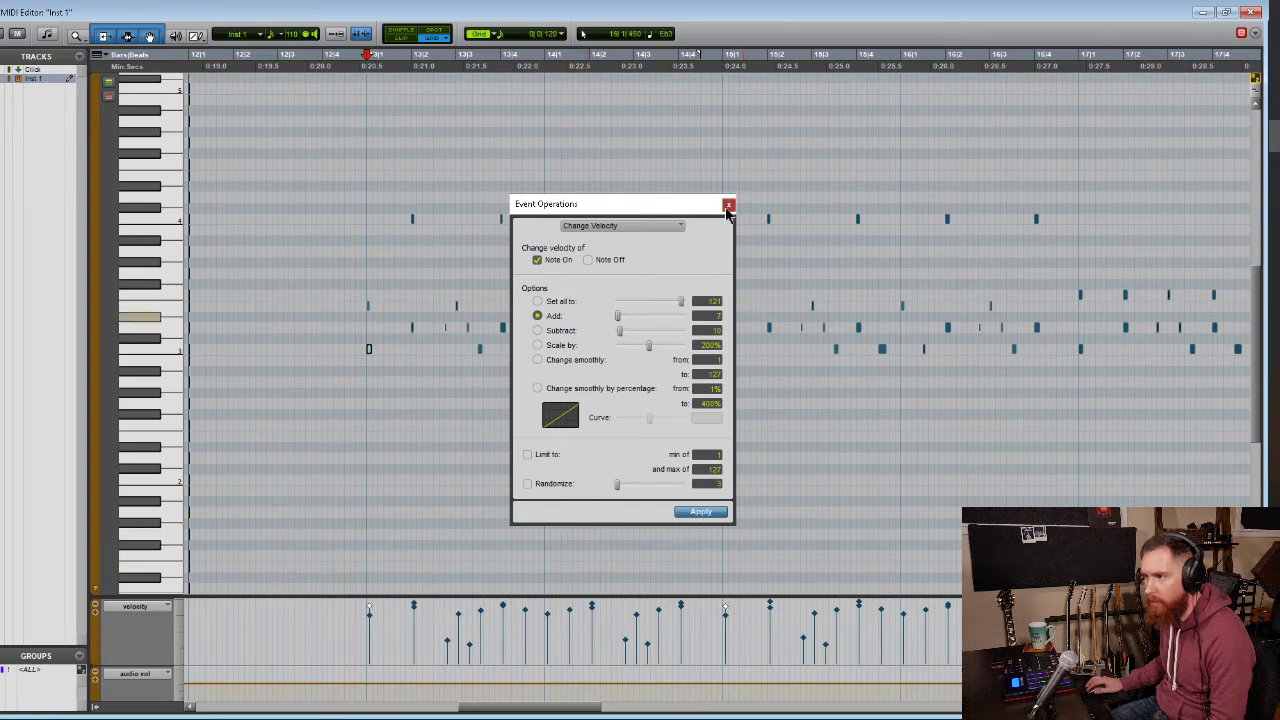
pyautogui.click(728, 206)
pyautogui.press('space')
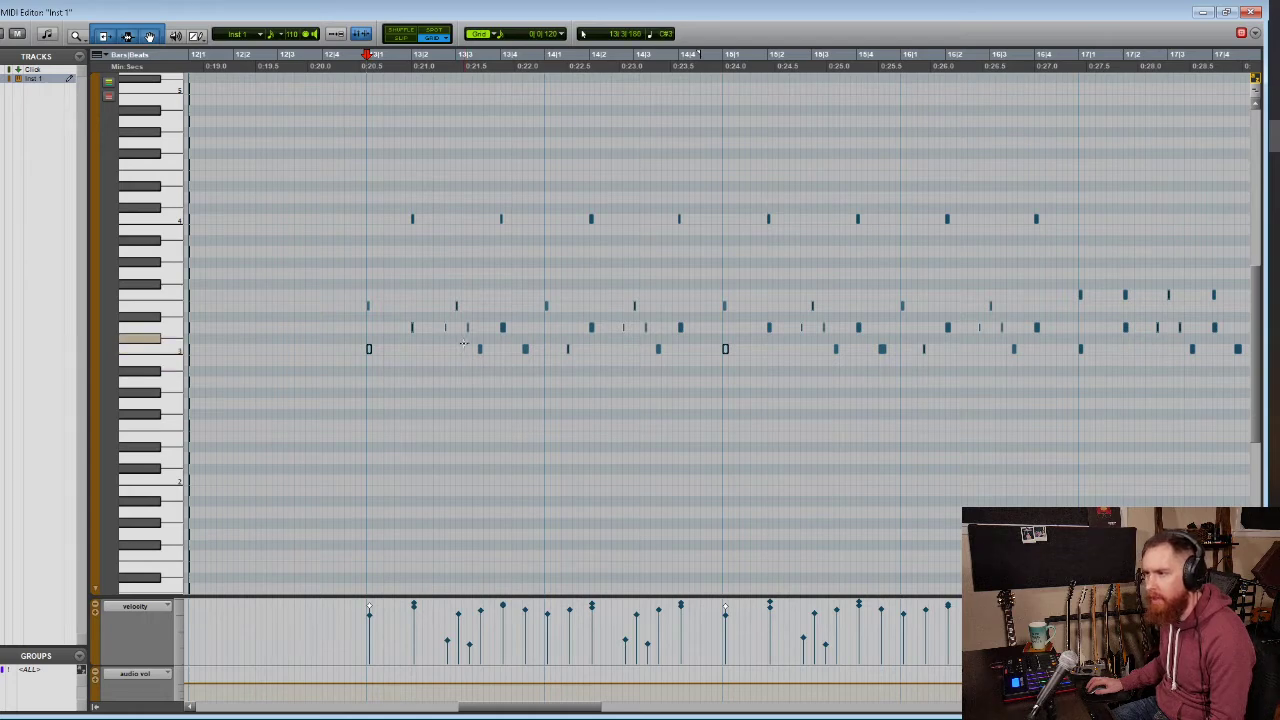
# Examine the three kick notes from beat 3 of bar 13 into bar 14, and play the loop from just before bar 13
pyautogui.click(358, 363)
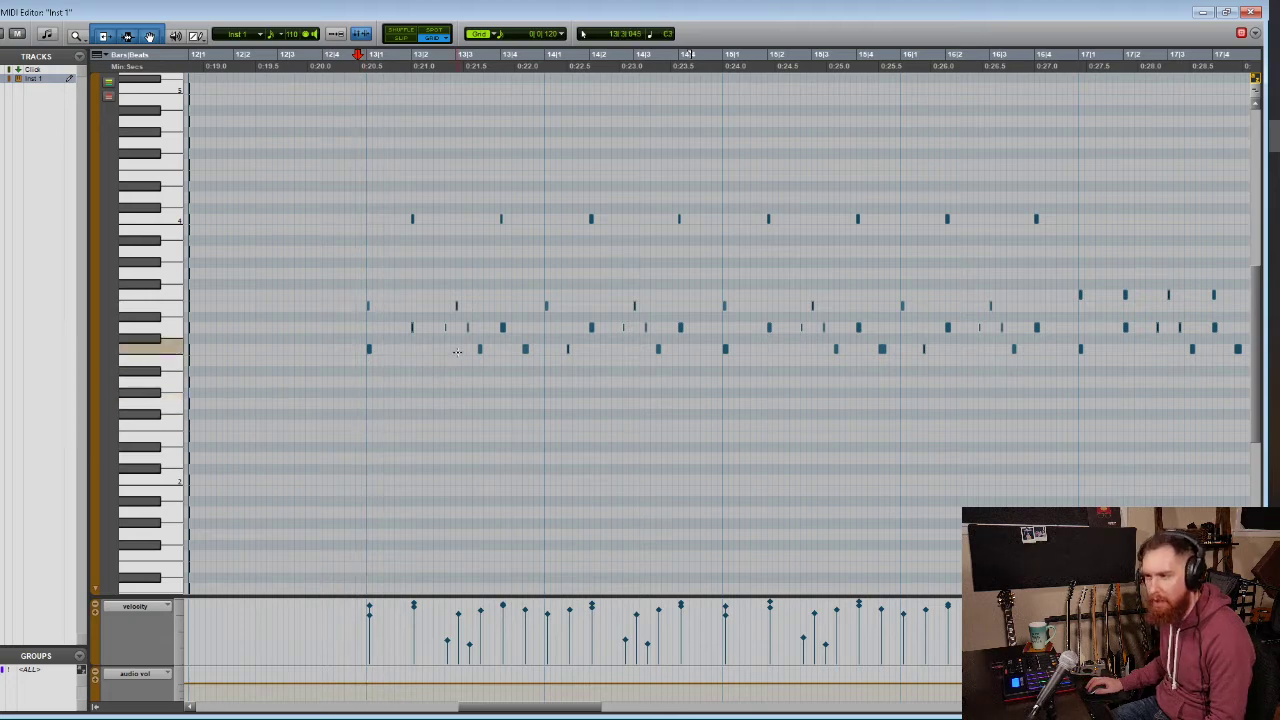
pyautogui.moveTo(457, 351); pyautogui.dragTo(578, 358)
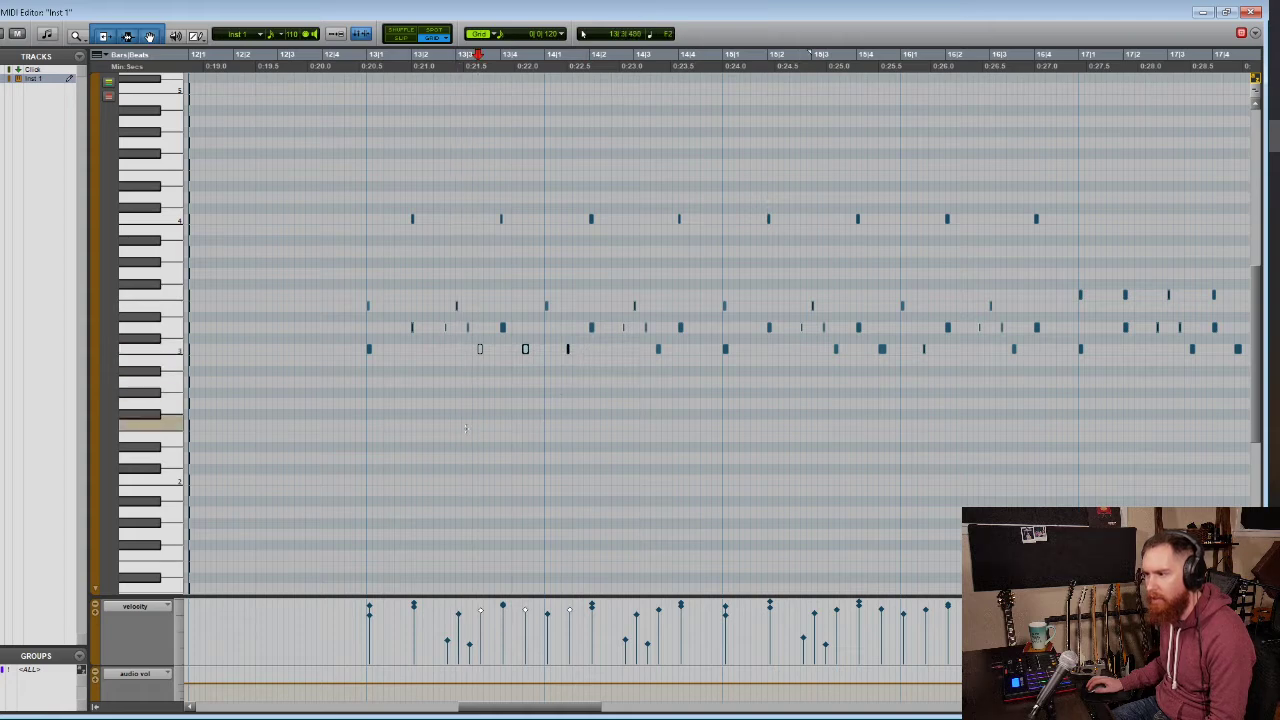
pyautogui.click(348, 334)
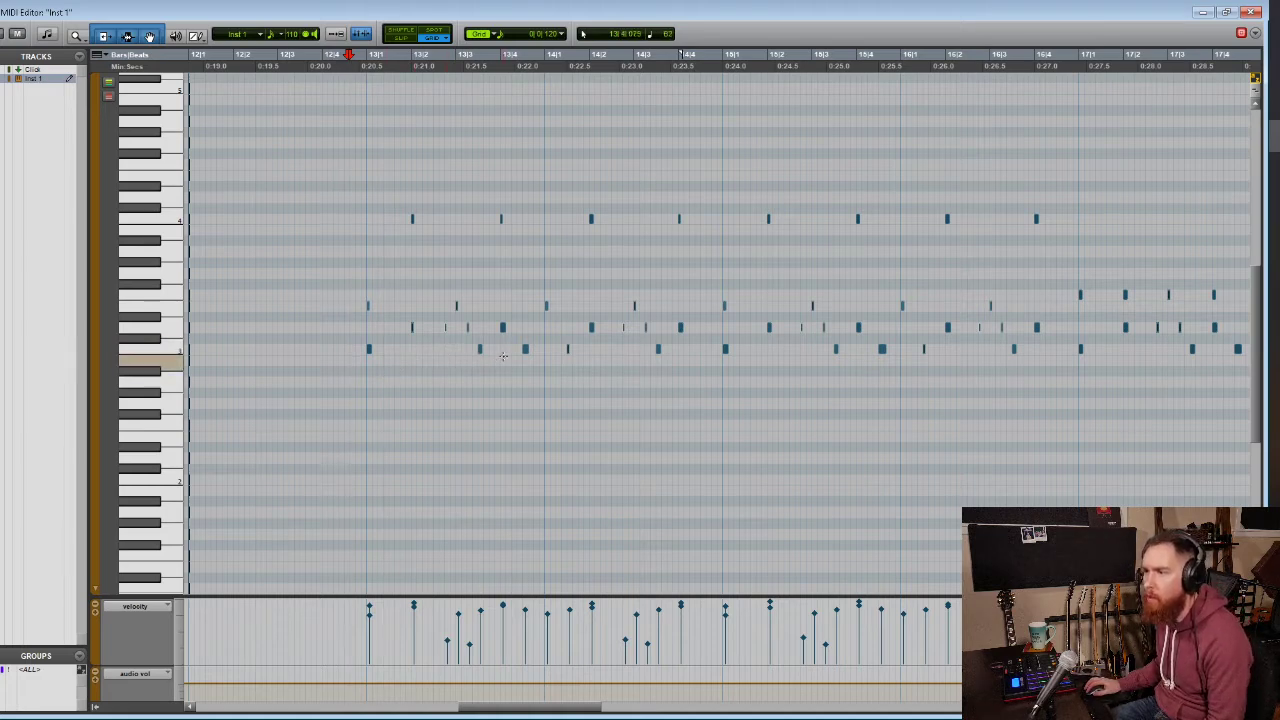
pyautogui.click(354, 347)
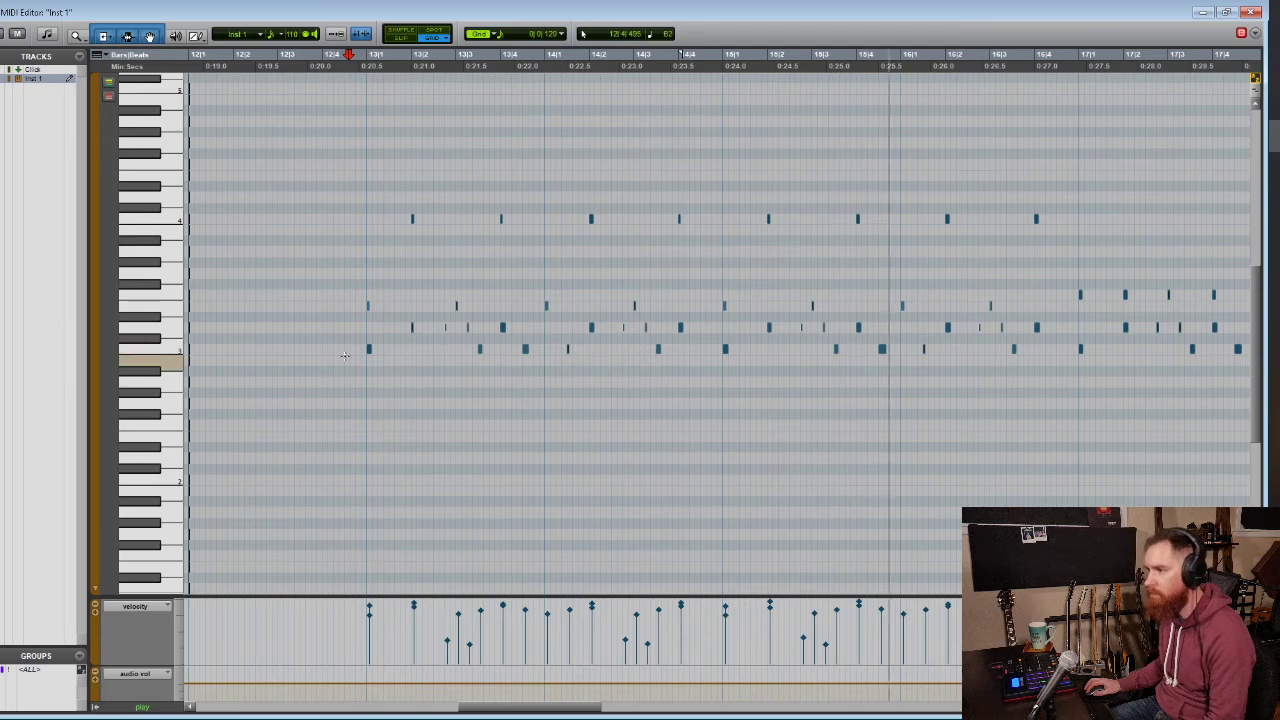
pyautogui.moveTo(894, 338); pyautogui.dragTo(874, 357)
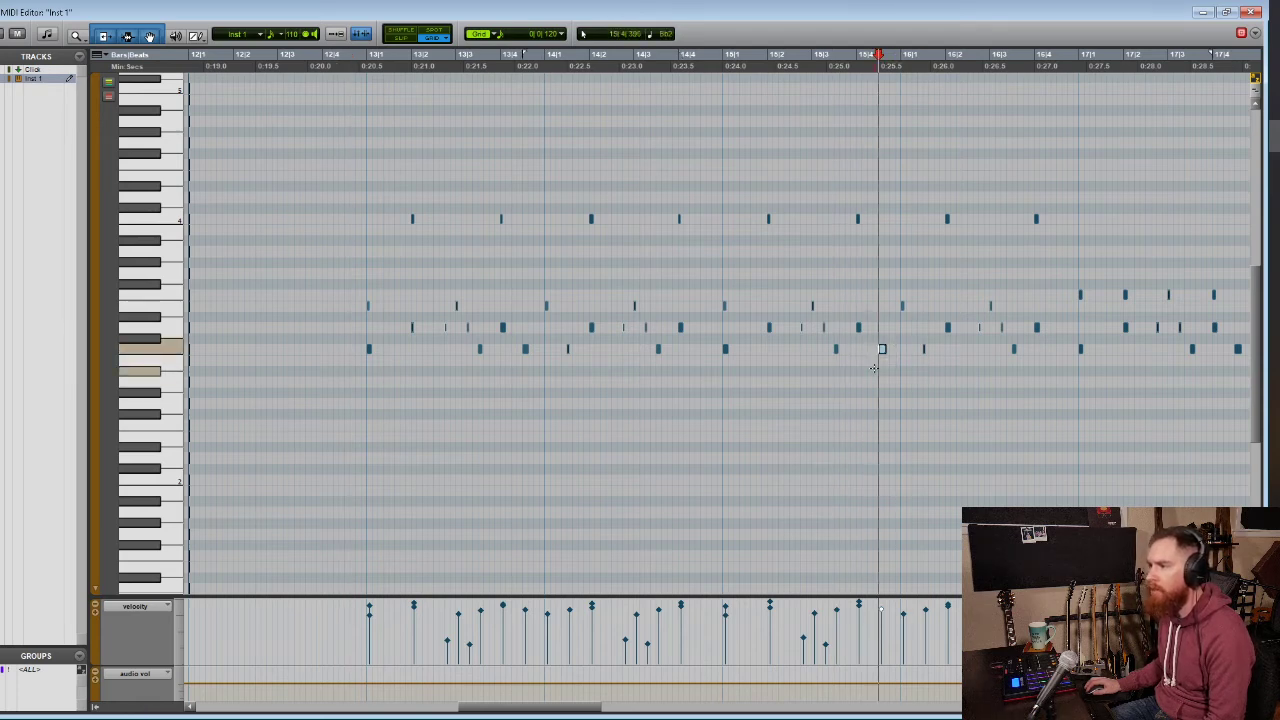
pyautogui.moveTo(551, 336); pyautogui.dragTo(521, 353)
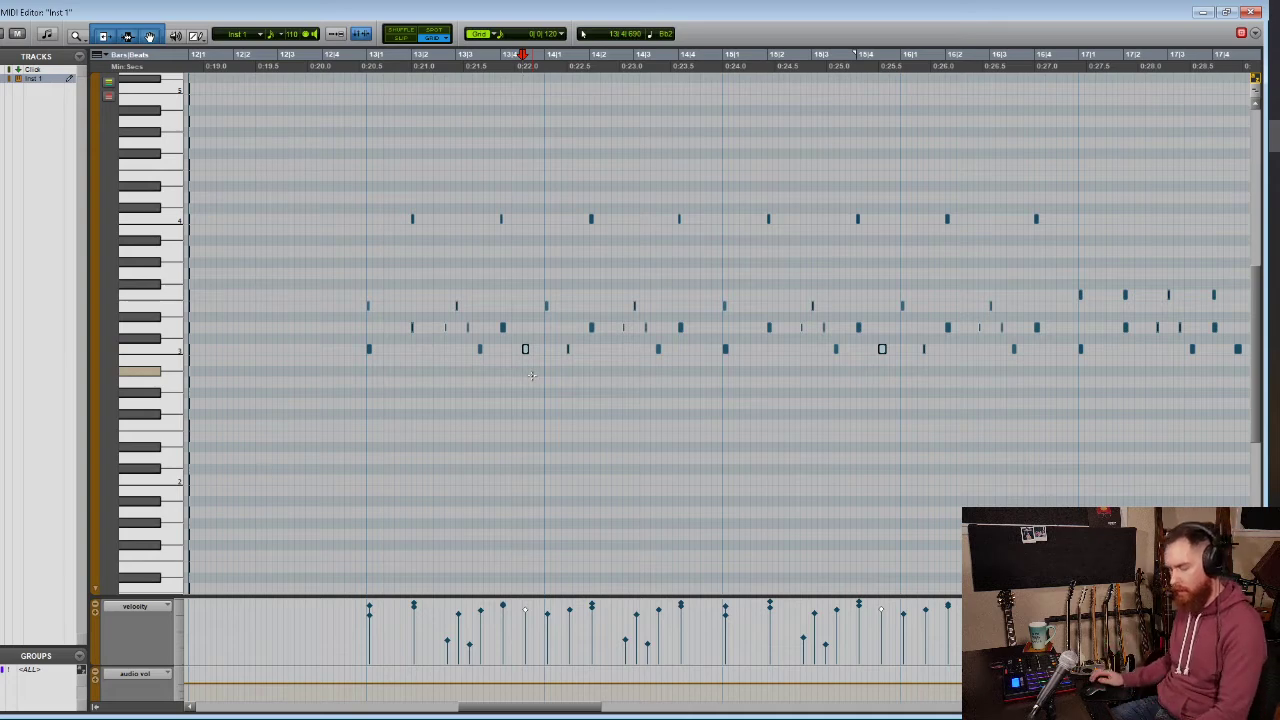
pyautogui.scroll(1, 531, 375)
pyautogui.click(462, 395)
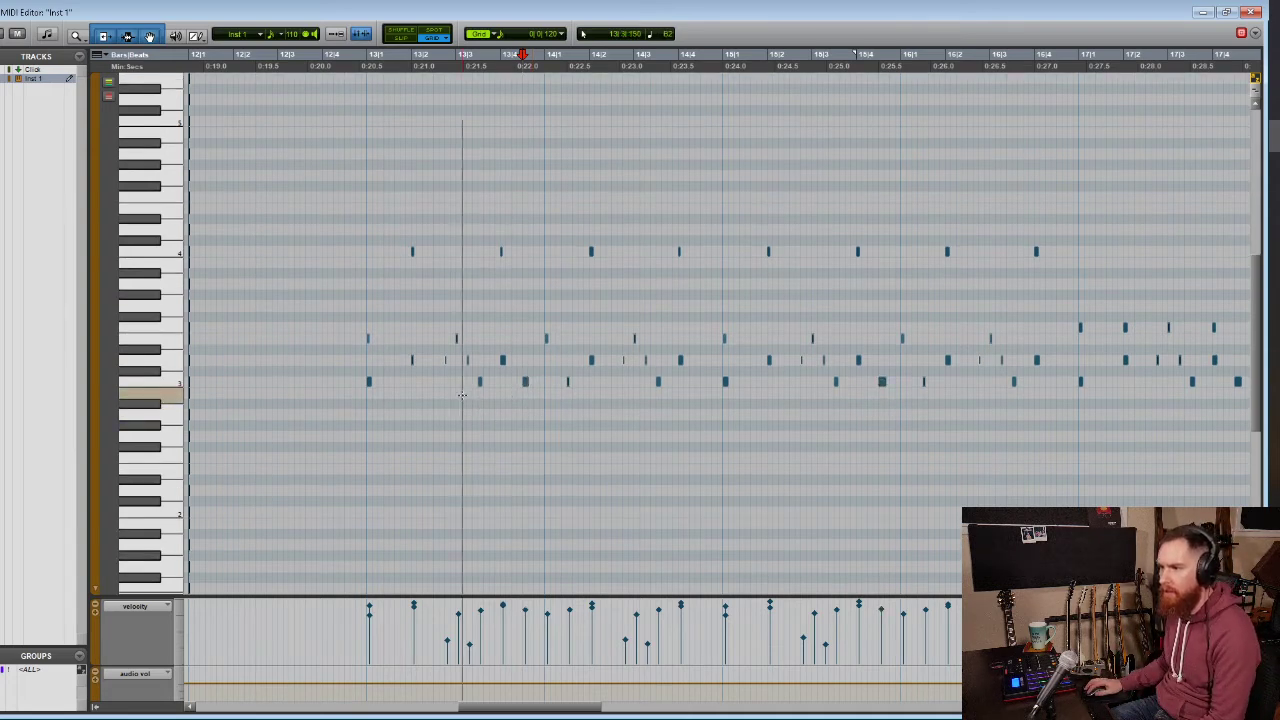
# Subtract 7 with a randomization of 2 from the velocity of the off-beat kick notes after beat 3 in bars 13 and 15, and audition the pattern
pyautogui.click(479, 381)
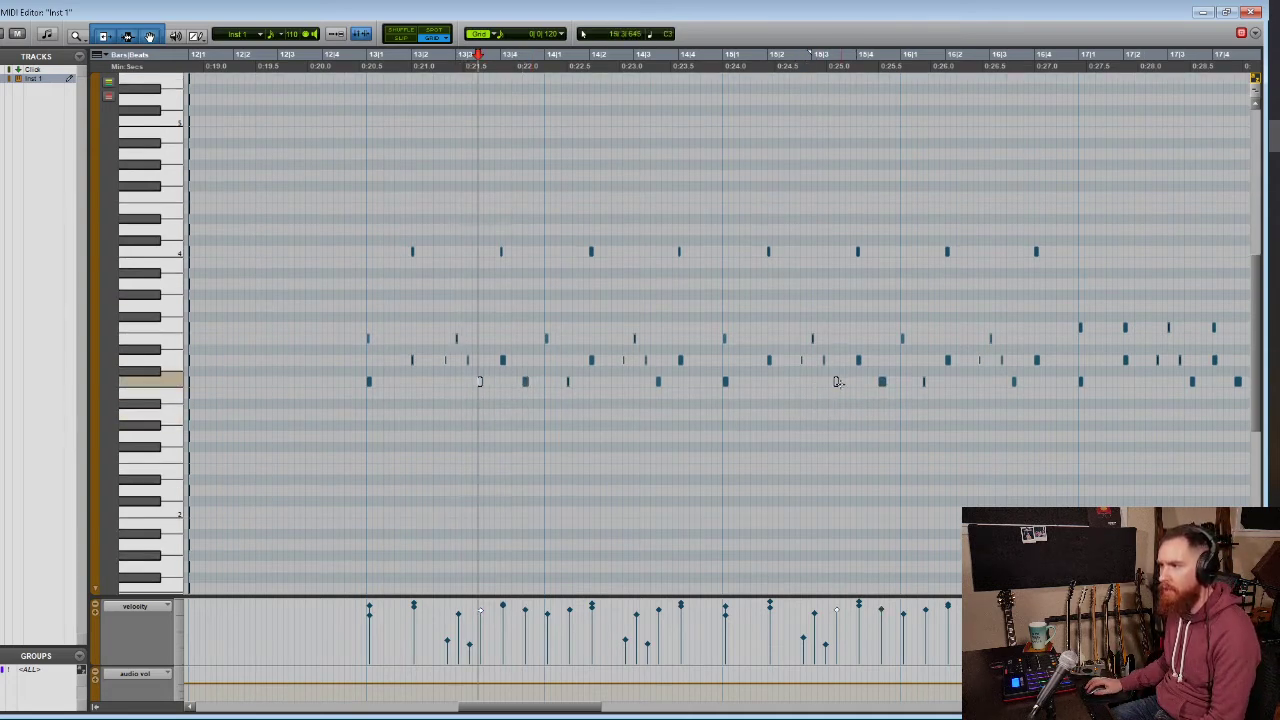
pyautogui.rightClick(838, 381)
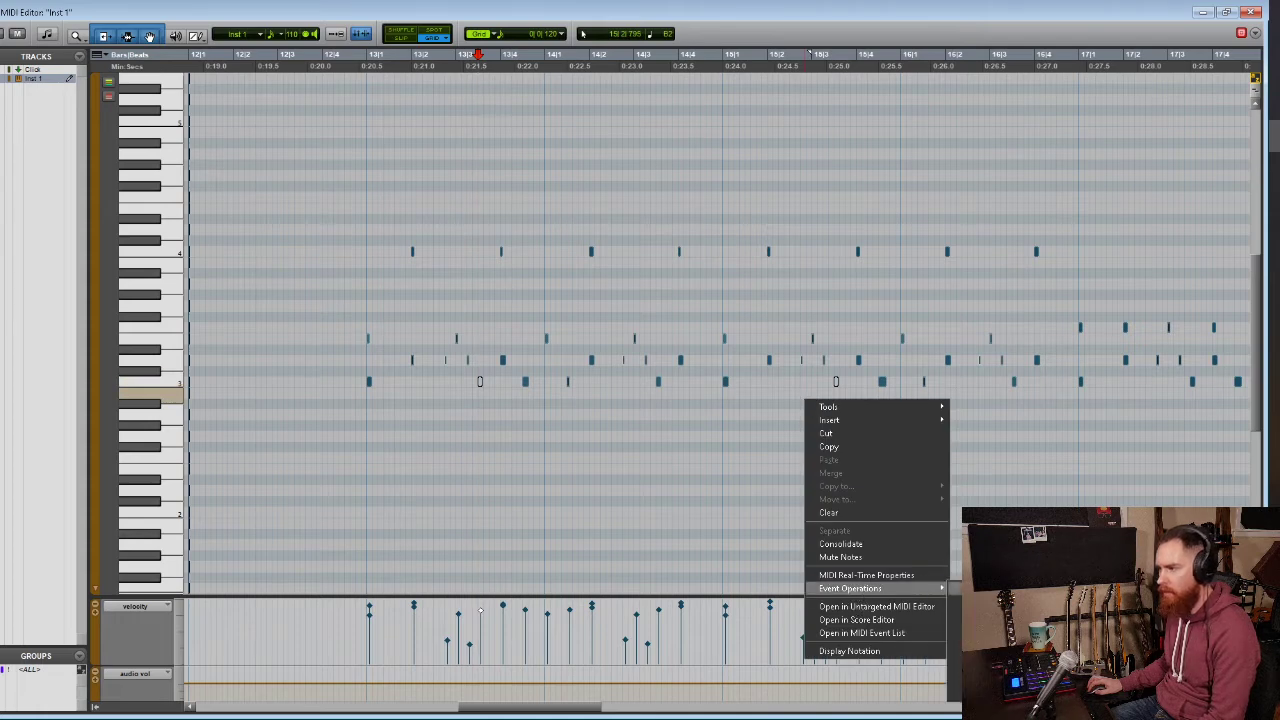
pyautogui.click(990, 602)
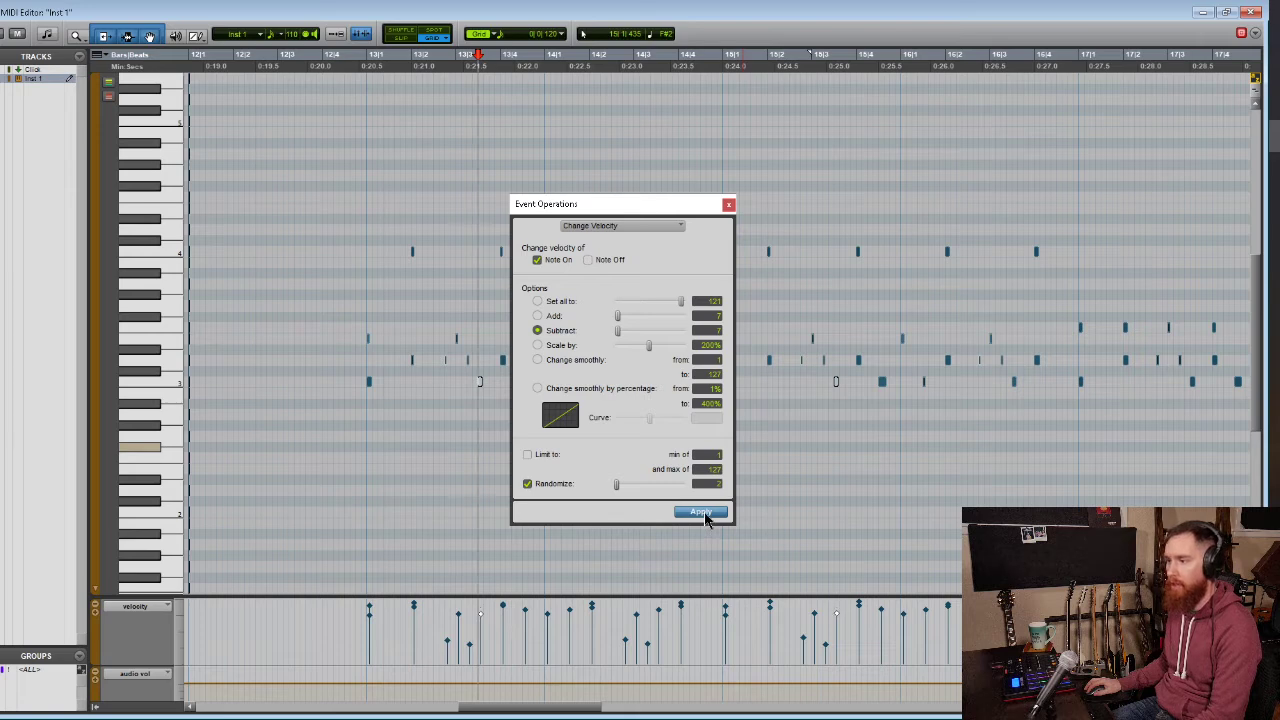
pyautogui.click(729, 205)
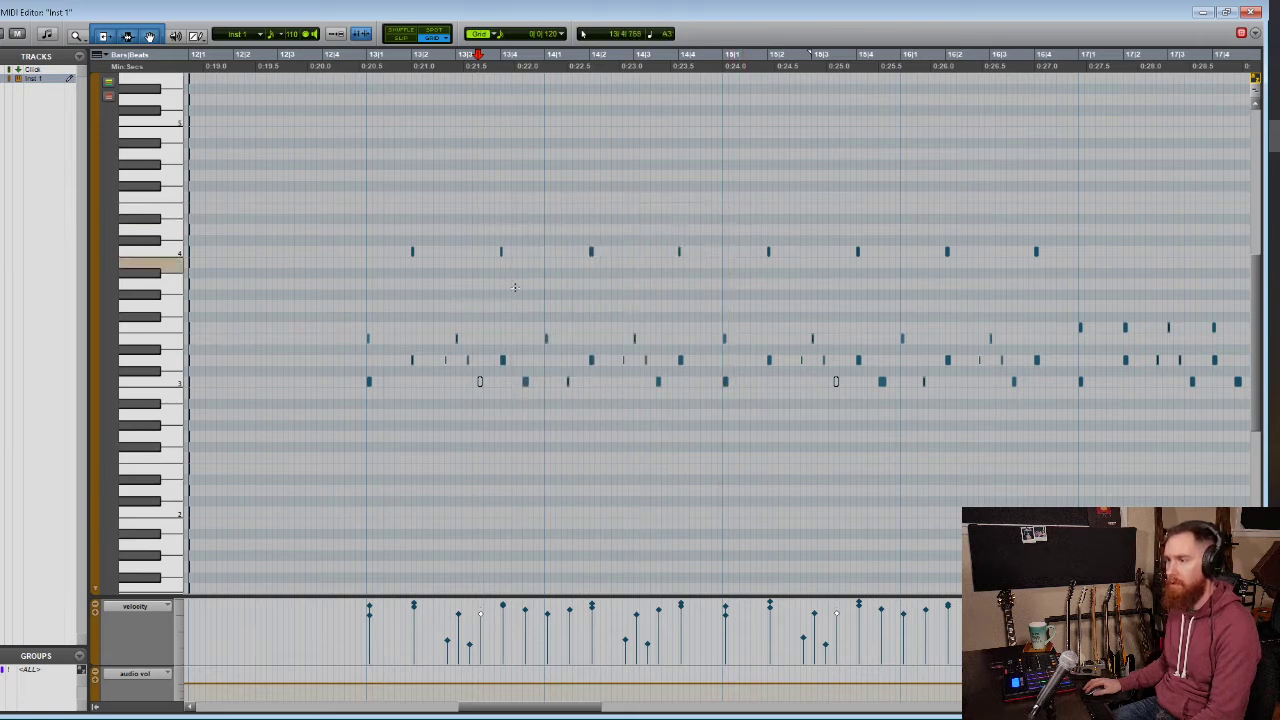
pyautogui.click(353, 289)
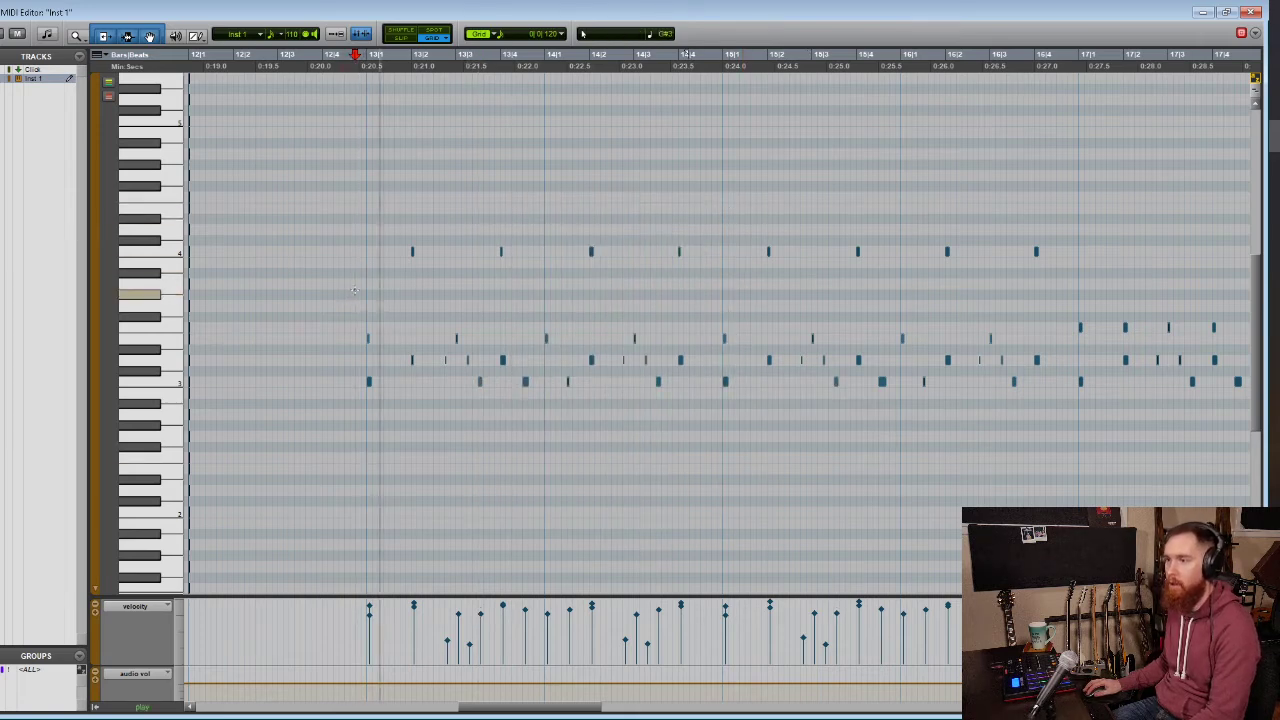
pyautogui.press('space')
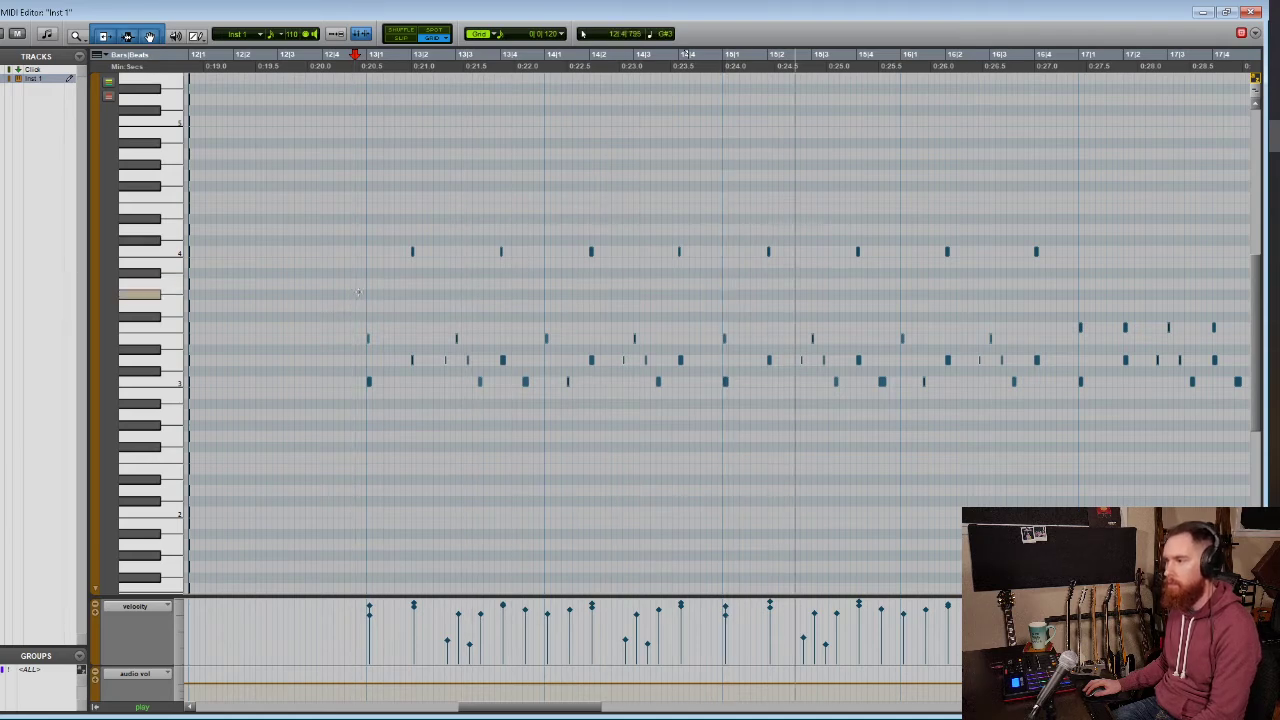
# Examine the notes and velocities across bars 13 to 20 and in the earlier drum passage in bars 2 to 10
pyautogui.hscroll(1, 377, 286)
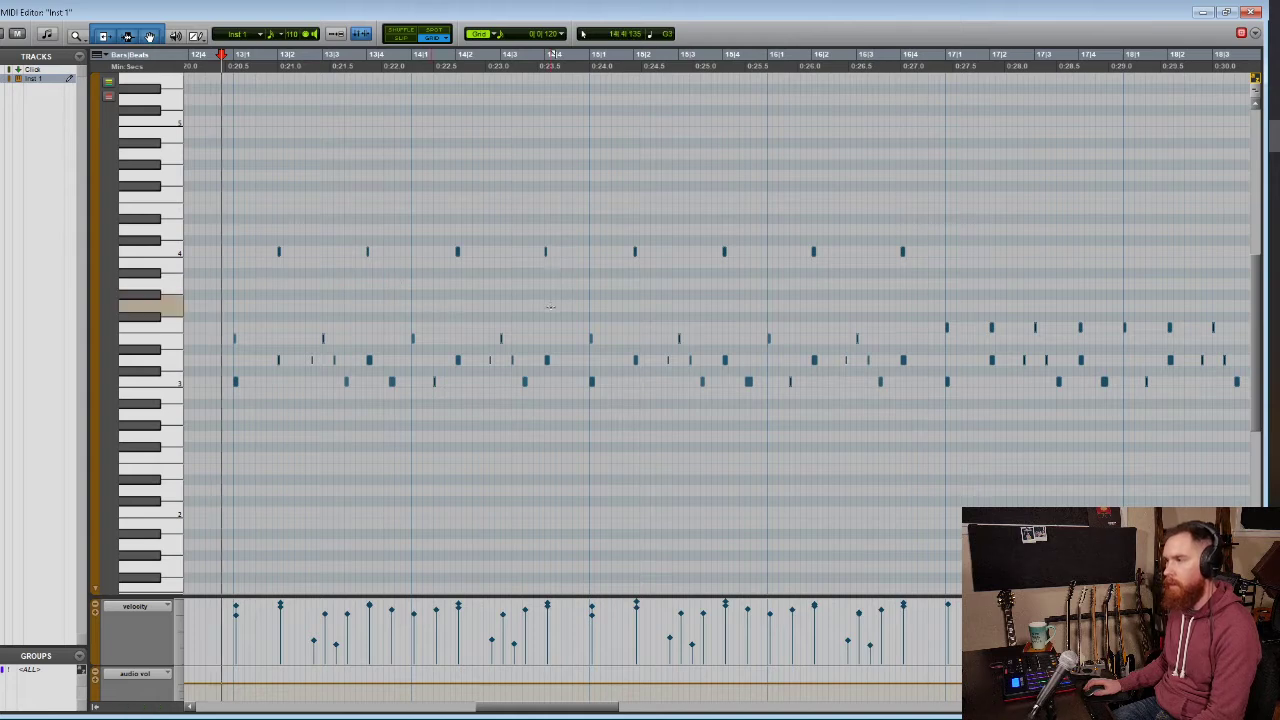
pyautogui.hscroll(-1, 400, 295)
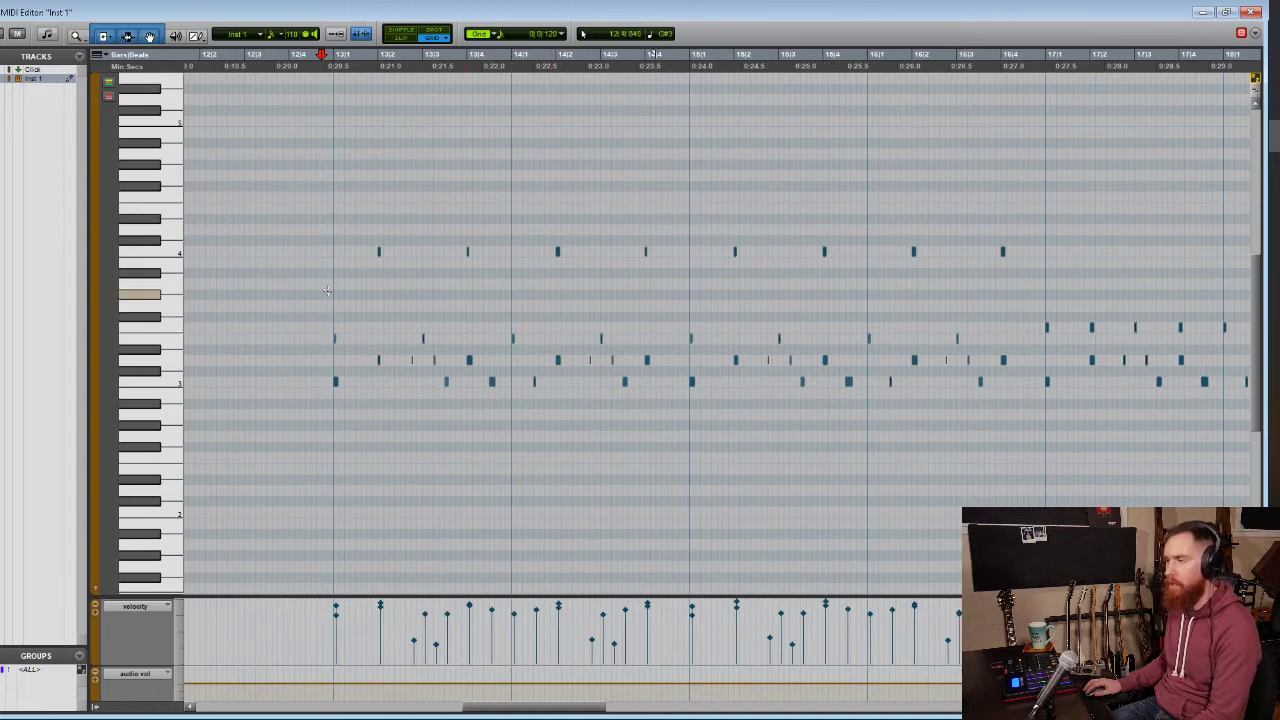
pyautogui.hscroll(1, 345, 306)
pyautogui.hscroll(2, 506, 309)
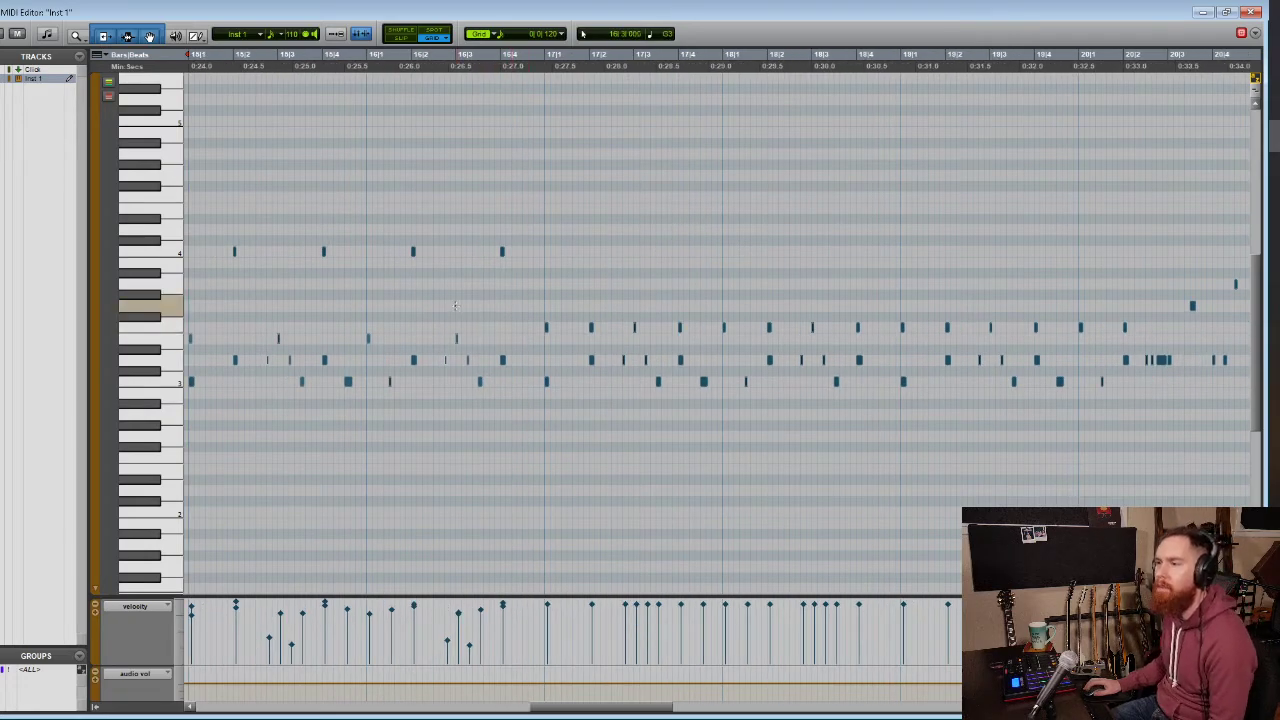
pyautogui.scroll(-3, 471, 297)
pyautogui.press('r')
pyautogui.hscroll(-6, 549, 380)
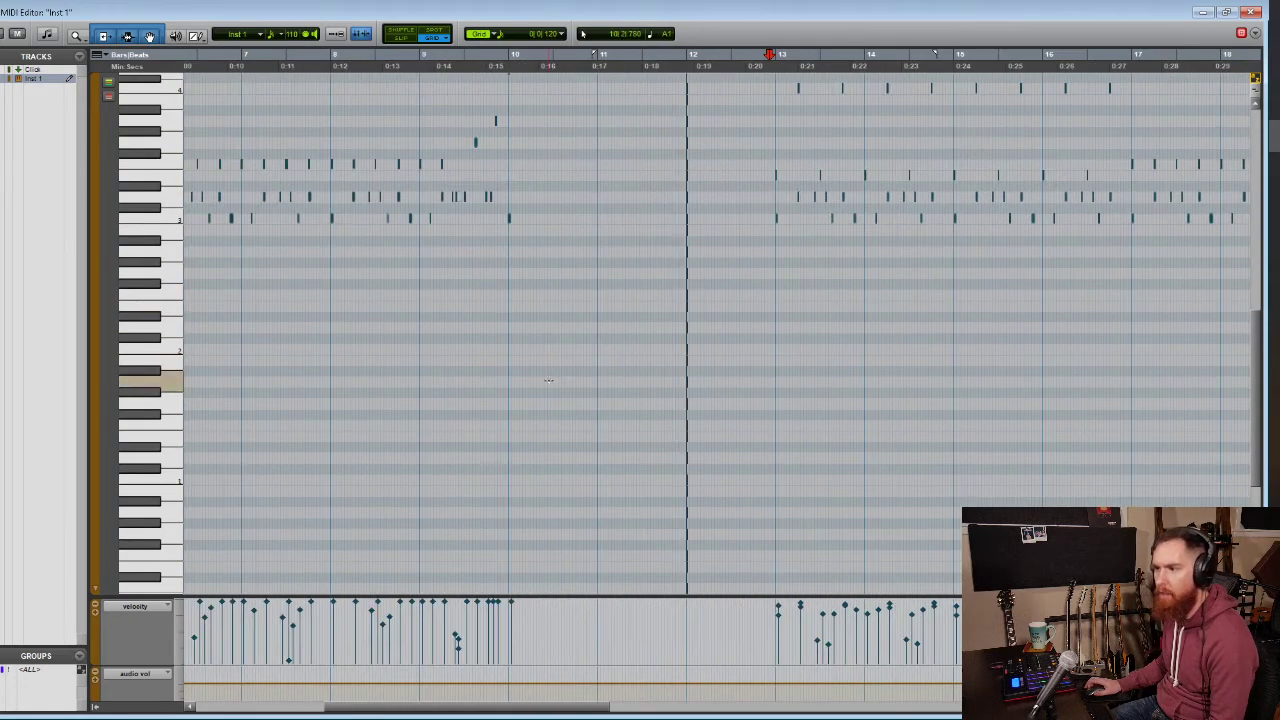
pyautogui.scroll(-3, 536, 376)
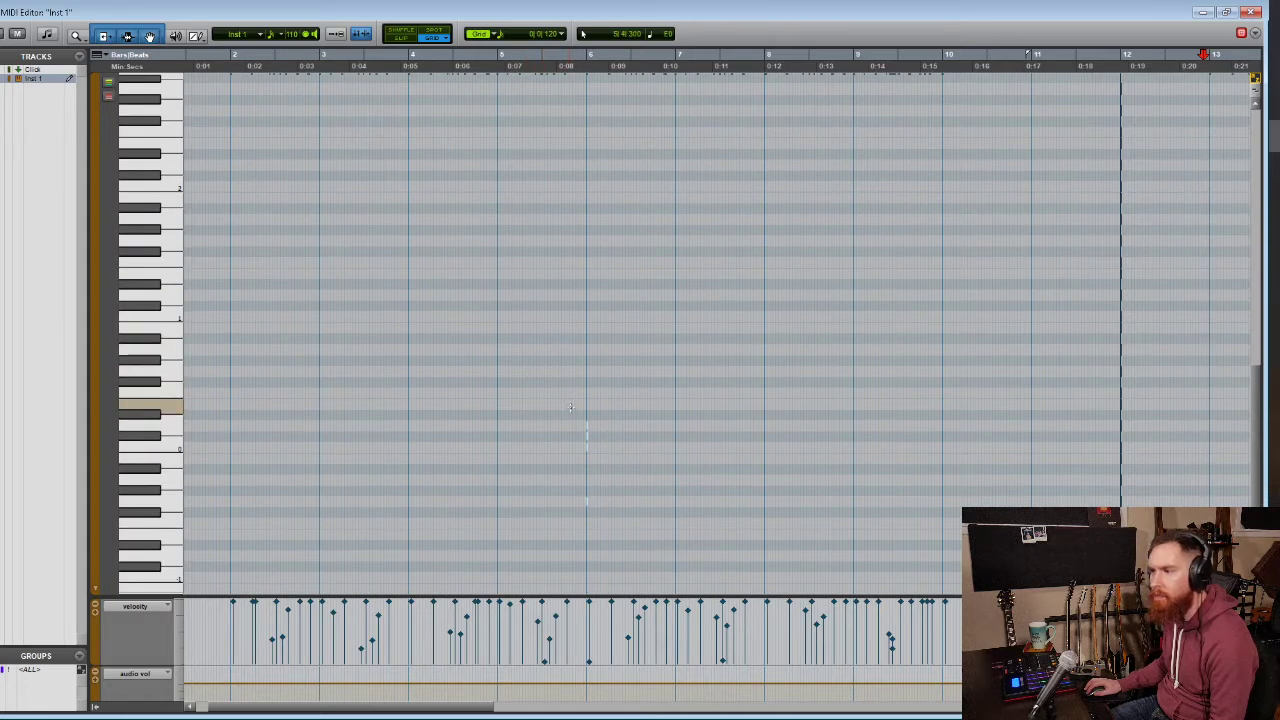
# Copy the four low notes from the start of bar 6 to the start of bar 17
pyautogui.click(576, 412)
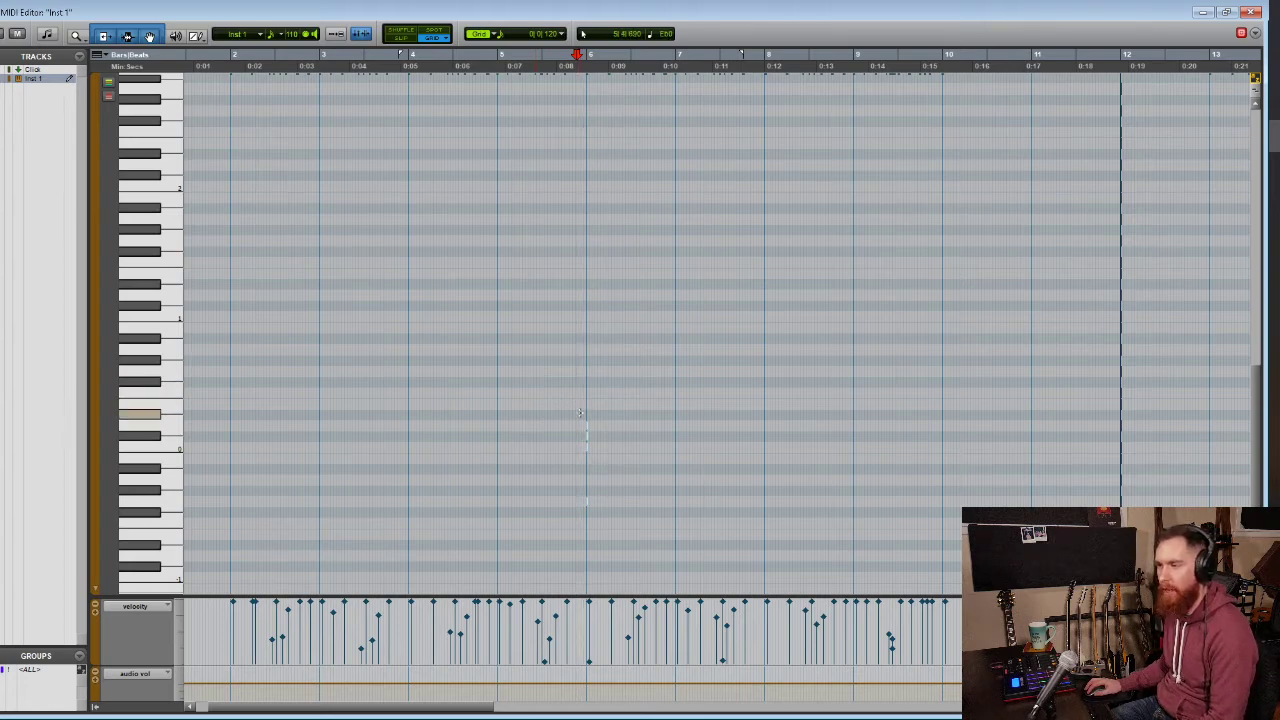
pyautogui.moveTo(576, 409); pyautogui.dragTo(621, 514)
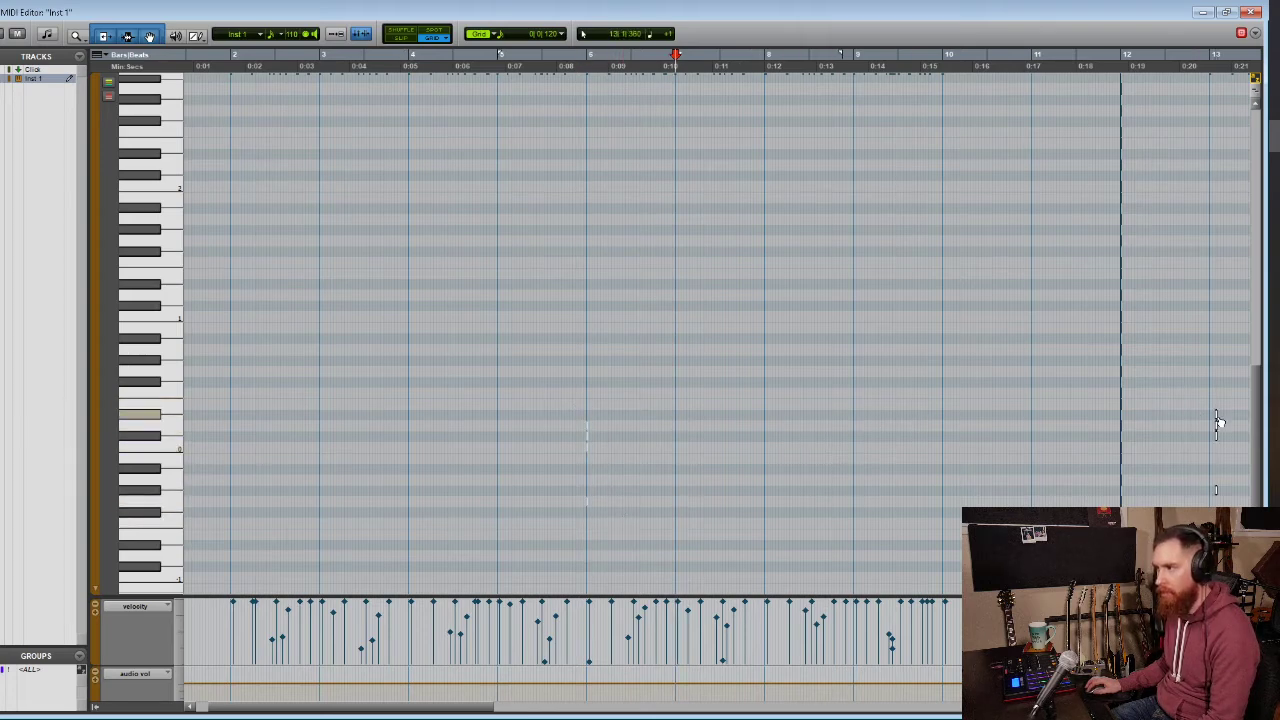
pyautogui.hscroll(5, 1219, 422)
pyautogui.hscroll(5, 1220, 432)
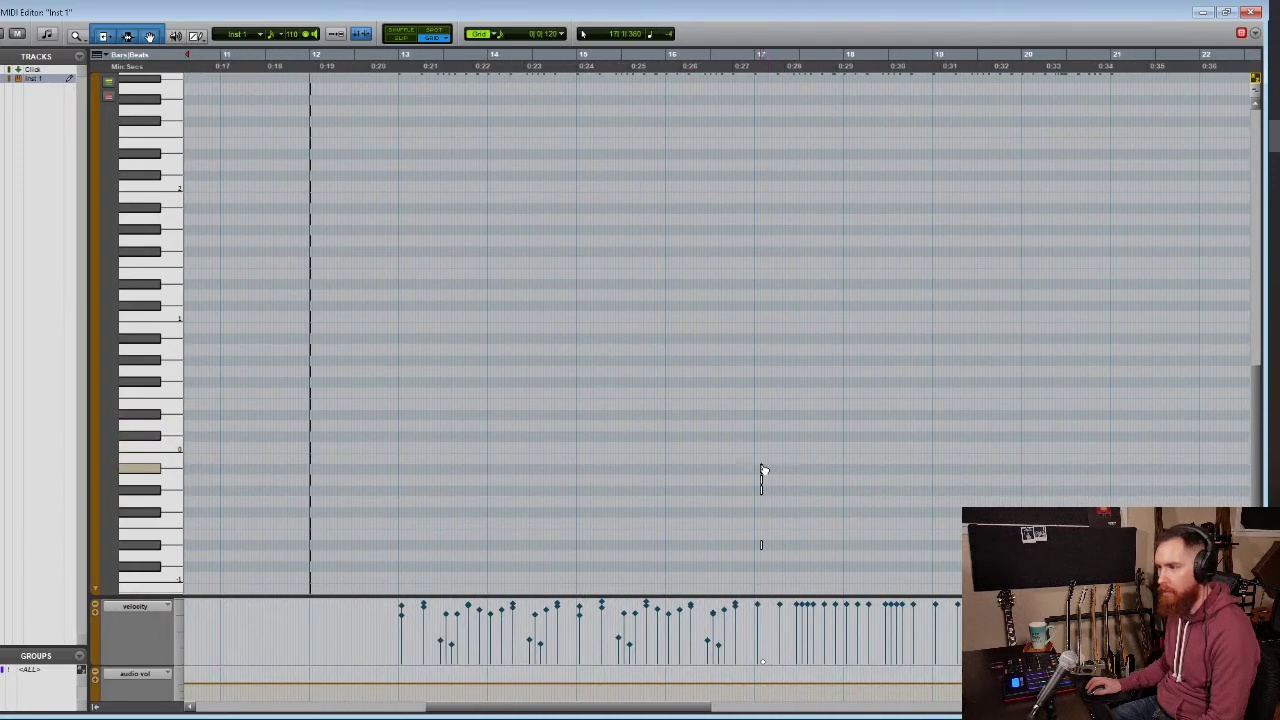
pyautogui.scroll(-1, 760, 470)
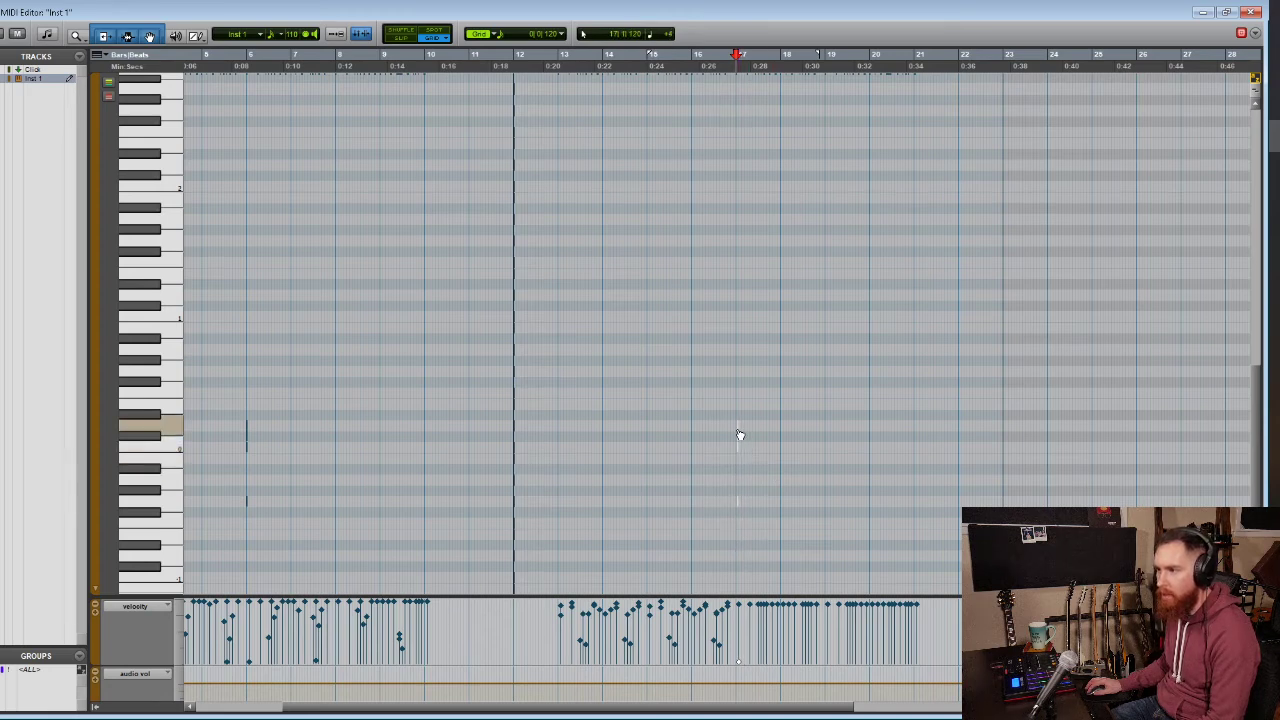
pyautogui.scroll(3, 740, 435)
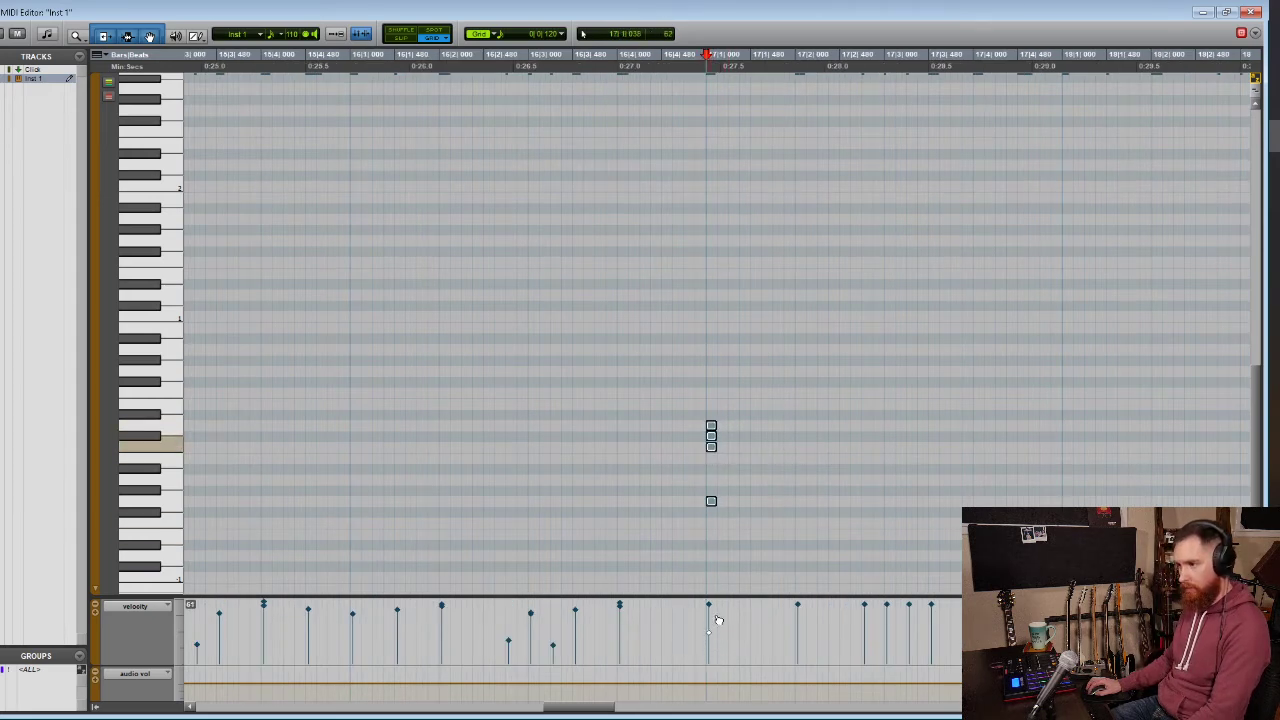
# Raise the velocity of the four low notes at the start of bar 17, and check the notes individually
pyautogui.moveTo(718, 620); pyautogui.dragTo(721, 604)
pyautogui.click(675, 510)
pyautogui.click(681, 399)
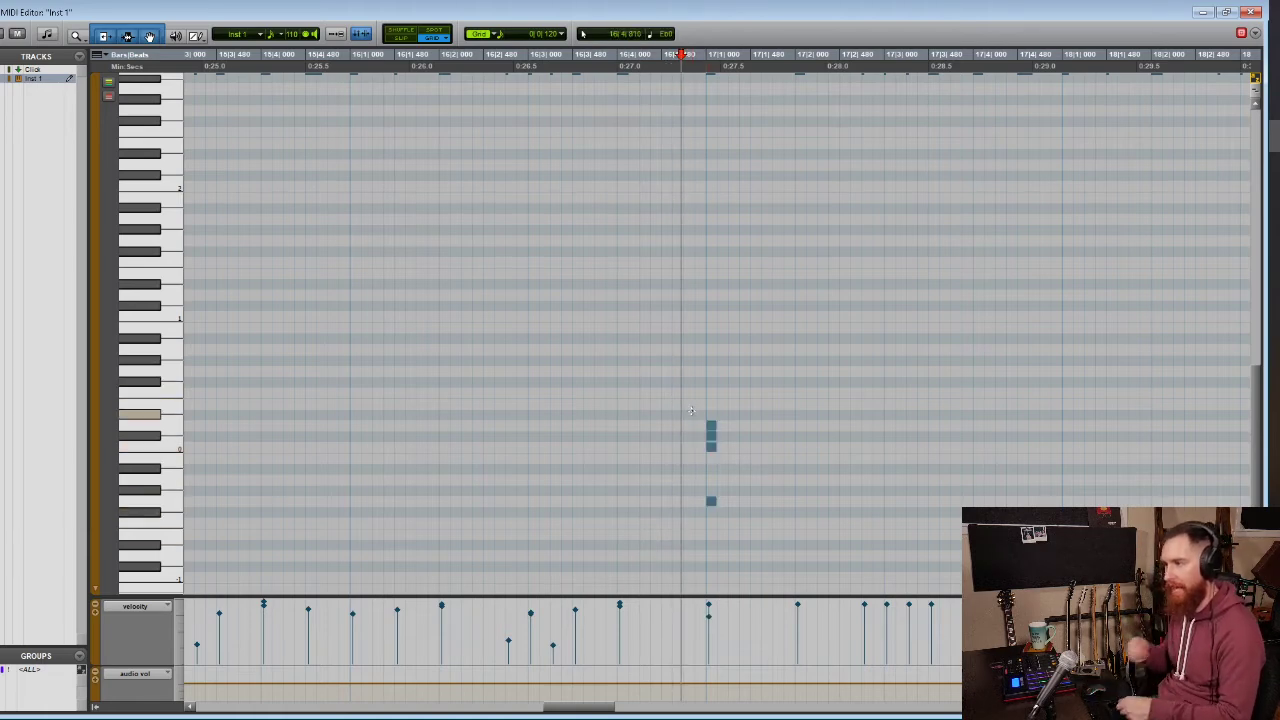
pyautogui.click(693, 410)
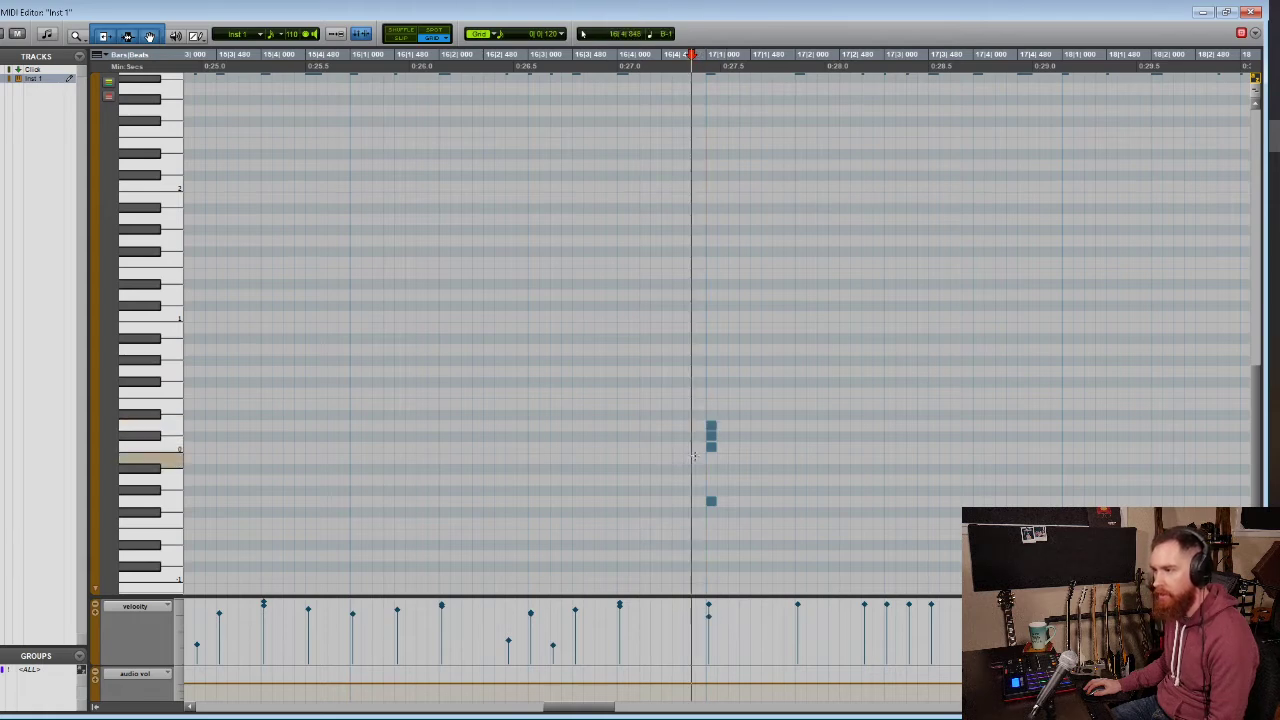
pyautogui.click(711, 446)
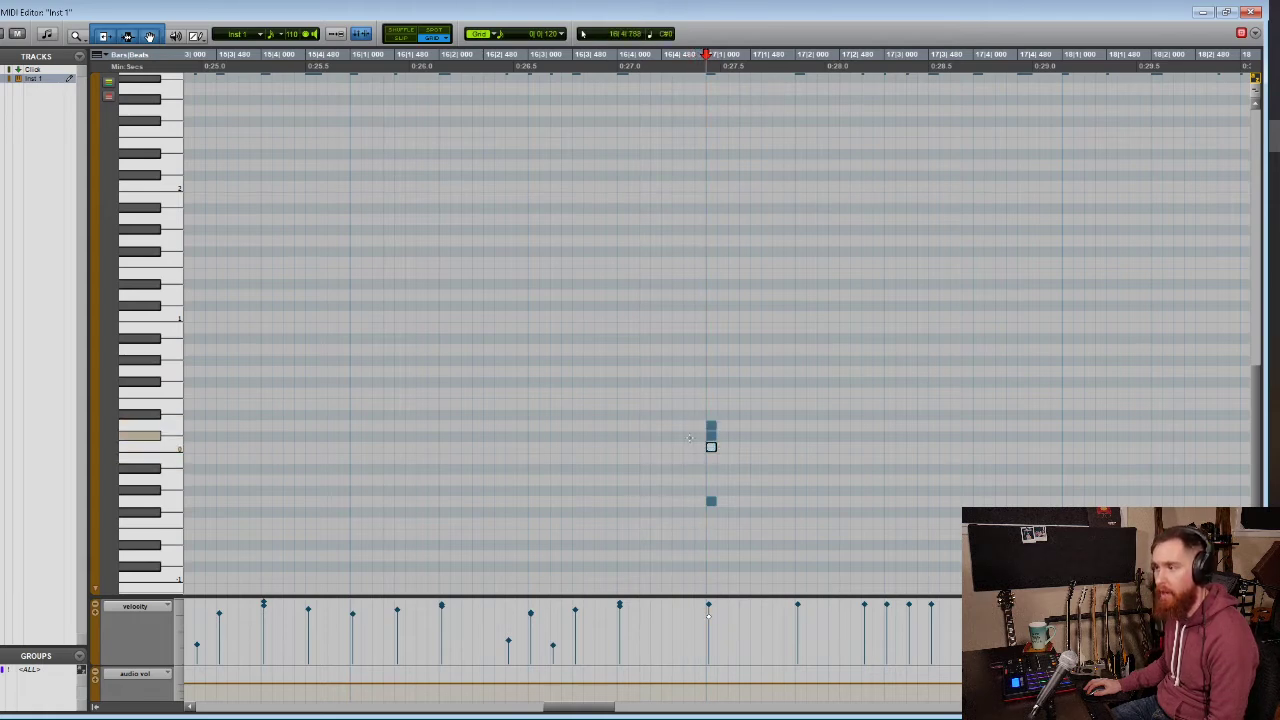
pyautogui.click(690, 437)
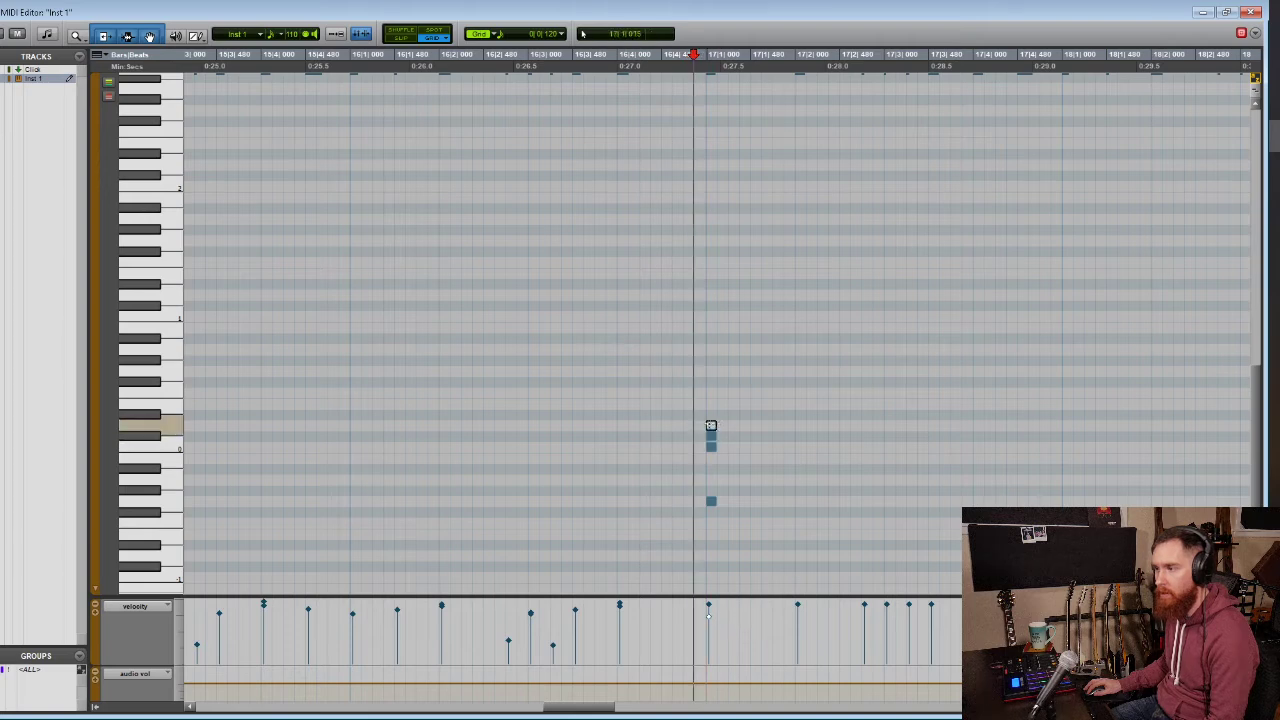
pyautogui.click(711, 426)
pyautogui.moveTo(693, 486); pyautogui.dragTo(727, 505)
pyautogui.click(728, 482)
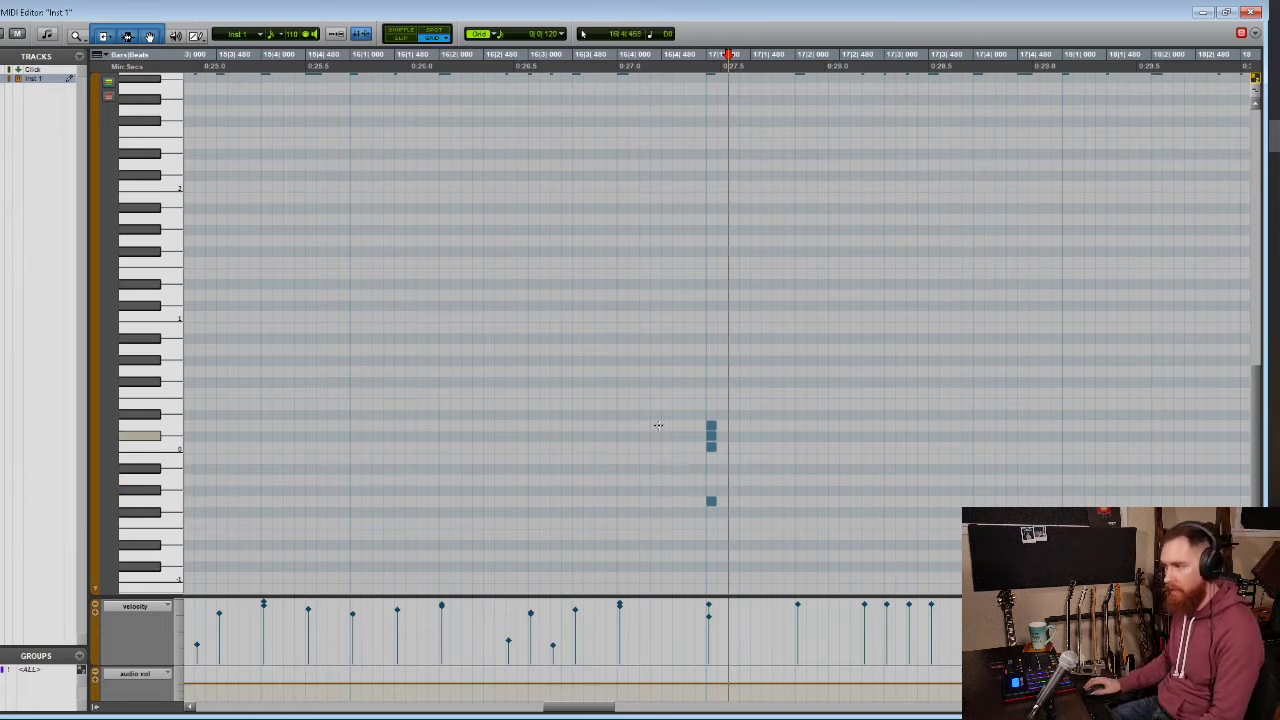
# Raise the velocities of all four low notes at the start of bar 17 together, close to the maximum
pyautogui.moveTo(690, 385); pyautogui.dragTo(763, 538)
pyautogui.click(666, 477)
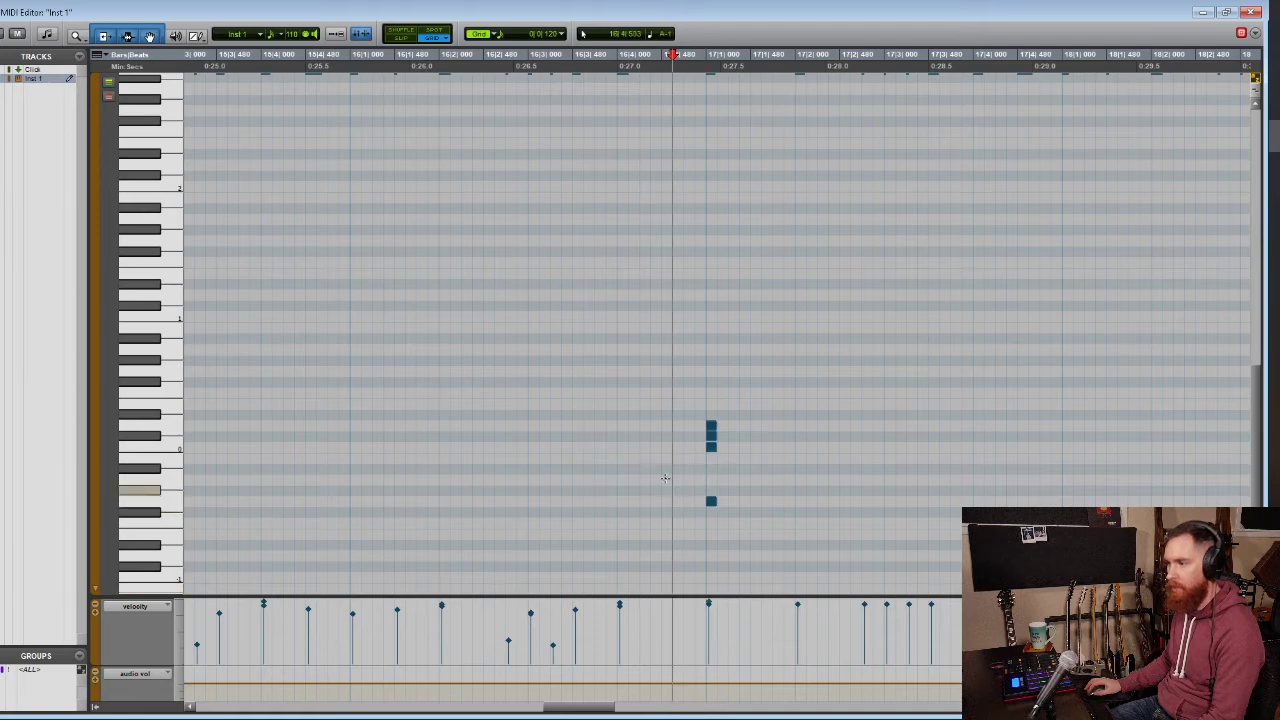
pyautogui.scroll(4, 664, 476)
pyautogui.scroll(-1, 662, 476)
pyautogui.scroll(-3, 662, 476)
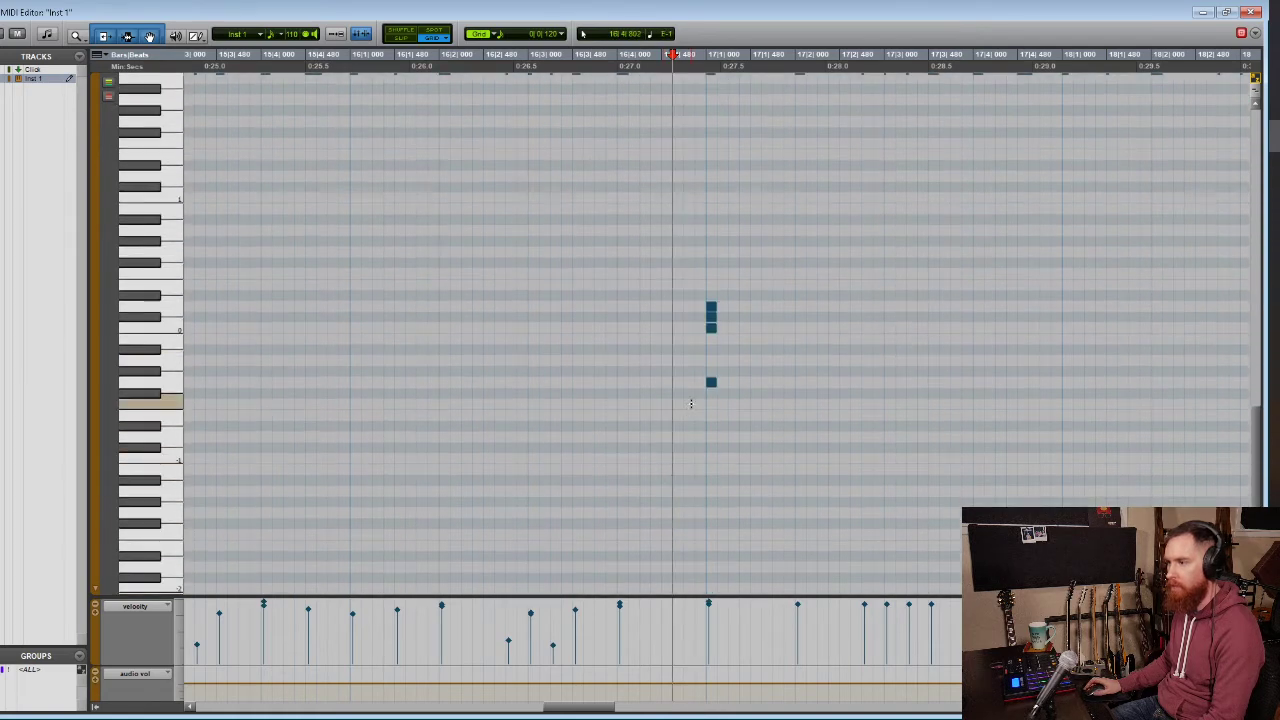
pyautogui.scroll(1, 688, 400)
pyautogui.moveTo(679, 298); pyautogui.dragTo(741, 445)
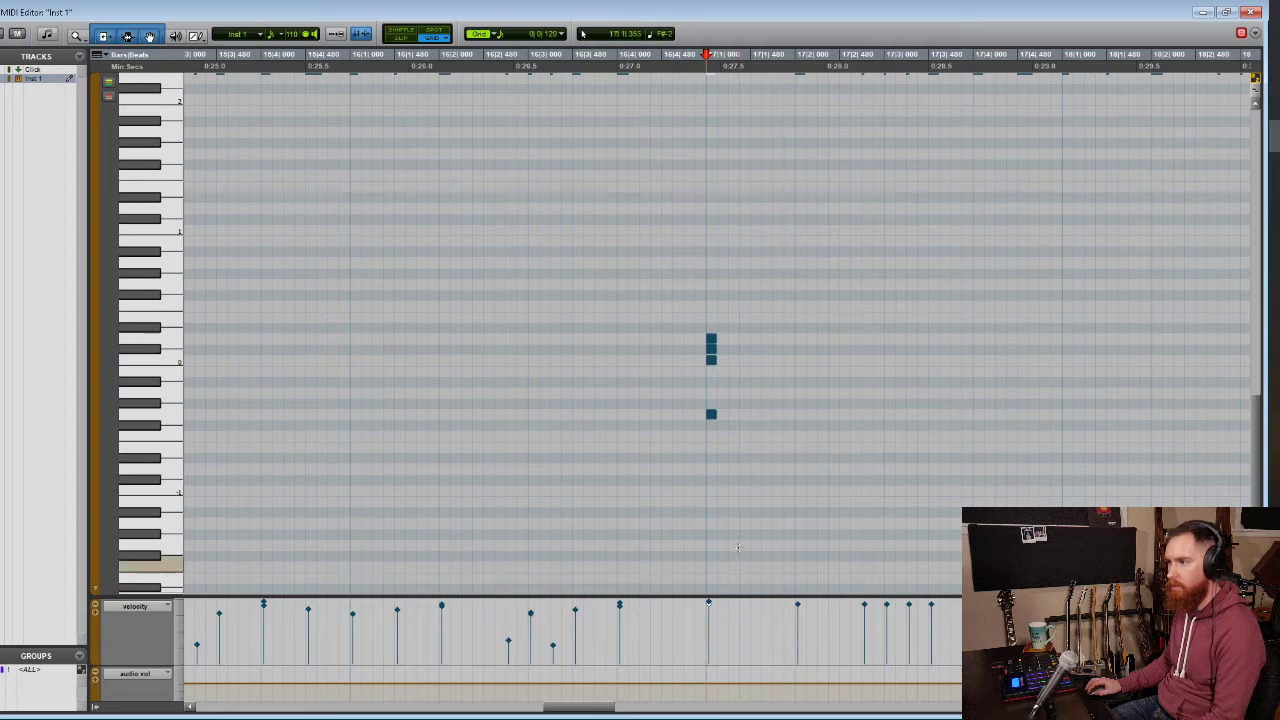
# Drop the velocity of the four low notes at the start of bar 17 to the bottom of the range
pyautogui.scroll(4, 674, 480)
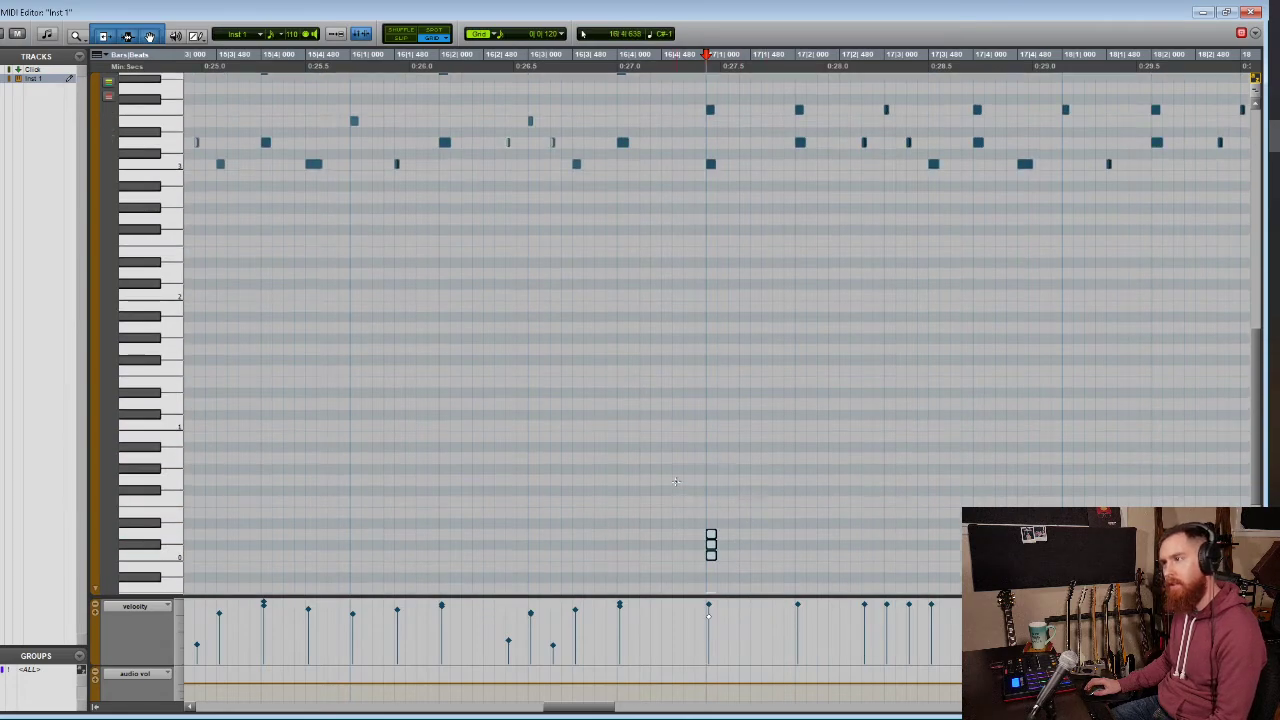
pyautogui.scroll(5, 676, 482)
pyautogui.scroll(-7, 676, 482)
pyautogui.click(669, 406)
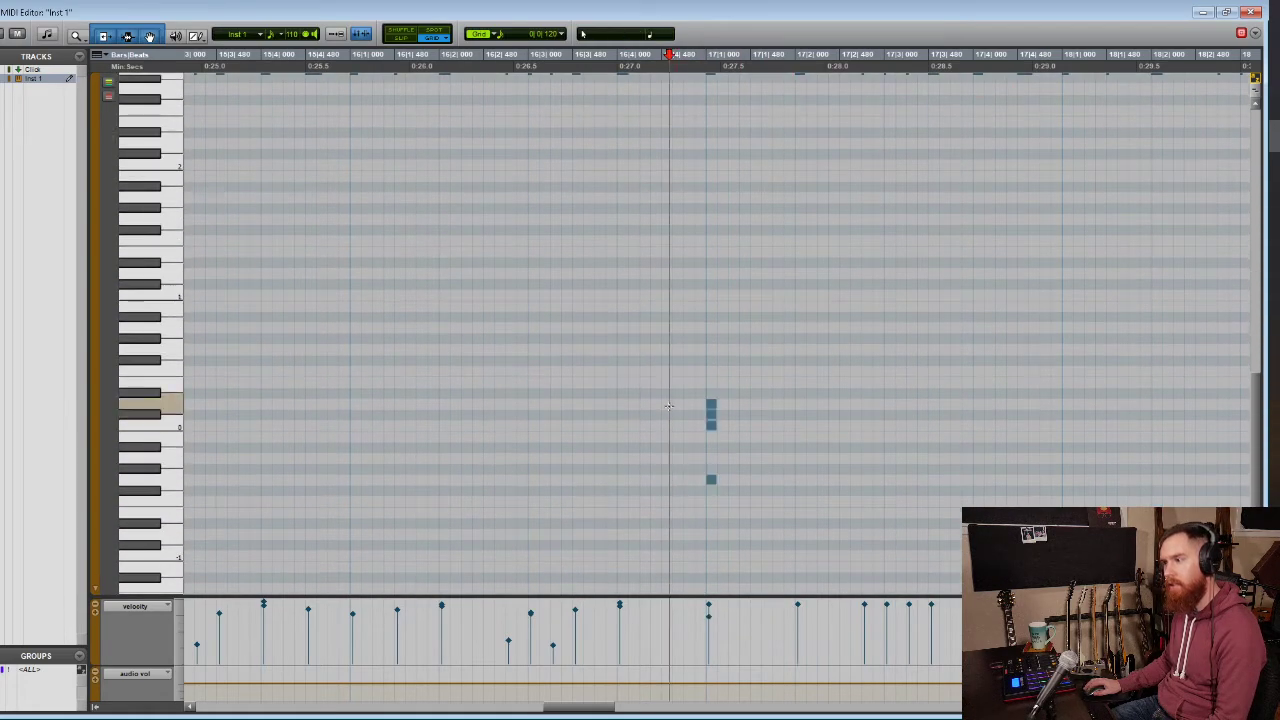
pyautogui.moveTo(676, 373); pyautogui.dragTo(752, 522)
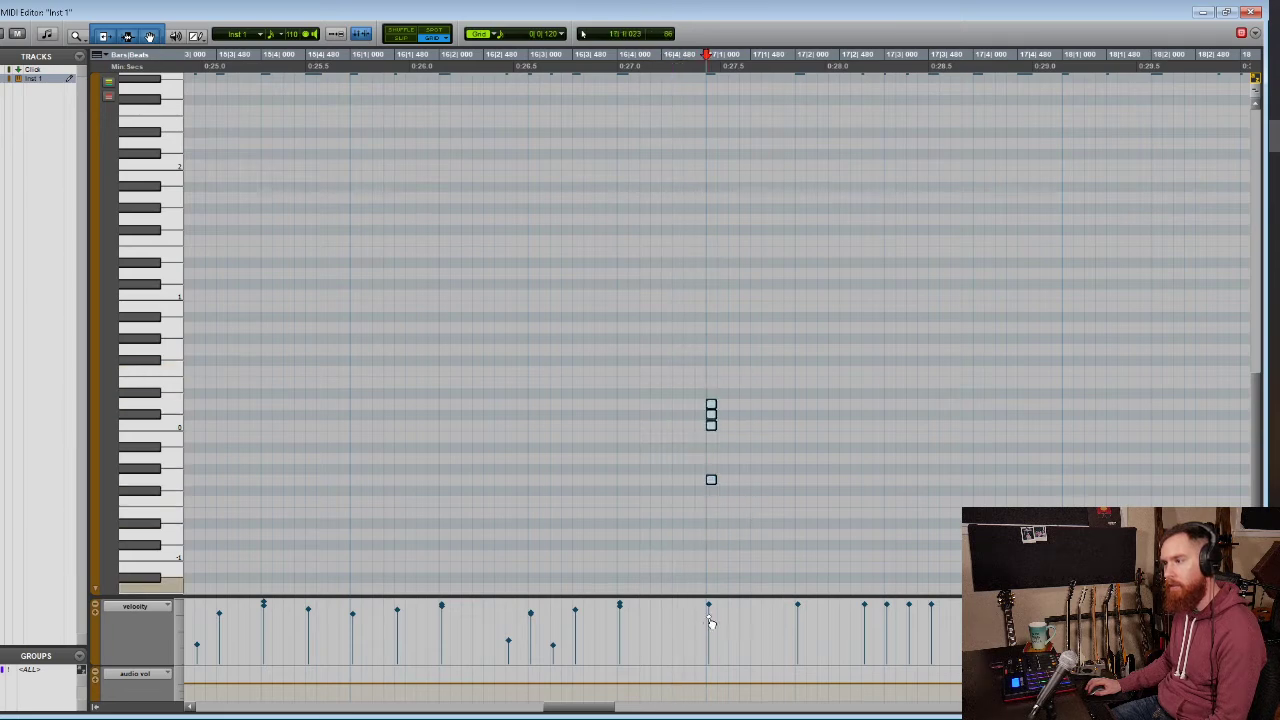
pyautogui.click(710, 622)
pyautogui.click(657, 477)
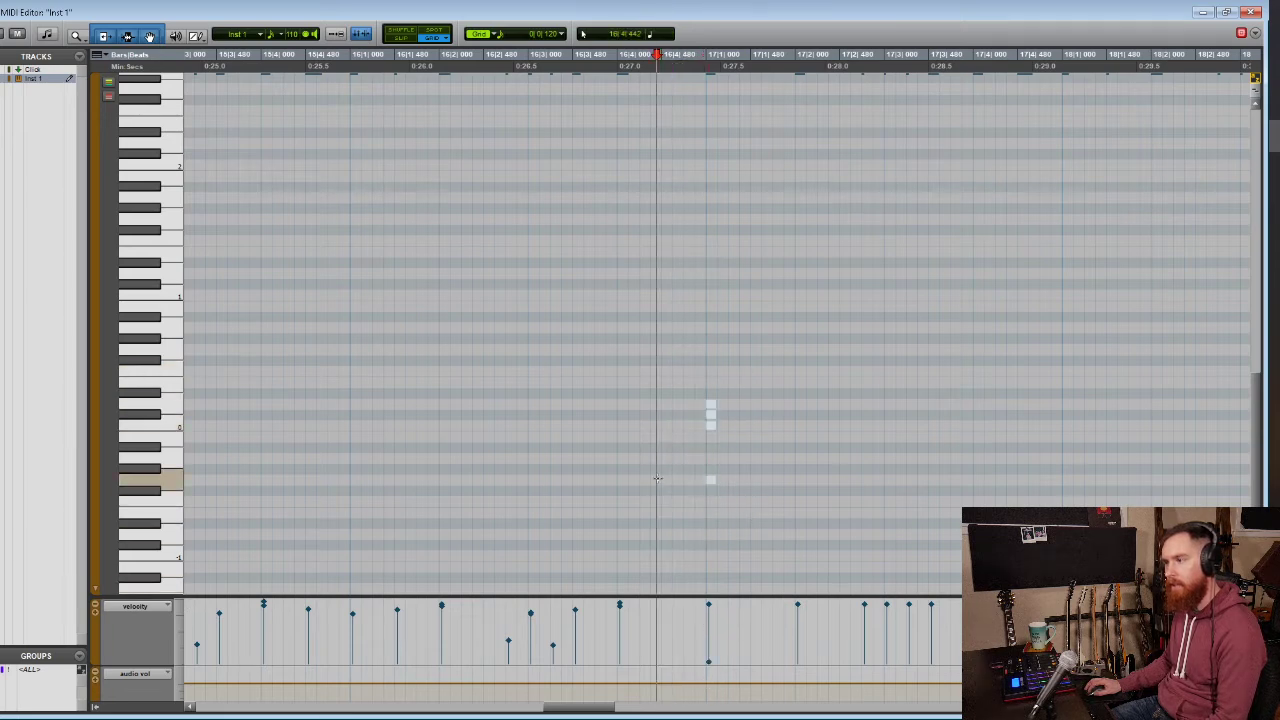
# Play the drum pattern from just before bar 13
pyautogui.scroll(5, 657, 477)
pyautogui.scroll(-1, 550, 360)
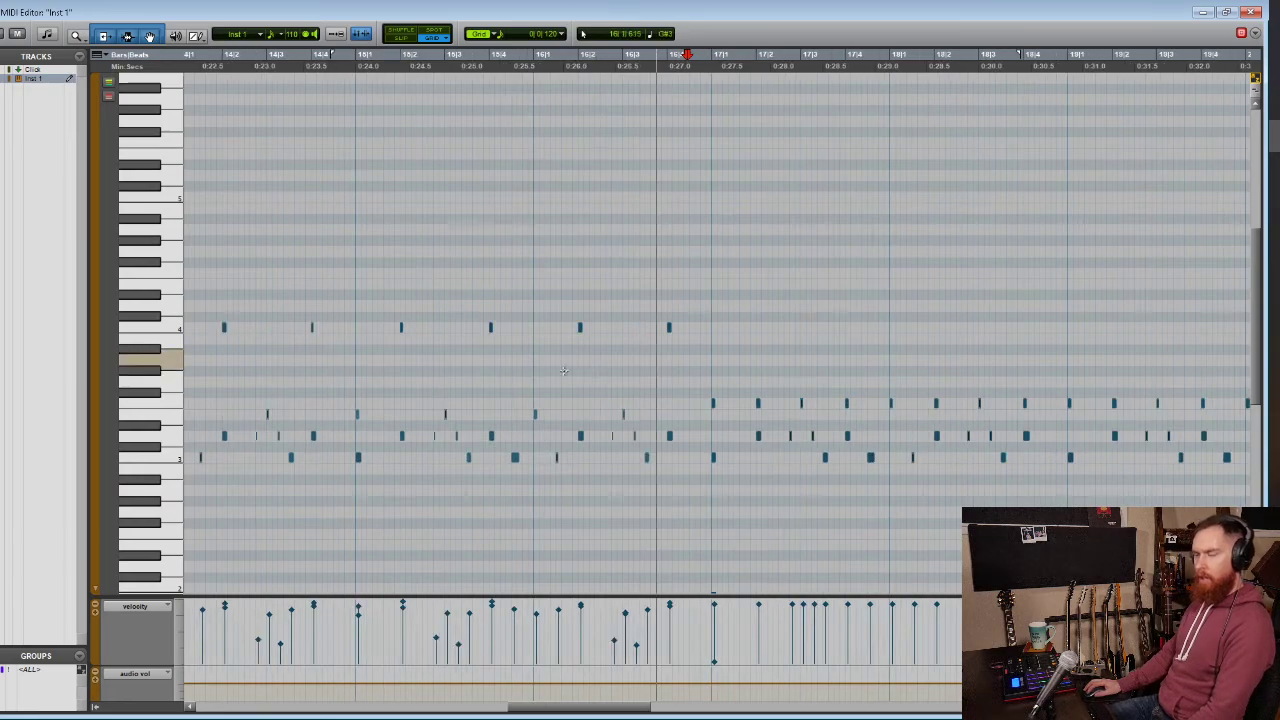
pyautogui.hscroll(-2, 600, 377)
pyautogui.click(447, 346)
pyautogui.press('space')
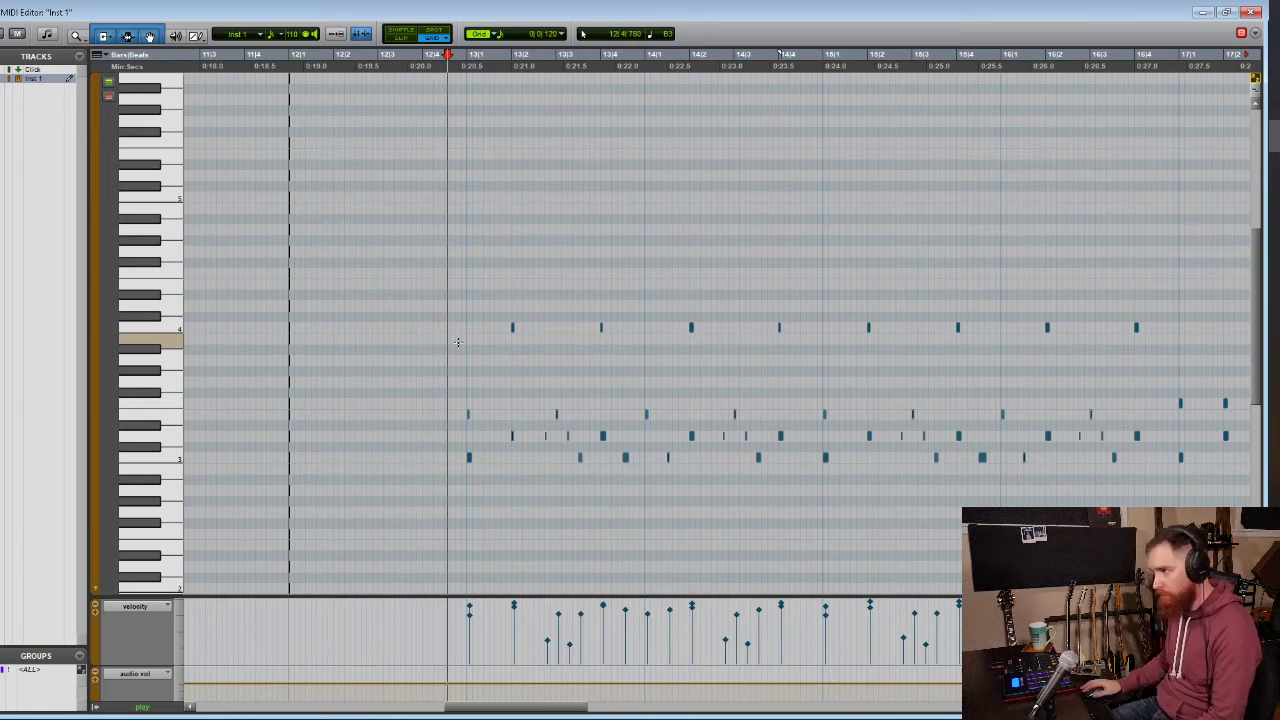
# Select the snare ghost notes in bars 17 to 19 without the main hits, and lower their velocities to the level of the earlier ghost notes
pyautogui.hscroll(3, 361, 400)
pyautogui.hscroll(10, 361, 402)
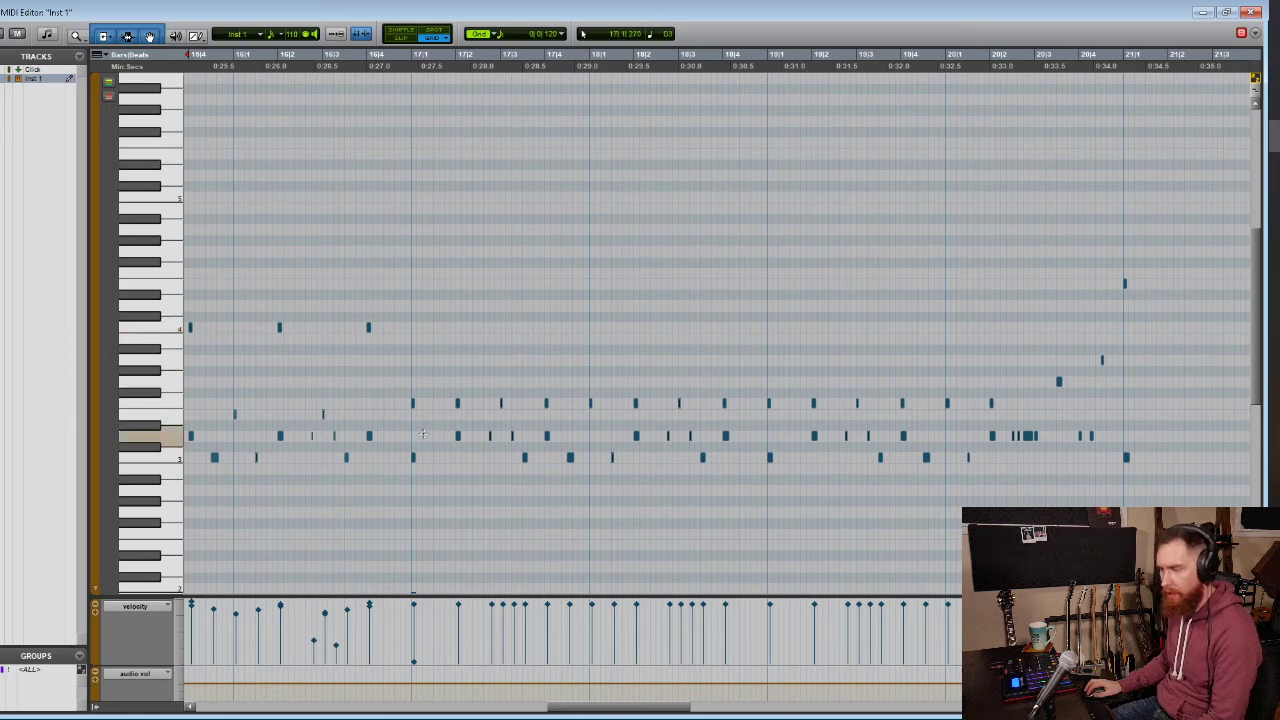
pyautogui.moveTo(428, 434); pyautogui.dragTo(996, 447)
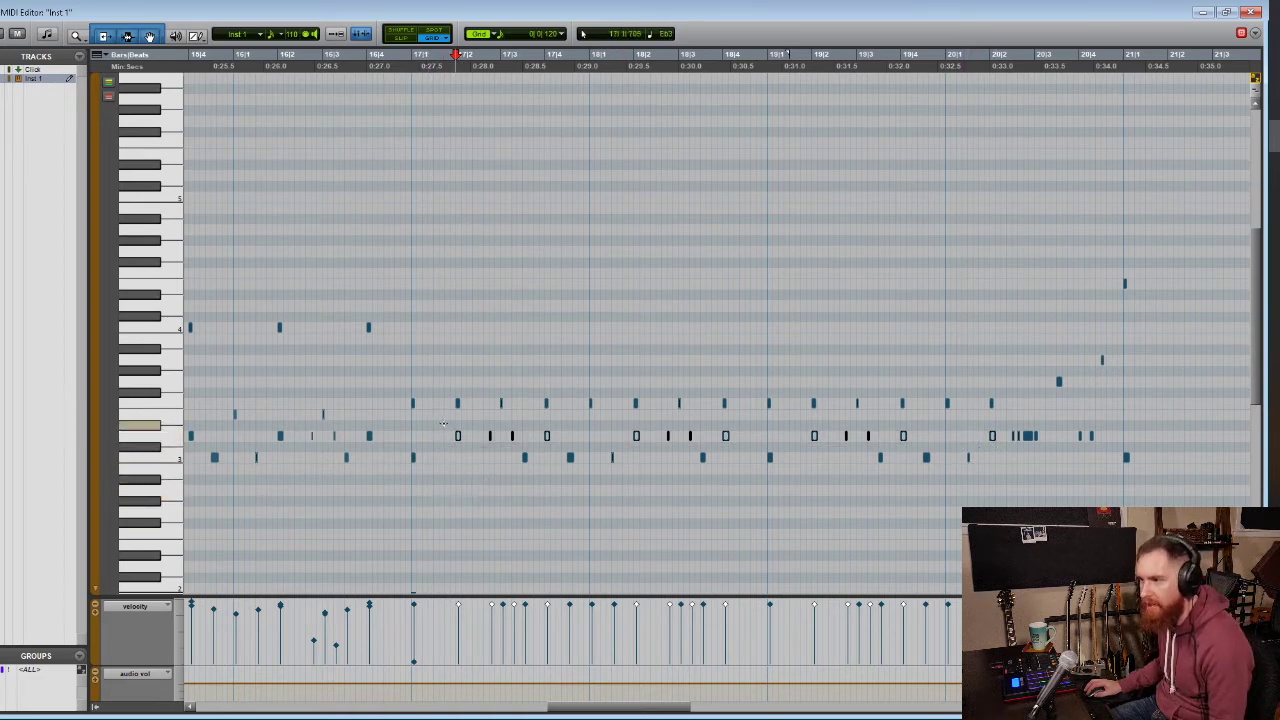
pyautogui.moveTo(442, 428); pyautogui.dragTo(736, 428)
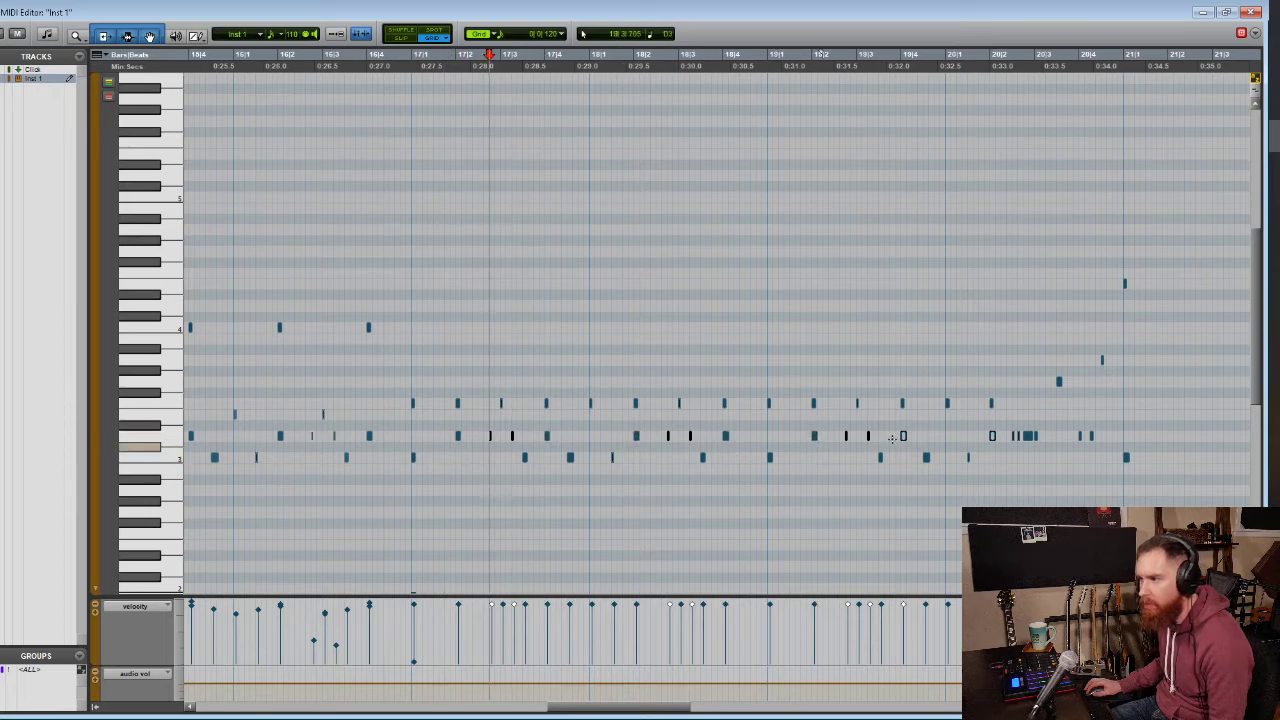
pyautogui.moveTo(806, 446); pyautogui.dragTo(826, 428)
pyautogui.moveTo(897, 428); pyautogui.dragTo(913, 443)
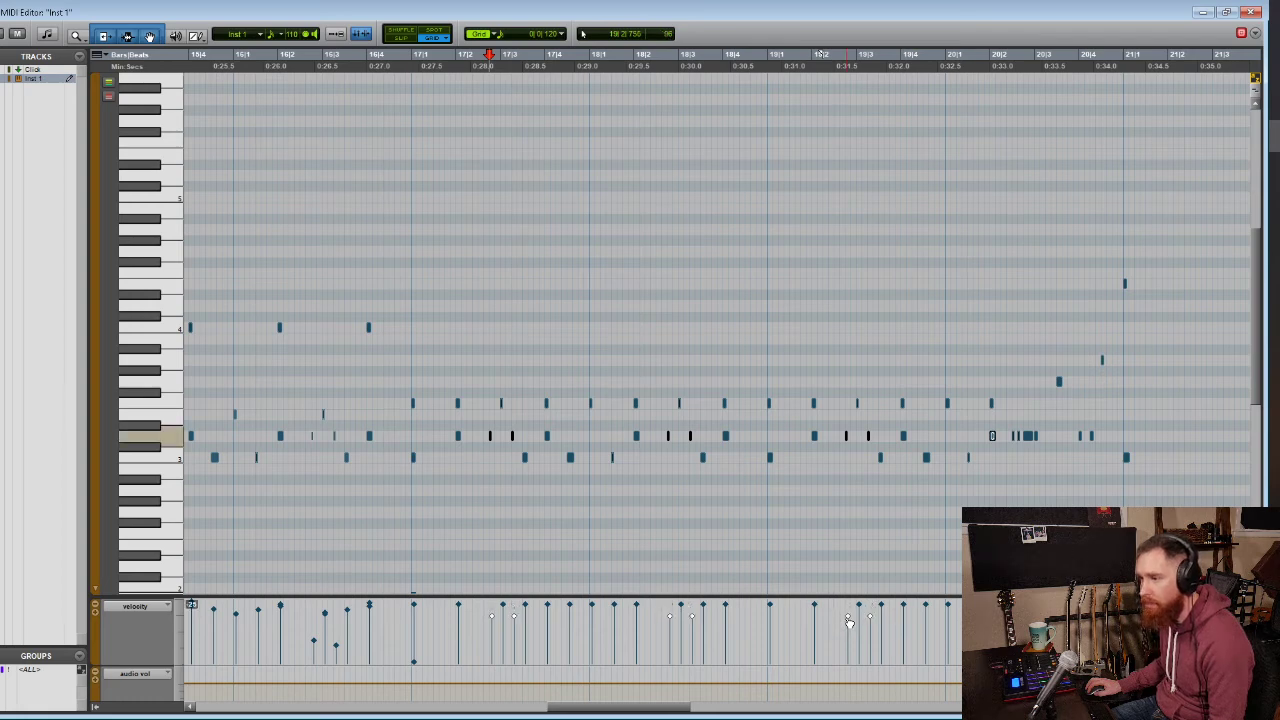
pyautogui.hscroll(-5, 846, 638)
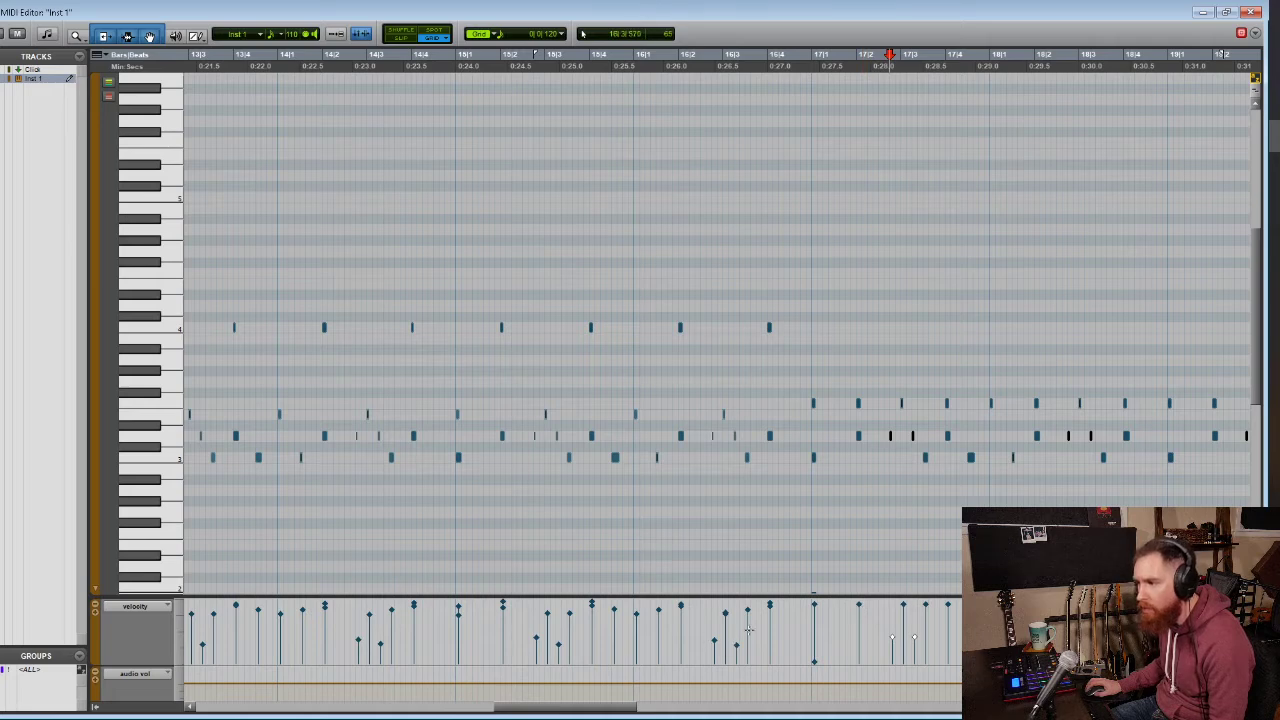
# Subtract a small amount with a randomization of 4 from the note-on velocities of the selected ghost notes
pyautogui.hscroll(2, 748, 628)
pyautogui.rightClick(869, 492)
pyautogui.moveTo(1003, 424)
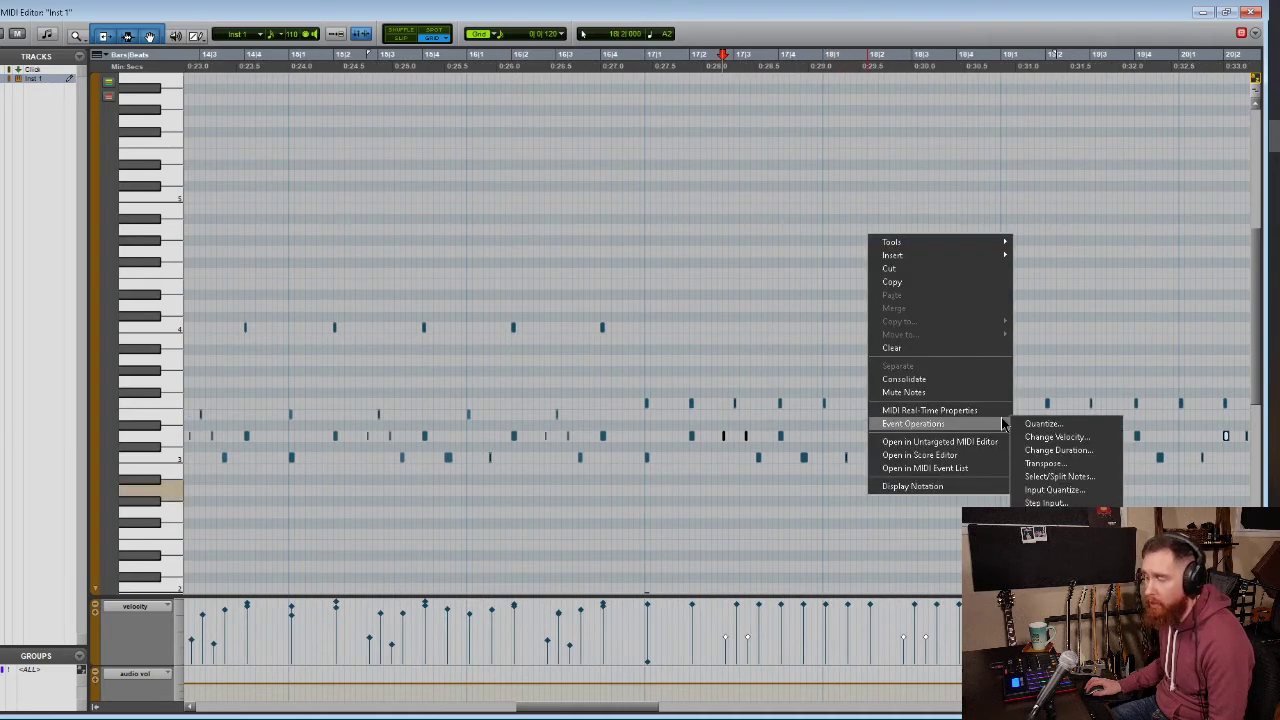
pyautogui.click(1057, 437)
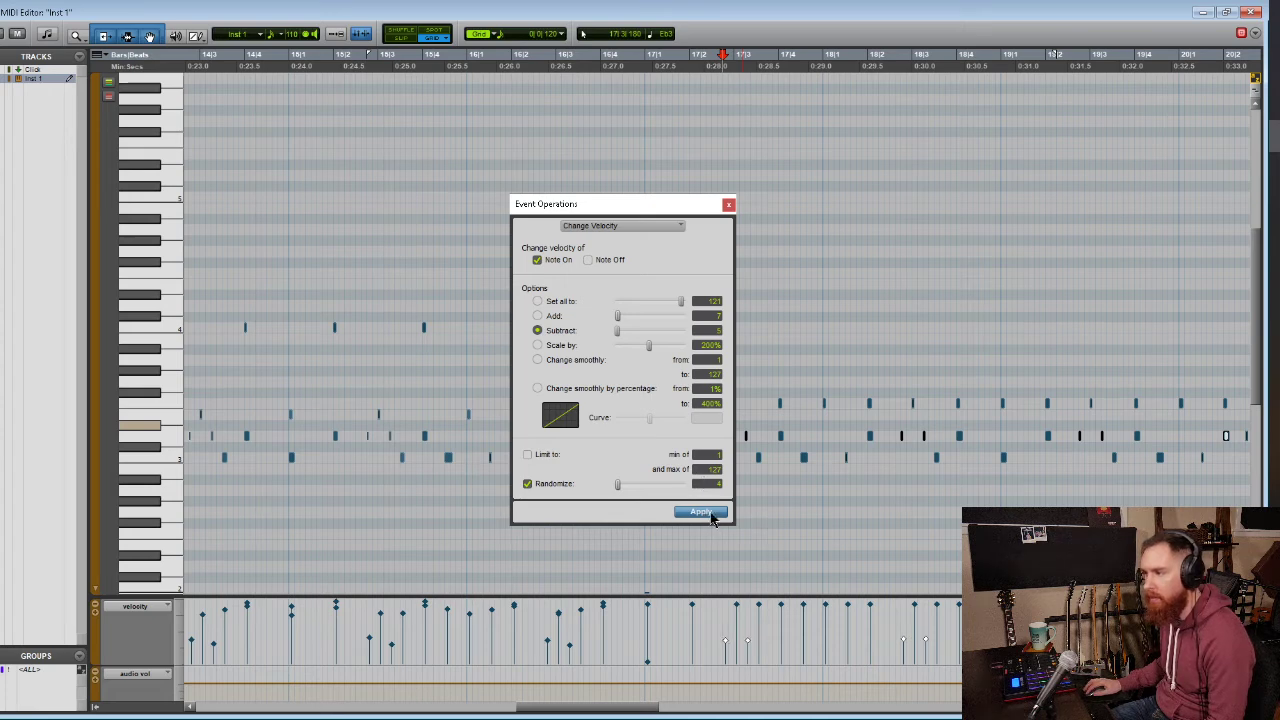
pyautogui.click(728, 204)
# Select the second ghost note of each pair in bars 17 to 19, and lower their velocities slightly
pyautogui.scroll(-1, 746, 556)
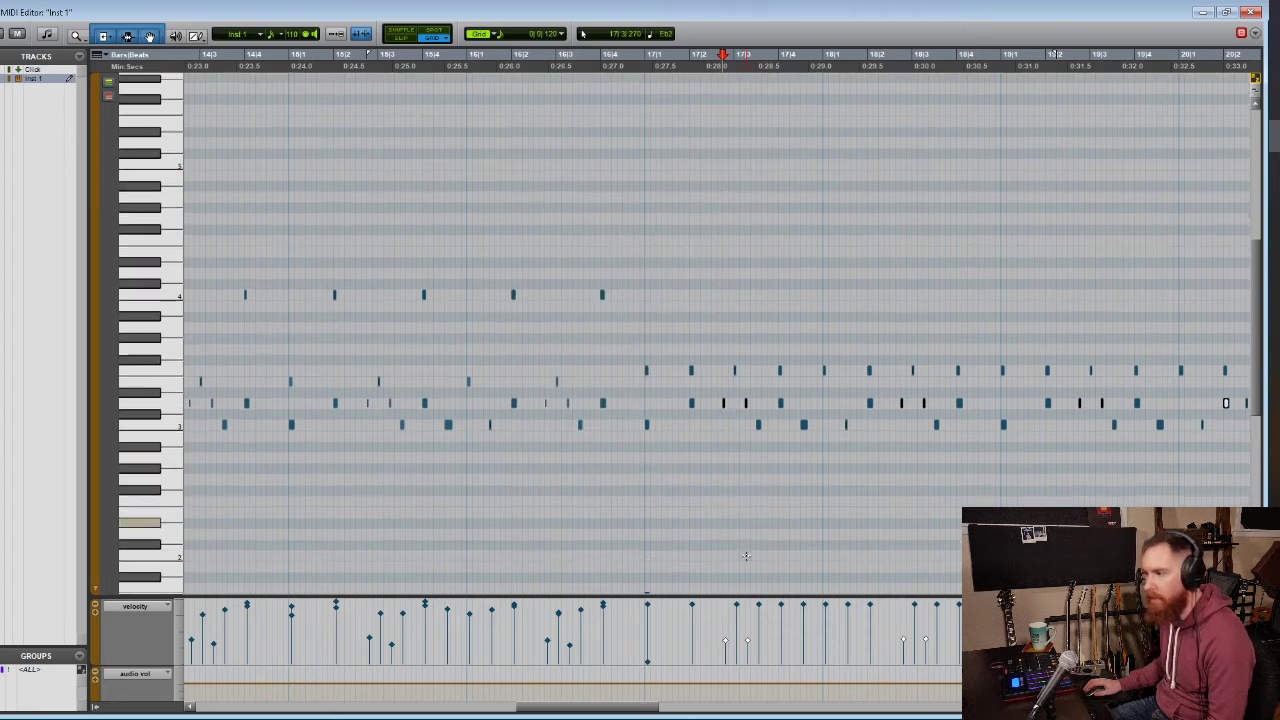
pyautogui.click(708, 638)
pyautogui.moveTo(883, 650); pyautogui.dragTo(906, 651)
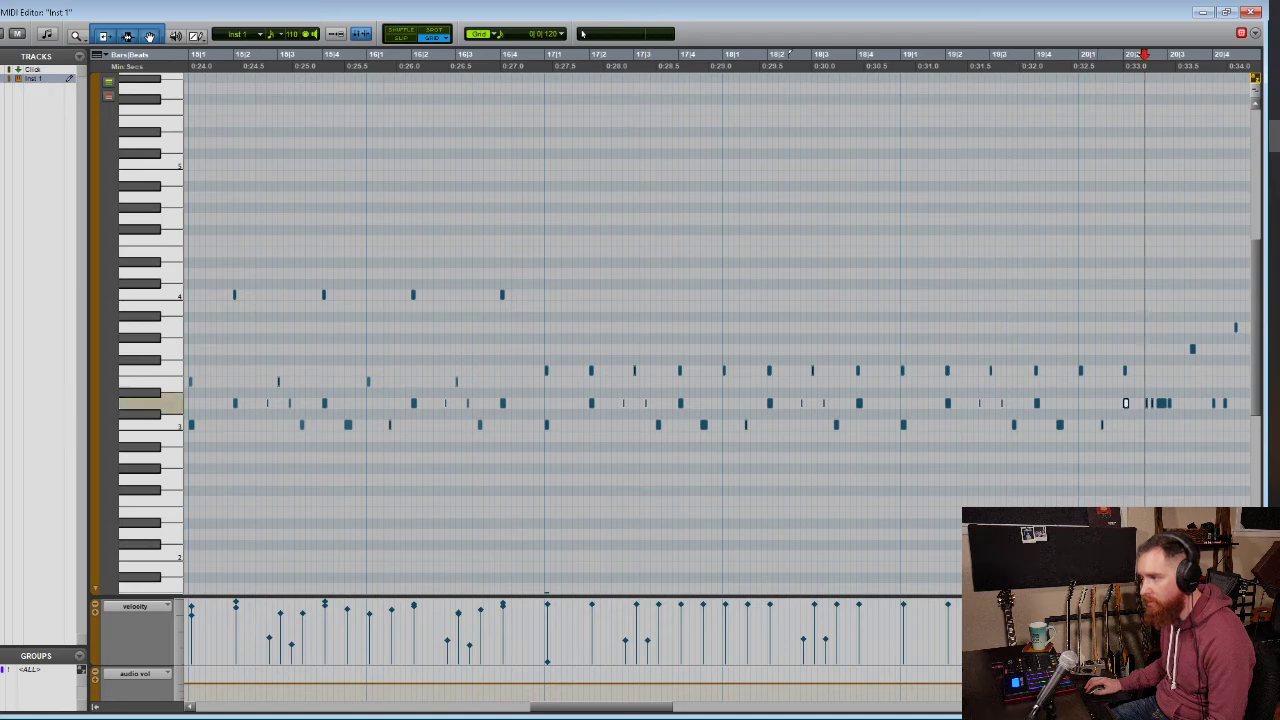
pyautogui.moveTo(1014, 634); pyautogui.dragTo(998, 646)
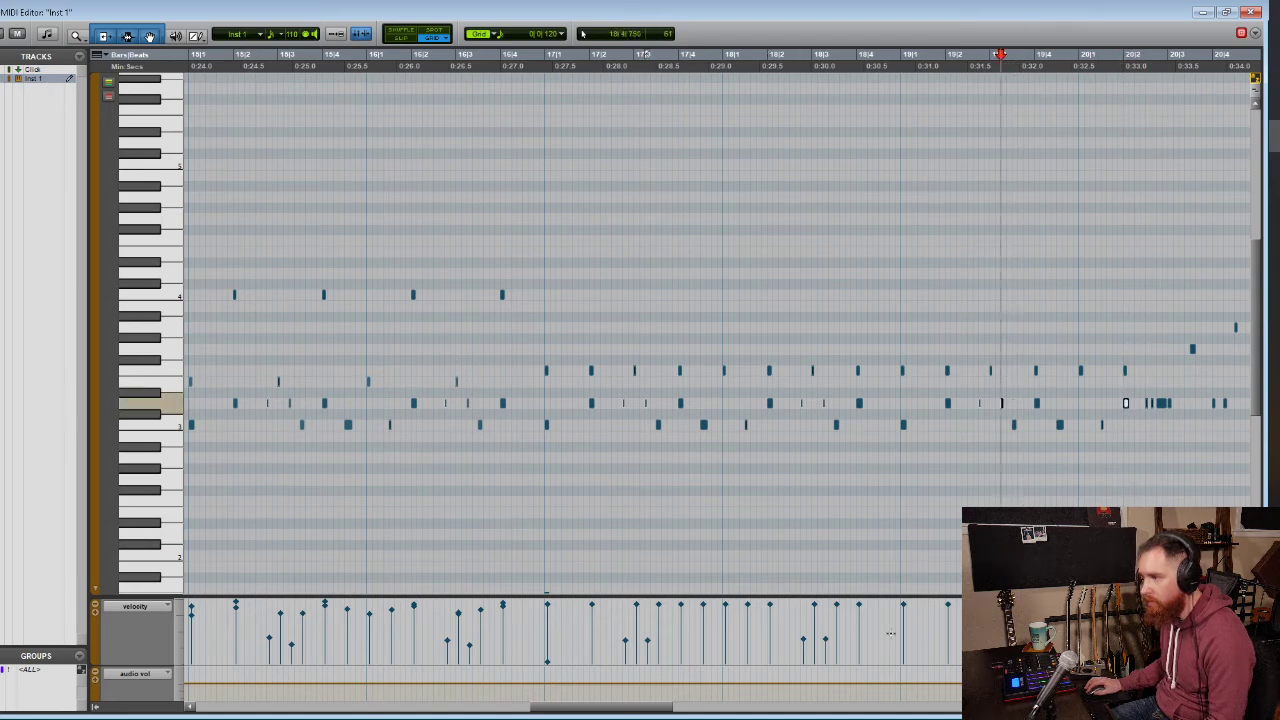
pyautogui.moveTo(836, 631); pyautogui.dragTo(819, 649)
pyautogui.moveTo(659, 634); pyautogui.dragTo(641, 658)
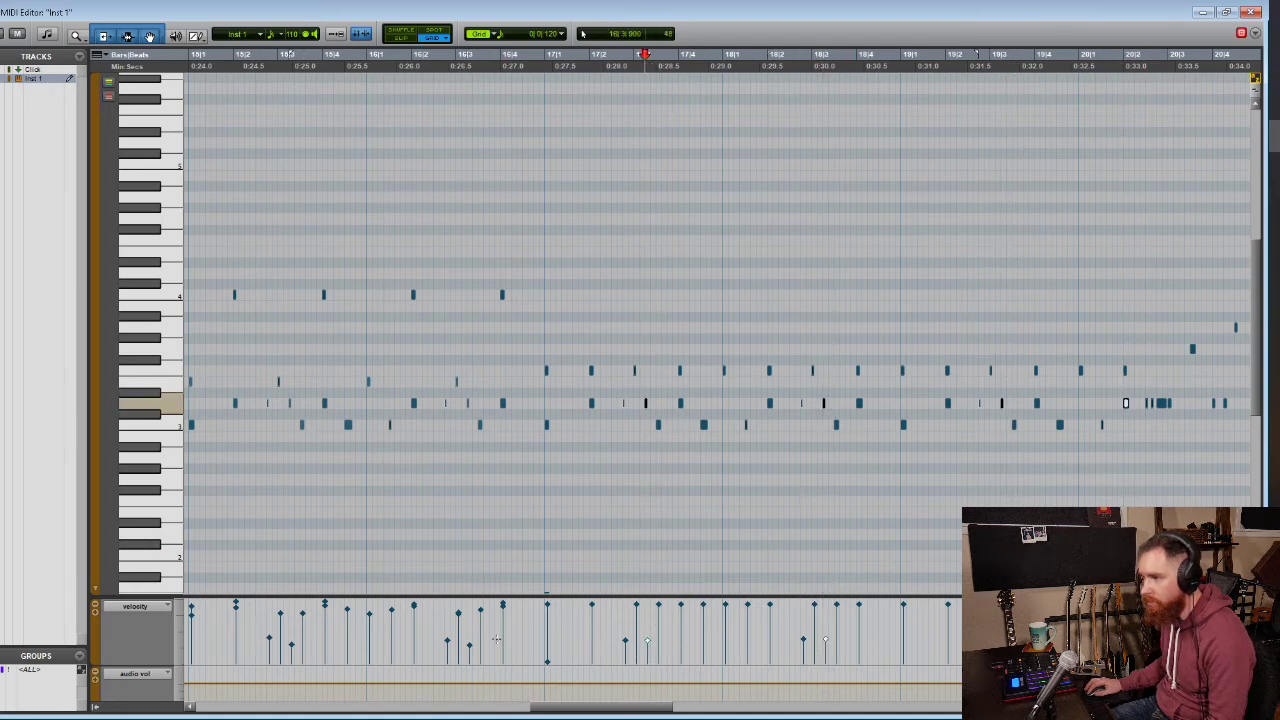
pyautogui.moveTo(487, 634); pyautogui.dragTo(483, 641)
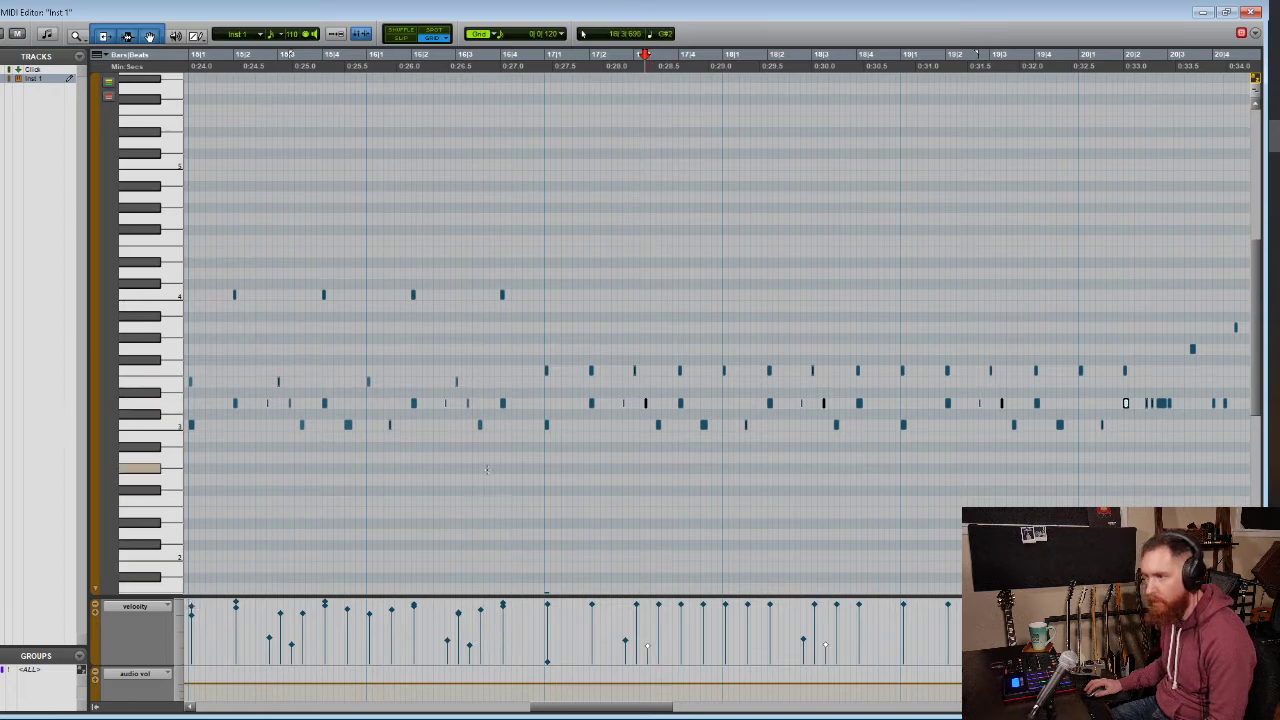
# Audition the adjusted ghost notes from just before bar 17, and view the pattern through bar 21
pyautogui.click(541, 452)
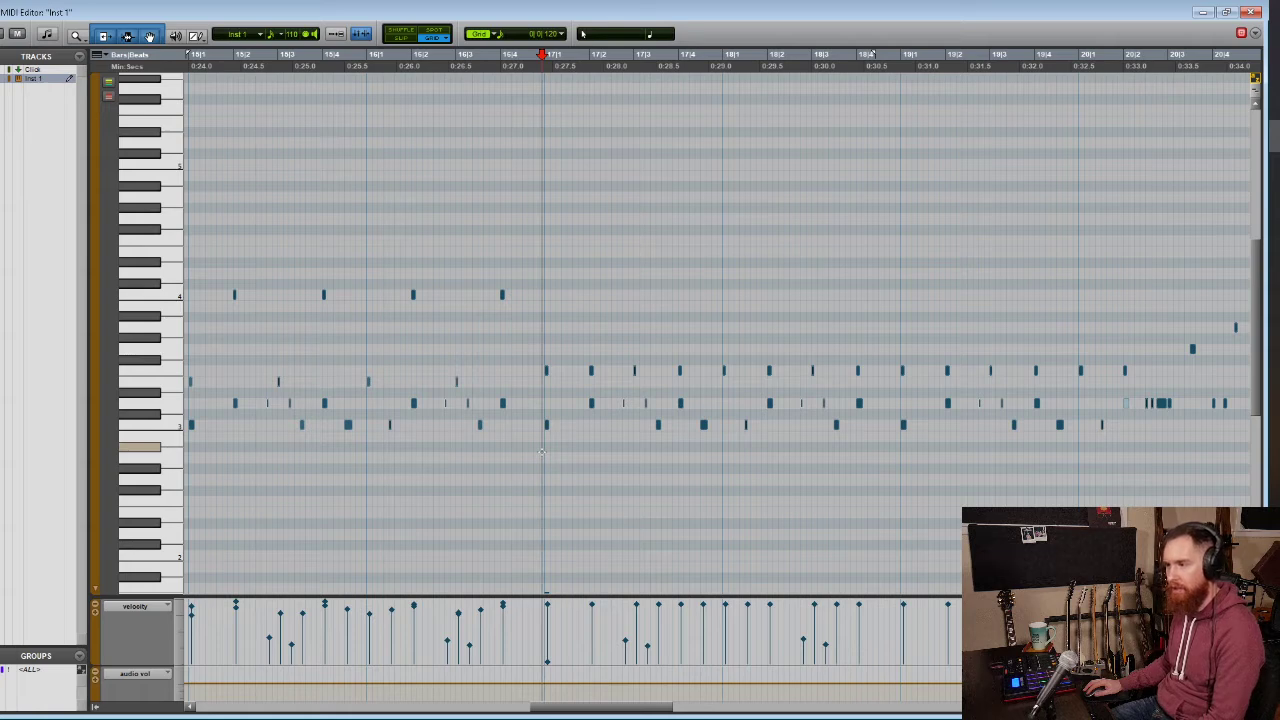
pyautogui.press('space')
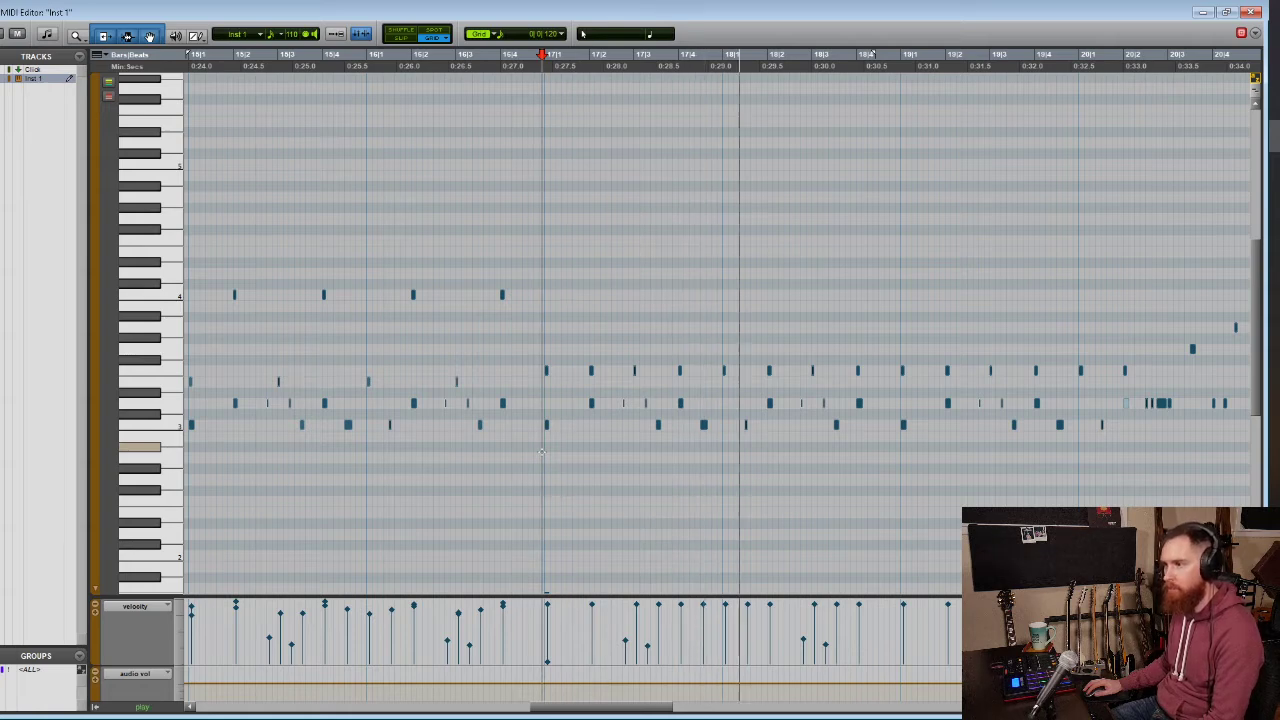
pyautogui.press('space')
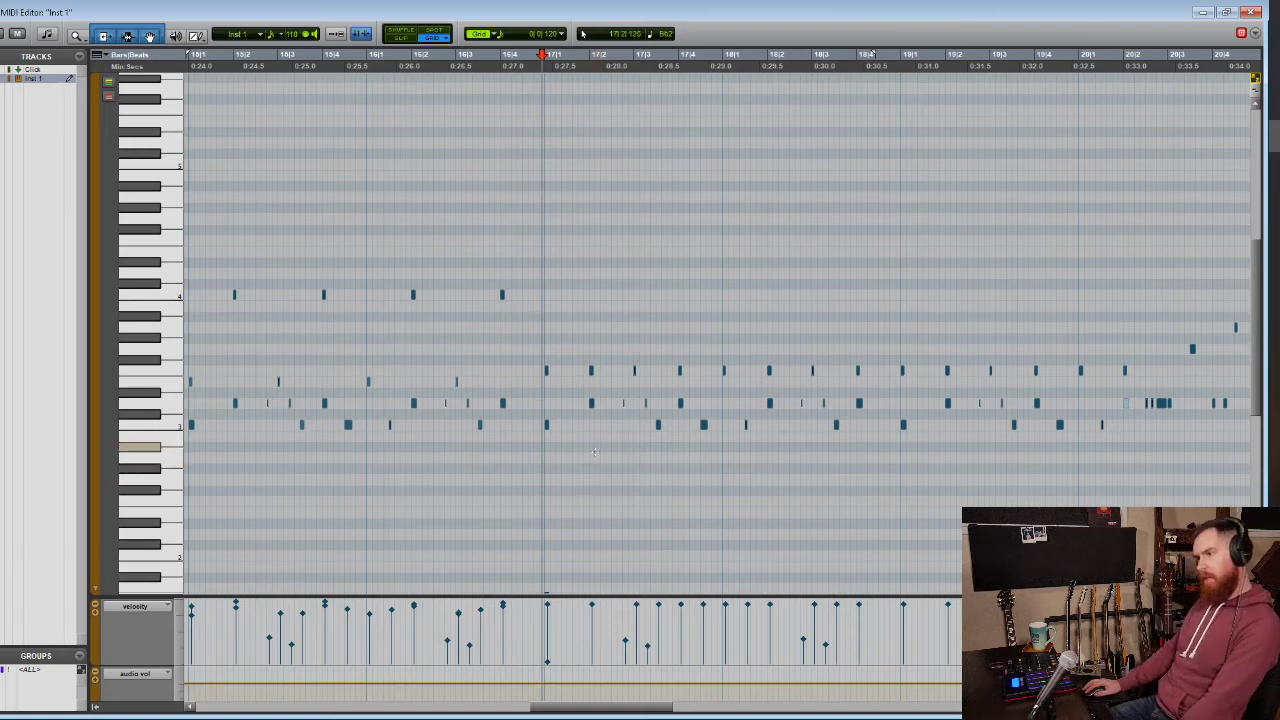
pyautogui.hscroll(3, 621, 512)
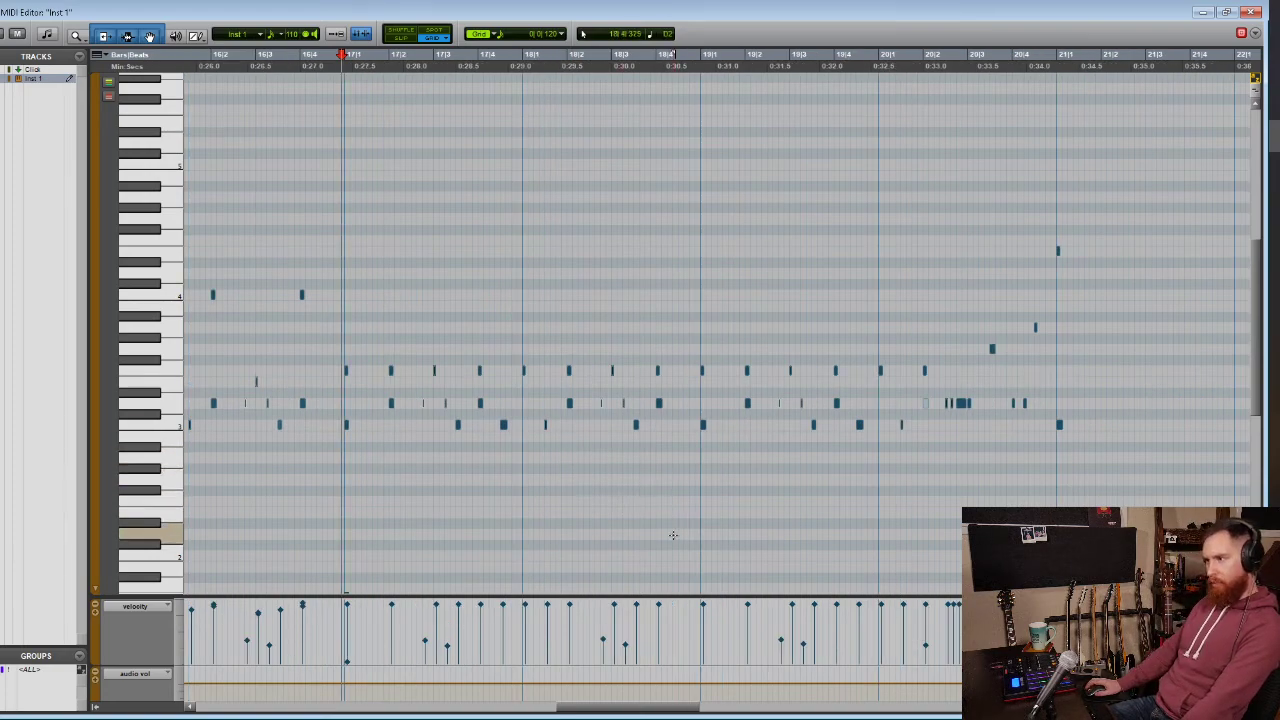
# Review the drum pattern in bars 13 to 21, and audition the passage from bar 16 into bar 17
pyautogui.hscroll(-10, 621, 512)
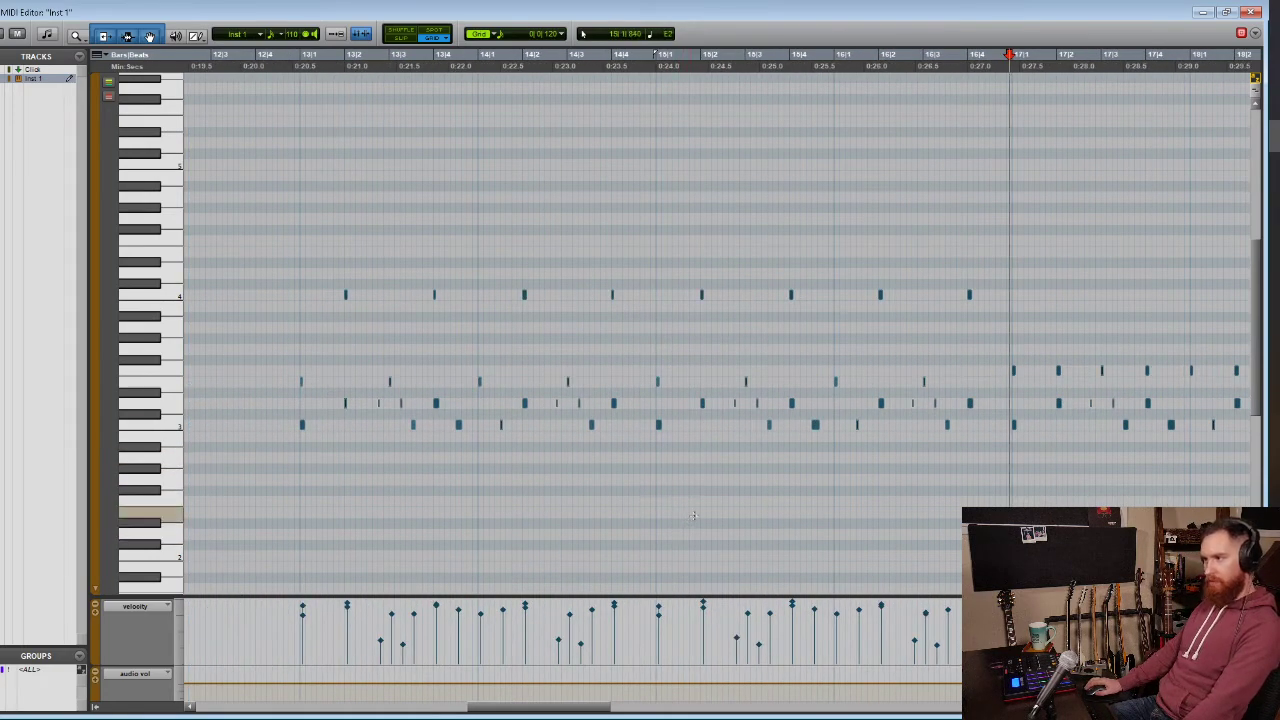
pyautogui.hscroll(6, 700, 518)
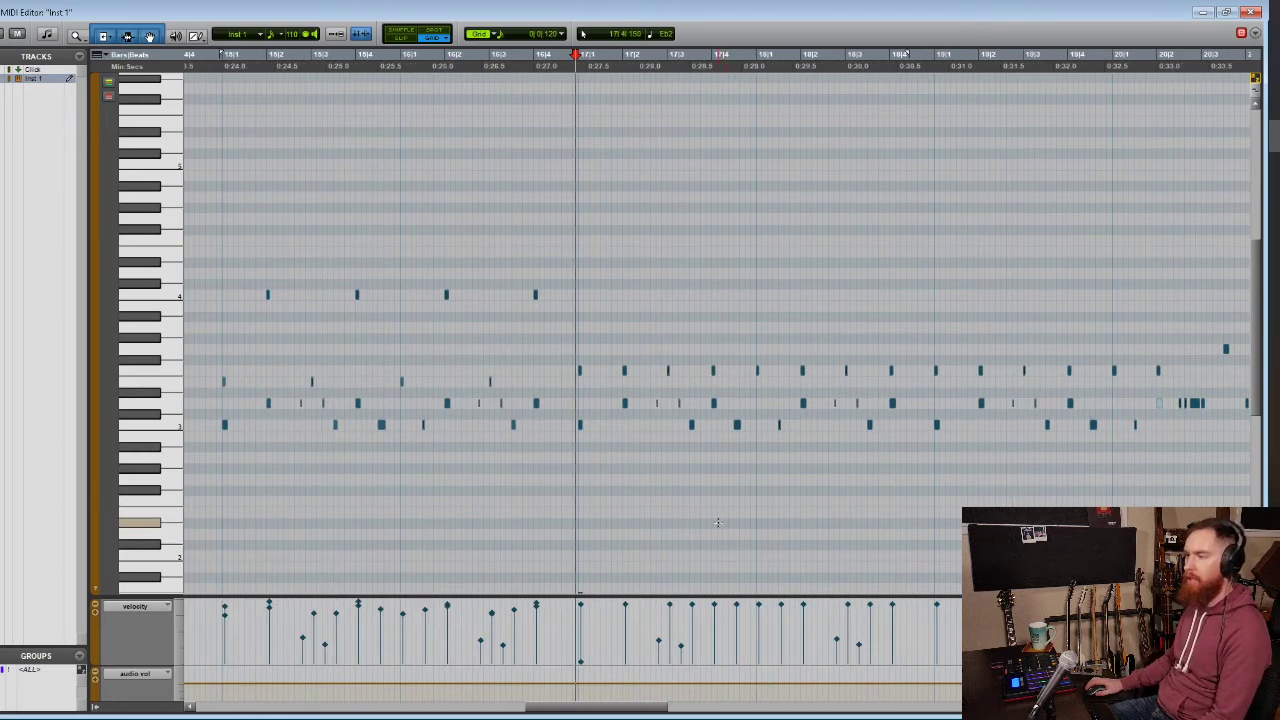
pyautogui.hscroll(2, 714, 520)
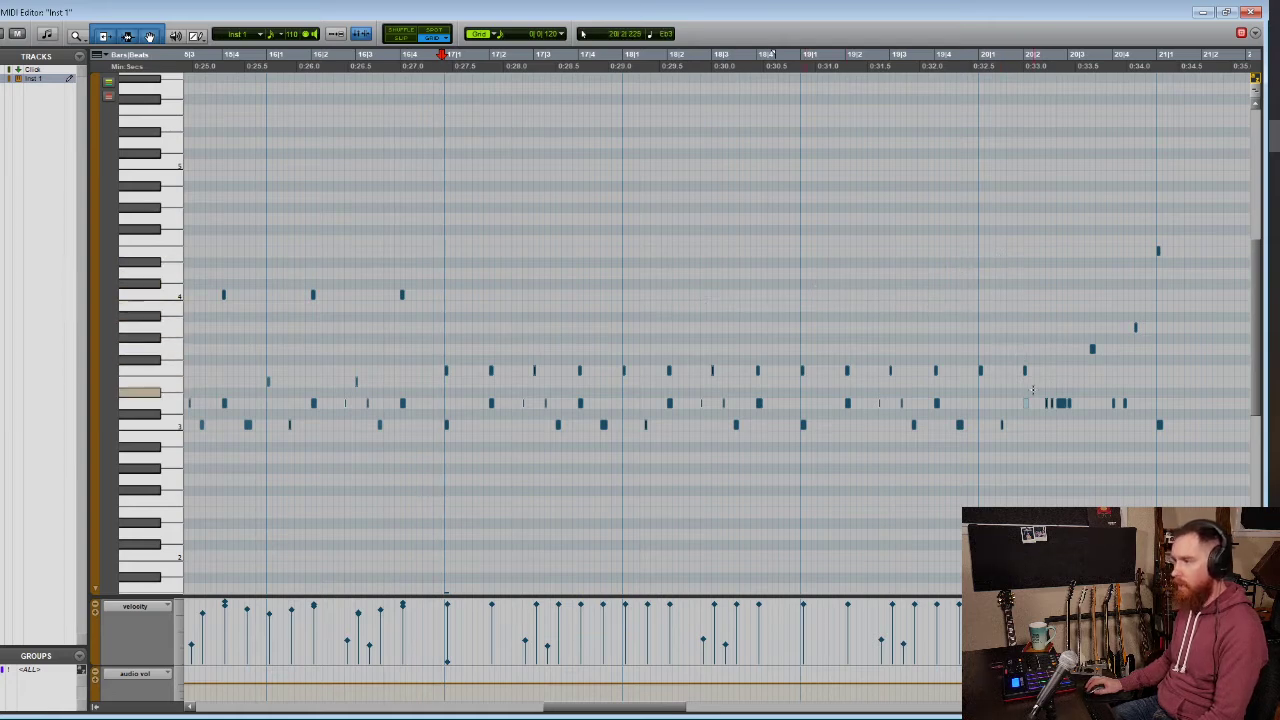
pyautogui.click(1041, 400)
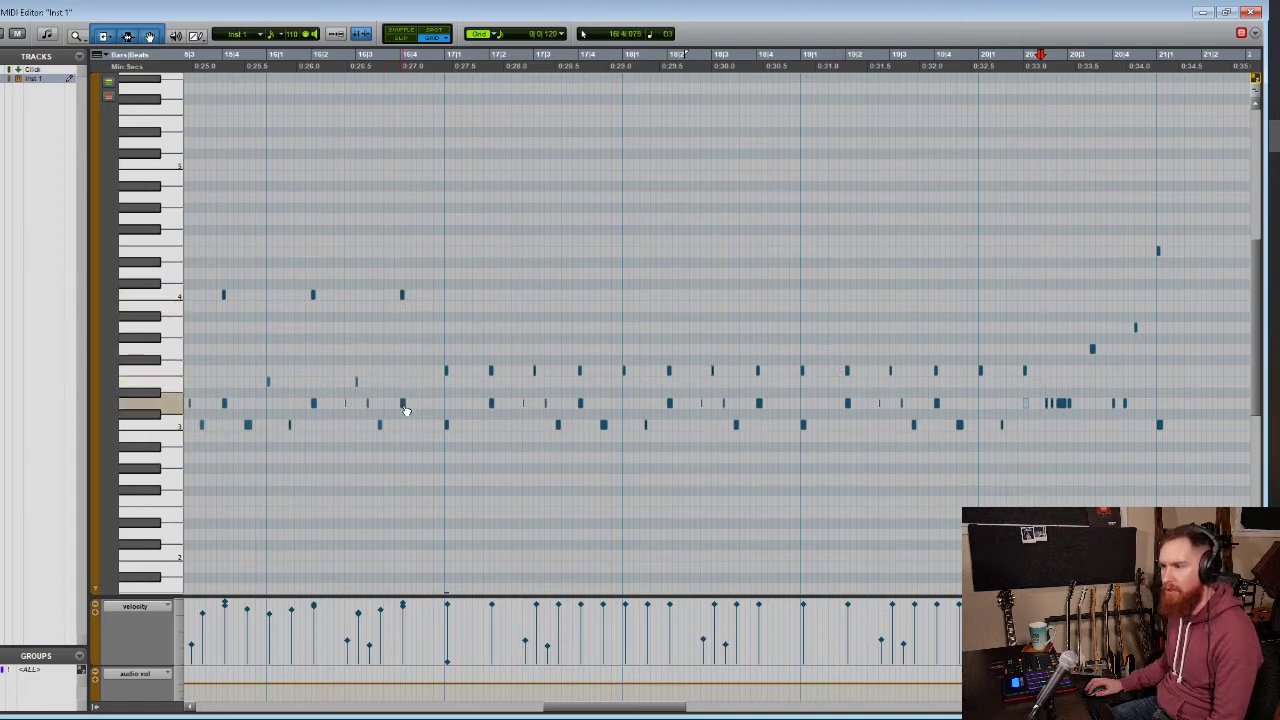
pyautogui.click(262, 258)
pyautogui.press('space')
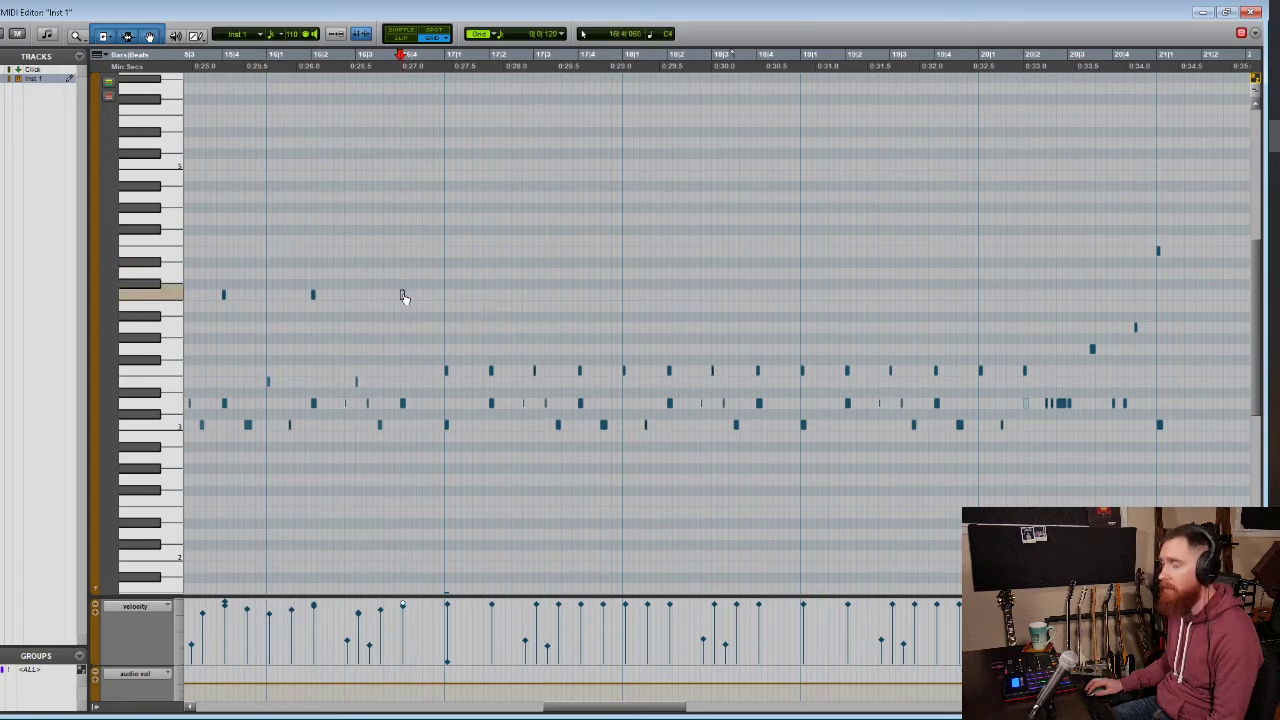
# Replace the C4 note on beat 4 of bar 16 with a note on C0
pyautogui.scroll(-10, 457, 290)
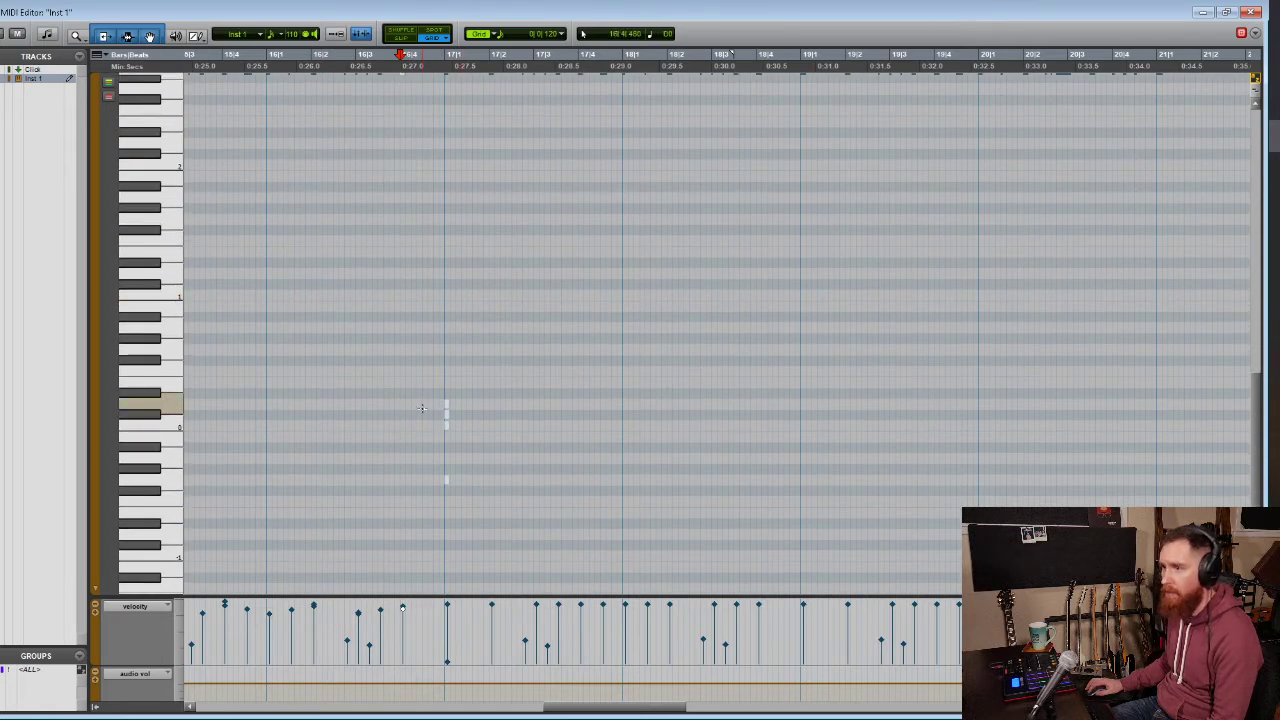
pyautogui.press('t')
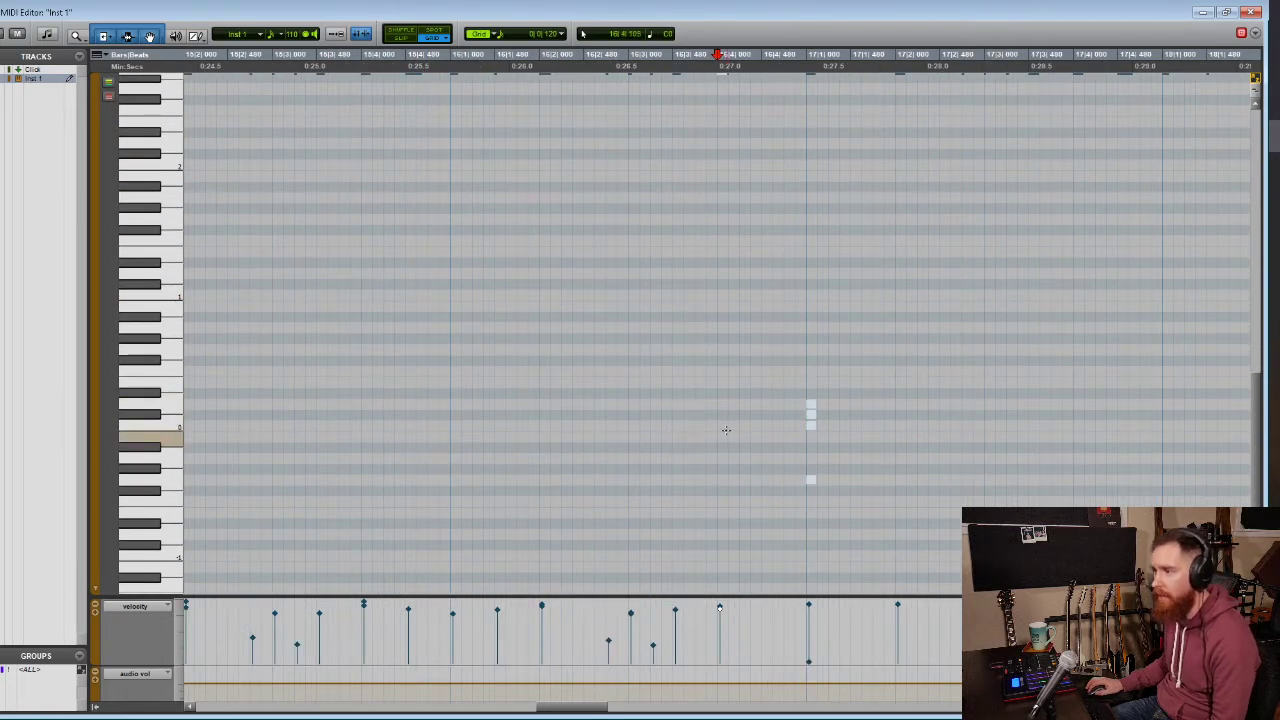
pyautogui.scroll(6, 721, 412)
pyautogui.scroll(5, 719, 400)
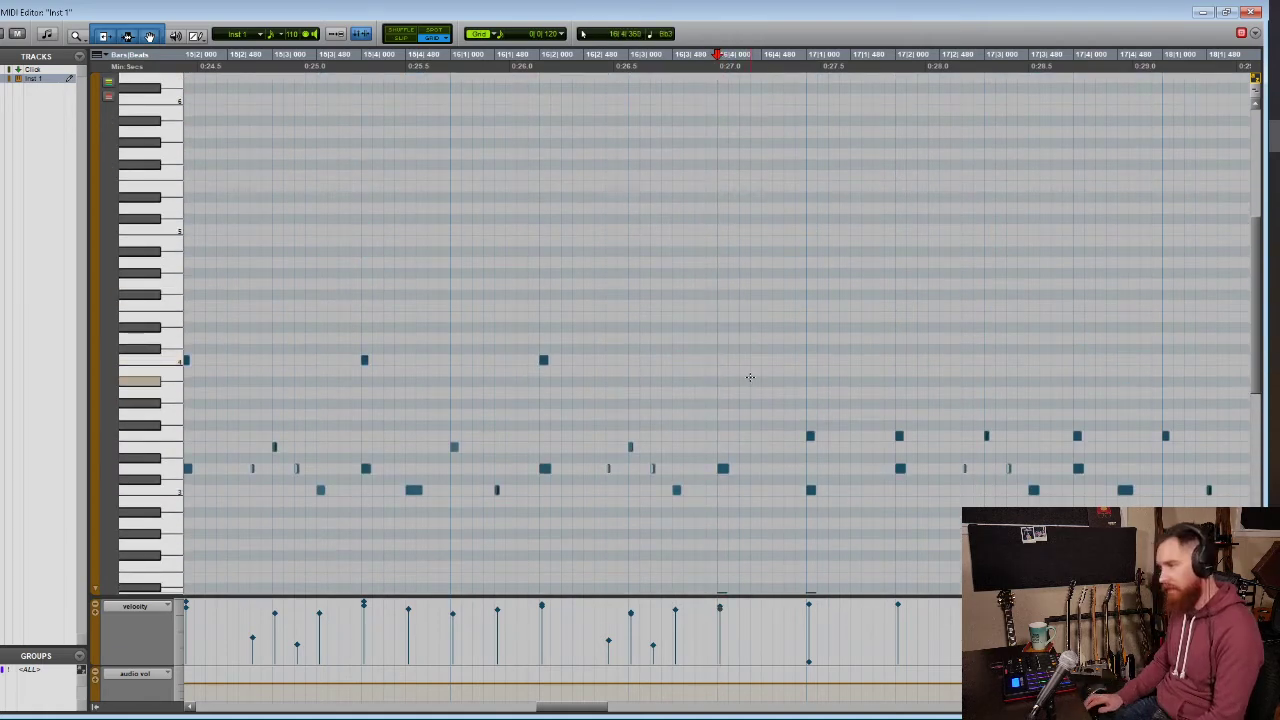
# Audition the transition with the replaced note, playing from bar 15 into bar 17
pyautogui.scroll(-2, 750, 377)
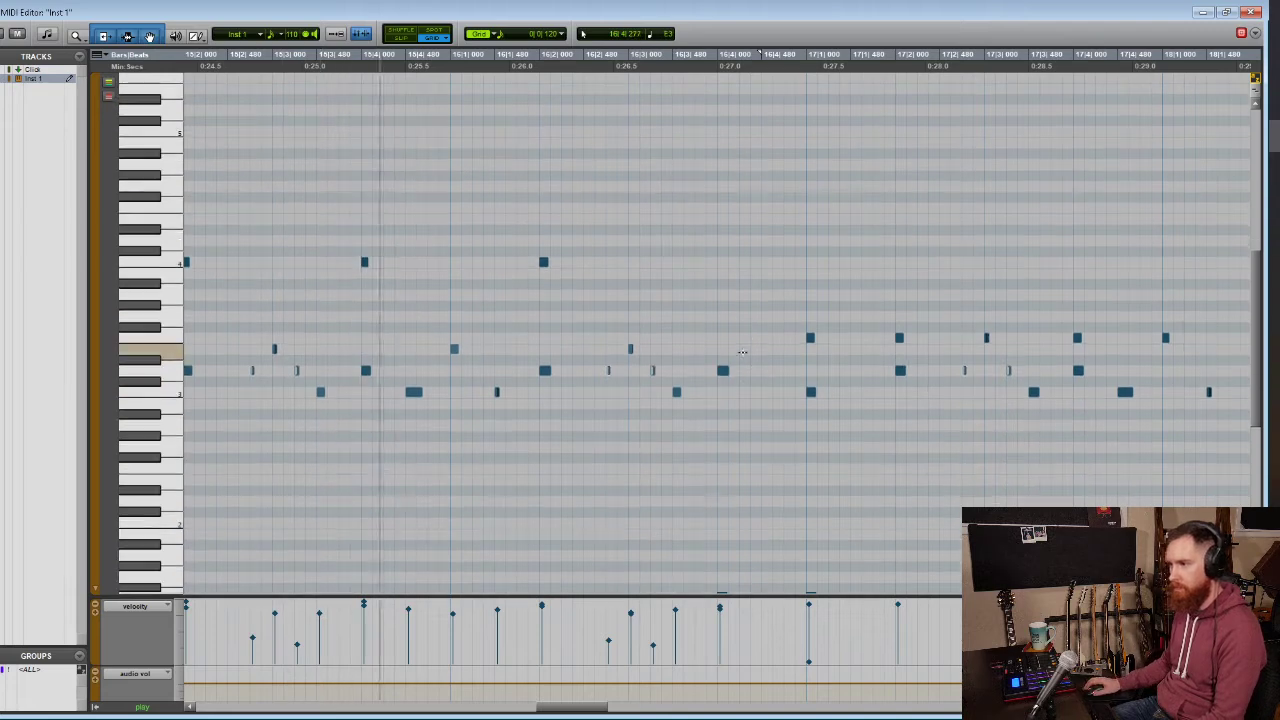
pyautogui.press('r')
pyautogui.scroll(-1, 773, 320)
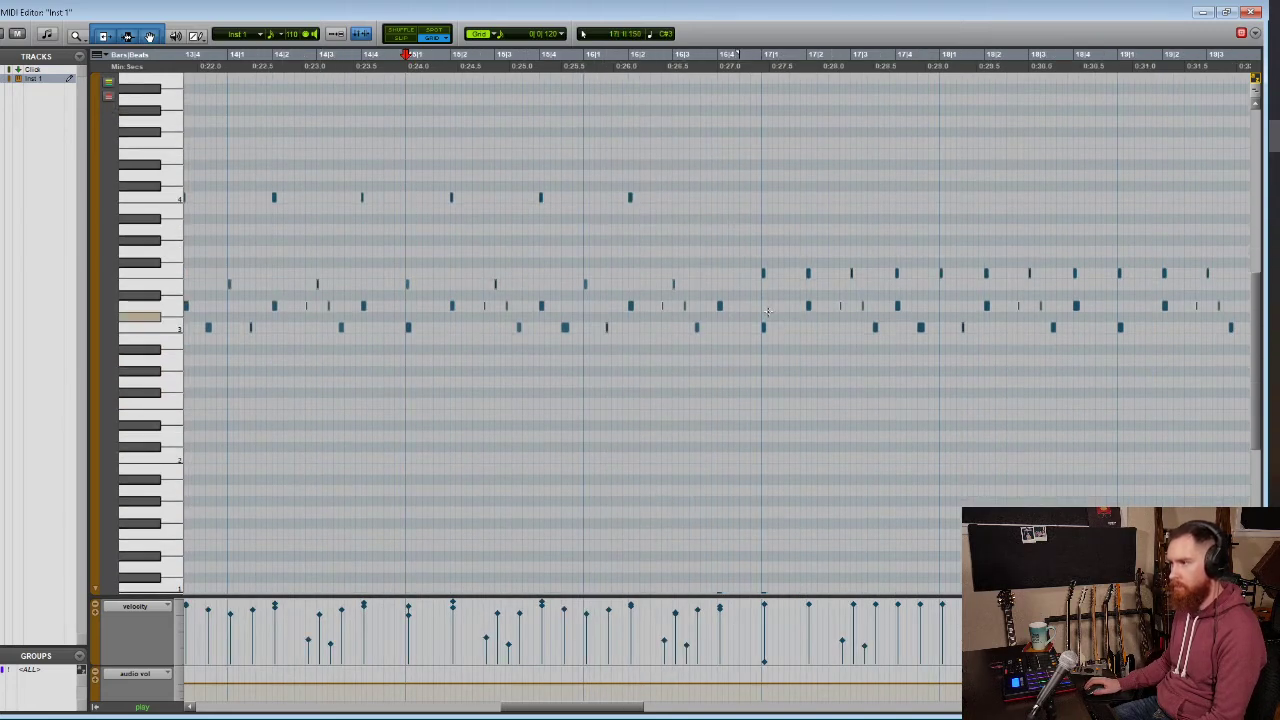
pyautogui.scroll(1, 735, 260)
pyautogui.scroll(1, 735, 260)
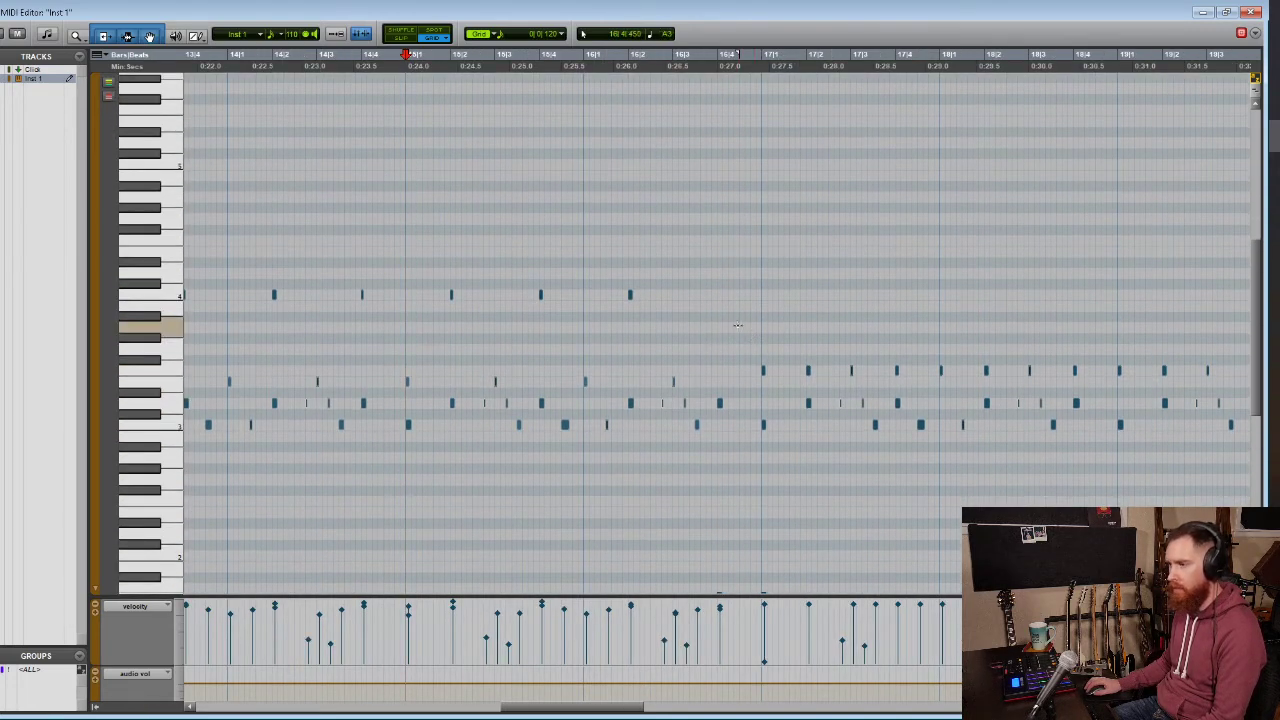
pyautogui.click(747, 313)
# Set the Hi-Hat bus level to -3.1 in the Superior Drummer 3 mixer on the Inst 1 track
pyautogui.hotkey('ctrl', '=')
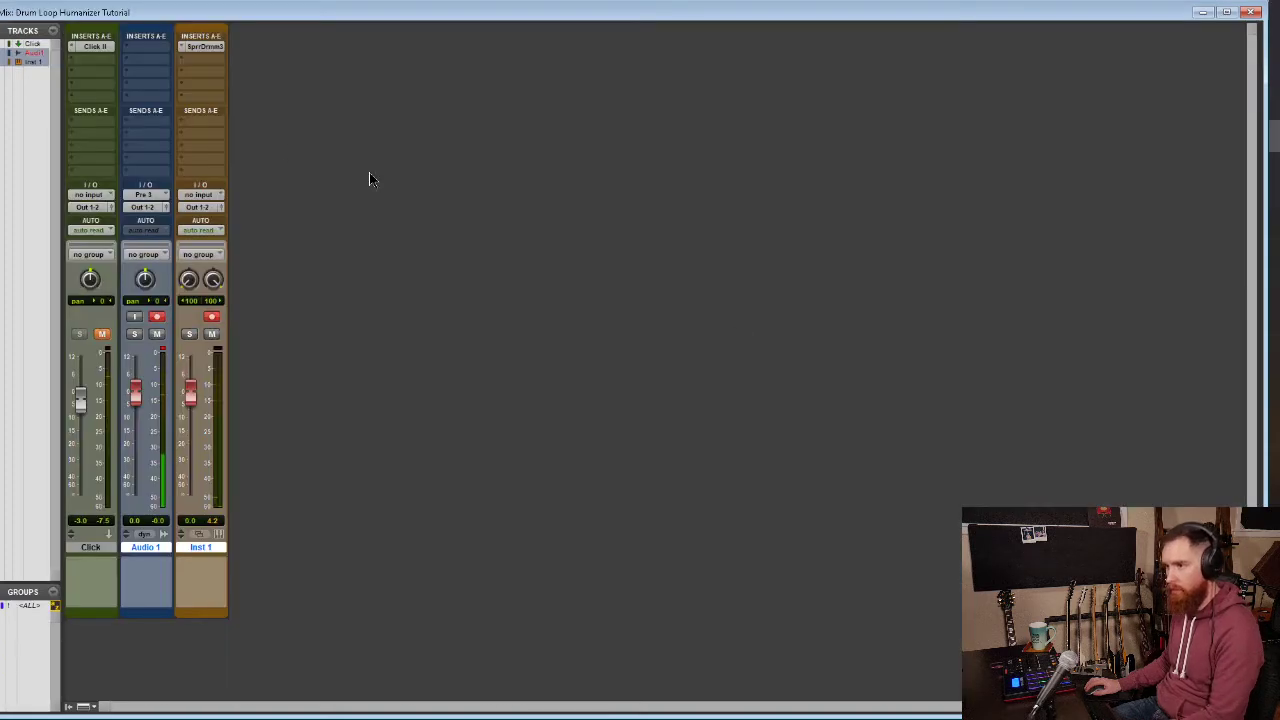
pyautogui.click(208, 47)
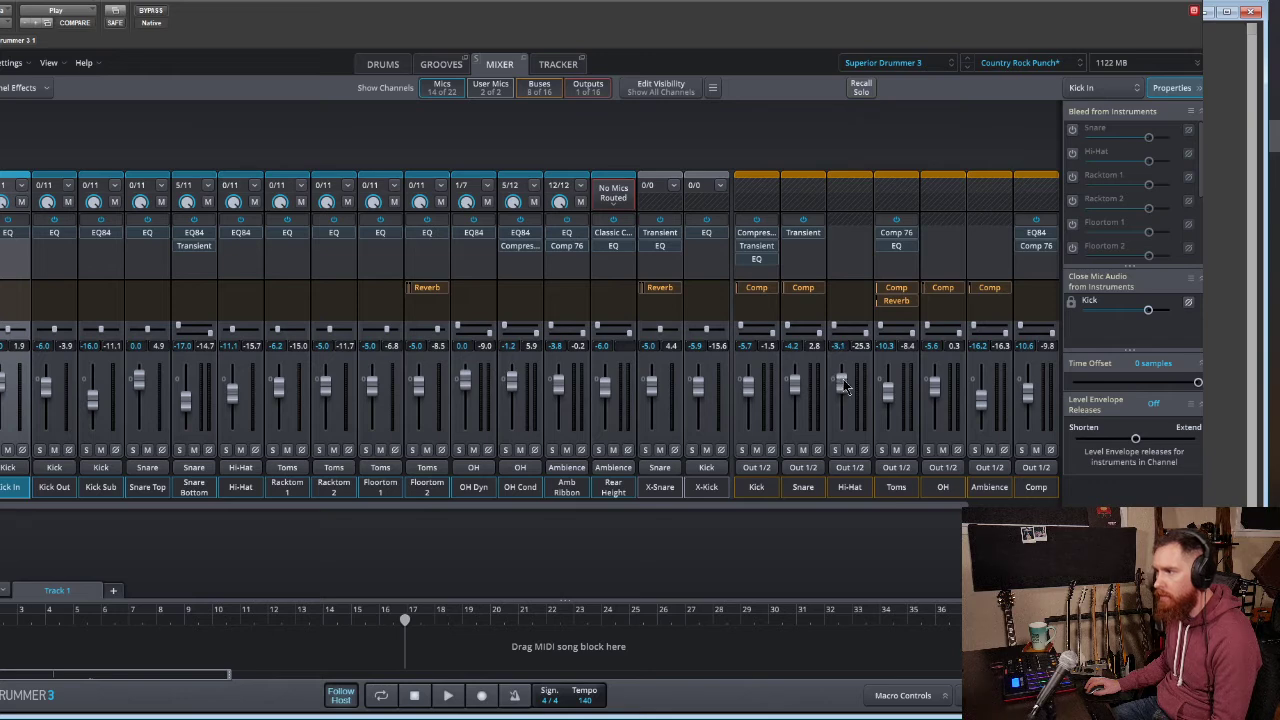
pyautogui.click(1194, 11)
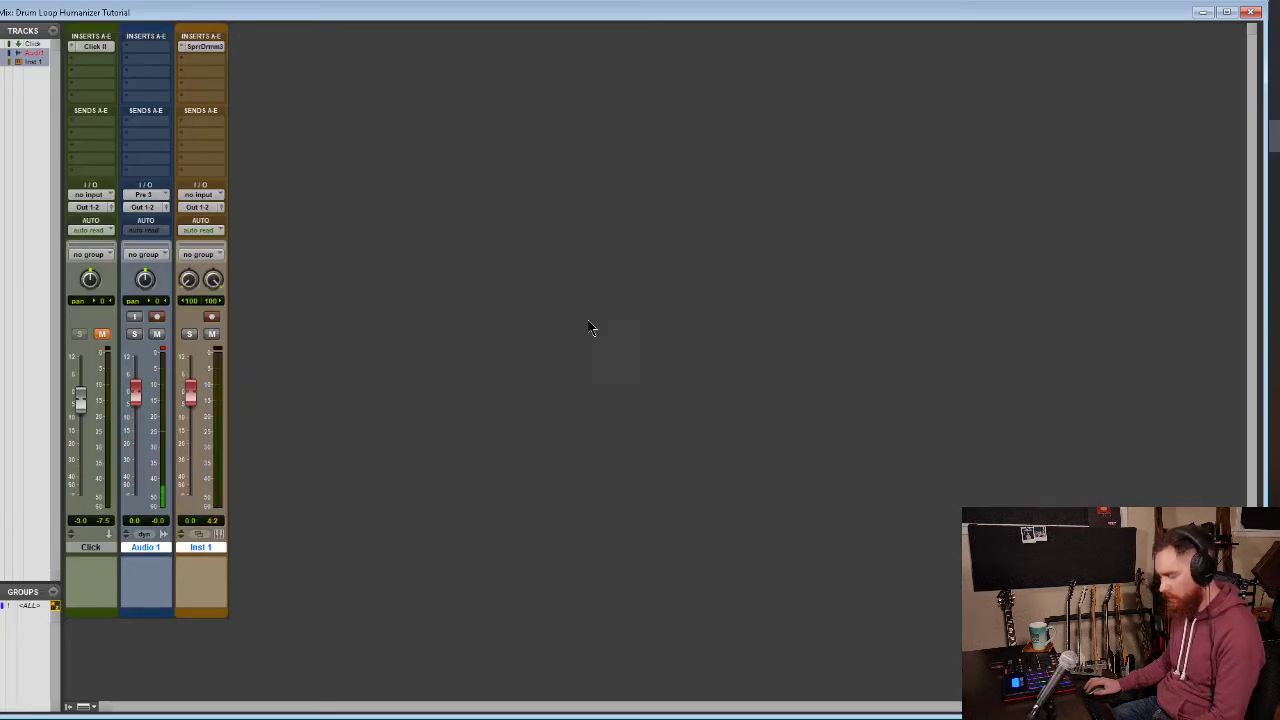
# Play the transition into bar 17 again, and reopen the Inst 1 drum clip for note editing to inspect the C0 note
pyautogui.hotkey('ctrl', '=')
pyautogui.press('space')
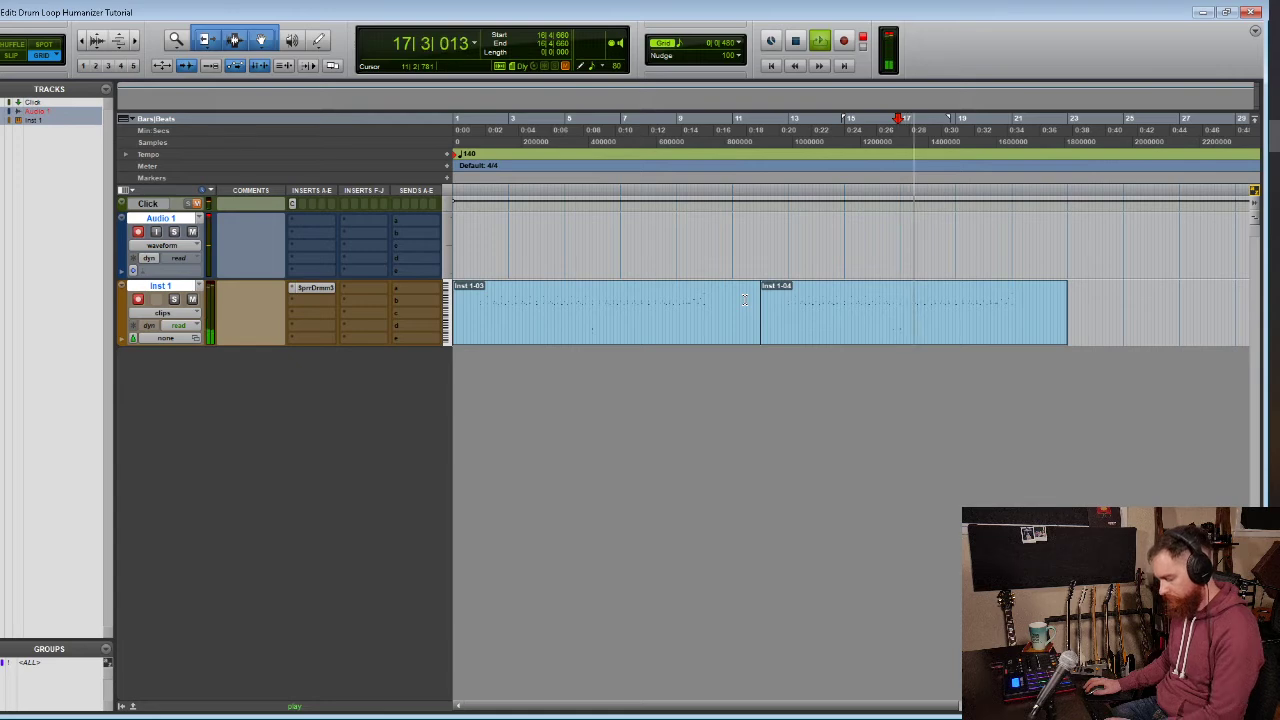
pyautogui.doubleClick(745, 300)
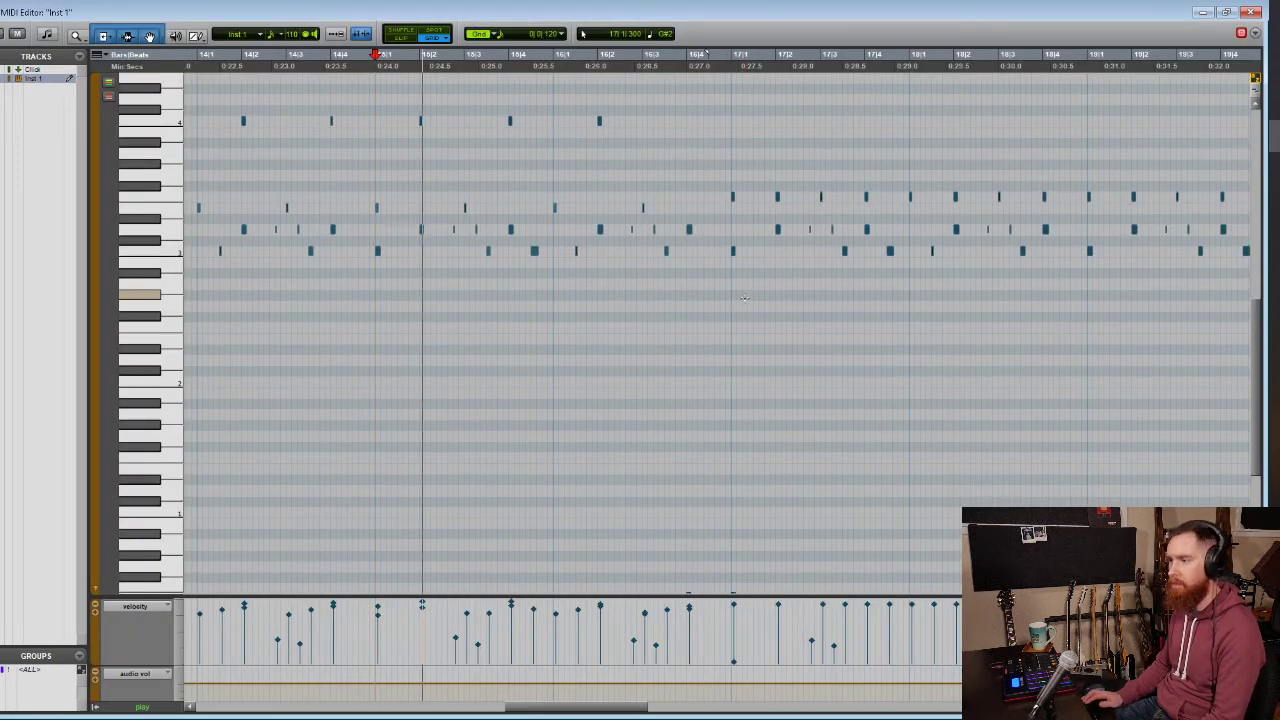
pyautogui.scroll(-3, 688, 514)
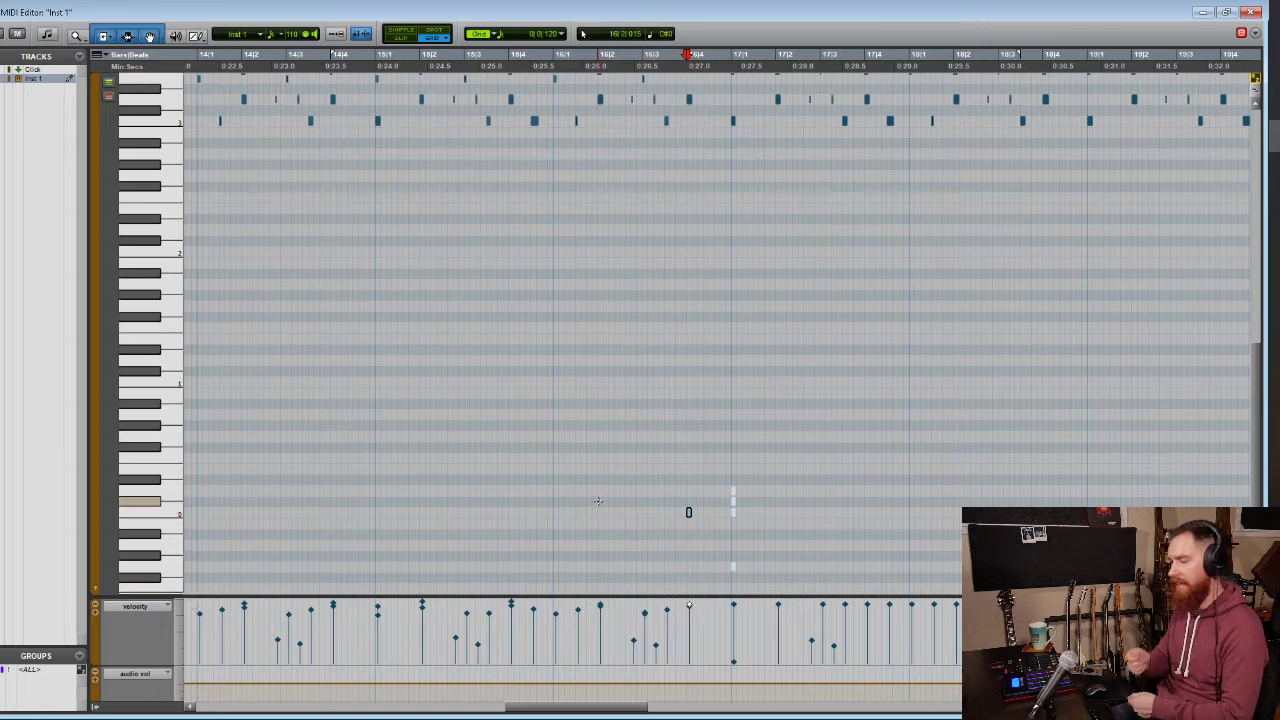
# Delete the F3 notes in bars 17 and 18, leaving the one on beat 3 of bar 18
pyautogui.scroll(5, 597, 501)
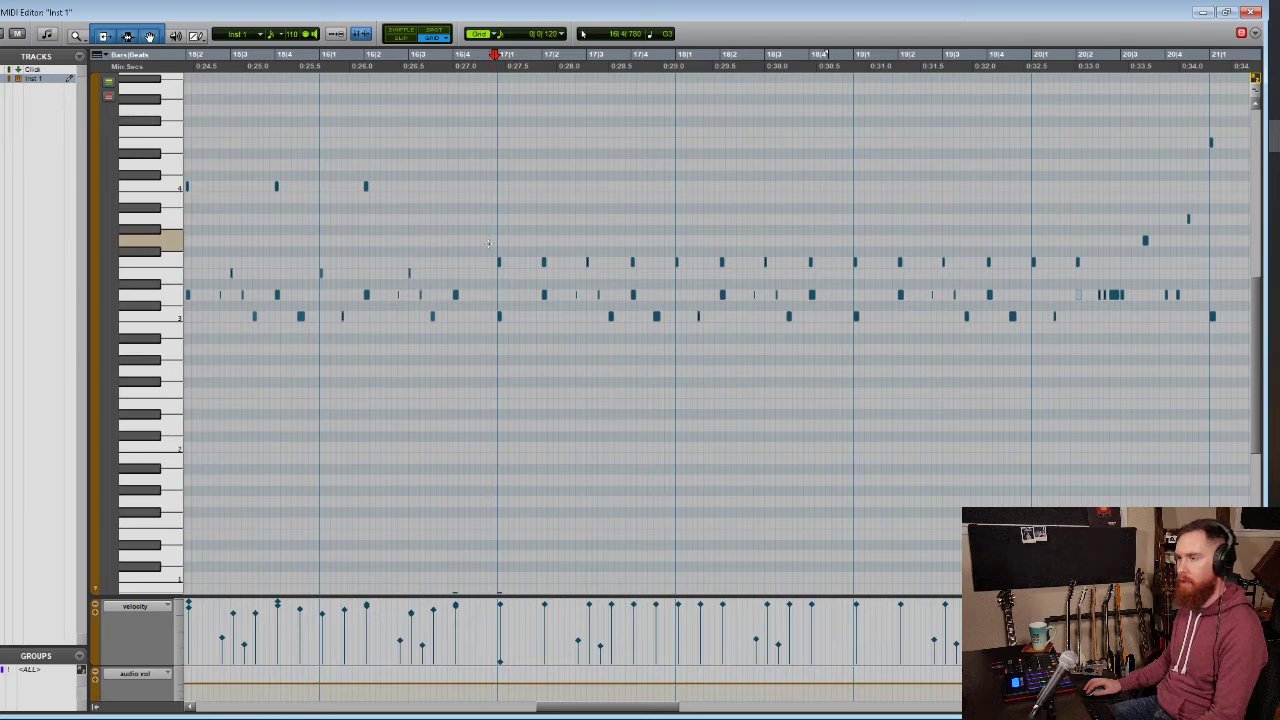
pyautogui.moveTo(491, 243); pyautogui.dragTo(834, 263)
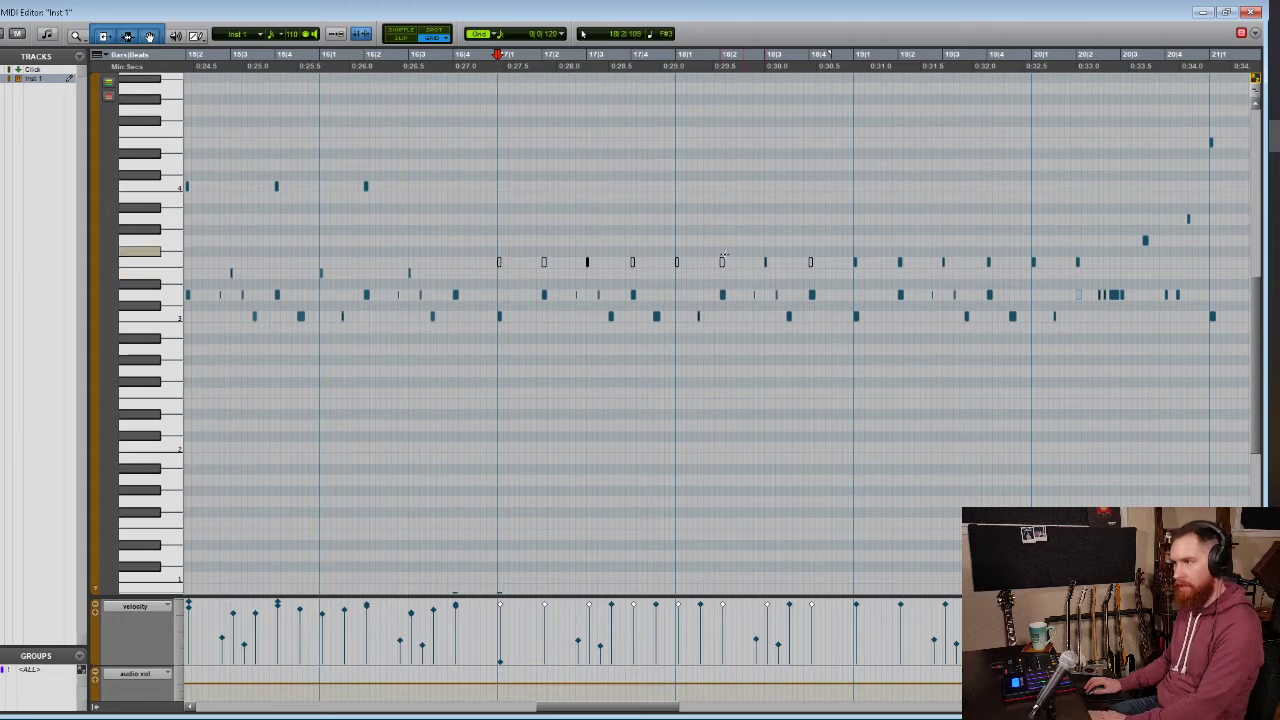
pyautogui.scroll(-5, 650, 320)
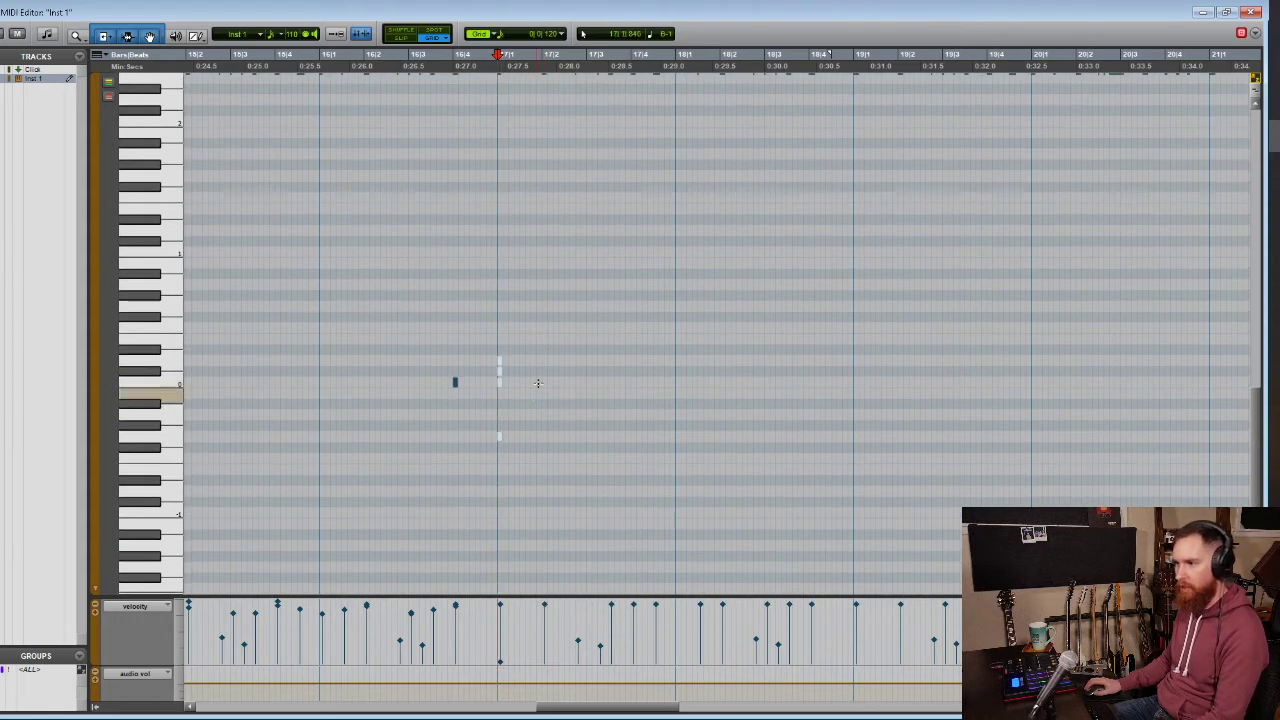
# Add a C#0 note on every beat of bars 17 and 18
pyautogui.press('t')
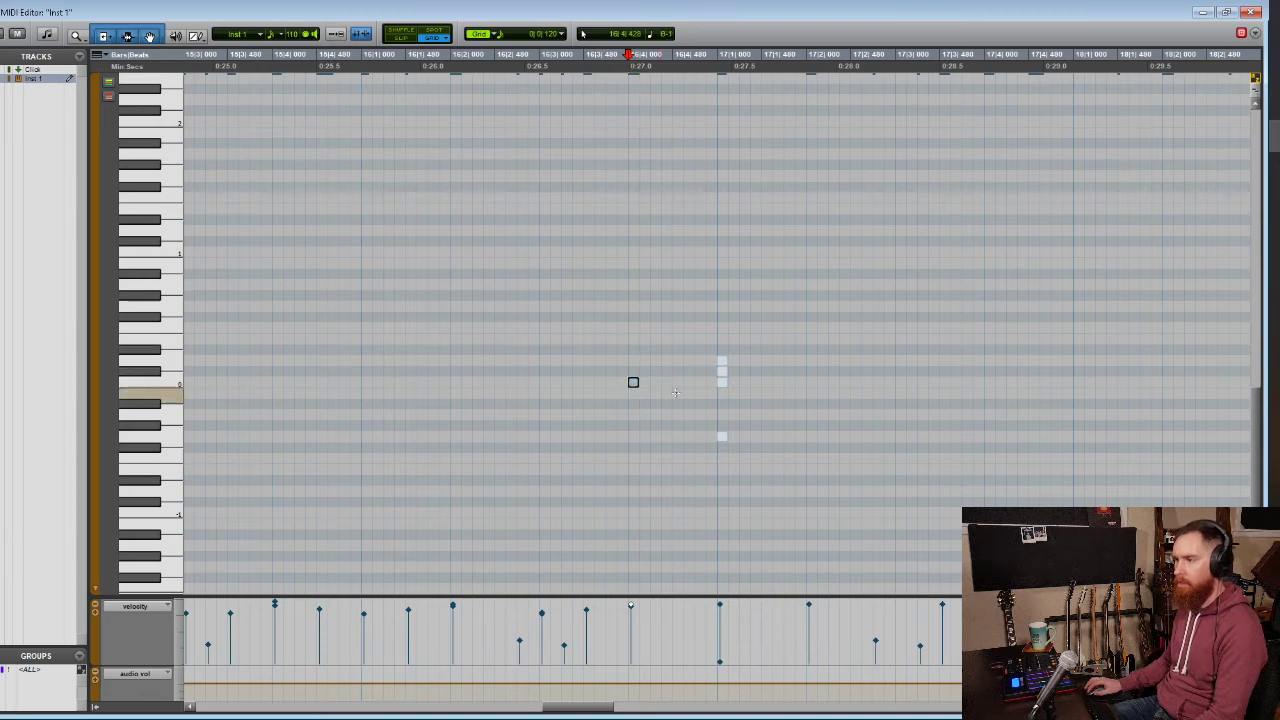
pyautogui.click(723, 373)
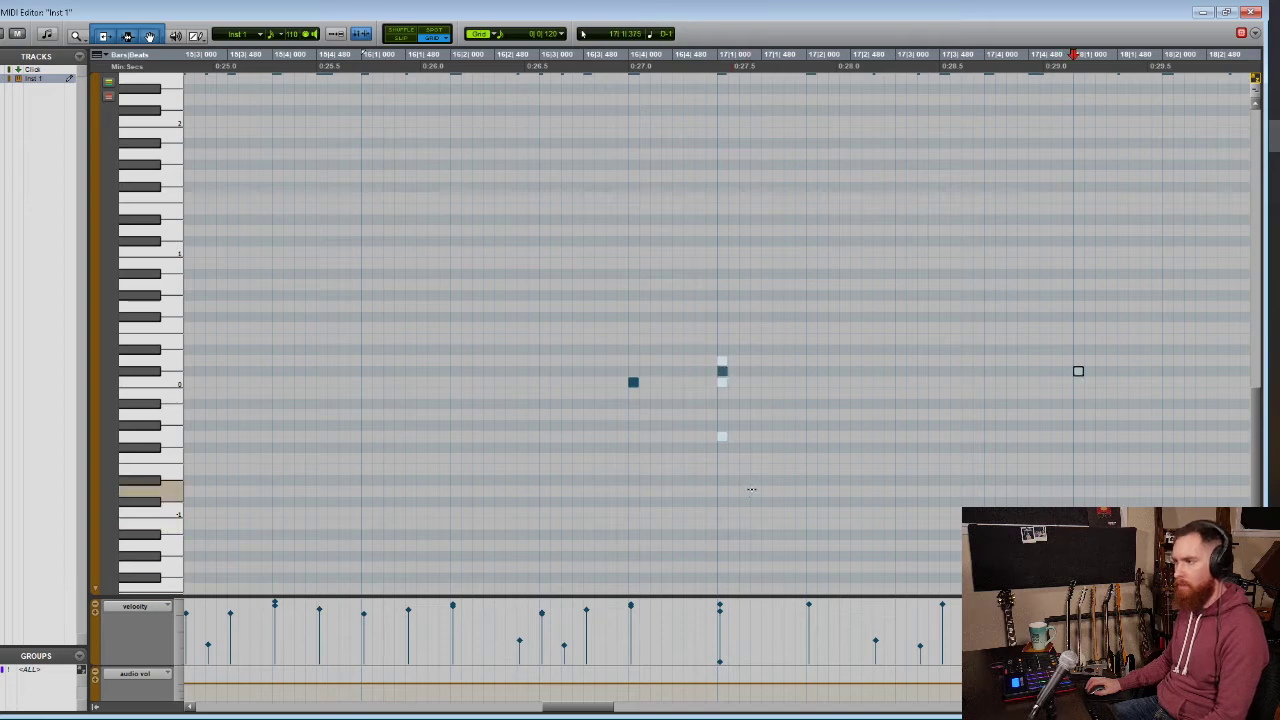
pyautogui.click(811, 371)
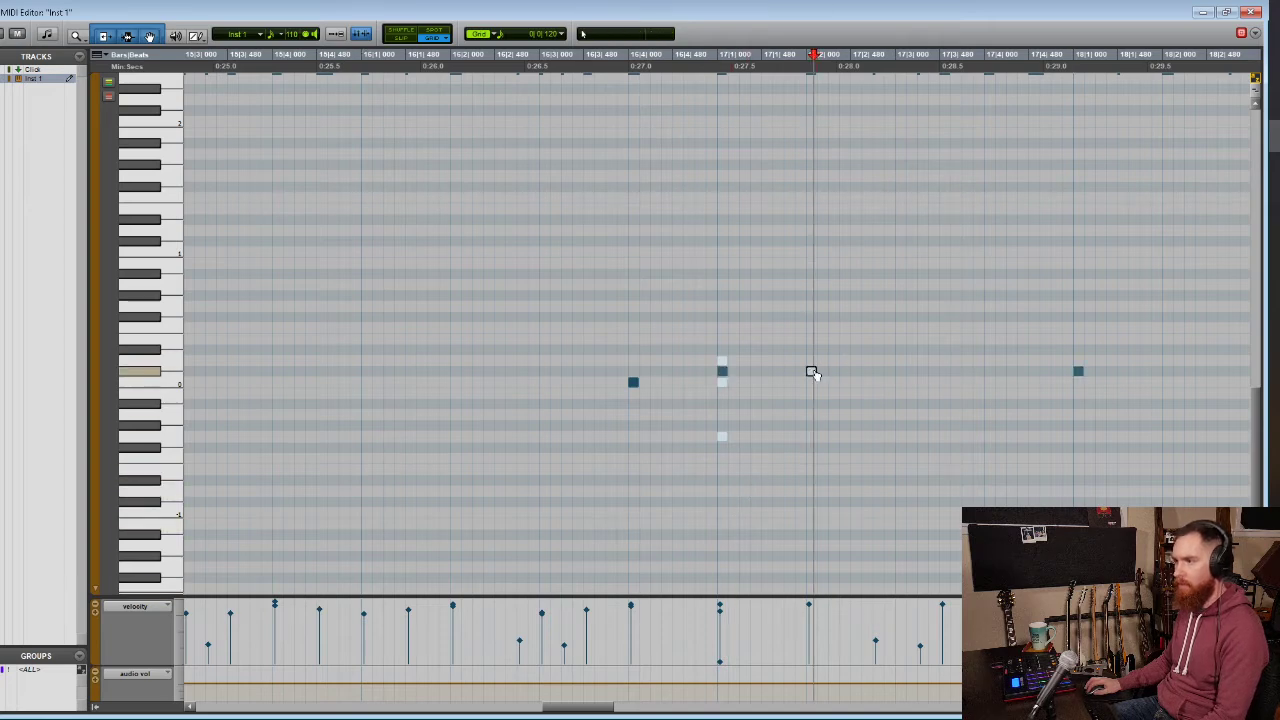
pyautogui.click(901, 371)
pyautogui.click(989, 371)
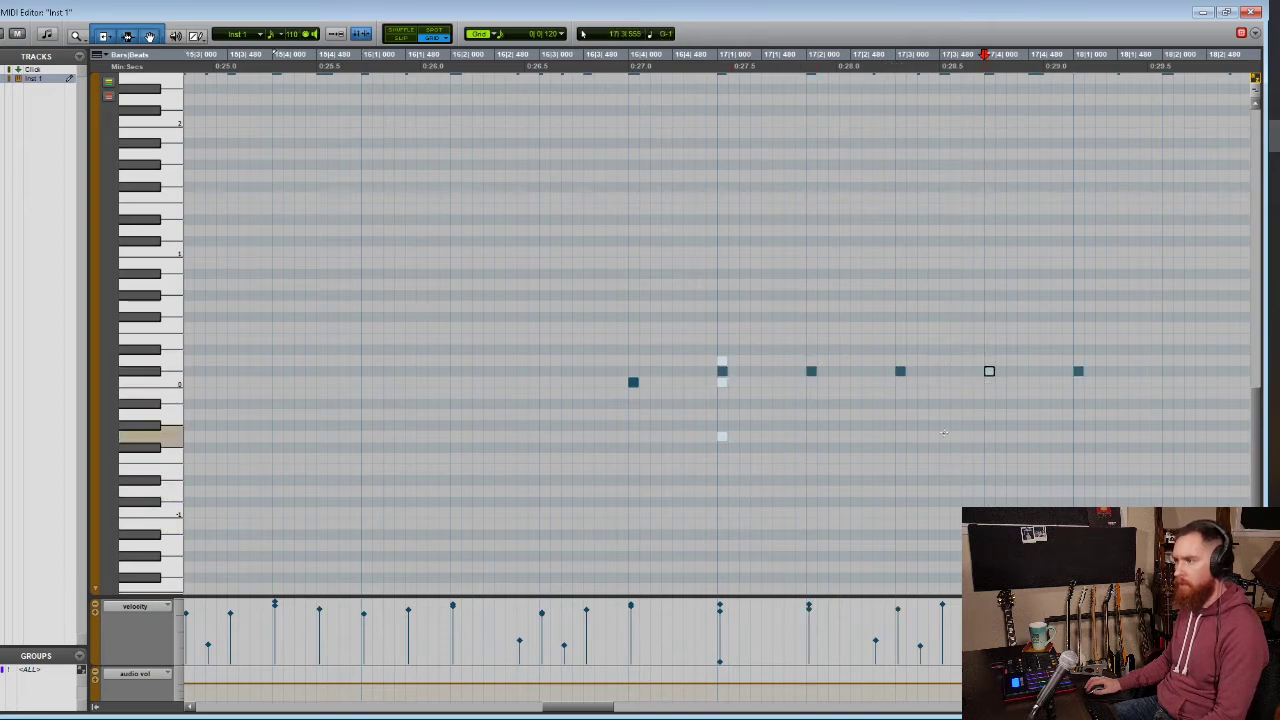
pyautogui.hscroll(5, 936, 420)
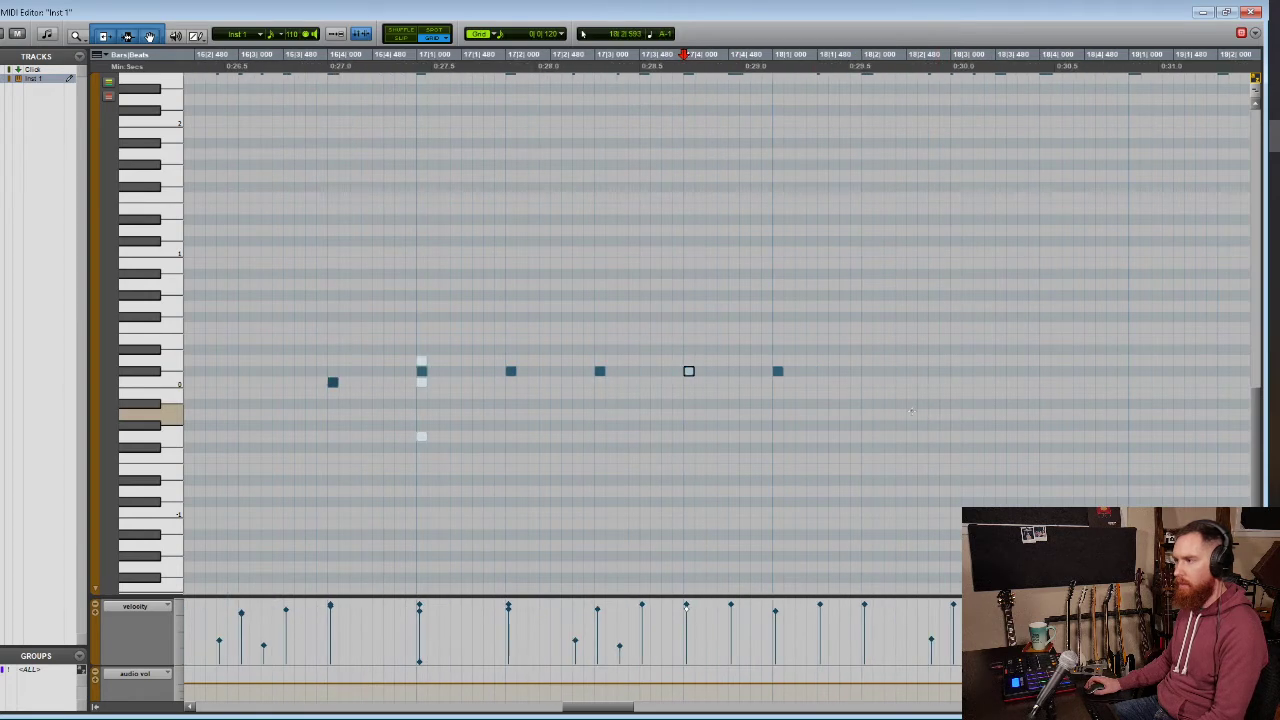
pyautogui.click(951, 369)
pyautogui.click(954, 371)
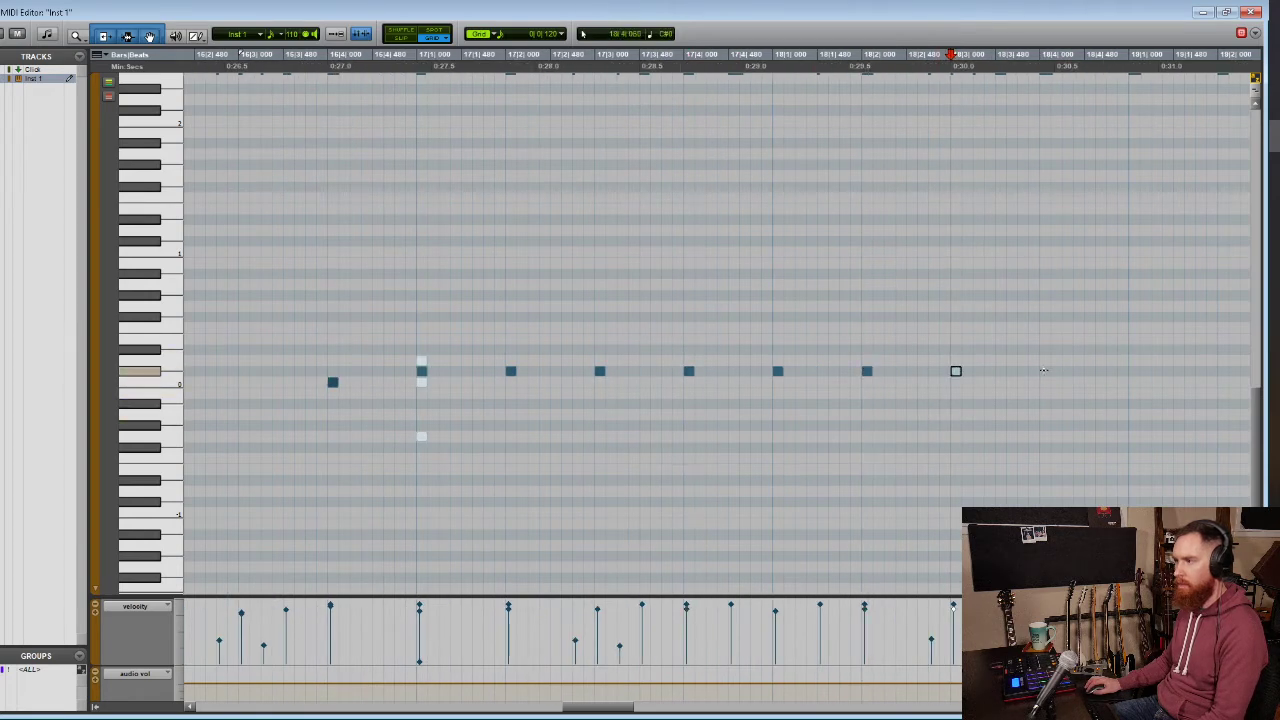
pyautogui.click(1043, 371)
# Audition the pattern with the new C#0 notes from bar 17, and again from bar 13
pyautogui.scroll(3, 854, 409)
pyautogui.scroll(6, 854, 409)
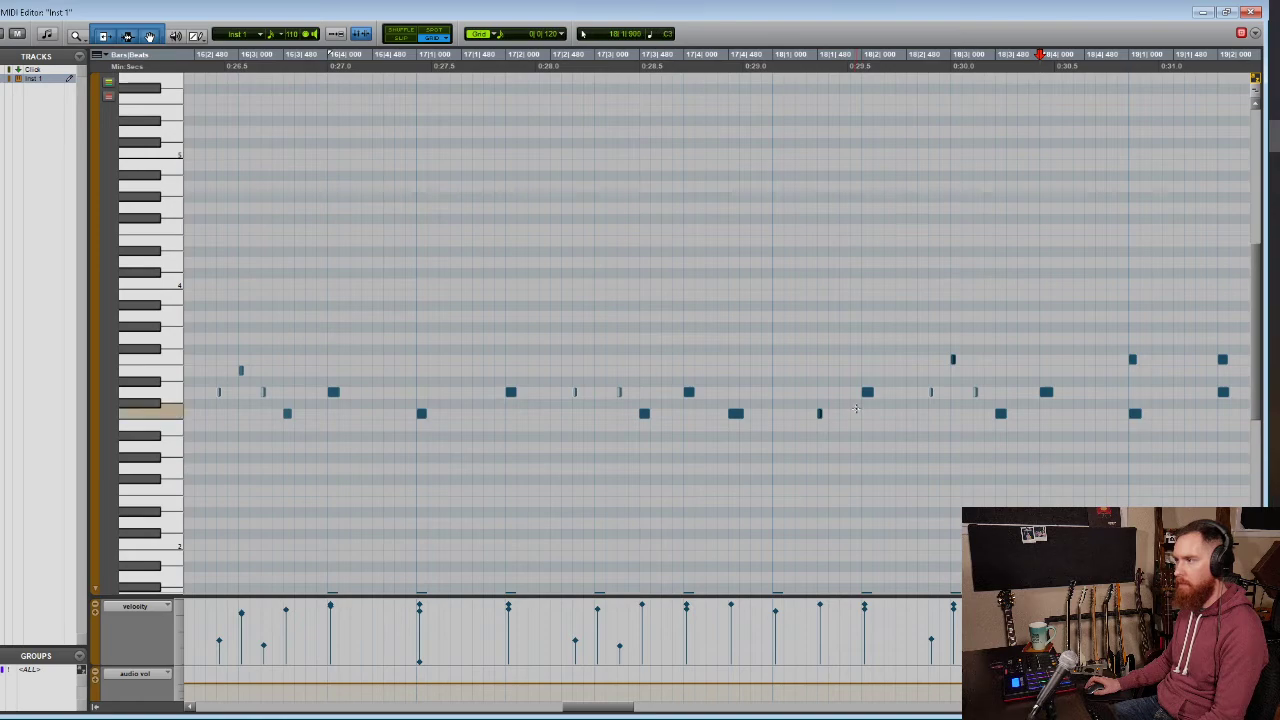
pyautogui.scroll(-2, 855, 408)
pyautogui.scroll(-6, 855, 408)
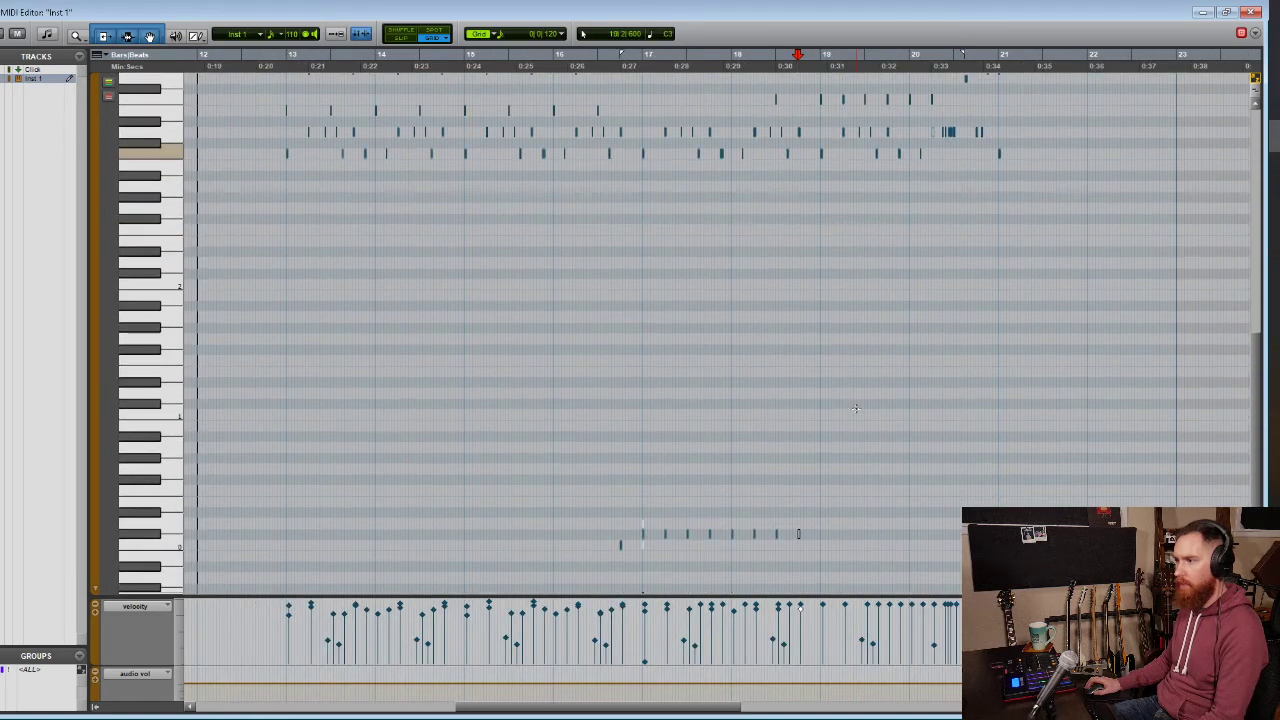
pyautogui.scroll(2, 855, 390)
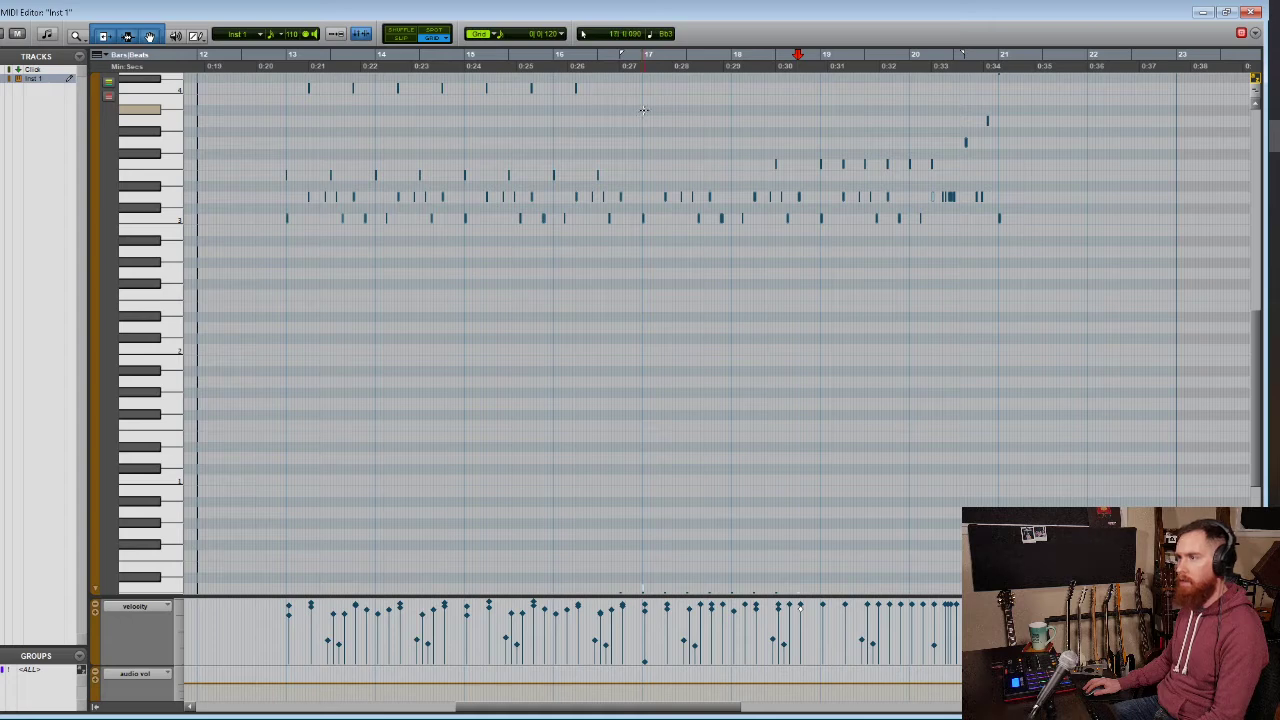
pyautogui.moveTo(644, 110); pyautogui.dragTo(1050, 112)
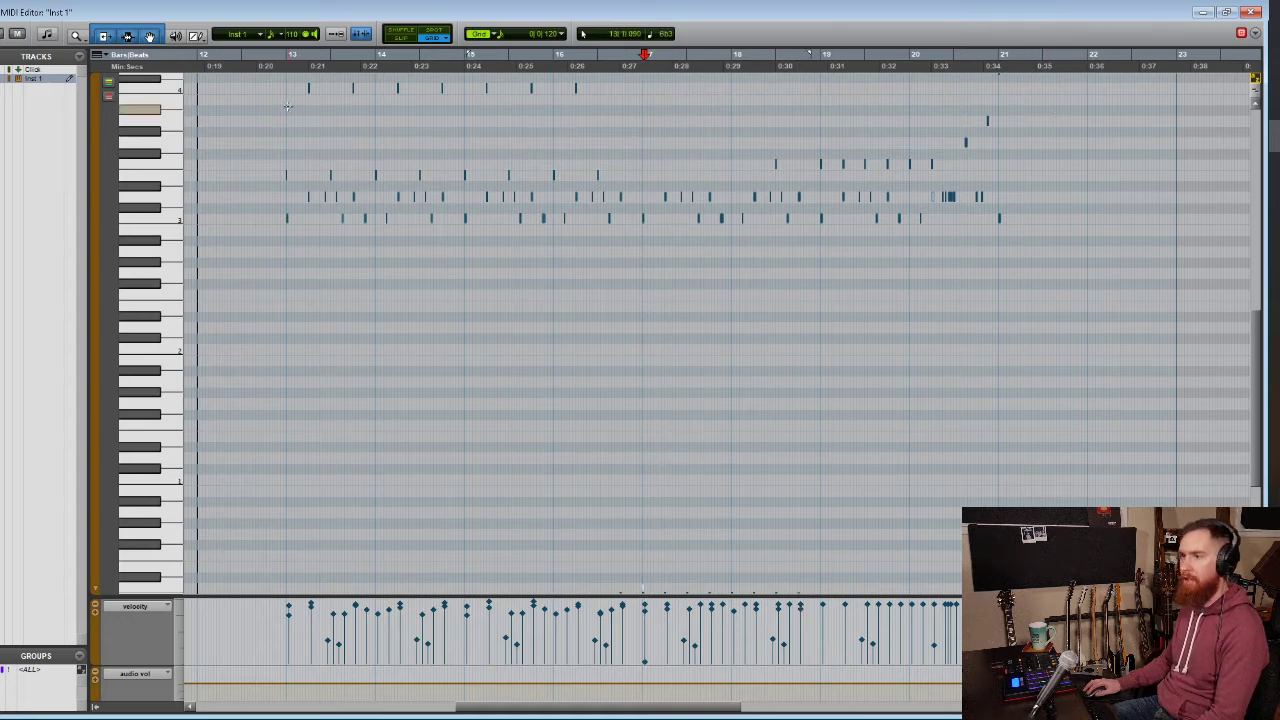
pyautogui.moveTo(287, 107); pyautogui.dragTo(1062, 112)
# Audition the drum fill from the start of bar 20 into bar 21
pyautogui.click(910, 107)
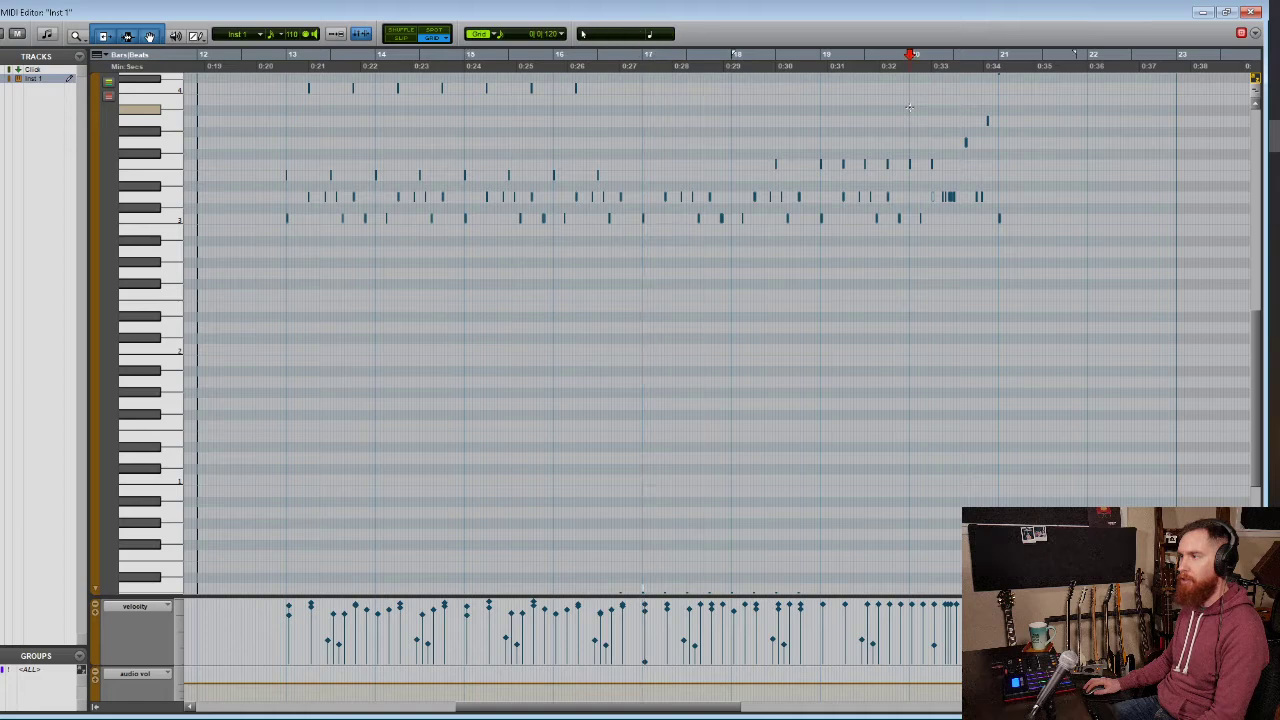
pyautogui.press('space')
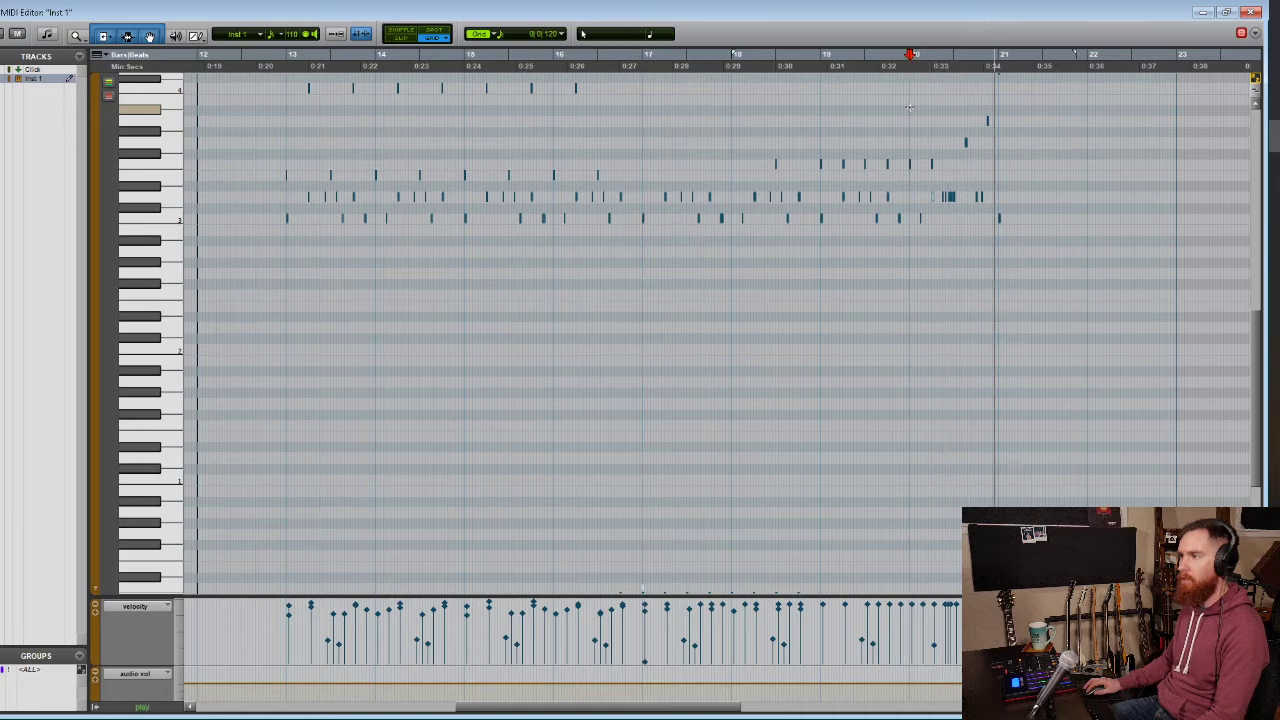
pyautogui.press('space')
pyautogui.moveTo(909, 107); pyautogui.dragTo(943, 108)
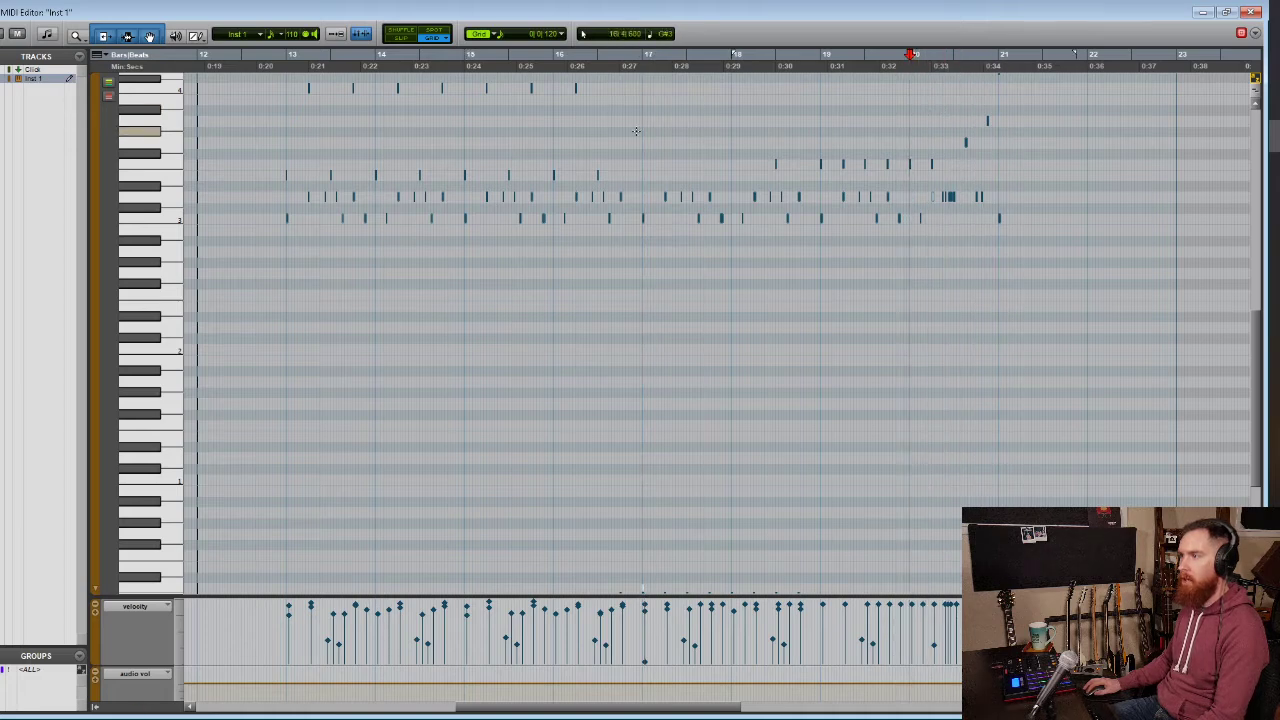
# Review the C#0 notes in bars 17 and 18, selecting the ones on beats 3 and 4 of bar 18
pyautogui.scroll(-3, 659, 129)
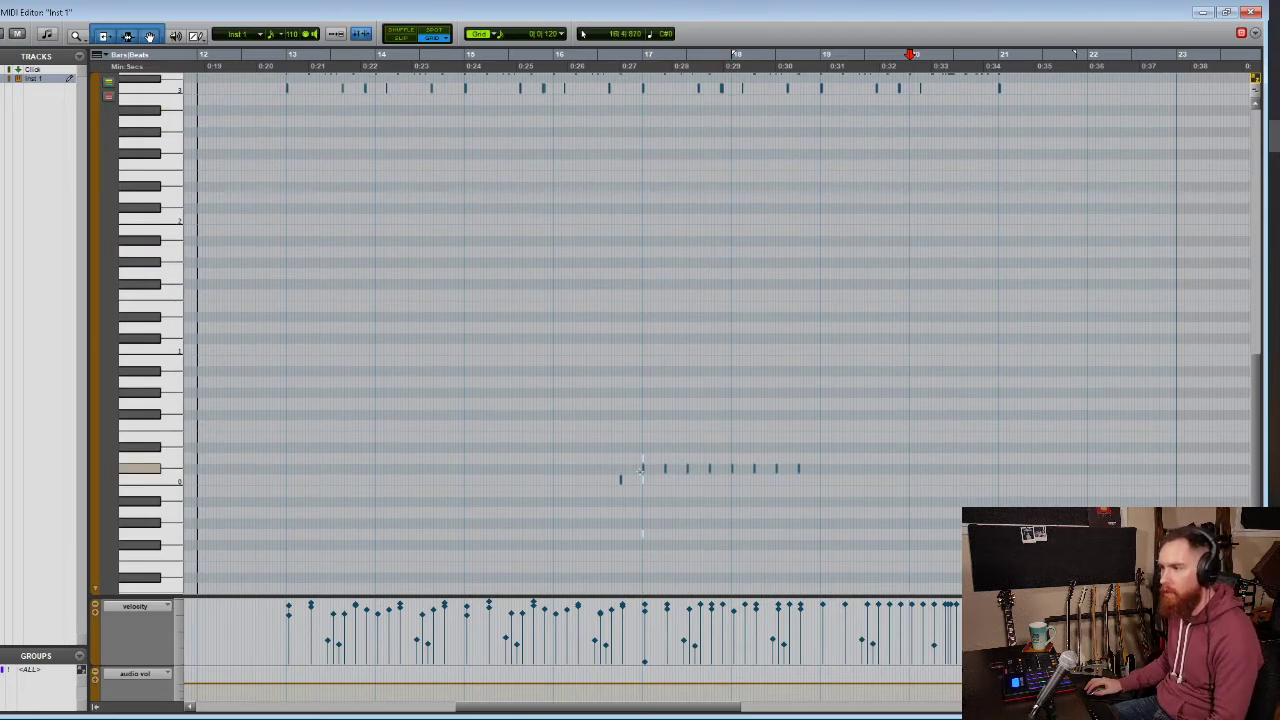
pyautogui.scroll(2, 680, 386)
pyautogui.moveTo(838, 563); pyautogui.dragTo(775, 573)
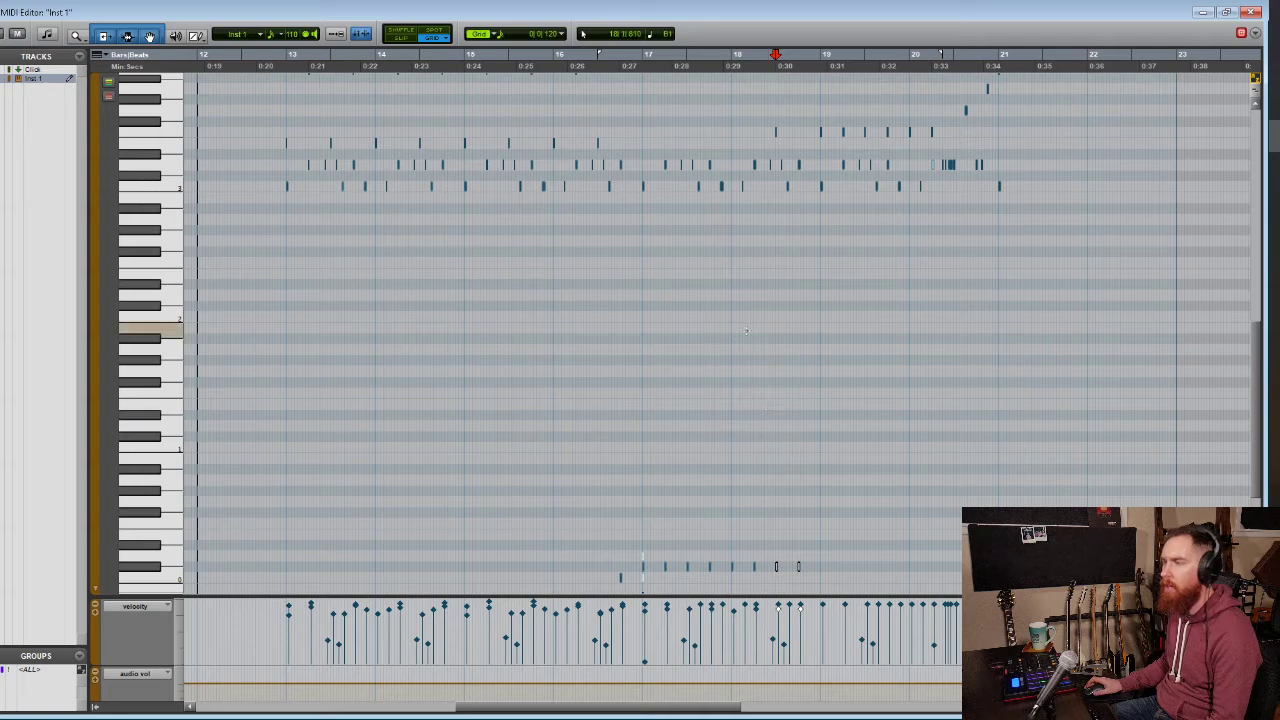
pyautogui.scroll(3, 678, 383)
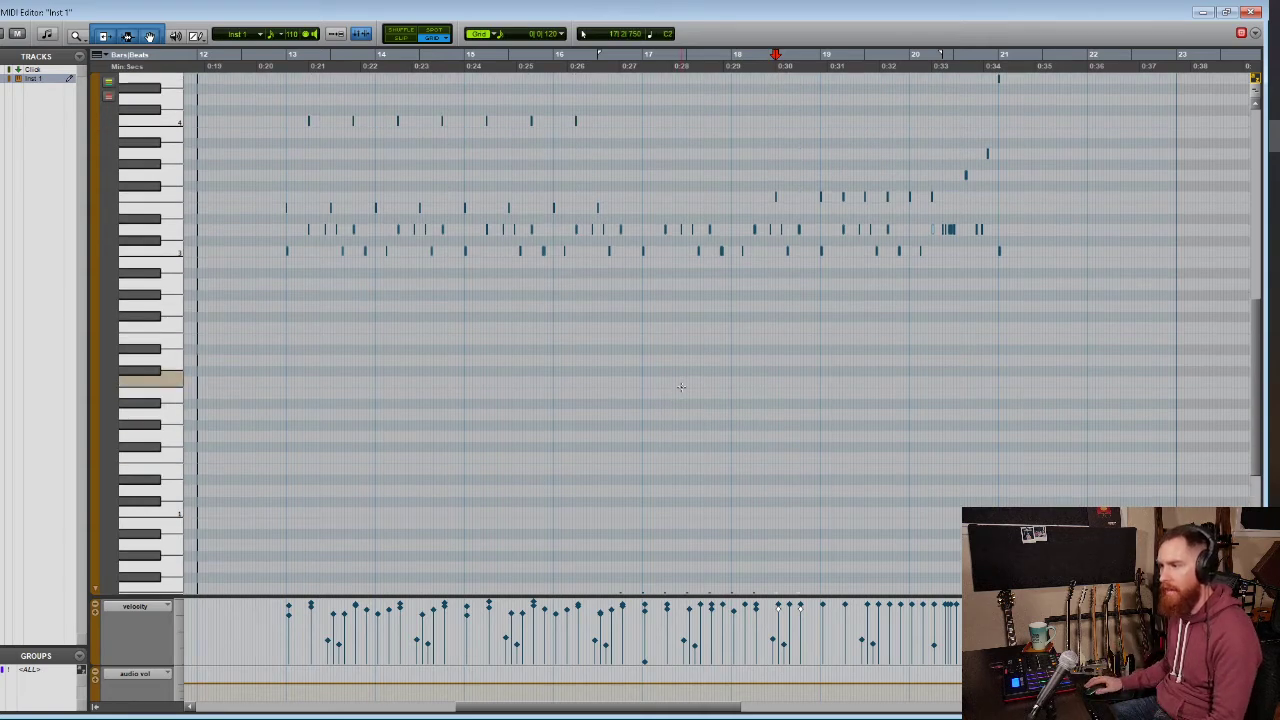
# Lower the velocity of the C3 notes on the offbeat after beat 3 in bars 17 and 19, and audition from bar 17
pyautogui.click(697, 250)
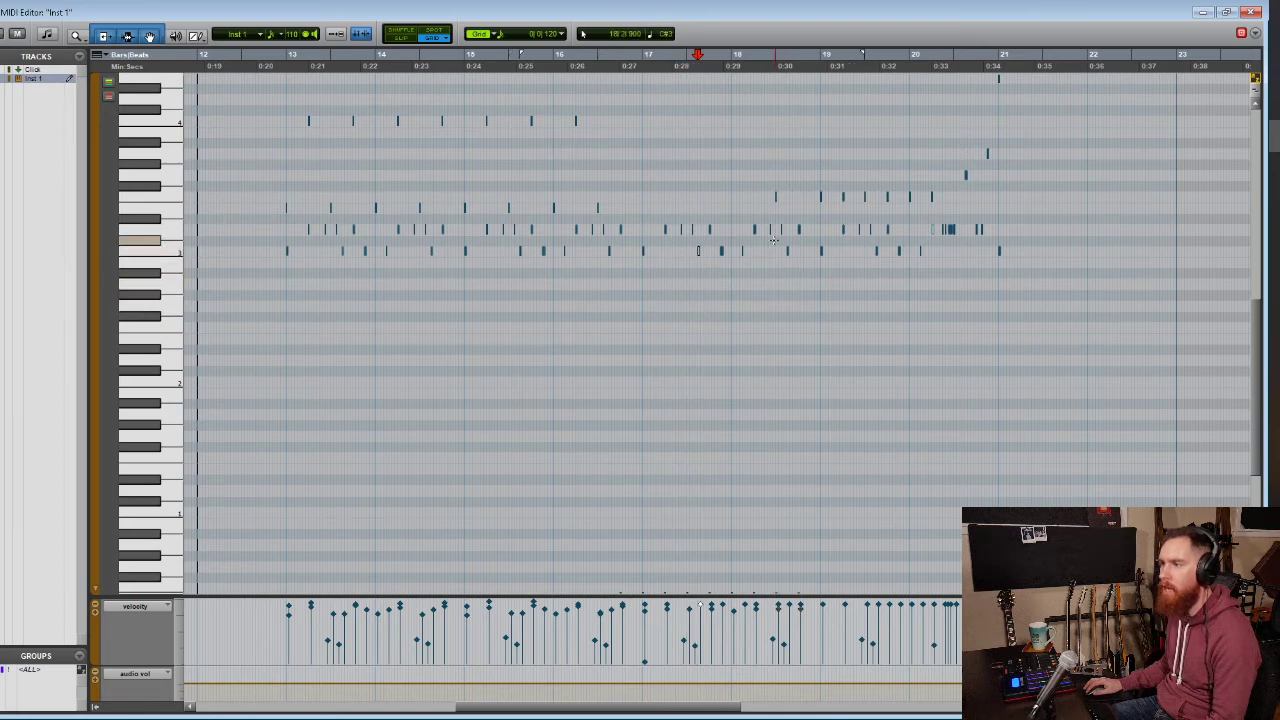
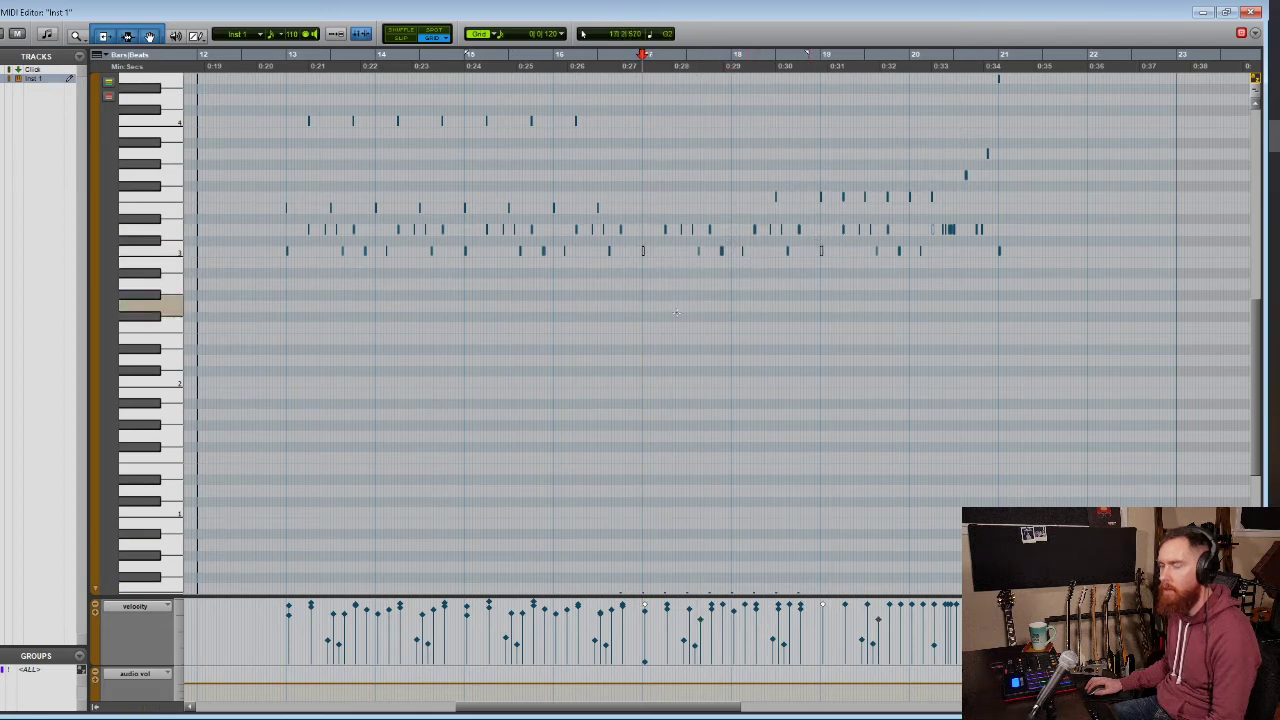
pyautogui.click(638, 292)
pyautogui.press('space')
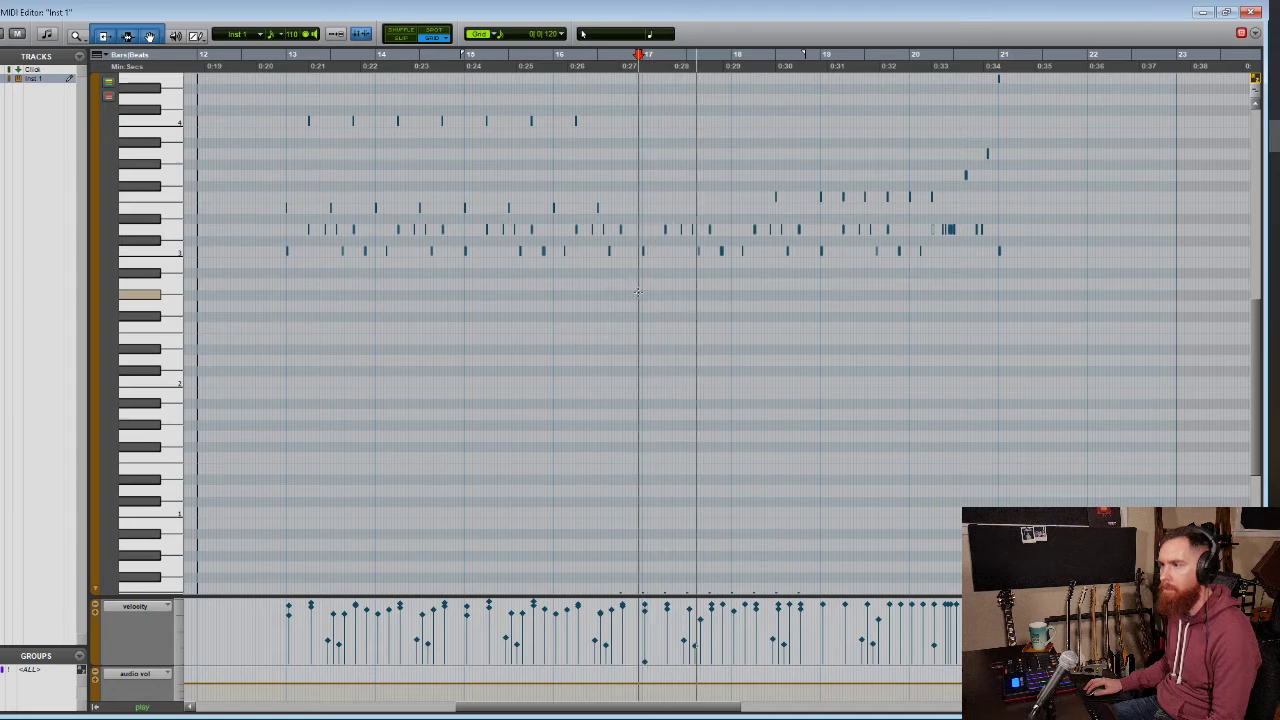
pyautogui.press('space')
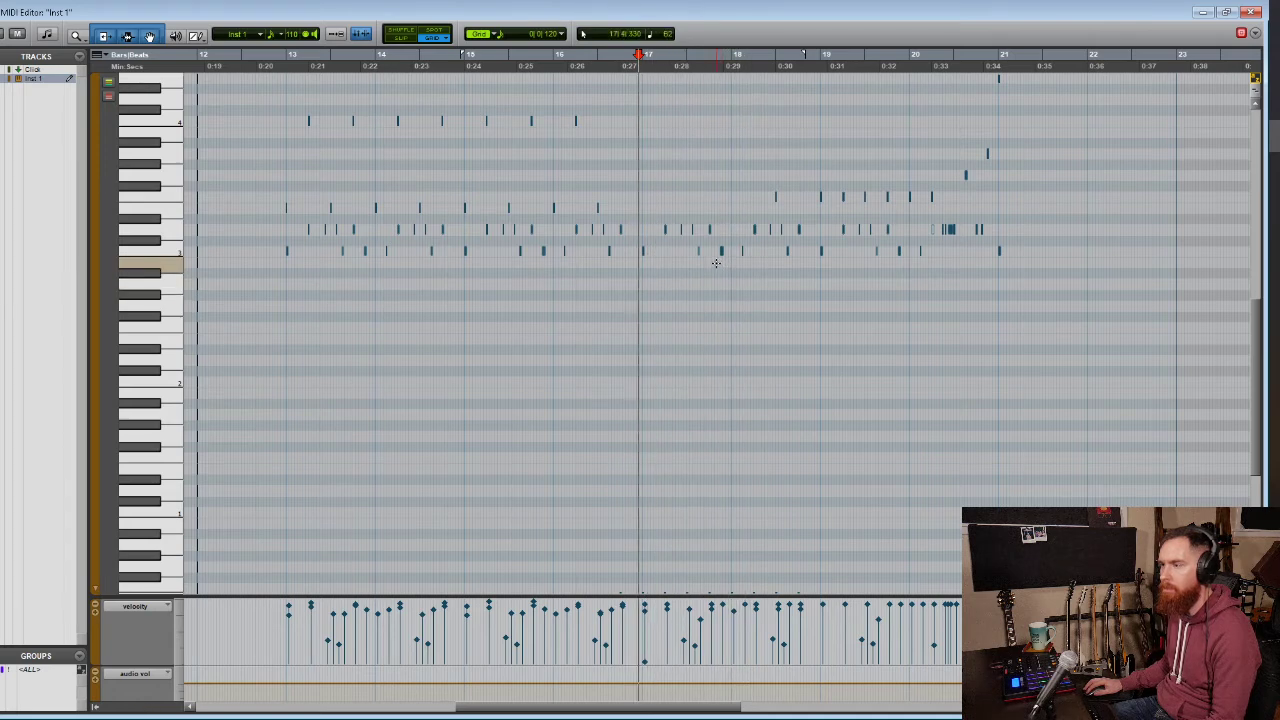
# Slightly lower the velocity of the C3 notes on the offbeat after beat 4 in bars 17 and 19, and audition through bar 20
pyautogui.click(720, 251)
pyautogui.moveTo(726, 608); pyautogui.dragTo(727, 611)
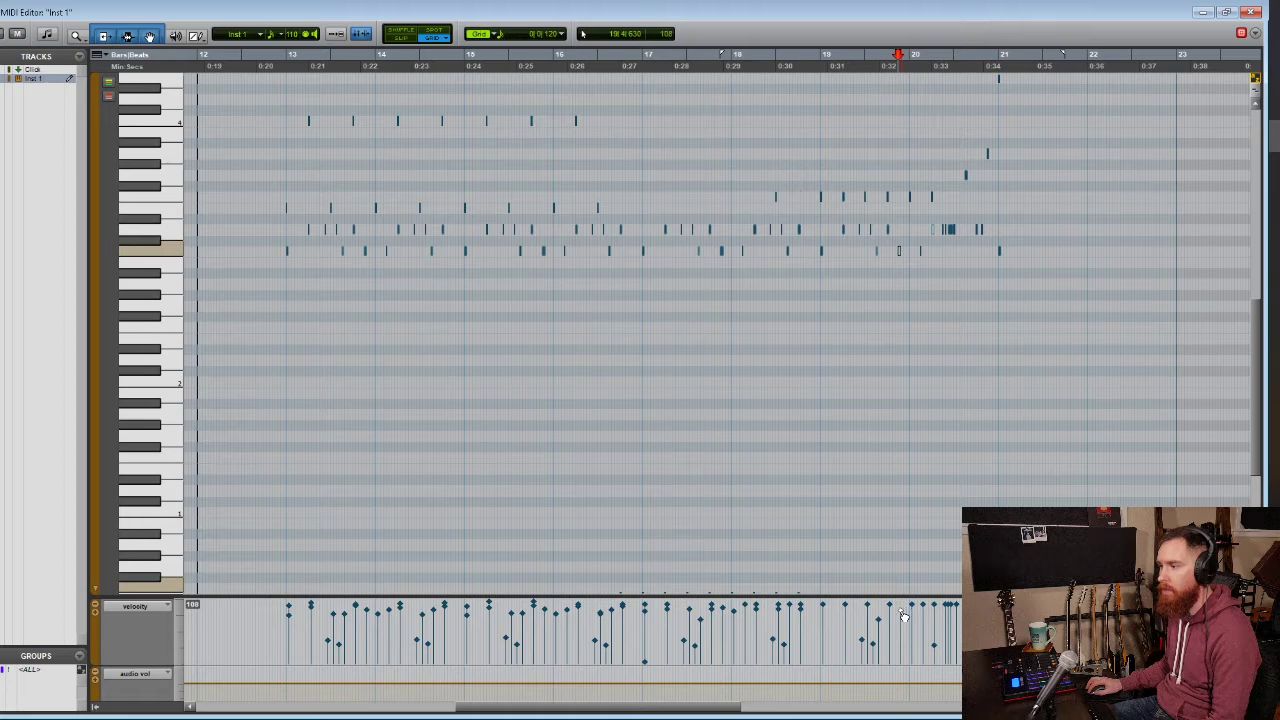
pyautogui.click(641, 317)
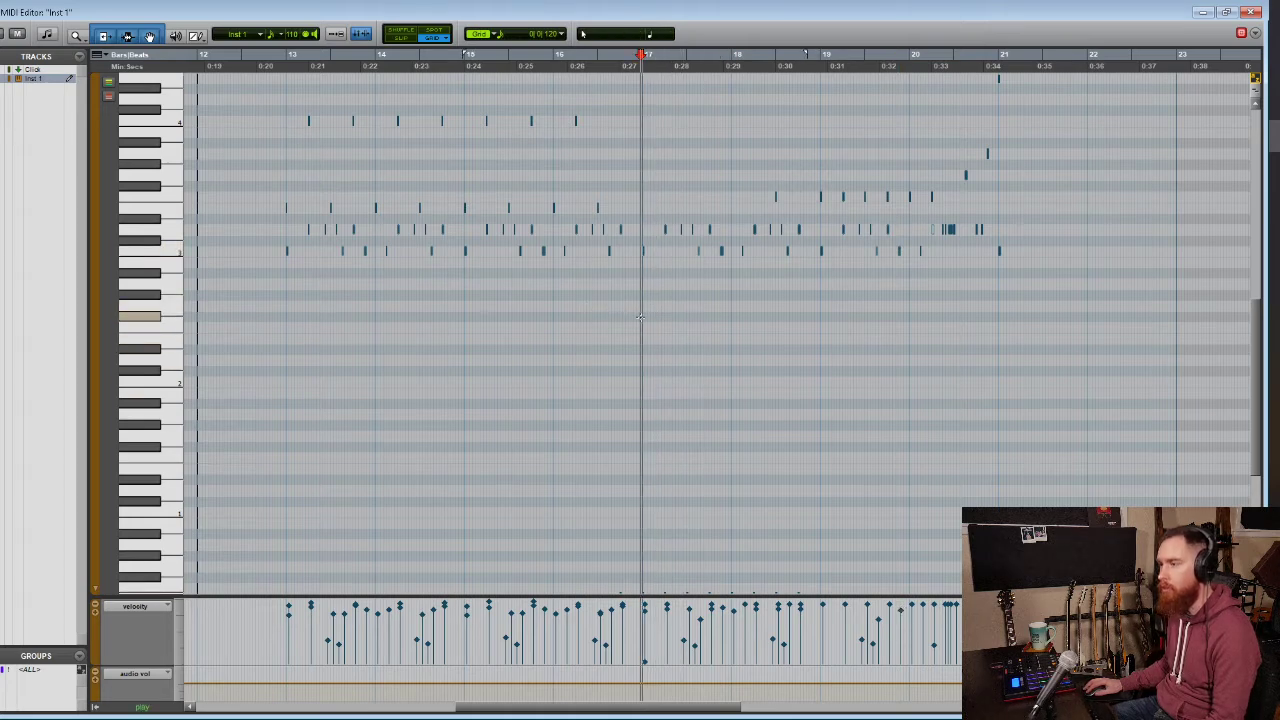
pyautogui.press('space')
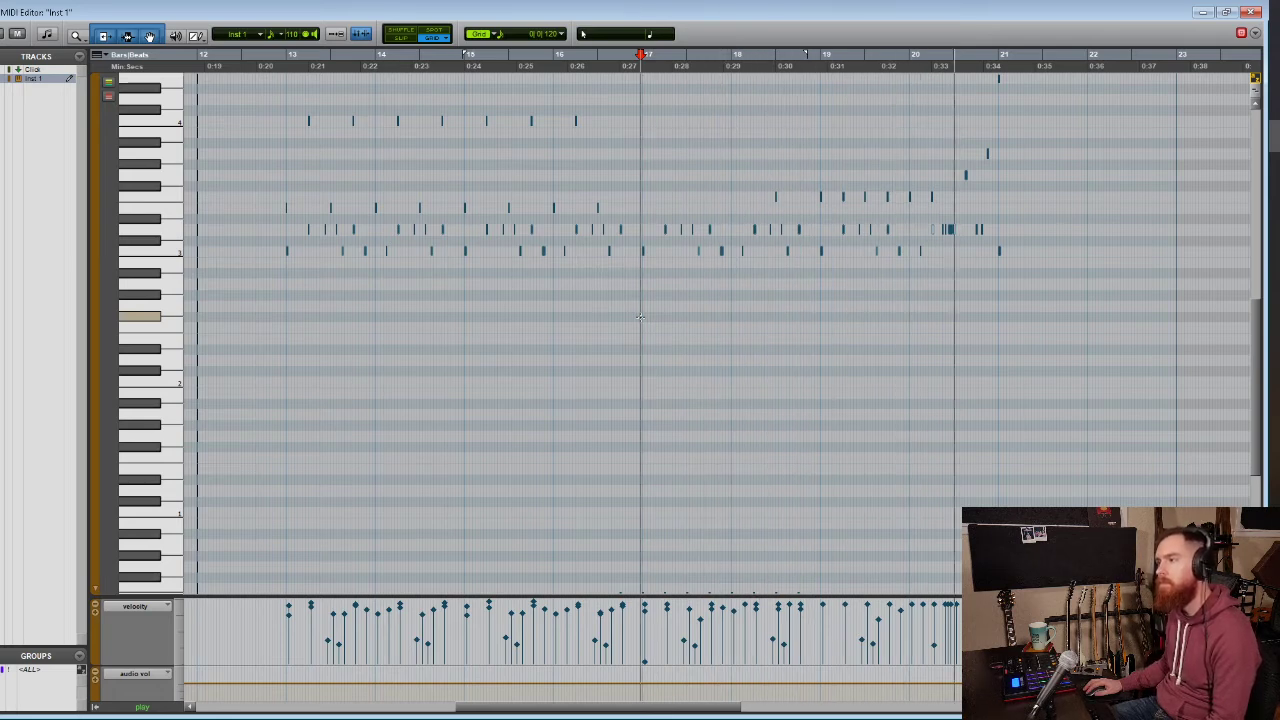
pyautogui.press('space')
# Raise the velocity of the soft D3 note on beat 2 of bar 20 to just below the neighbouring hits
pyautogui.moveTo(923, 216); pyautogui.dragTo(936, 240)
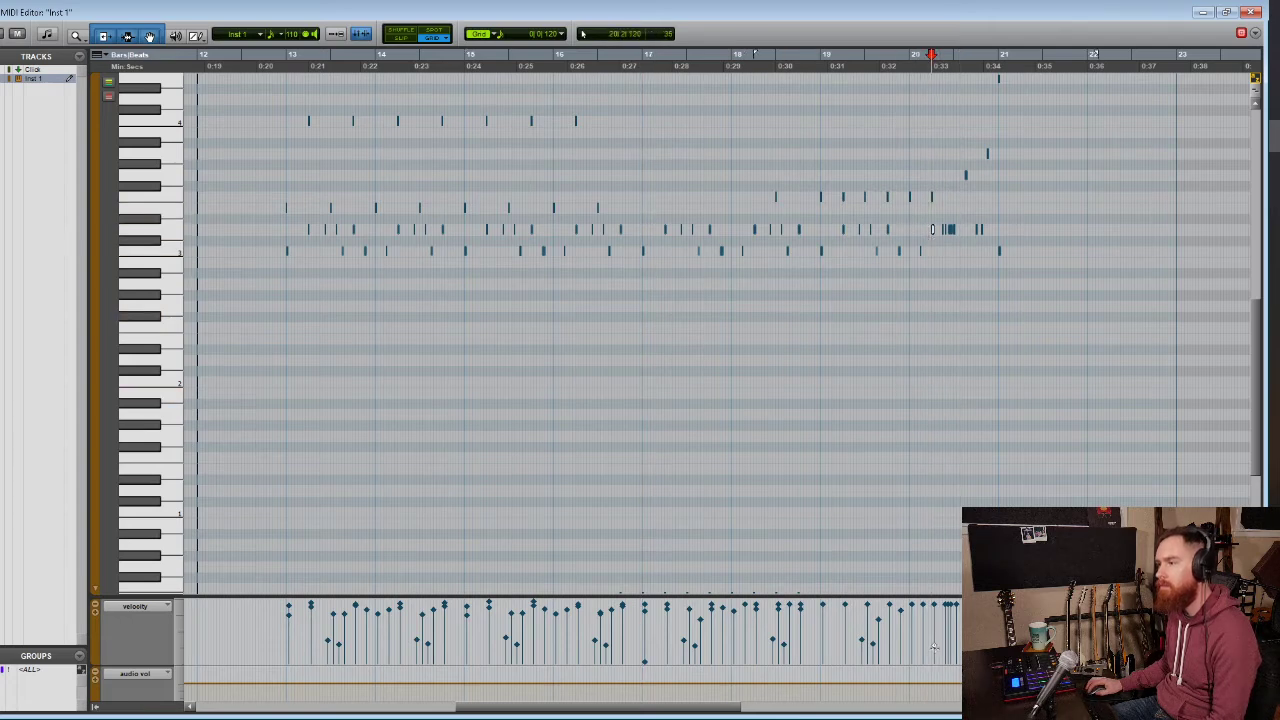
pyautogui.moveTo(935, 646); pyautogui.dragTo(937, 620)
pyautogui.click(893, 375)
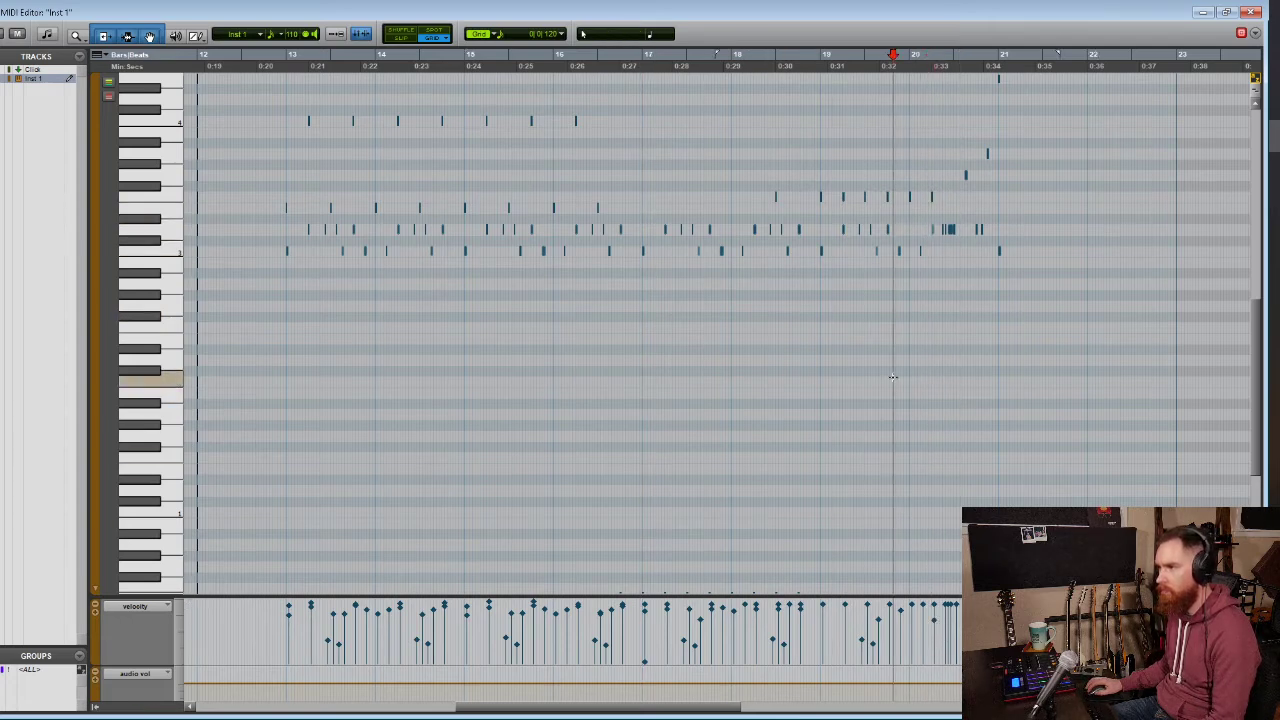
pyautogui.press('space')
pyautogui.press('space')
pyautogui.press('t')
pyautogui.press('t')
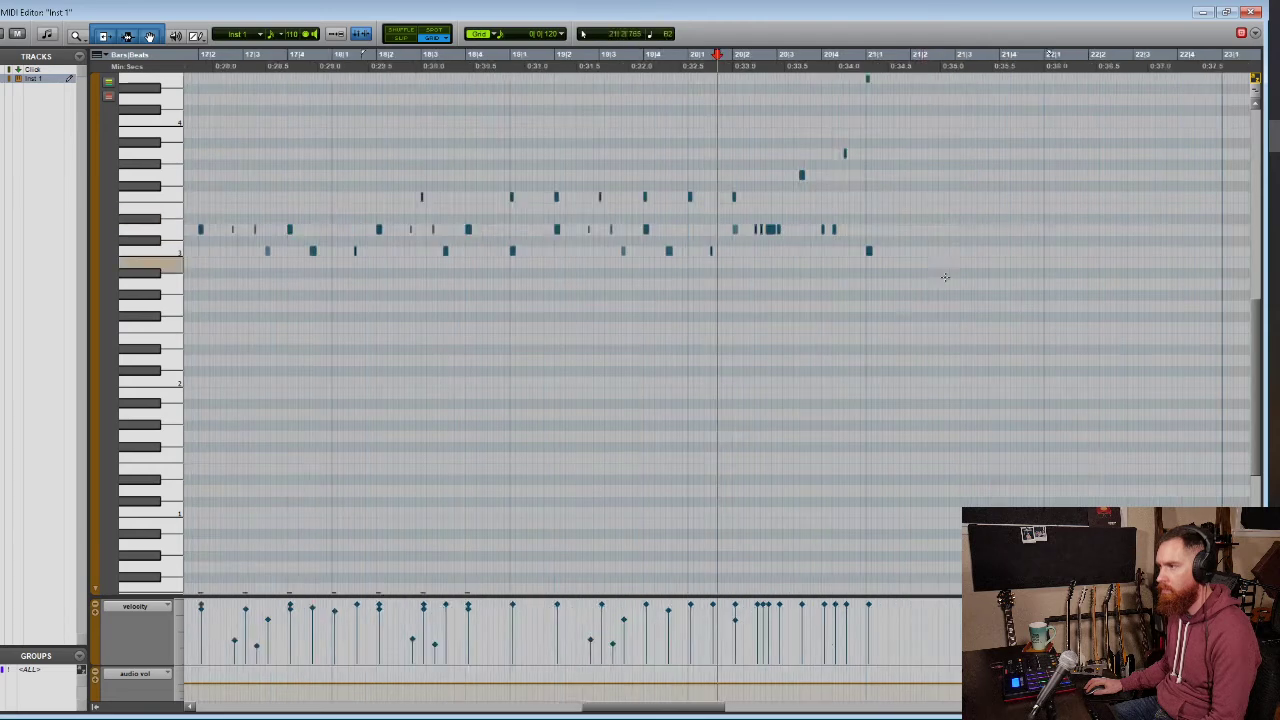
pyautogui.moveTo(719, 234); pyautogui.dragTo(758, 241)
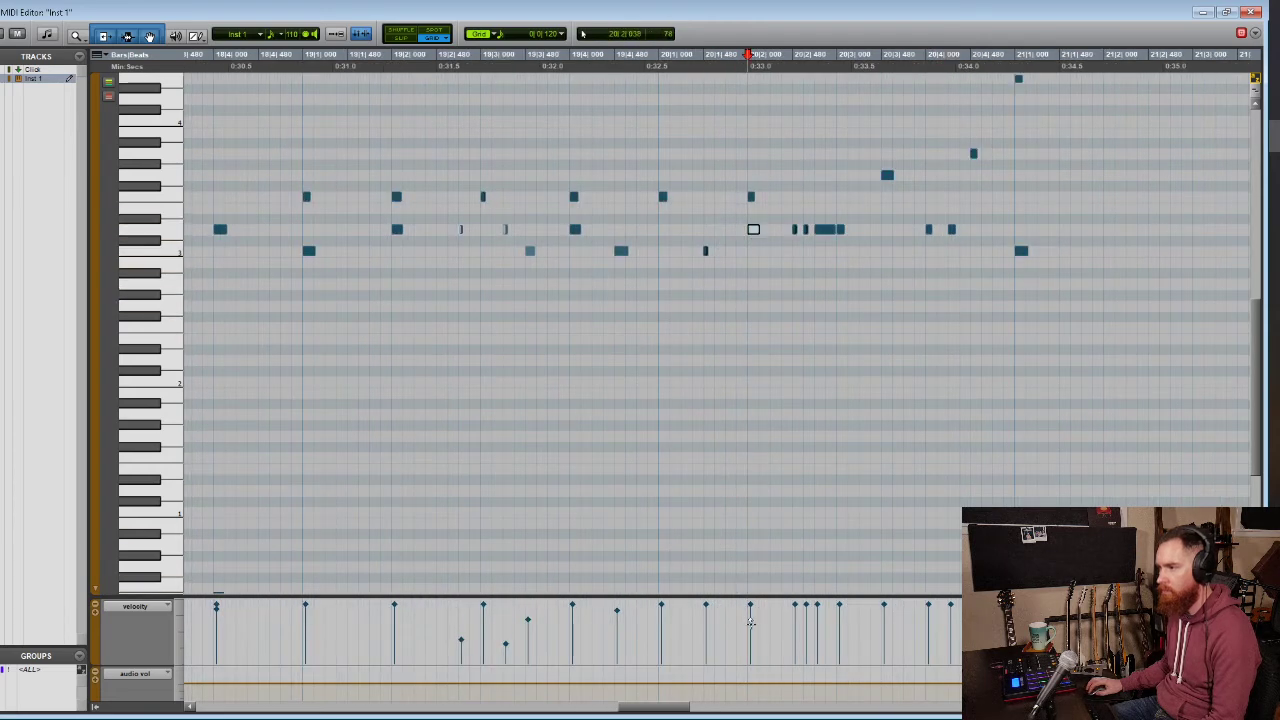
pyautogui.moveTo(750, 622); pyautogui.dragTo(755, 619)
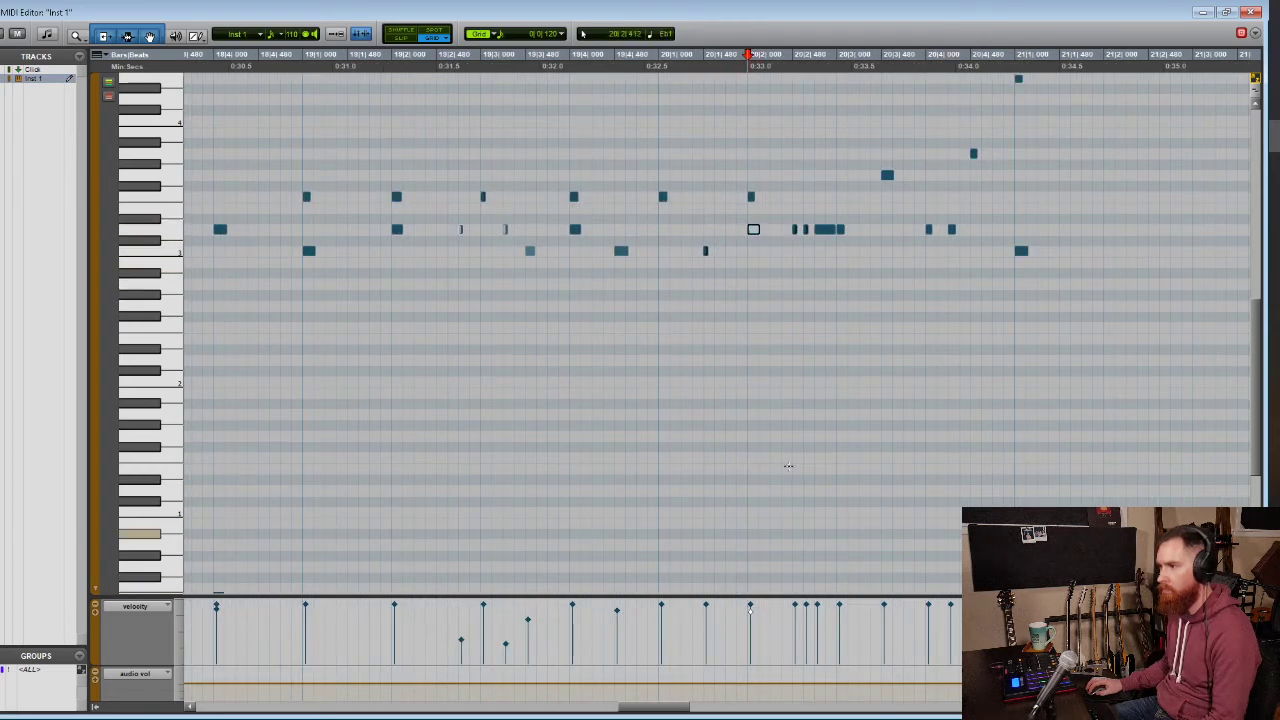
# Set the velocity of the three quick D3 notes before beat 3 of bar 20 to 88, randomized by 10, and audition them
pyautogui.moveTo(776, 212); pyautogui.dragTo(821, 256)
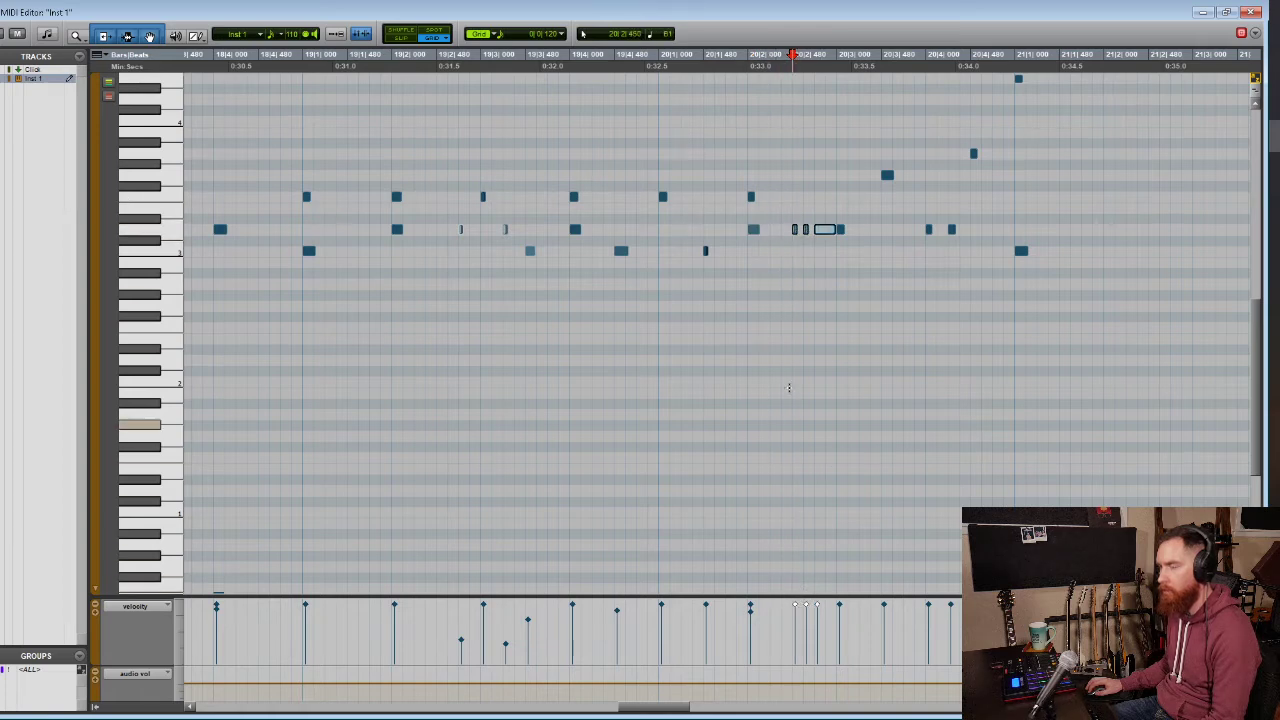
pyautogui.rightClick(793, 322)
pyautogui.moveTo(872, 518)
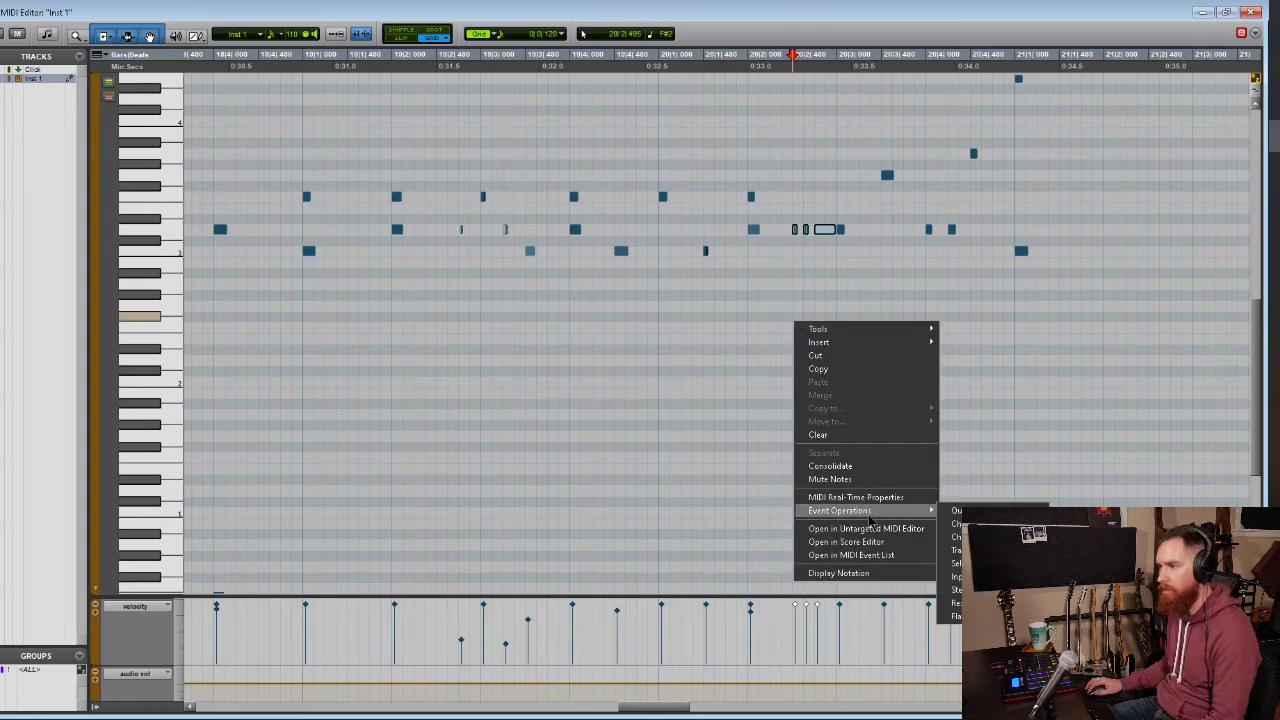
pyautogui.click(985, 523)
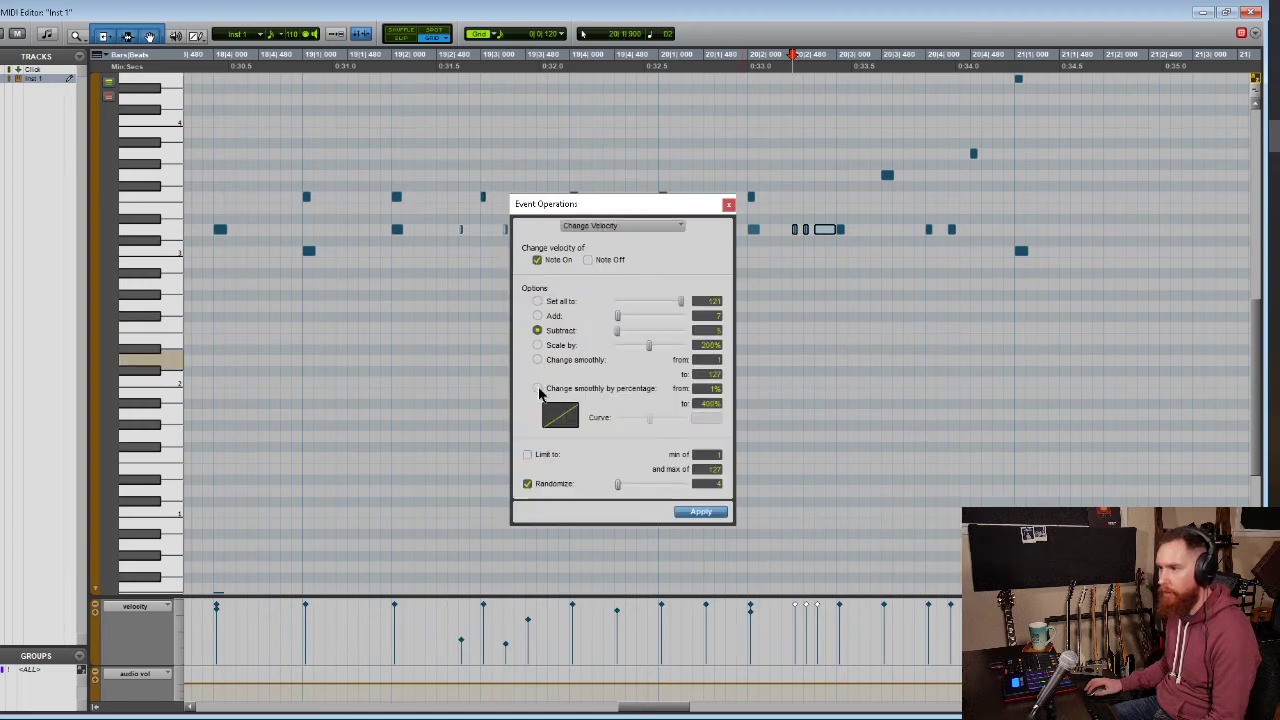
pyautogui.click(538, 389)
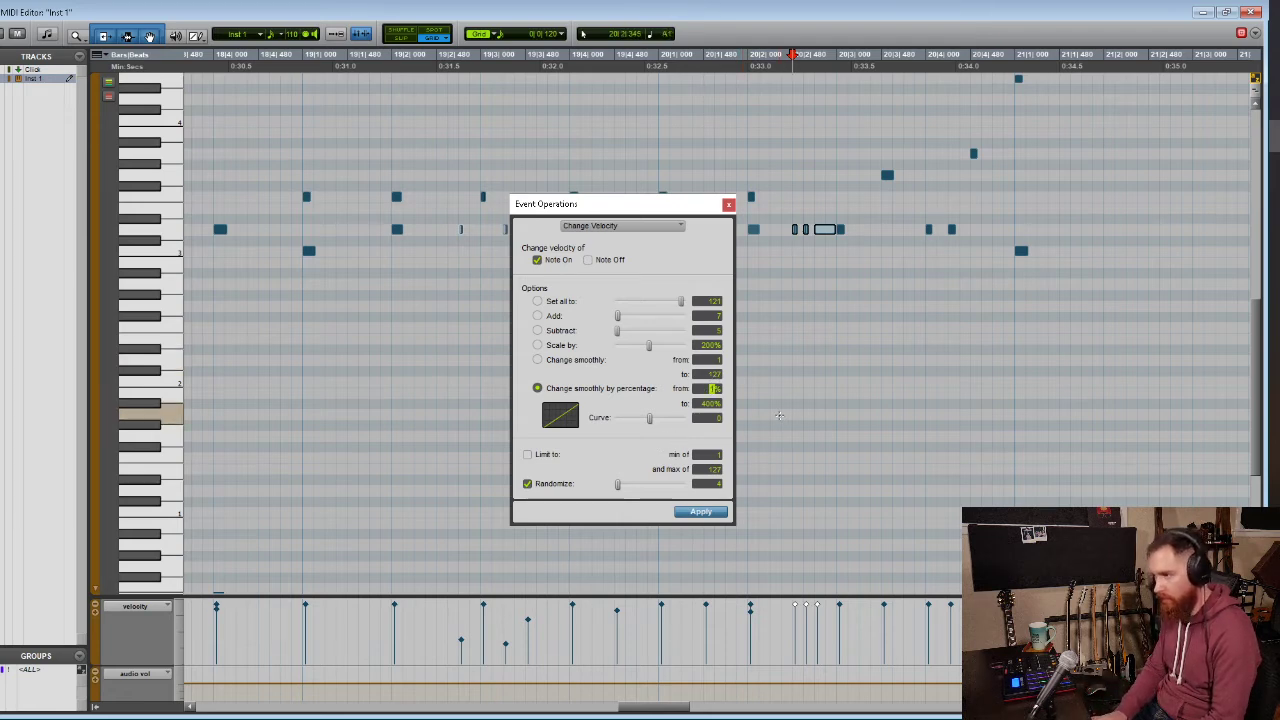
pyautogui.click(537, 301)
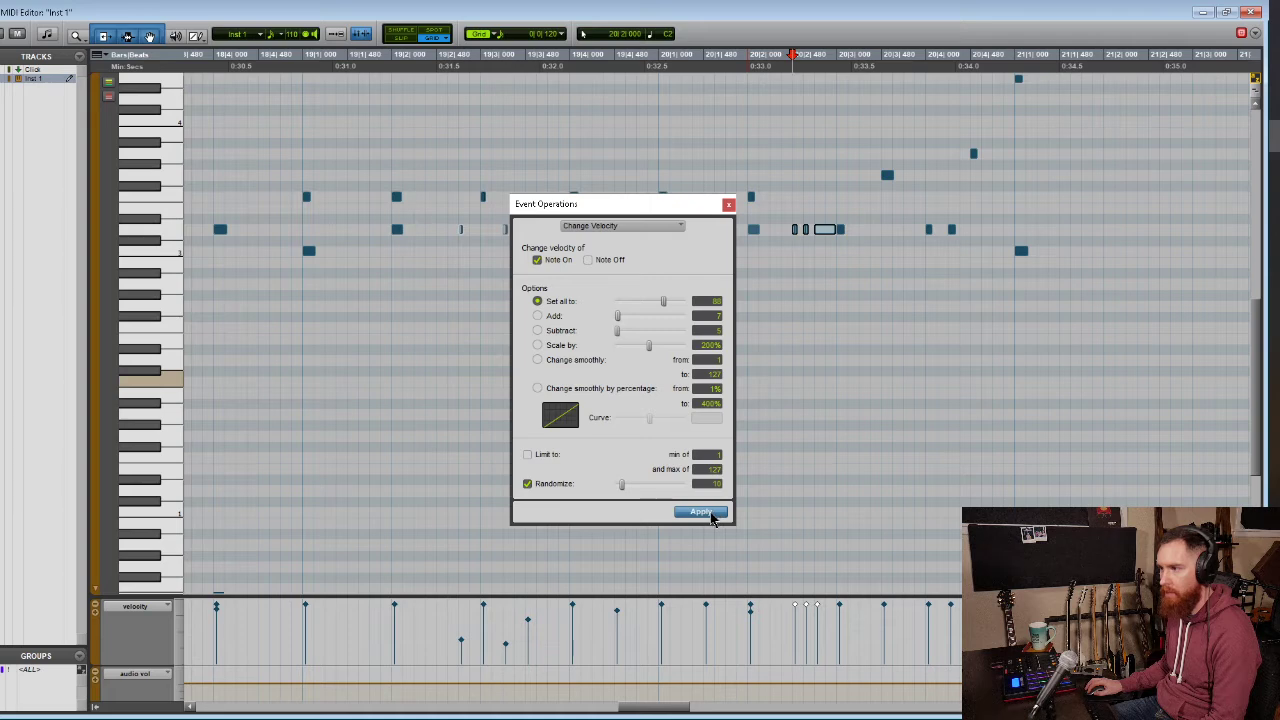
pyautogui.click(712, 515)
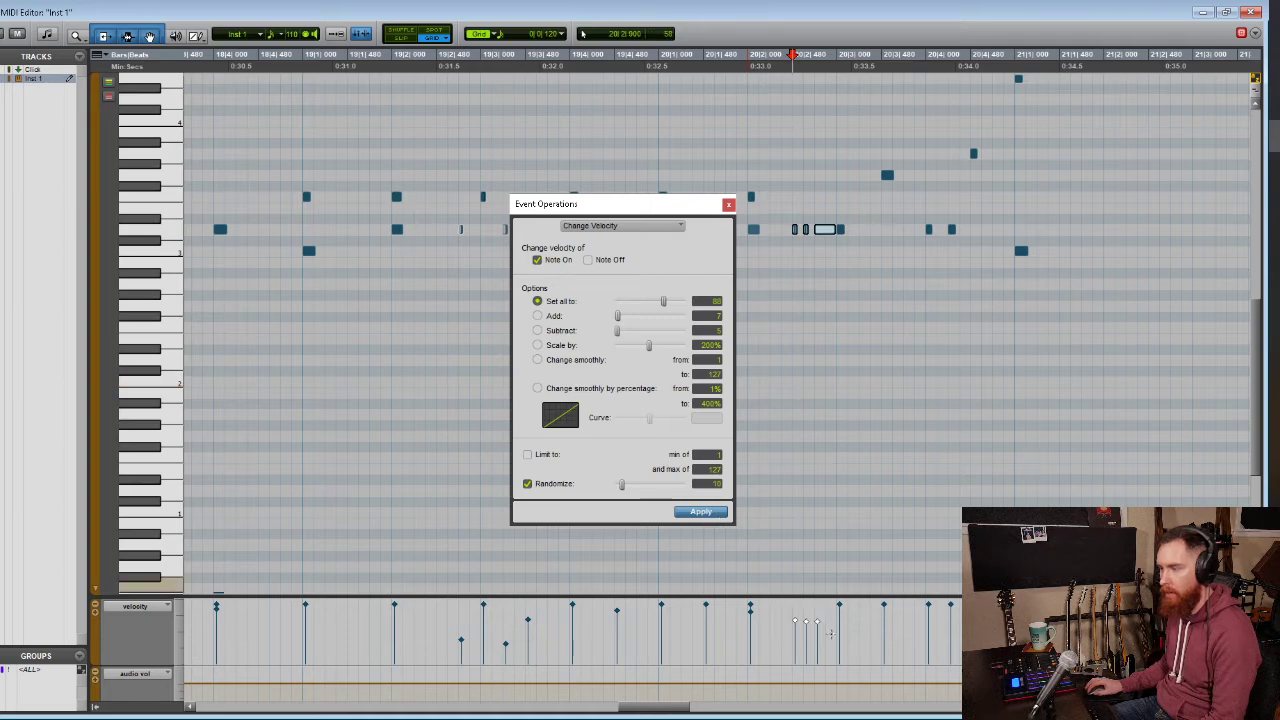
pyautogui.click(742, 191)
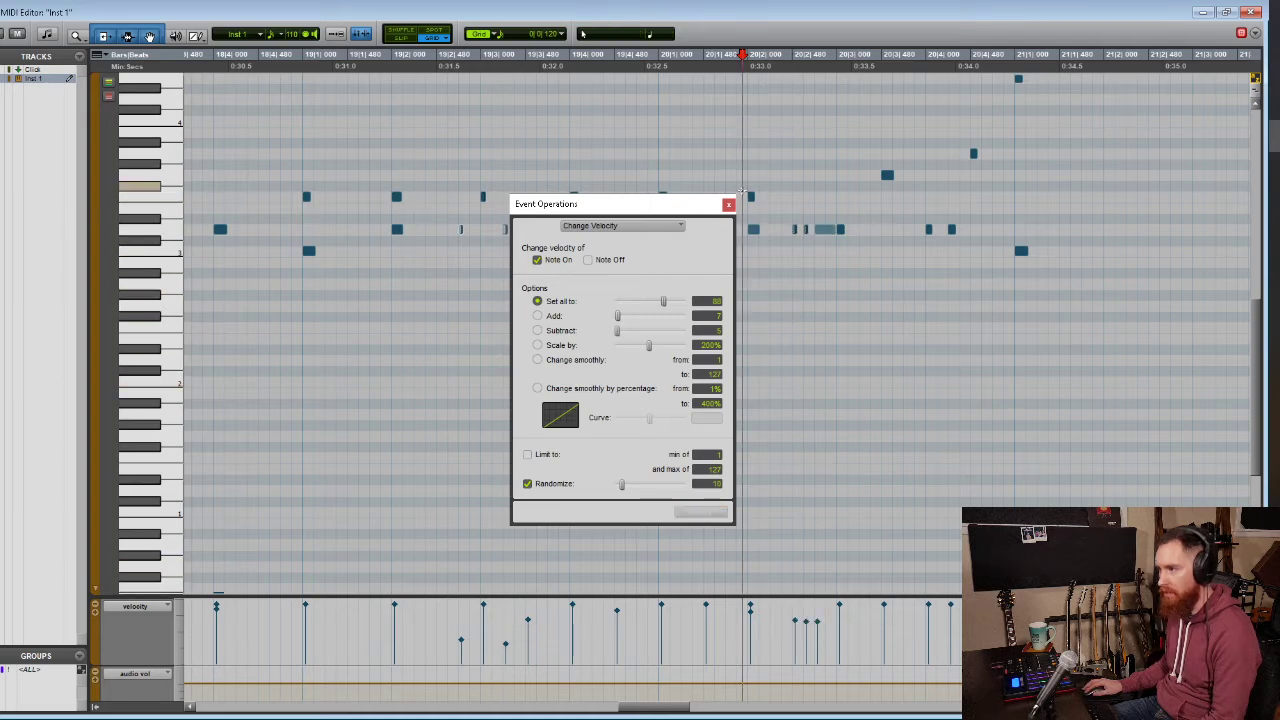
pyautogui.press('space')
pyautogui.press('space')
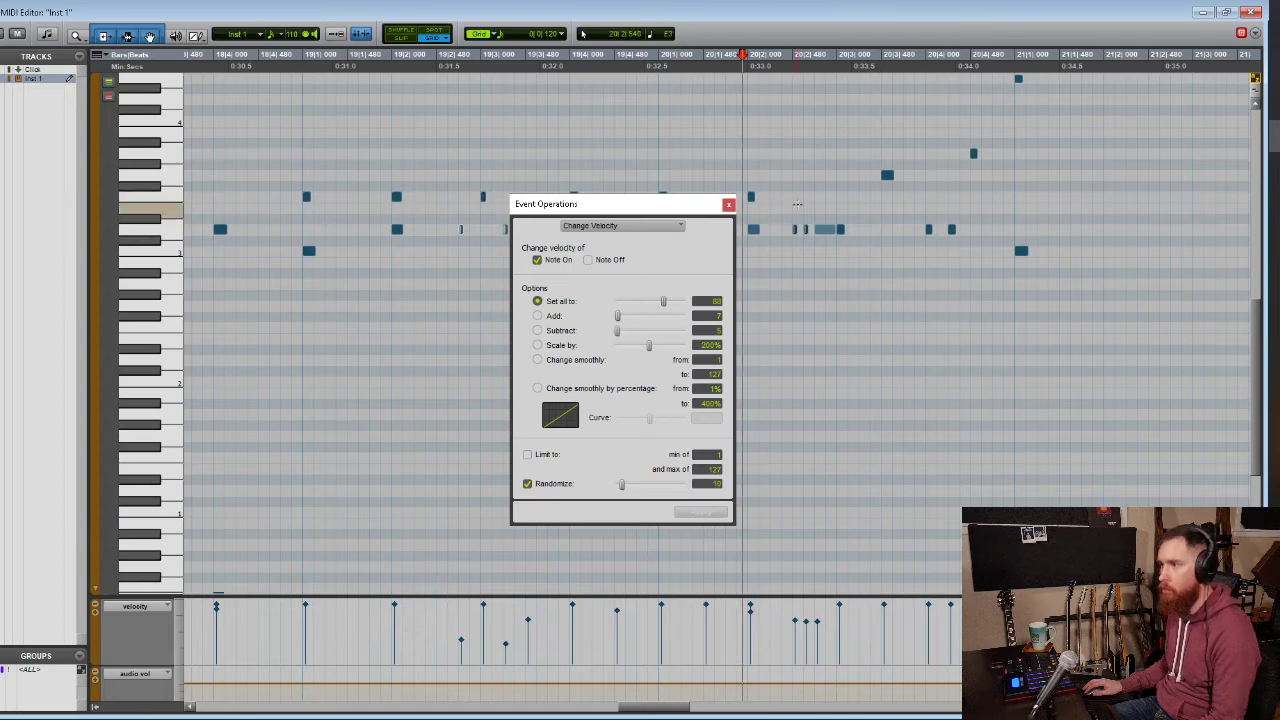
# Change the velocity of the same three D3 notes smoothly by percentage, from 100% to 25%, with a positive curve
pyautogui.click(801, 206)
pyautogui.moveTo(801, 206); pyautogui.dragTo(834, 255)
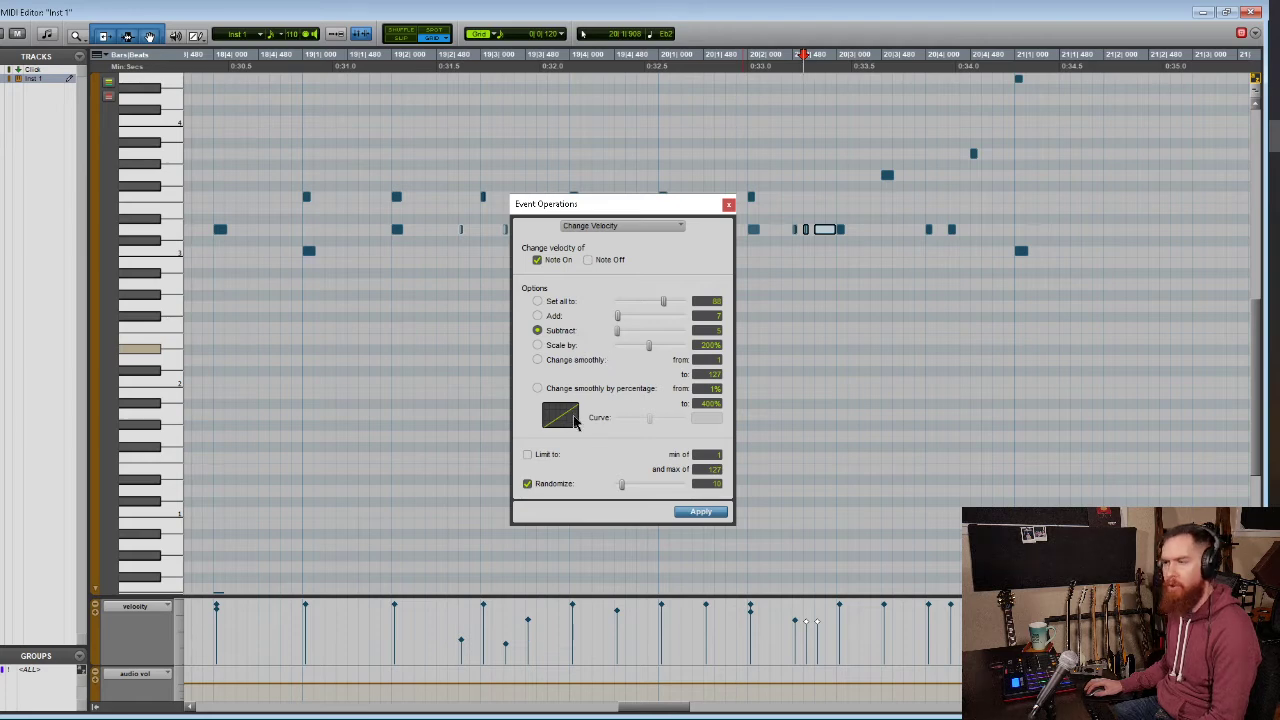
pyautogui.moveTo(792, 217); pyautogui.dragTo(829, 253)
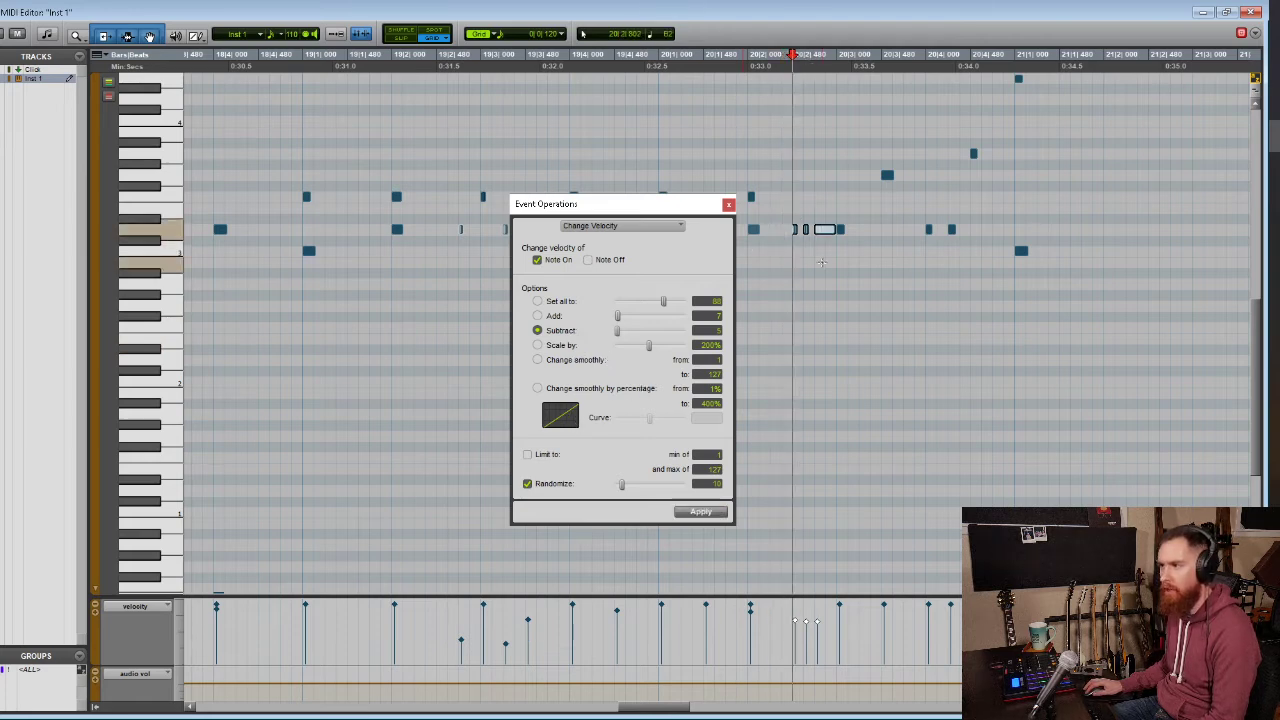
pyautogui.click(538, 389)
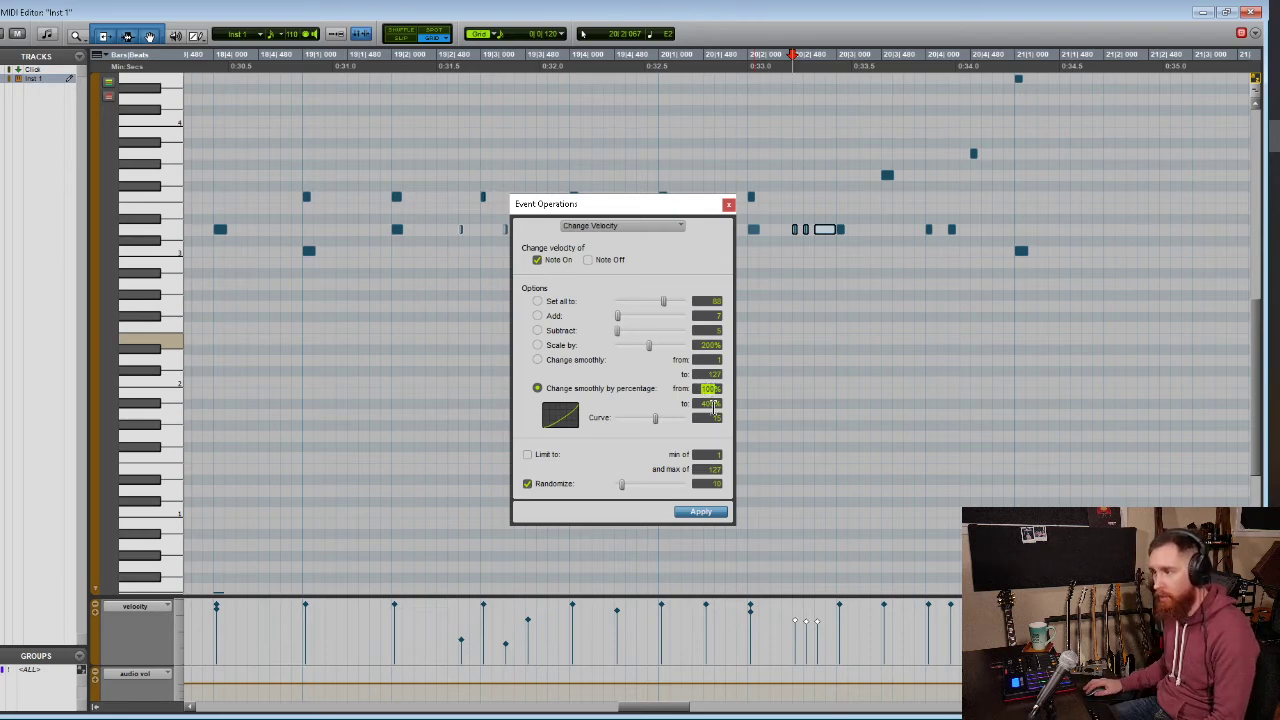
pyautogui.click(711, 403)
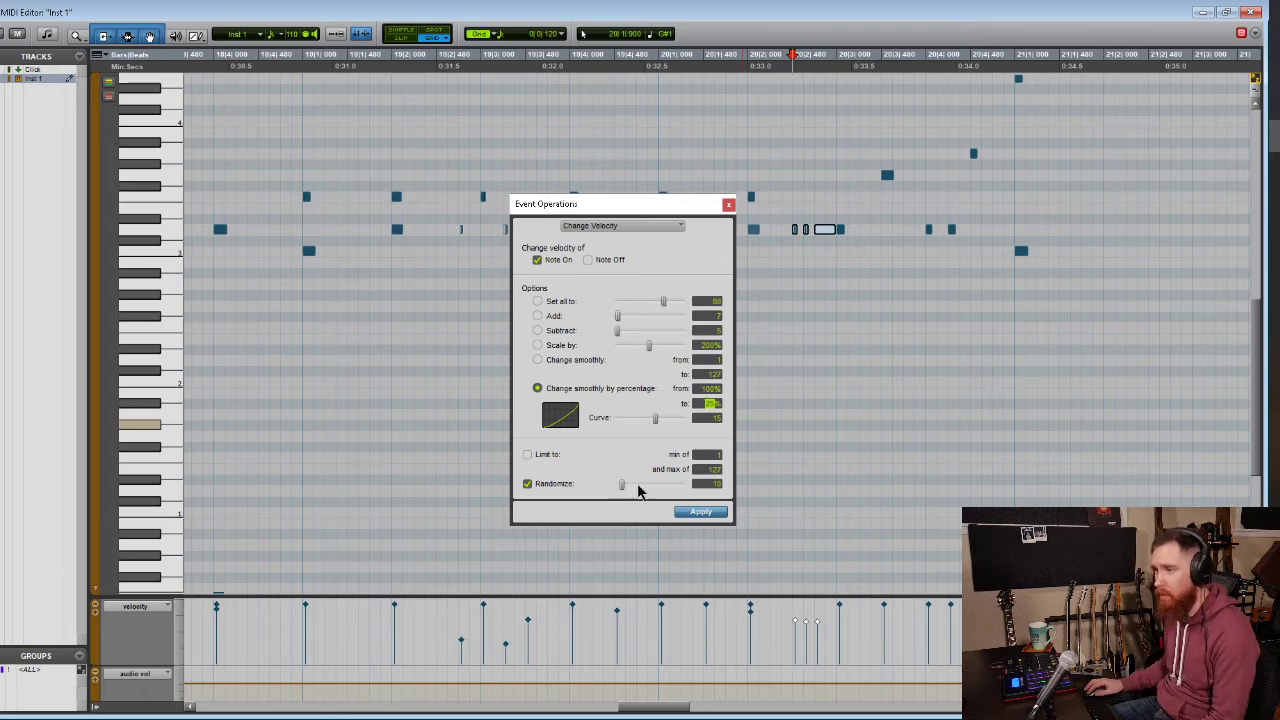
pyautogui.click(701, 512)
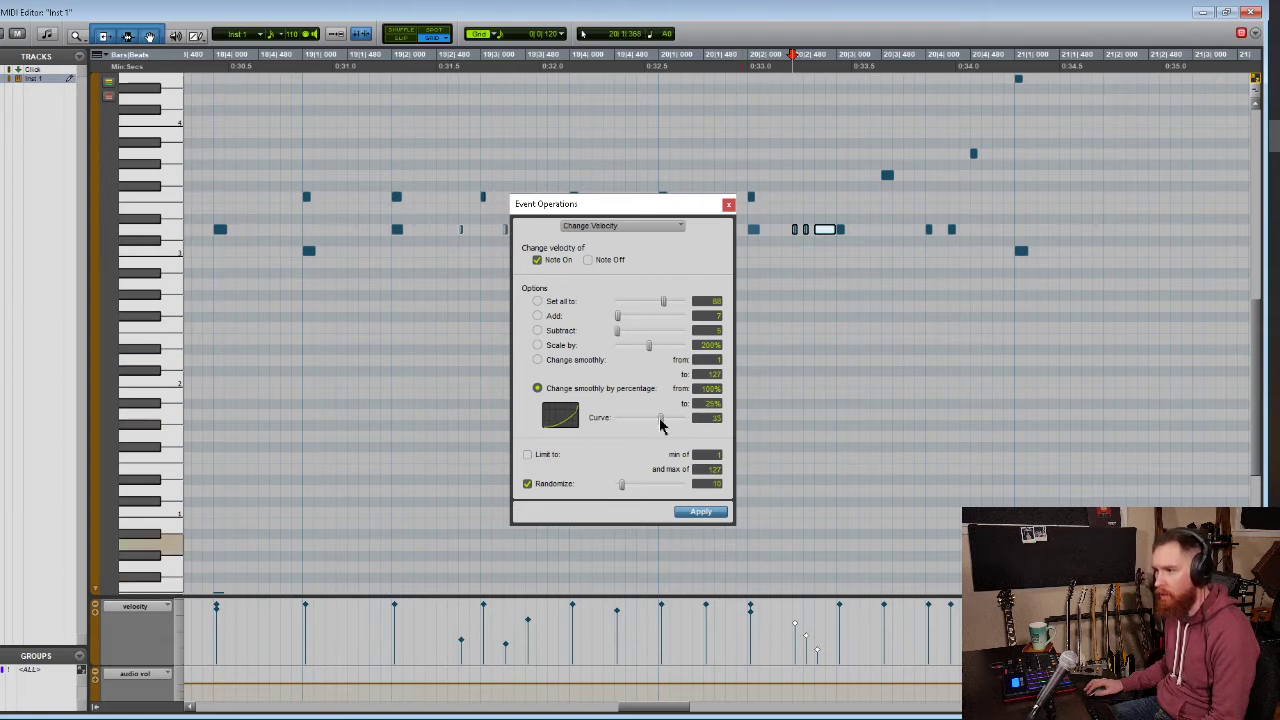
# Undo the velocity taper, retry it with a stronger curve, and reapply it from 100% to 25% with curve -21
pyautogui.hotkey('ctrl', 'z')
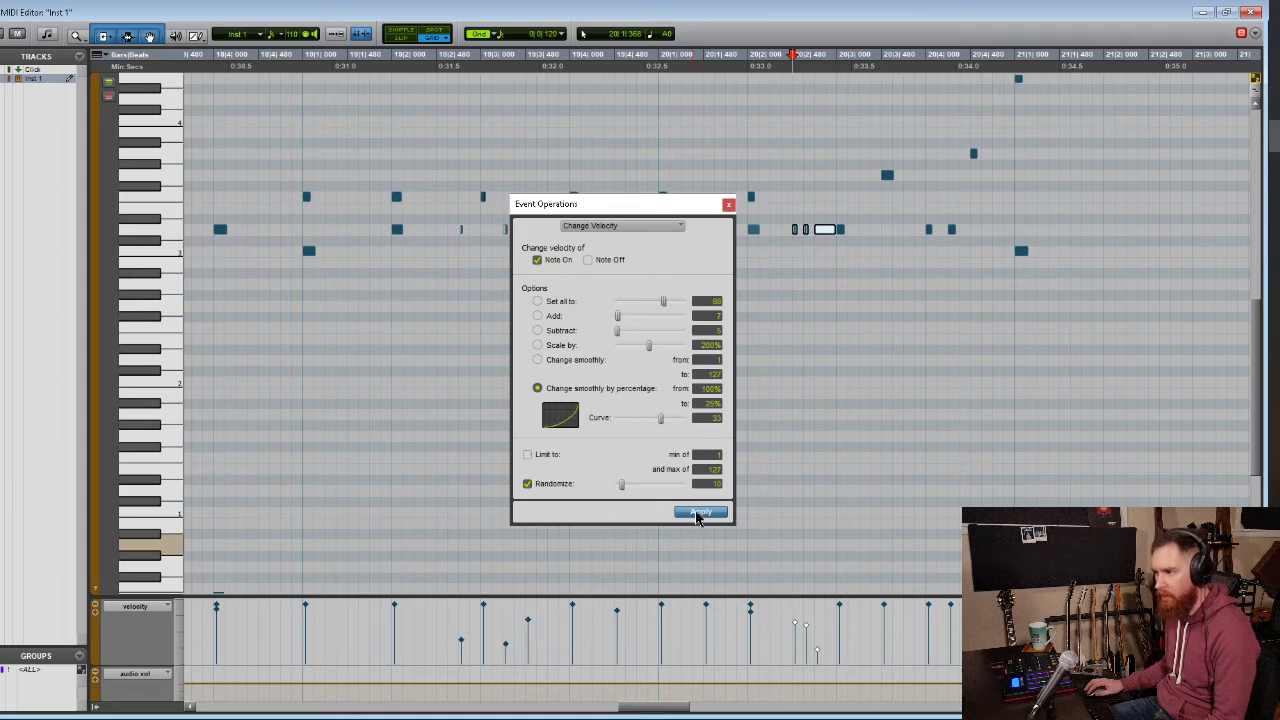
pyautogui.hotkey('ctrl', 'z')
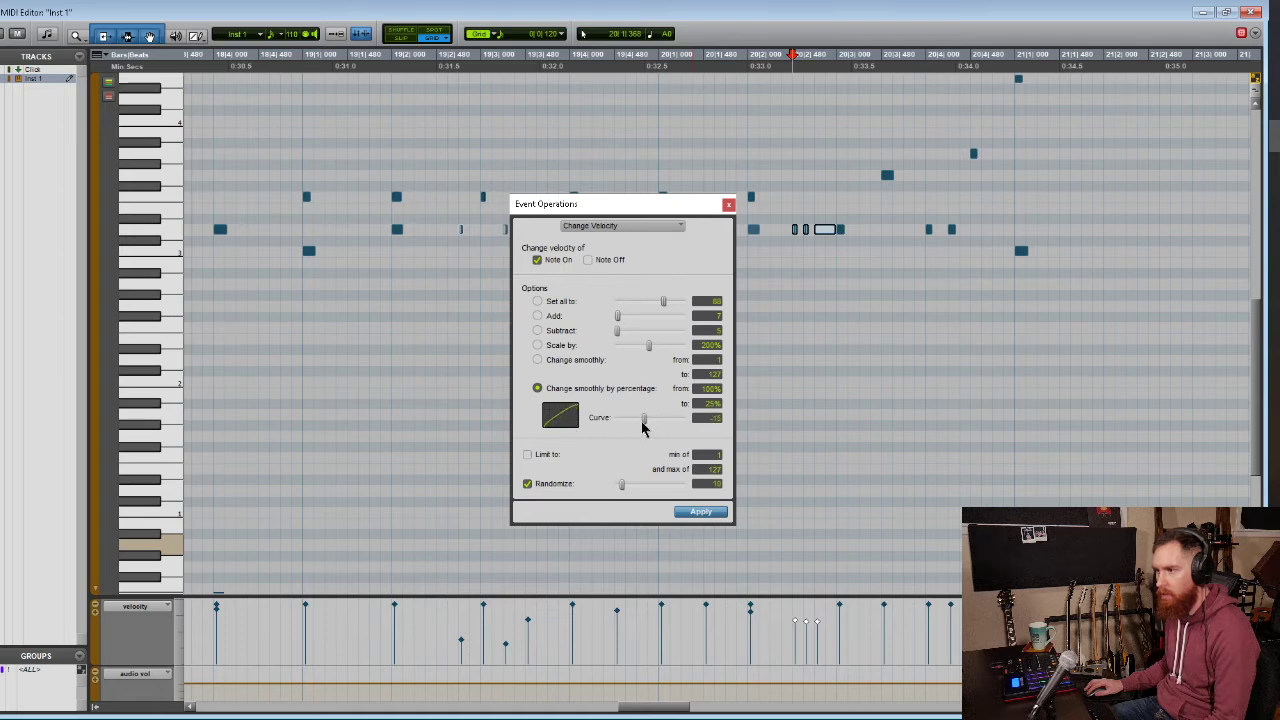
pyautogui.click(699, 513)
pyautogui.click(807, 500)
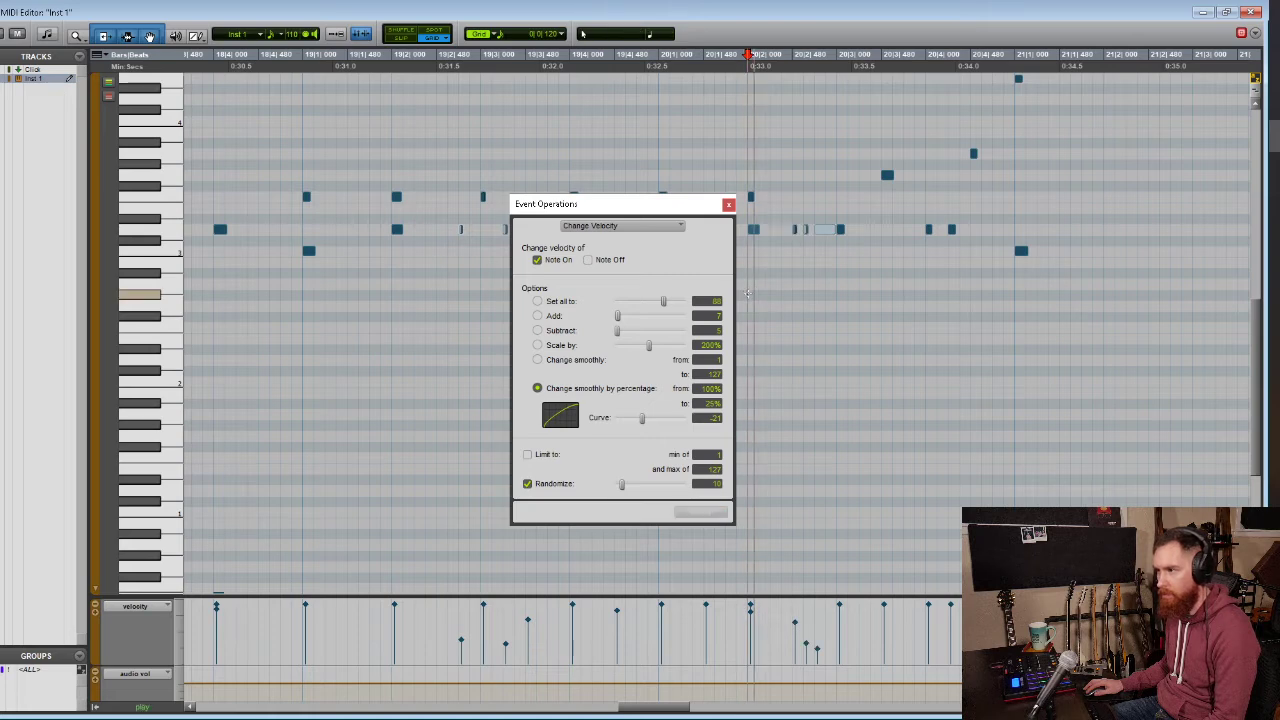
# Add 7 to the velocity of the last two of the three quick D3 notes with less randomization, and audition from bar 19
pyautogui.moveTo(796, 636); pyautogui.dragTo(824, 657)
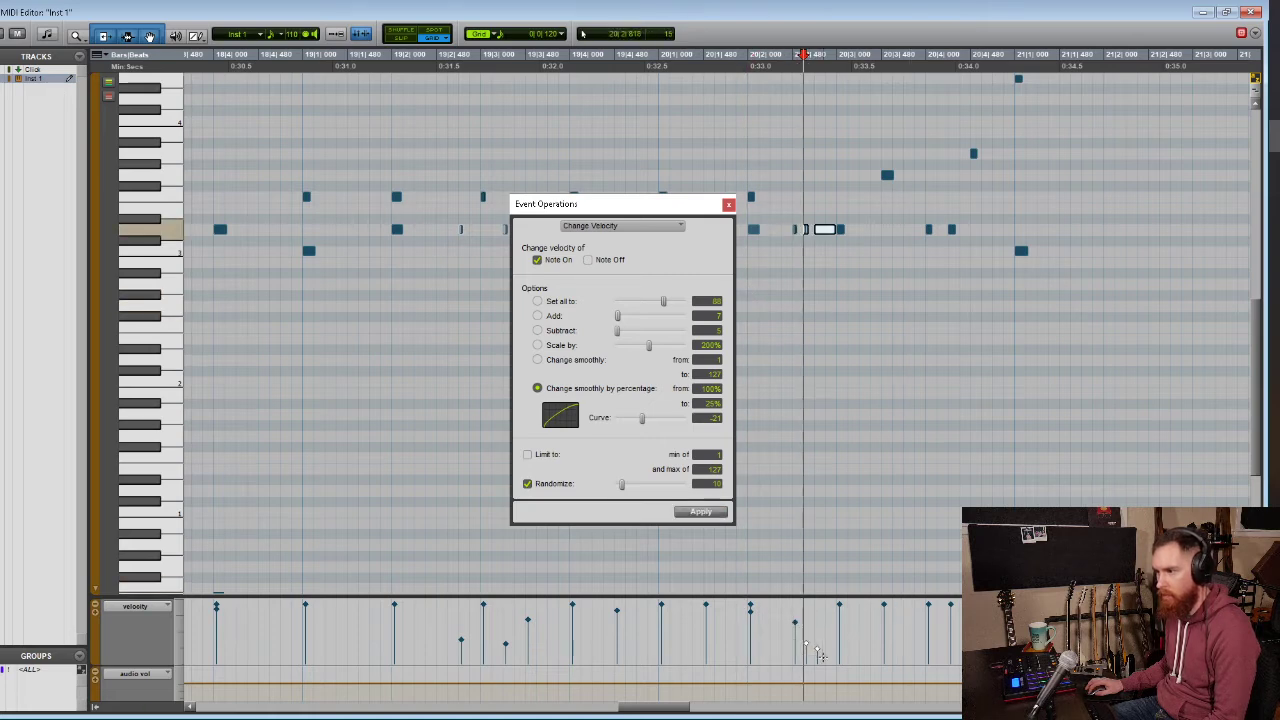
pyautogui.click(540, 317)
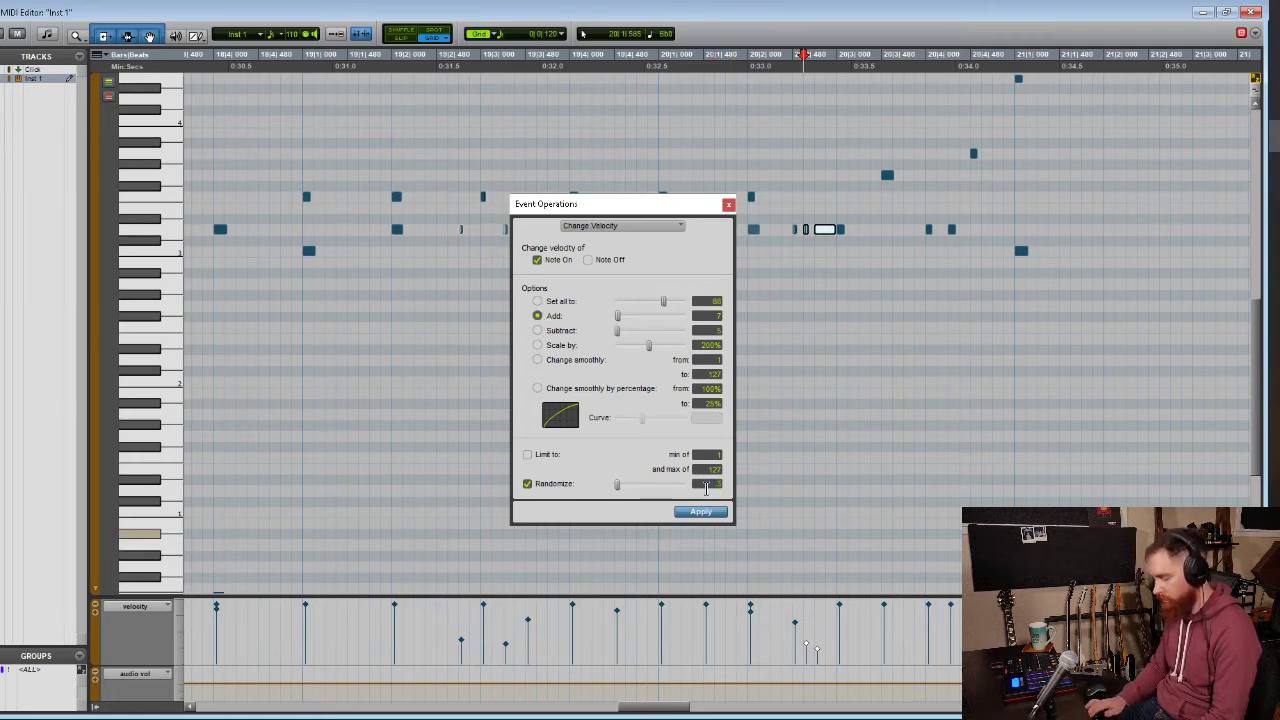
pyautogui.click(700, 512)
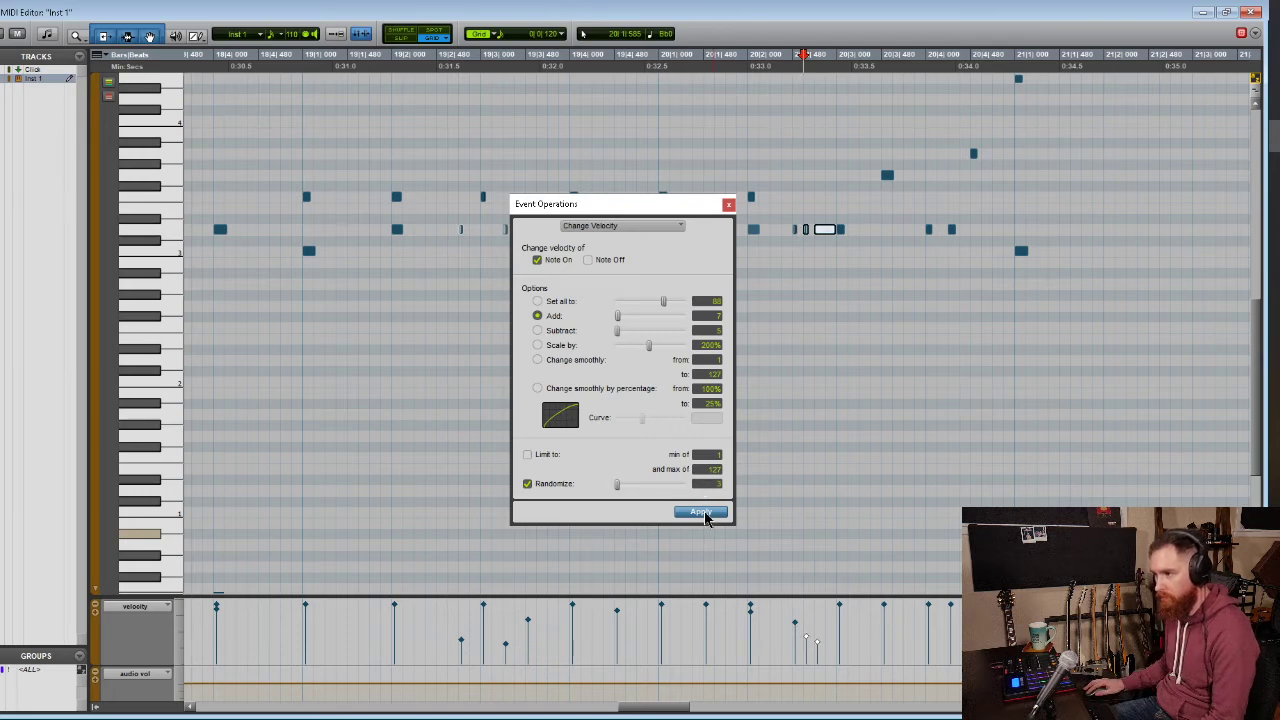
pyautogui.press('space')
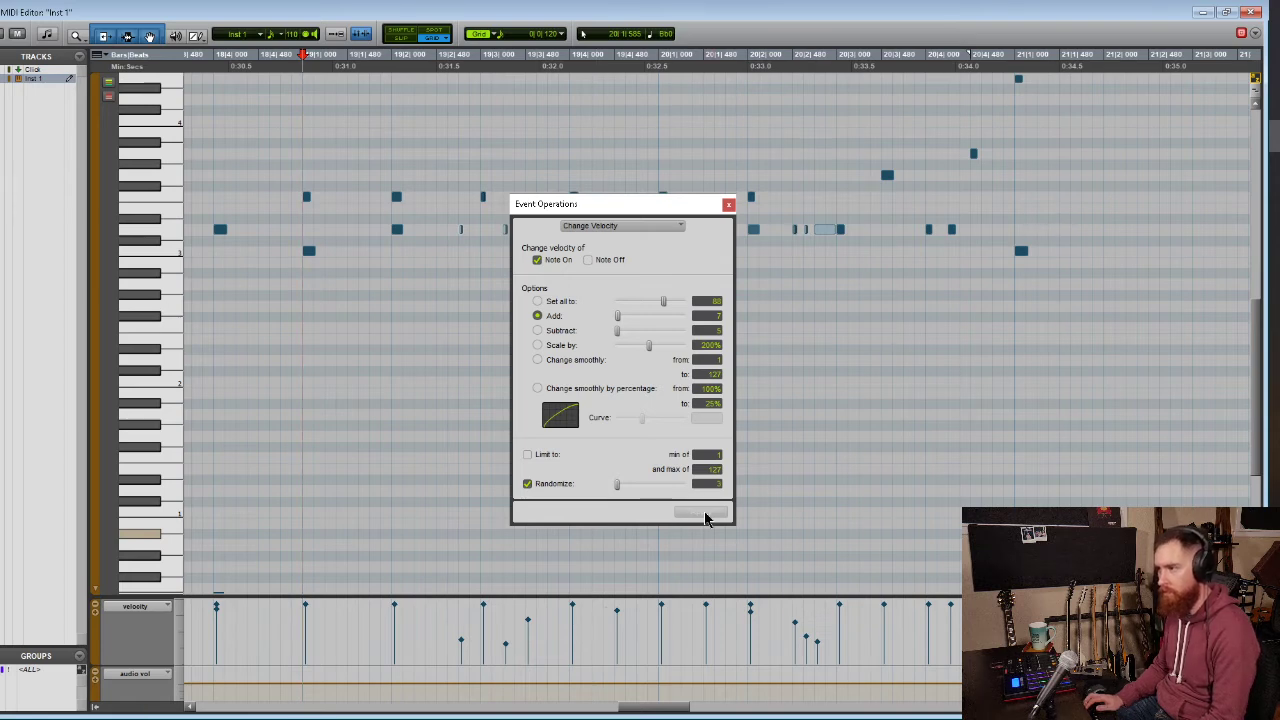
# Close the velocity settings and audition the drum fill repeatedly from the start of bar 20
pyautogui.click(728, 205)
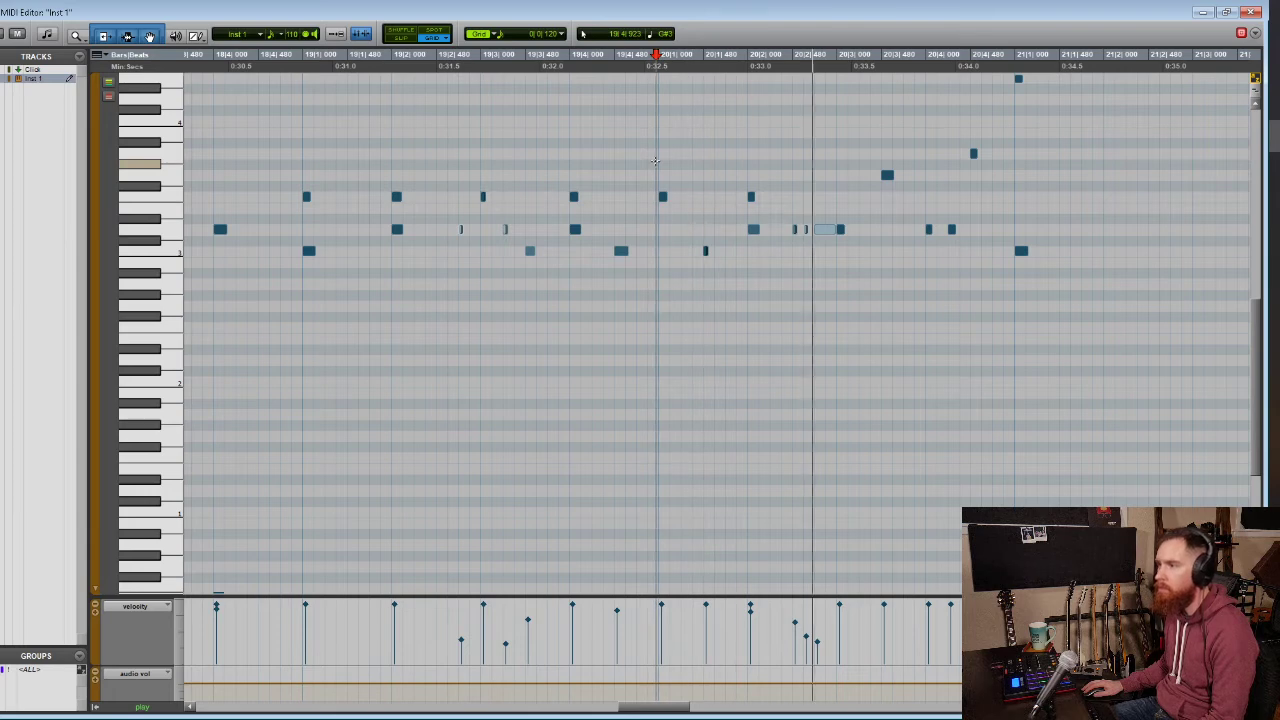
pyautogui.press('space')
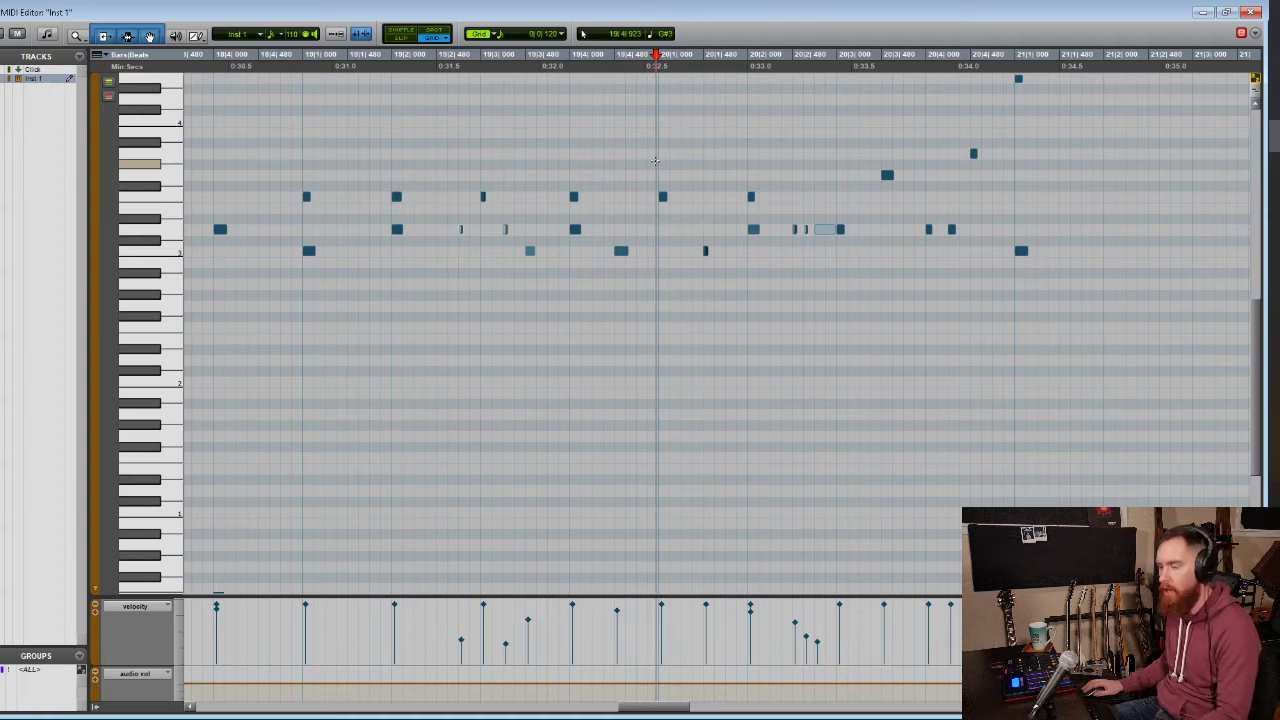
pyautogui.press('space')
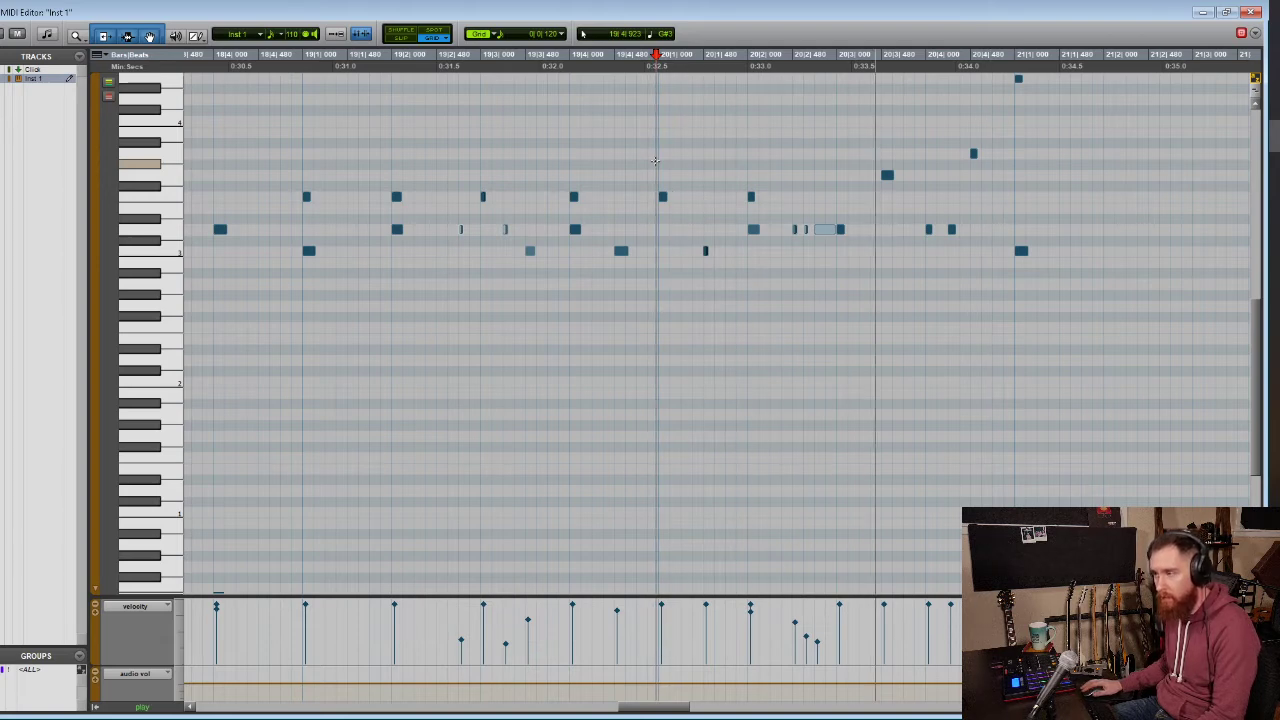
pyautogui.press('space')
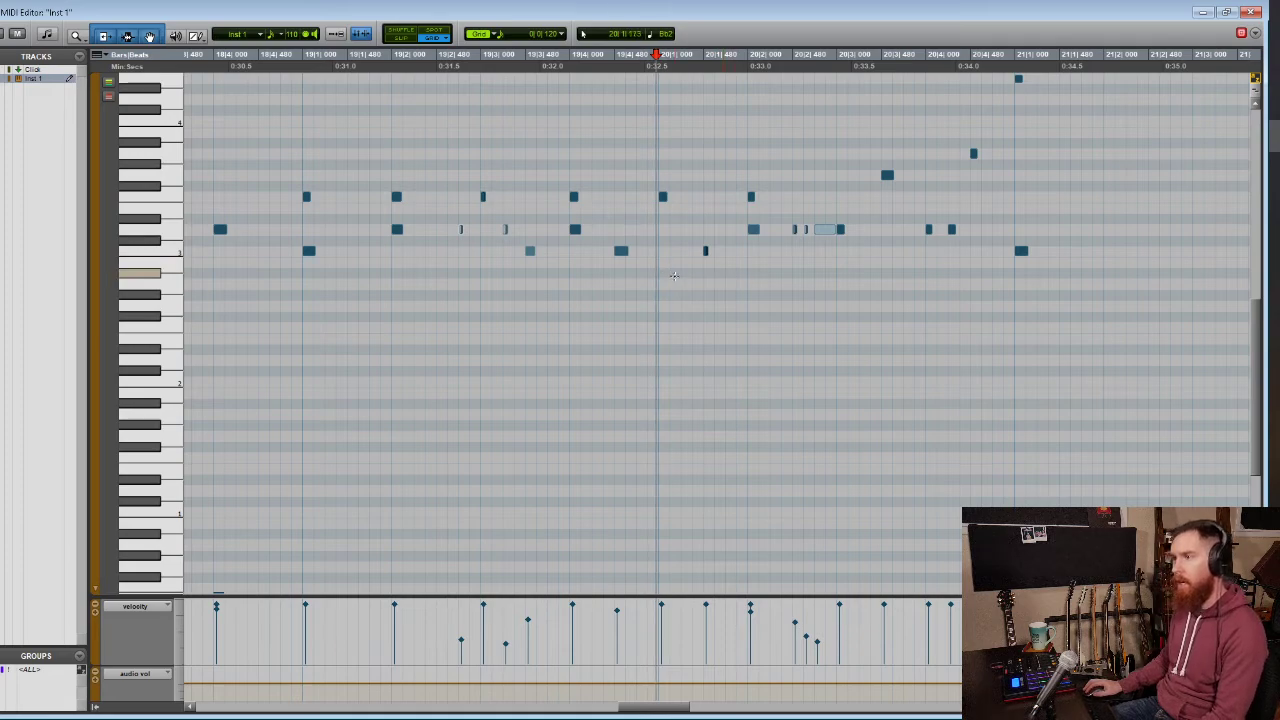
# Select the low C#0 cymbal notes across bars 17 and 18, and the first two upper cymbal notes of bar 19 to review their velocities
pyautogui.hscroll(-2, 587, 276)
pyautogui.scroll(-4, 587, 276)
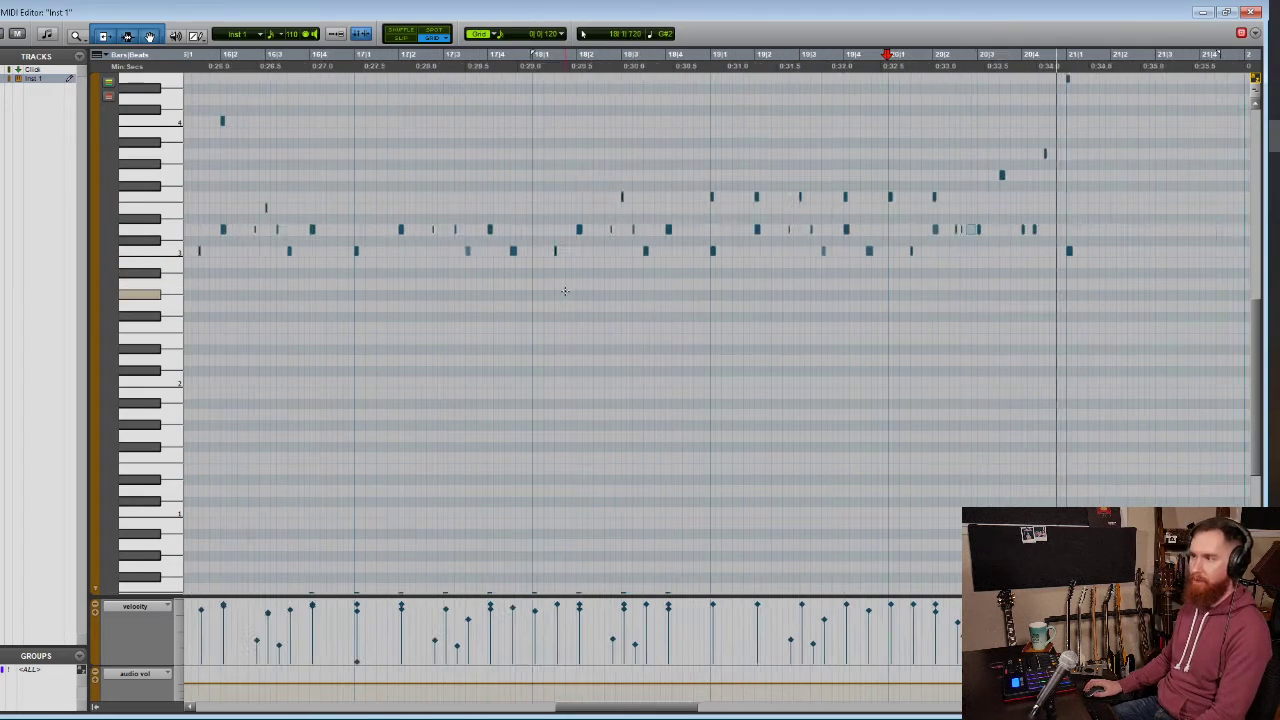
pyautogui.click(629, 168)
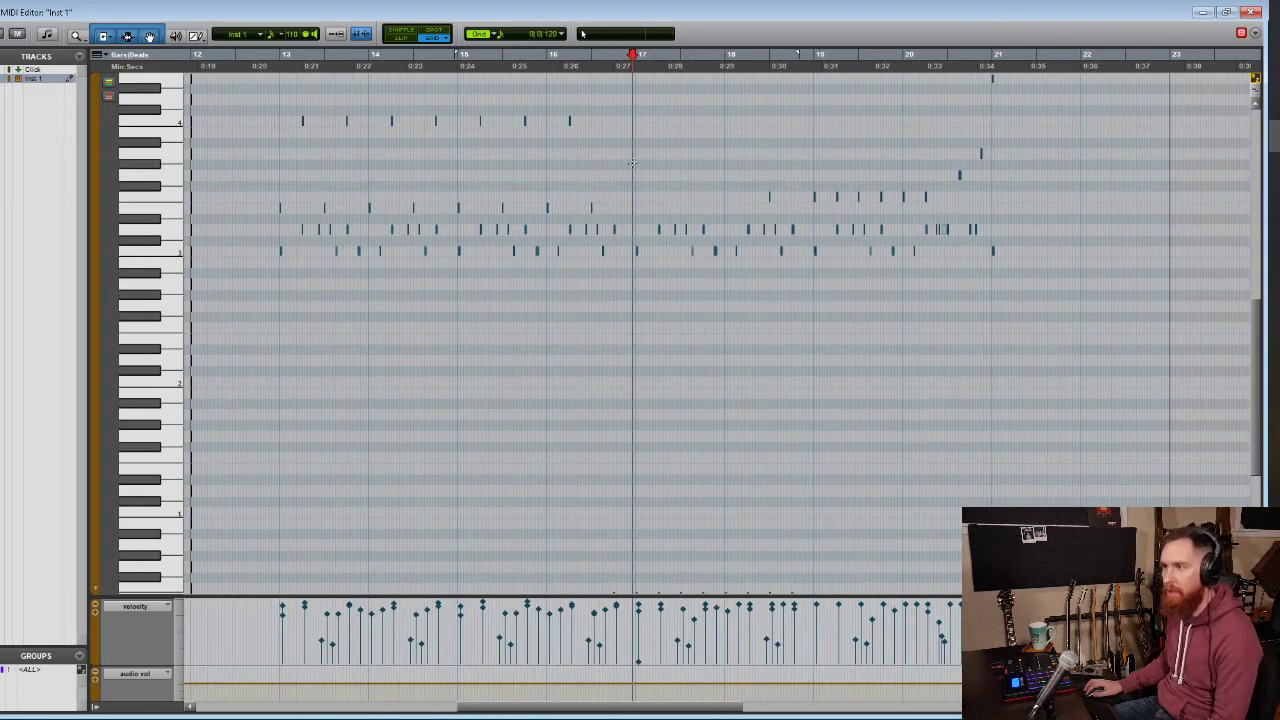
pyautogui.scroll(-5, 640, 200)
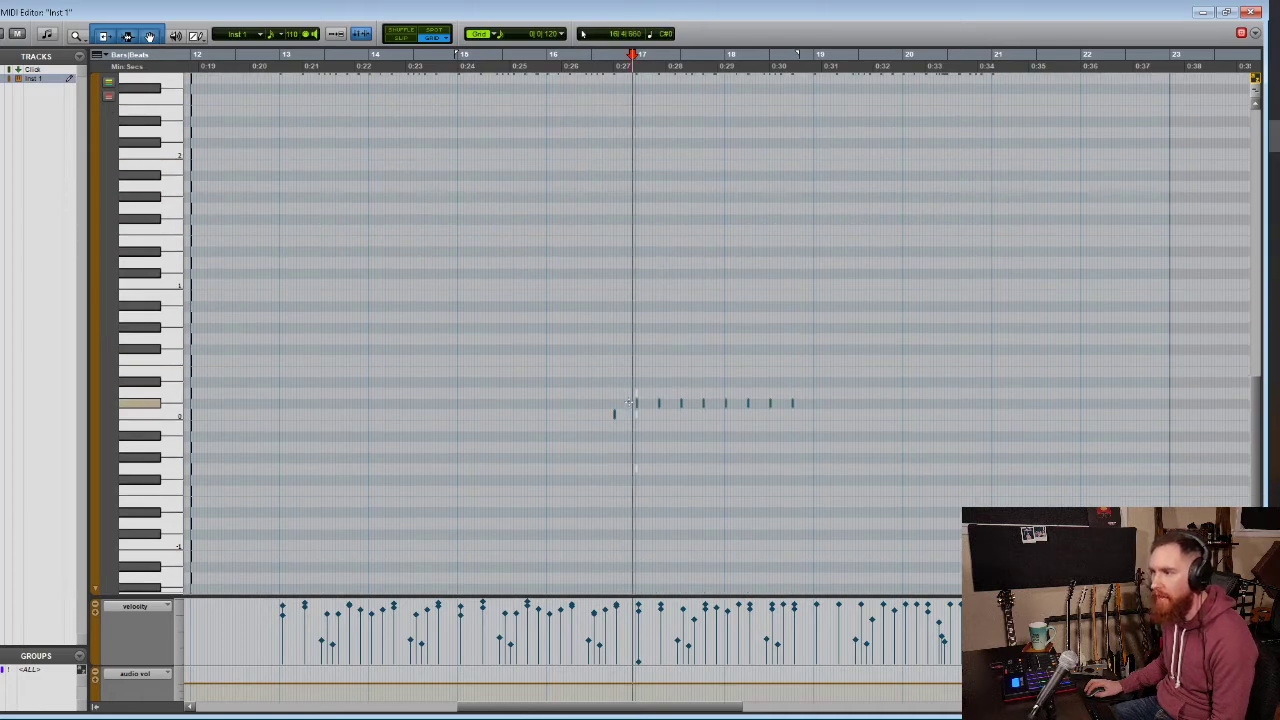
pyautogui.moveTo(628, 403); pyautogui.dragTo(817, 404)
pyautogui.scroll(5, 818, 403)
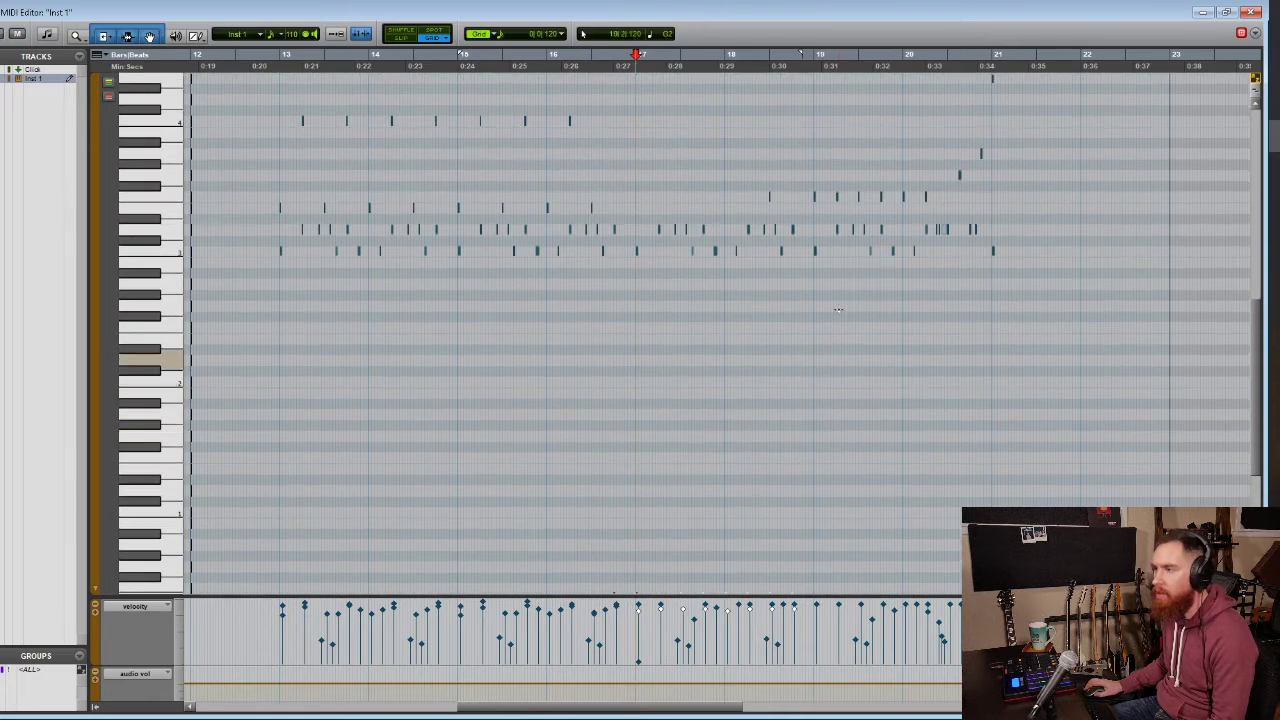
pyautogui.moveTo(815, 174); pyautogui.dragTo(855, 206)
# Select the faint C0 note on the first beat of bar 17
pyautogui.scroll(-5, 808, 404)
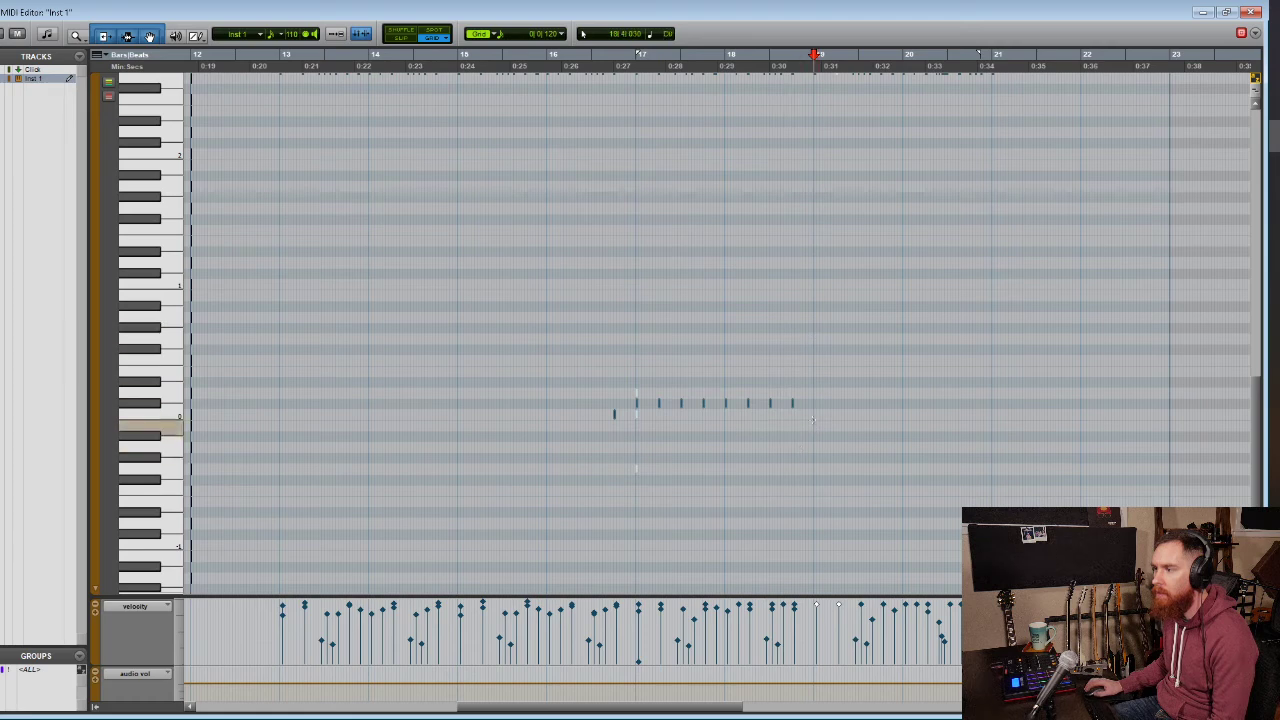
pyautogui.moveTo(767, 403); pyautogui.dragTo(643, 416)
pyautogui.press('t')
pyautogui.press('t')
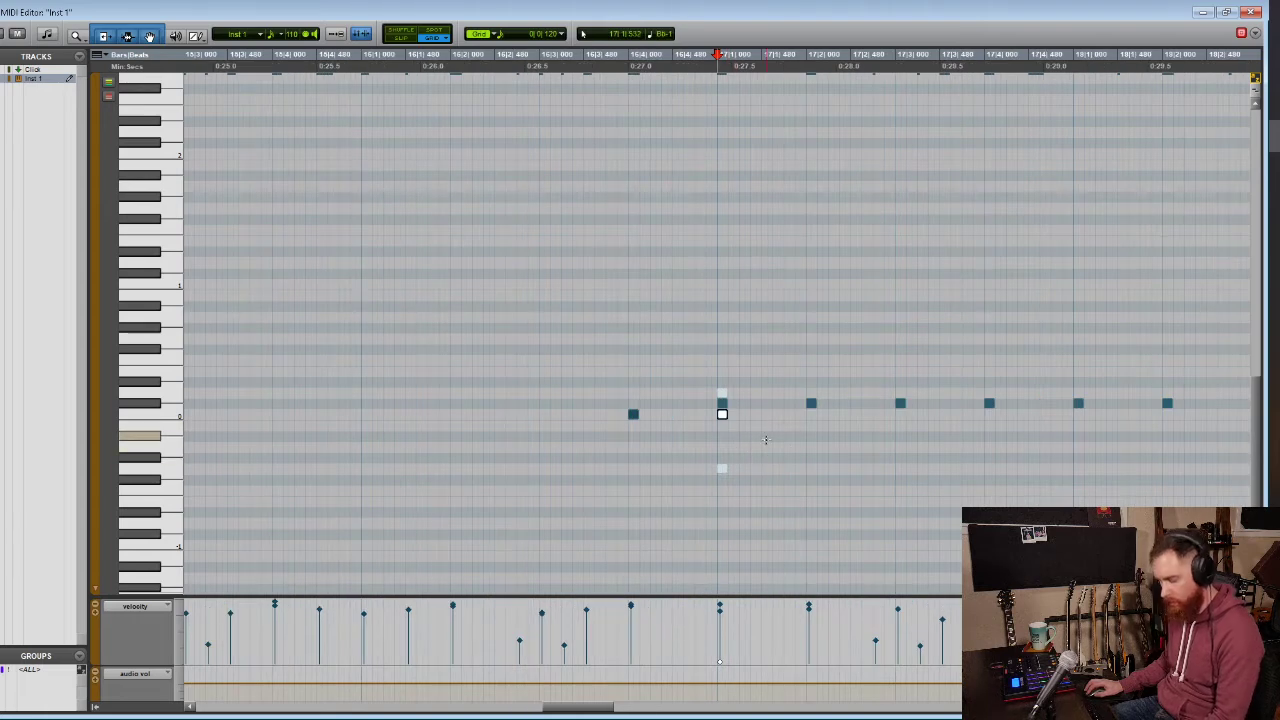
# Delete the repeated C#0 notes running through bars 17 and 18
pyautogui.press('r')
pyautogui.moveTo(762, 380); pyautogui.dragTo(1085, 440)
pyautogui.press('Delete')
# Raise the velocity of the C0 note at 17|1 and duplicate it to 18|1
pyautogui.click(719, 403)
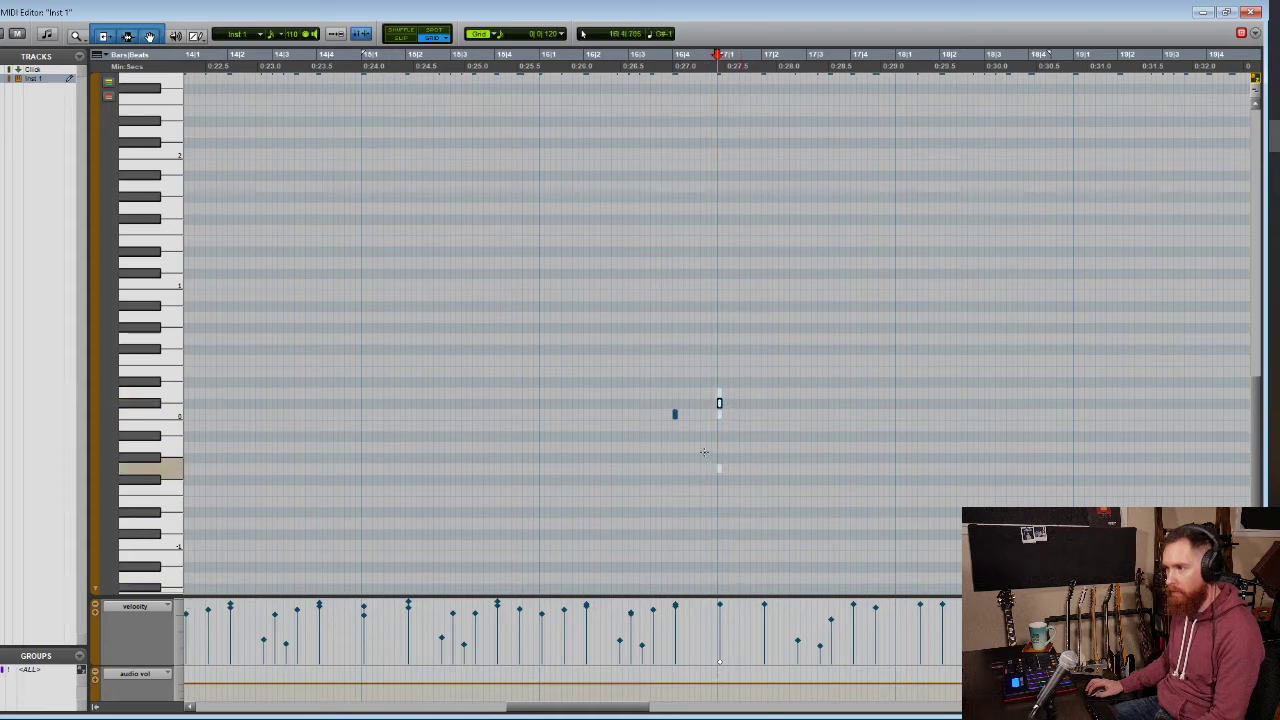
pyautogui.press('-')
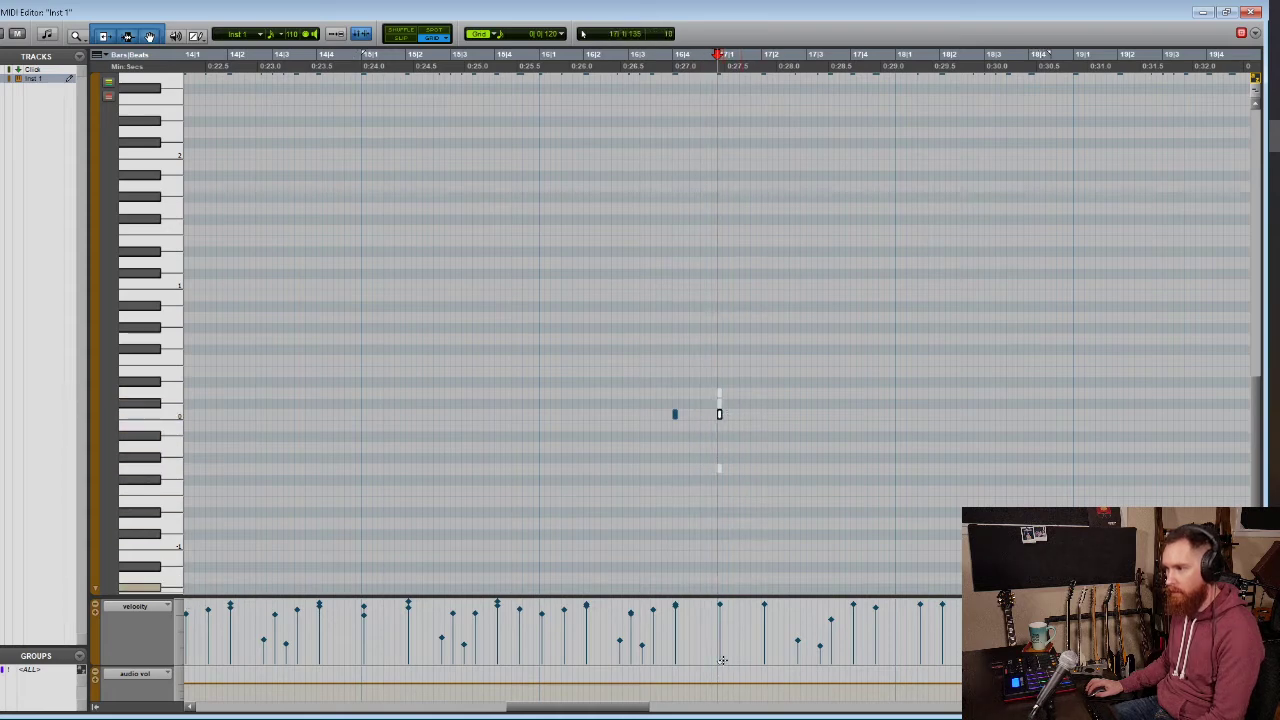
pyautogui.click(723, 664)
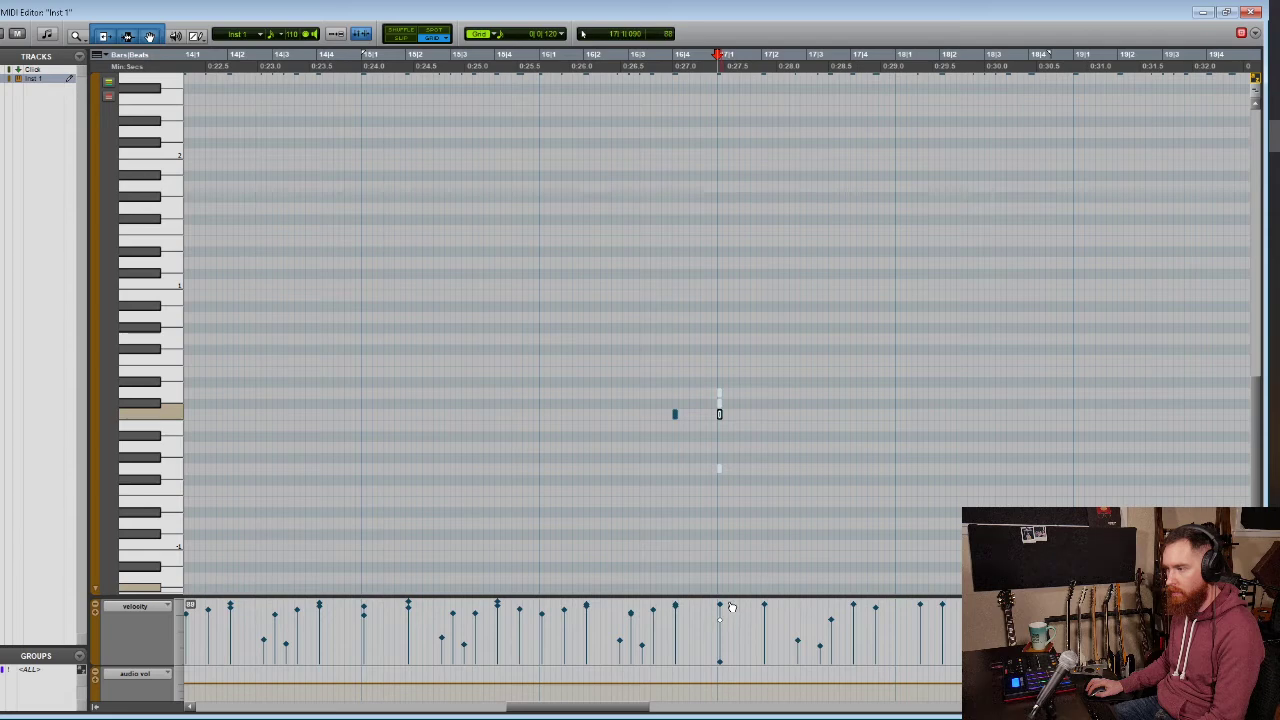
pyautogui.moveTo(732, 607); pyautogui.dragTo(722, 618)
pyautogui.click(723, 620)
pyautogui.moveTo(727, 617); pyautogui.dragTo(723, 612)
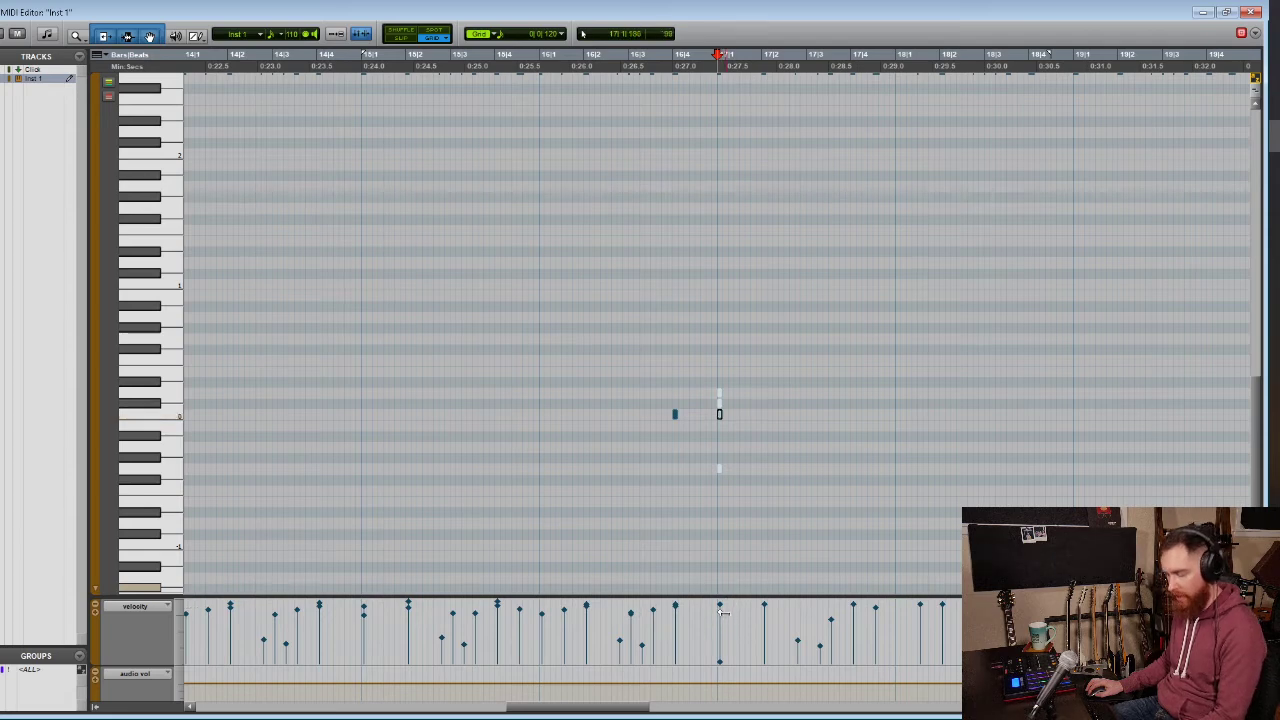
pyautogui.hotkey('ctrl', 'd')
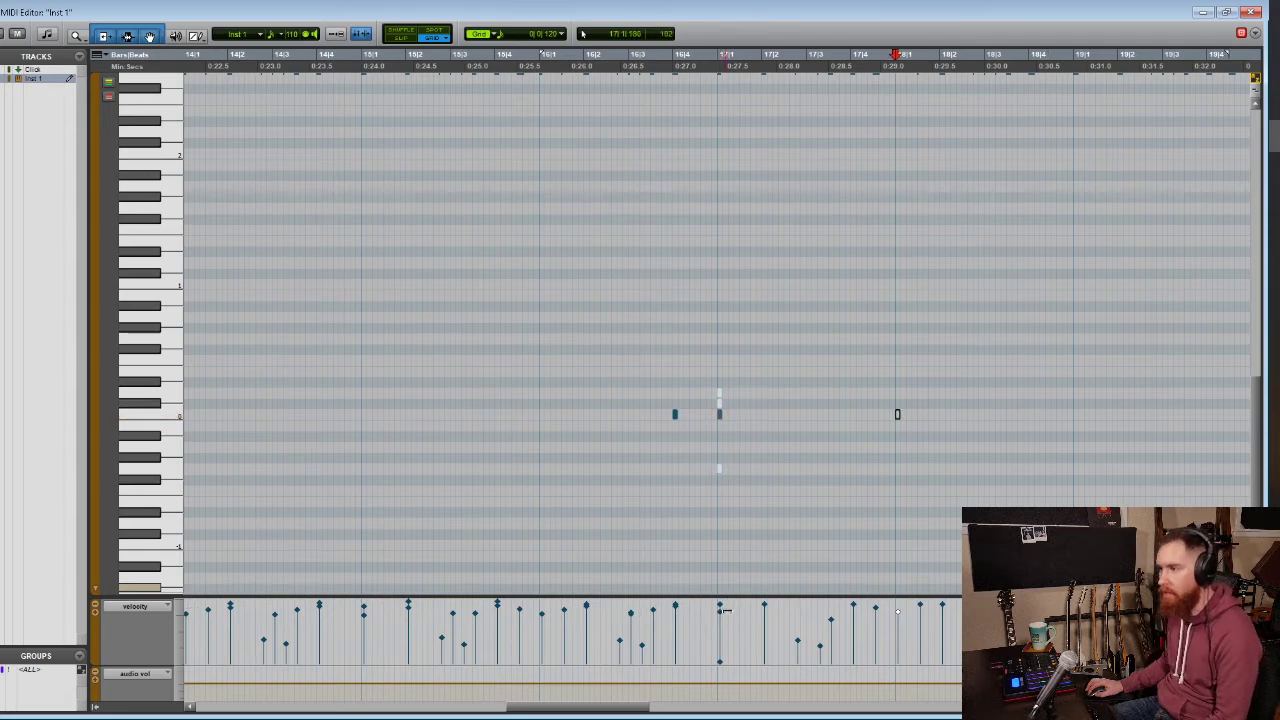
# Set the grid to 0|0|480 and add C0 notes on beats 2, 3 and 4 of bars 17 and 18
pyautogui.click(501, 33)
pyautogui.click(545, 83)
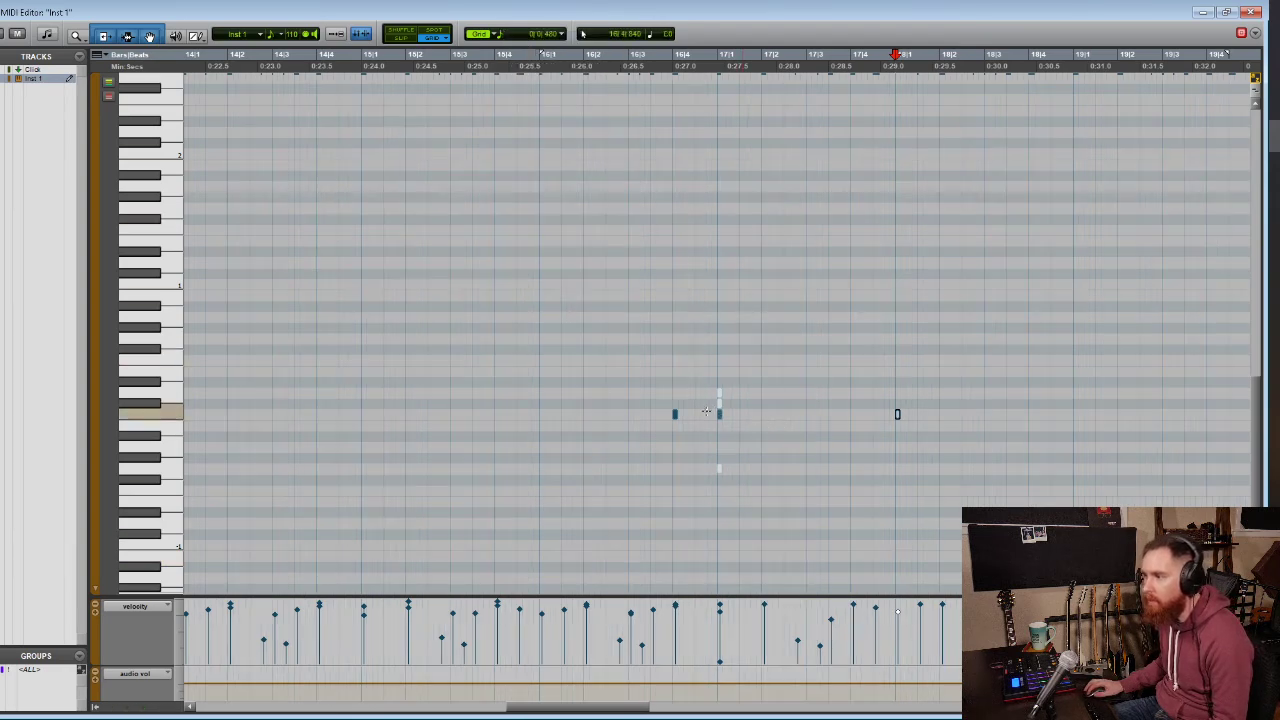
pyautogui.click(774, 413)
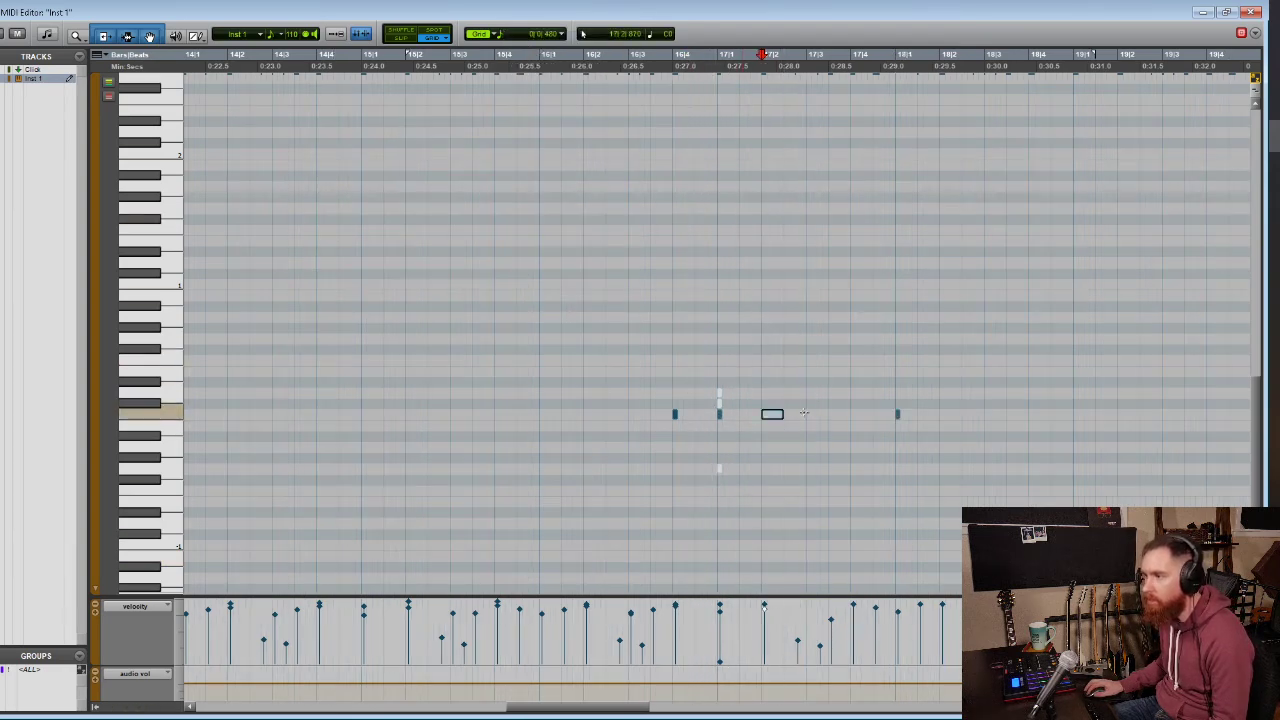
pyautogui.click(810, 413)
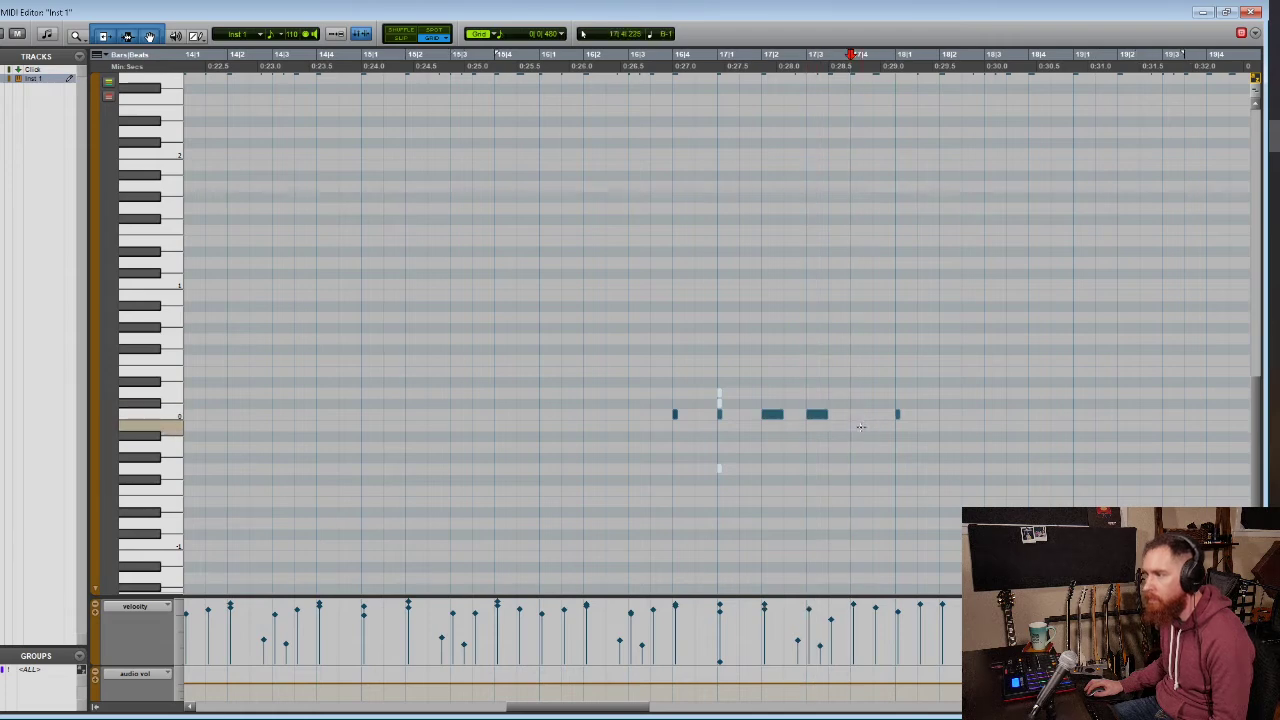
pyautogui.click(858, 413)
pyautogui.click(948, 414)
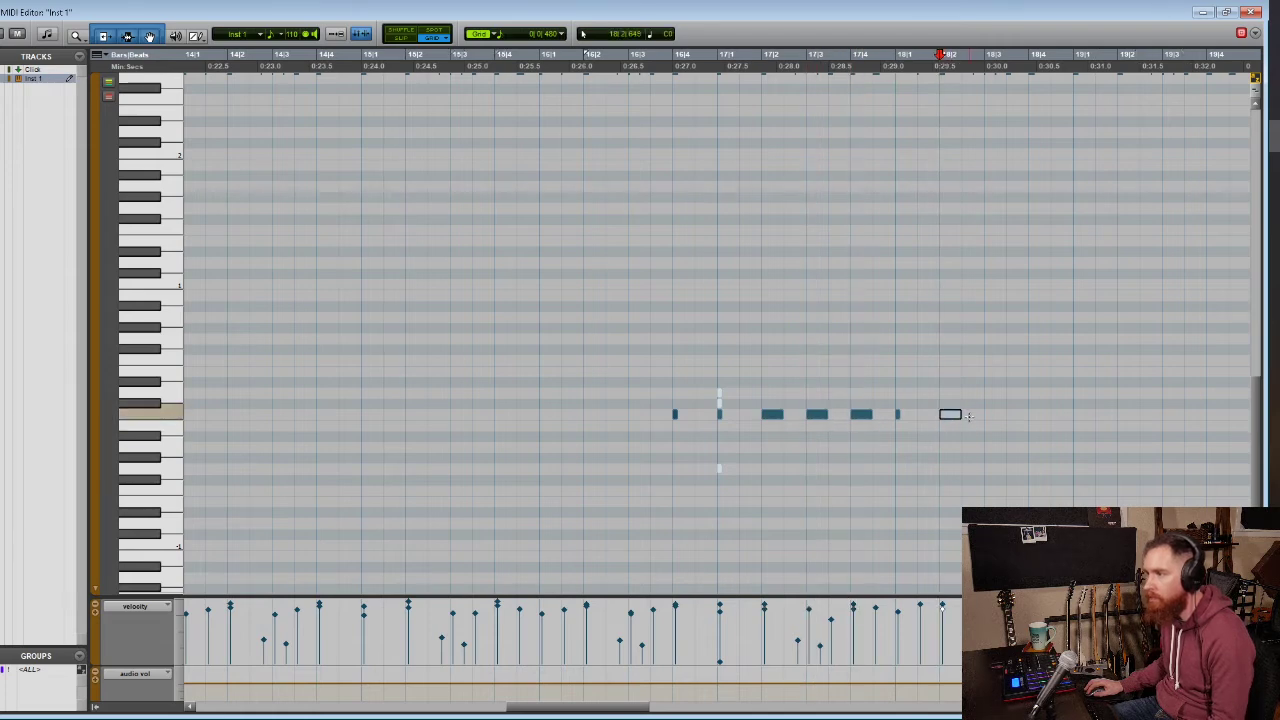
pyautogui.click(994, 414)
# Lower the velocity of the C0 notes on beats 1 and 3 of bars 17 and 18
pyautogui.scroll(5, 786, 322)
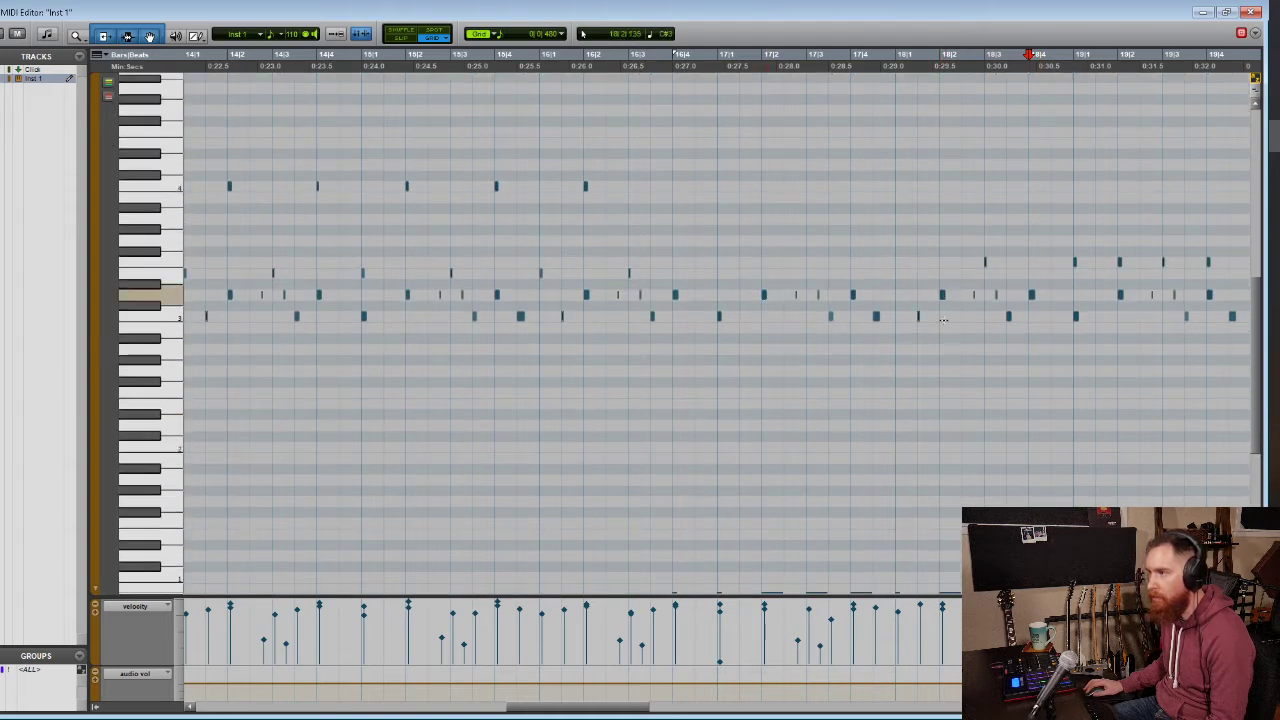
pyautogui.scroll(-5, 943, 319)
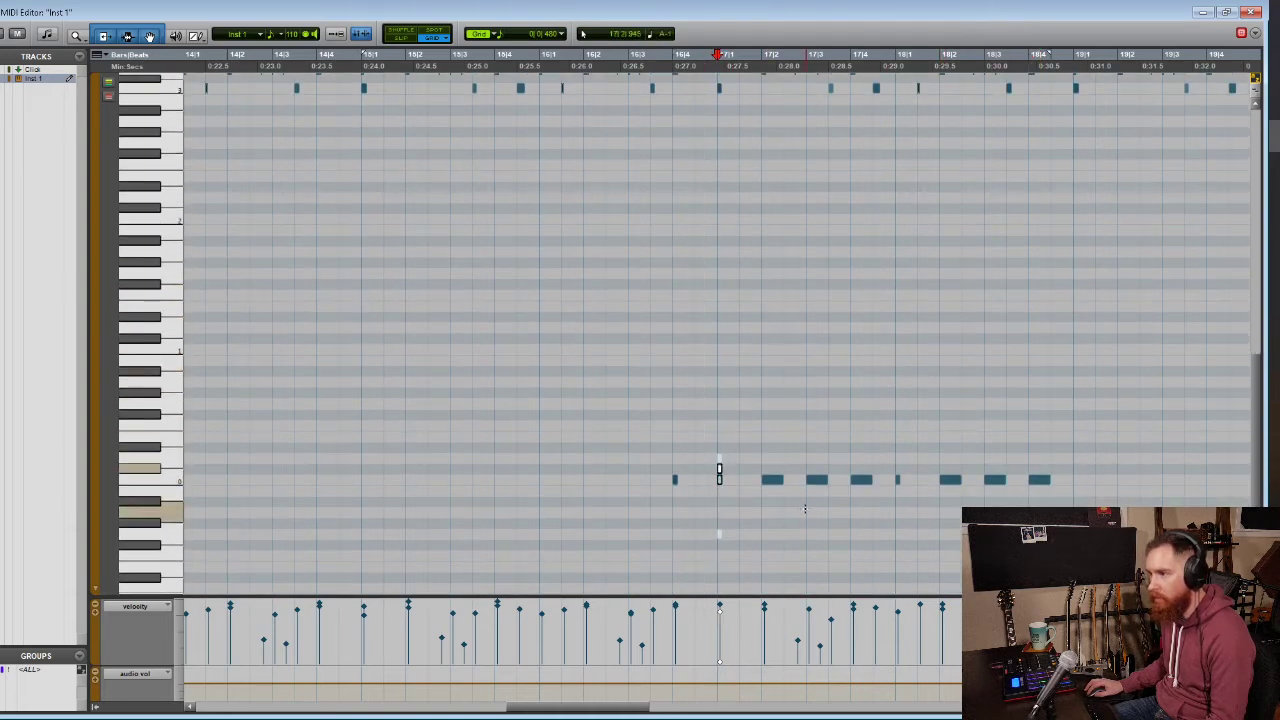
pyautogui.moveTo(804, 509); pyautogui.dragTo(874, 455)
pyautogui.moveTo(882, 503); pyautogui.dragTo(904, 474)
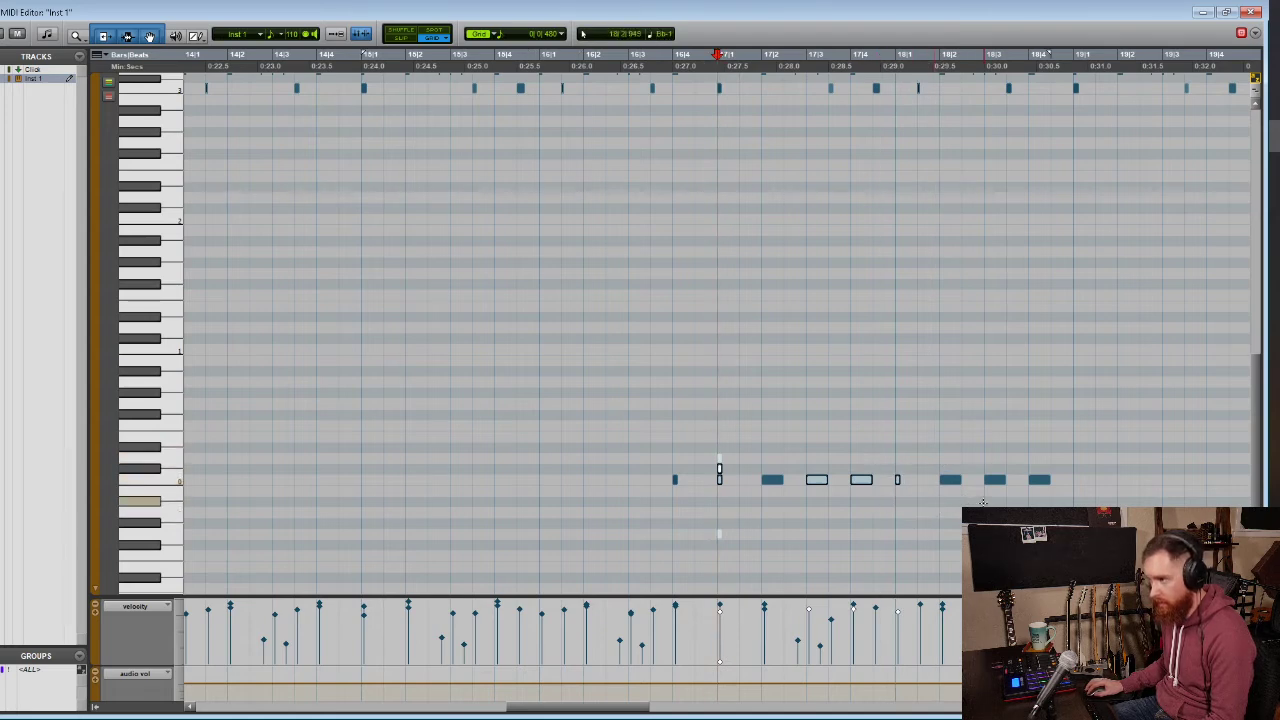
pyautogui.moveTo(980, 506); pyautogui.dragTo(1012, 474)
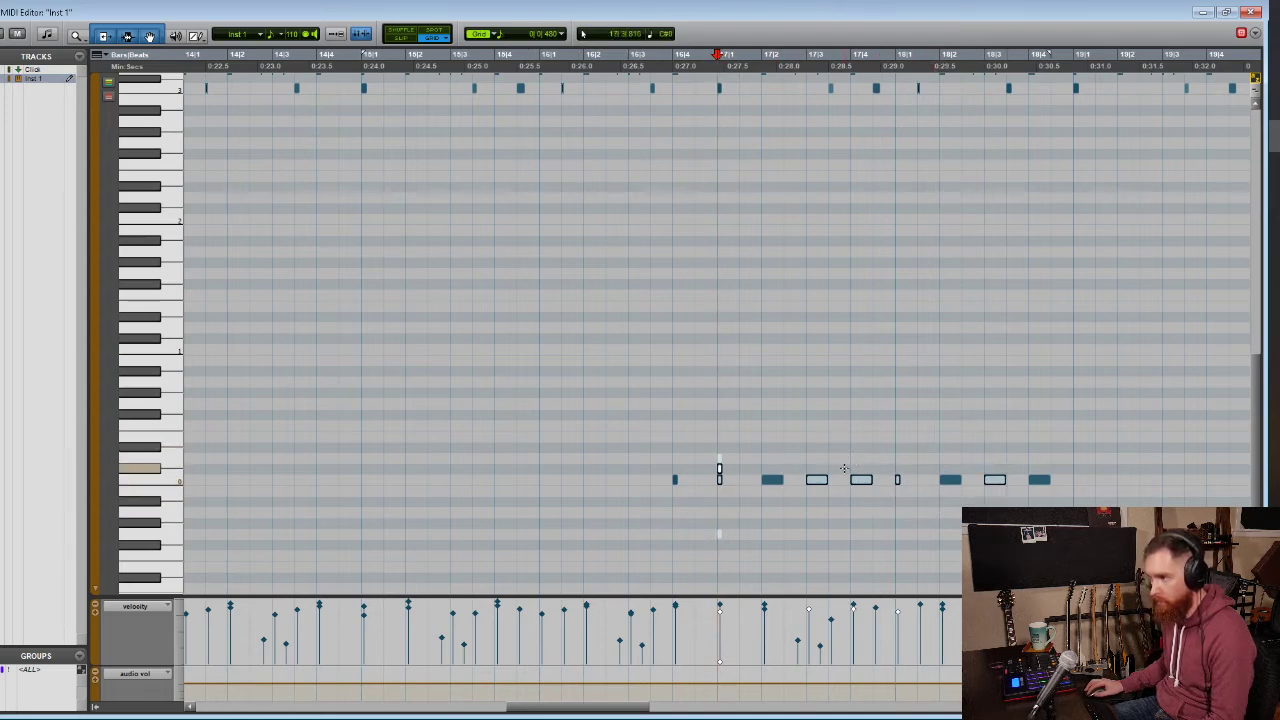
pyautogui.moveTo(846, 462); pyautogui.dragTo(876, 501)
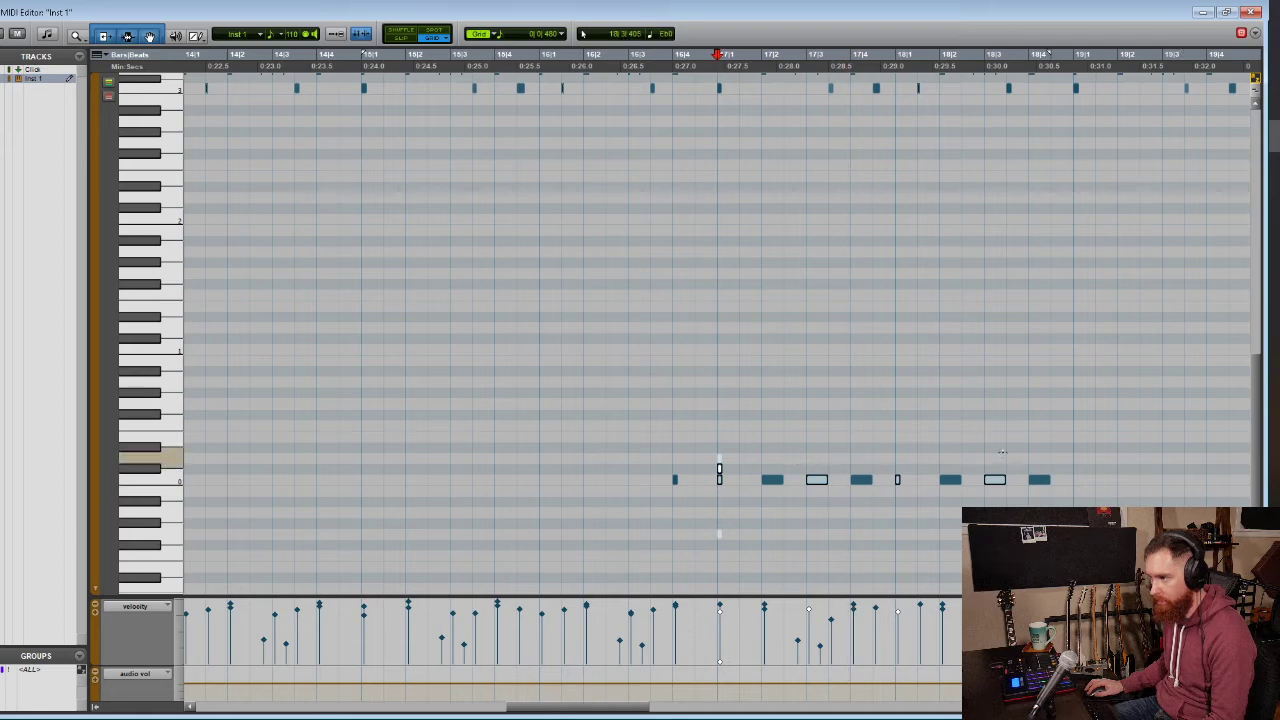
pyautogui.scroll(5, 884, 433)
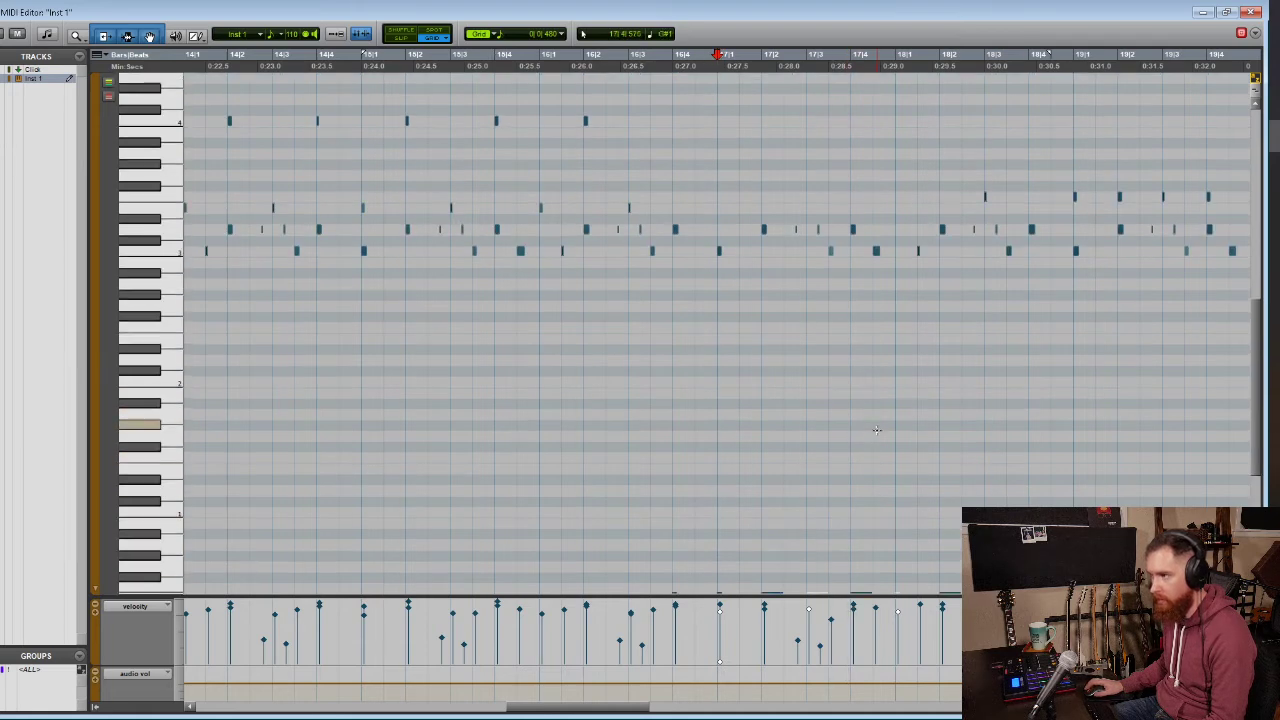
pyautogui.scroll(-2, 878, 431)
pyautogui.scroll(-1, 876, 430)
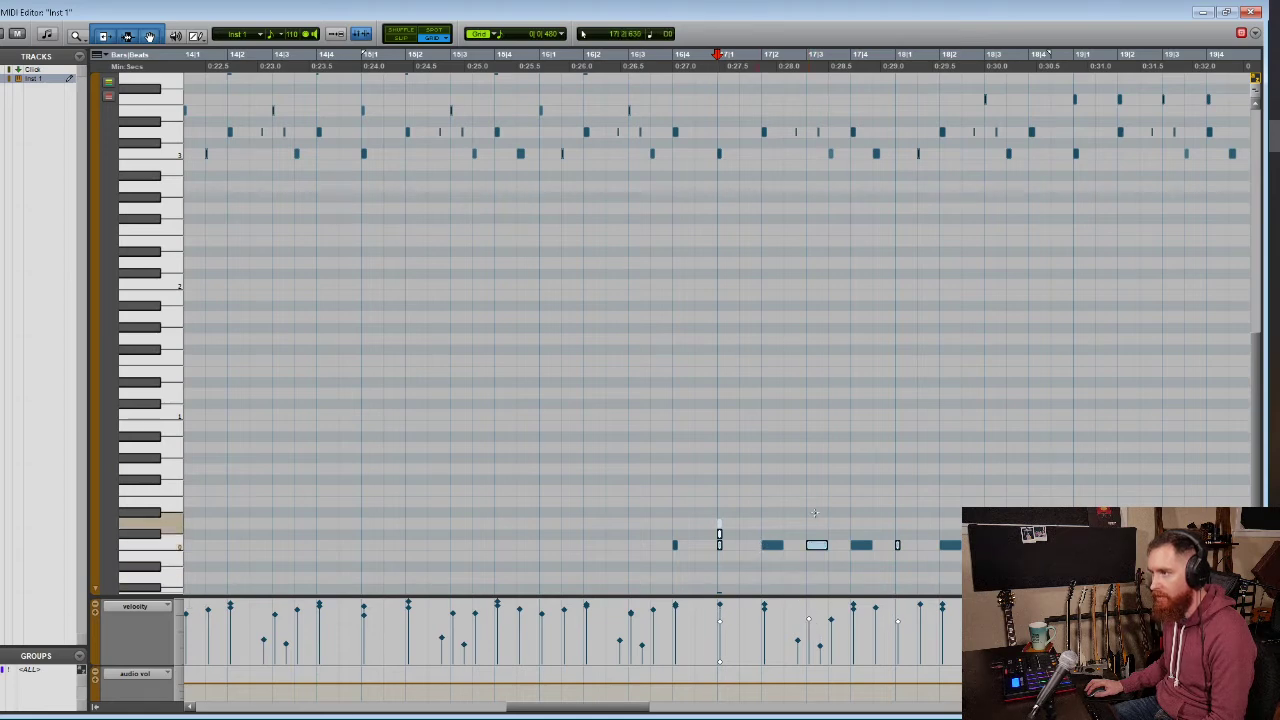
# Play the part from just before bar 17 and delete the F3 note at 18|3
pyautogui.click(710, 441)
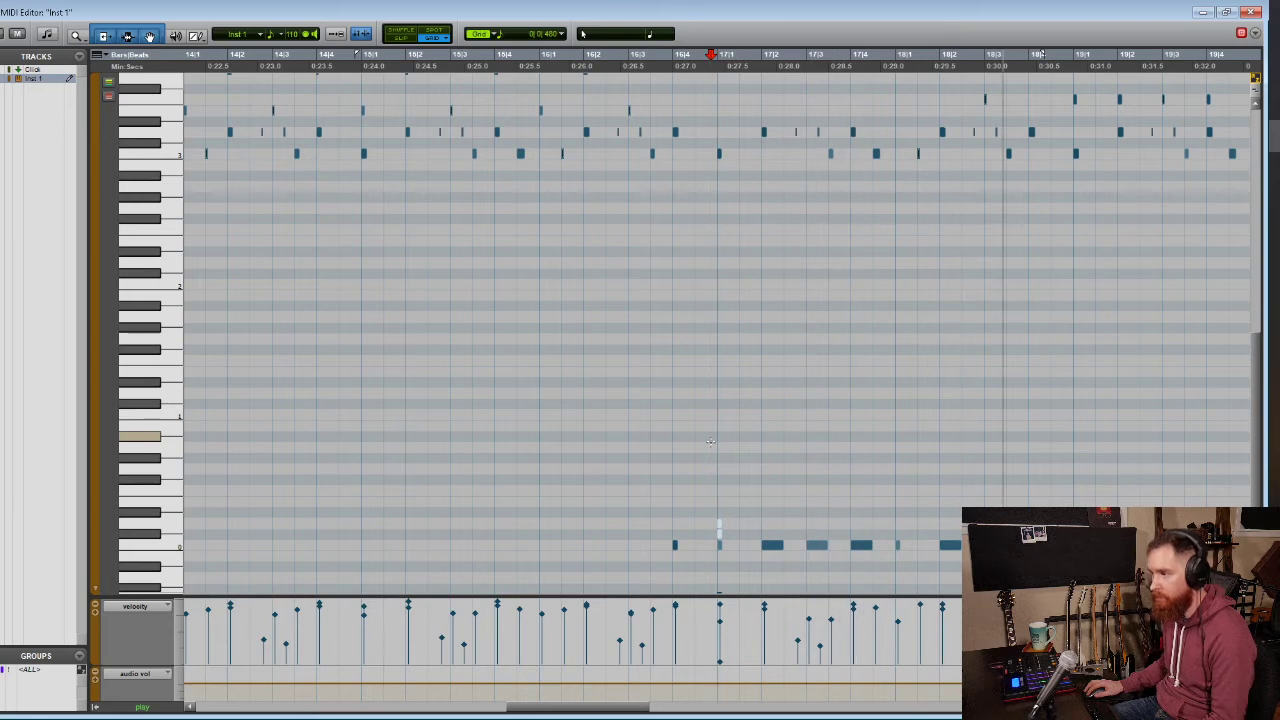
pyautogui.press('space')
pyautogui.scroll(3, 718, 483)
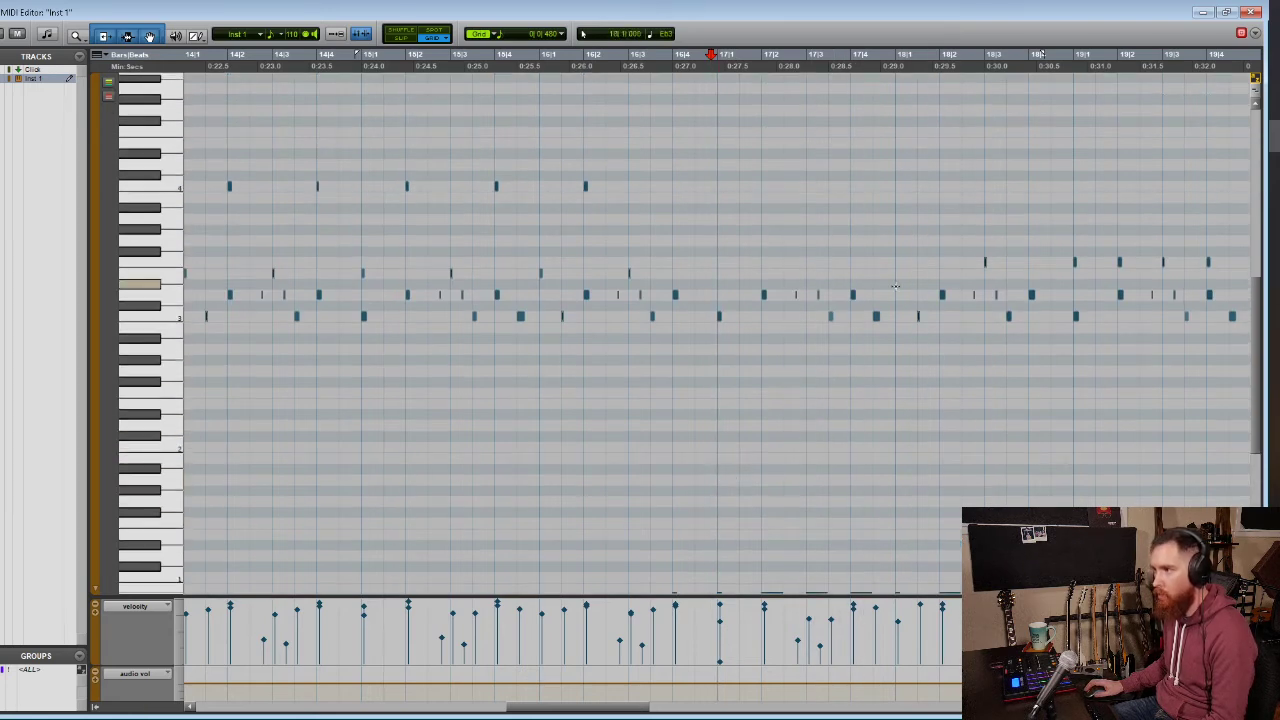
pyautogui.moveTo(961, 244); pyautogui.dragTo(1021, 281)
pyautogui.press('Delete')
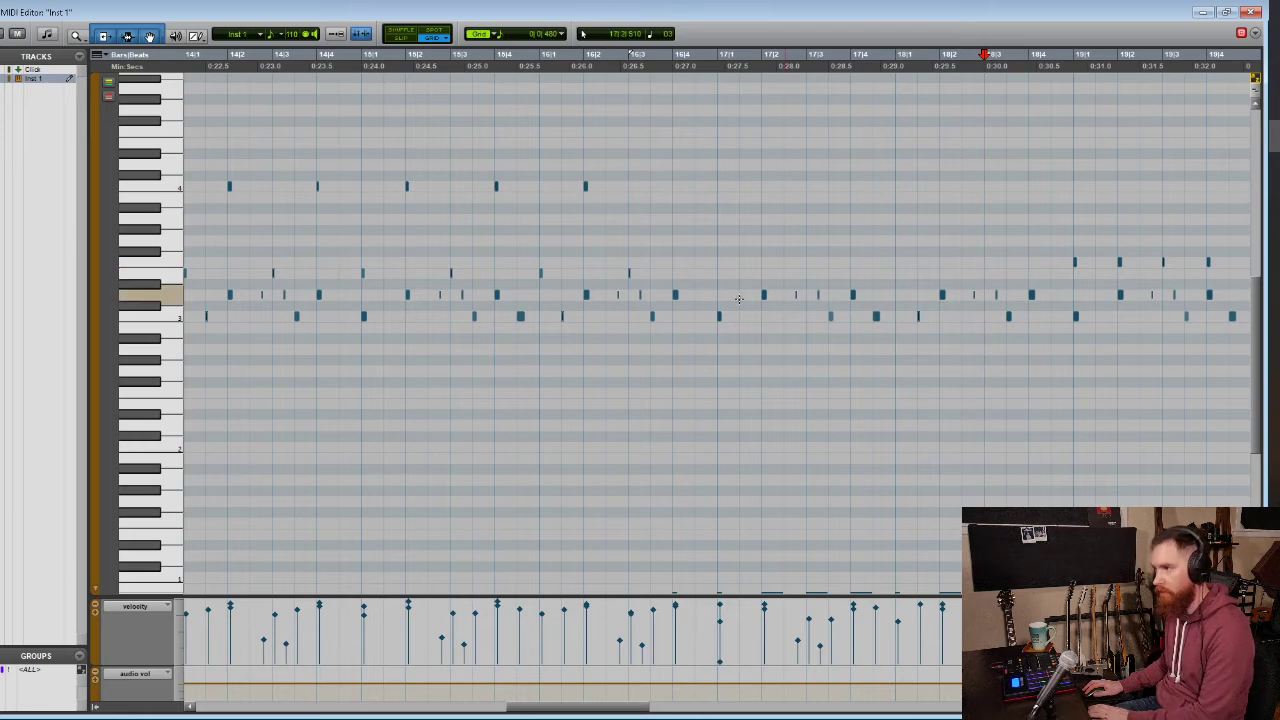
# Slightly raise the velocity of the C0 notes across bars 17 and 18 and play the part from 16|3
pyautogui.click(702, 272)
pyautogui.press('space')
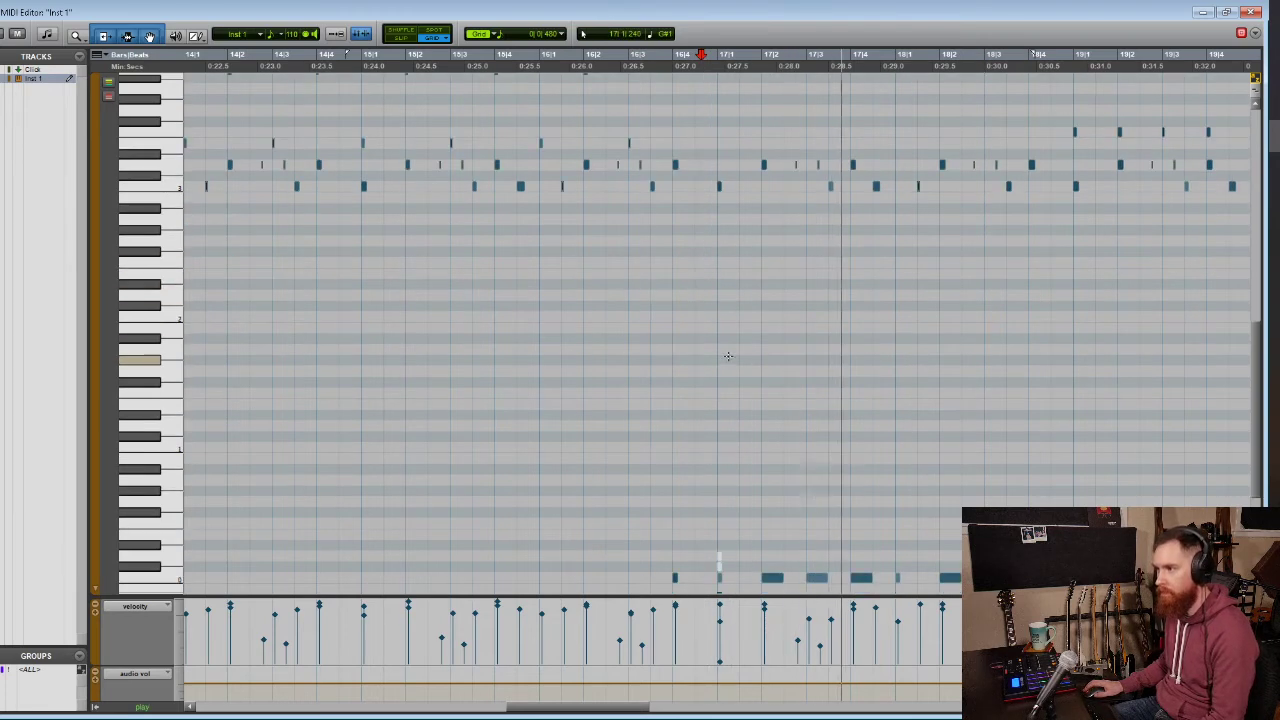
pyautogui.scroll(-5, 723, 357)
pyautogui.moveTo(708, 426); pyautogui.dragTo(1035, 430)
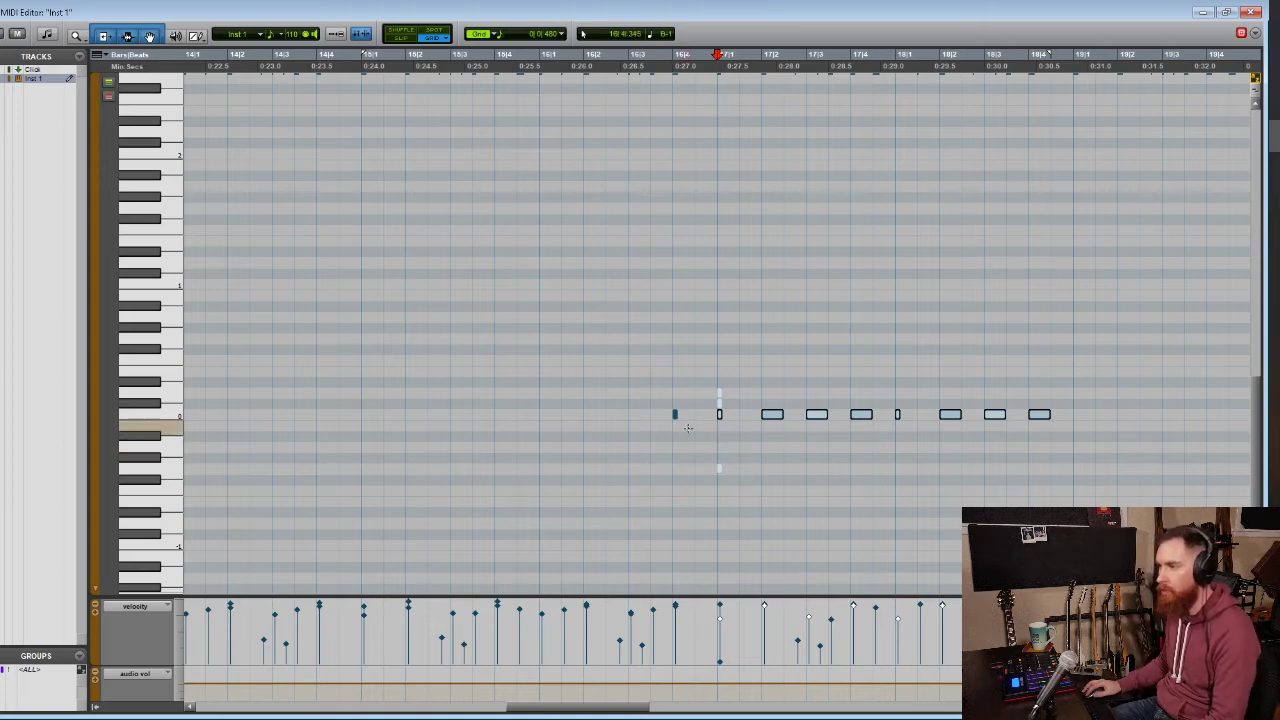
pyautogui.click(630, 443)
pyautogui.press('space')
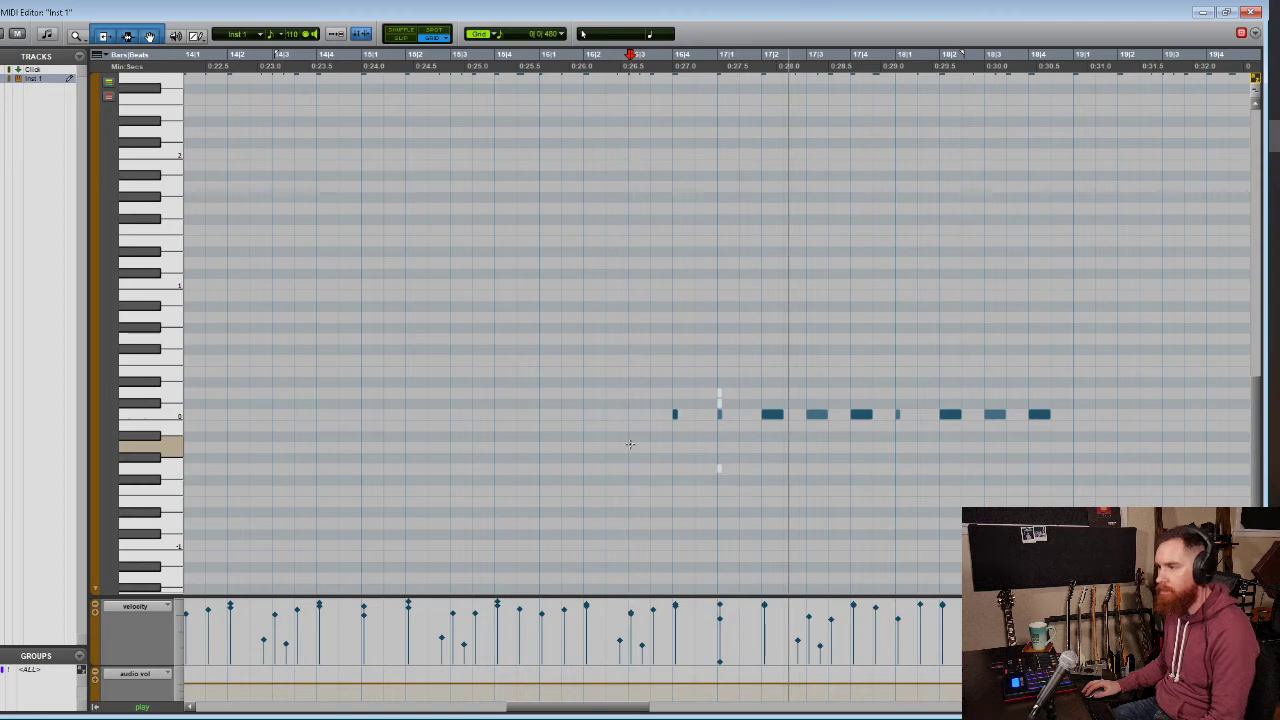
pyautogui.hscroll(2, 683, 446)
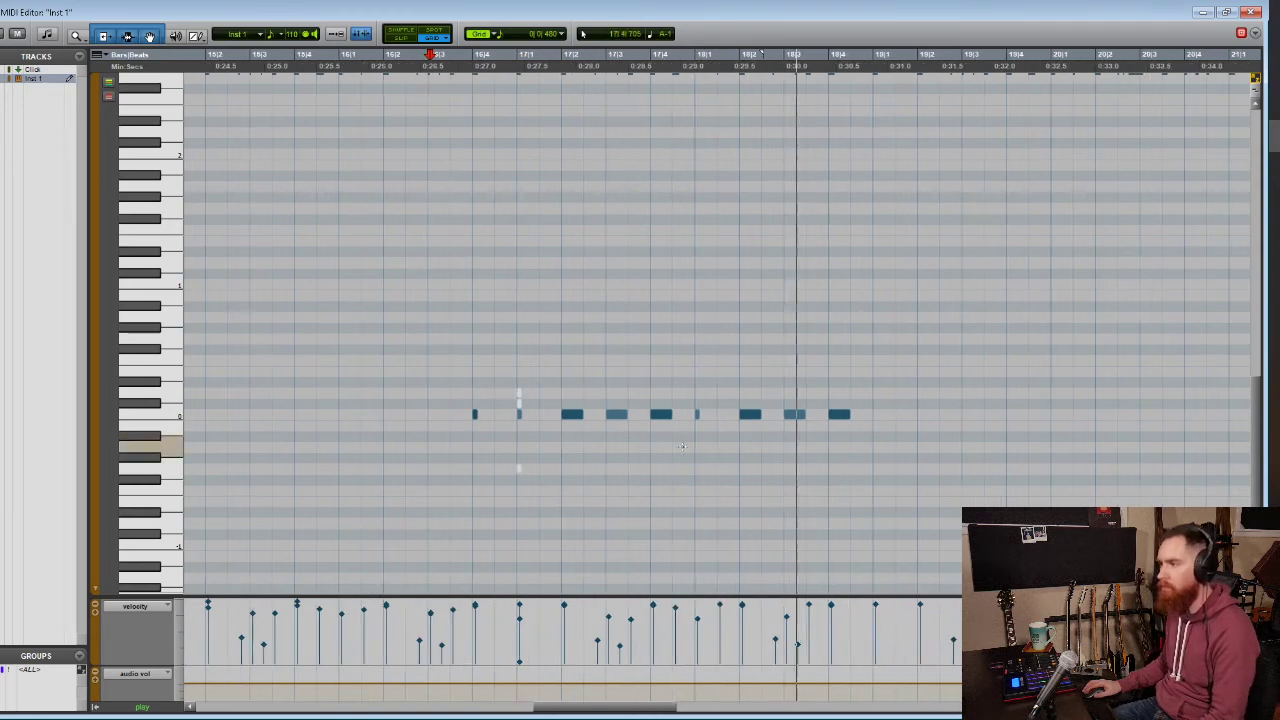
pyautogui.press('space')
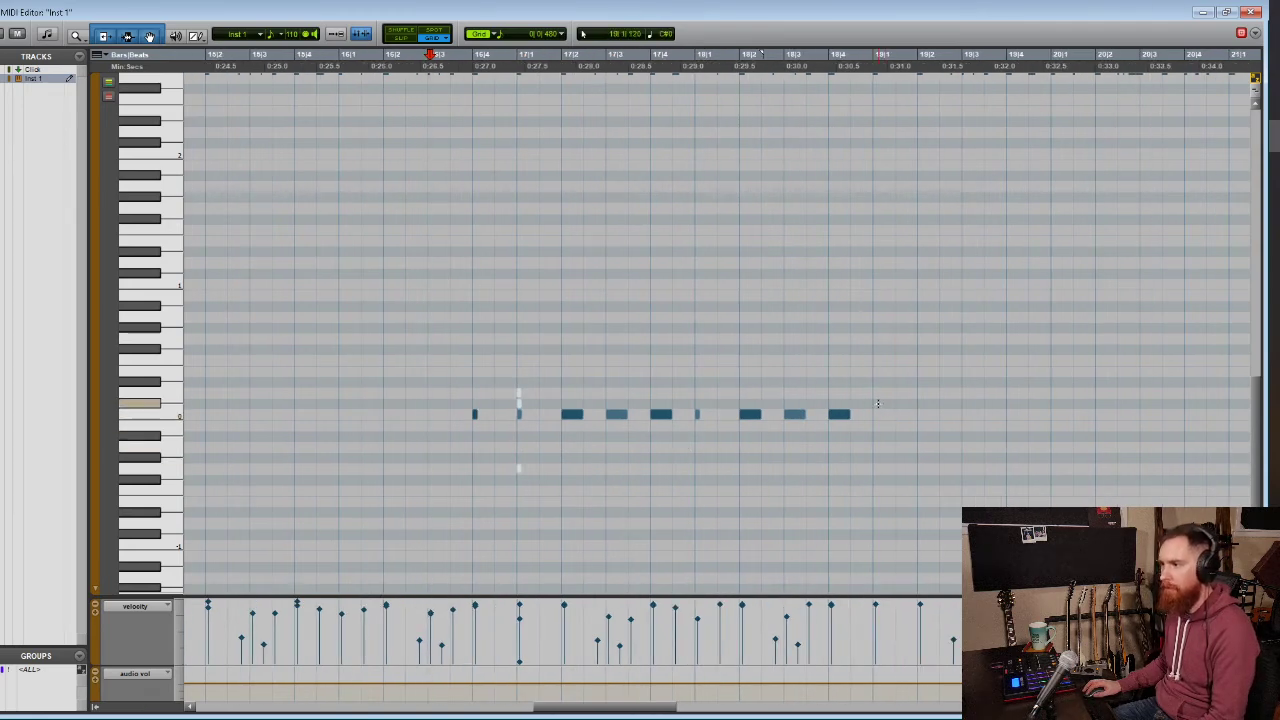
# Add C#0 notes at 19|1 and 19|2 and a D0 note at 19|3, with a lower velocity at 19|1
pyautogui.click(878, 403)
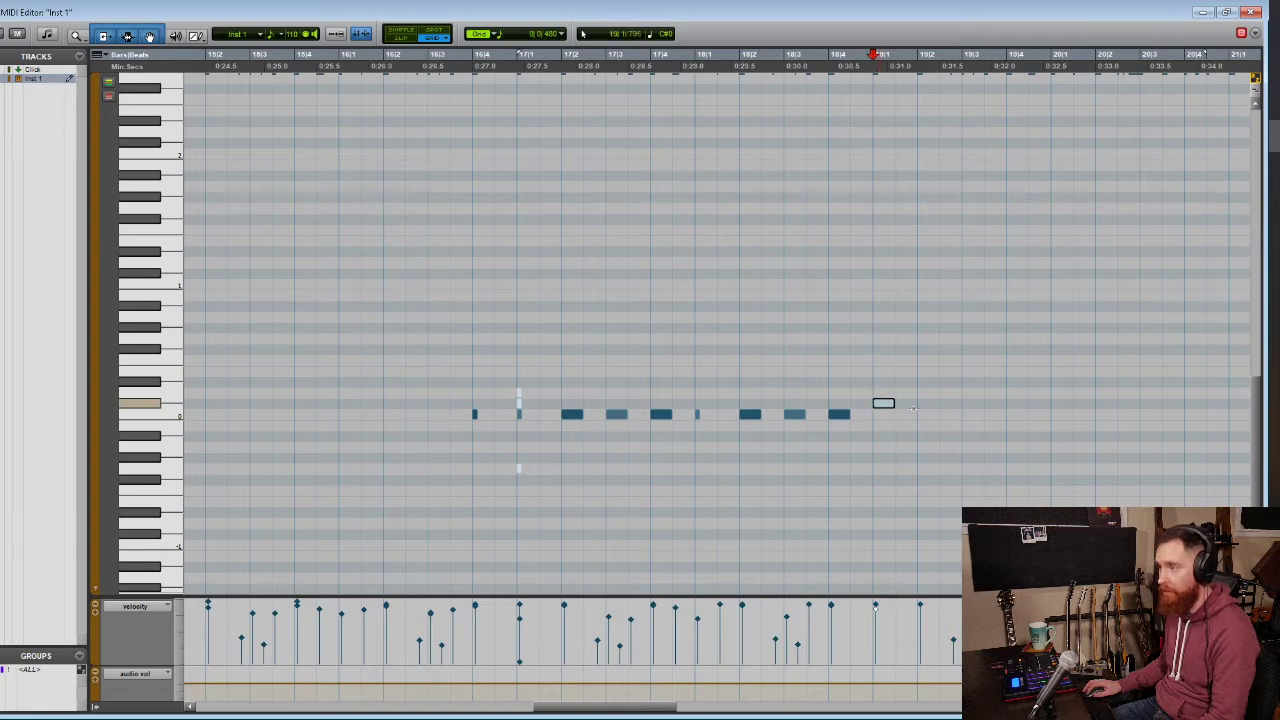
pyautogui.click(921, 403)
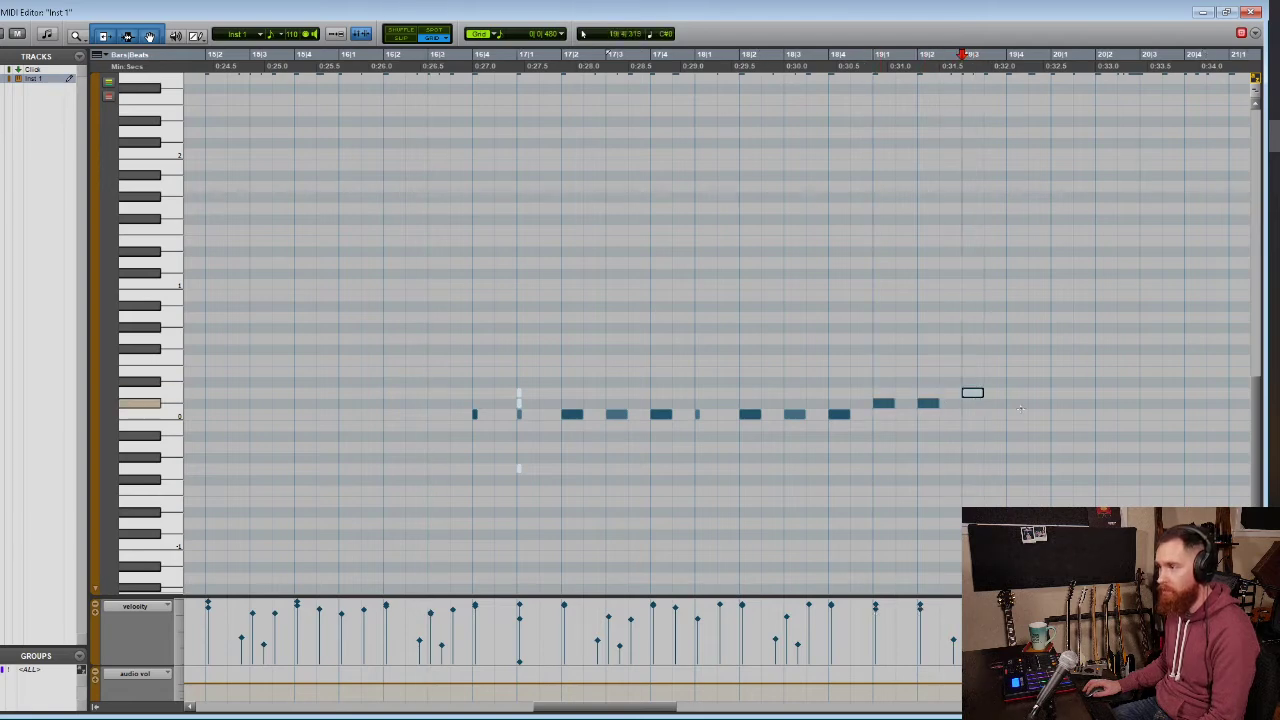
pyautogui.scroll(5, 1000, 405)
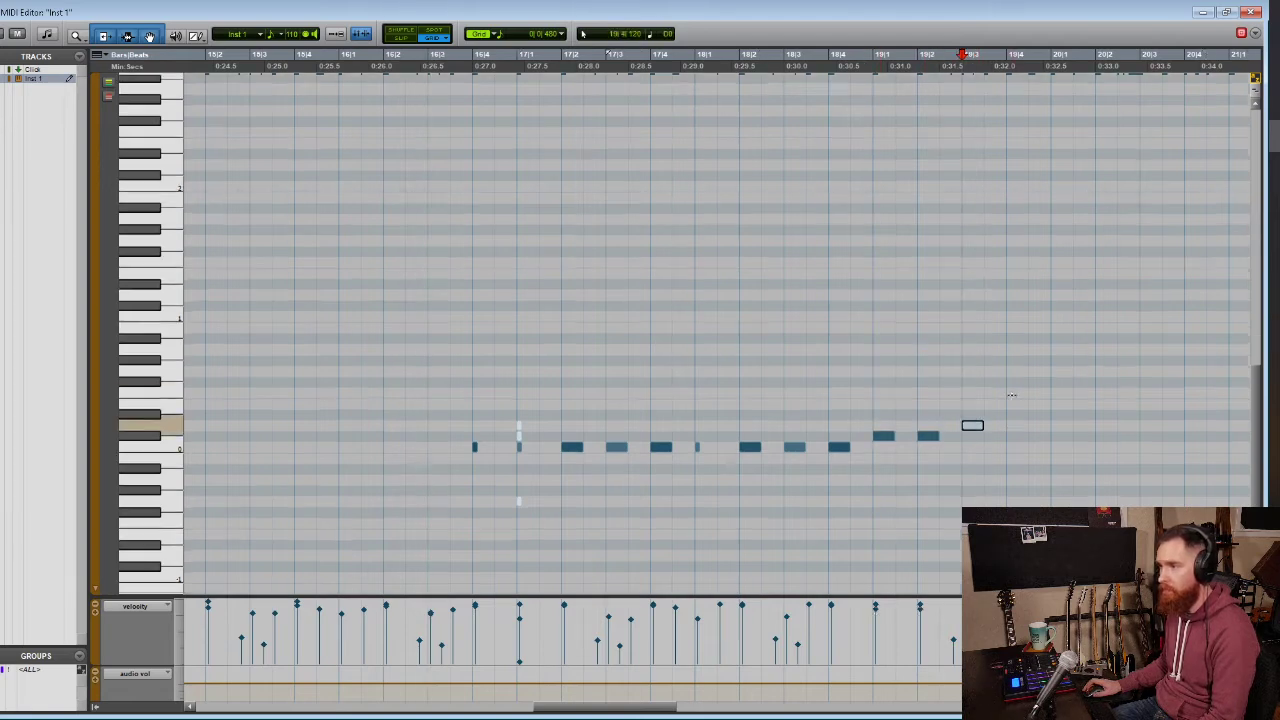
pyautogui.scroll(-5, 982, 415)
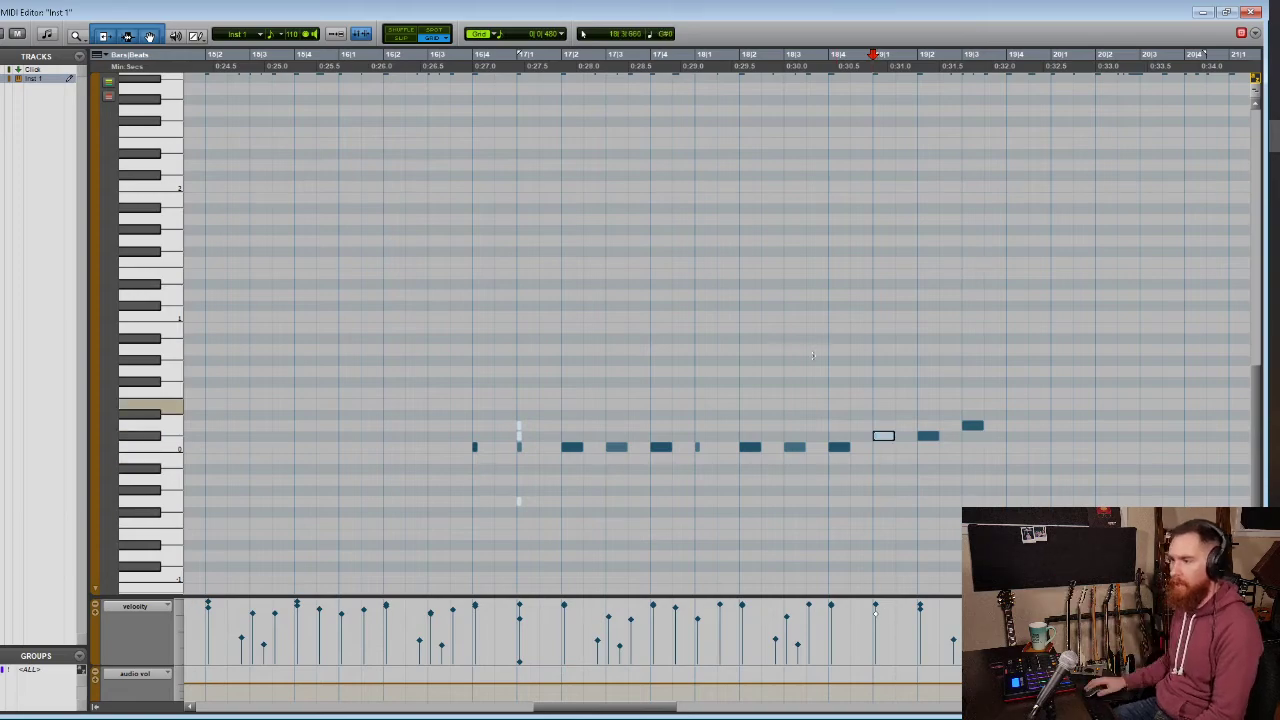
# Move the C0 note at 18|4 up to C#0 and play the part from 16|2
pyautogui.scroll(4, 643, 400)
pyautogui.hscroll(-3, 593, 409)
pyautogui.scroll(-4, 593, 409)
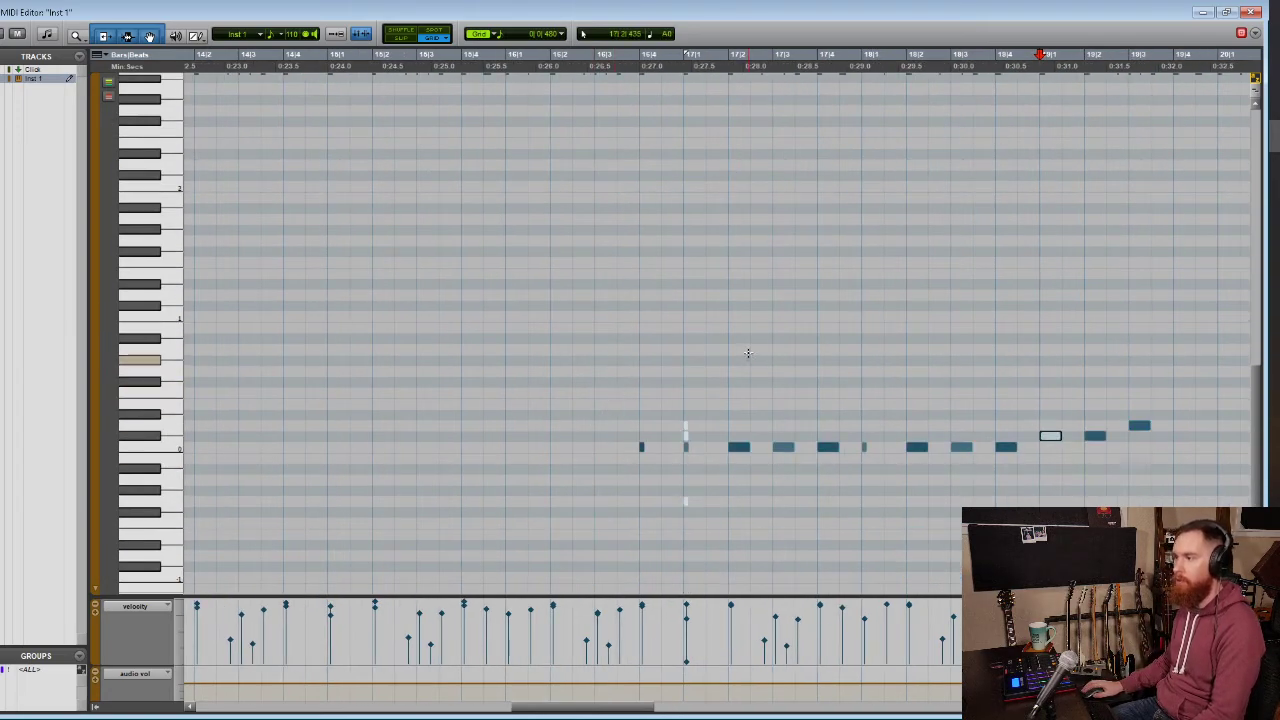
pyautogui.hscroll(2, 750, 355)
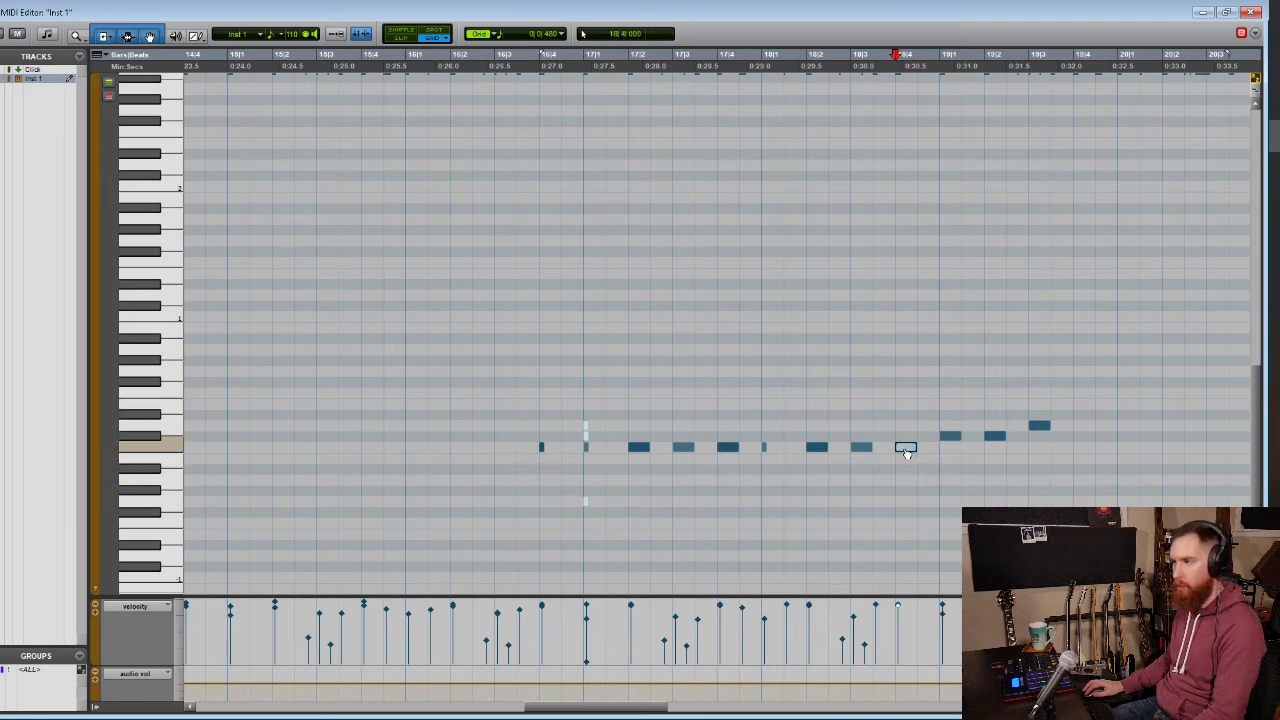
pyautogui.moveTo(907, 452); pyautogui.dragTo(910, 444)
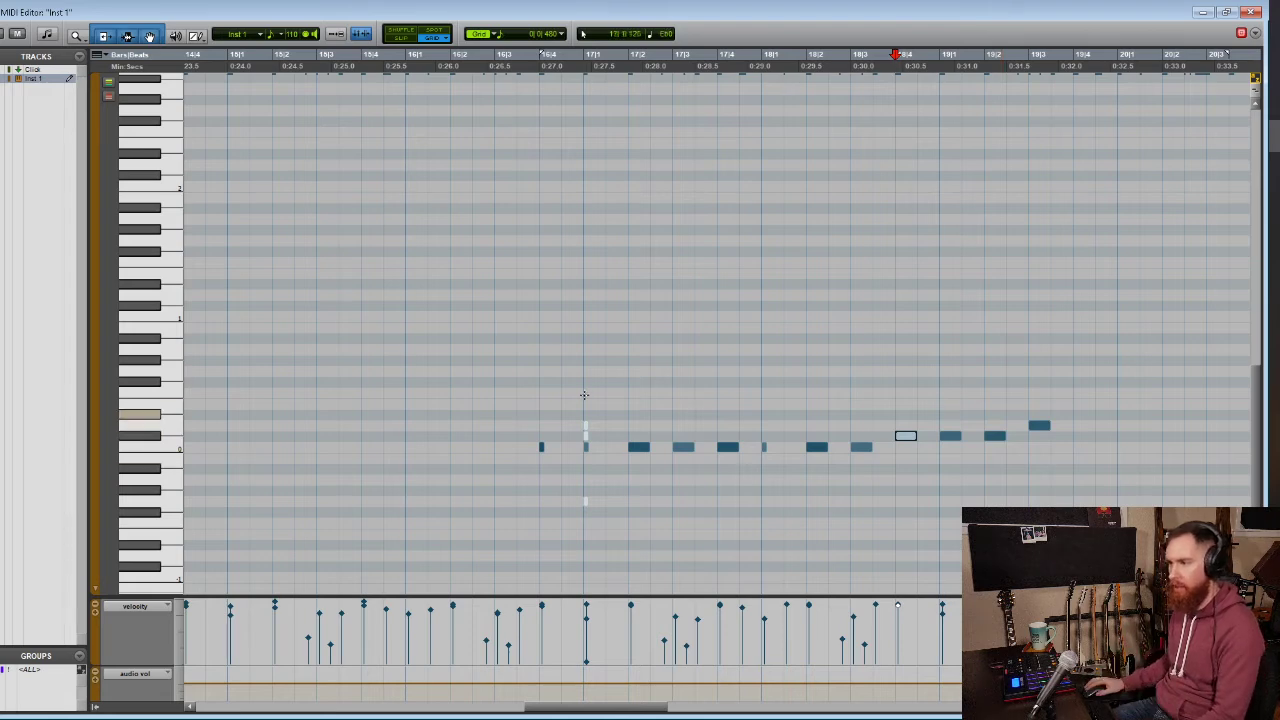
pyautogui.click(453, 365)
pyautogui.press('space')
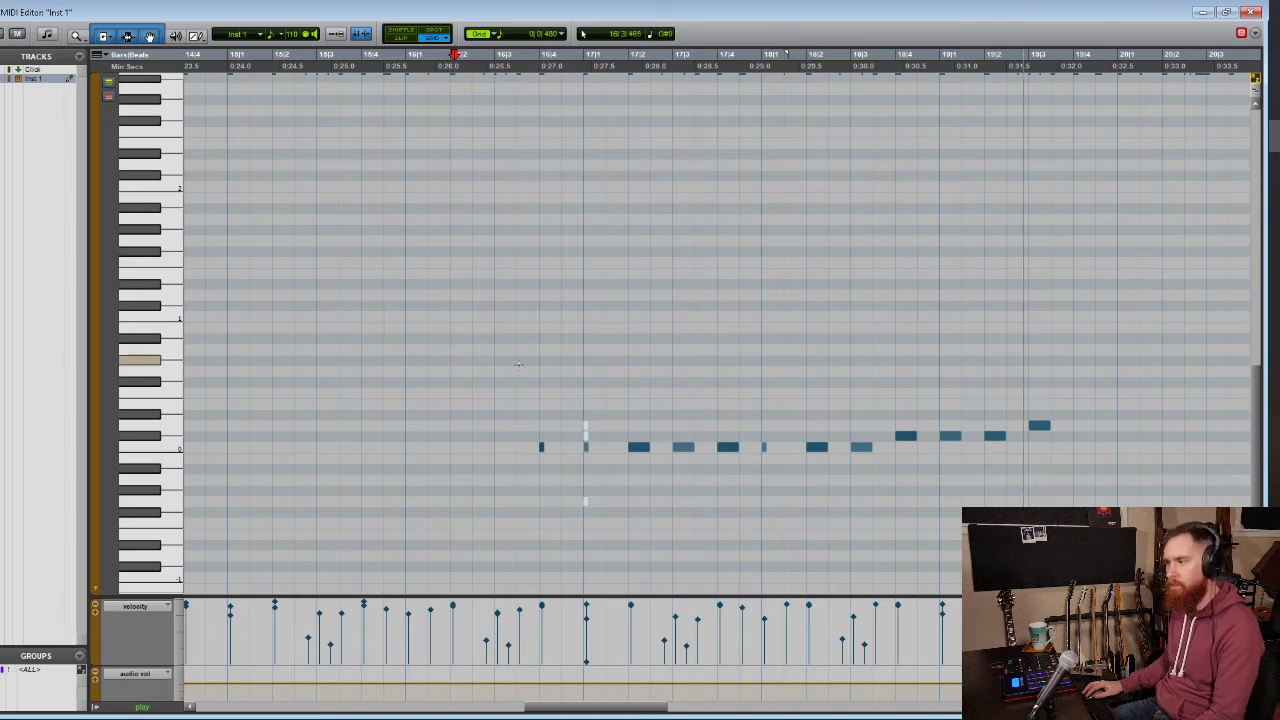
# Add a D0 note at 19|4 and lower the velocity of the notes at 19|1 and 19|3
pyautogui.click(925, 428)
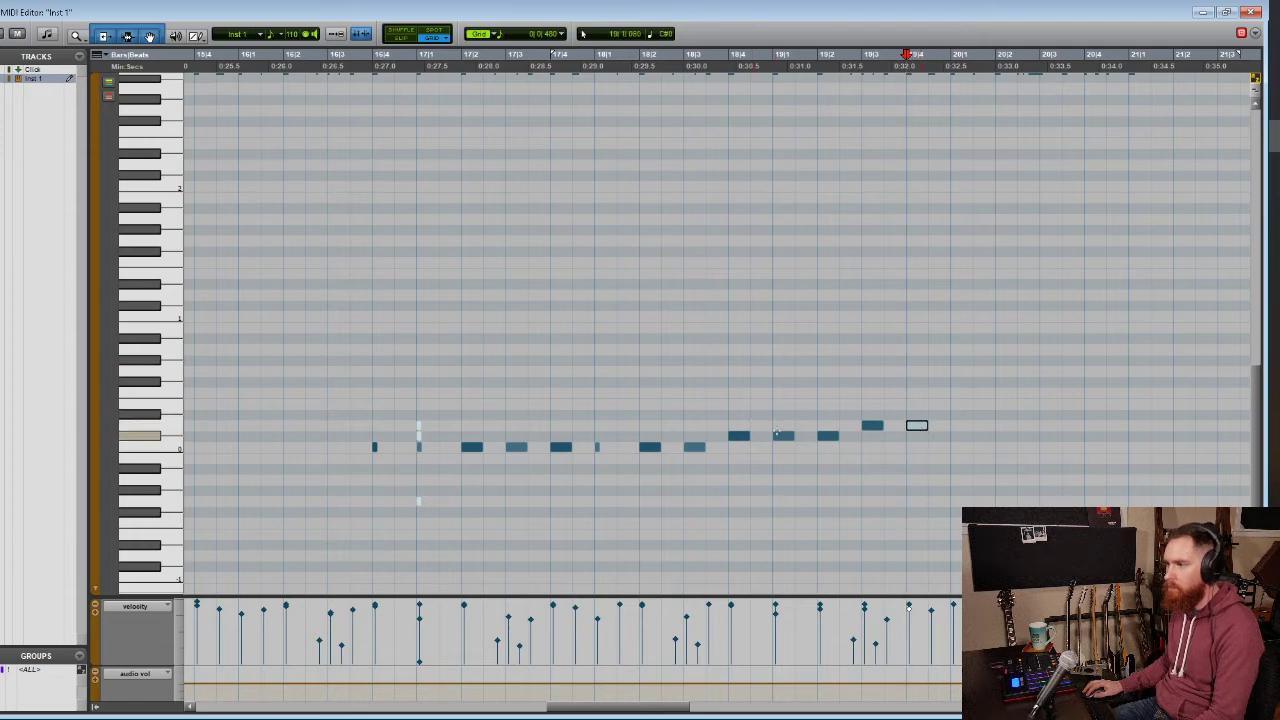
pyautogui.click(827, 436)
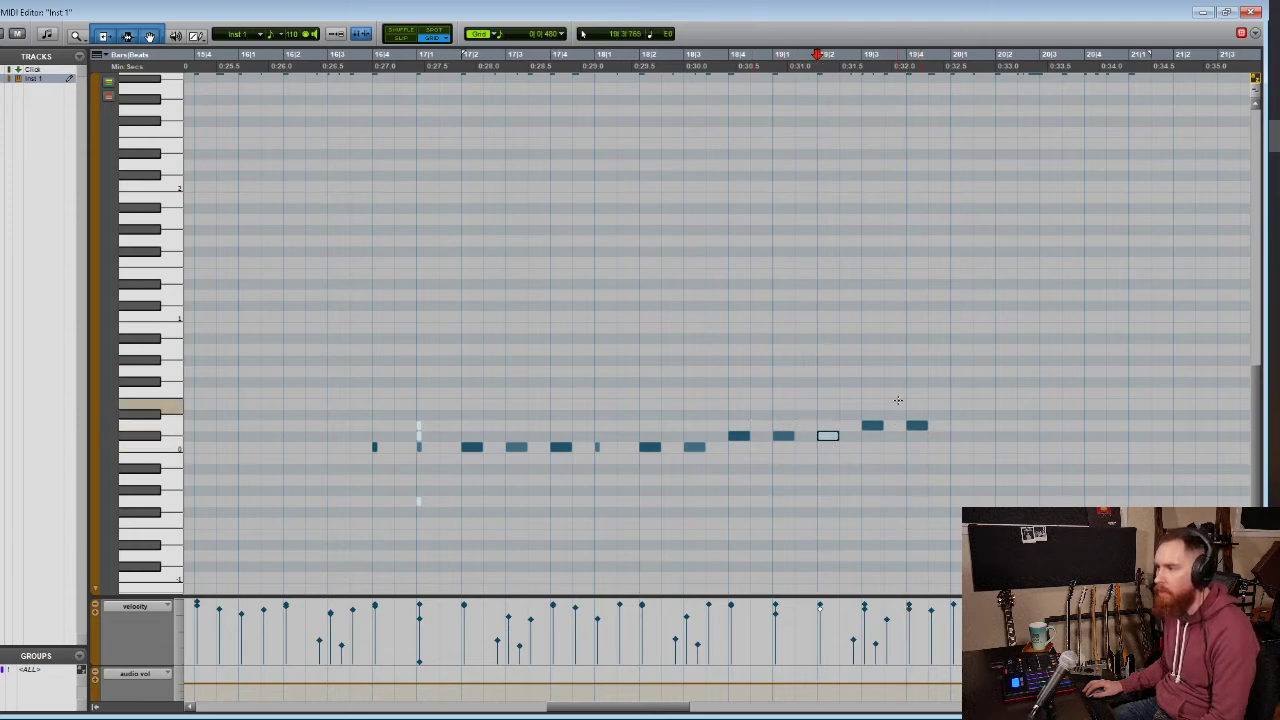
pyautogui.moveTo(898, 400); pyautogui.dragTo(928, 490)
pyautogui.moveTo(772, 394); pyautogui.dragTo(913, 492)
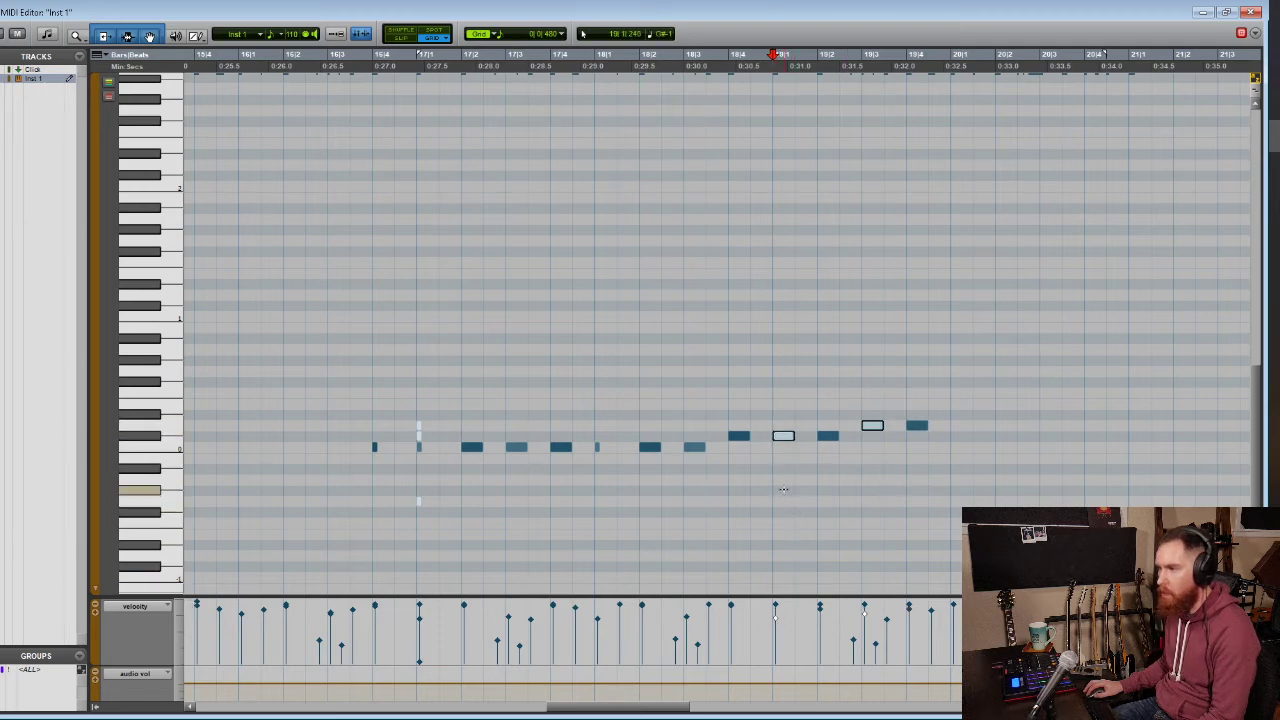
# Play the part from 19|1 and add a D0 note at 20|1
pyautogui.click(770, 411)
pyautogui.press('space')
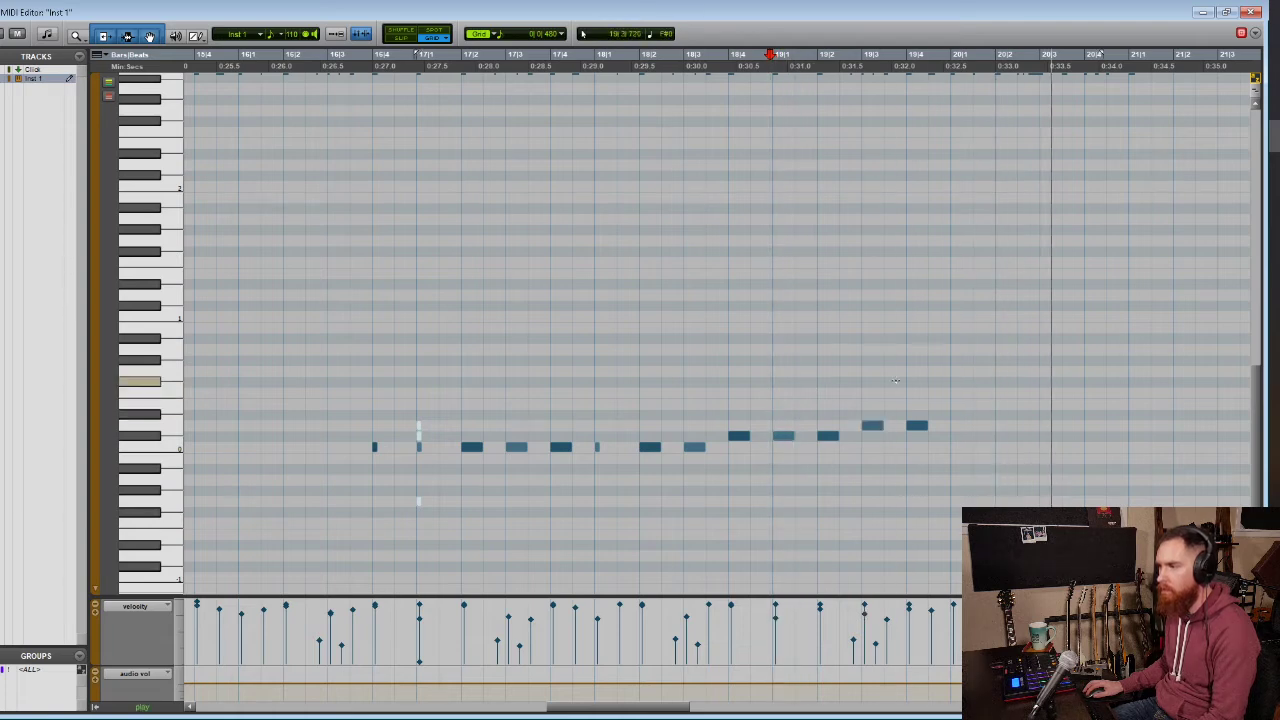
pyautogui.press('space')
pyautogui.click(956, 422)
# Delete the row of F3 notes running from 19|1 to 20|2
pyautogui.scroll(5, 966, 425)
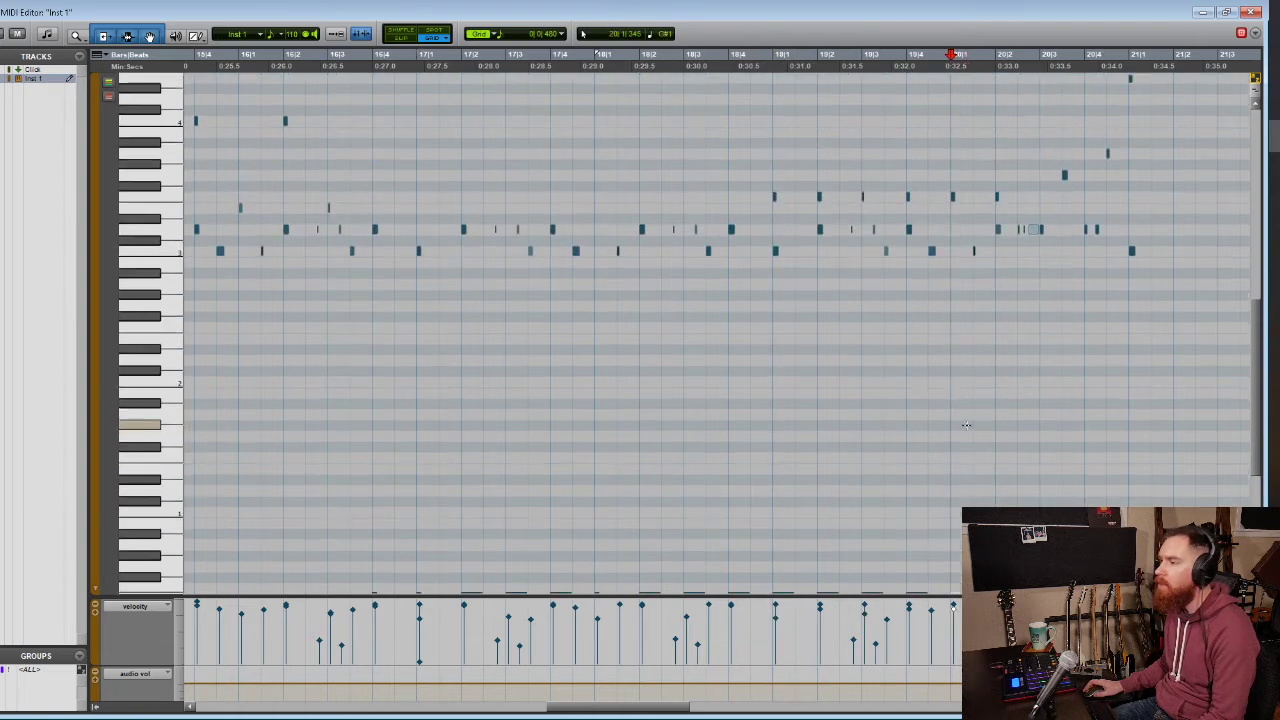
pyautogui.scroll(3, 949, 236)
pyautogui.moveTo(755, 244); pyautogui.dragTo(1000, 270)
pyautogui.press('Delete')
# Play the part twice from 18|4 to hear the pattern leading into bar 20
pyautogui.click(737, 249)
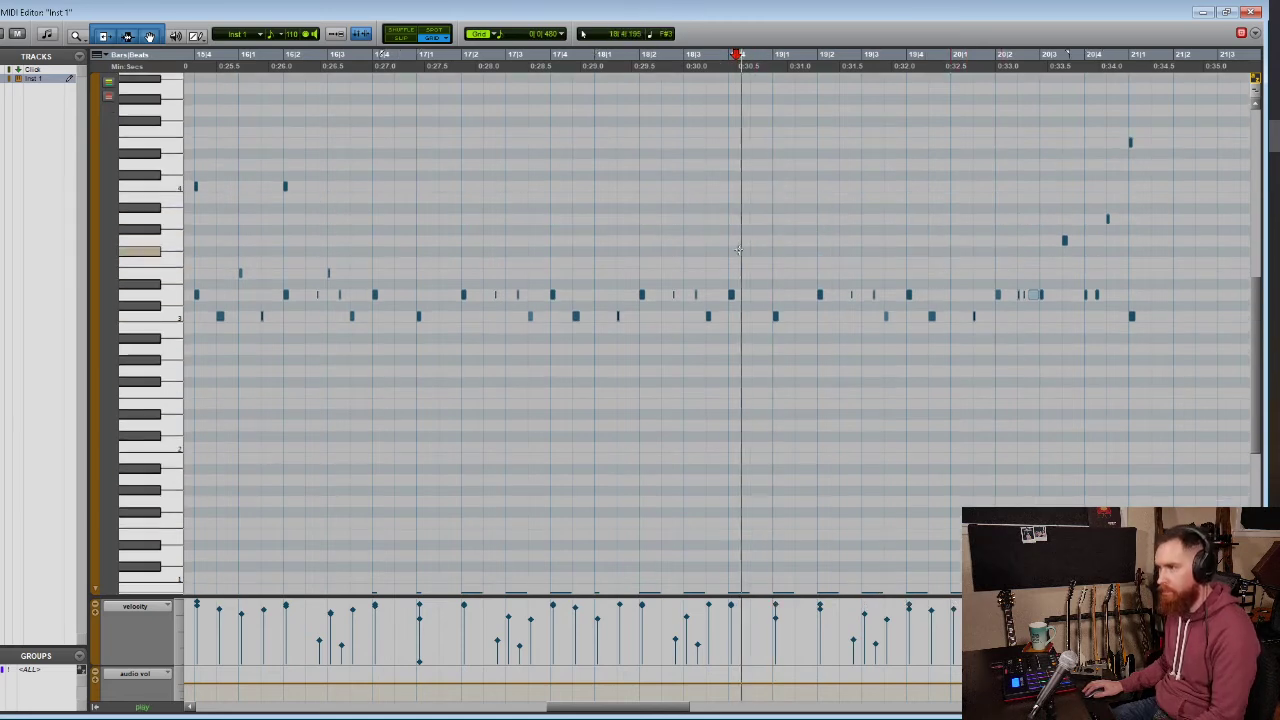
pyautogui.press('space')
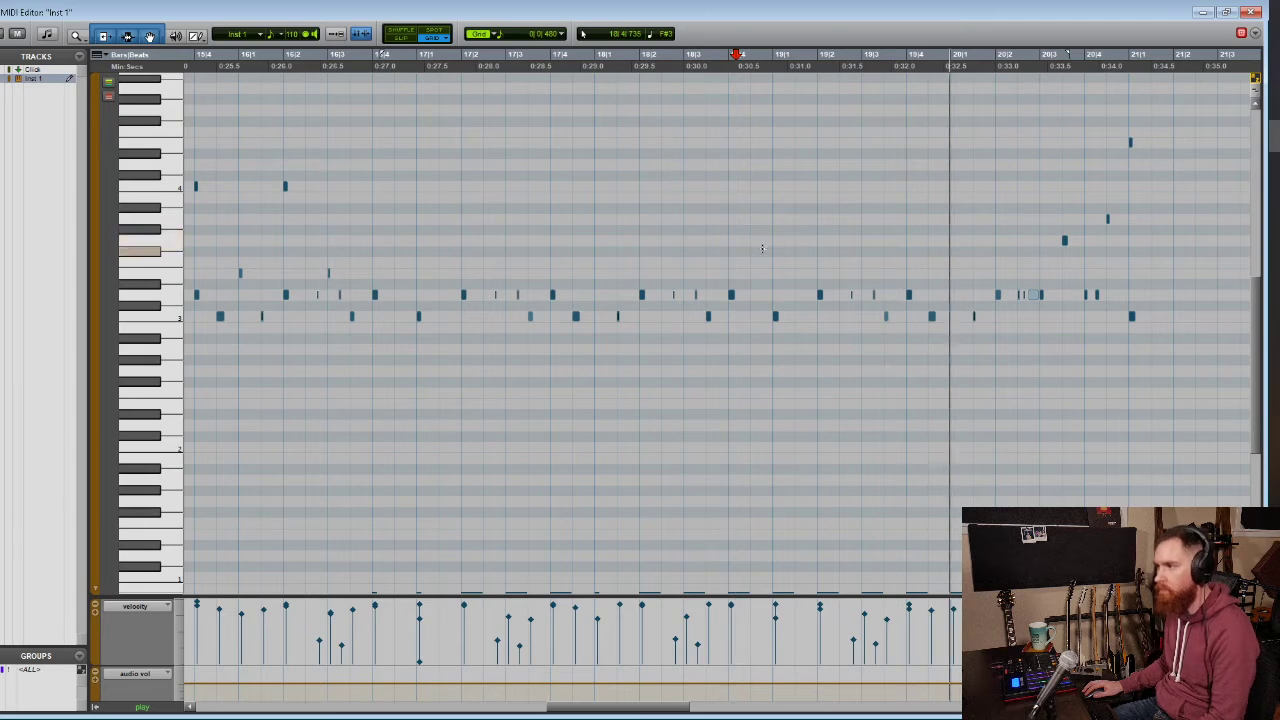
pyautogui.press('space')
pyautogui.press('space')
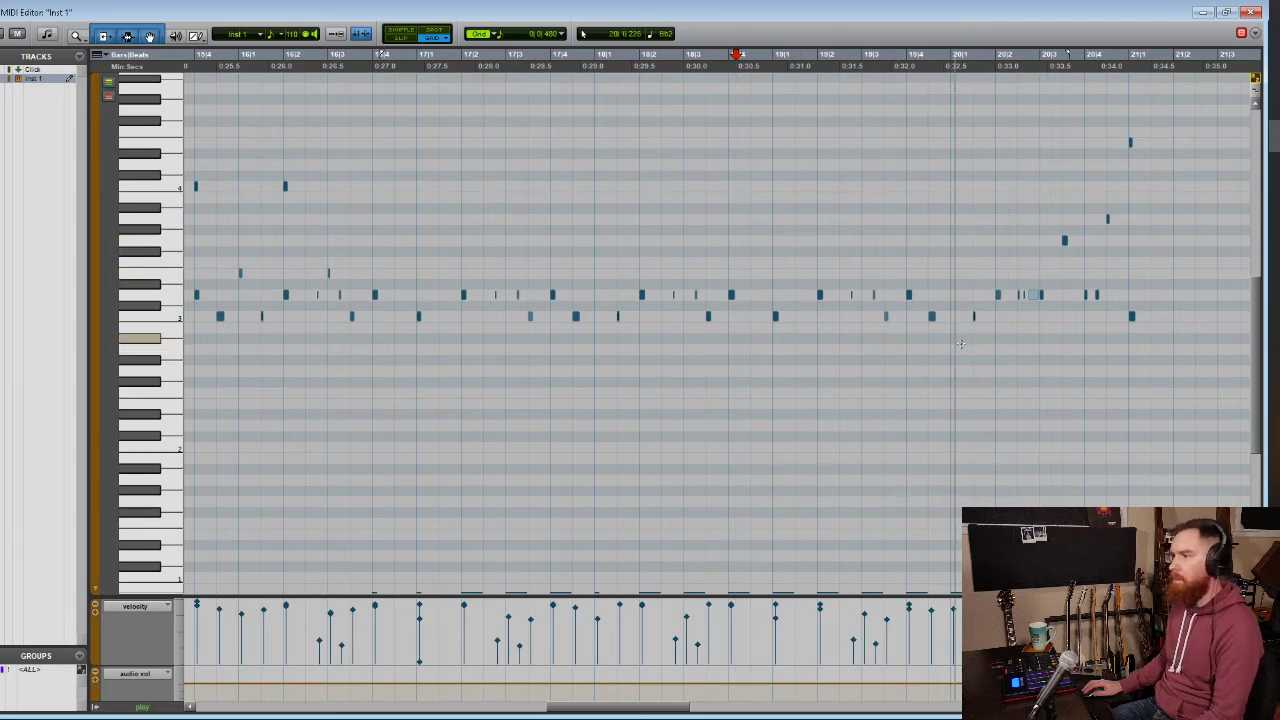
pyautogui.press('space')
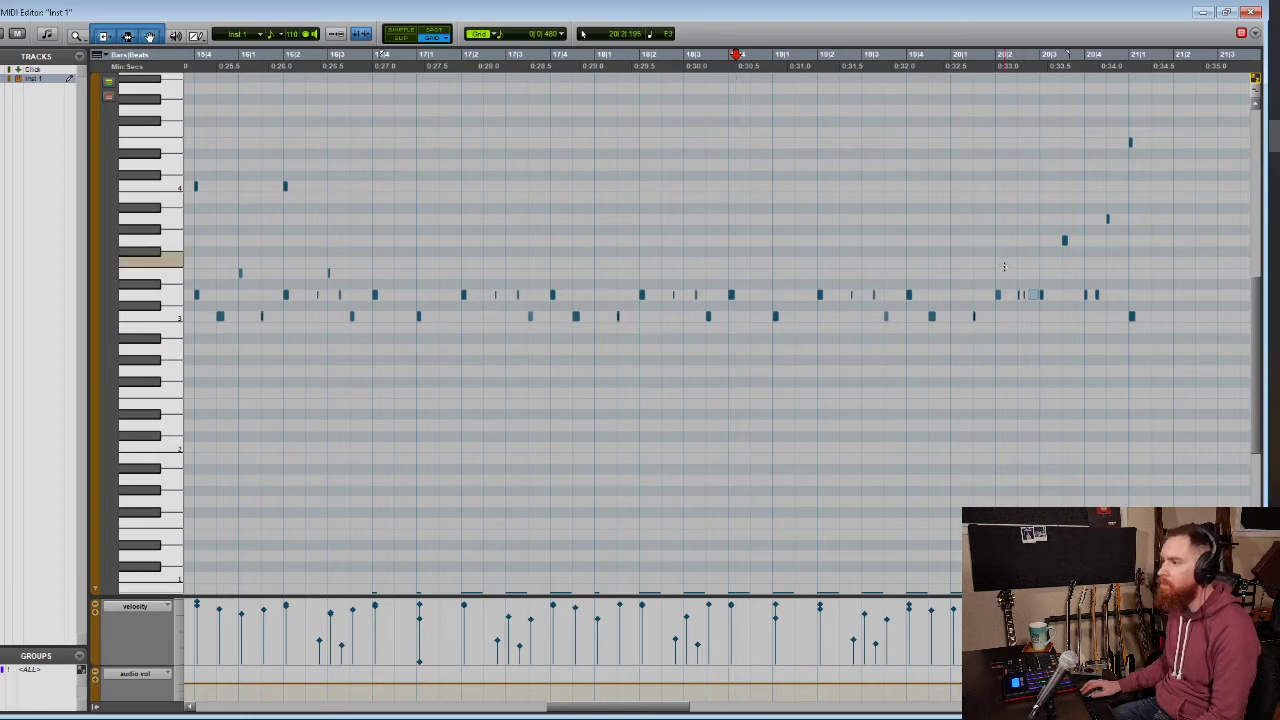
# Play the fill around 20|1 repeatedly to check where the next hits at 20|2 and 20|3 belong
pyautogui.scroll(-3, 1002, 270)
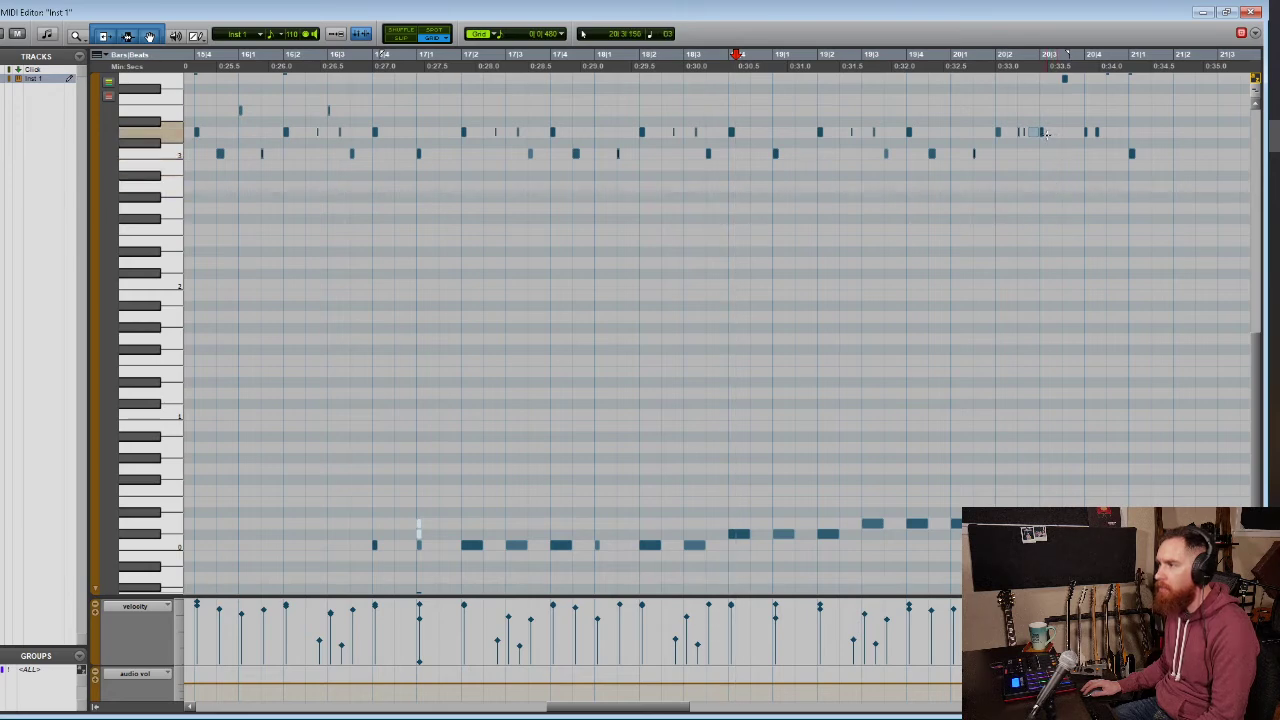
pyautogui.click(945, 212)
pyautogui.press('space')
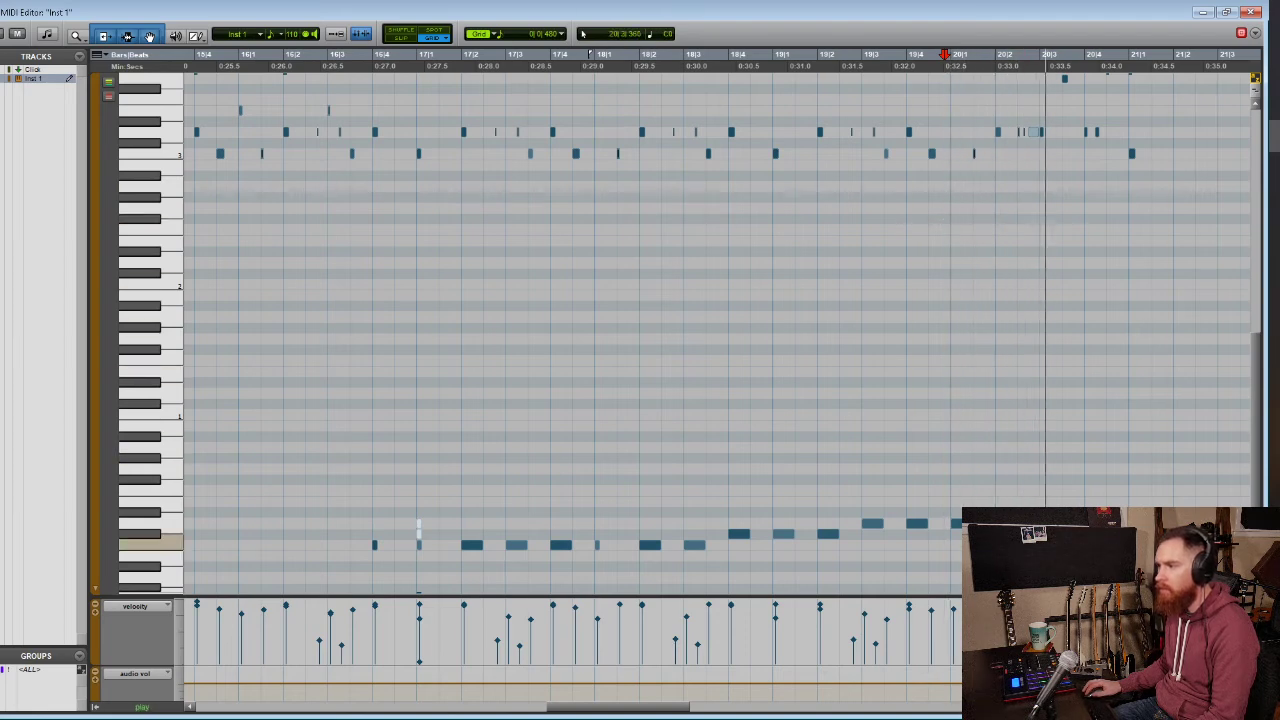
pyautogui.press('space')
pyautogui.press('space')
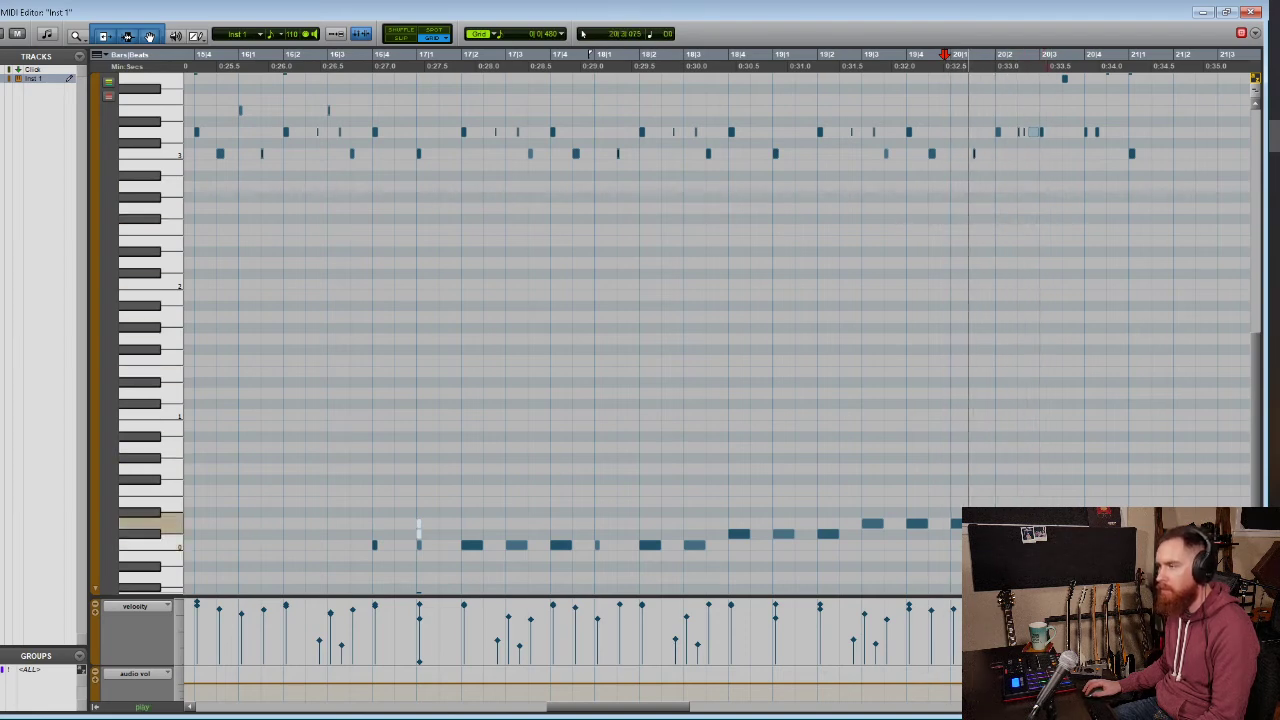
pyautogui.press('space')
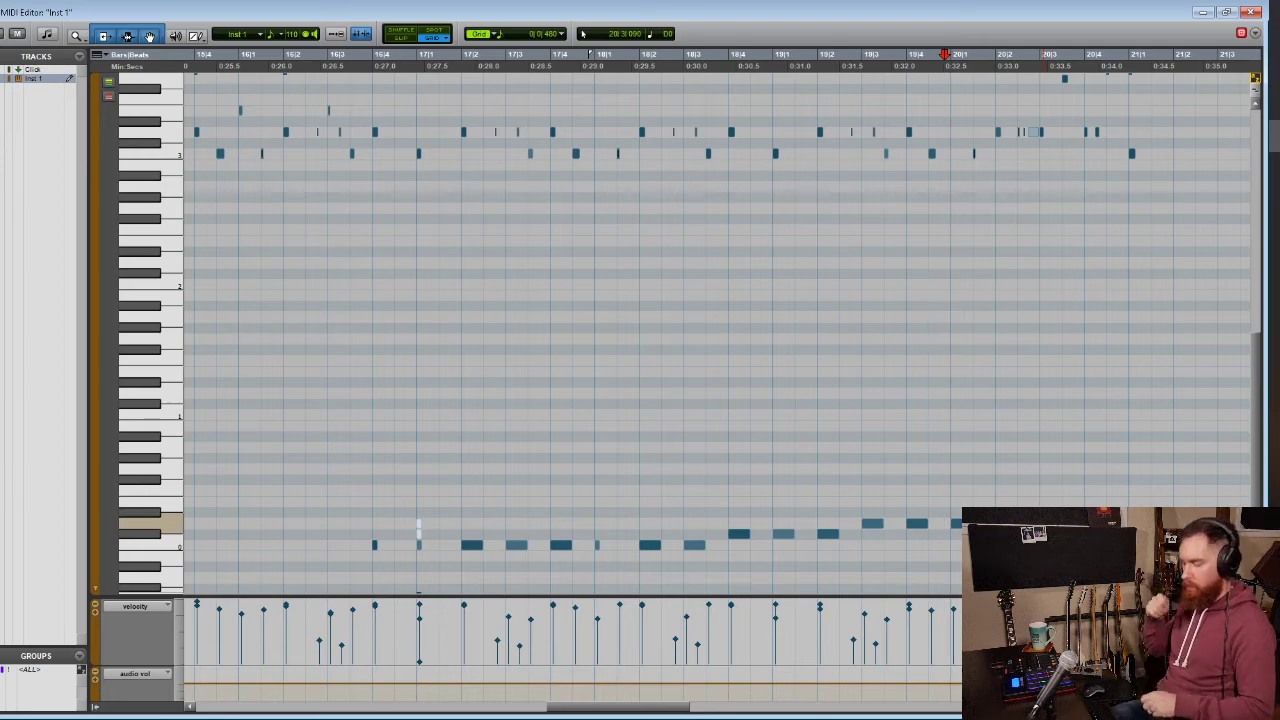
pyautogui.click(1036, 133)
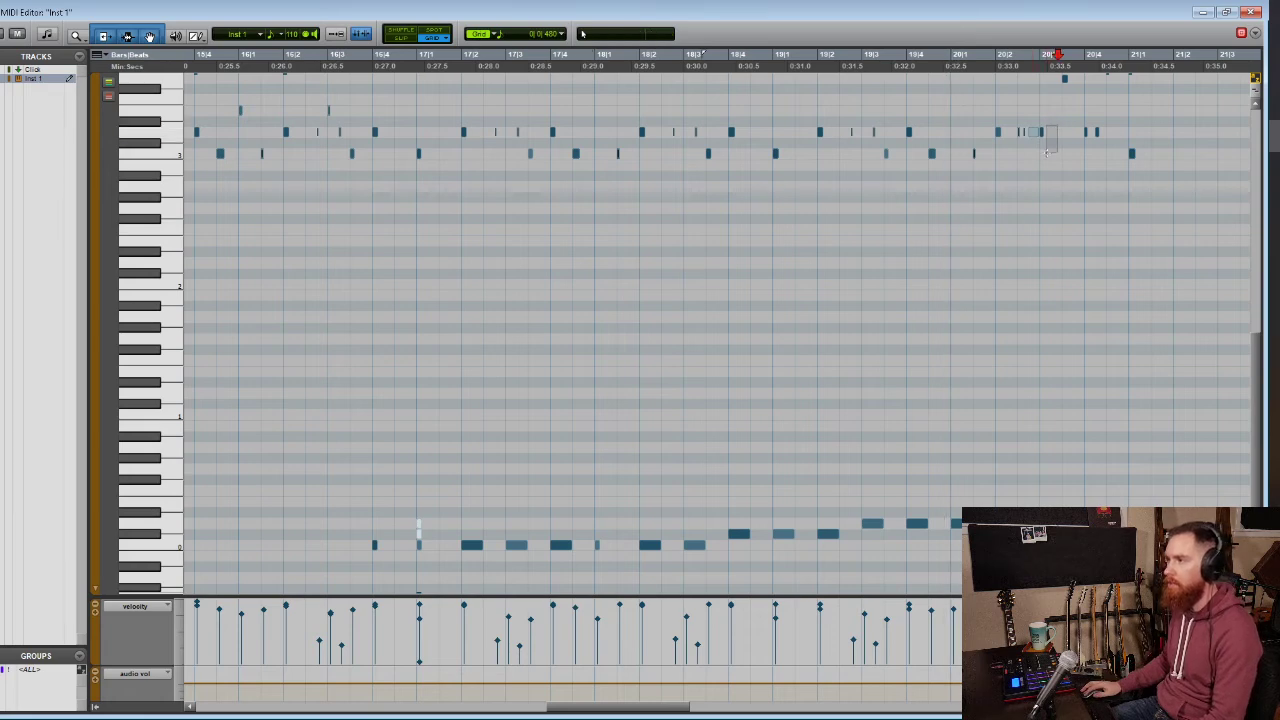
pyautogui.press('space')
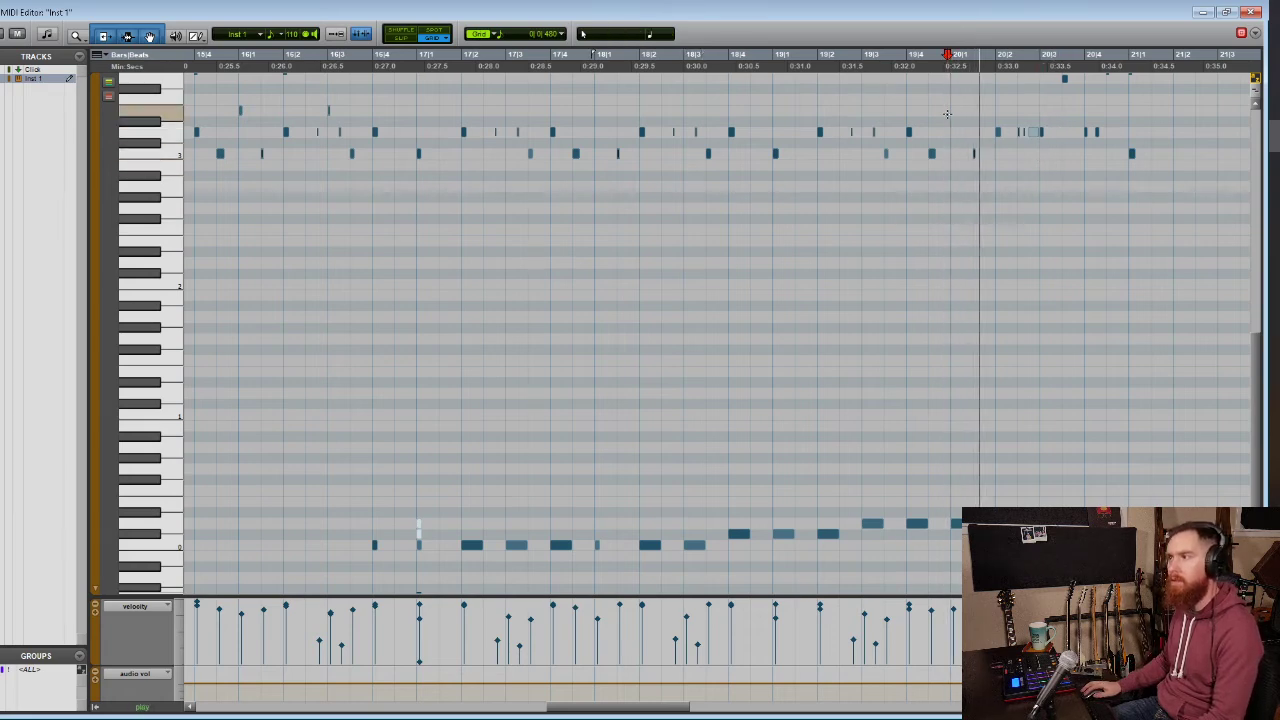
pyautogui.press('space')
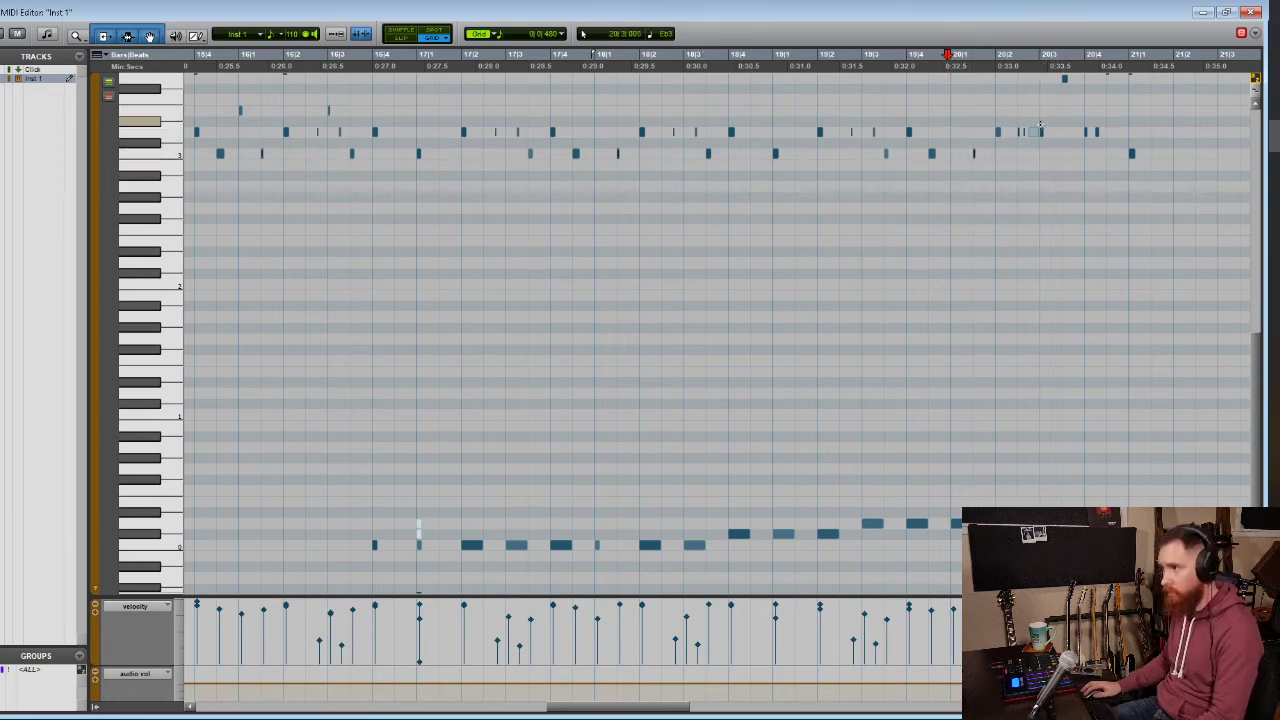
# Add a D0 note at 20|2 and an A-1 note at 20|3
pyautogui.moveTo(1057, 121); pyautogui.dragTo(1040, 159)
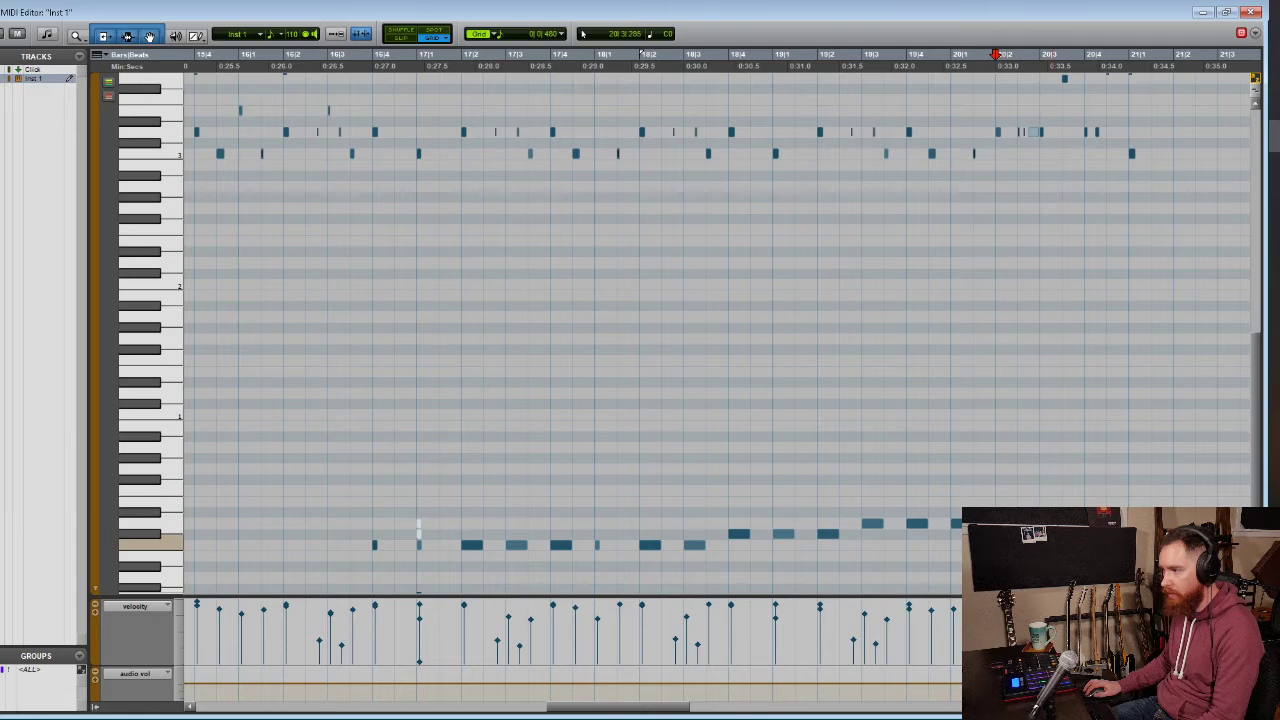
pyautogui.scroll(3, 1047, 164)
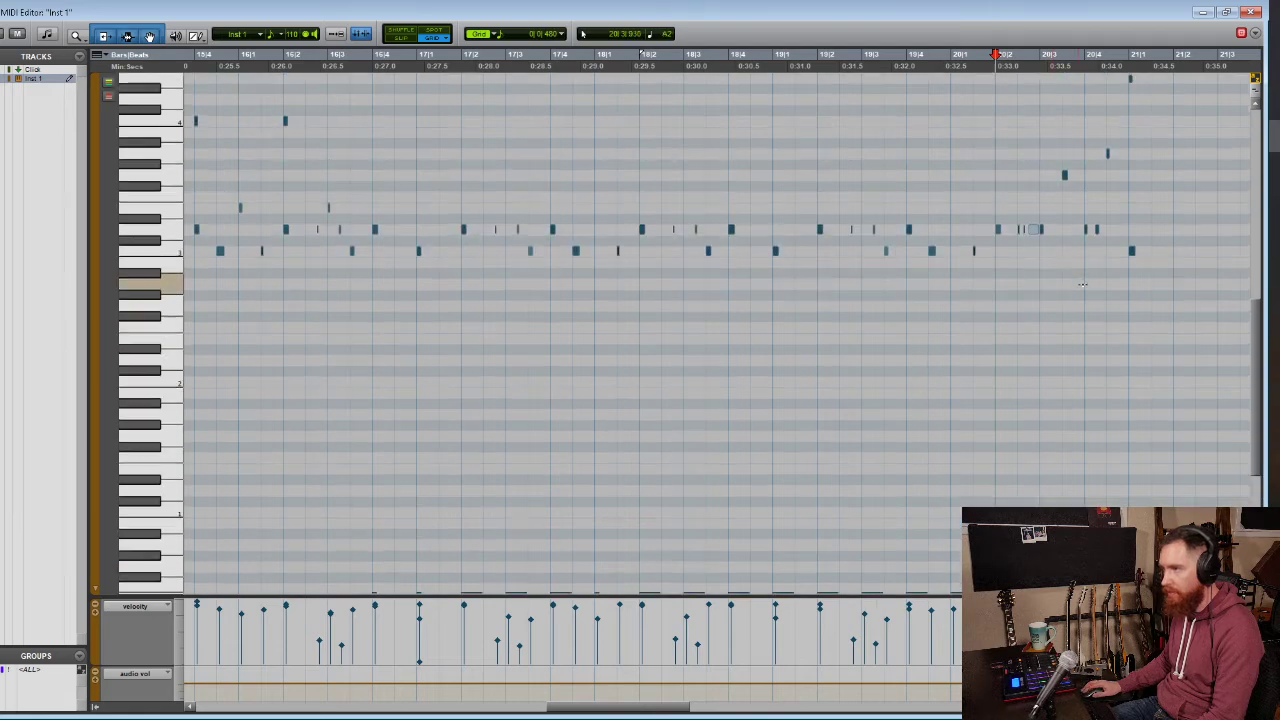
pyautogui.click(1047, 189)
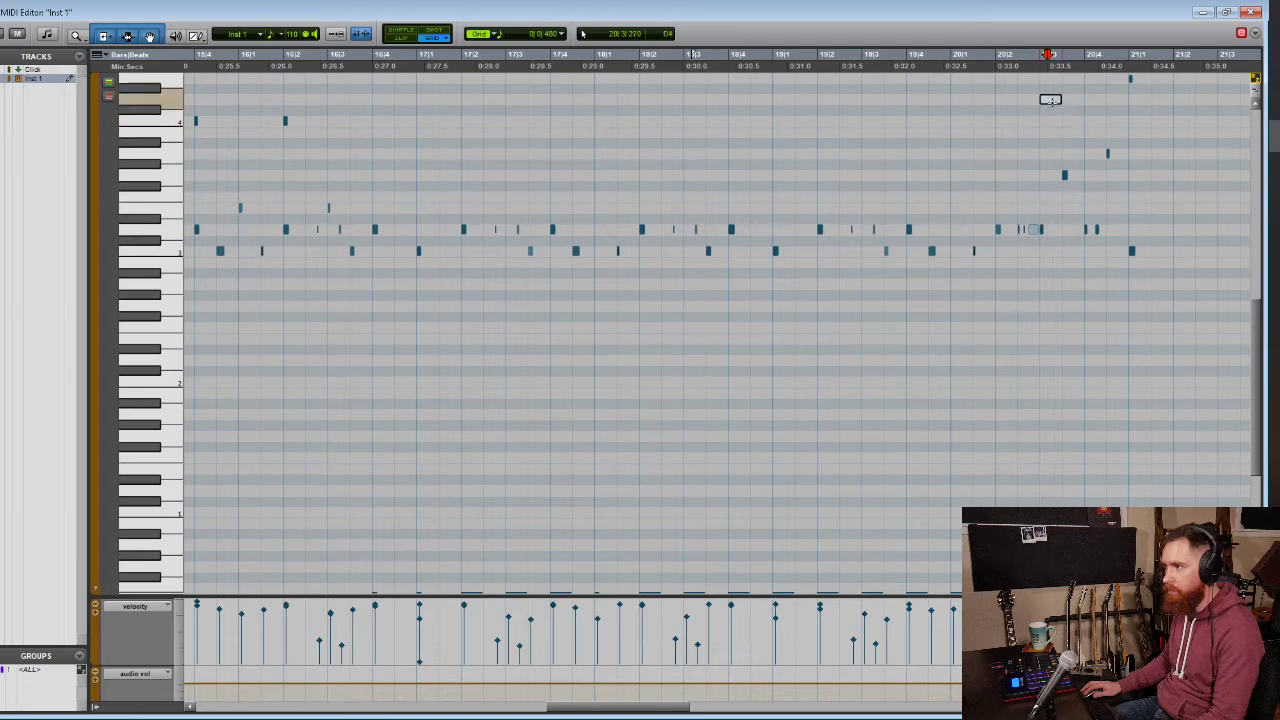
pyautogui.scroll(-6, 1047, 110)
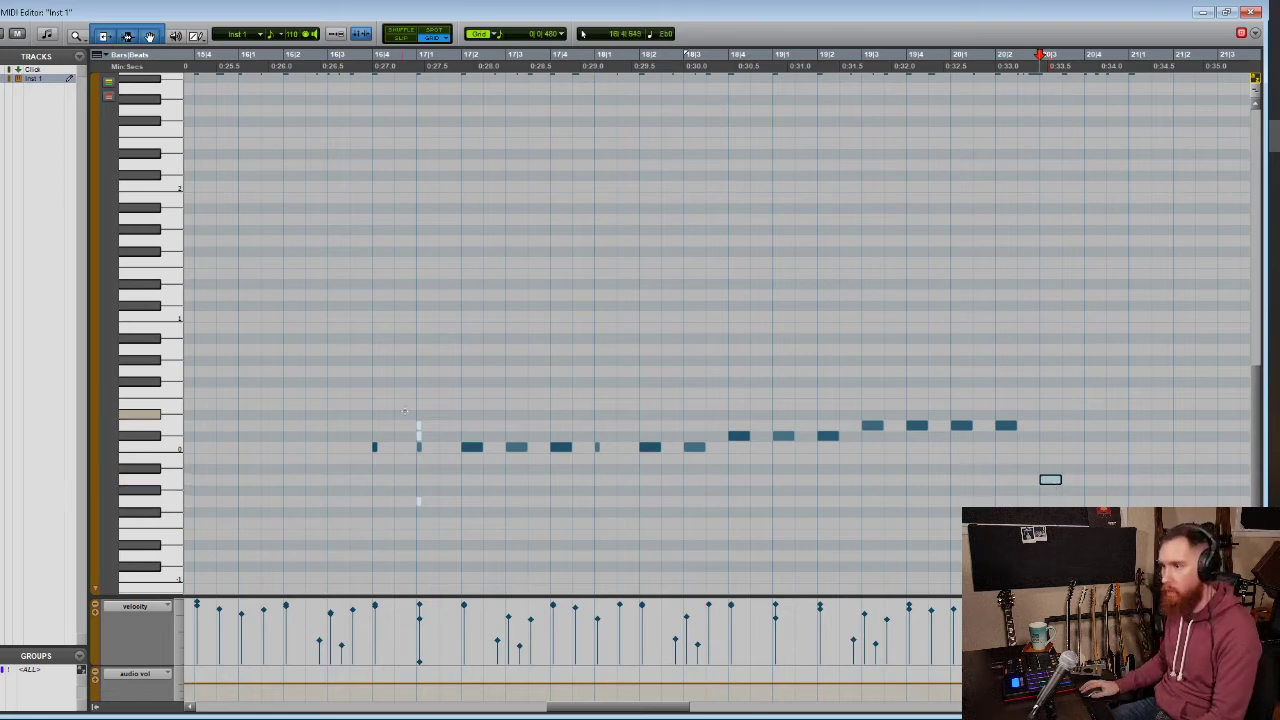
# Play the part from 16|4 and delete the stray pale notes stacked around the C0 note at 17|1
pyautogui.click(371, 377)
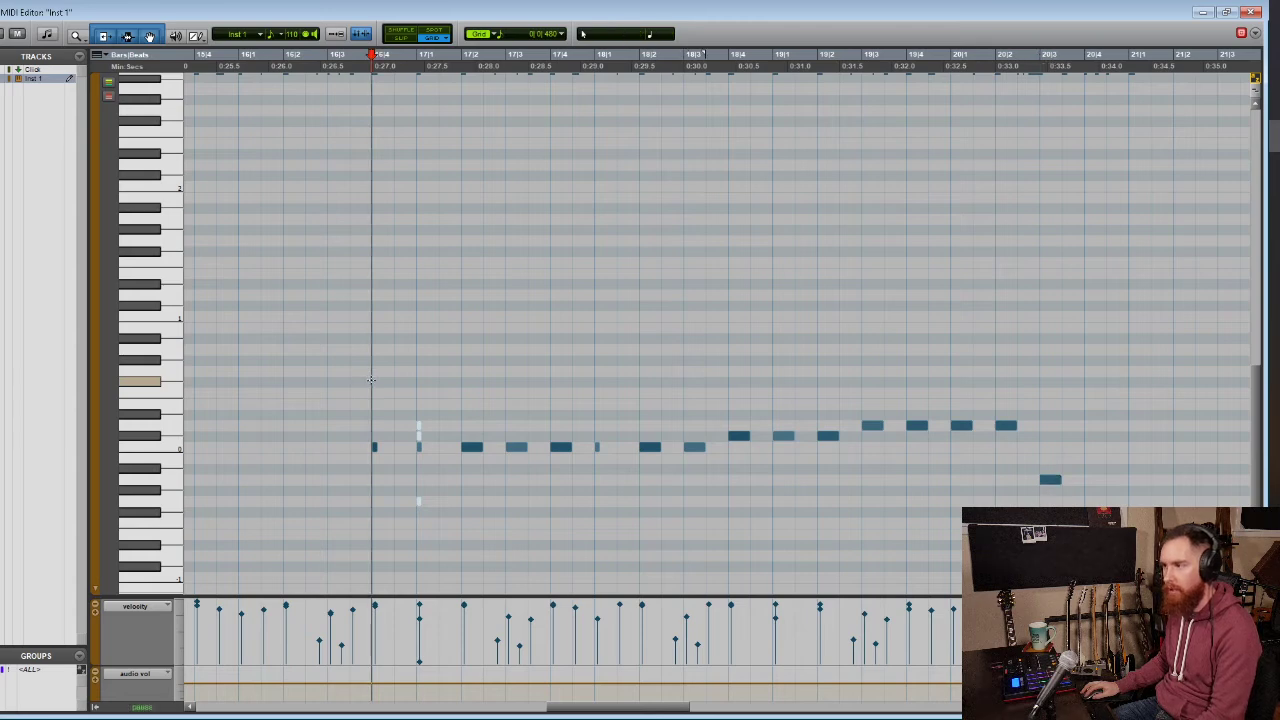
pyautogui.press('space')
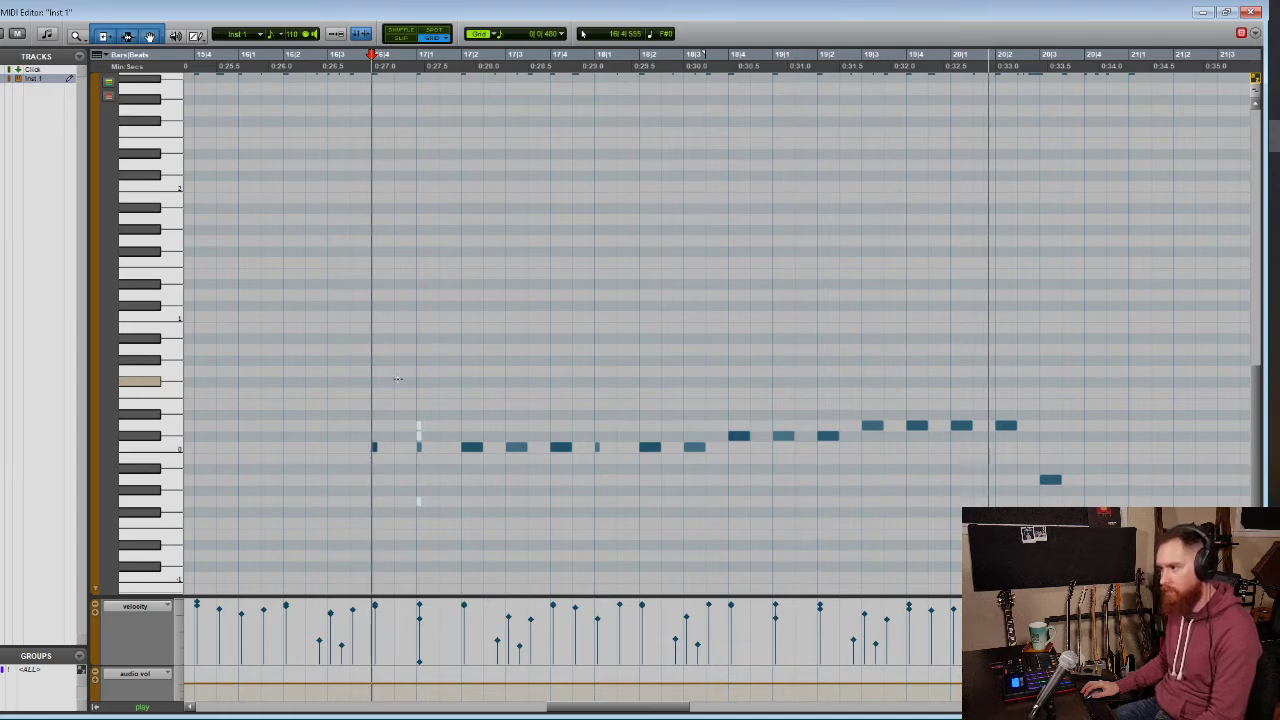
pyautogui.press('space')
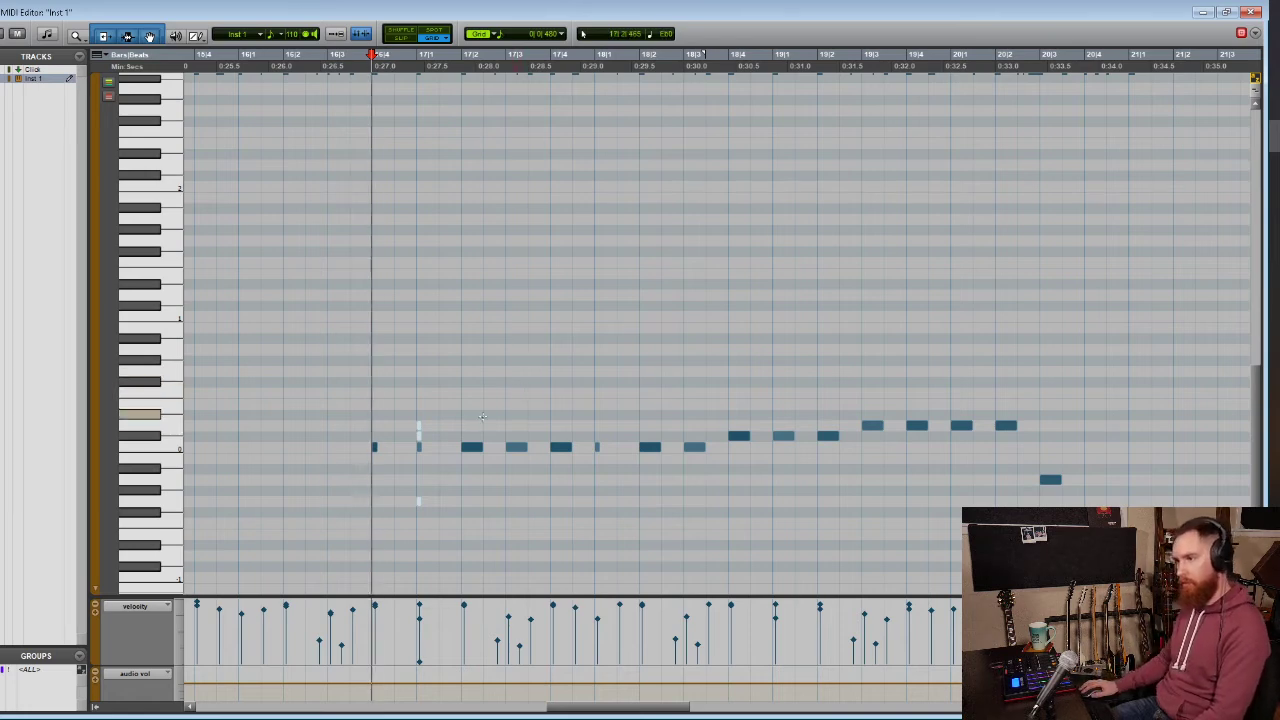
pyautogui.click(403, 414)
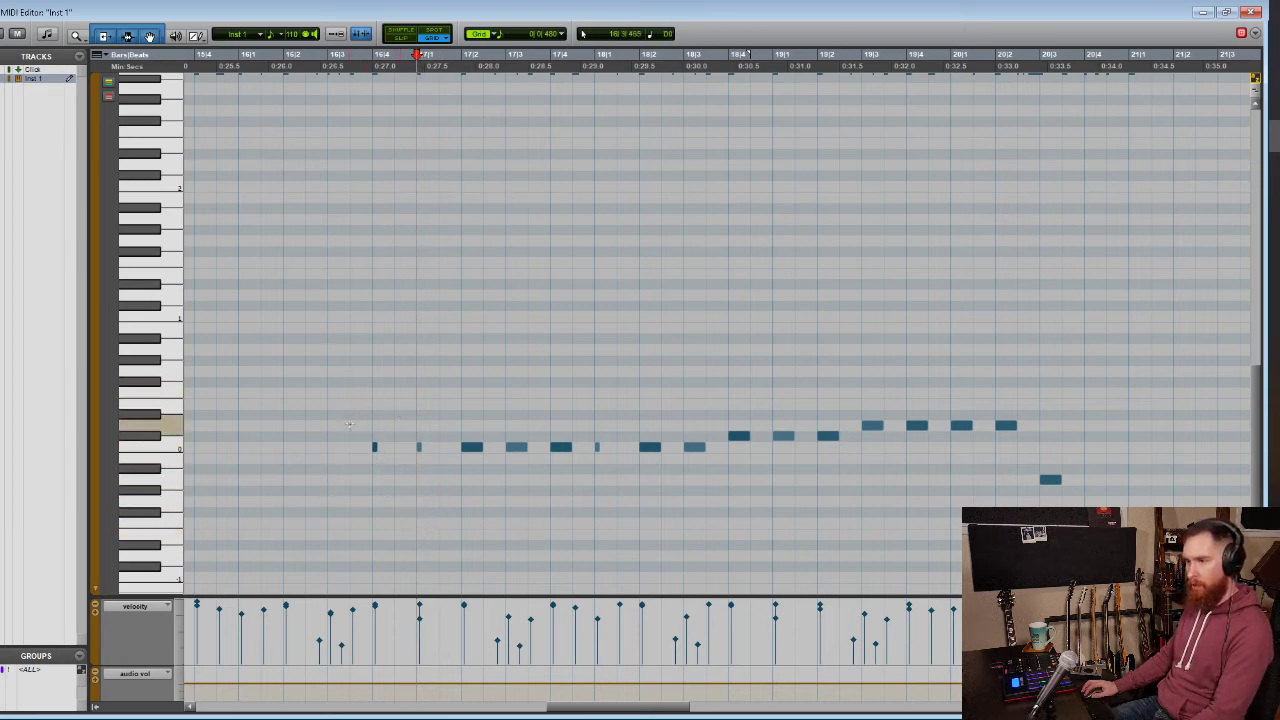
# Change the velocity of the notes from 16|4 to 20|2, excluding the A-1 note, smoothly by percentage from 95% to 105% with curve 0
pyautogui.moveTo(354, 426); pyautogui.dragTo(1074, 508)
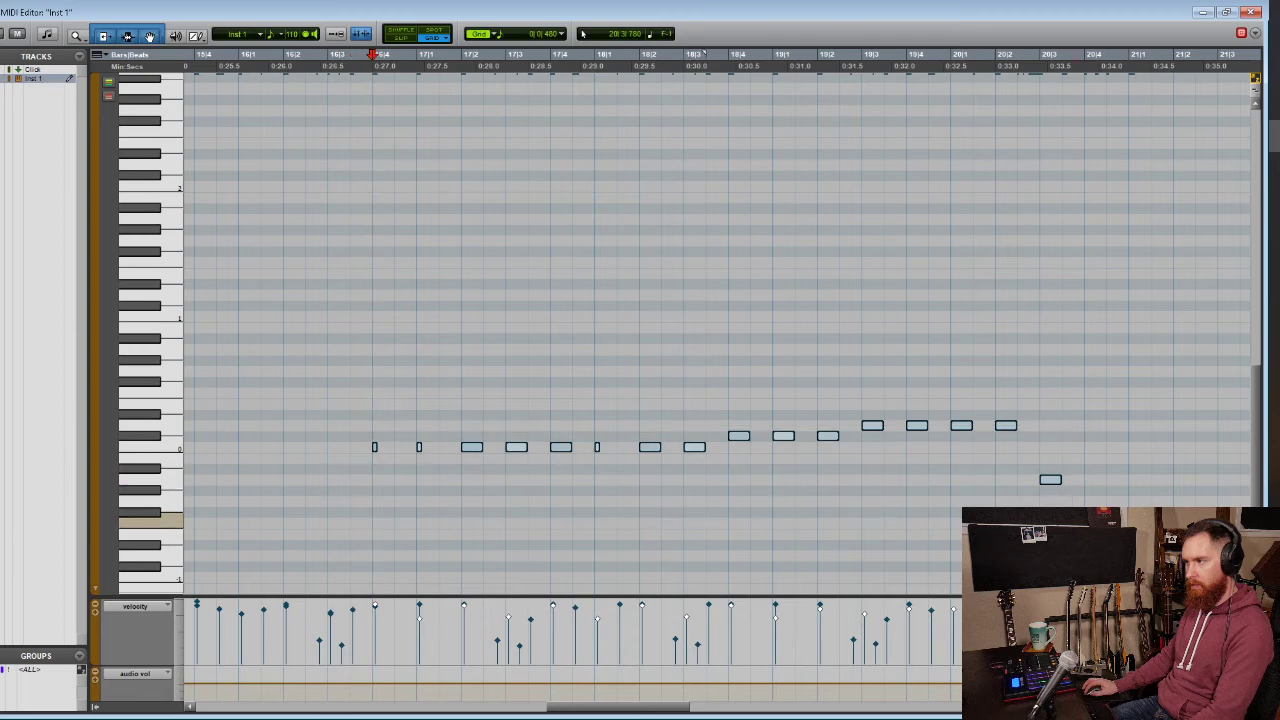
pyautogui.click(1050, 480)
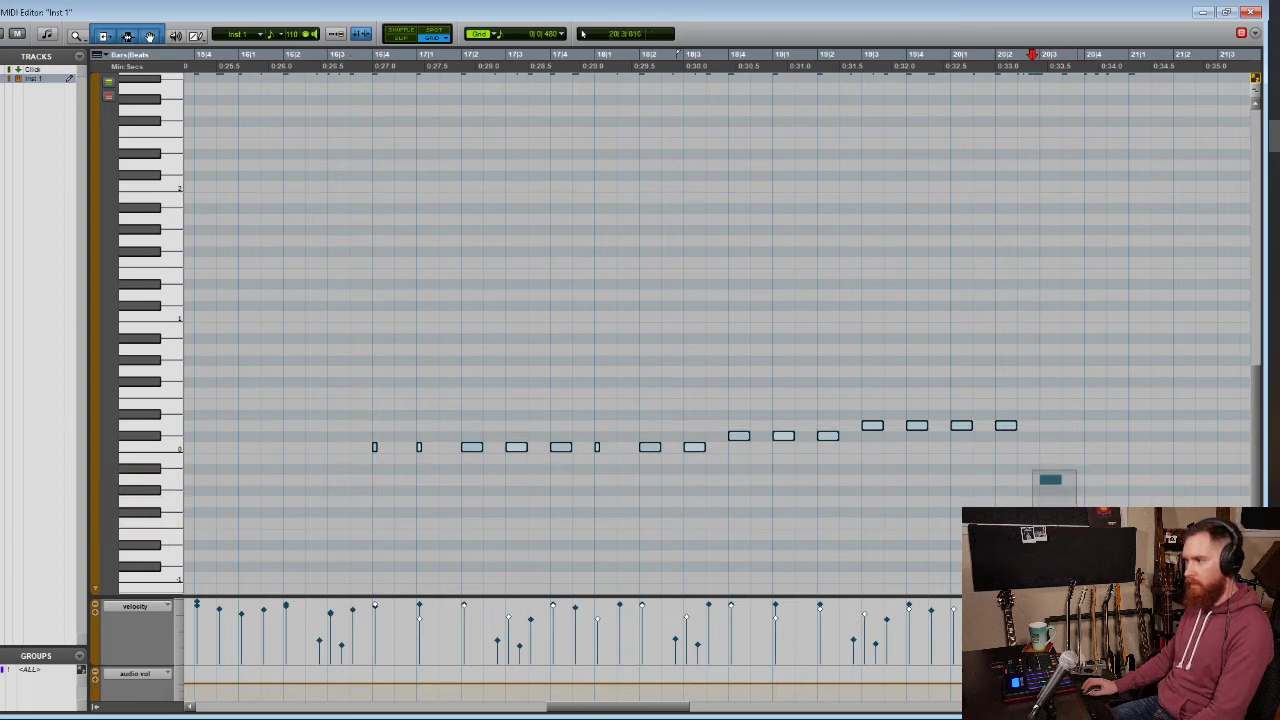
pyautogui.rightClick(823, 477)
pyautogui.moveTo(894, 408)
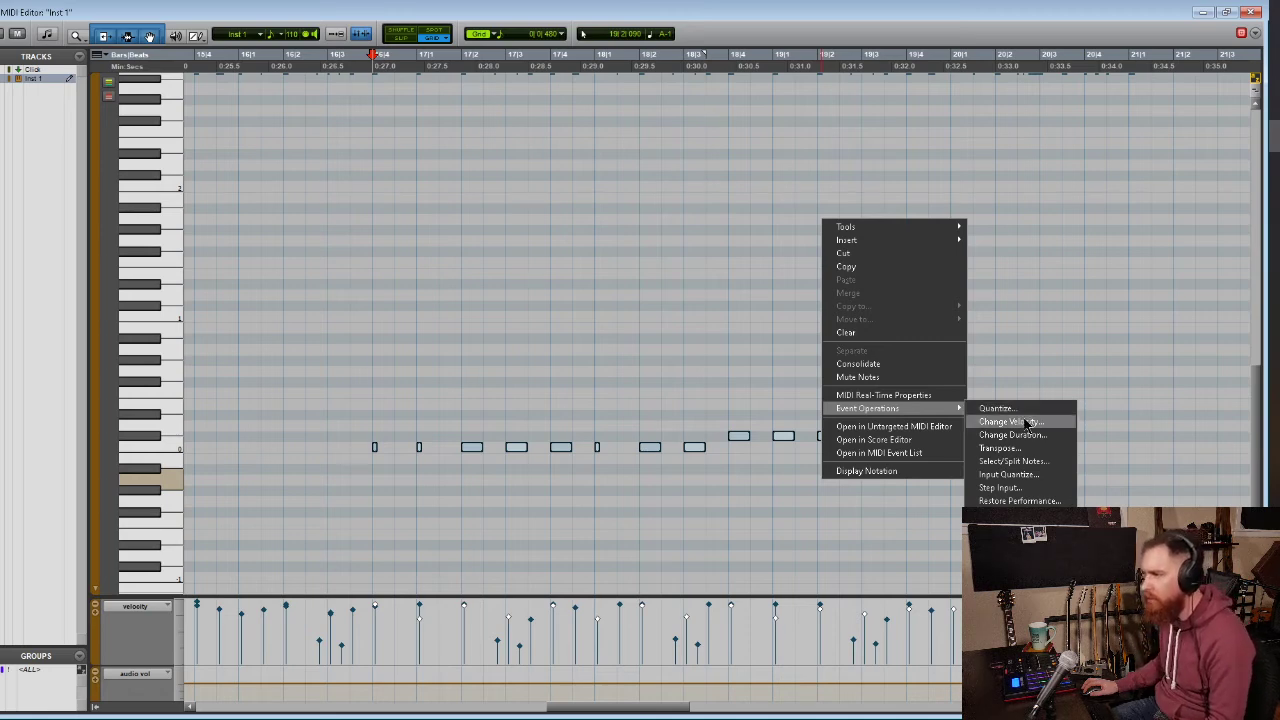
pyautogui.click(1012, 421)
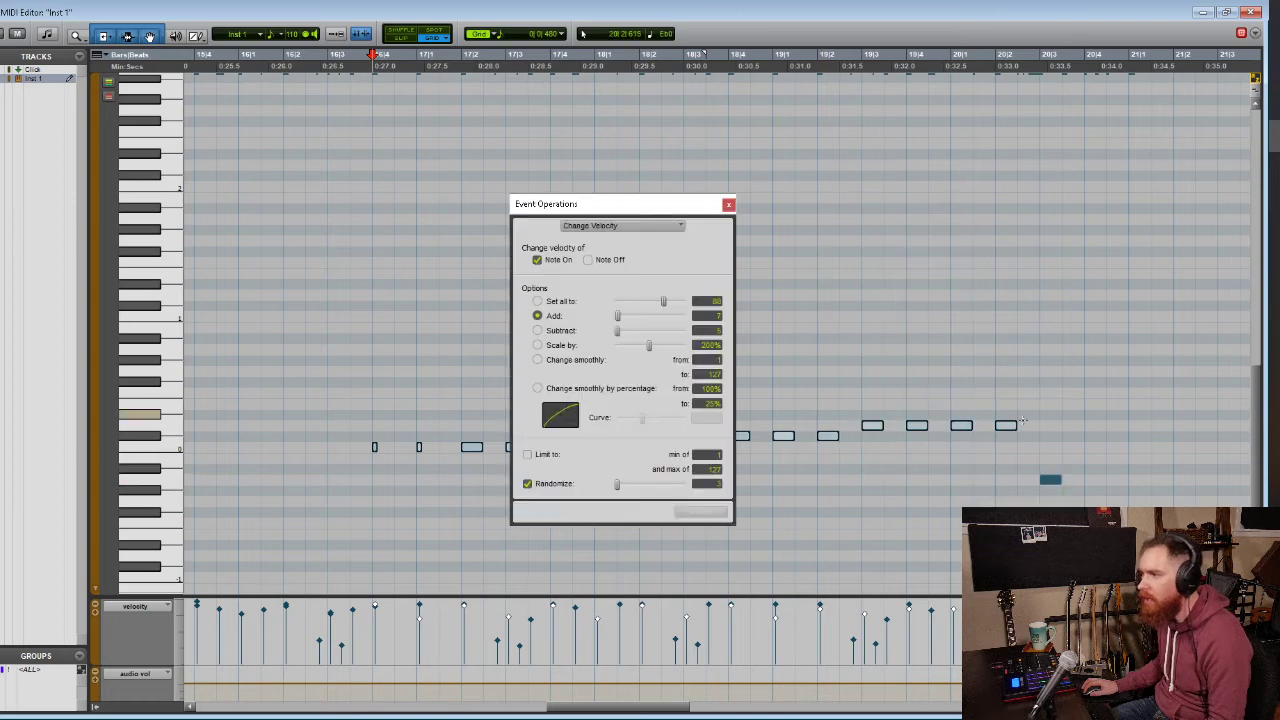
pyautogui.click(538, 388)
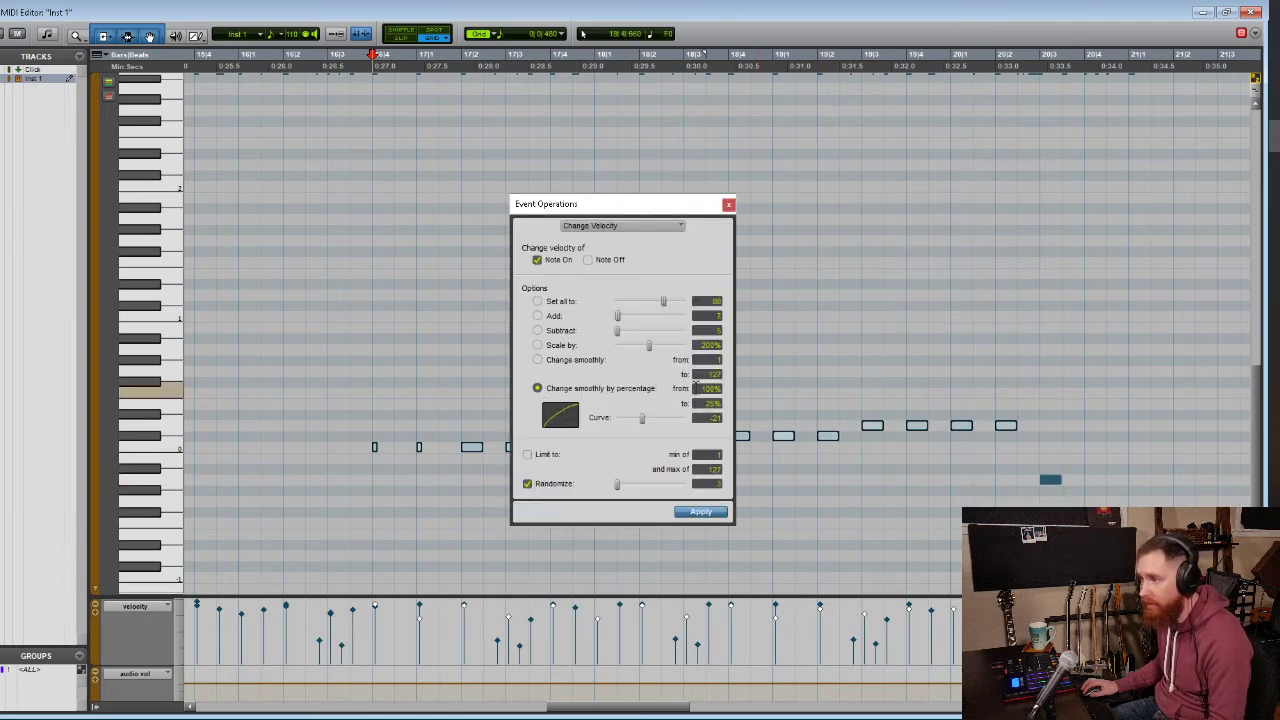
pyautogui.click(696, 388)
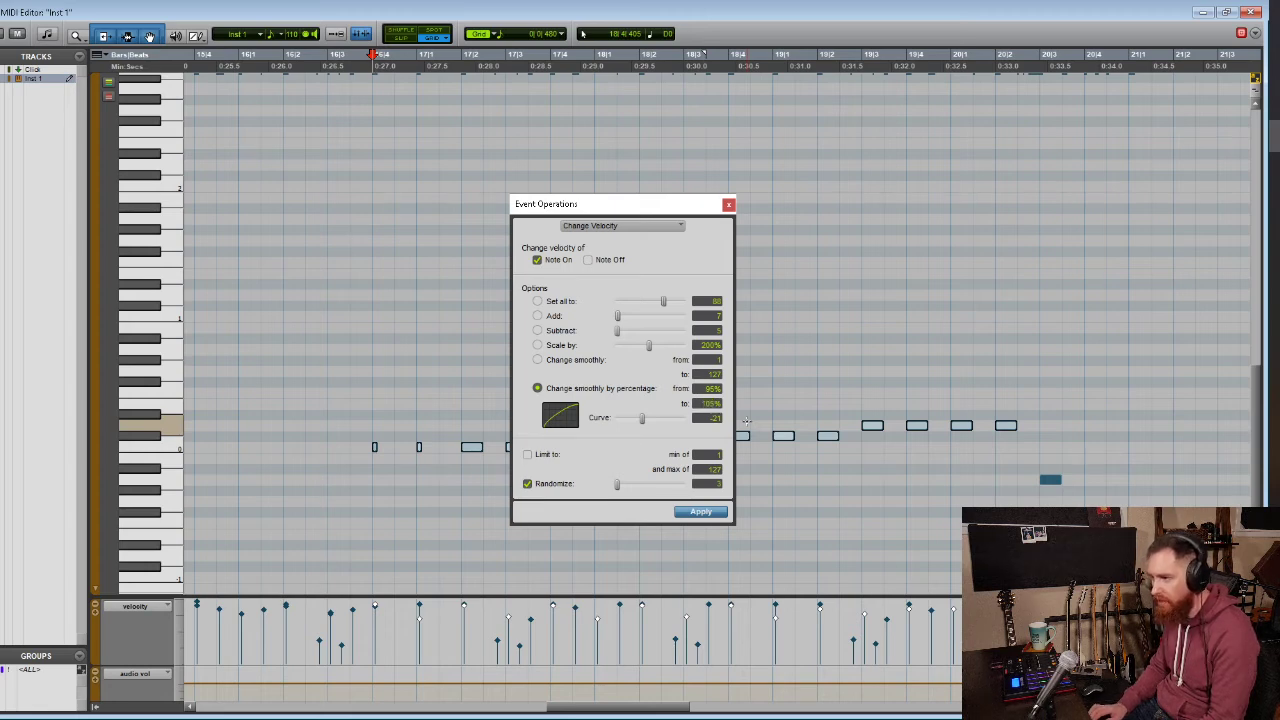
pyautogui.keyDown('alt'); pyautogui.click(643, 420); pyautogui.keyUp('alt')
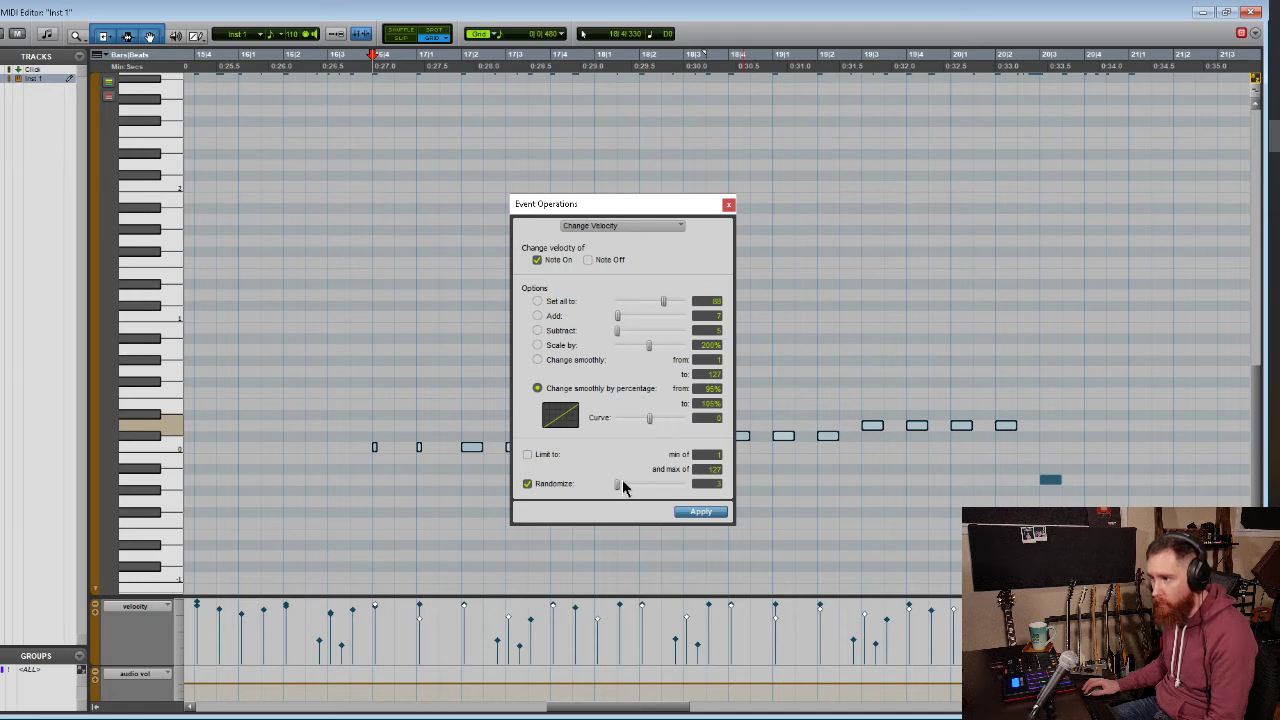
pyautogui.click(702, 511)
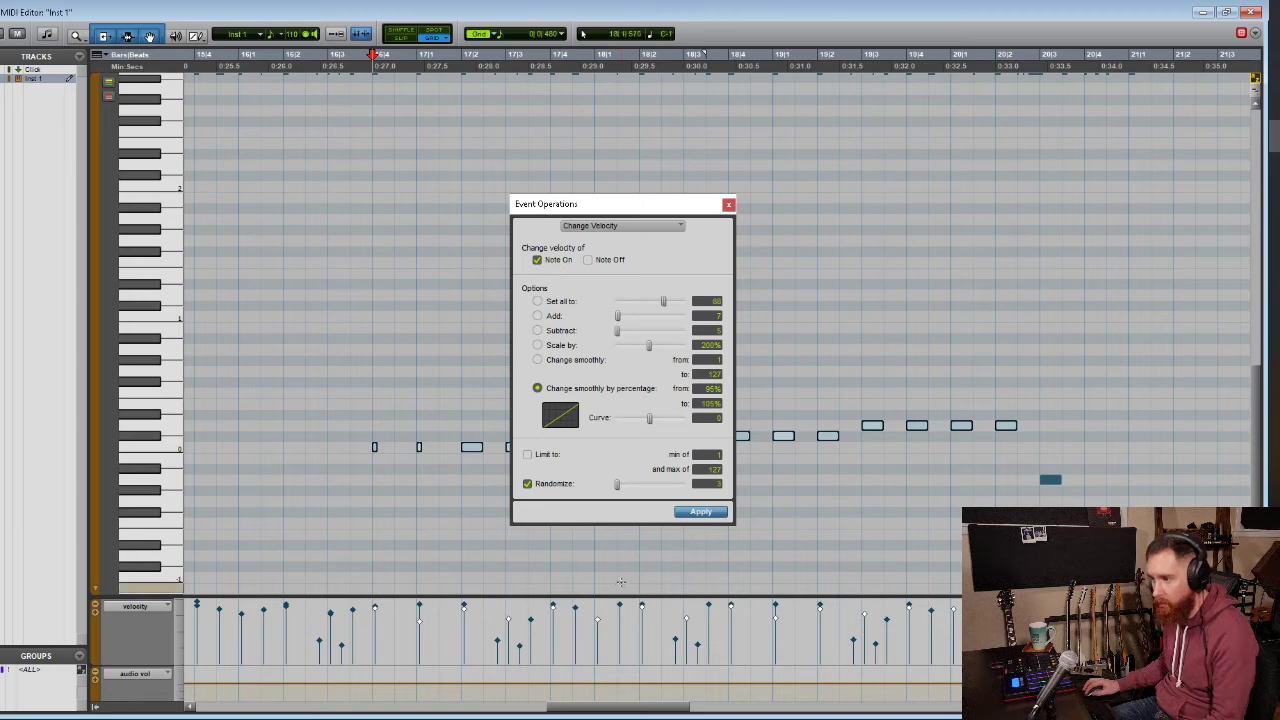
pyautogui.click(710, 513)
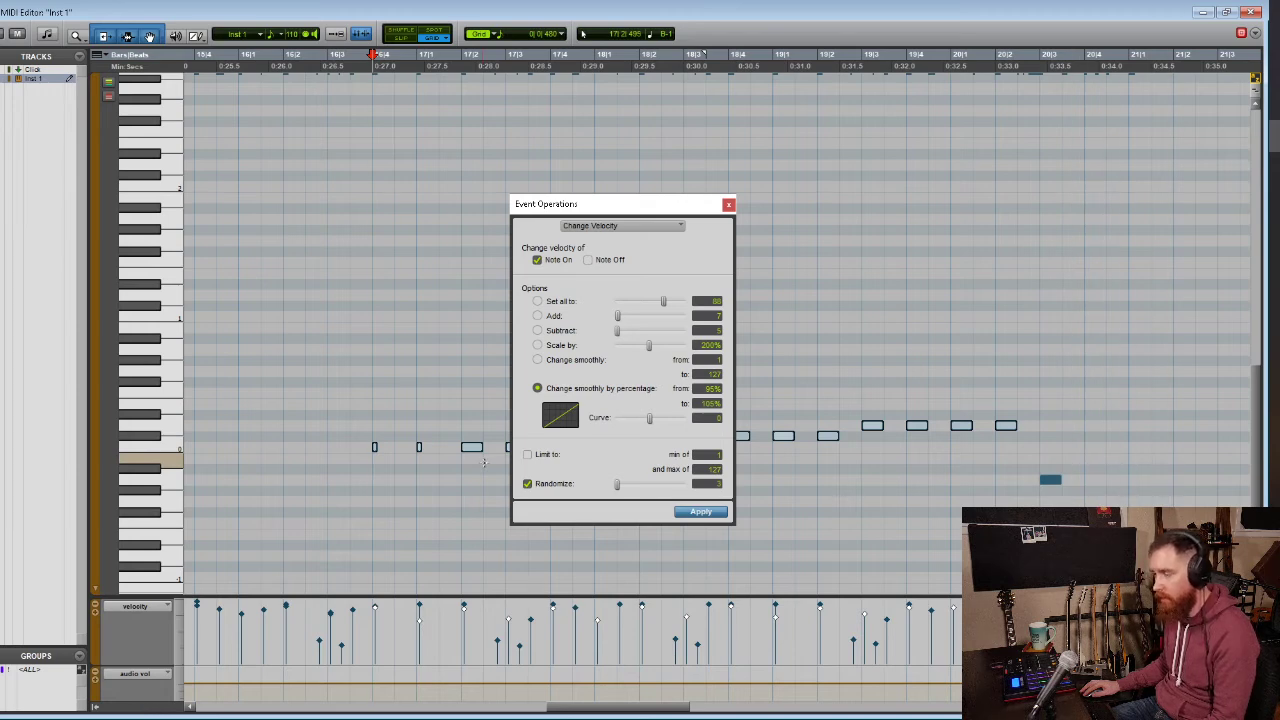
pyautogui.click(728, 204)
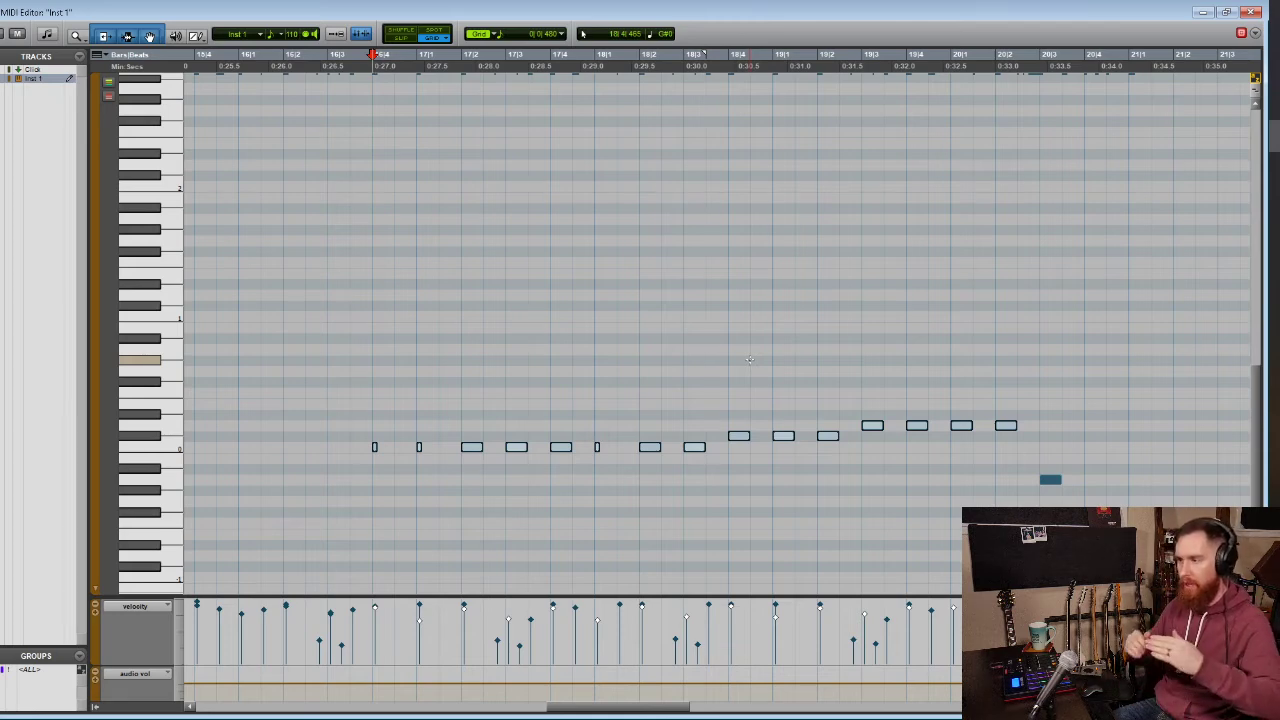
# Try changing the selected notes' velocity smoothly from 31 to 127 with randomizing off, and play the result
pyautogui.rightClick(651, 376)
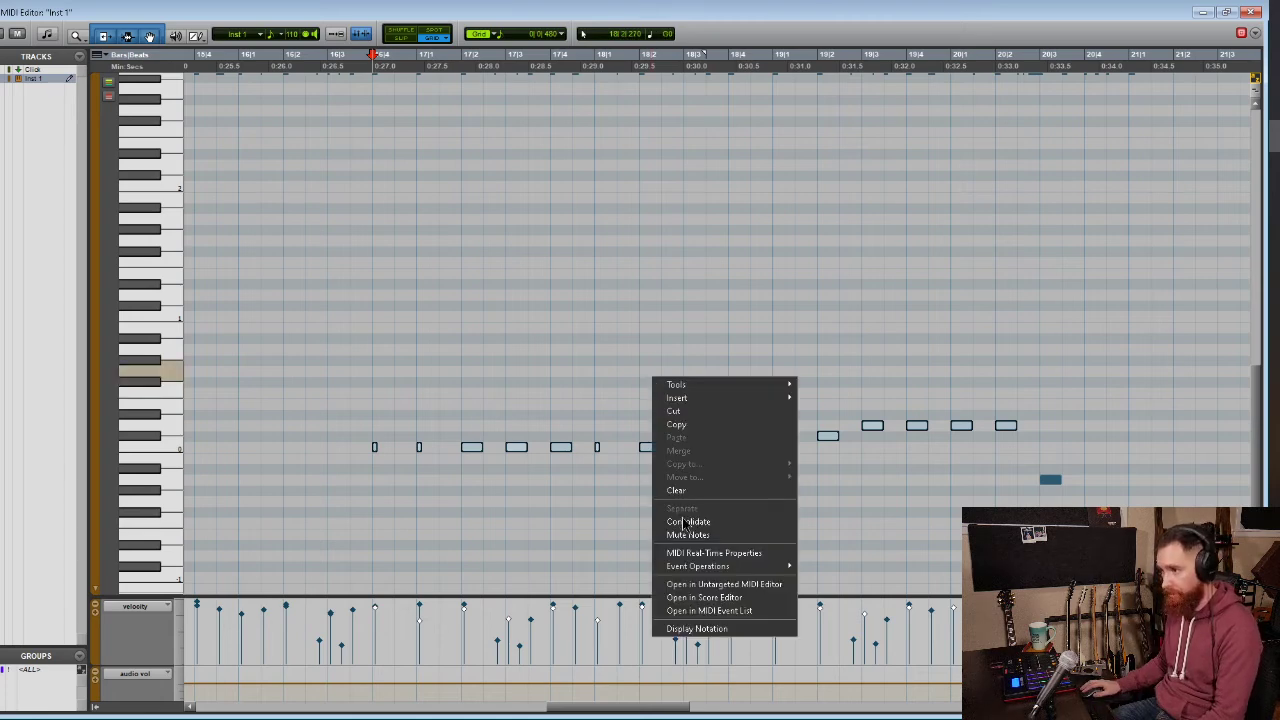
pyautogui.moveTo(715, 566)
pyautogui.click(843, 579)
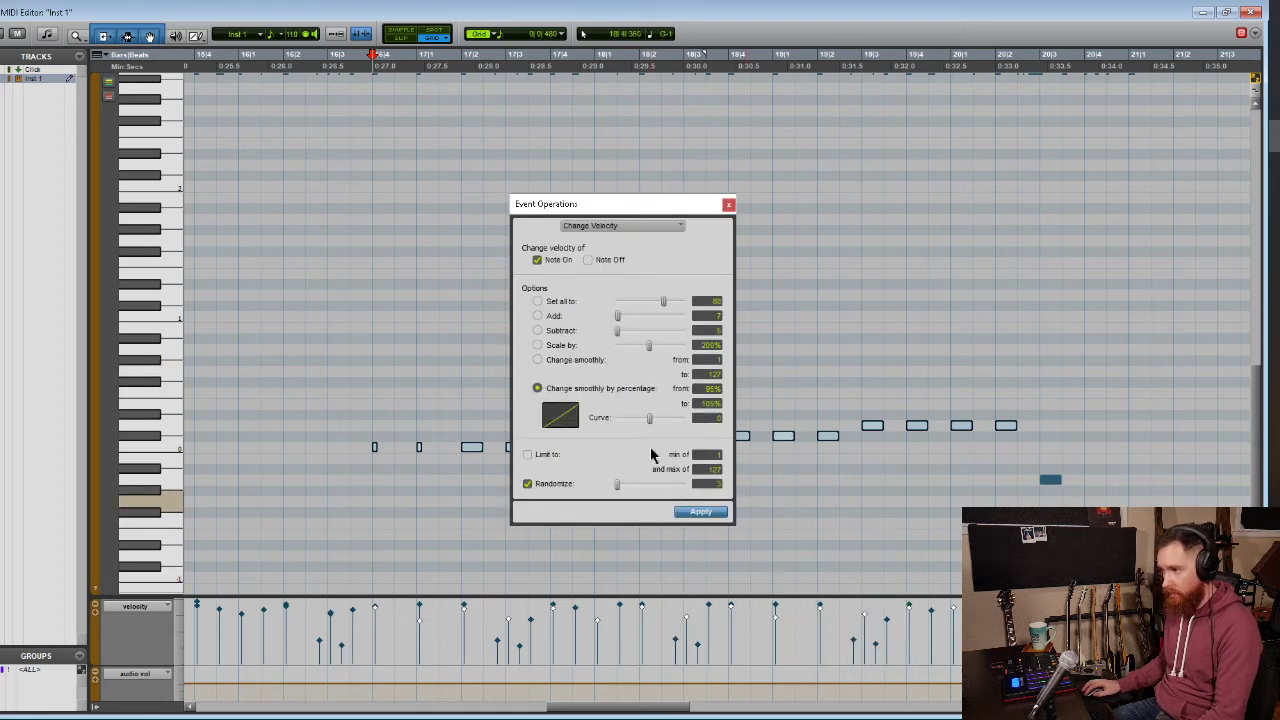
pyautogui.click(538, 360)
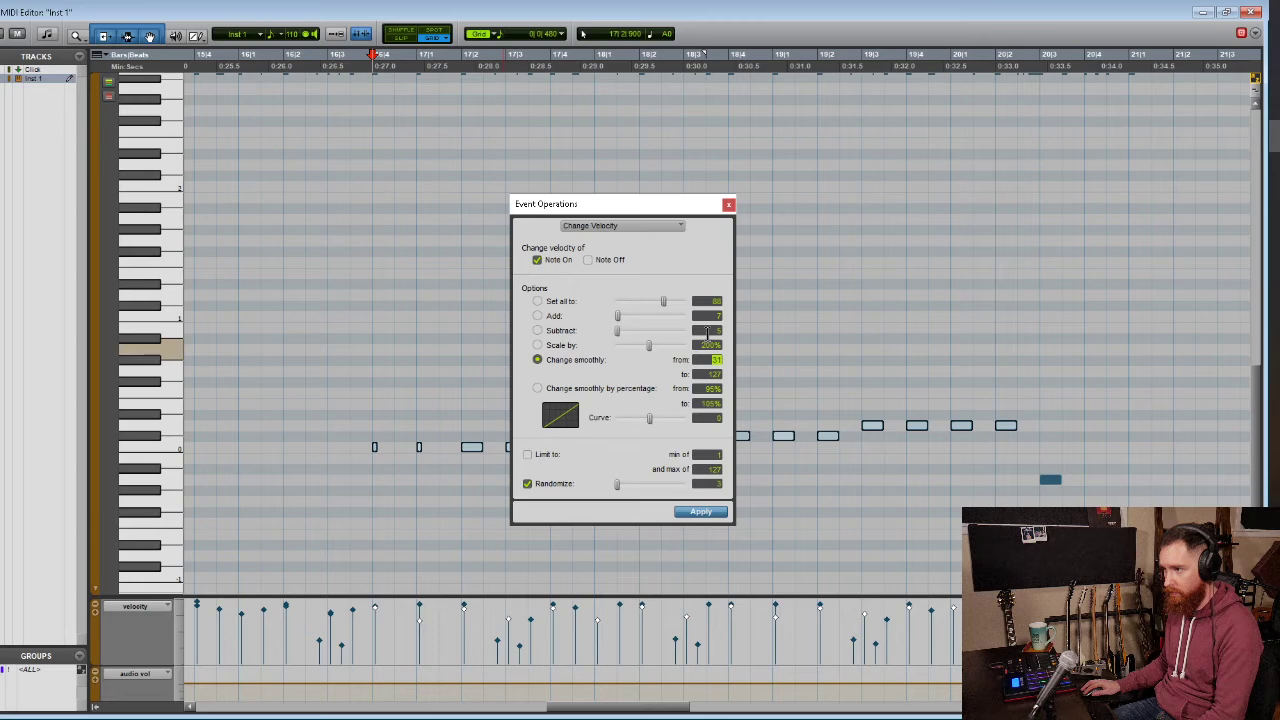
pyautogui.click(527, 483)
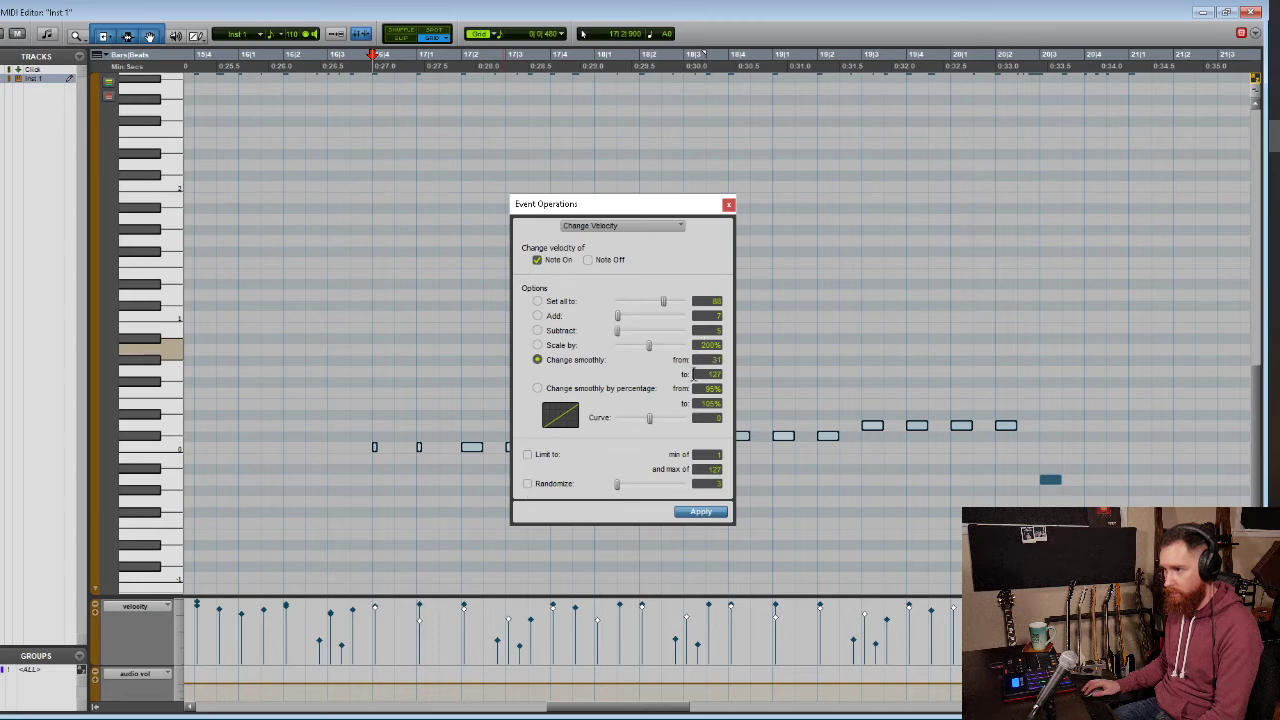
pyautogui.click(701, 512)
pyautogui.press('space')
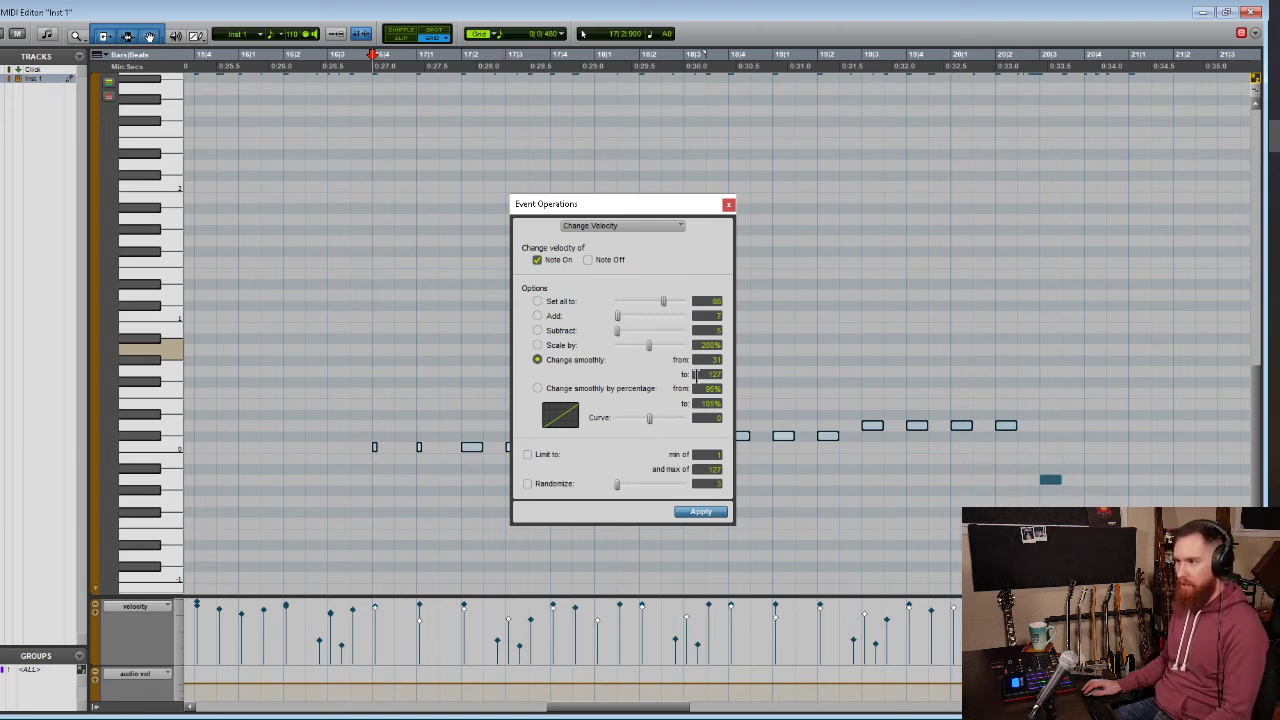
# Try the smooth velocity change on the selected notes from 70 to 127, and play the result
pyautogui.moveTo(701, 318); pyautogui.dragTo(699, 323)
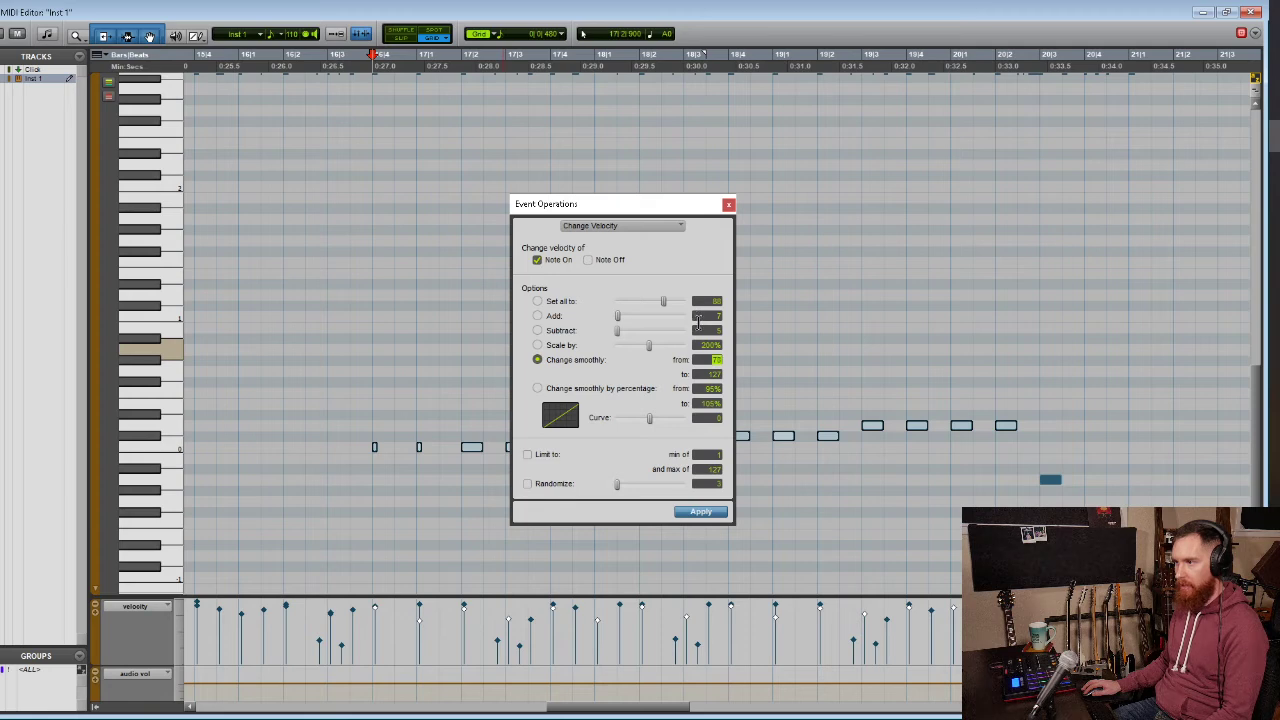
pyautogui.click(700, 512)
pyautogui.press('space')
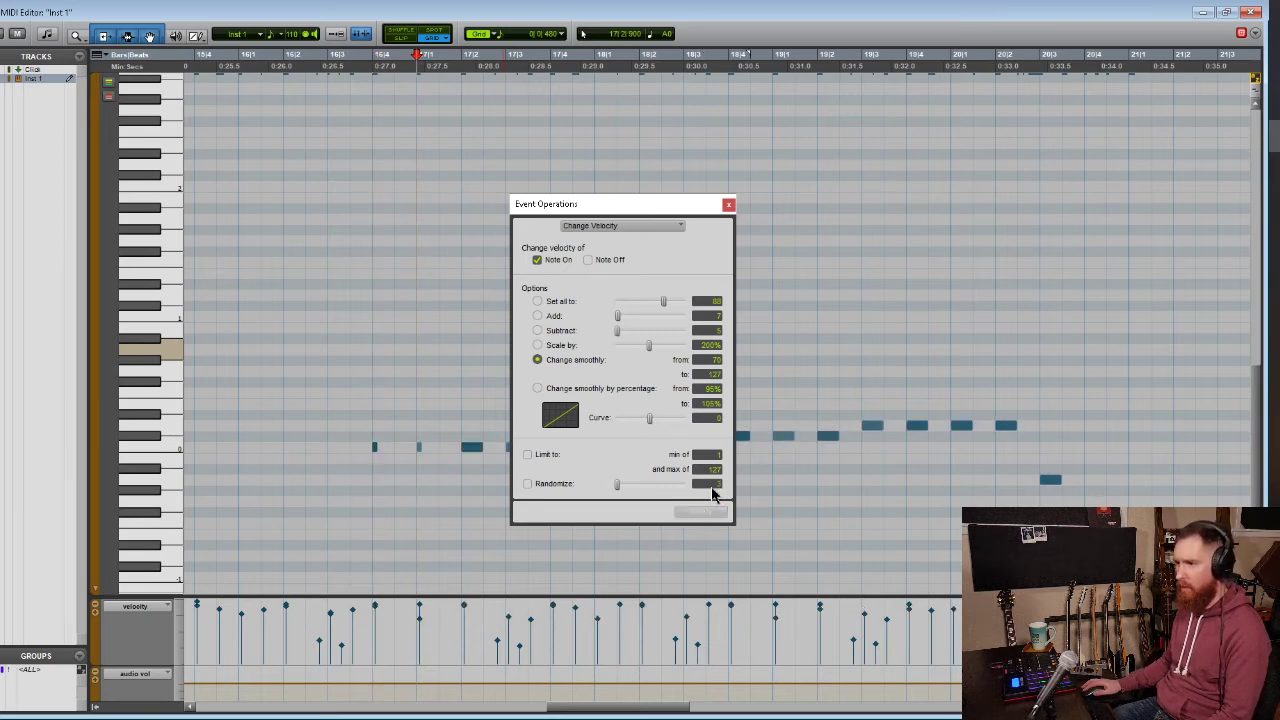
pyautogui.press('space')
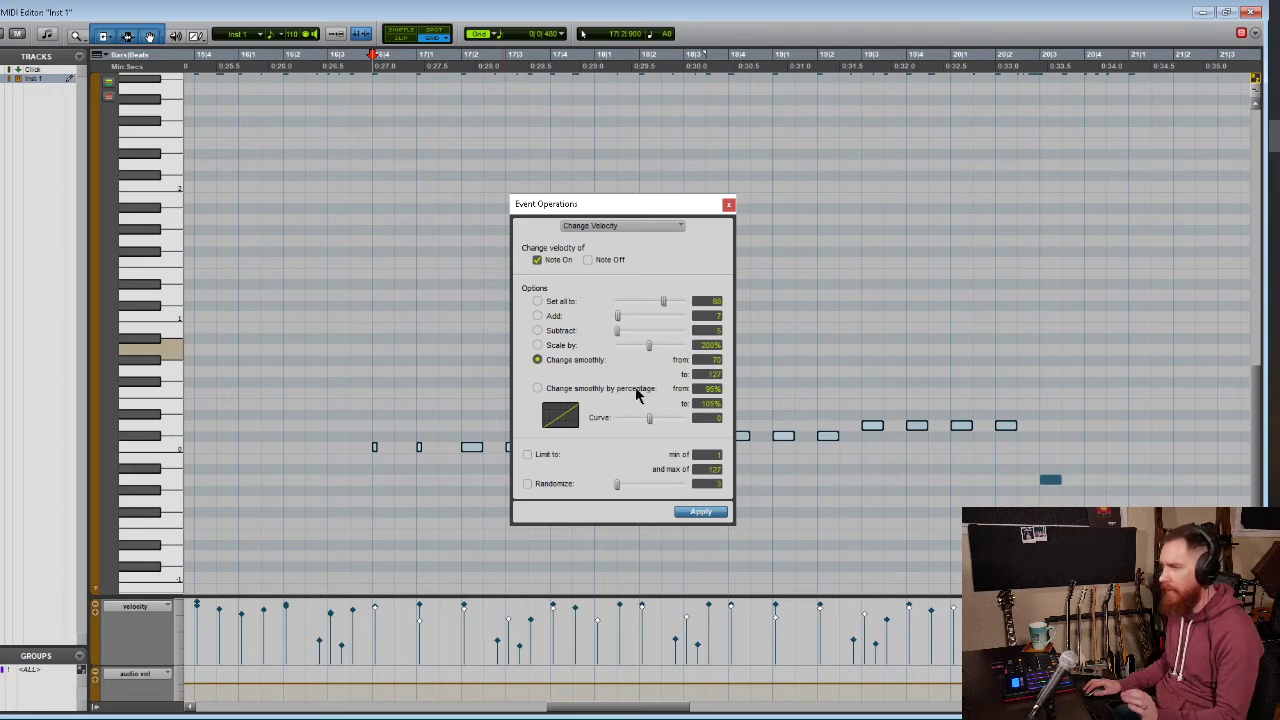
# Change the selected notes' velocity smoothly by percentage from 95% to 105% with Randomize on, and play the part from 16|4
pyautogui.click(539, 389)
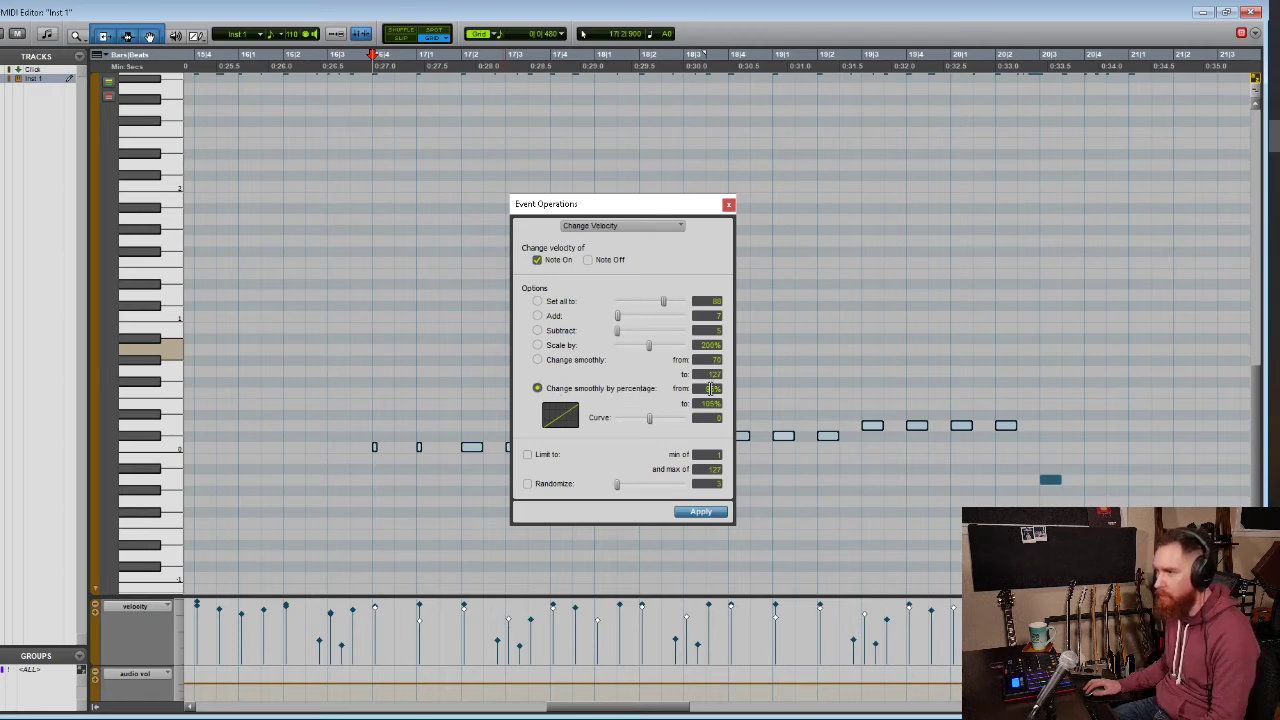
pyautogui.click(528, 484)
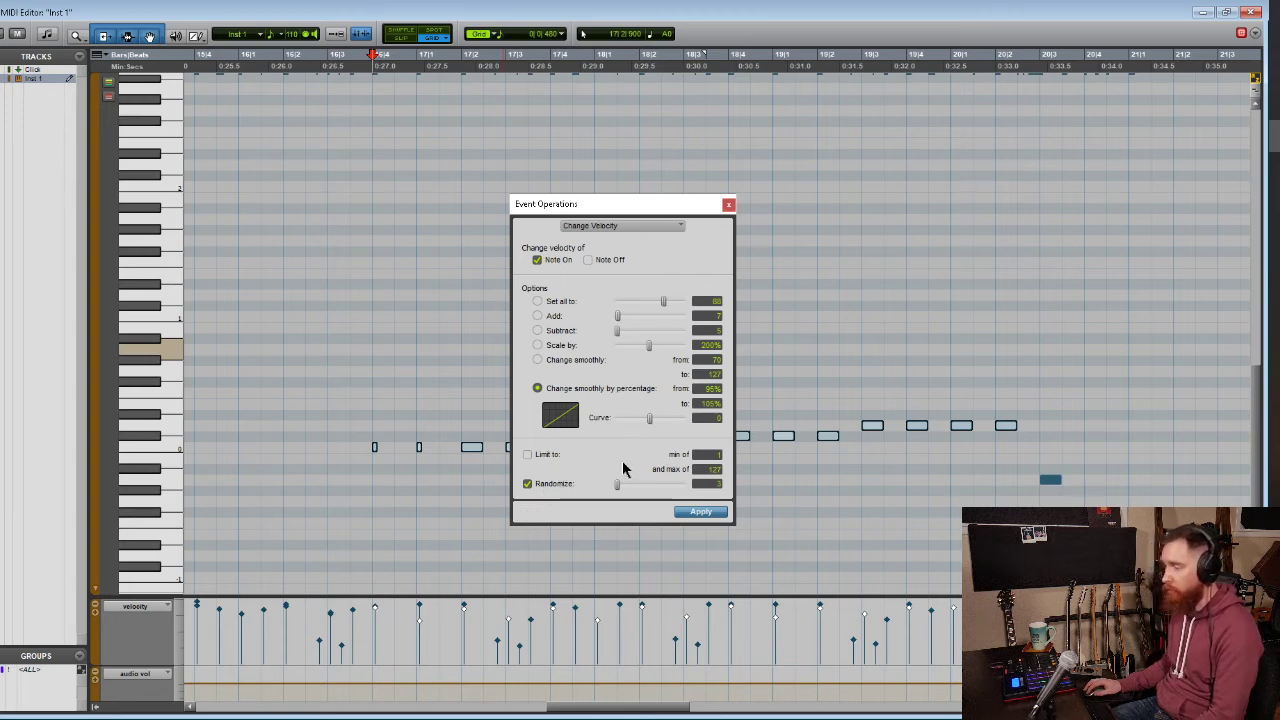
pyautogui.click(701, 513)
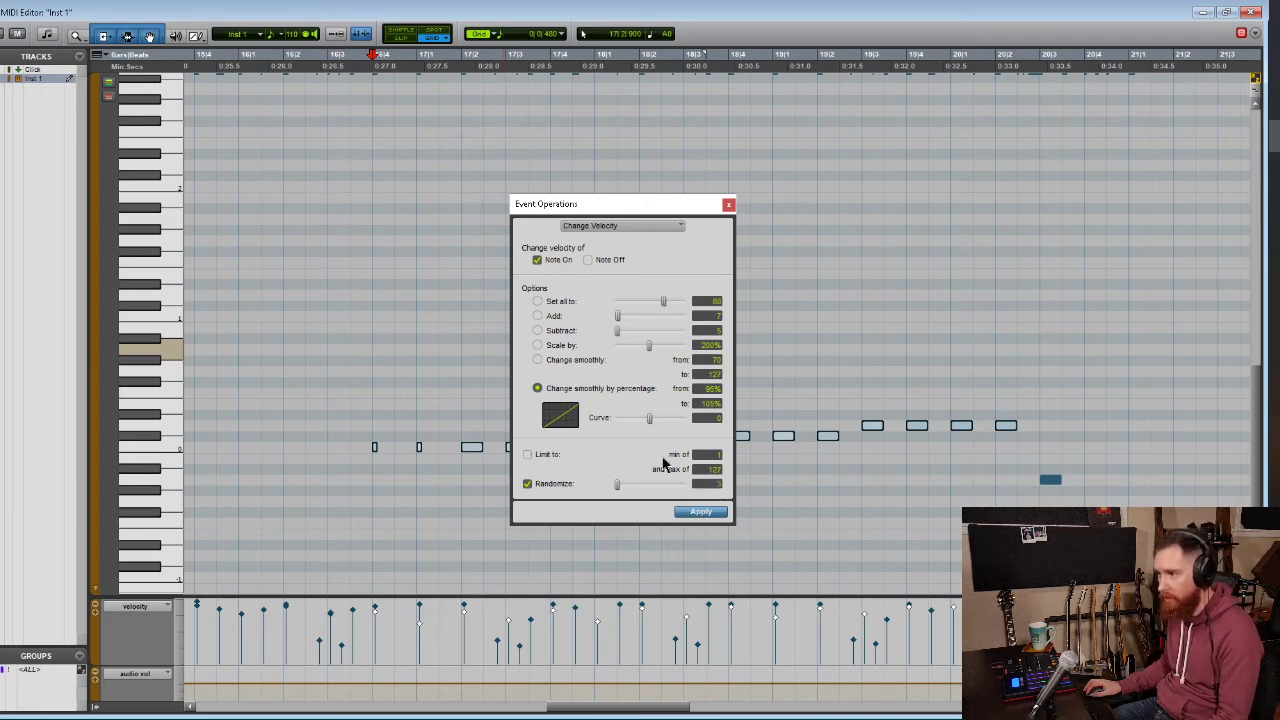
pyautogui.press('space')
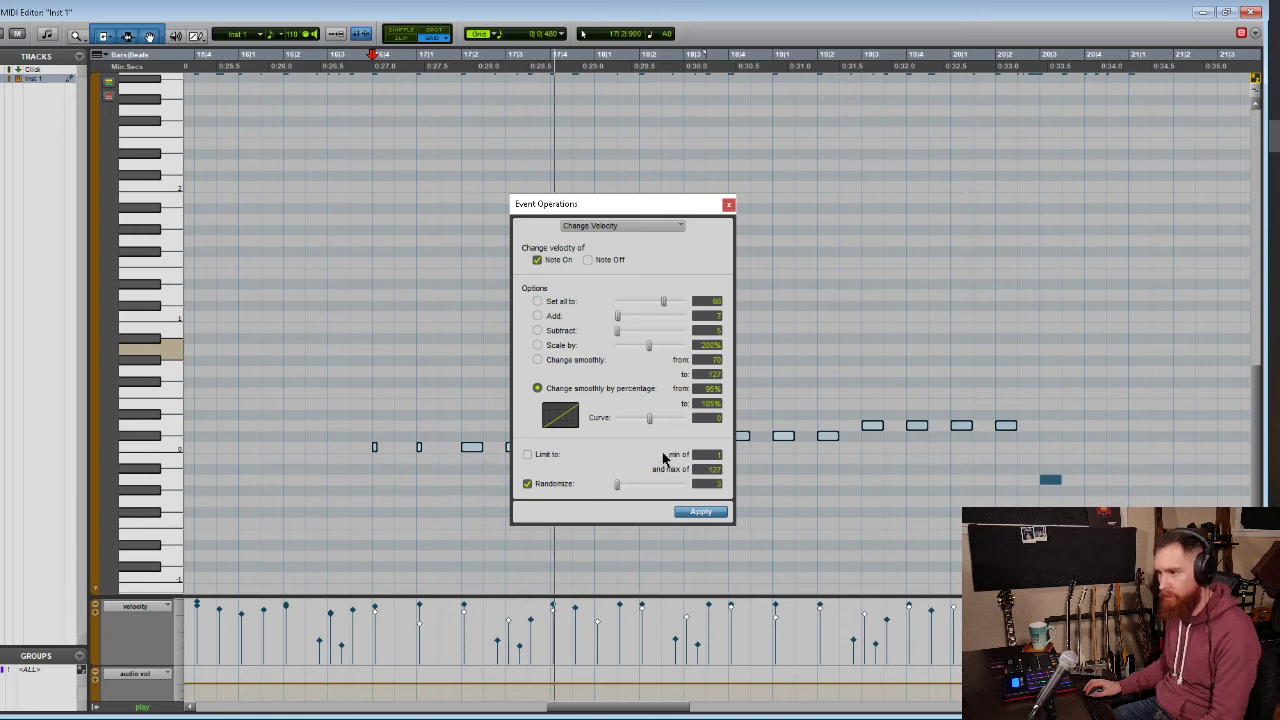
pyautogui.click(728, 204)
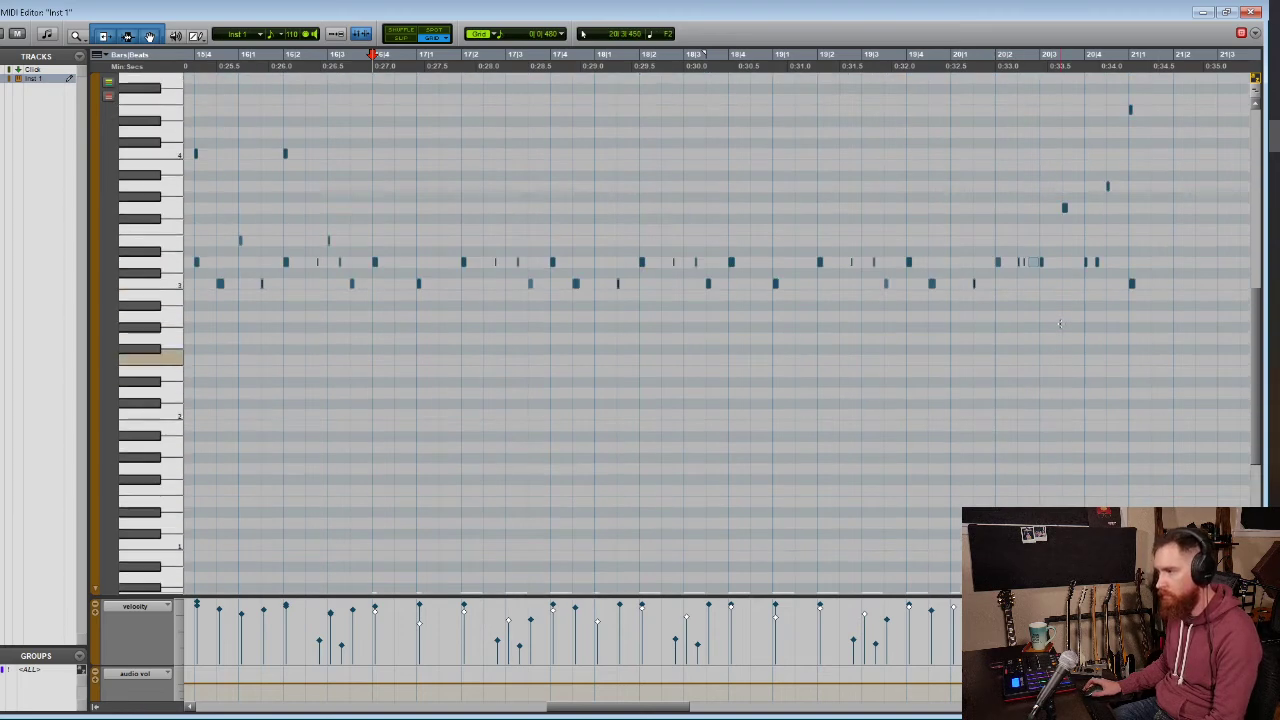
# Play the fill from just before 20|2 and set the grid to 1/16-note triplets
pyautogui.scroll(1, 990, 265)
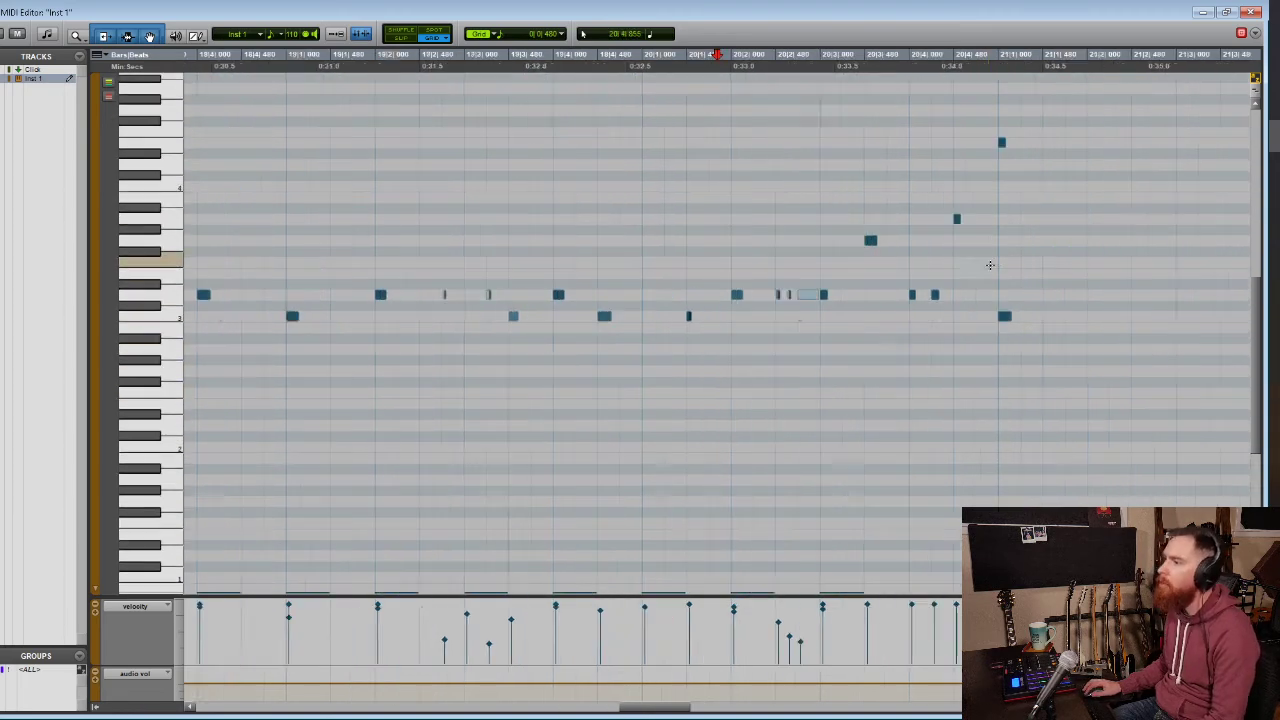
pyautogui.press('t')
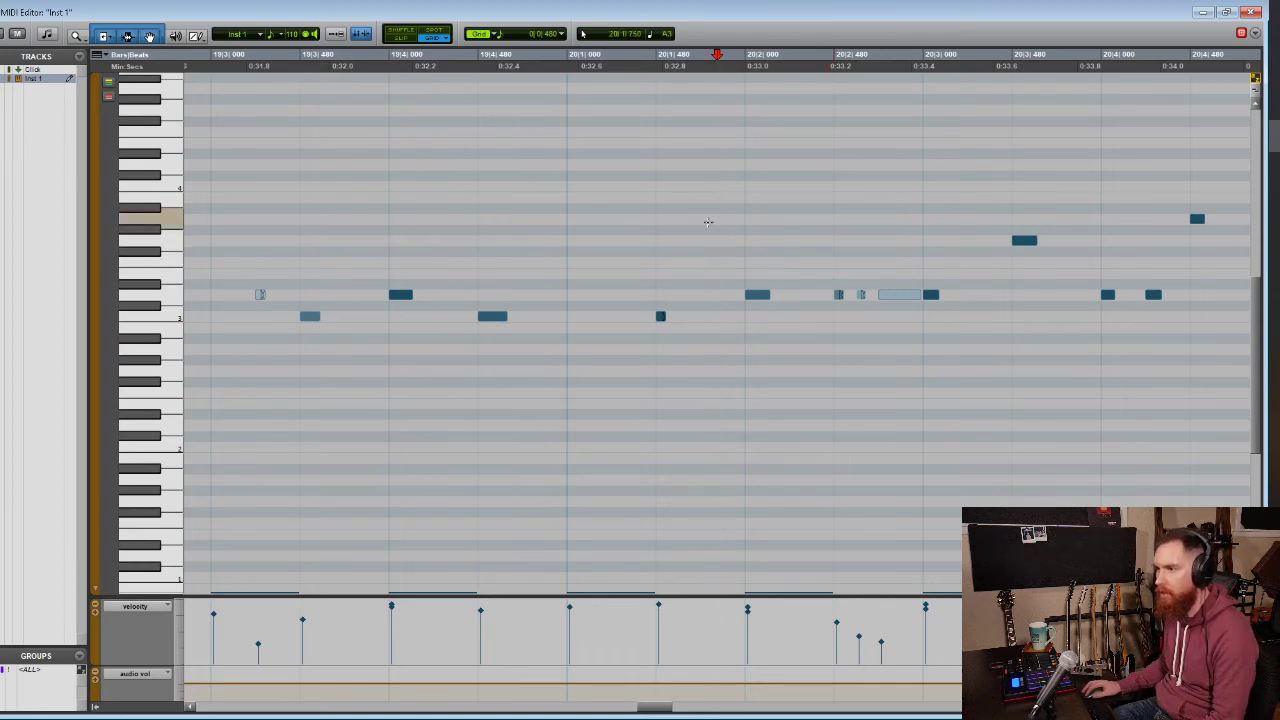
pyautogui.press('space')
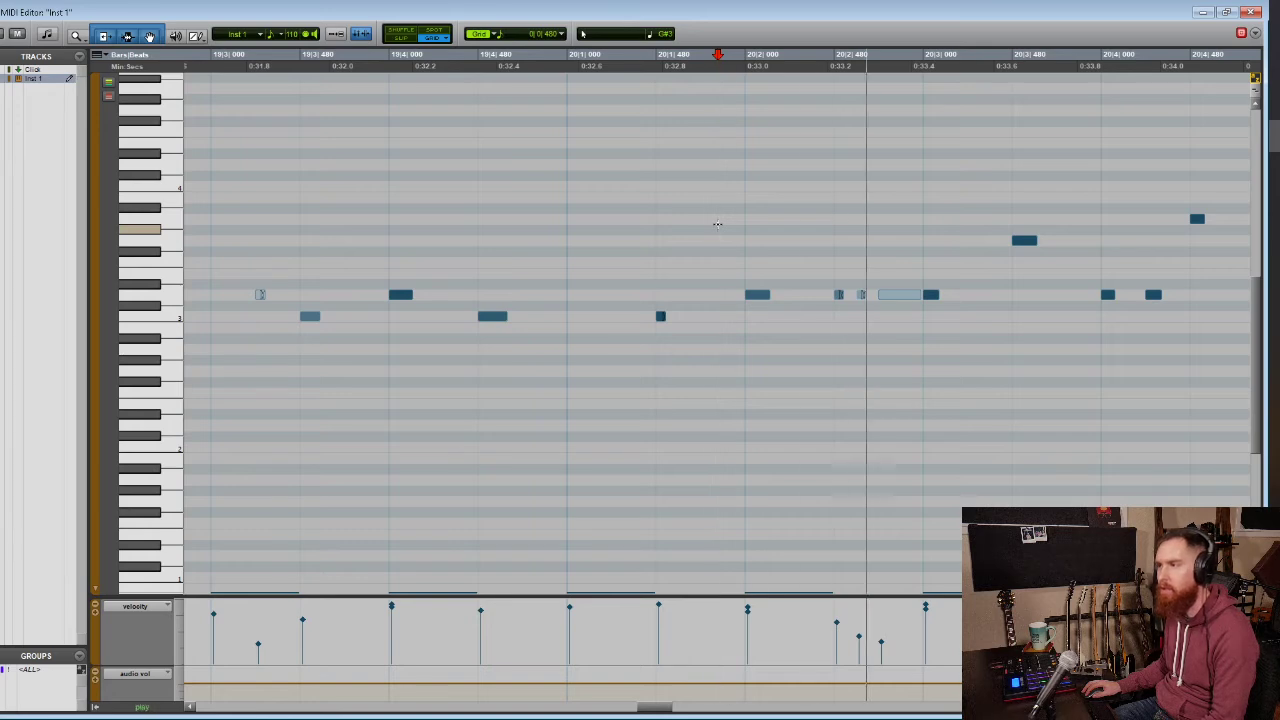
pyautogui.press('space')
pyautogui.click(500, 35)
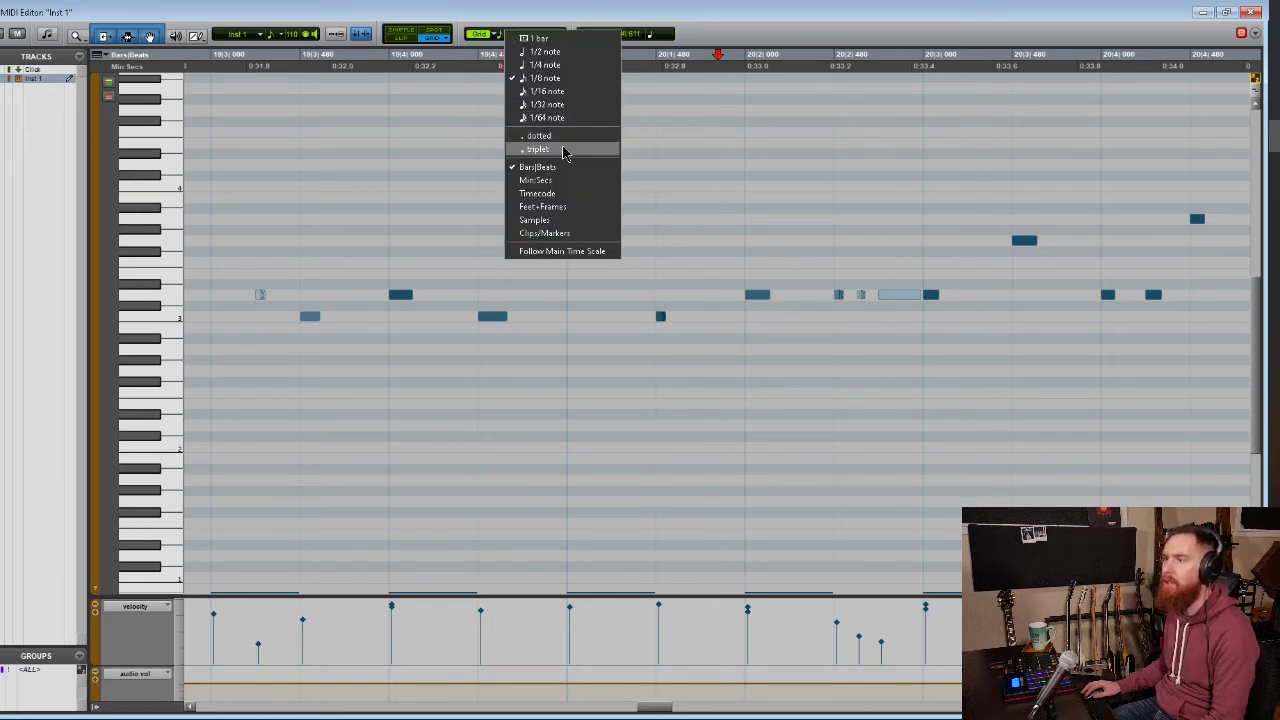
pyautogui.click(547, 91)
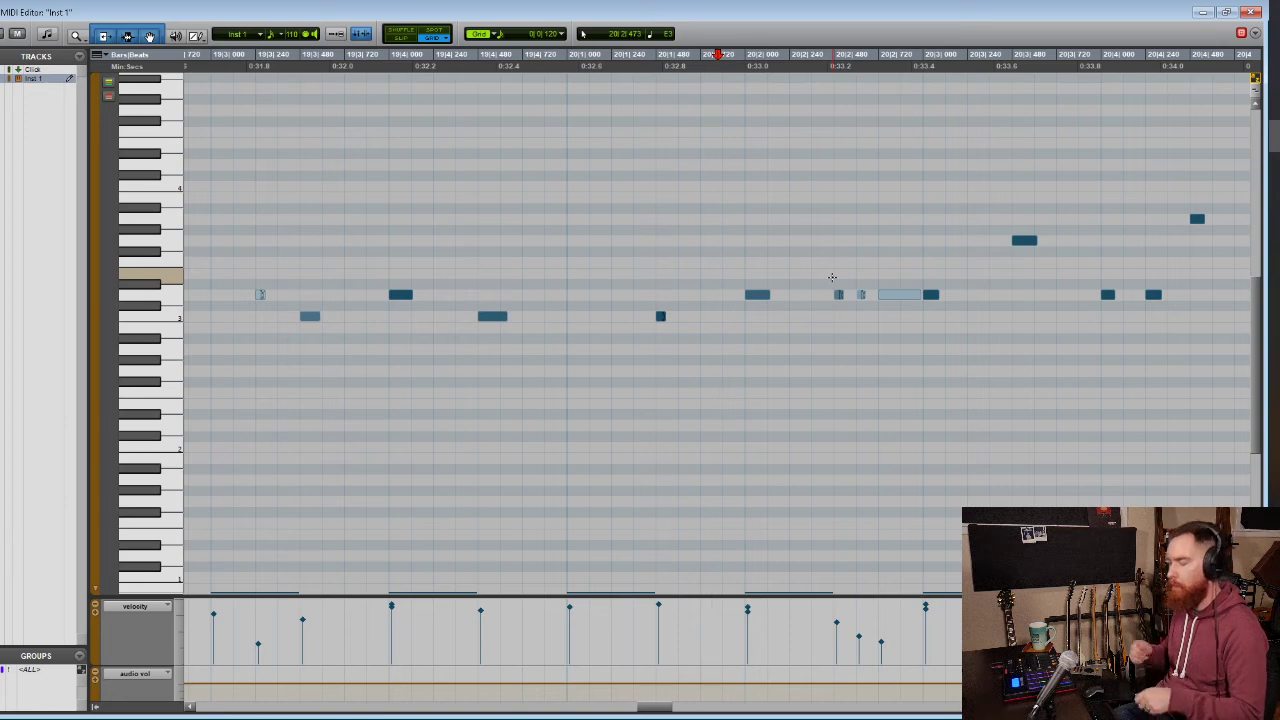
pyautogui.click(512, 34)
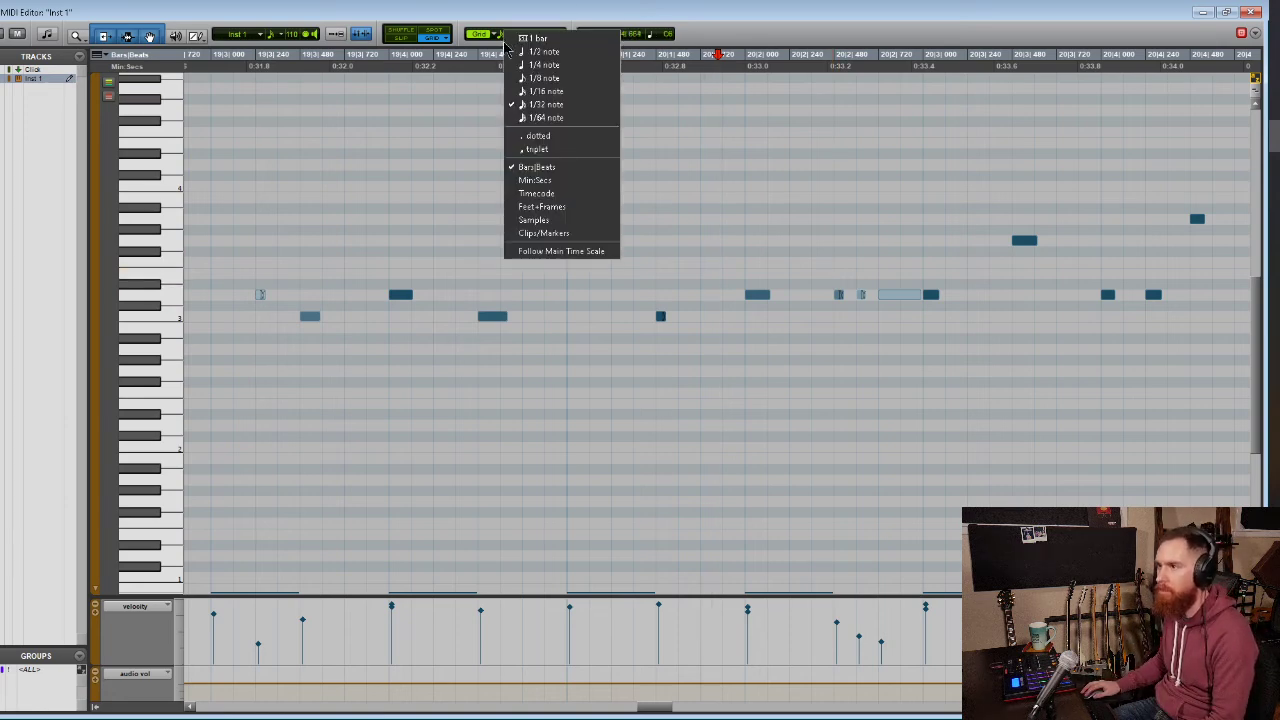
pyautogui.click(550, 150)
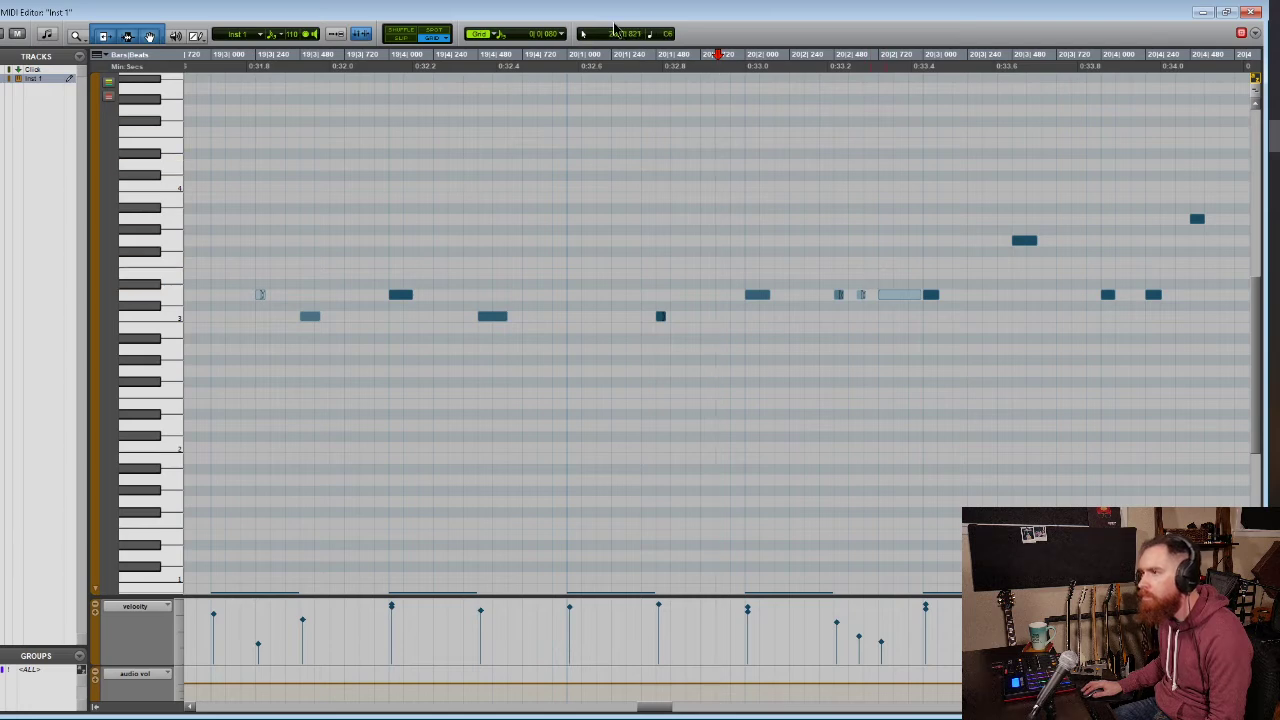
pyautogui.click(508, 34)
pyautogui.click(545, 100)
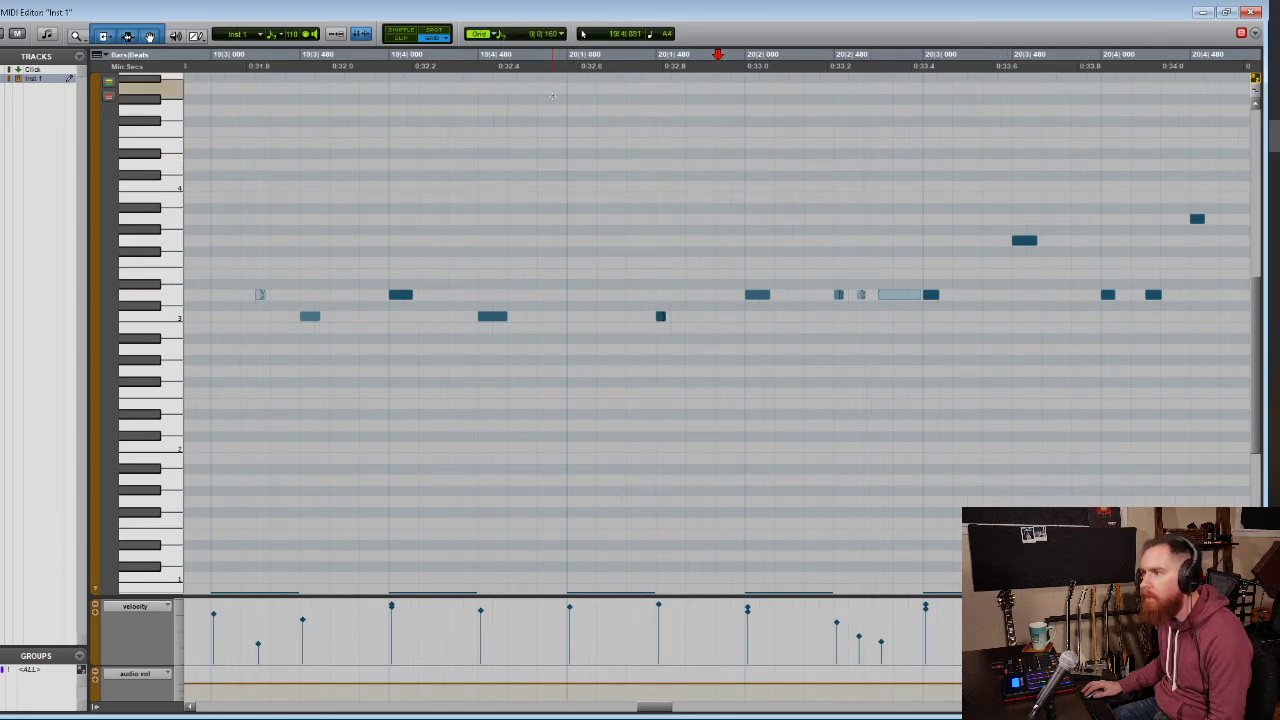
# Shift the last two soft D3 notes before 20|3 to the triplet positions 20|2|640 and 20|2|800, and play the fill
pyautogui.moveTo(879, 294)
pyautogui.mouseDown()
pyautogui.moveTo(892, 294)
pyautogui.moveTo(866, 295)
pyautogui.mouseUp()
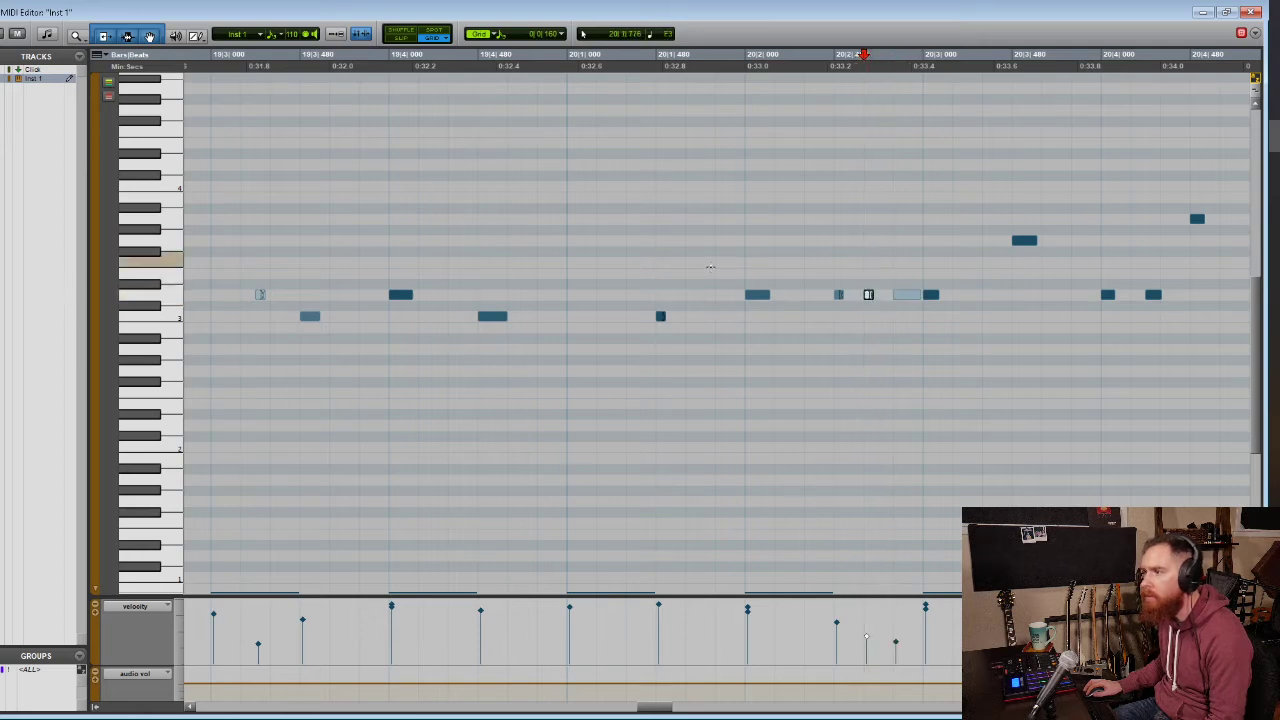
pyautogui.click(729, 250)
pyautogui.press('space')
pyautogui.press('space')
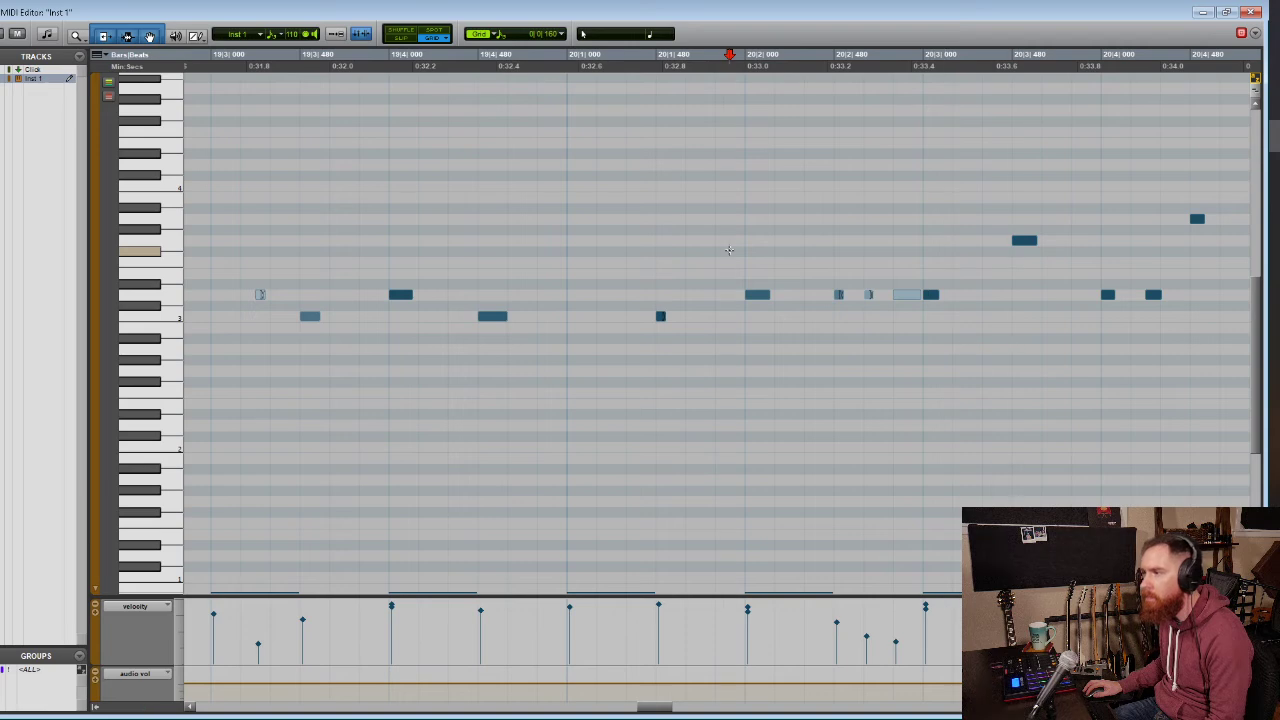
pyautogui.press('space')
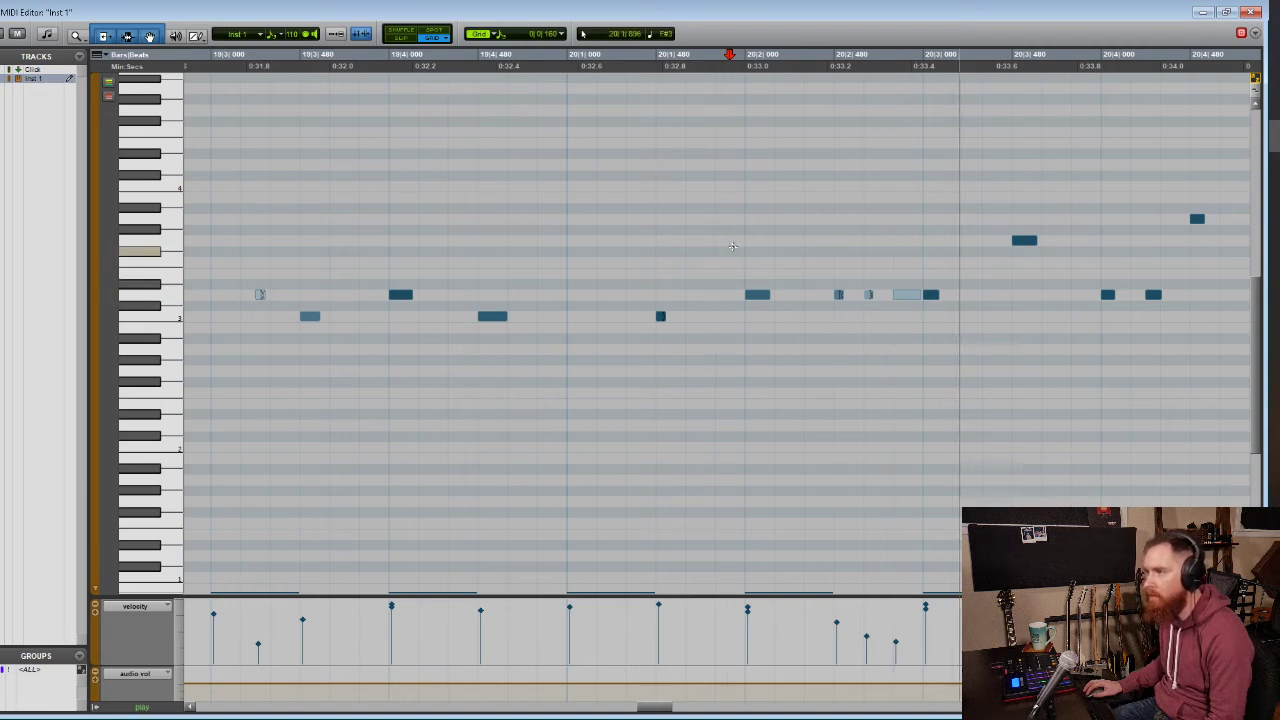
pyautogui.press('space')
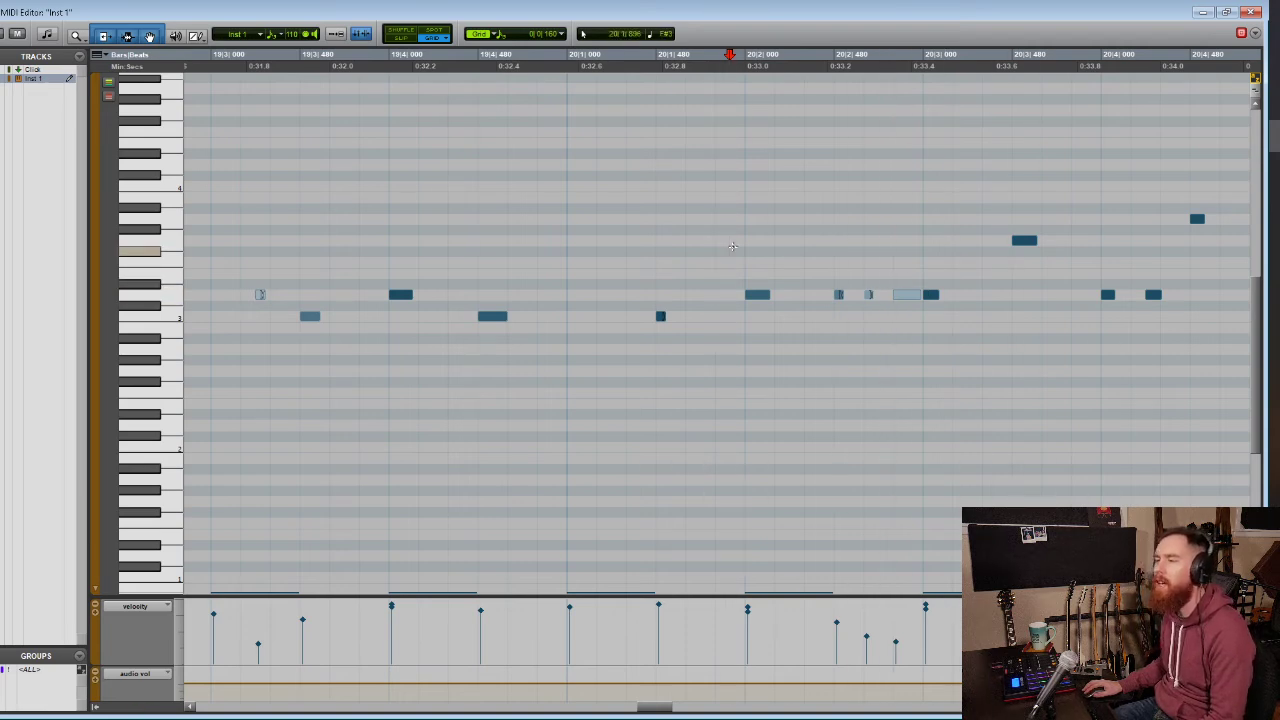
pyautogui.press('space')
pyautogui.press('space')
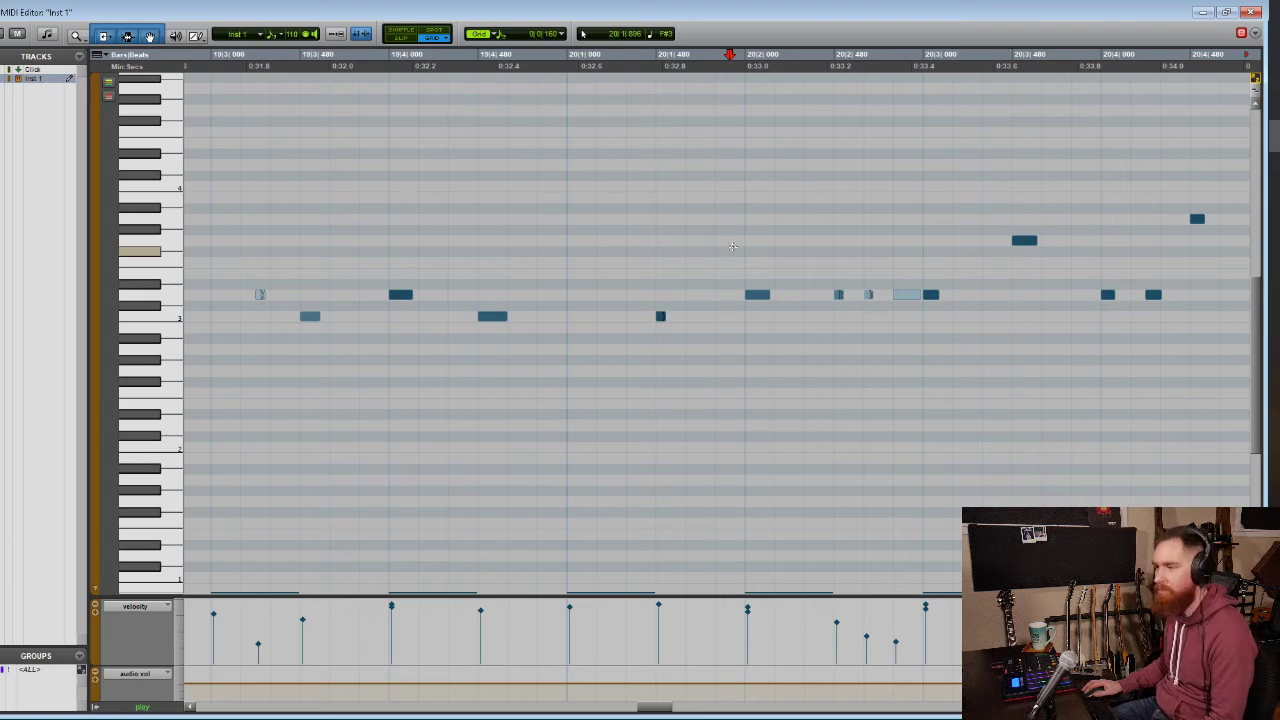
# Play the section from 12|4, just before bar 13, through the fill into bar 21
pyautogui.scroll(-3, 658, 267)
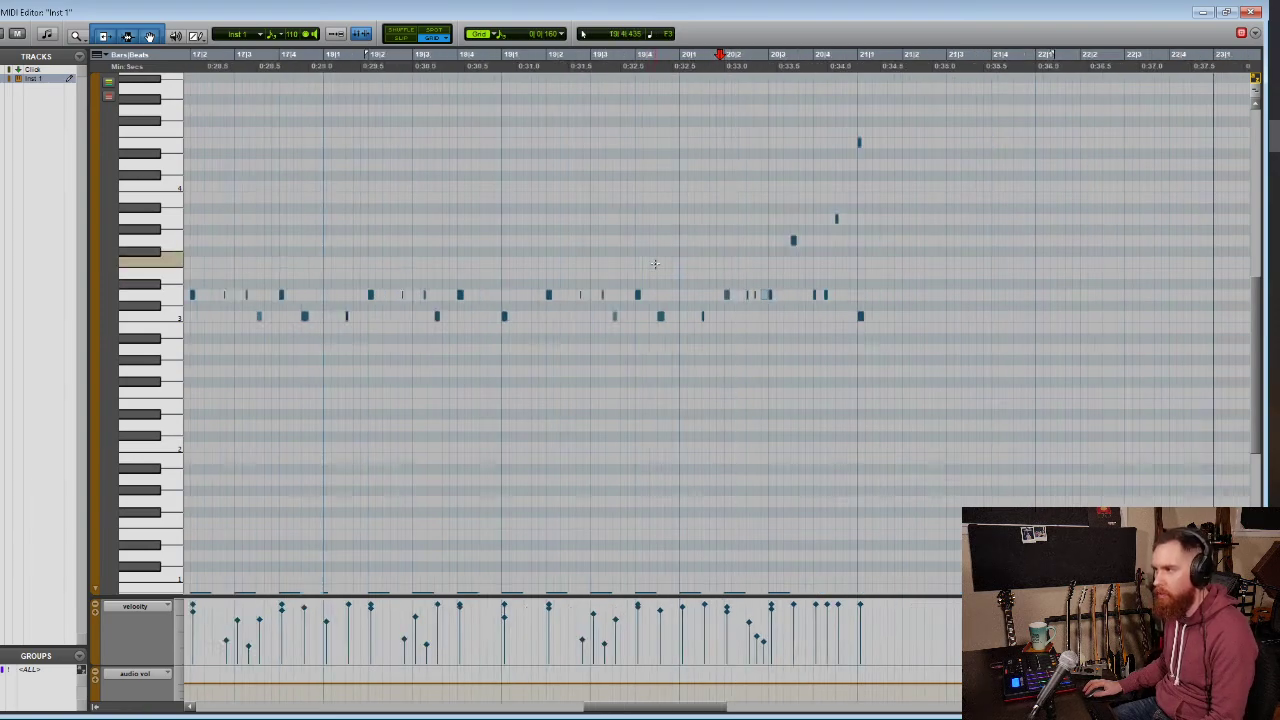
pyautogui.hscroll(-2, 690, 280)
pyautogui.hscroll(-2, 698, 283)
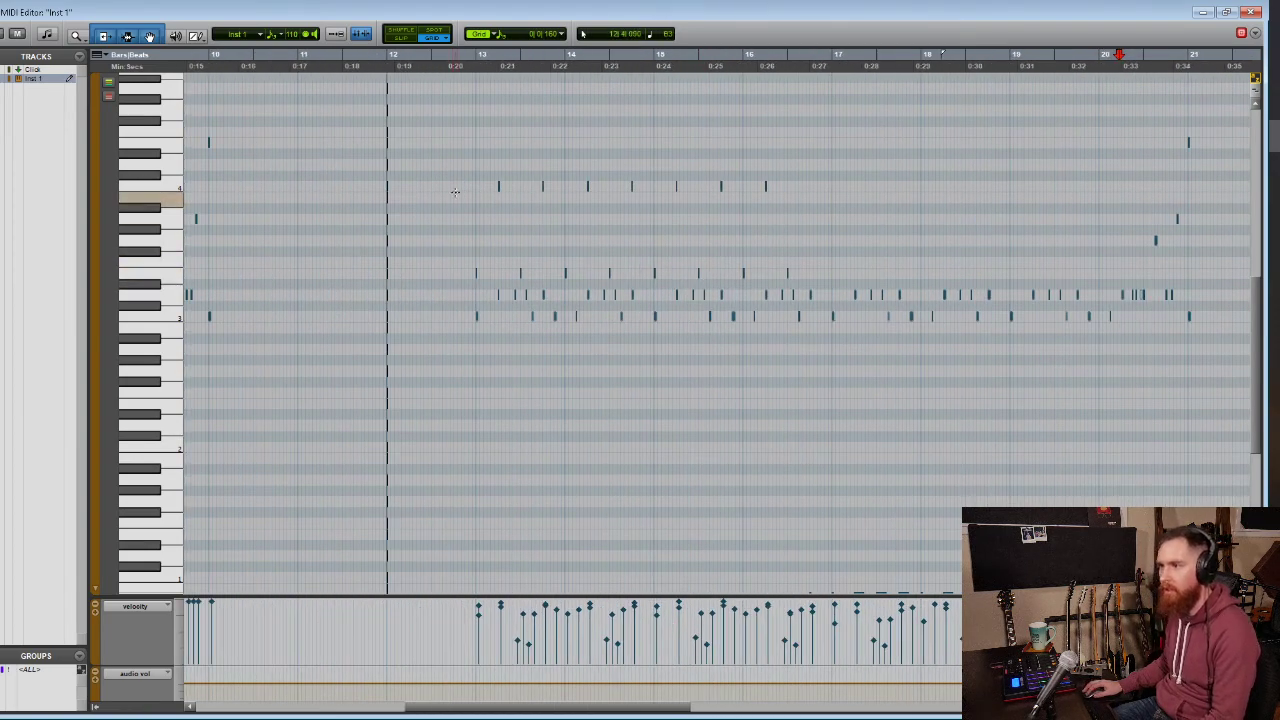
pyautogui.click(458, 189)
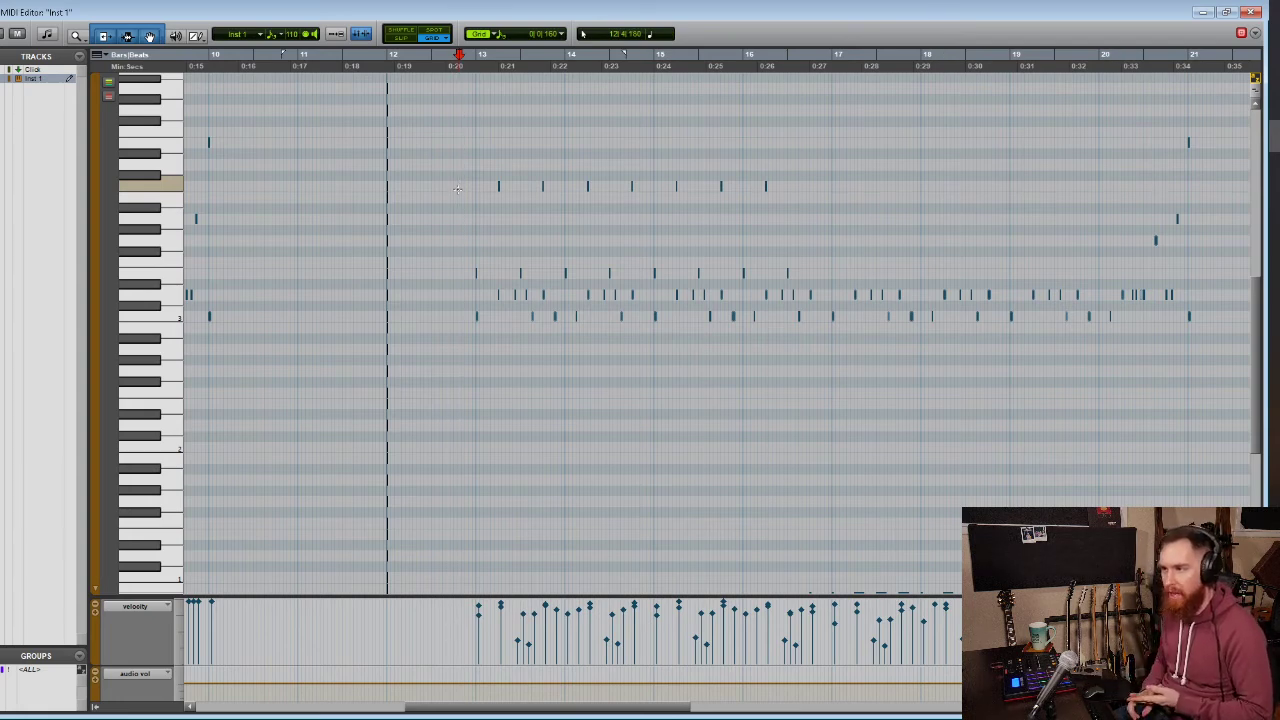
pyautogui.press('space')
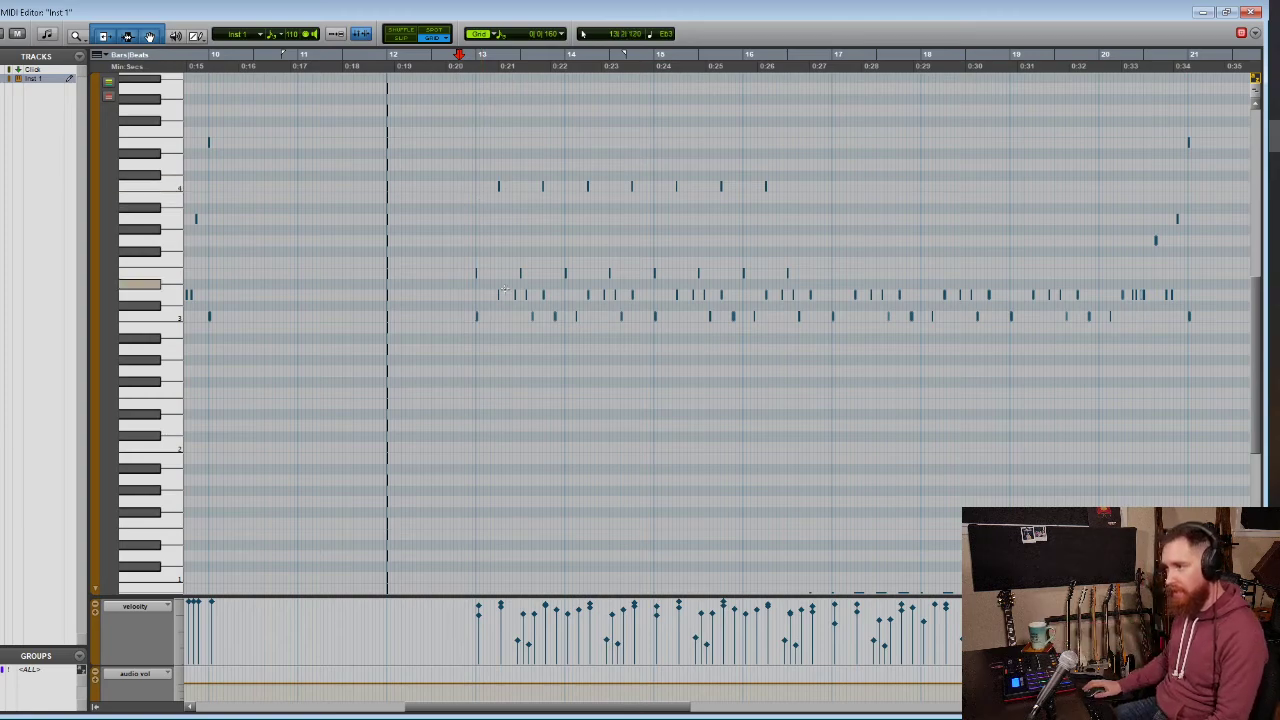
# Play the earlier section of the track from just before bar 2
pyautogui.hscroll(-10, 498, 293)
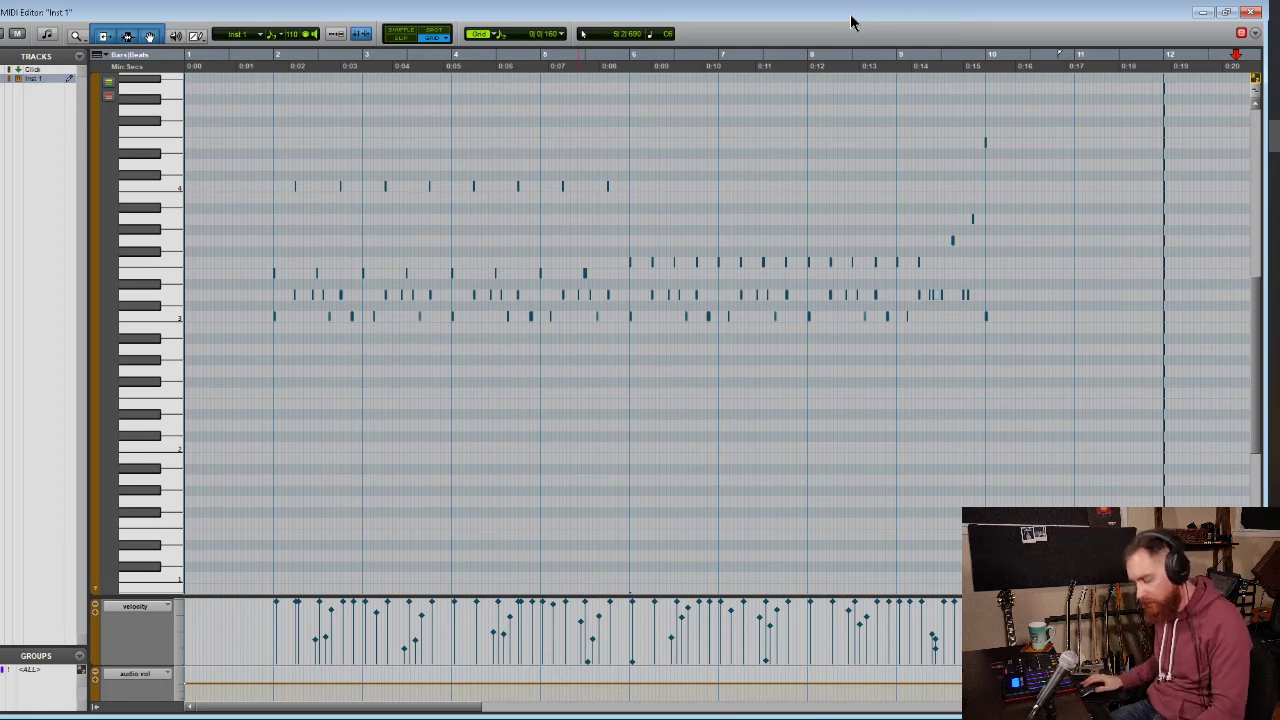
pyautogui.click(263, 174)
pyautogui.press('space')
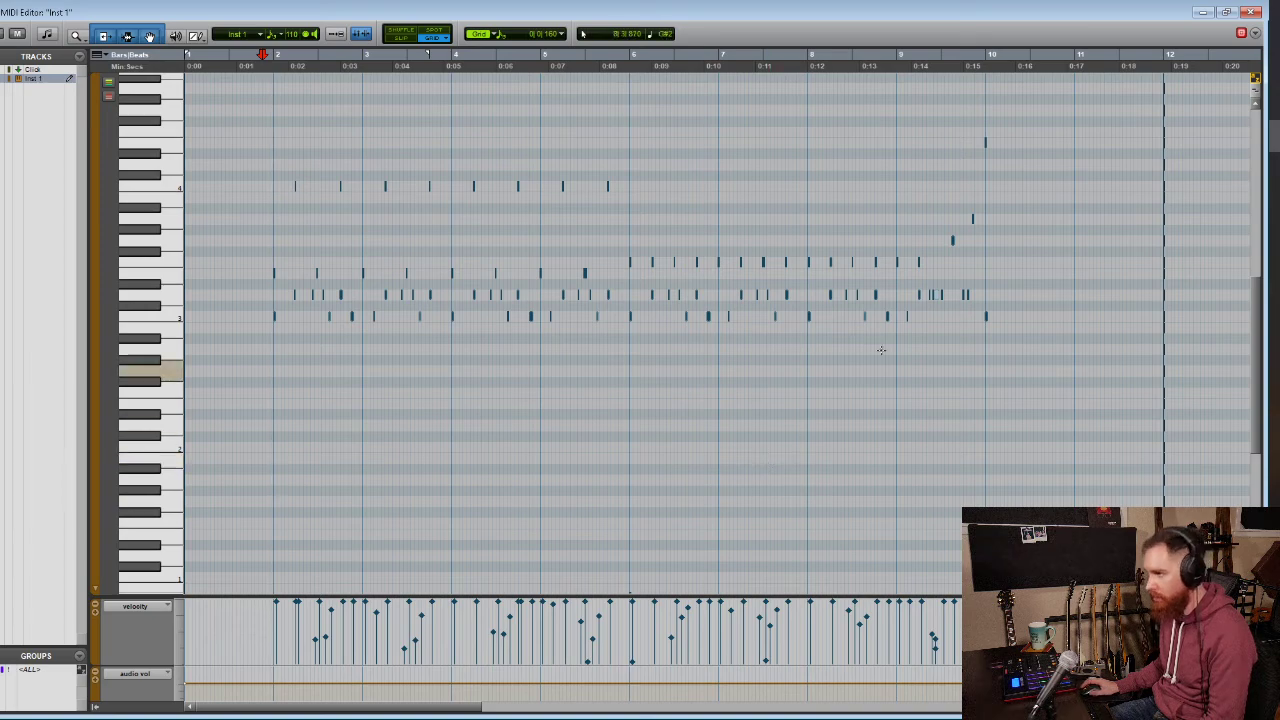
# Examine the soft notes of the fill after 9|2 up close and play the fill from just before 9|1
pyautogui.click(926, 275)
pyautogui.press('t')
pyautogui.press('t')
pyautogui.press('t')
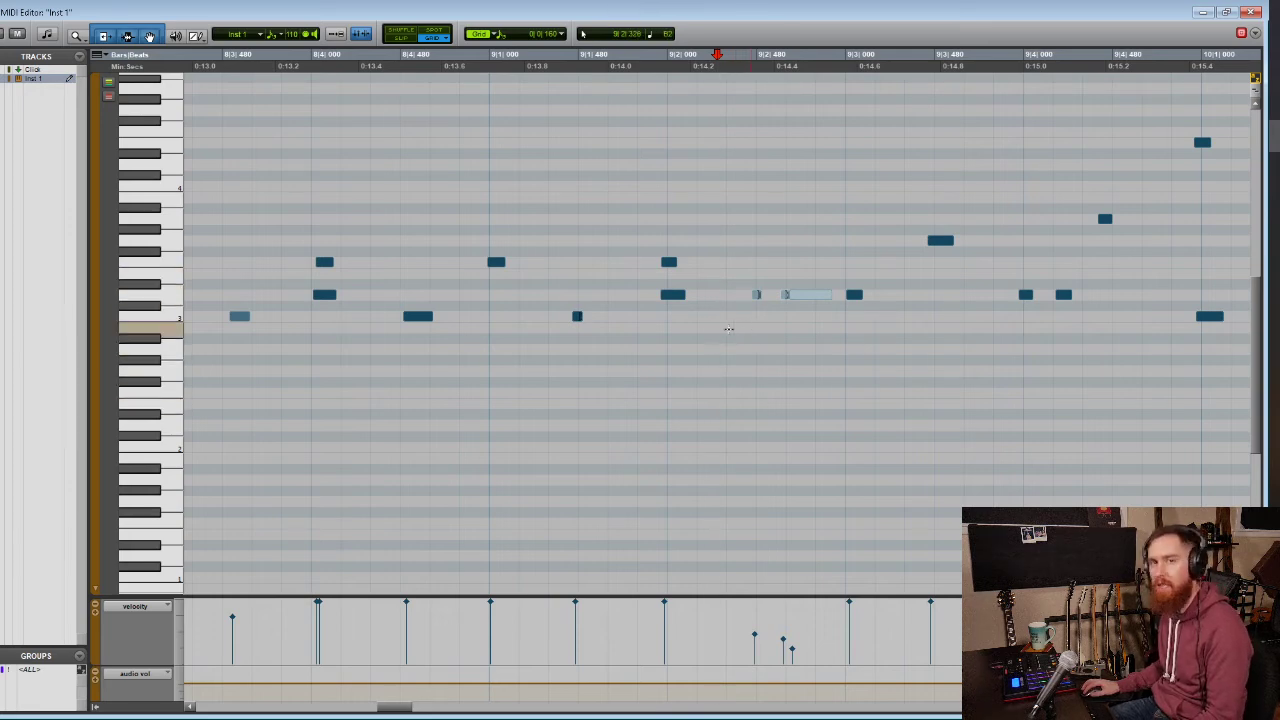
pyautogui.press('r')
pyautogui.press('r')
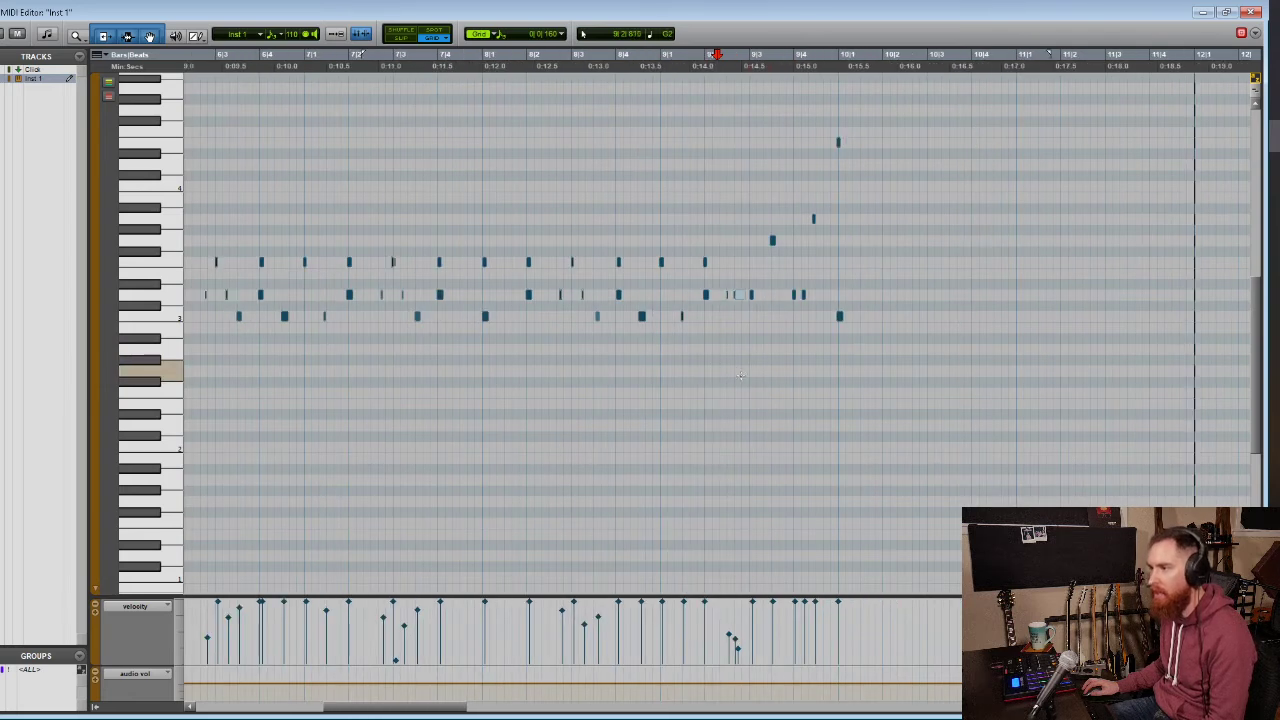
pyautogui.click(657, 353)
pyautogui.press('space')
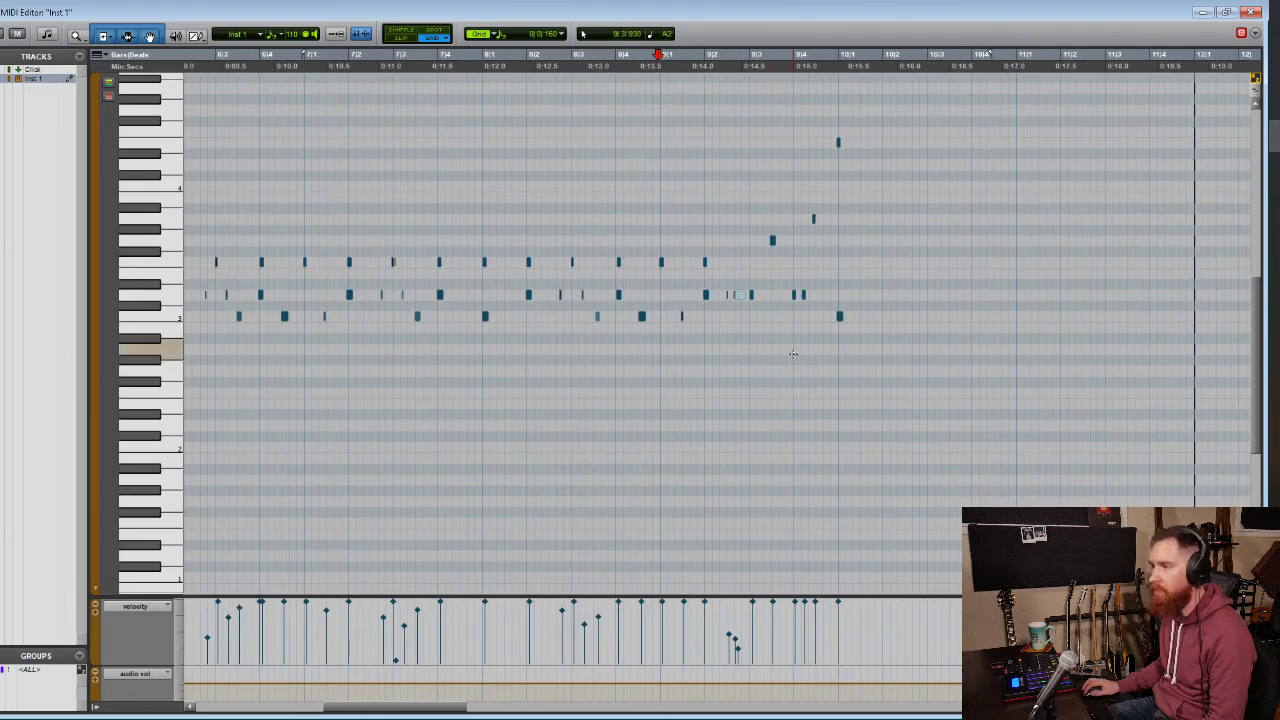
# Review the notes from bar 10 back to bar 1, and inspect the soft notes between 9|2 and 9|3 up close
pyautogui.hscroll(-14, 793, 354)
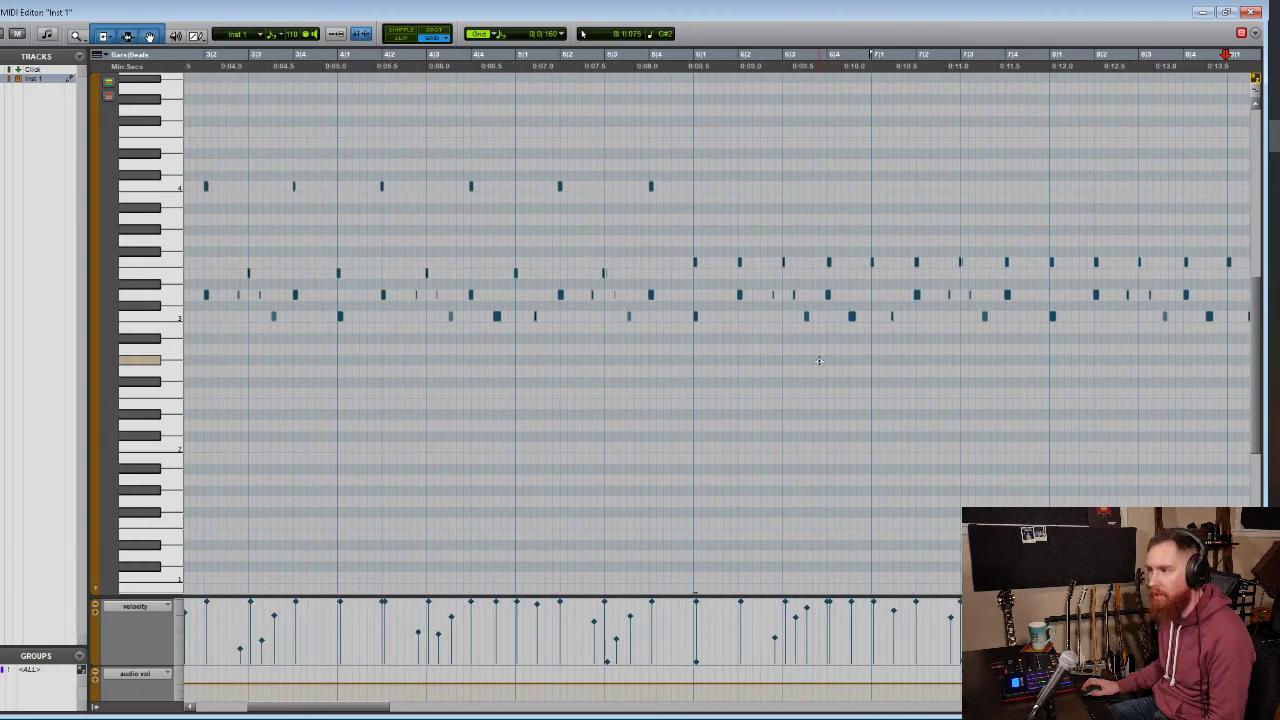
pyautogui.hscroll(-4, 818, 360)
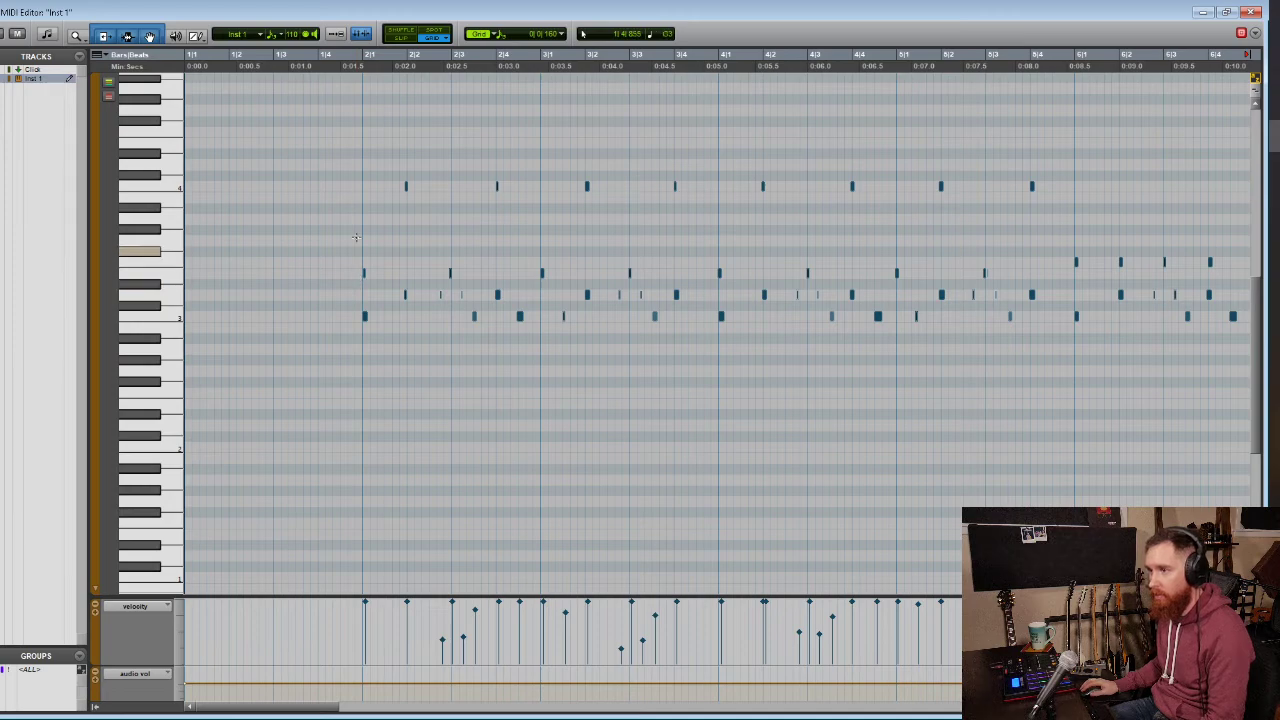
pyautogui.hscroll(6, 403, 233)
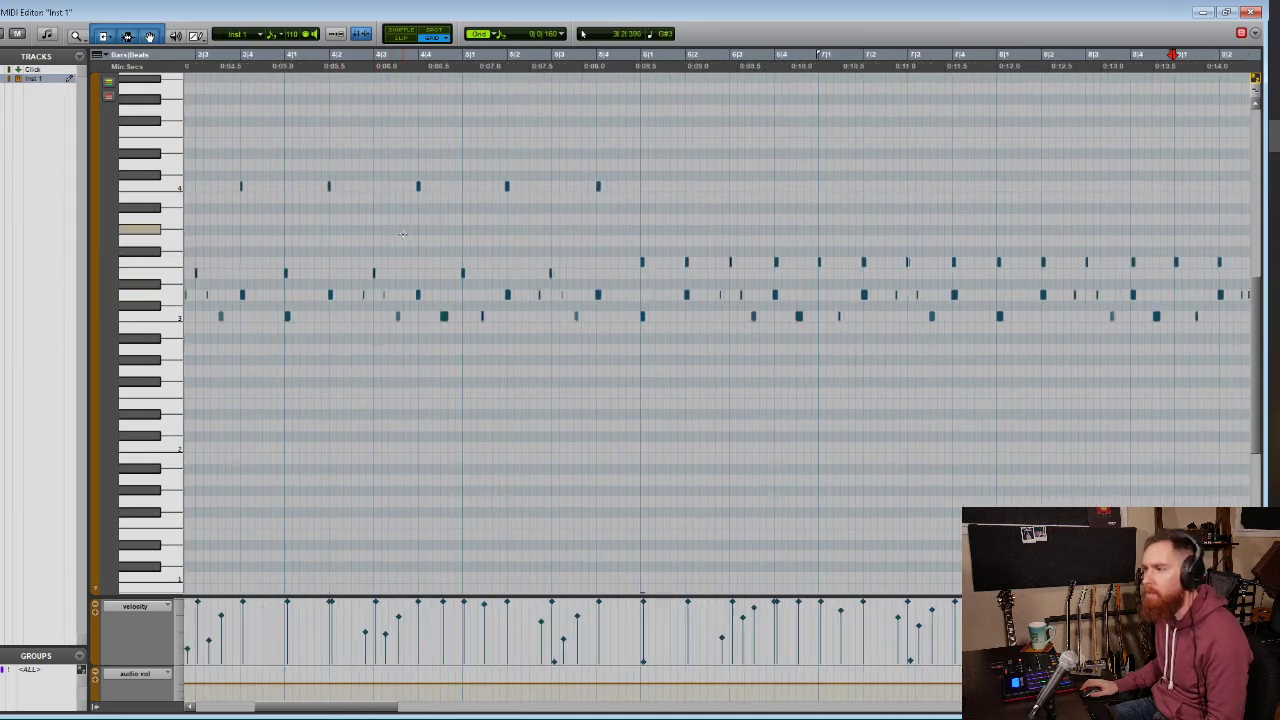
pyautogui.hscroll(4, 403, 233)
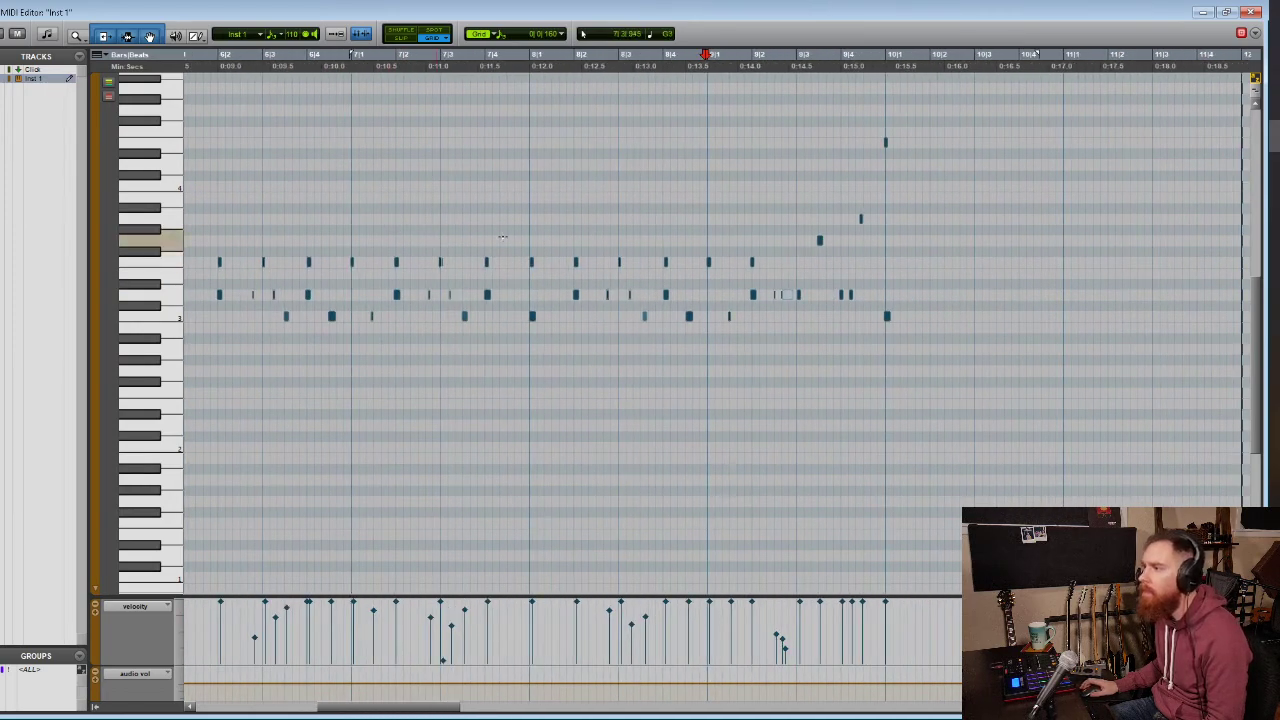
pyautogui.click(773, 276)
pyautogui.press('t')
pyautogui.press('t')
pyautogui.press('t')
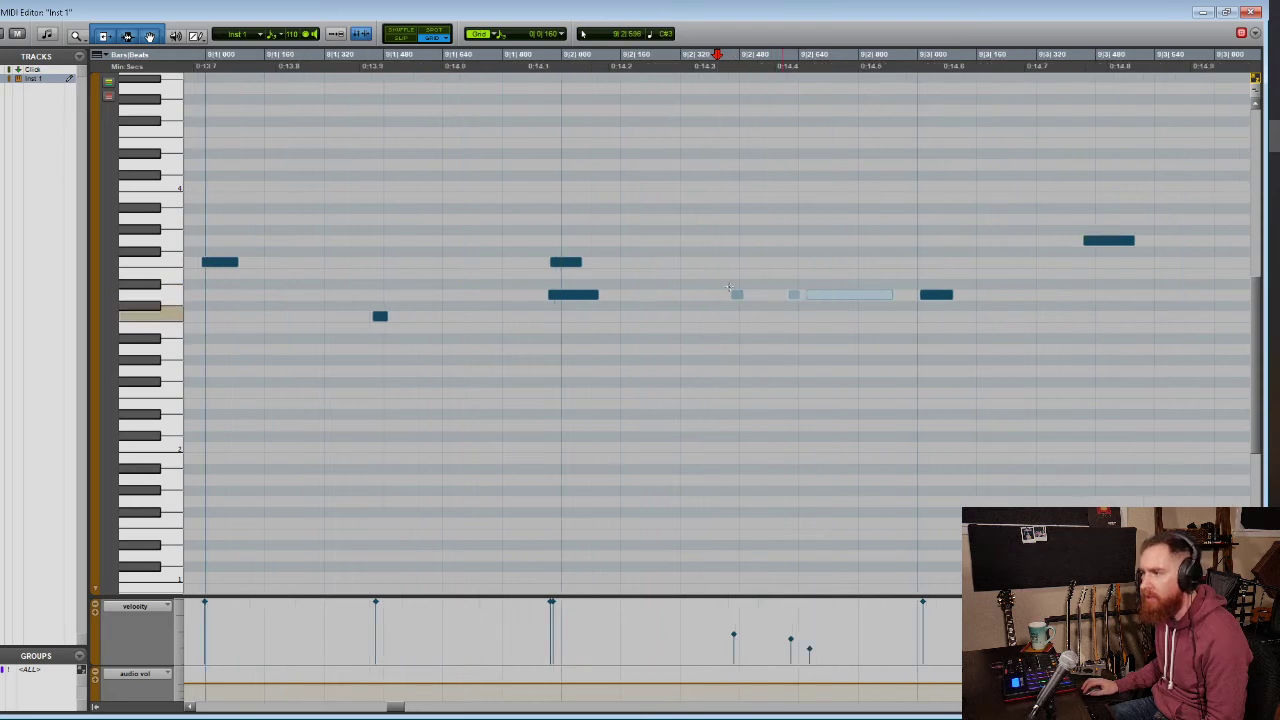
# Check the grid's 1/16-note triplet setting and examine the fill notes between 9|1 and 10|1 against it
pyautogui.click(506, 34)
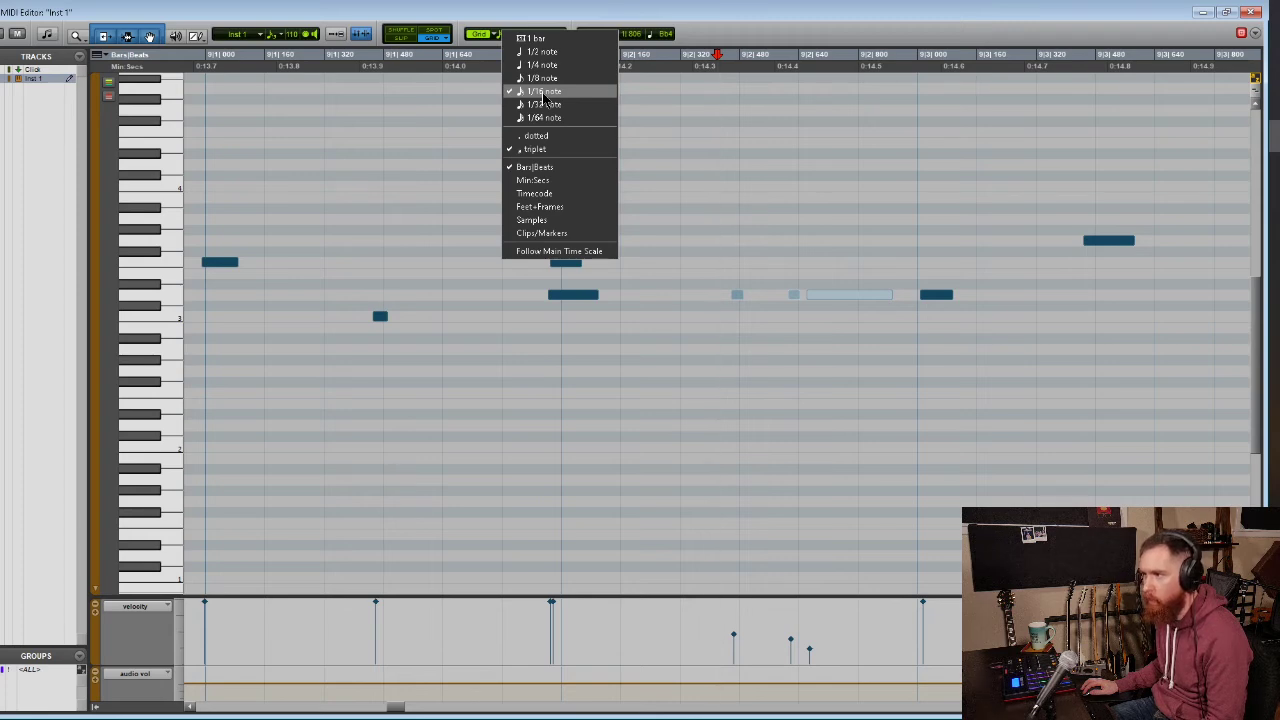
pyautogui.click(562, 97)
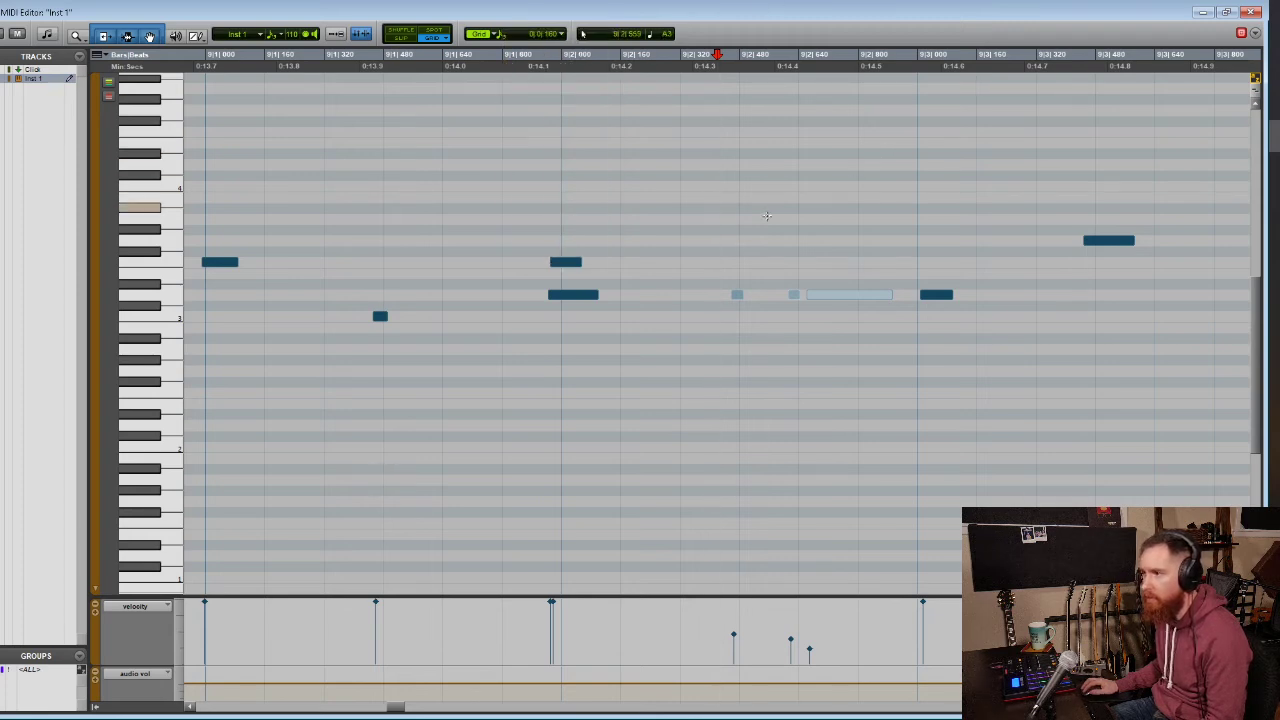
pyautogui.press('r')
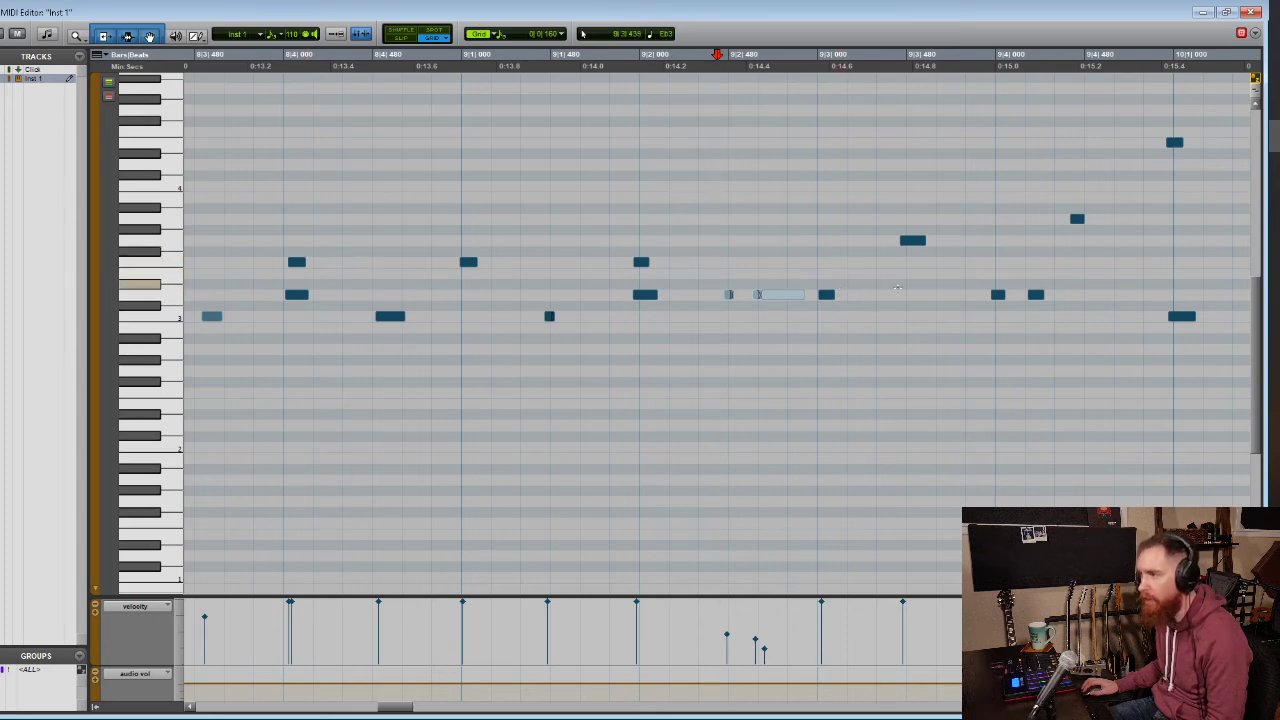
pyautogui.hscroll(6, 897, 287)
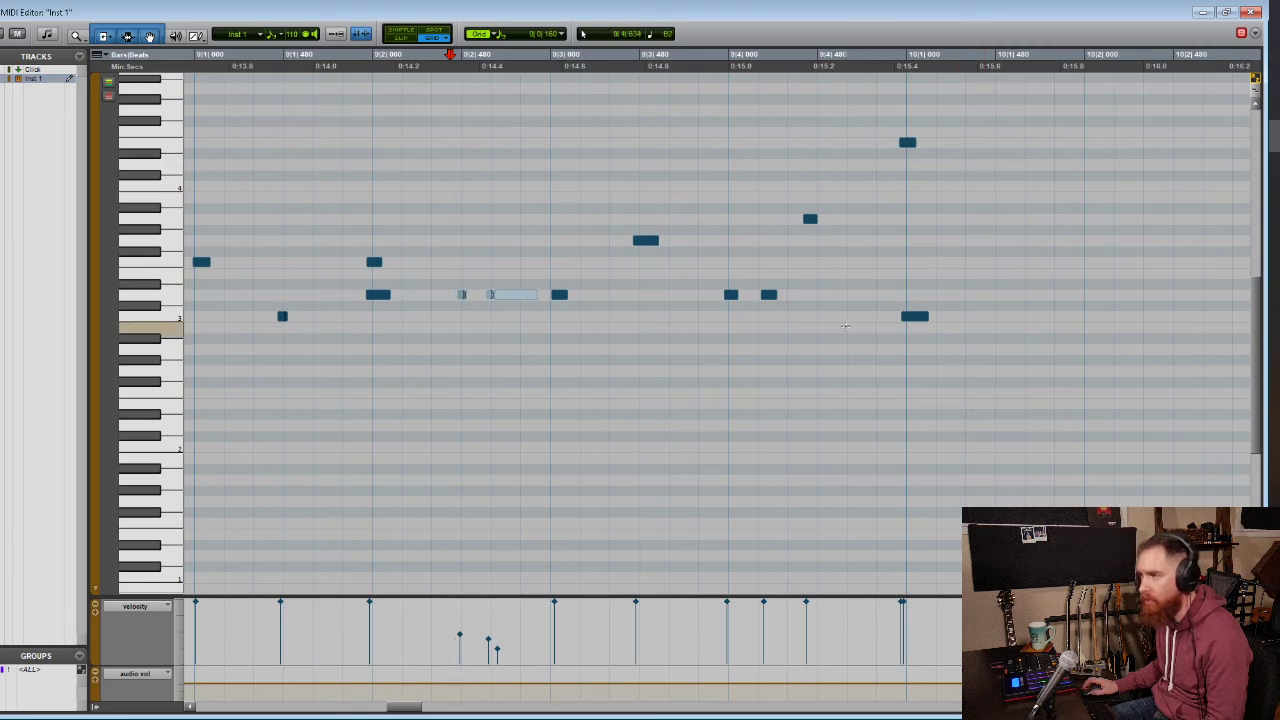
pyautogui.hscroll(-3, 845, 326)
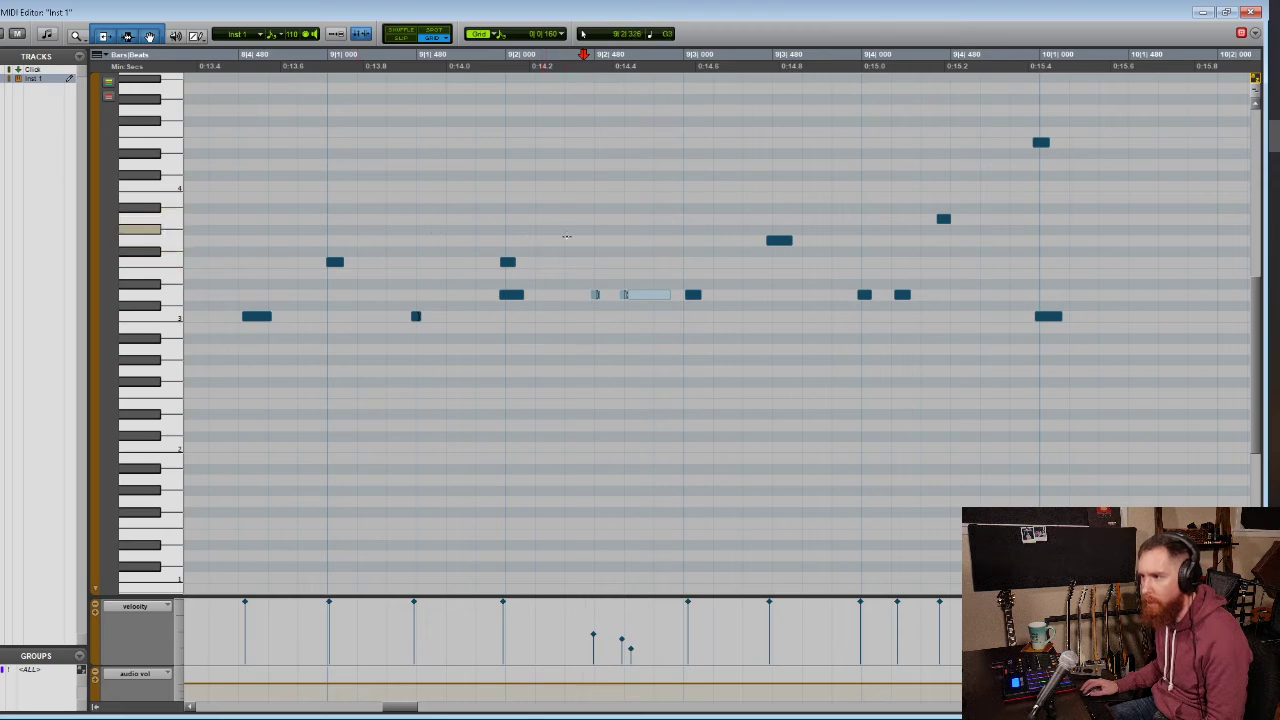
pyautogui.click(769, 224)
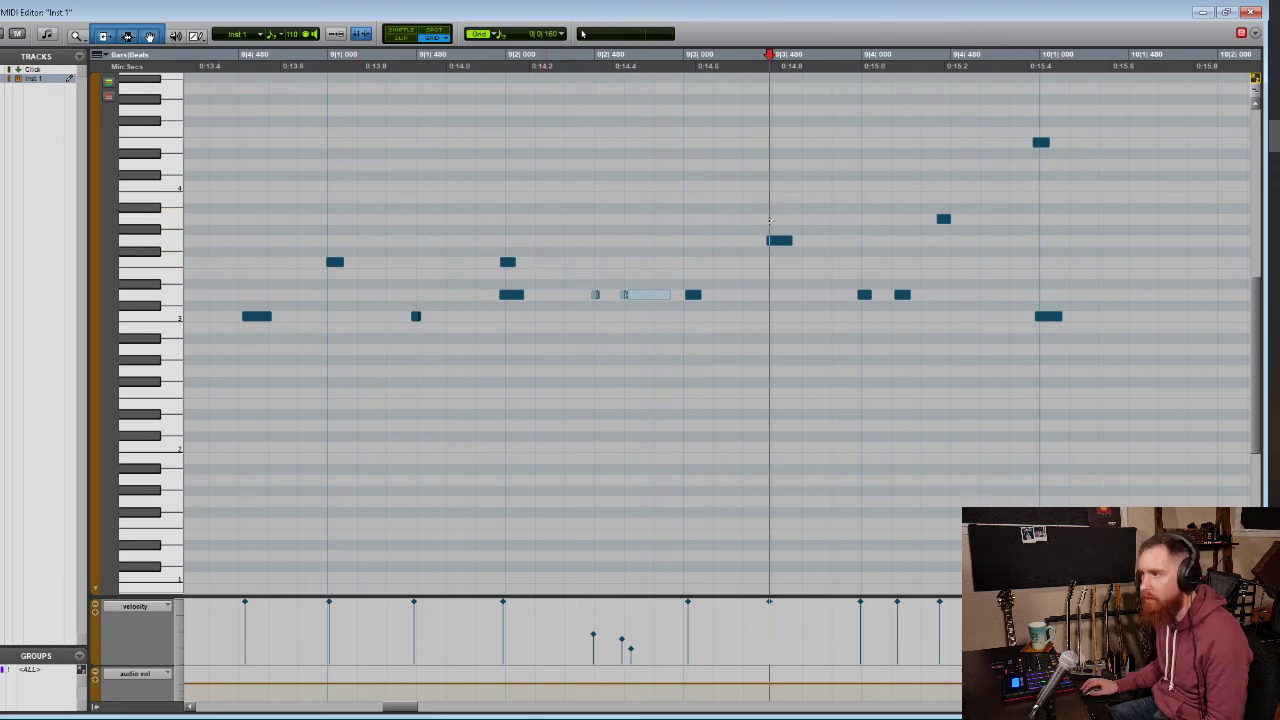
pyautogui.press('t')
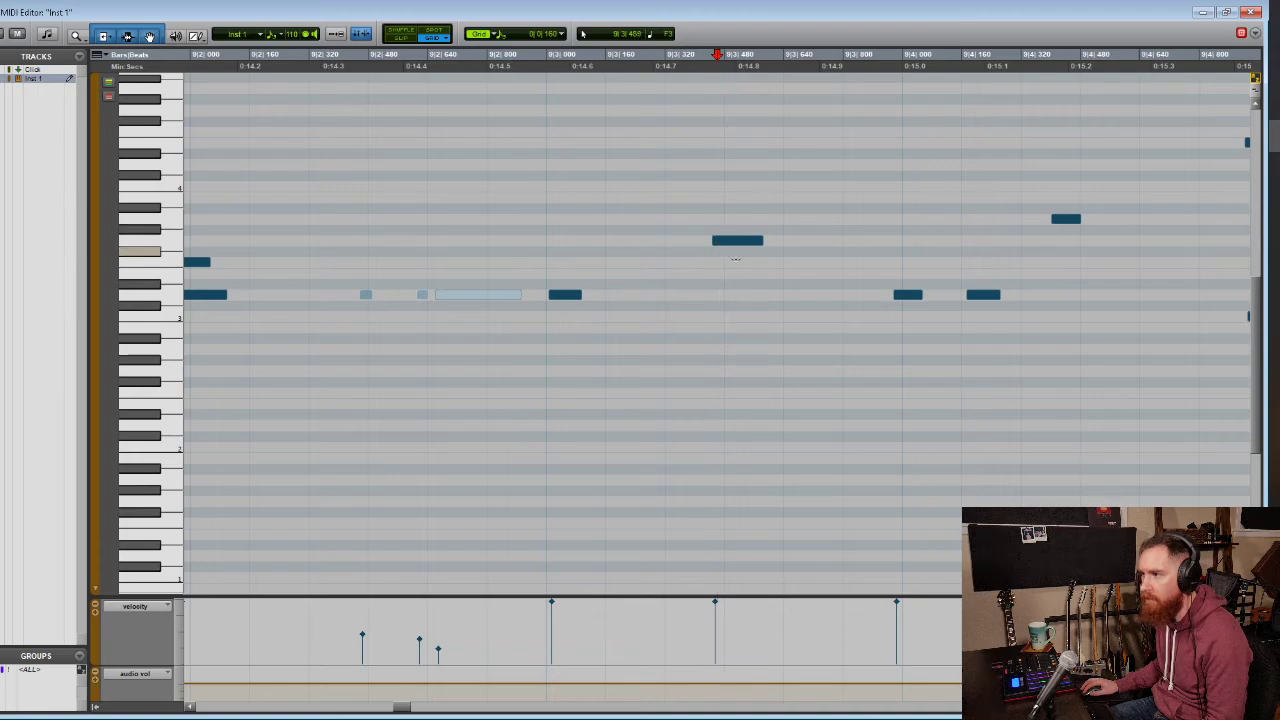
pyautogui.press('r')
pyautogui.press('r')
pyautogui.press('r')
pyautogui.press('r')
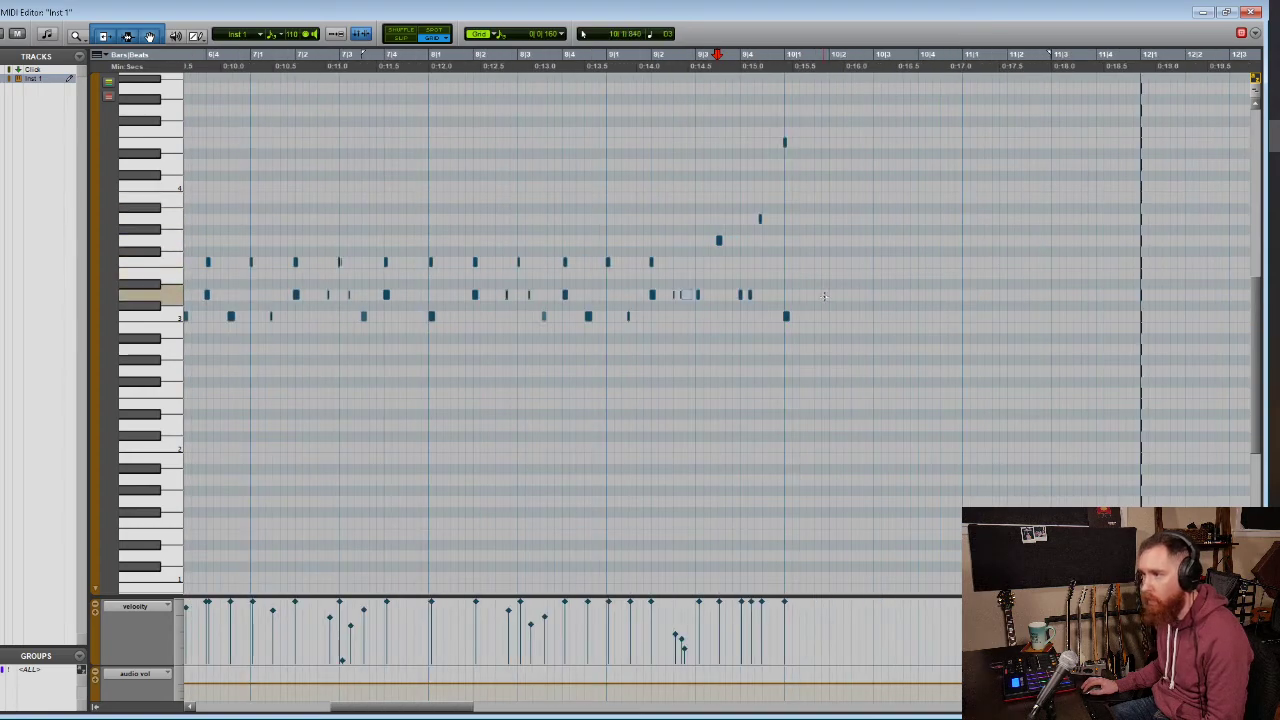
# Compare the notes of the first section in bars 2 to 10 with the section in bars 13 to 21
pyautogui.hscroll(-1, 660, 270)
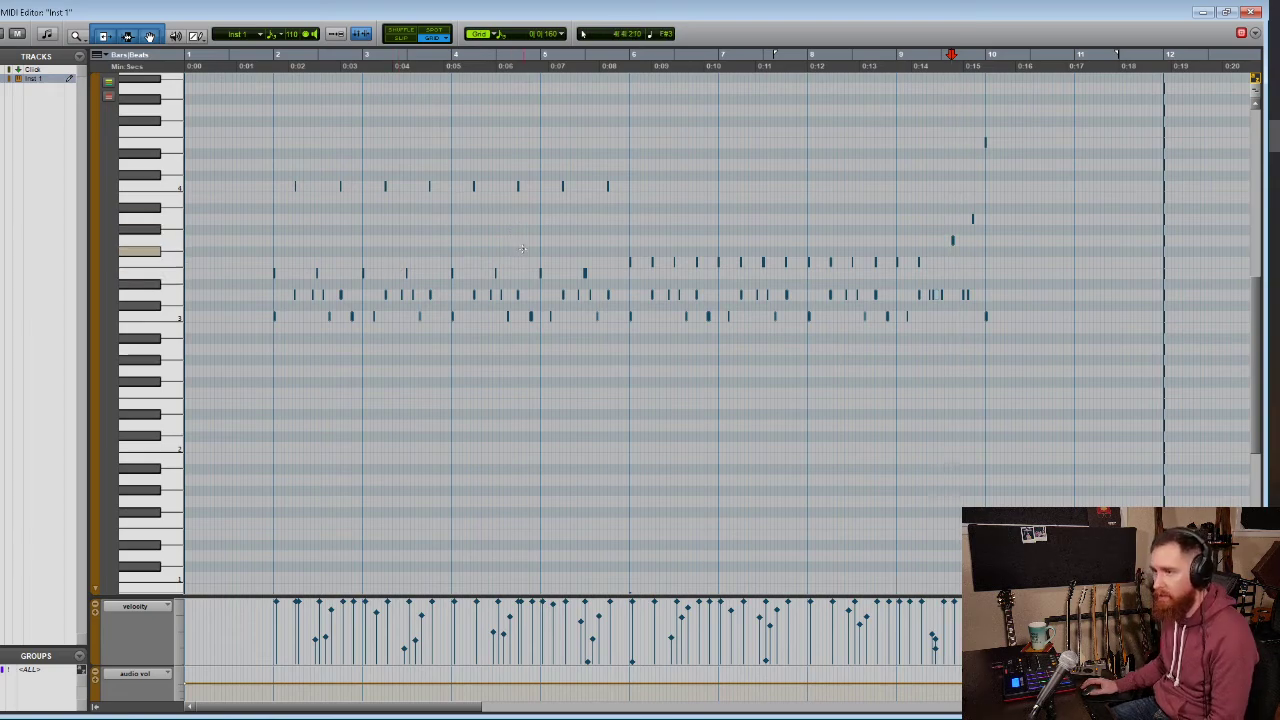
pyautogui.hscroll(2, 715, 226)
pyautogui.hscroll(13, 719, 228)
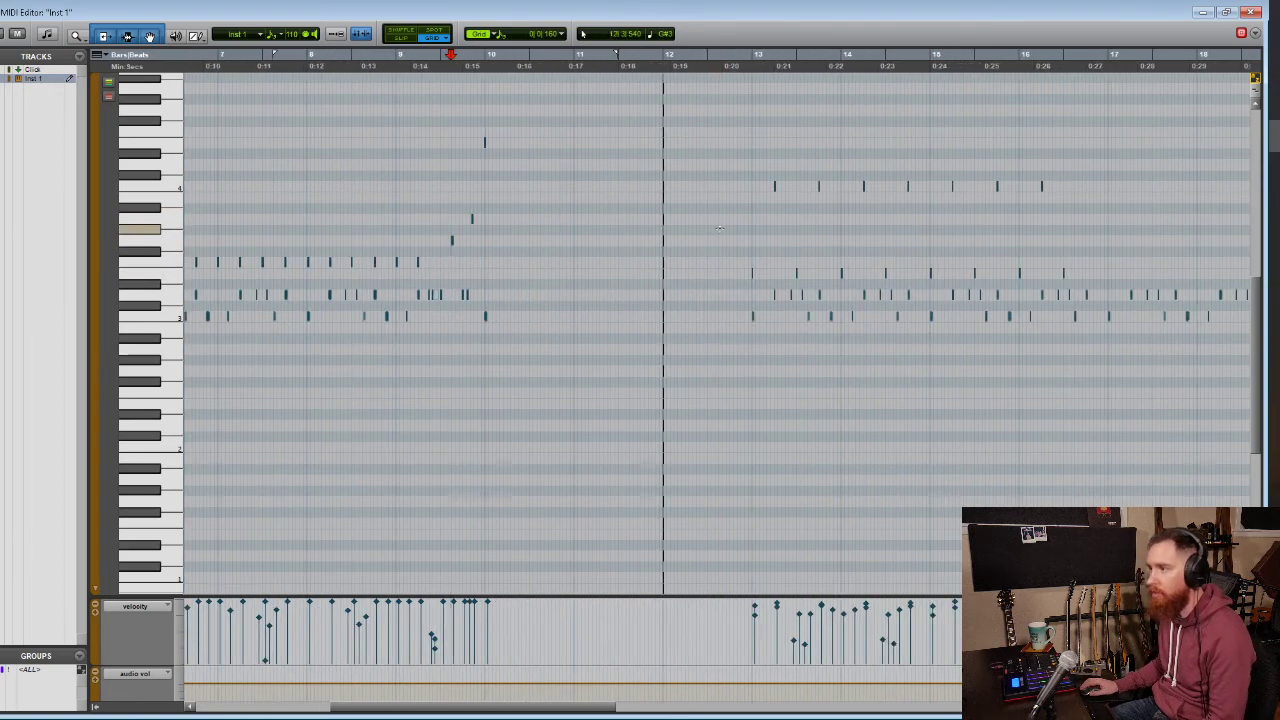
pyautogui.hscroll(6, 957, 246)
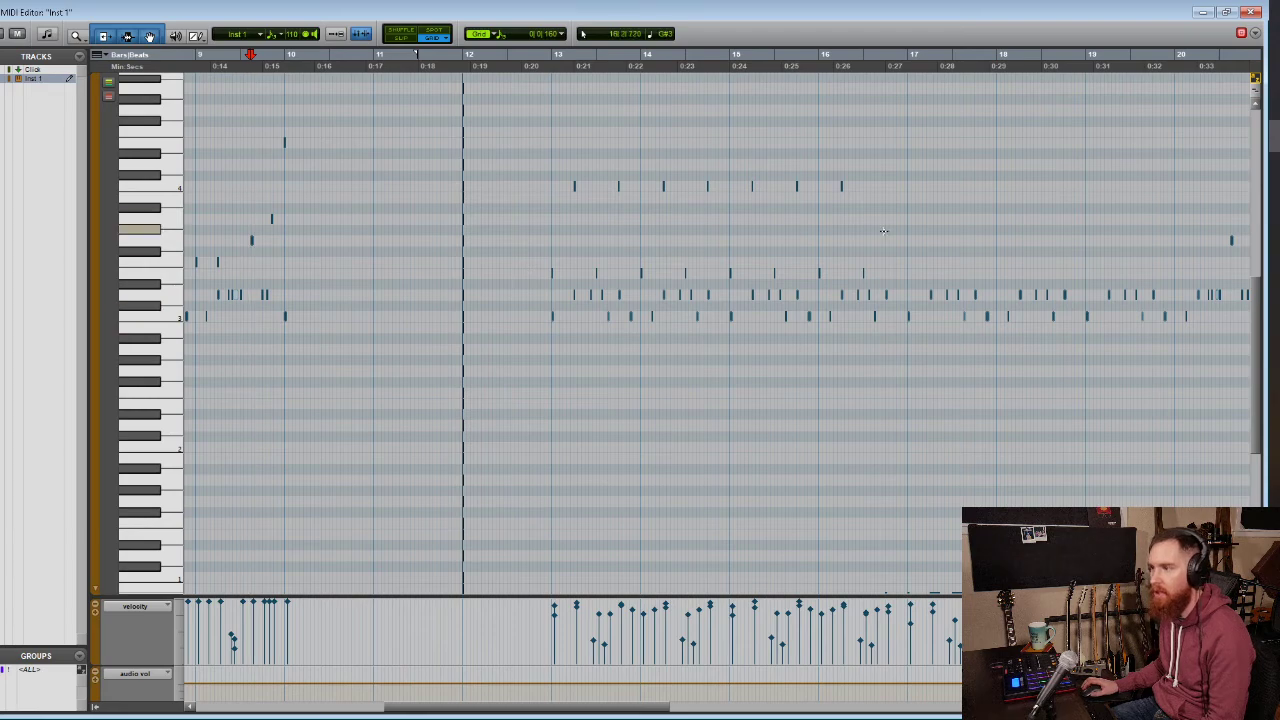
pyautogui.hscroll(-10, 910, 330)
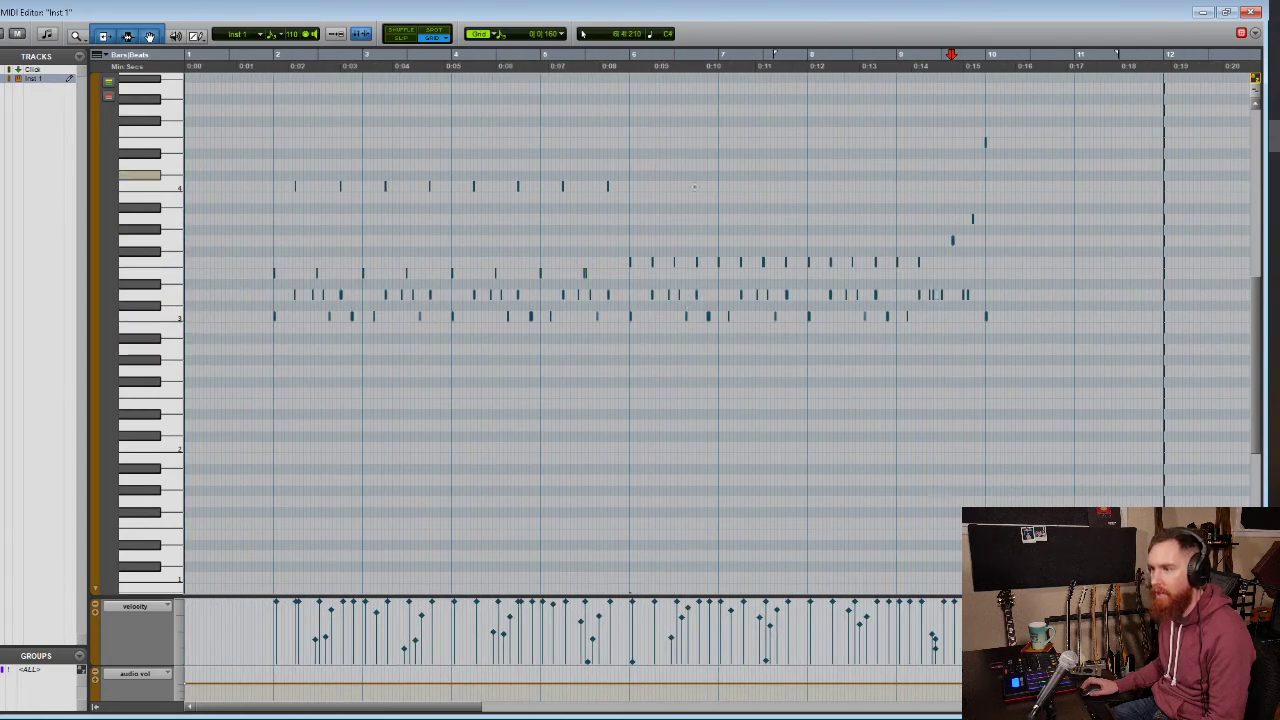
pyautogui.hscroll(3, 728, 332)
pyautogui.hscroll(3, 728, 332)
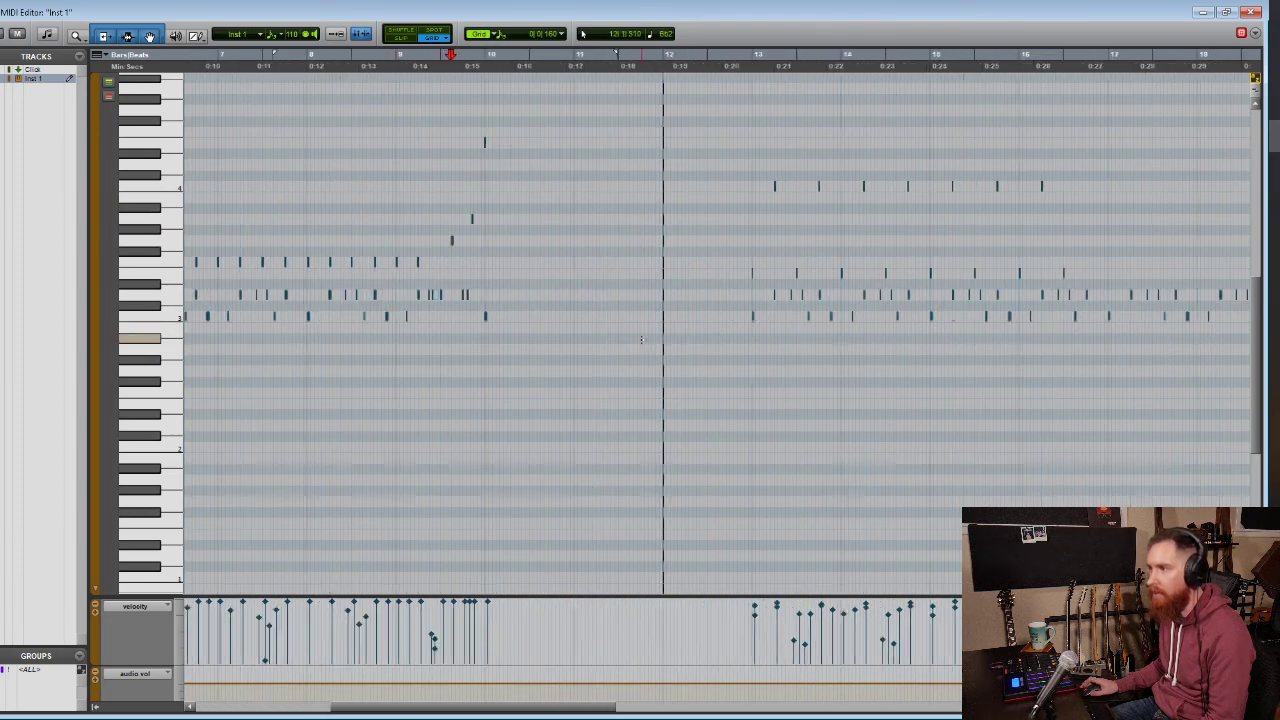
pyautogui.hscroll(-5, 728, 332)
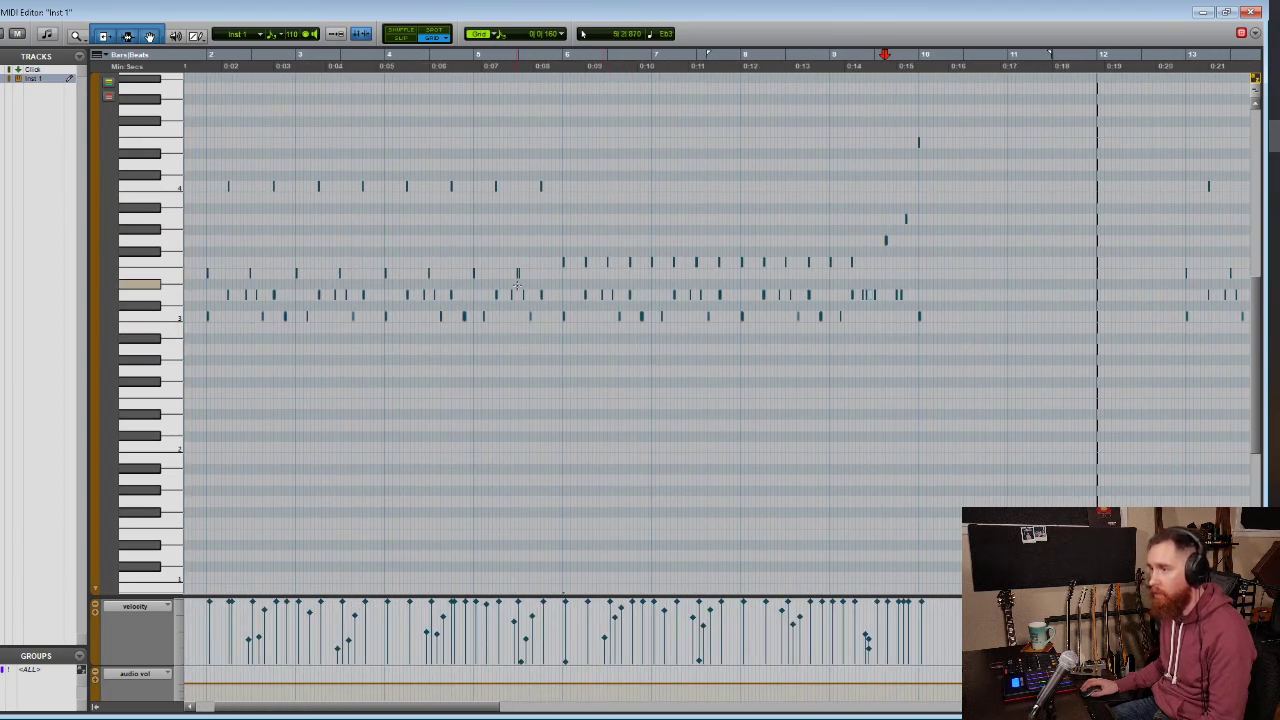
pyautogui.hscroll(8, 517, 285)
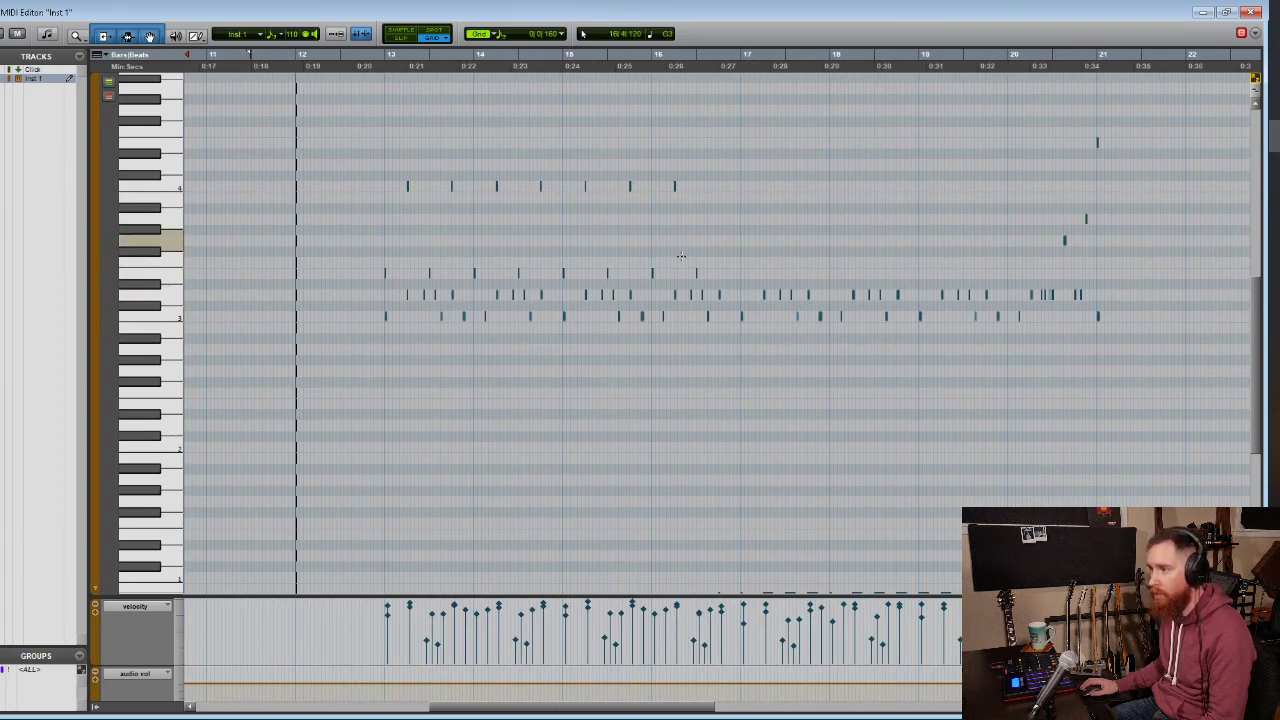
pyautogui.hscroll(-8, 760, 294)
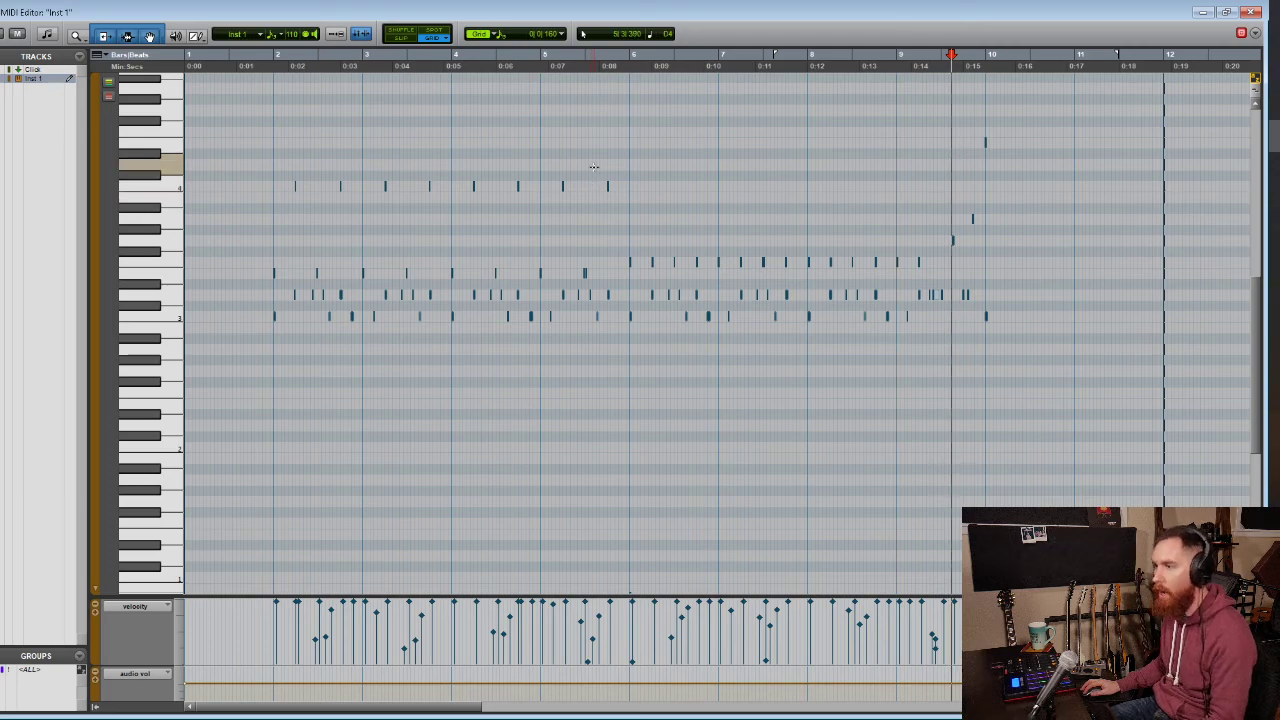
# Add a C0 note at 5|4 and delete the C4 note at the same position
pyautogui.moveTo(594, 166); pyautogui.dragTo(612, 206)
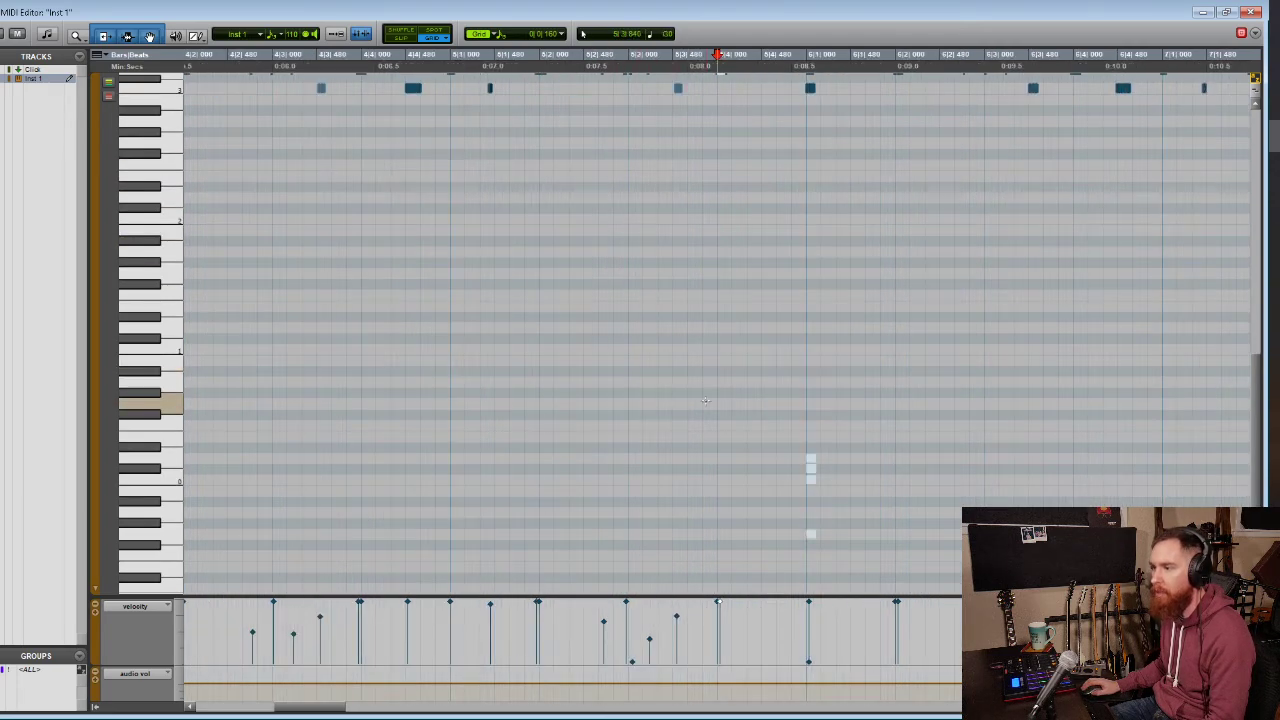
pyautogui.hotkey('ctrl', ']')
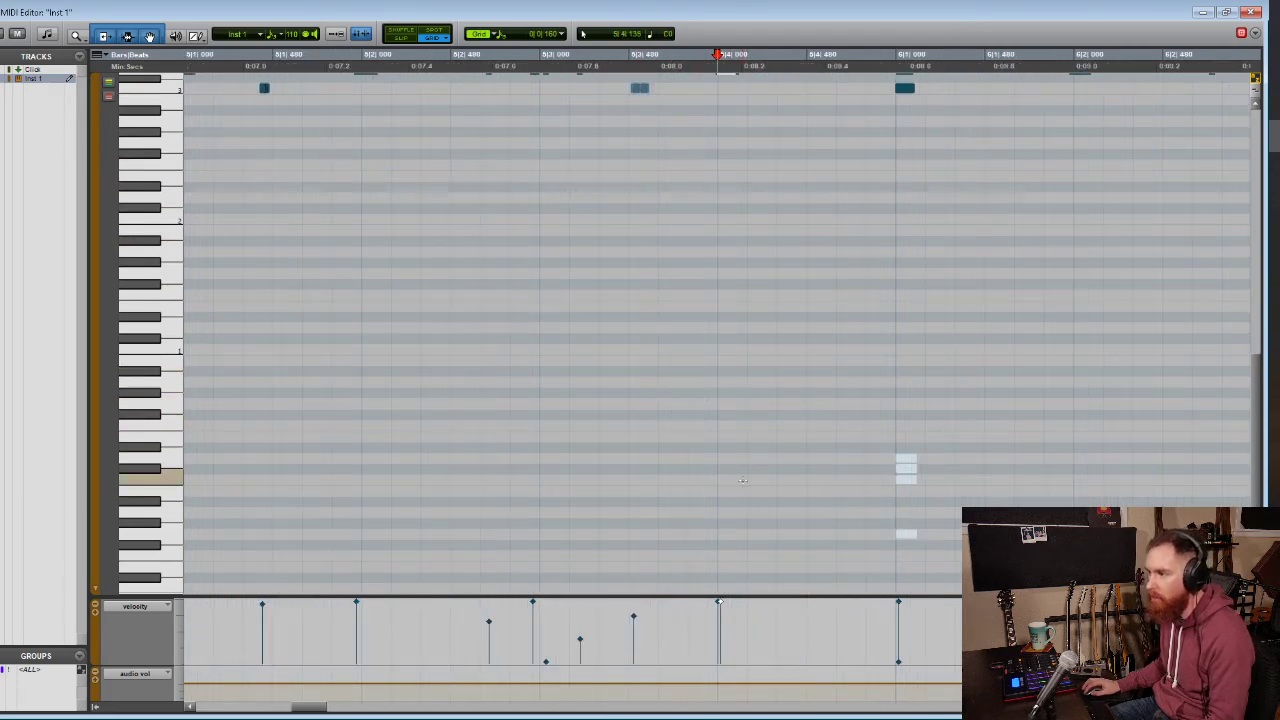
pyautogui.click(742, 481)
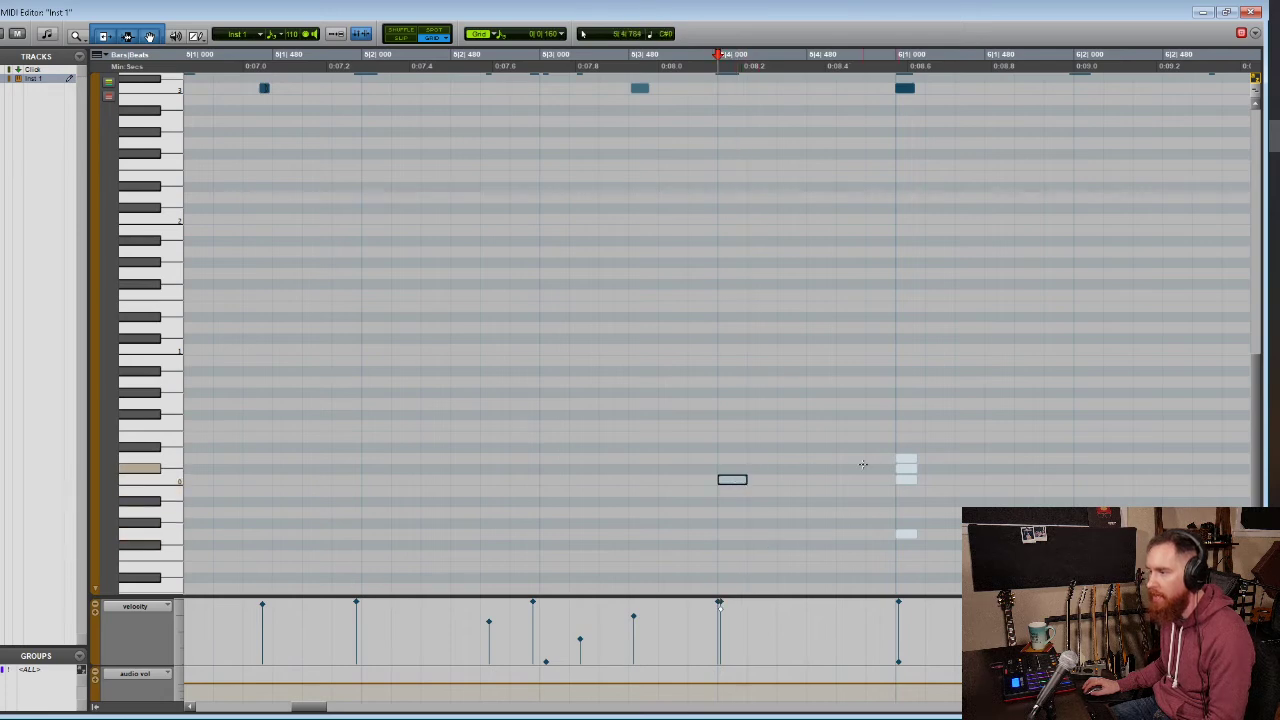
pyautogui.scroll(5, 862, 464)
pyautogui.click(726, 447)
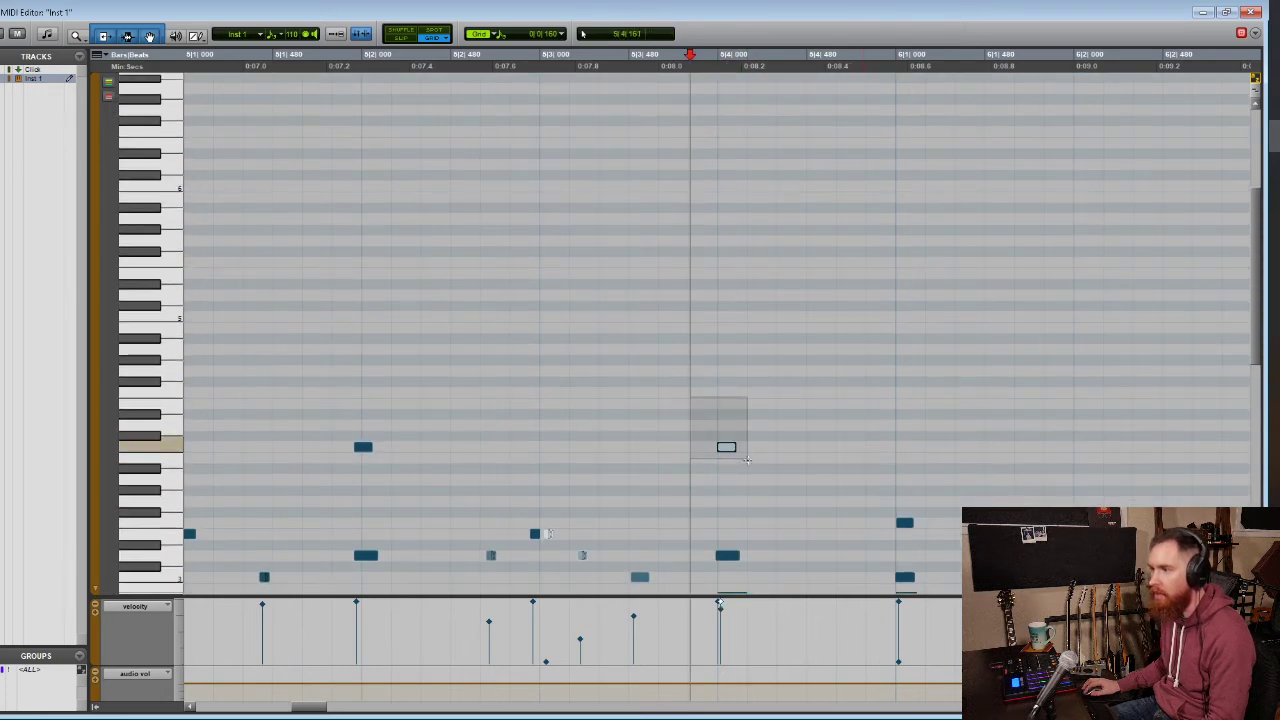
pyautogui.press('Delete')
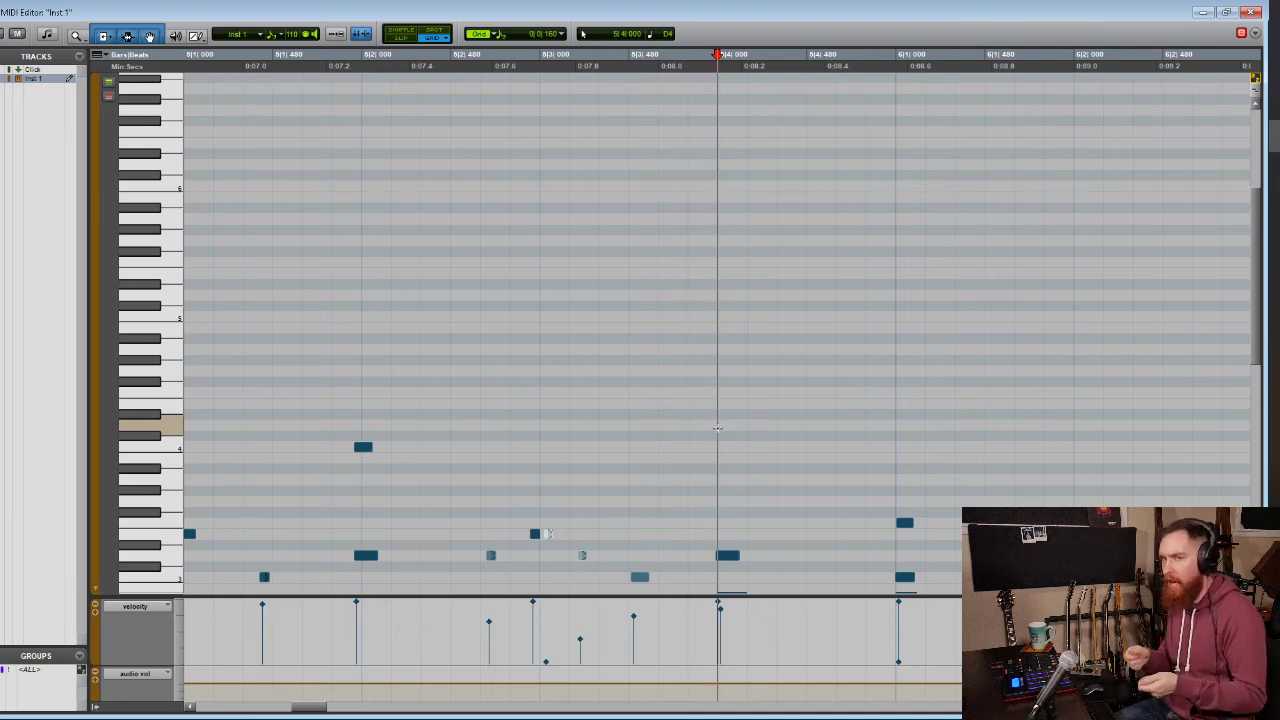
pyautogui.scroll(-10, 717, 428)
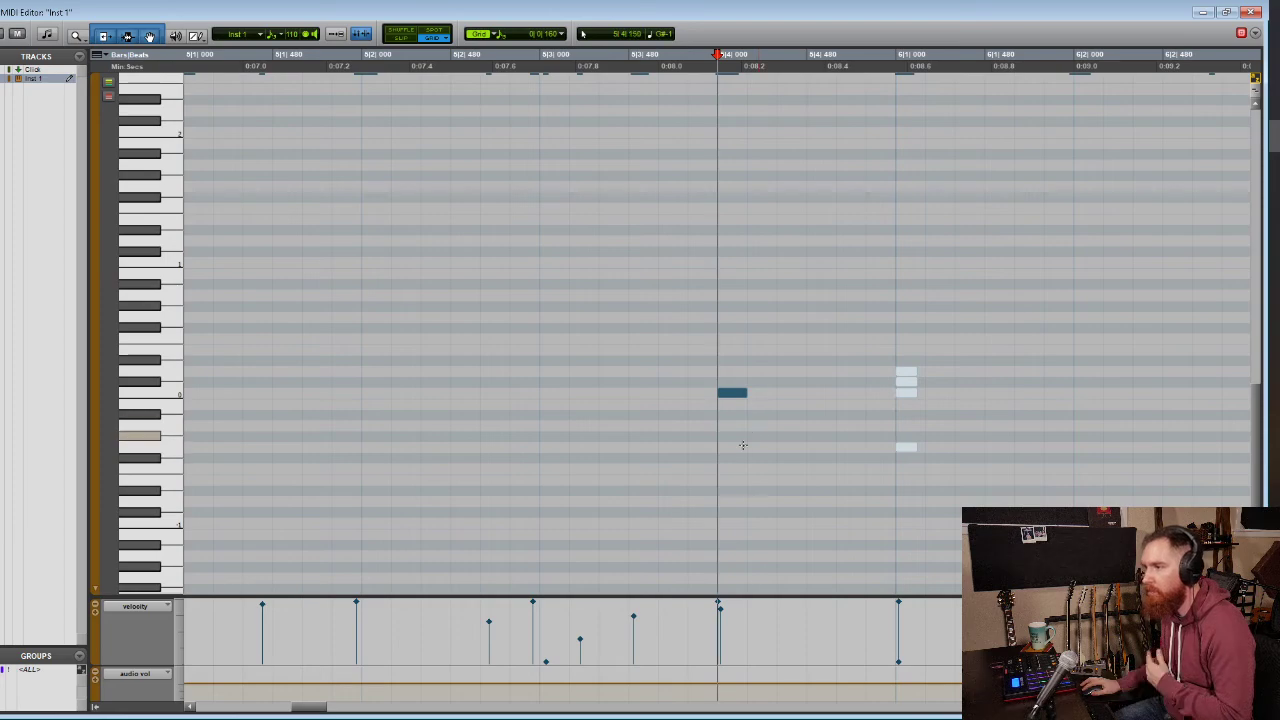
pyautogui.scroll(12, 740, 411)
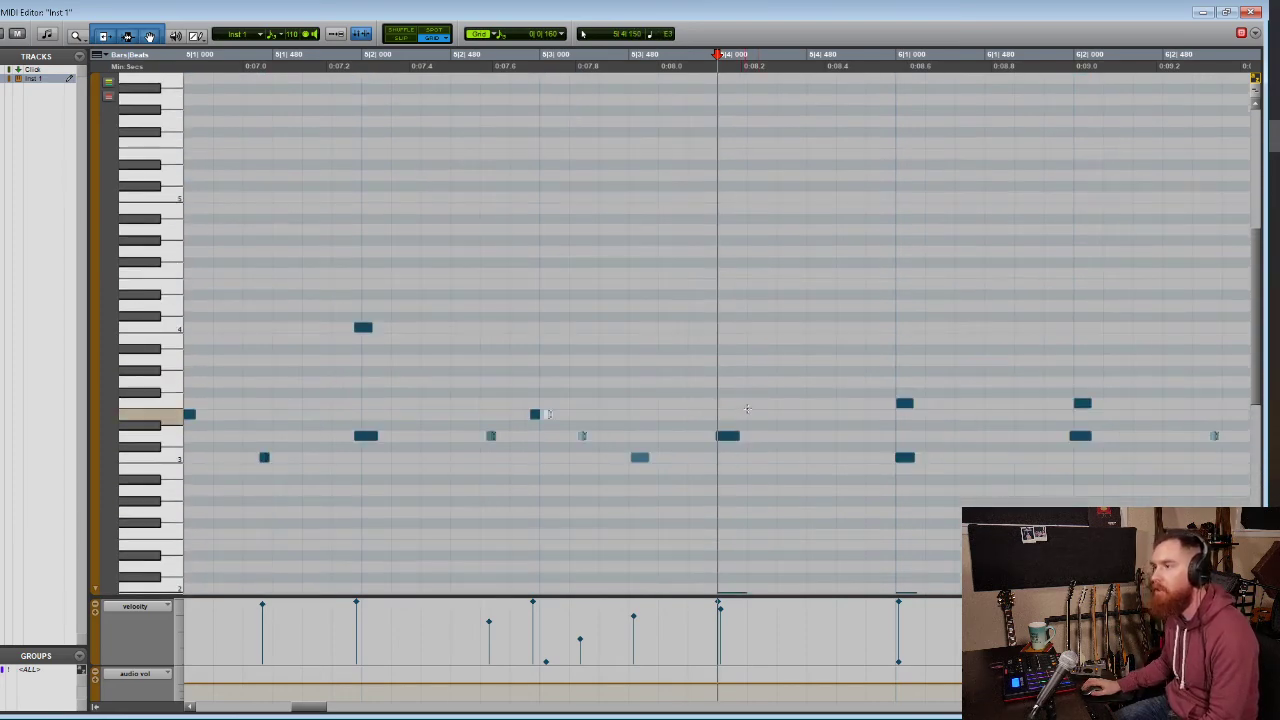
# Select the low C0, C#0 and D0 notes from 17|1 to 20|2
pyautogui.press('r')
pyautogui.press('r')
pyautogui.press('r')
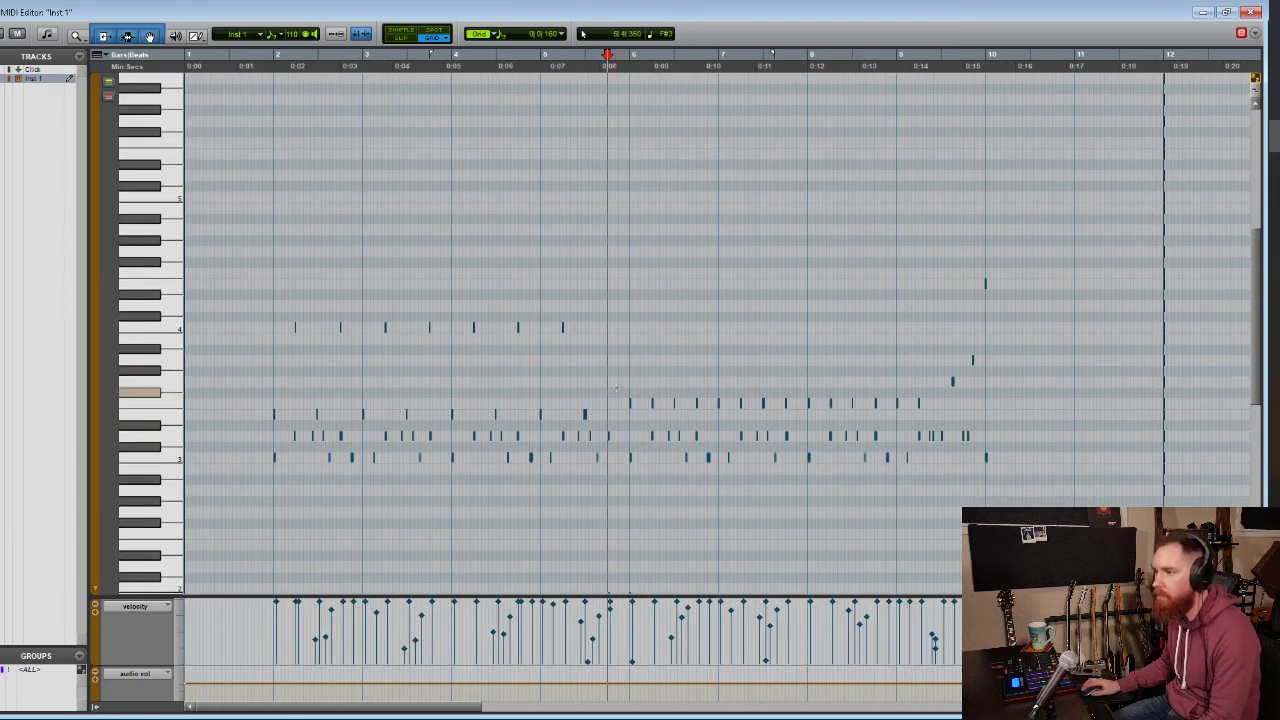
pyautogui.scroll(-1, 653, 383)
pyautogui.hscroll(10, 637, 368)
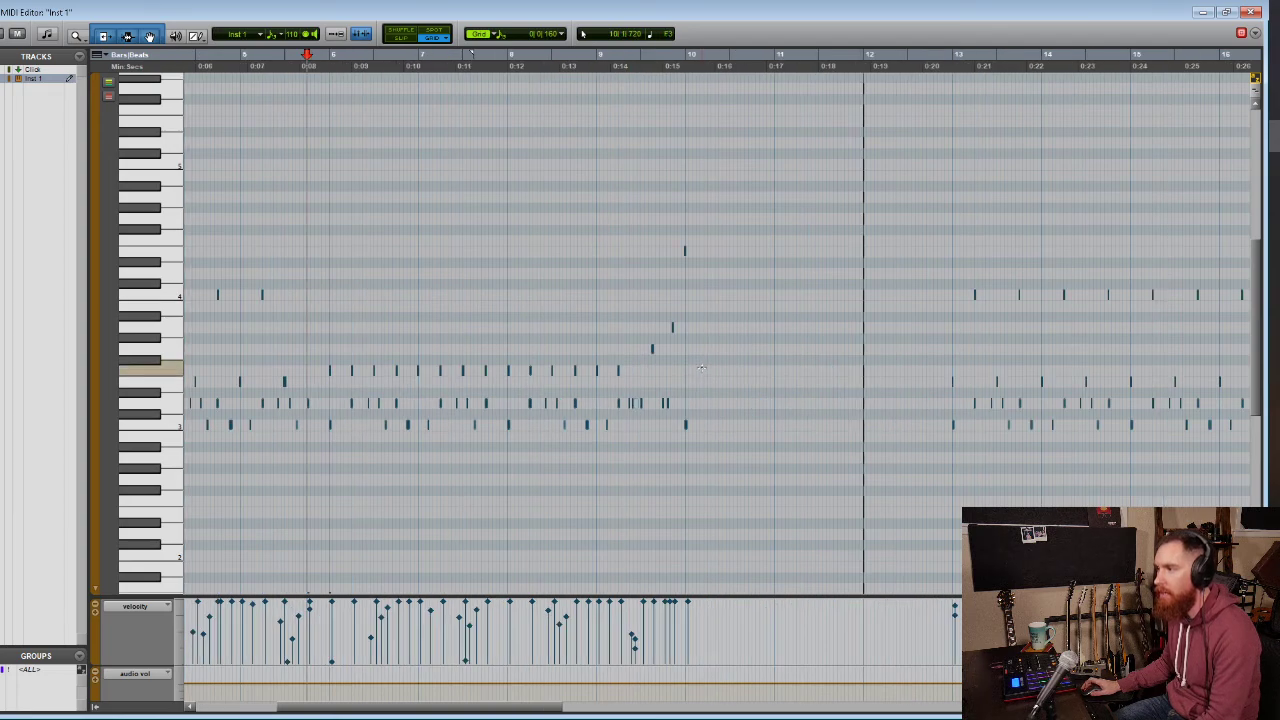
pyautogui.scroll(-7, 796, 387)
pyautogui.scroll(-2, 796, 387)
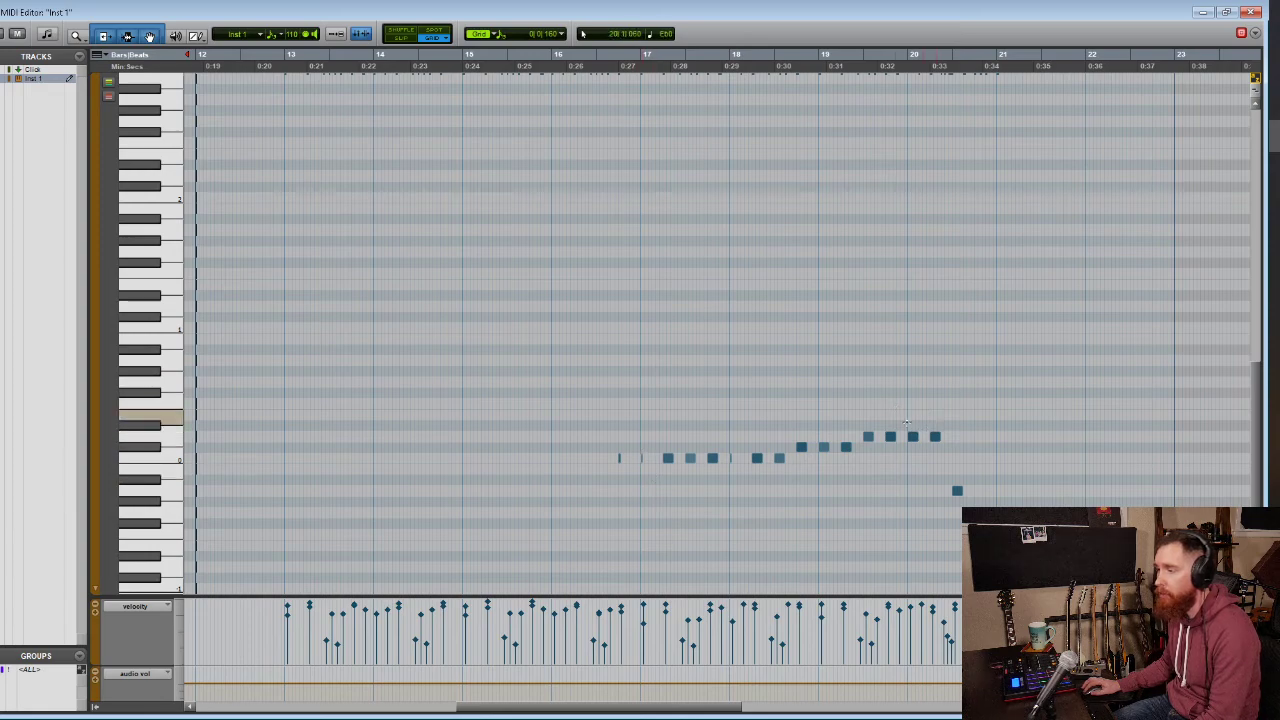
pyautogui.moveTo(629, 436); pyautogui.dragTo(938, 461)
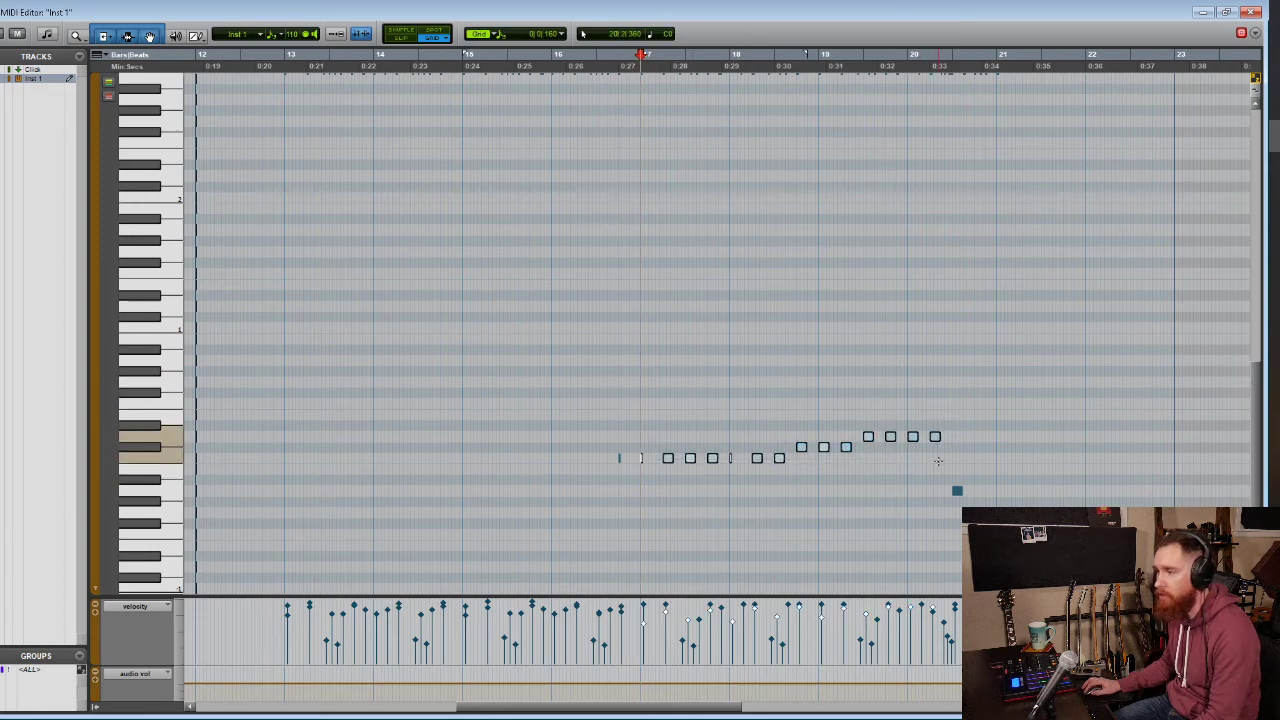
# Delete the row of F3 notes from 6|1 to 9|2 in the first section
pyautogui.hscroll(-10, 940, 455)
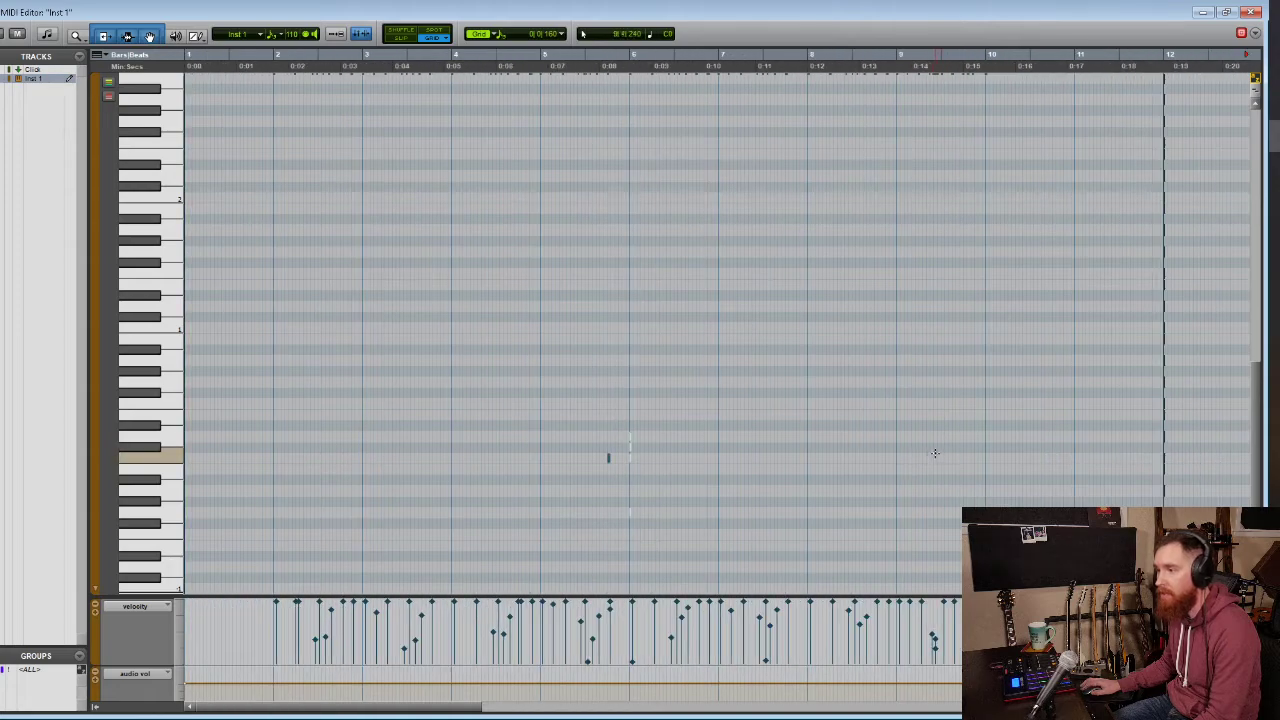
pyautogui.scroll(6, 700, 420)
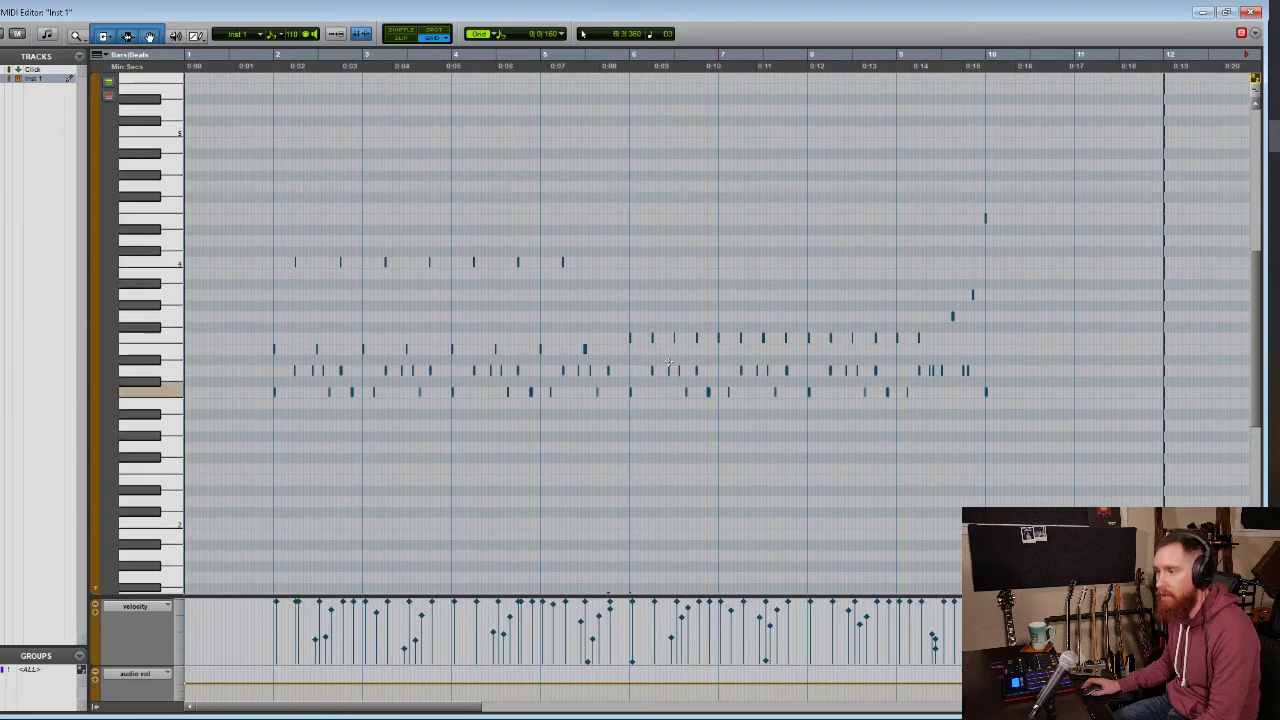
pyautogui.moveTo(618, 321); pyautogui.dragTo(925, 349)
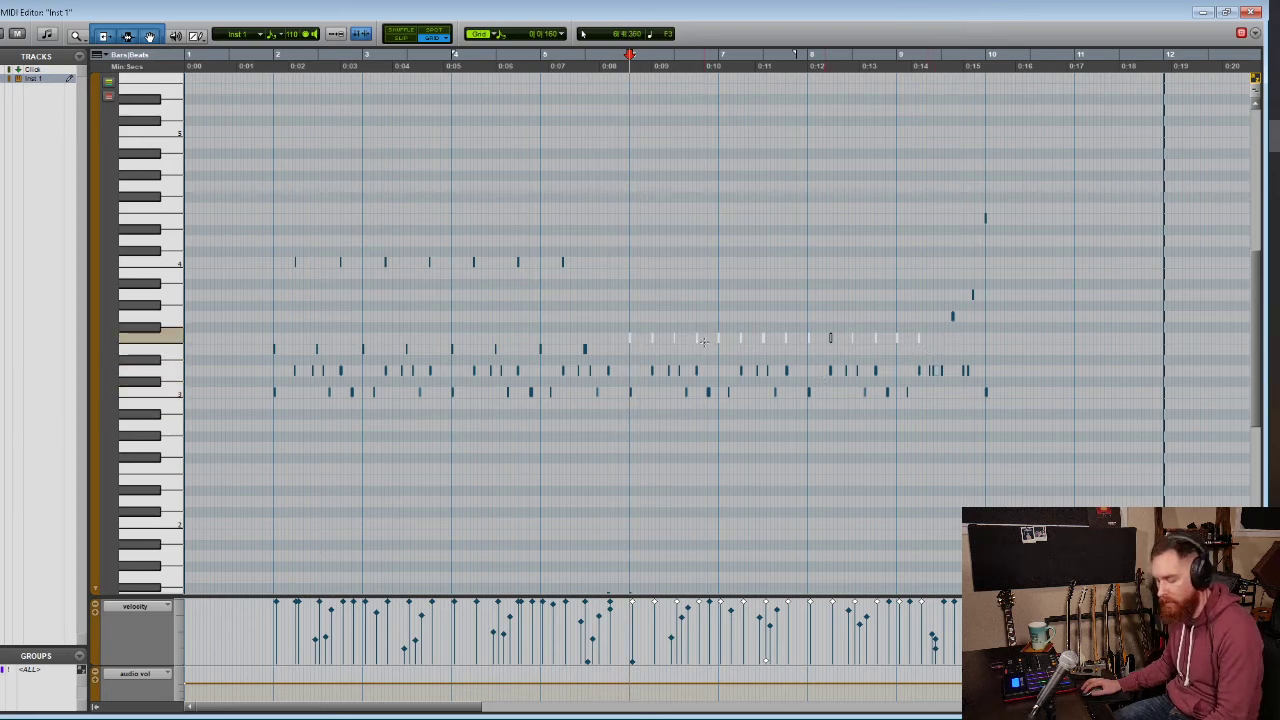
pyautogui.press('Delete')
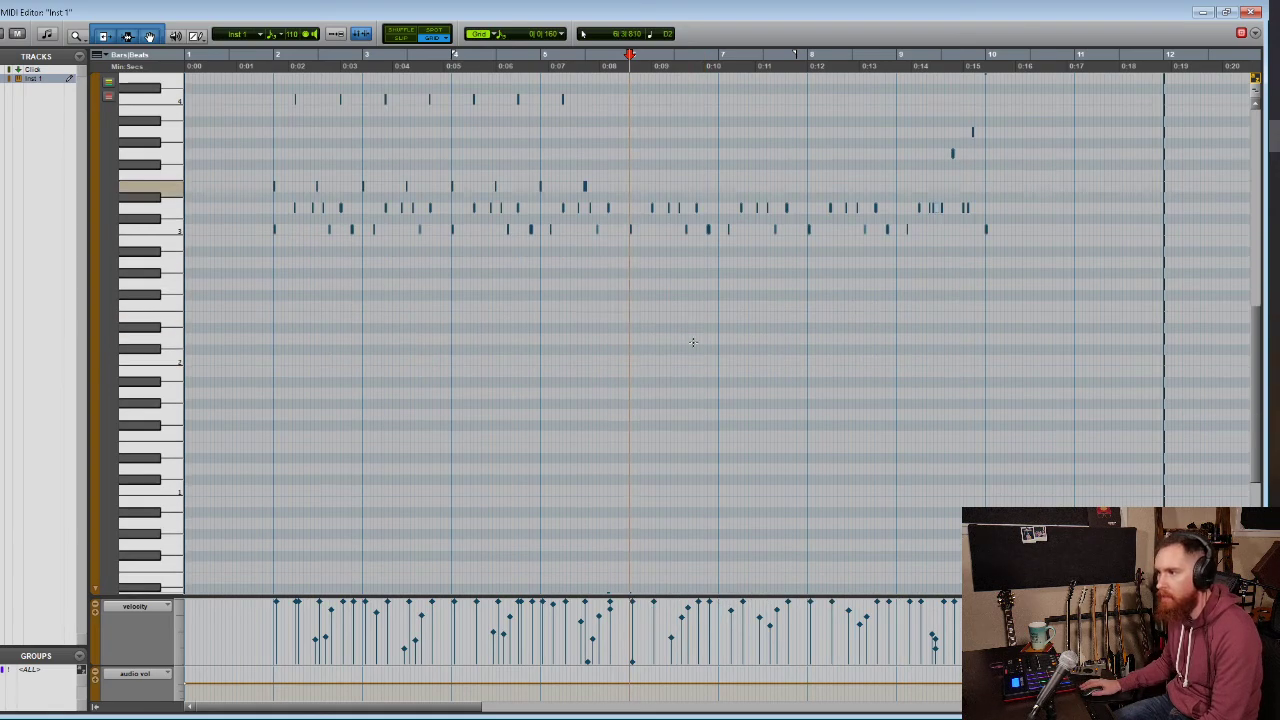
# Raise the velocity of the faint C0 note at 6|1 and add C0 notes at 6|2 and 6|3
pyautogui.scroll(-3, 704, 342)
pyautogui.scroll(-3, 704, 342)
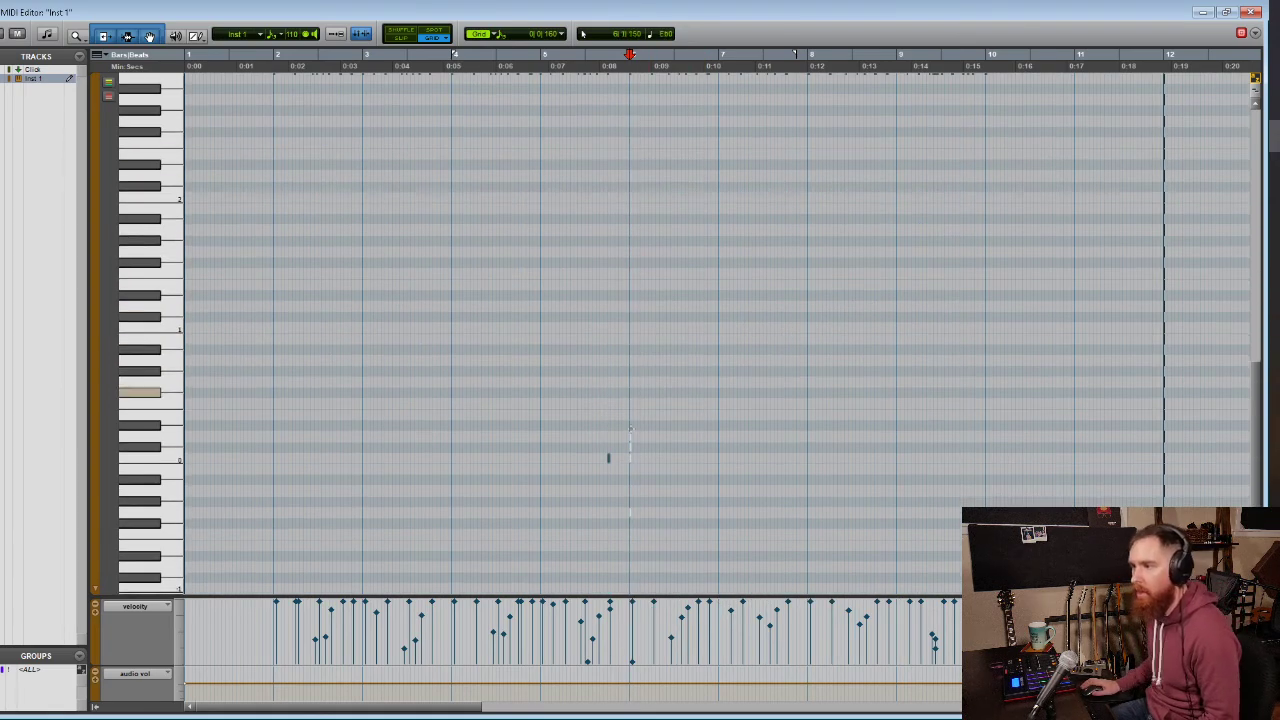
pyautogui.click(618, 434)
pyautogui.press('t')
pyautogui.press('t')
pyautogui.press('t')
pyautogui.hscroll(2, 678, 457)
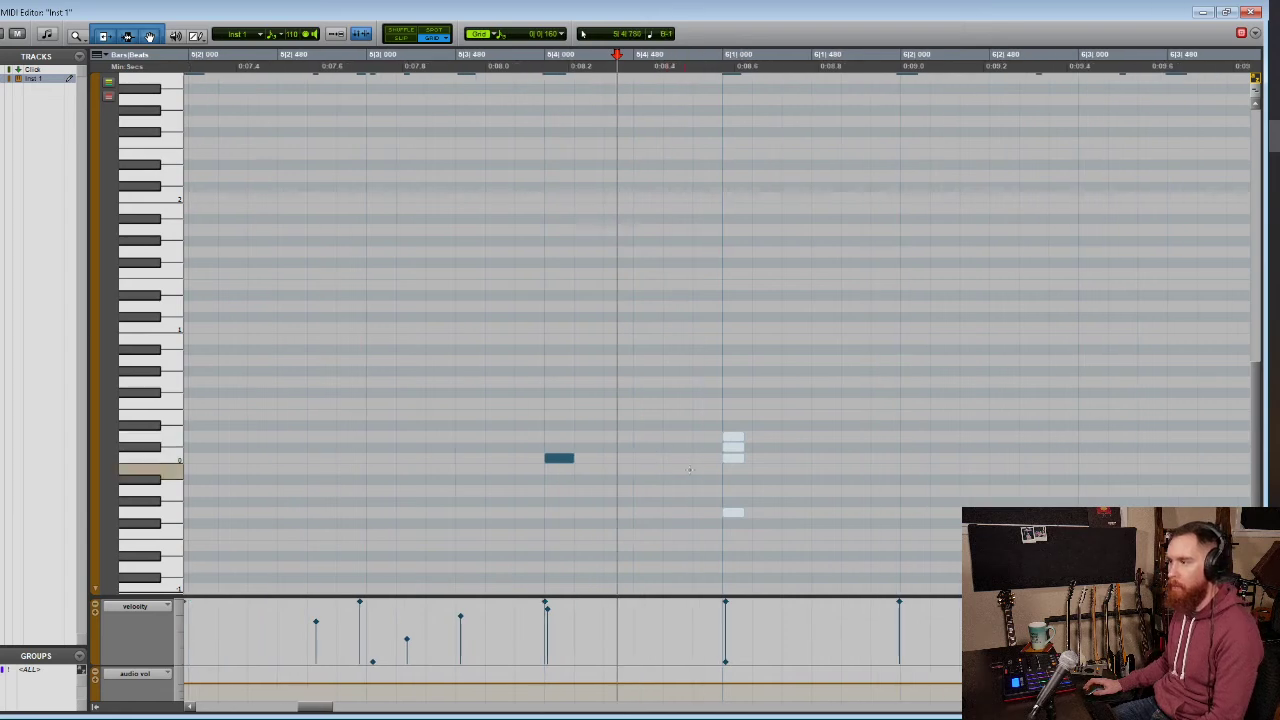
pyautogui.click(731, 457)
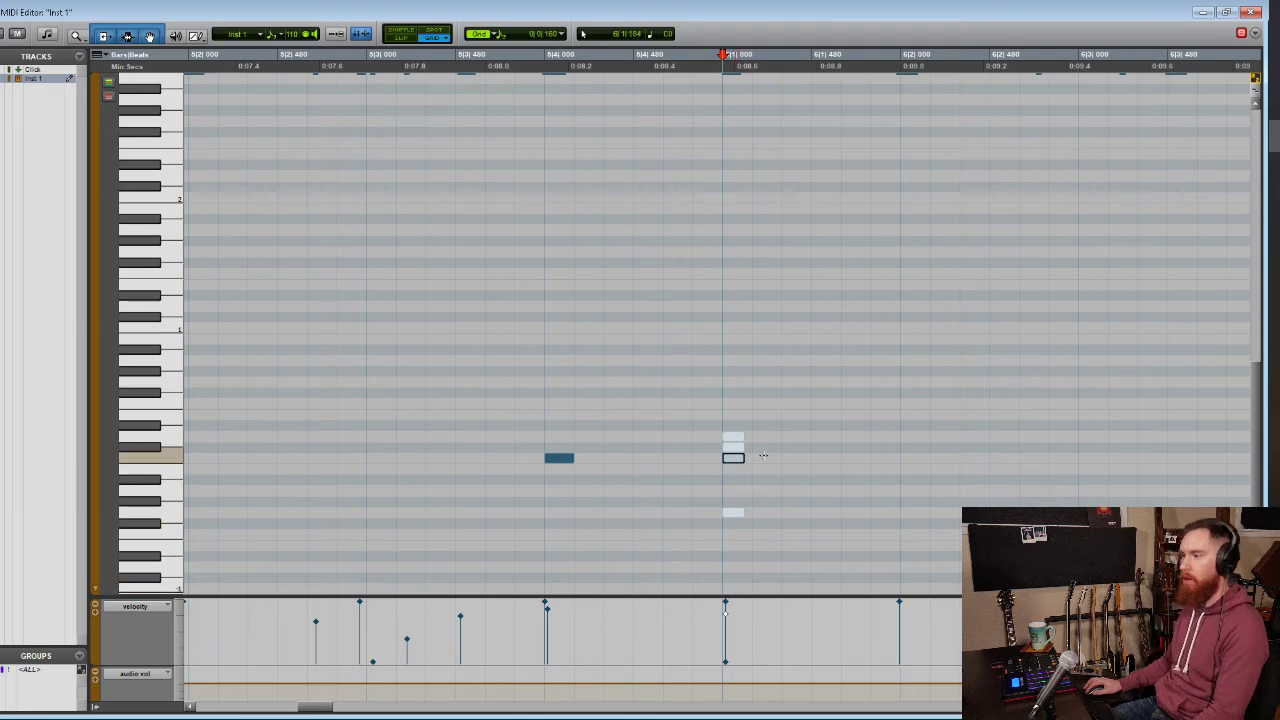
pyautogui.click(911, 458)
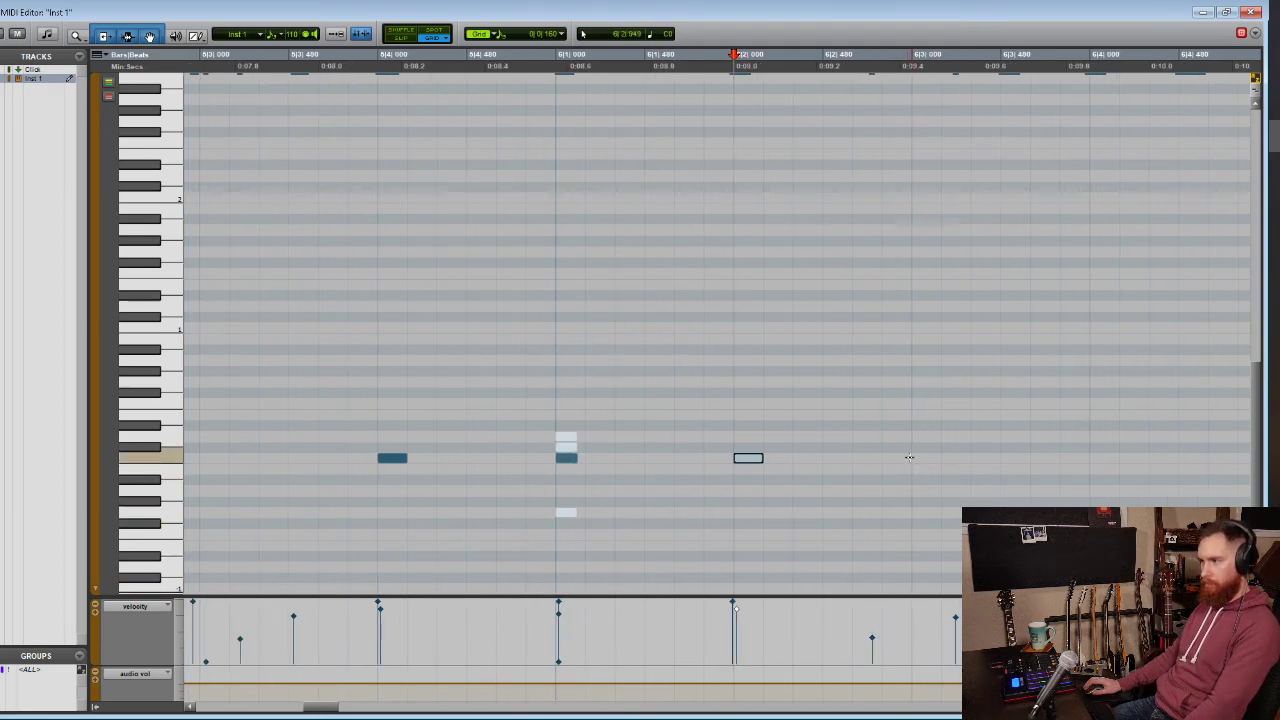
pyautogui.click(914, 459)
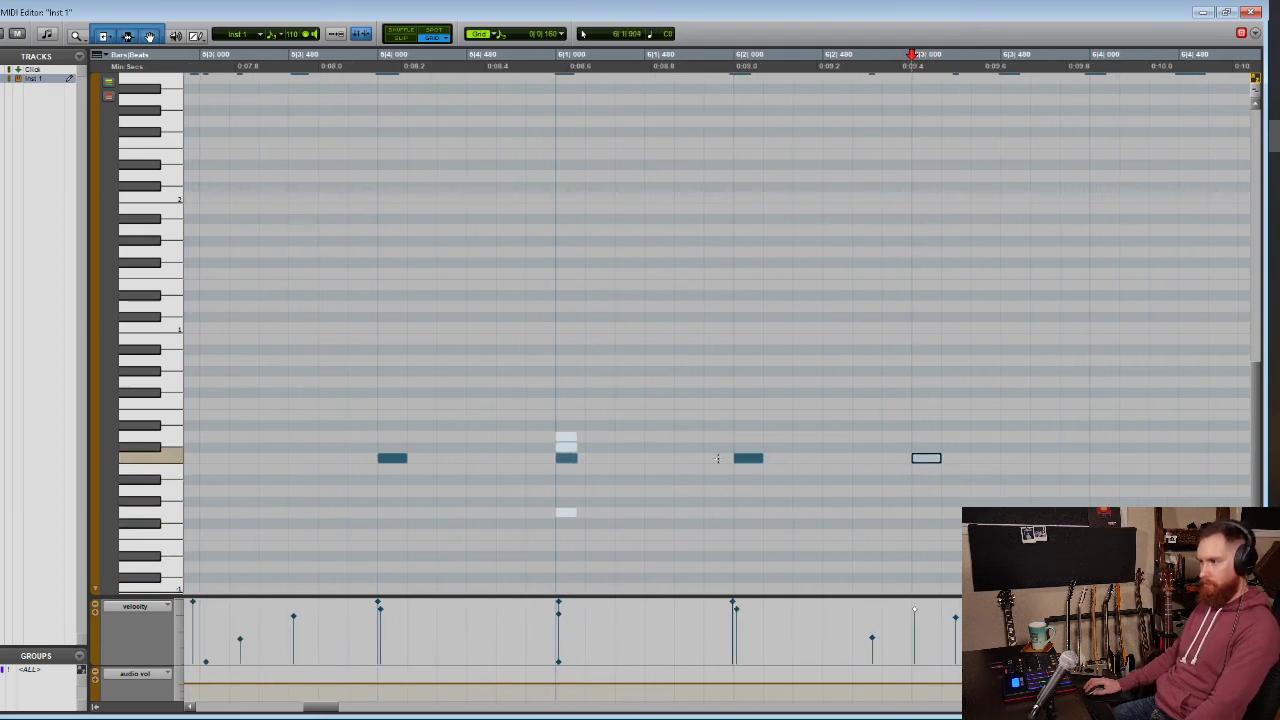
# Play back the passage from just before 6|1 and continue the C0 line with notes at 6|4, 7|1 and 7|2
pyautogui.scroll(-1, 717, 458)
pyautogui.press('space')
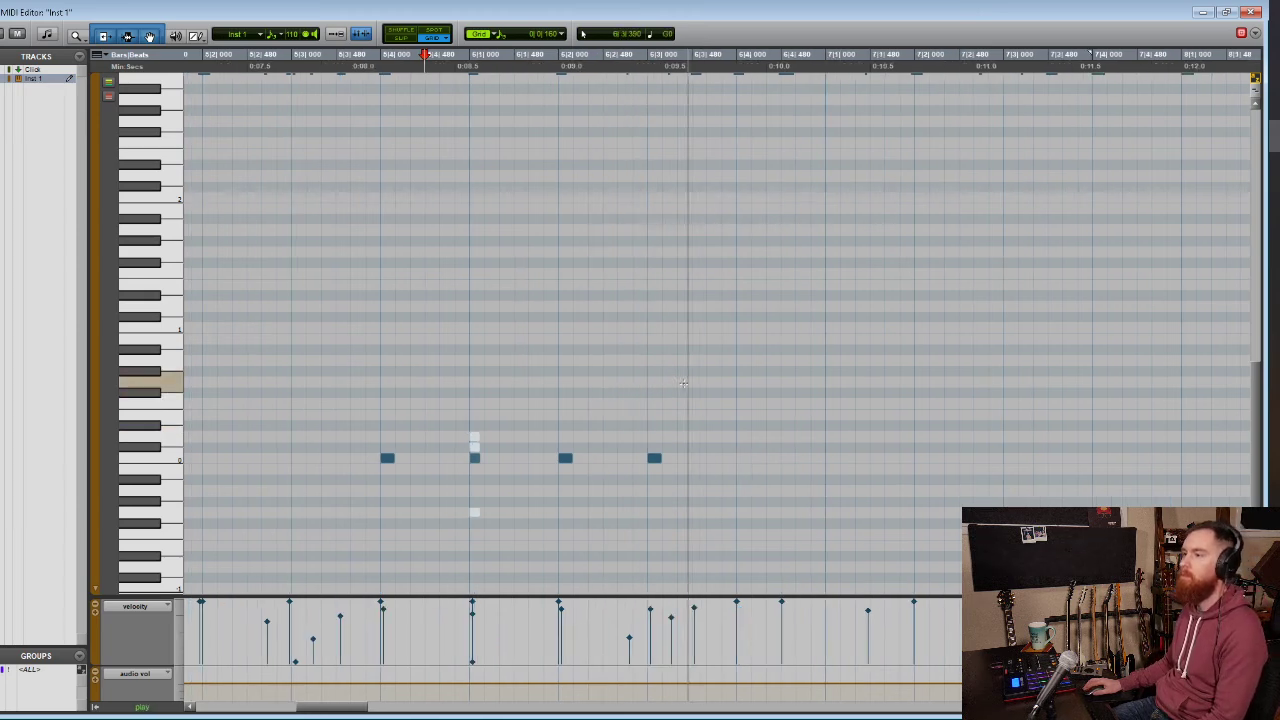
pyautogui.click(743, 458)
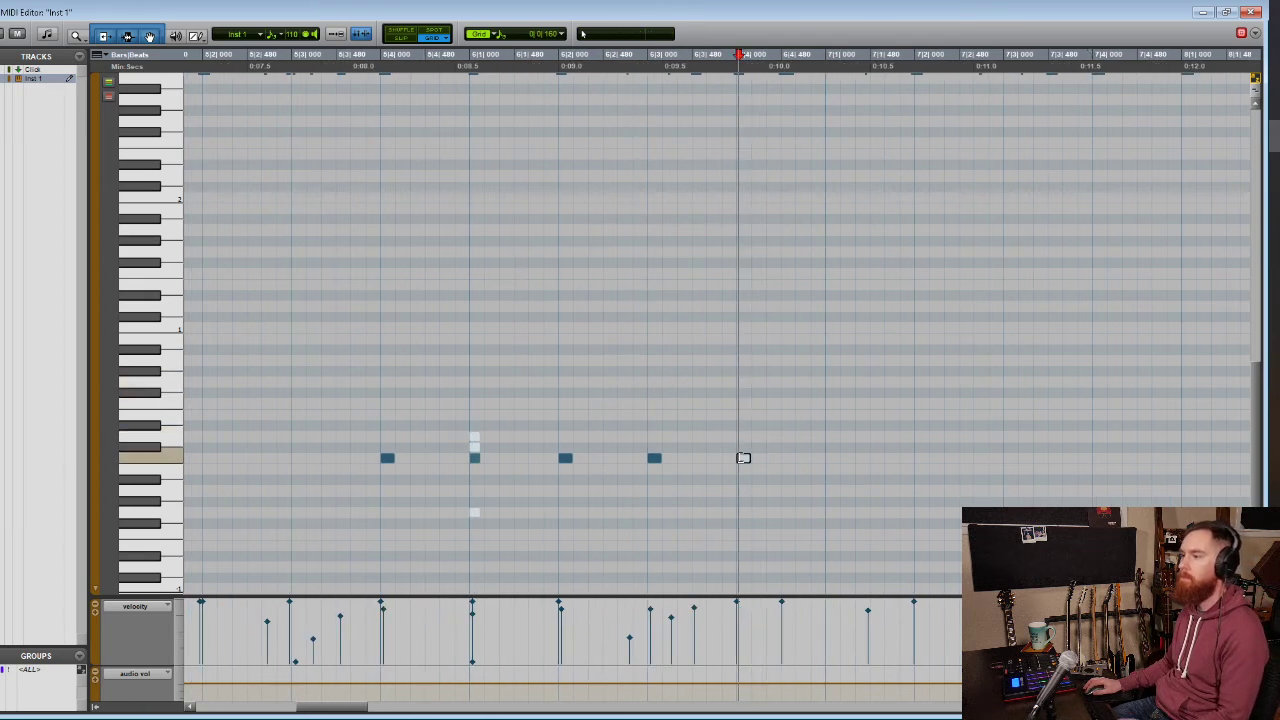
pyautogui.click(832, 458)
pyautogui.click(921, 458)
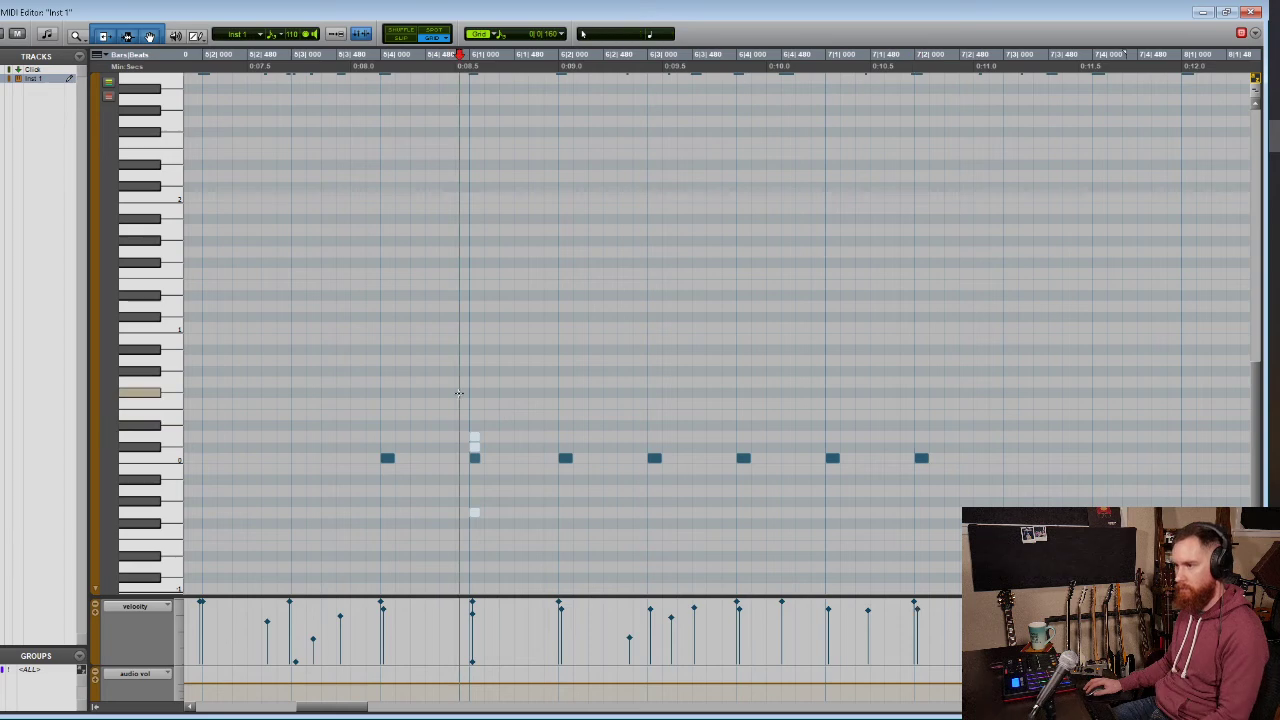
# Audition the low notes, then add a C0 note at 7|3 and a C#0 note at 7|4
pyautogui.press('space')
pyautogui.hscroll(2, 582, 384)
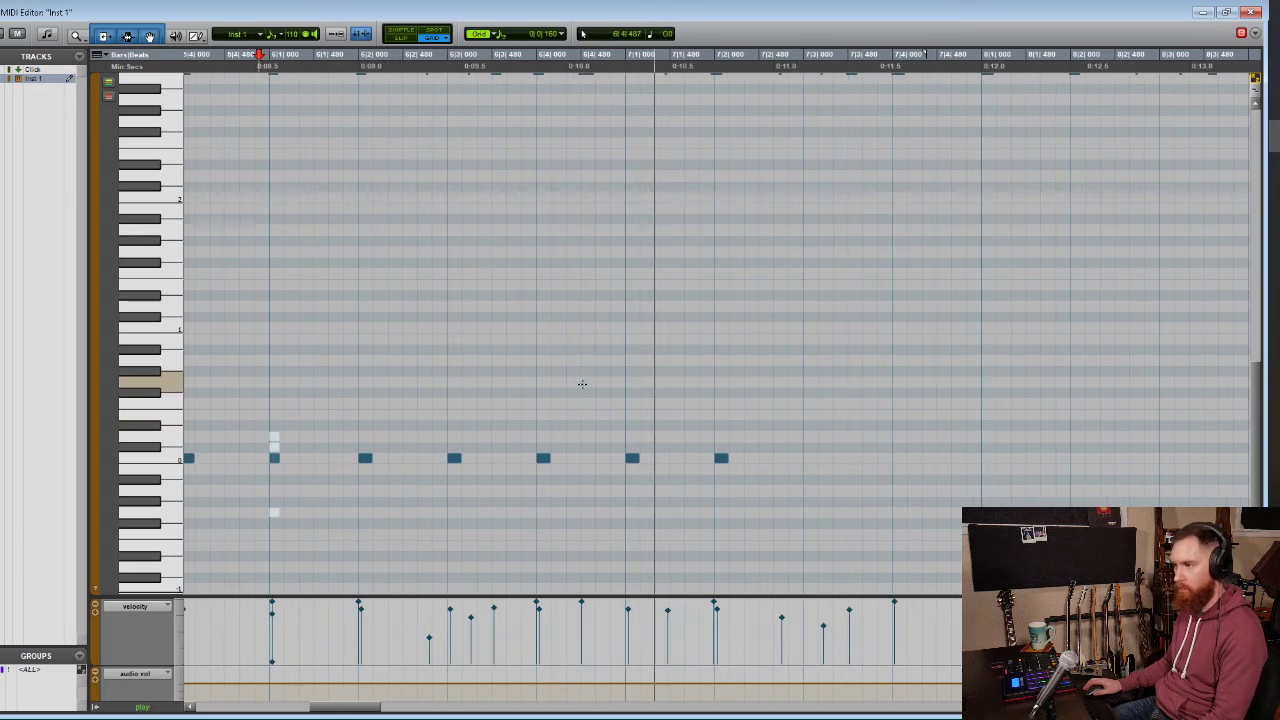
pyautogui.hscroll(2, 582, 384)
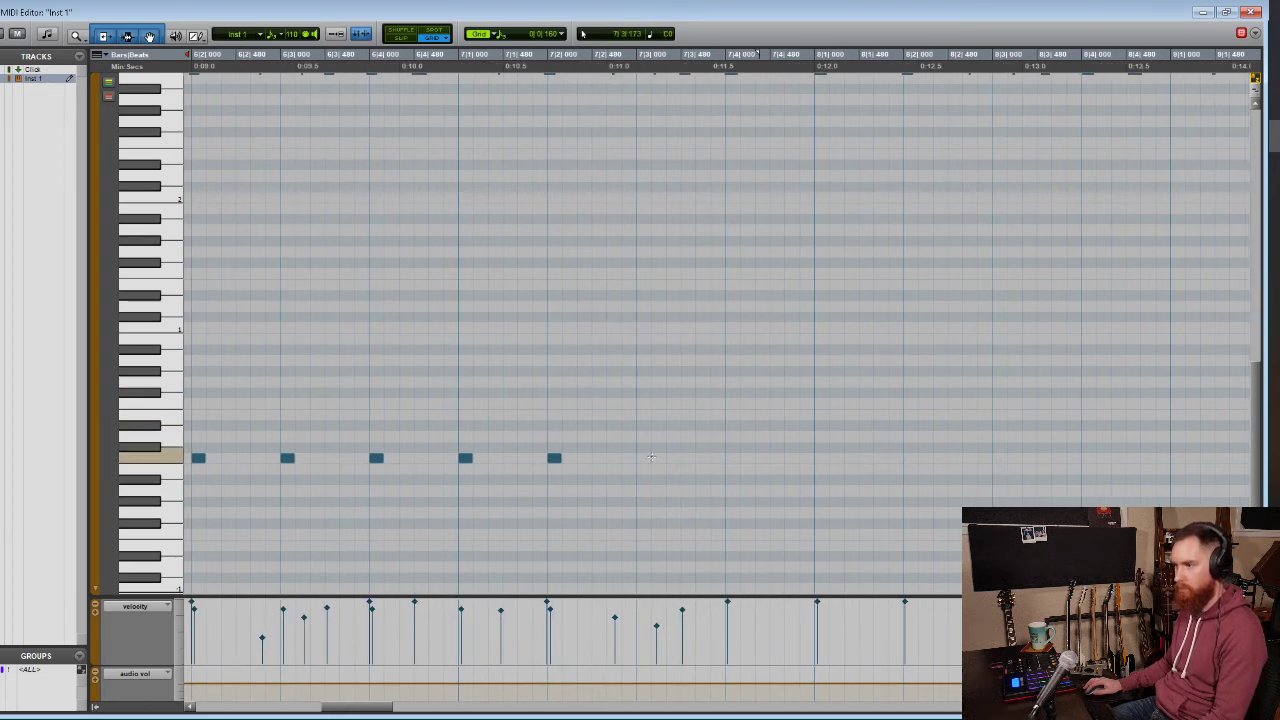
pyautogui.click(645, 458)
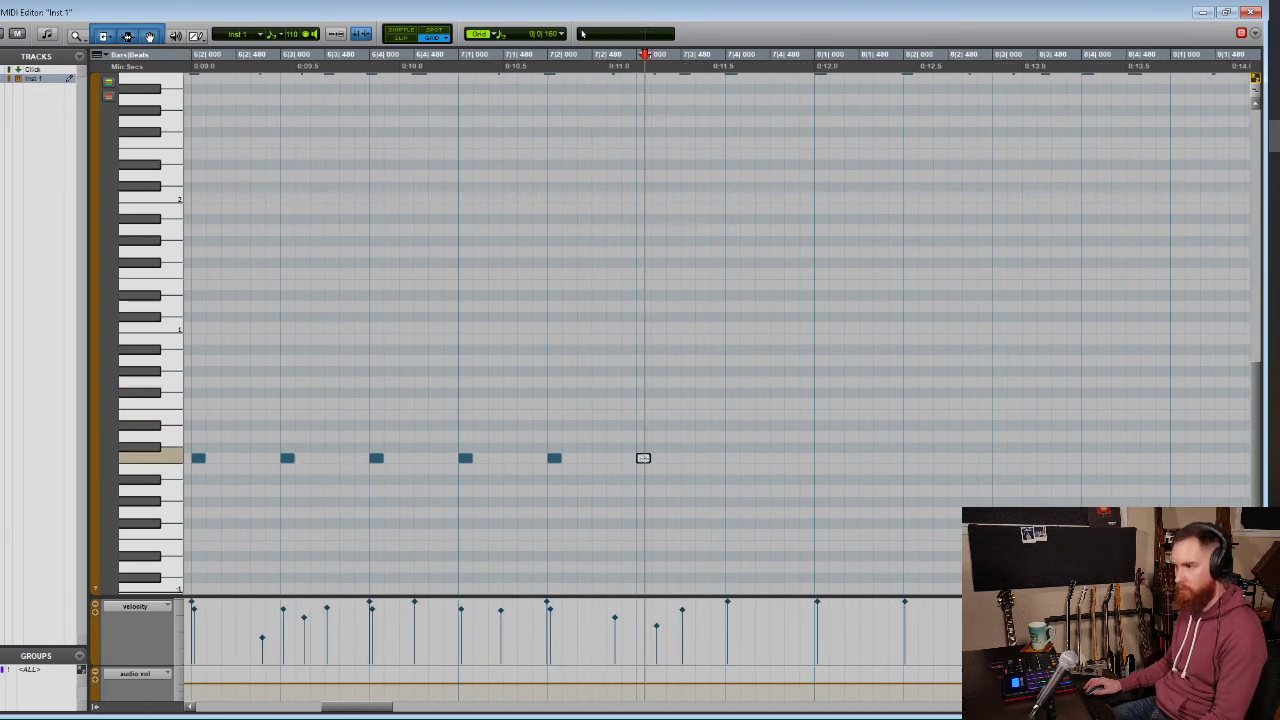
pyautogui.click(733, 448)
# Play back the low line from before 5|4 and add C#0 notes at 8|1, 8|2 and 8|3
pyautogui.hscroll(-5, 733, 448)
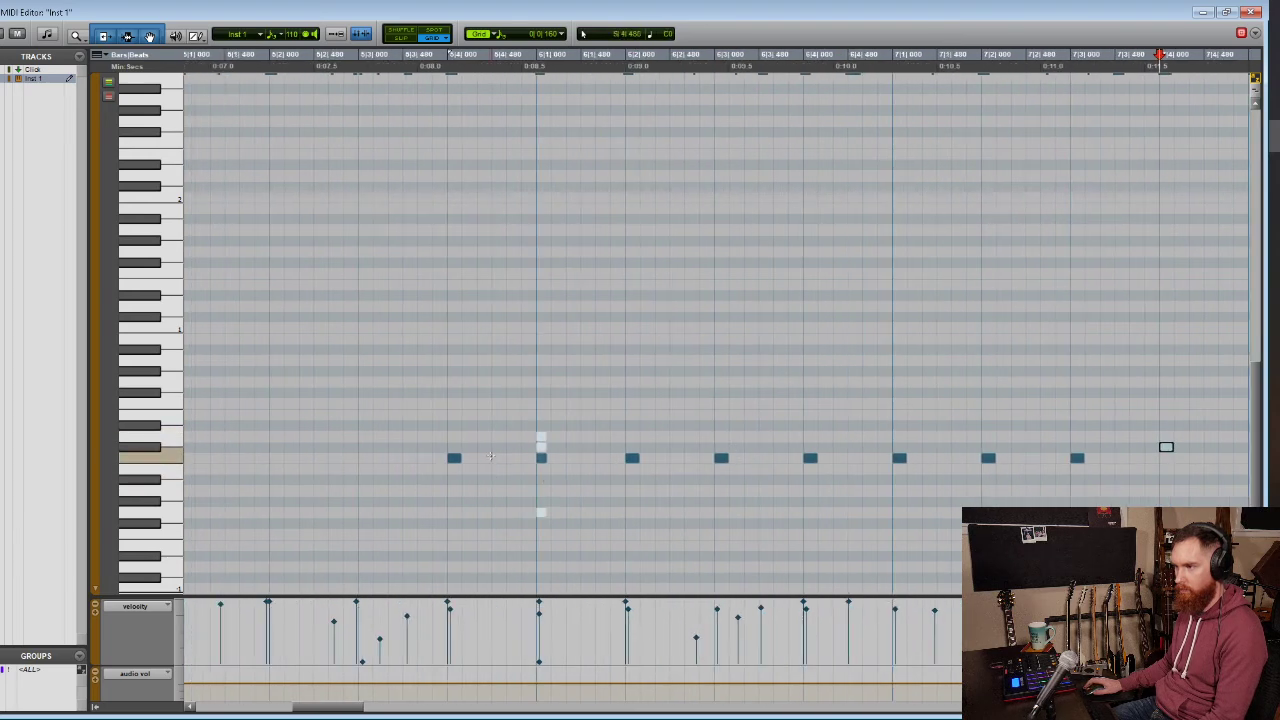
pyautogui.hscroll(2, 990, 470)
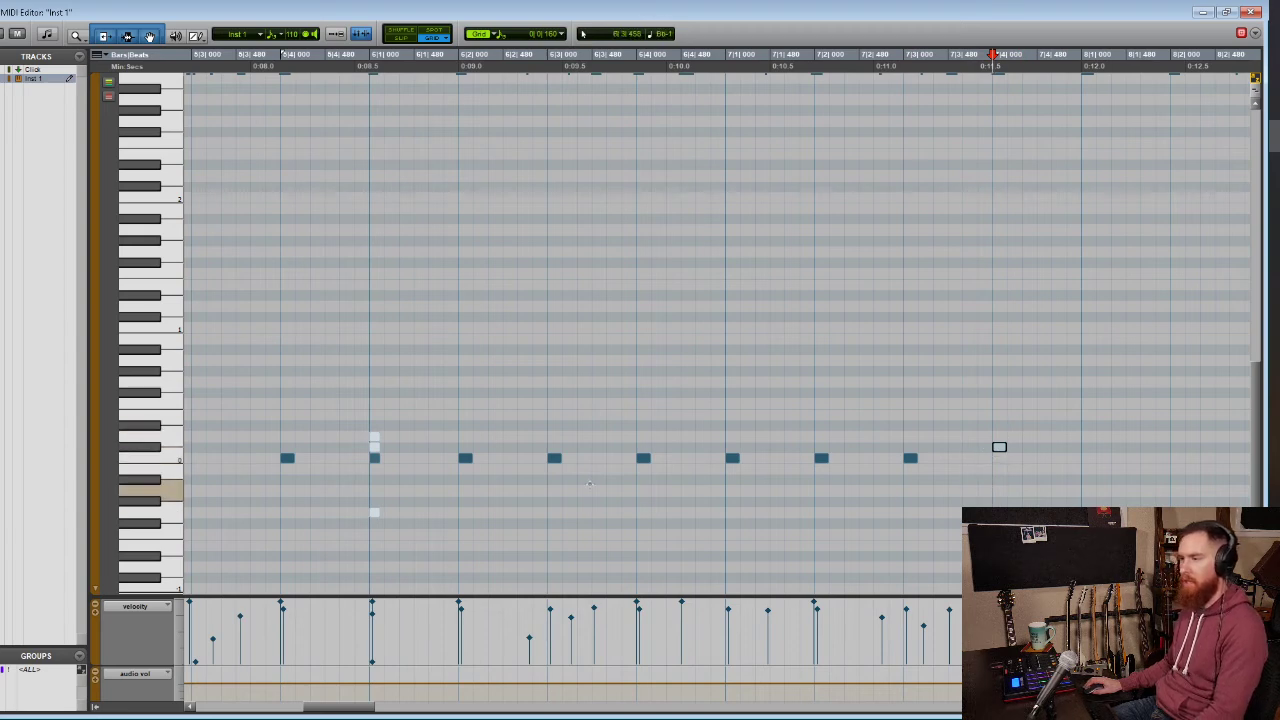
pyautogui.click(274, 428)
pyautogui.press('space')
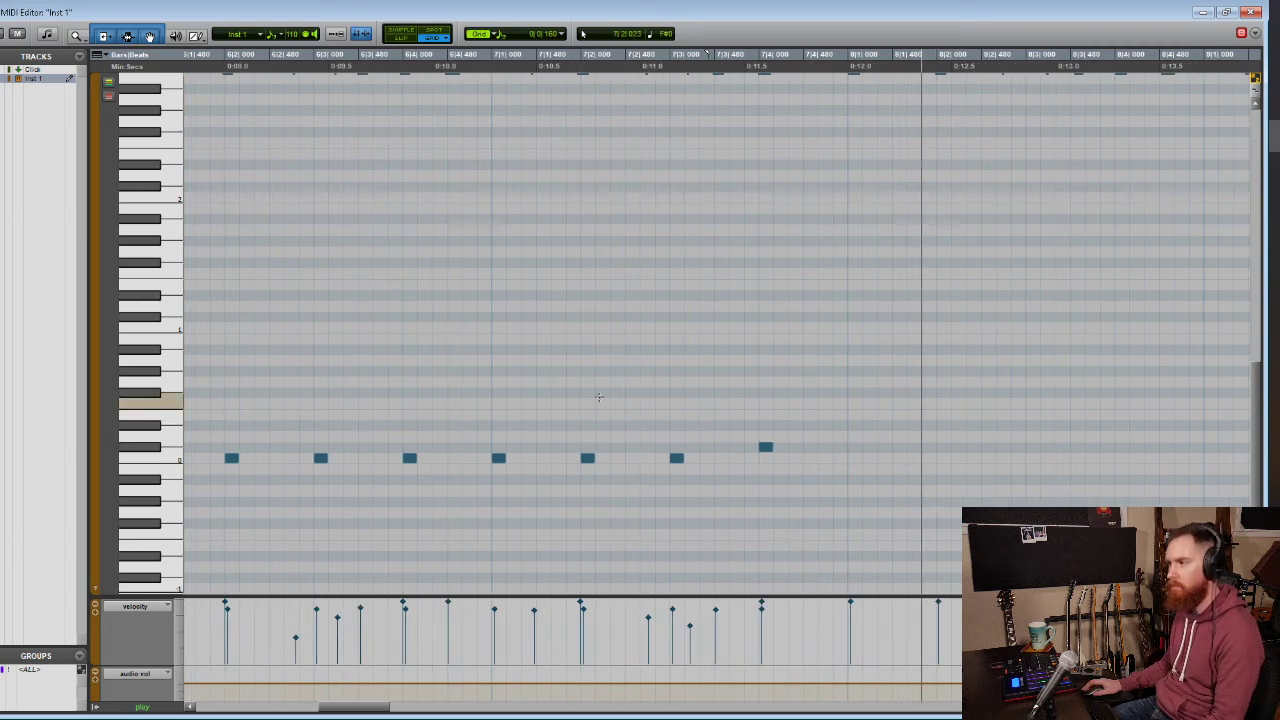
pyautogui.press('space')
pyautogui.click(853, 449)
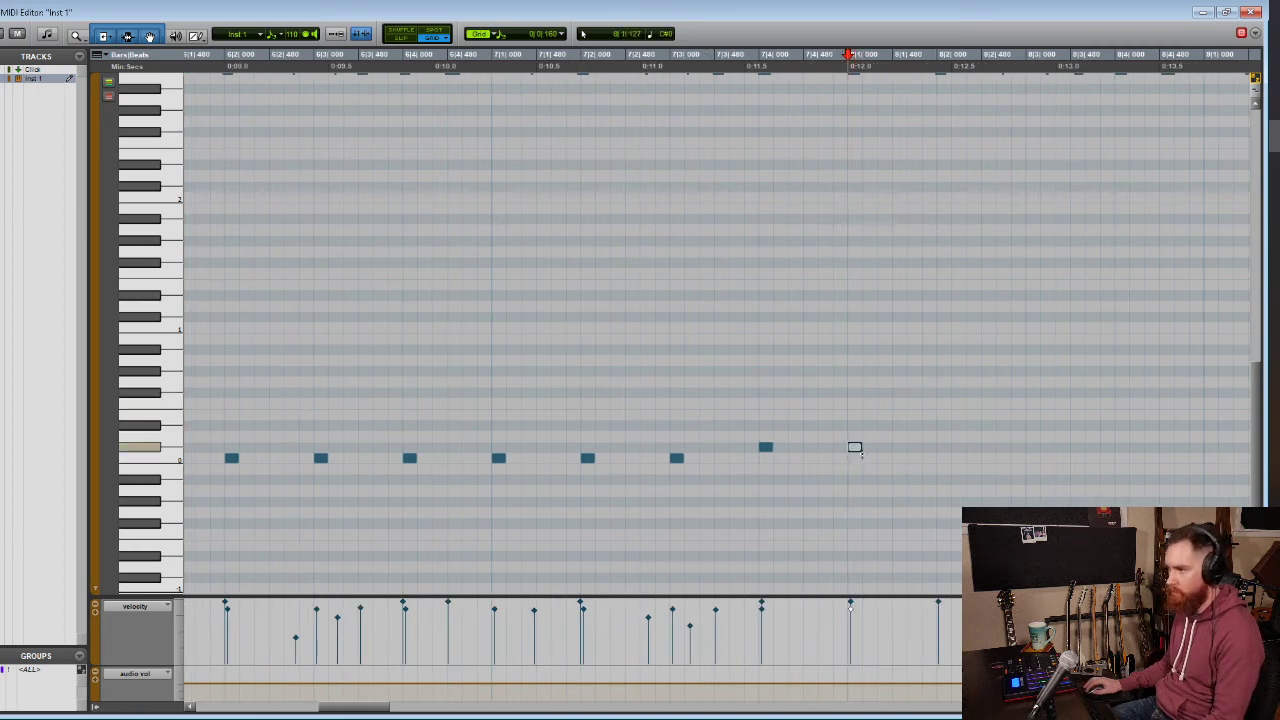
pyautogui.click(943, 448)
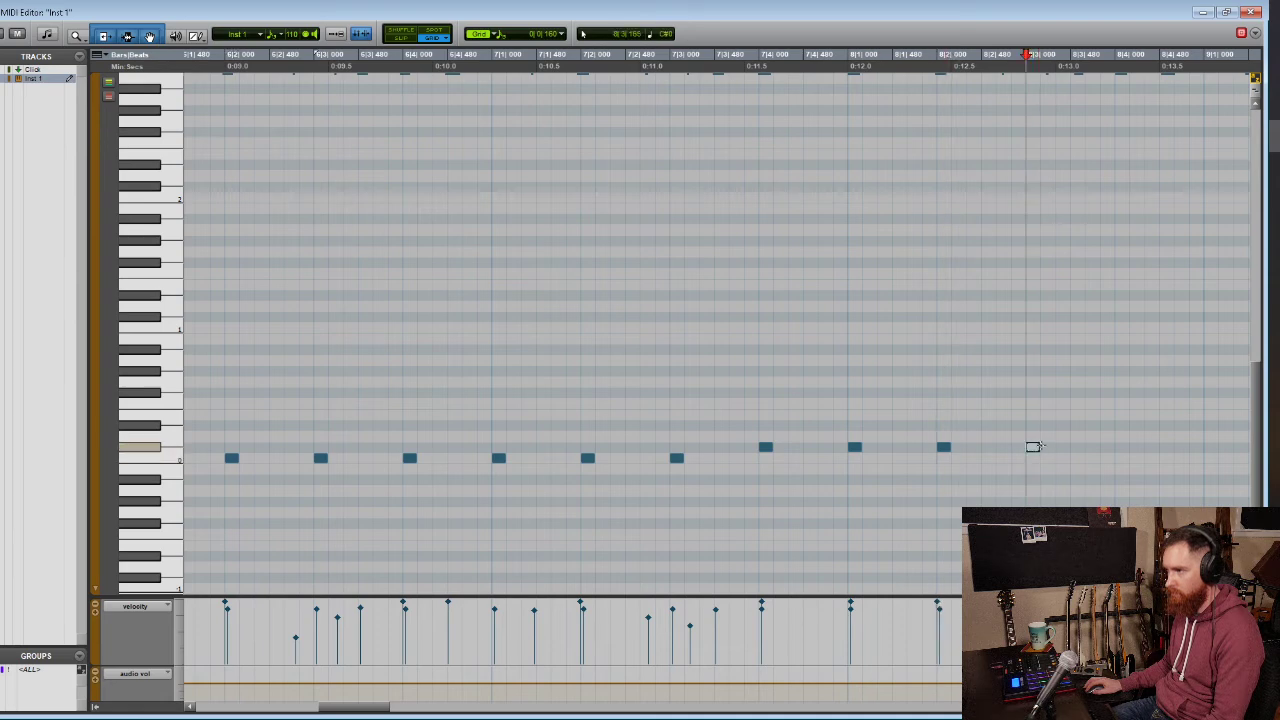
# Add a D0 note at 8|4 and audition the line from after 7|4
pyautogui.hscroll(2, 1041, 446)
pyautogui.doubleClick(955, 449)
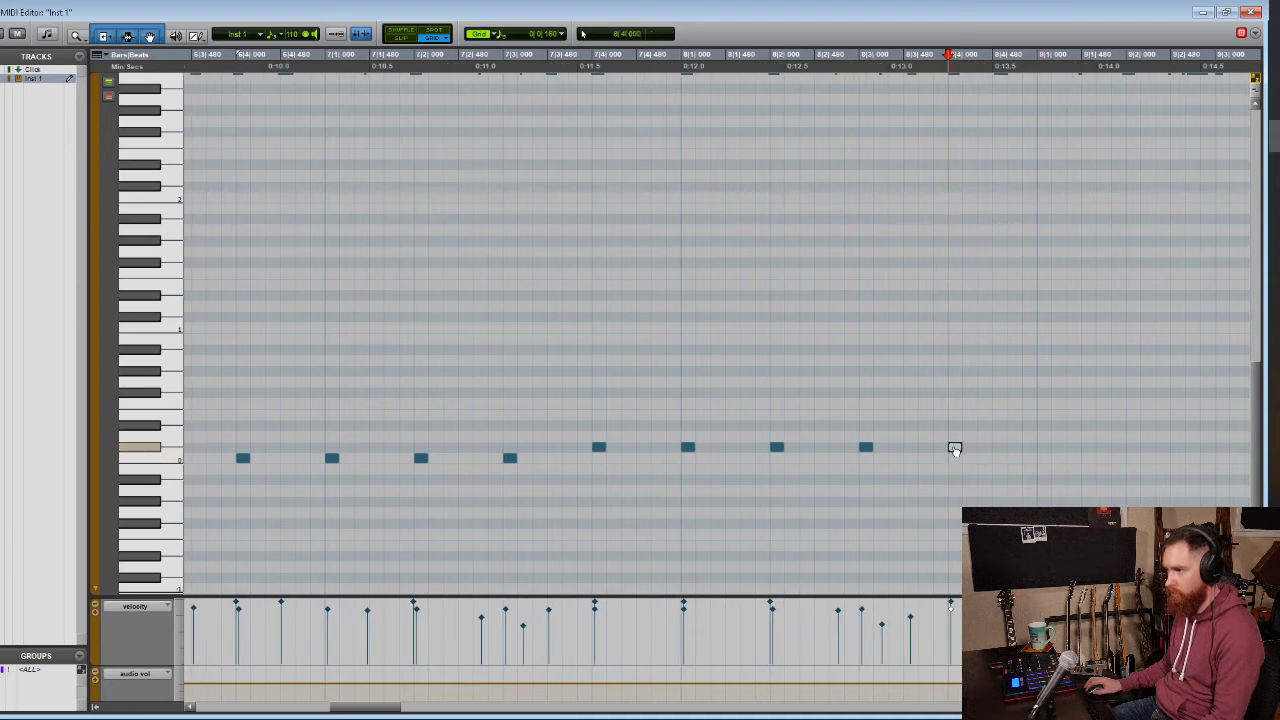
pyautogui.moveTo(954, 450); pyautogui.dragTo(954, 439)
pyautogui.click(638, 400)
pyautogui.press('space')
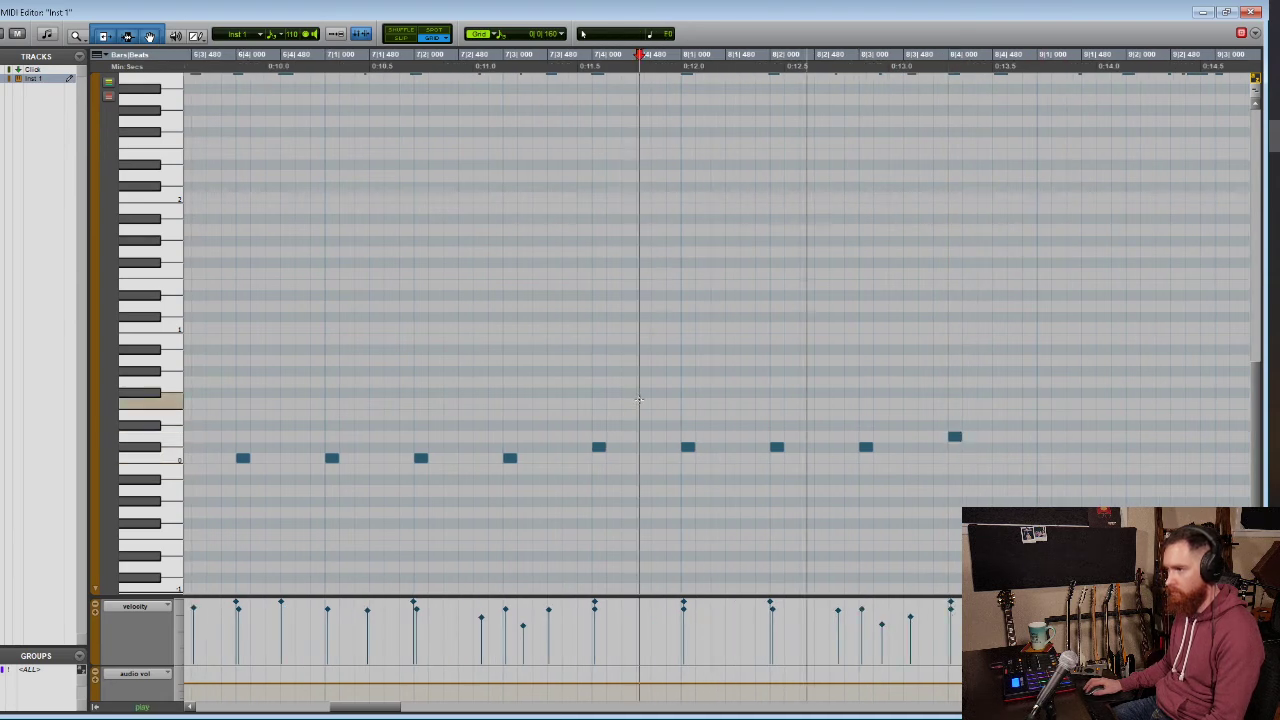
pyautogui.press('space')
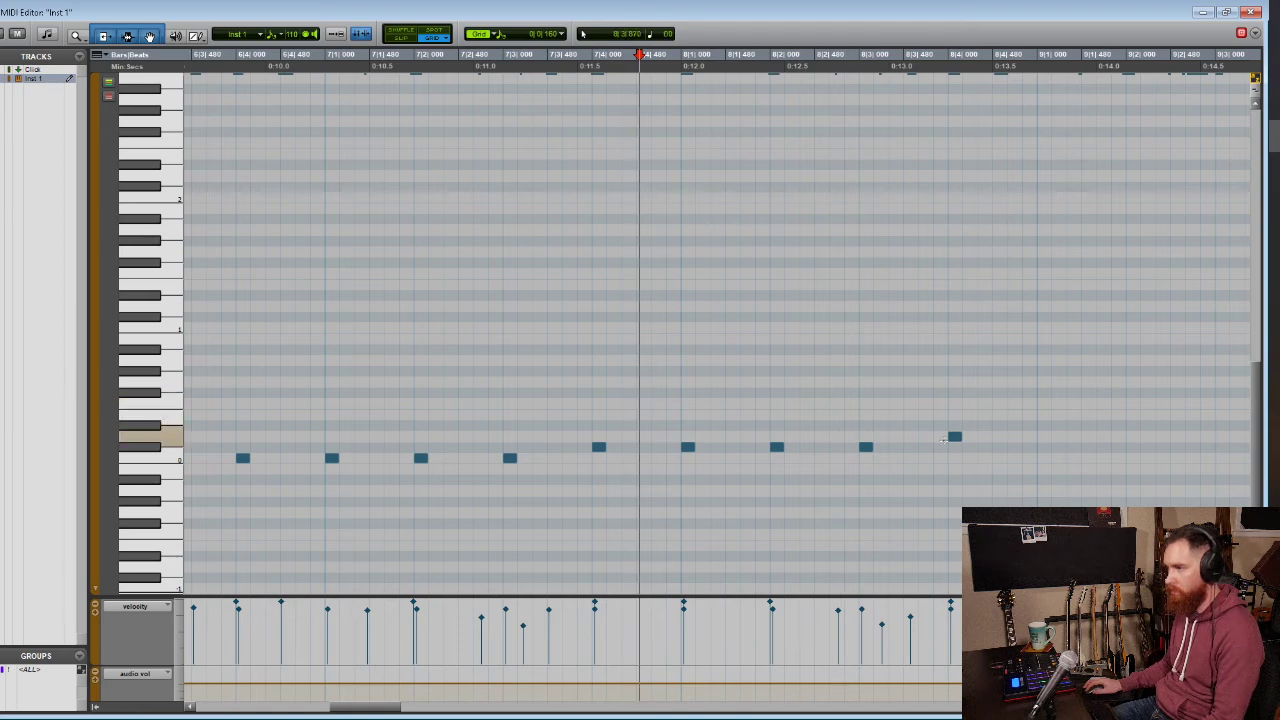
# Add a D0 note at 9|1 and play back the line from just before 7|4 into bar 9
pyautogui.hscroll(2, 1006, 436)
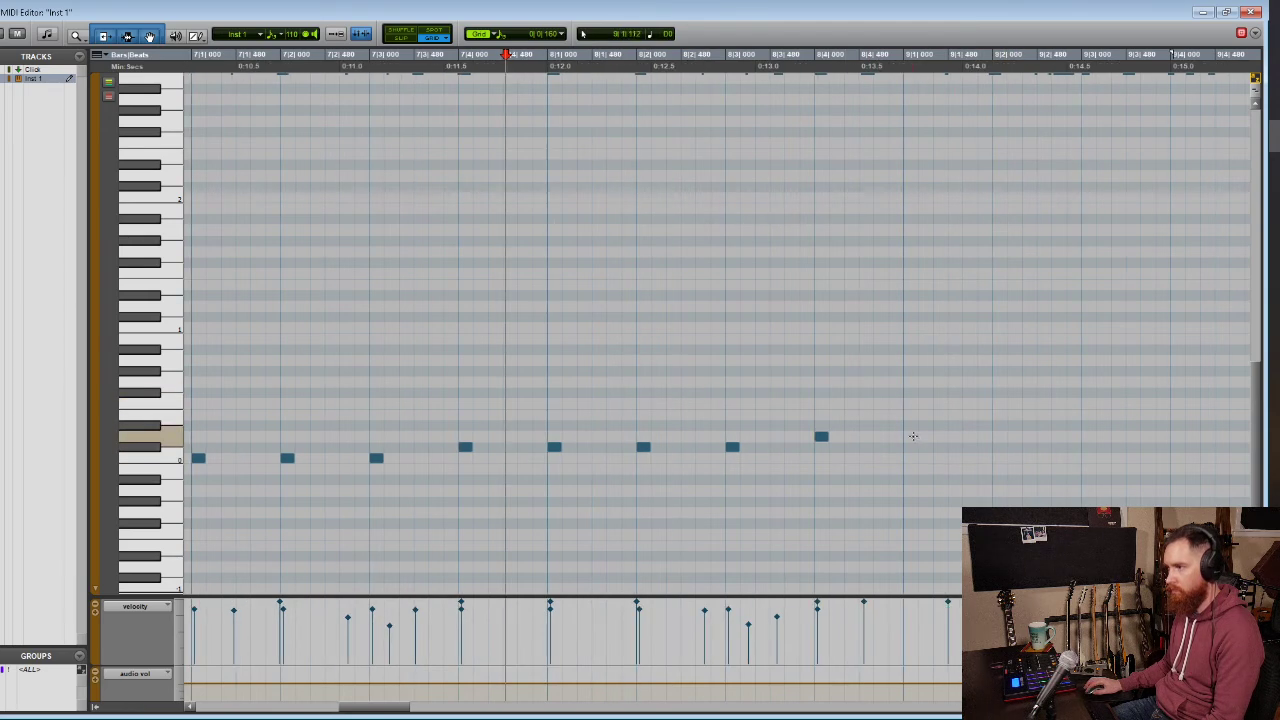
pyautogui.click(910, 437)
pyautogui.click(436, 394)
pyautogui.press('space')
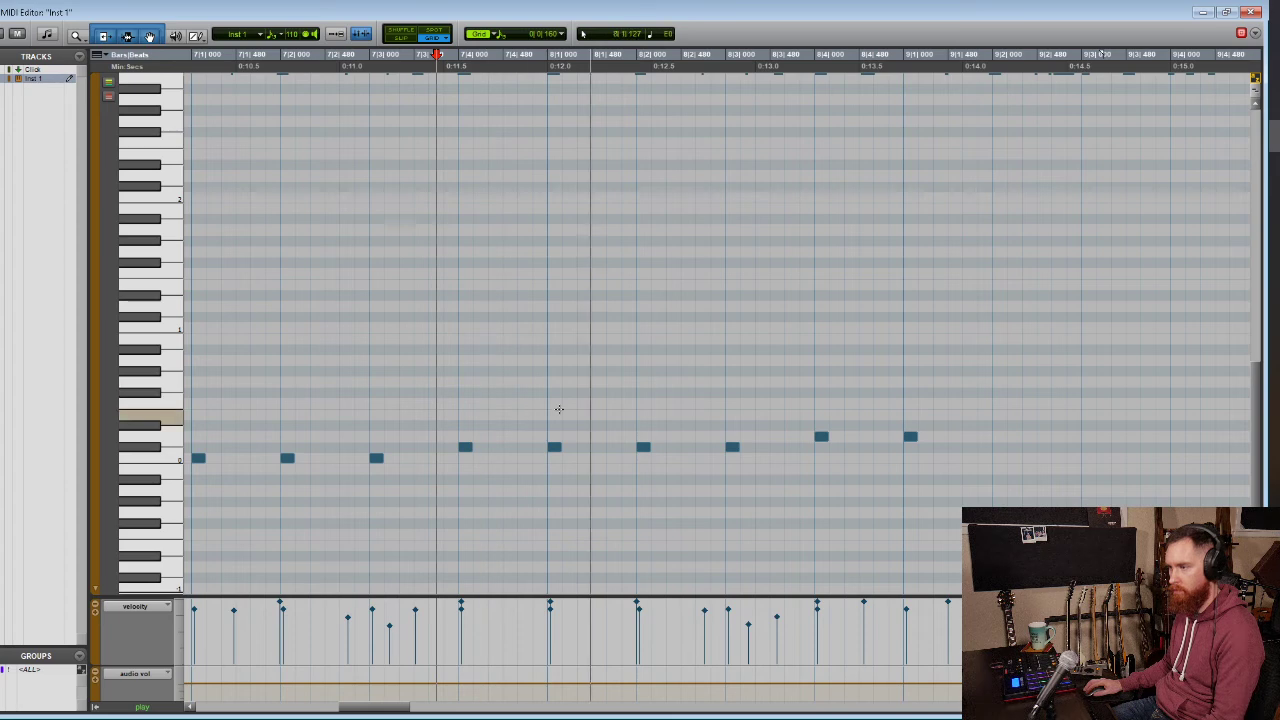
pyautogui.hscroll(3, 560, 405)
pyautogui.hscroll(1, 563, 402)
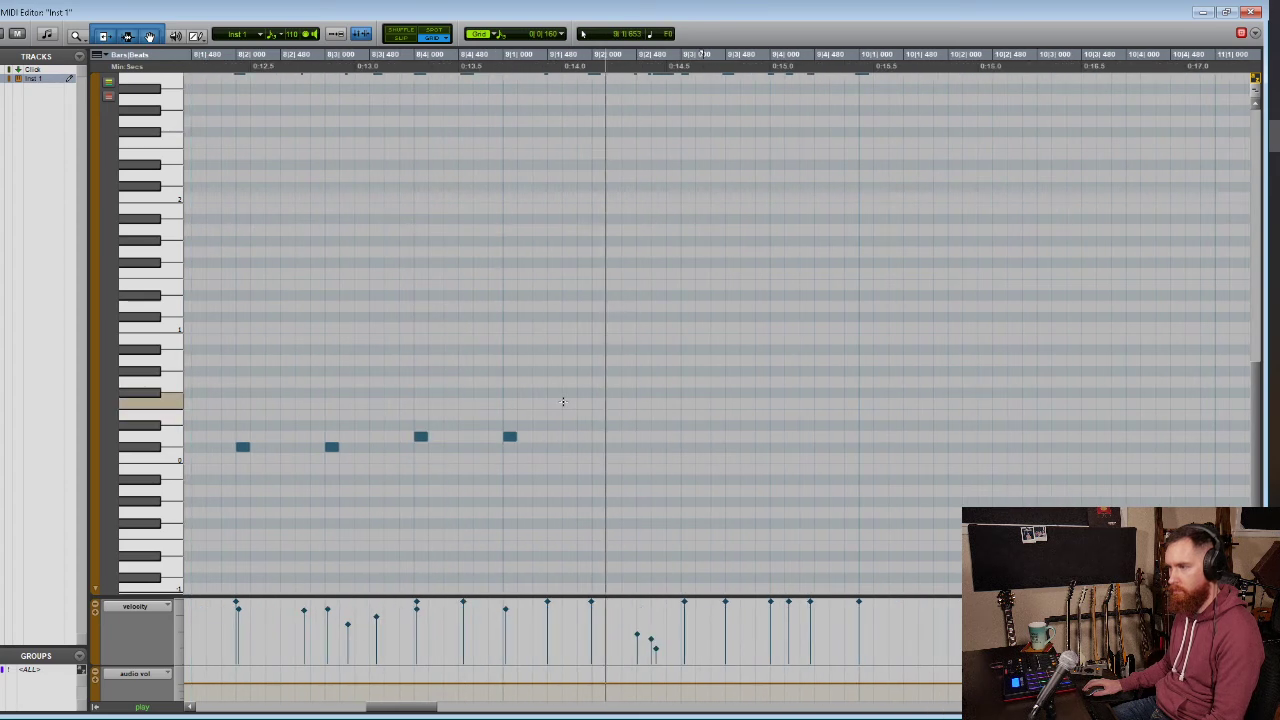
# Add an A-1 note at 9|3 and a G#-1 note at 9|2
pyautogui.click(688, 469)
pyautogui.moveTo(688, 469); pyautogui.dragTo(688, 491)
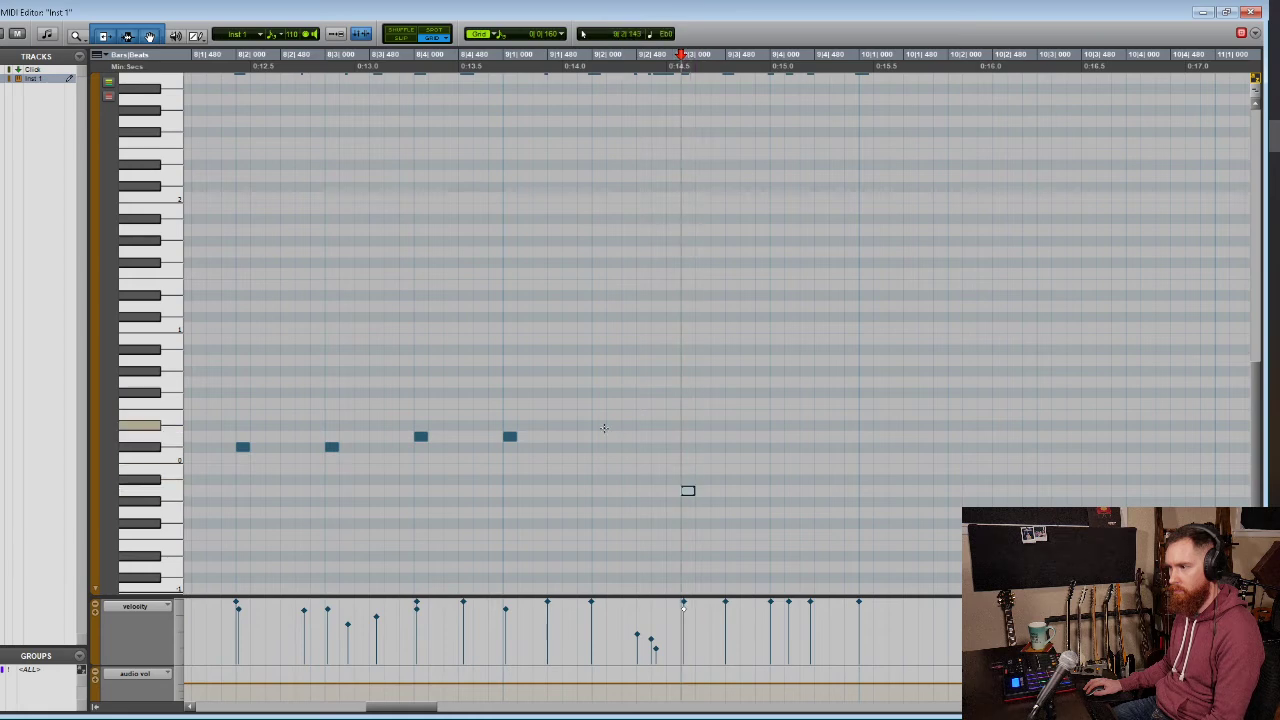
pyautogui.click(600, 426)
pyautogui.moveTo(598, 425); pyautogui.dragTo(598, 501)
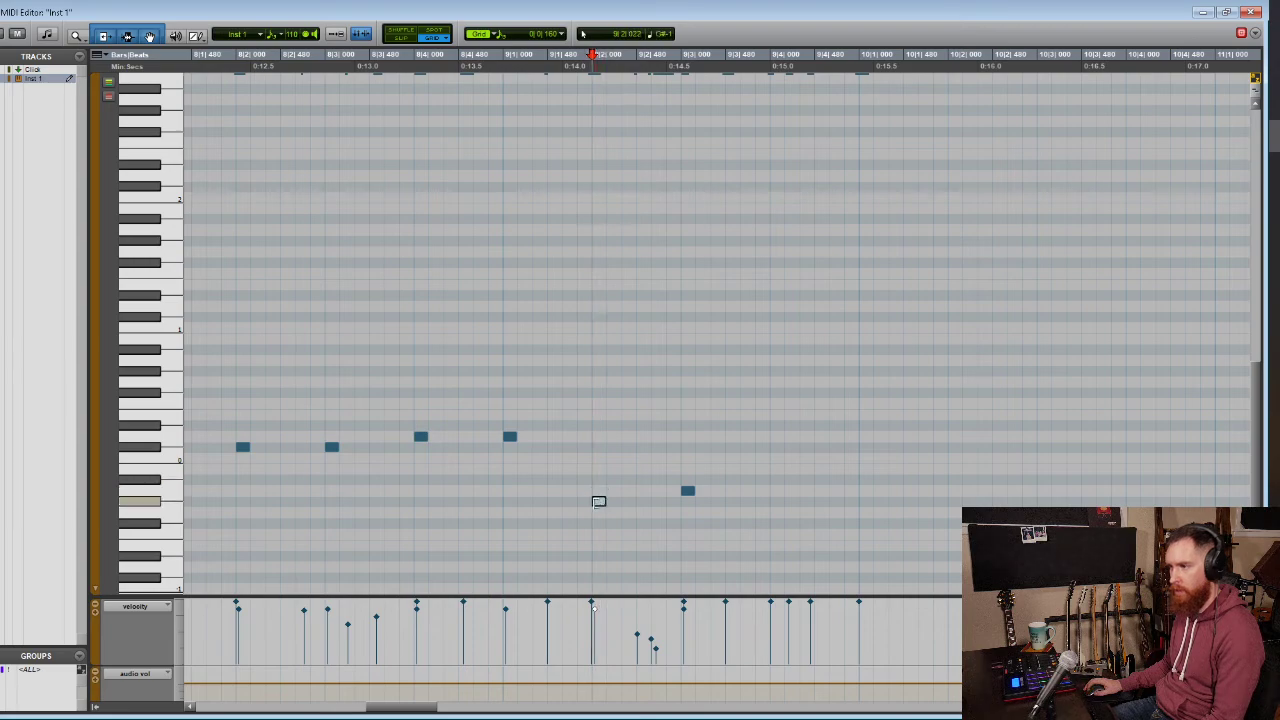
# Delete the faint C#0, D0 and G-1 notes stacked at 6|1, keeping the C0 note there
pyautogui.hscroll(-10, 643, 498)
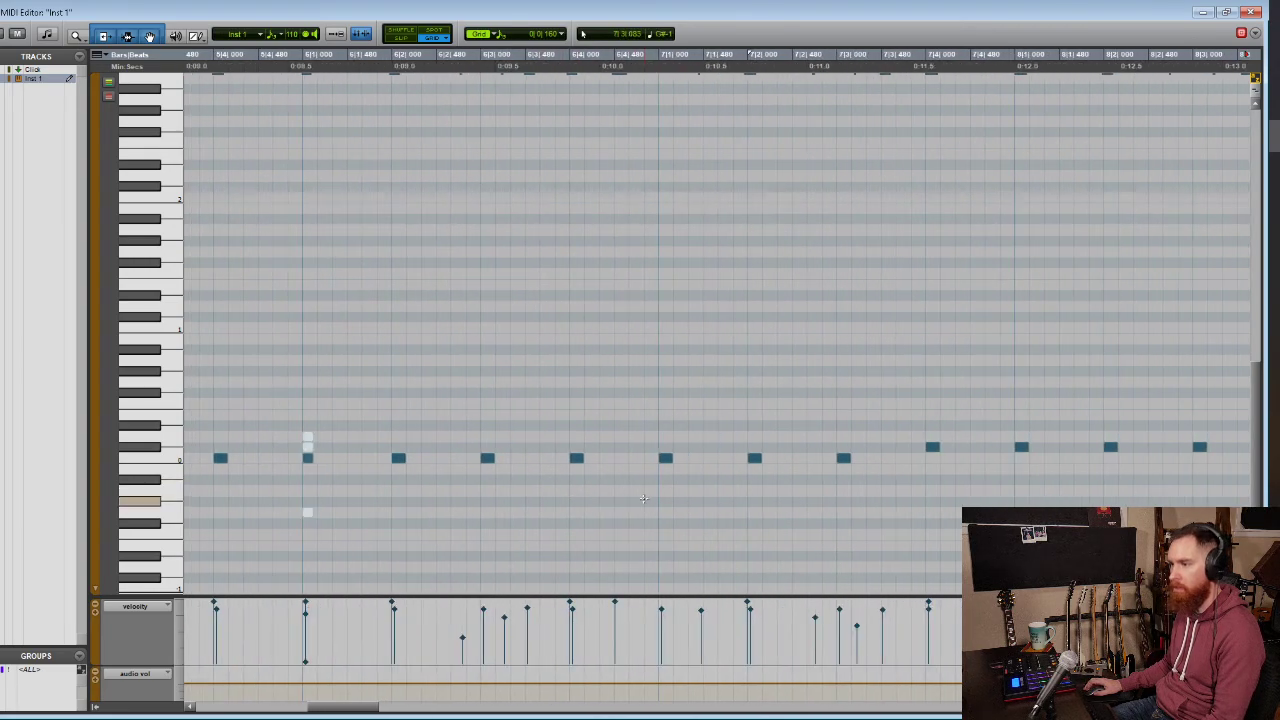
pyautogui.hscroll(-7, 643, 498)
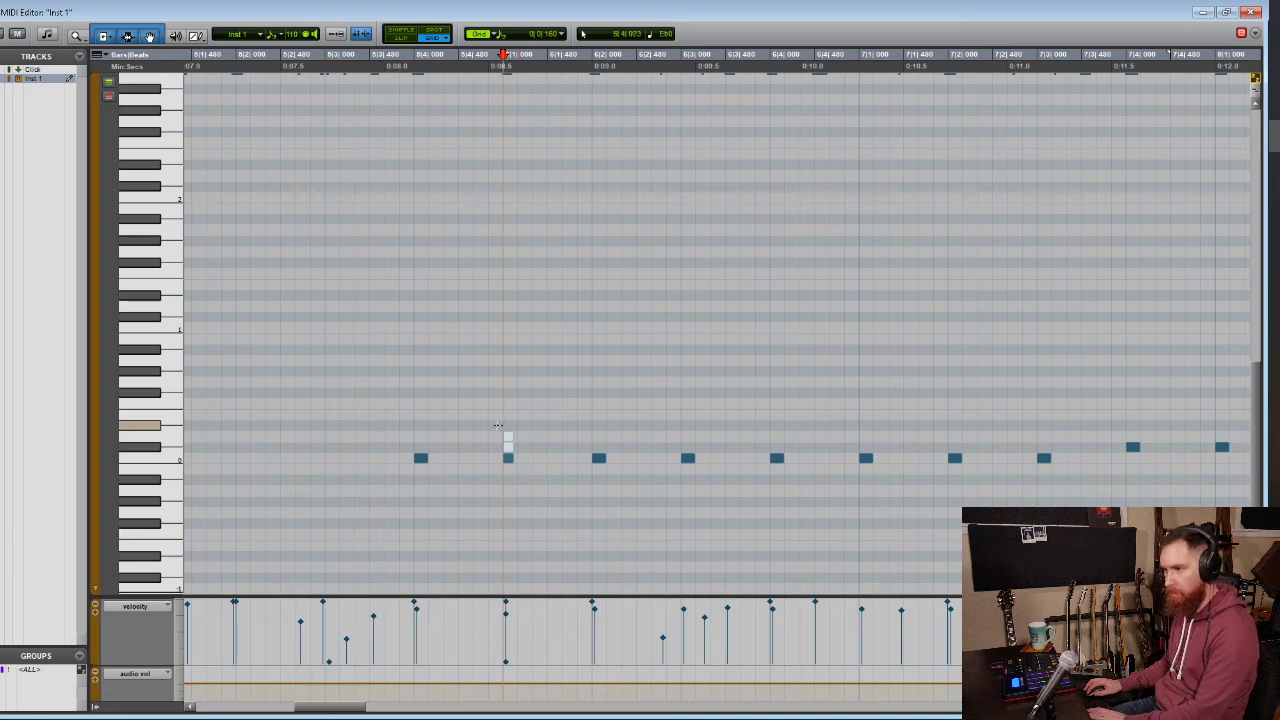
pyautogui.moveTo(484, 412); pyautogui.dragTo(530, 461)
pyautogui.press('Delete')
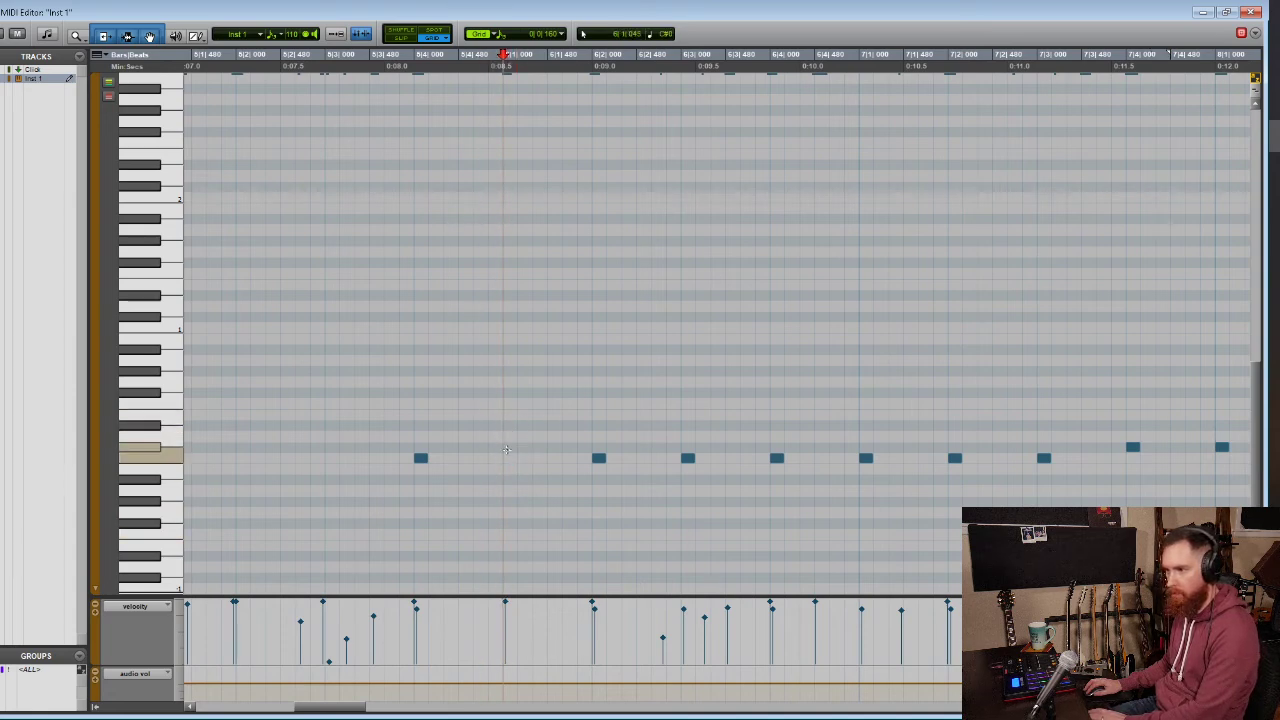
pyautogui.hotkey('ctrl', 'z')
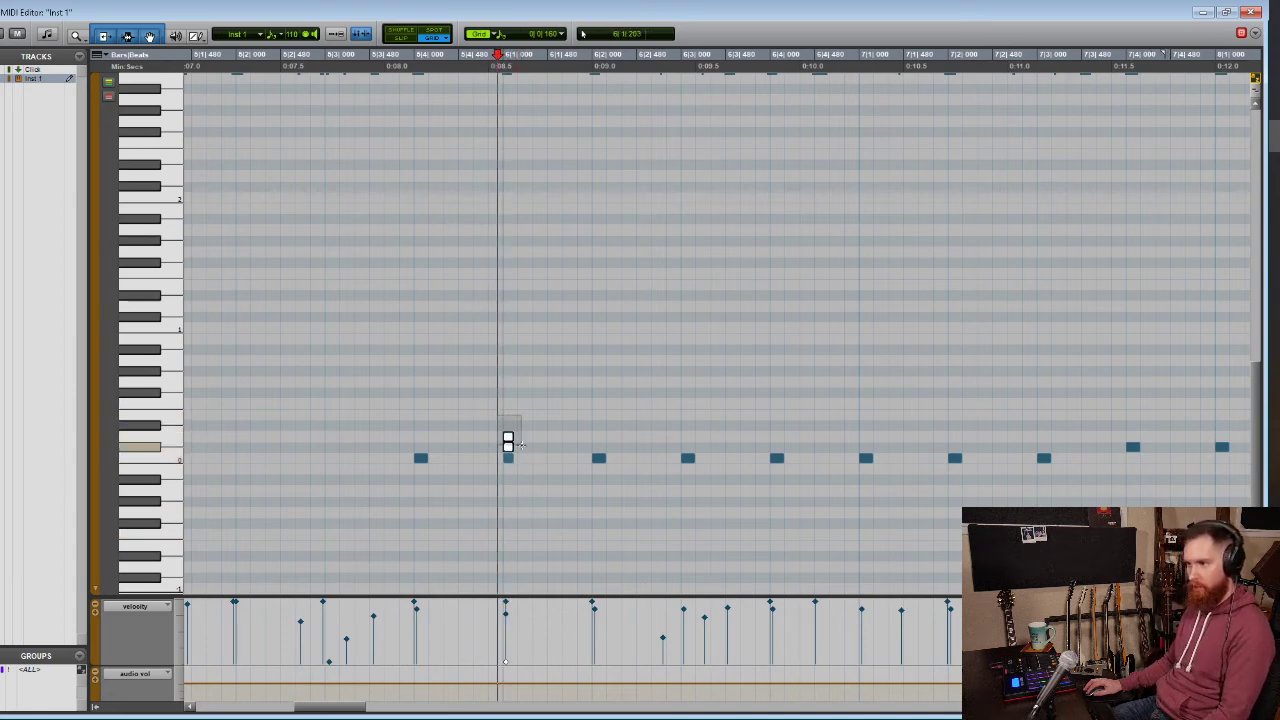
pyautogui.press('Delete')
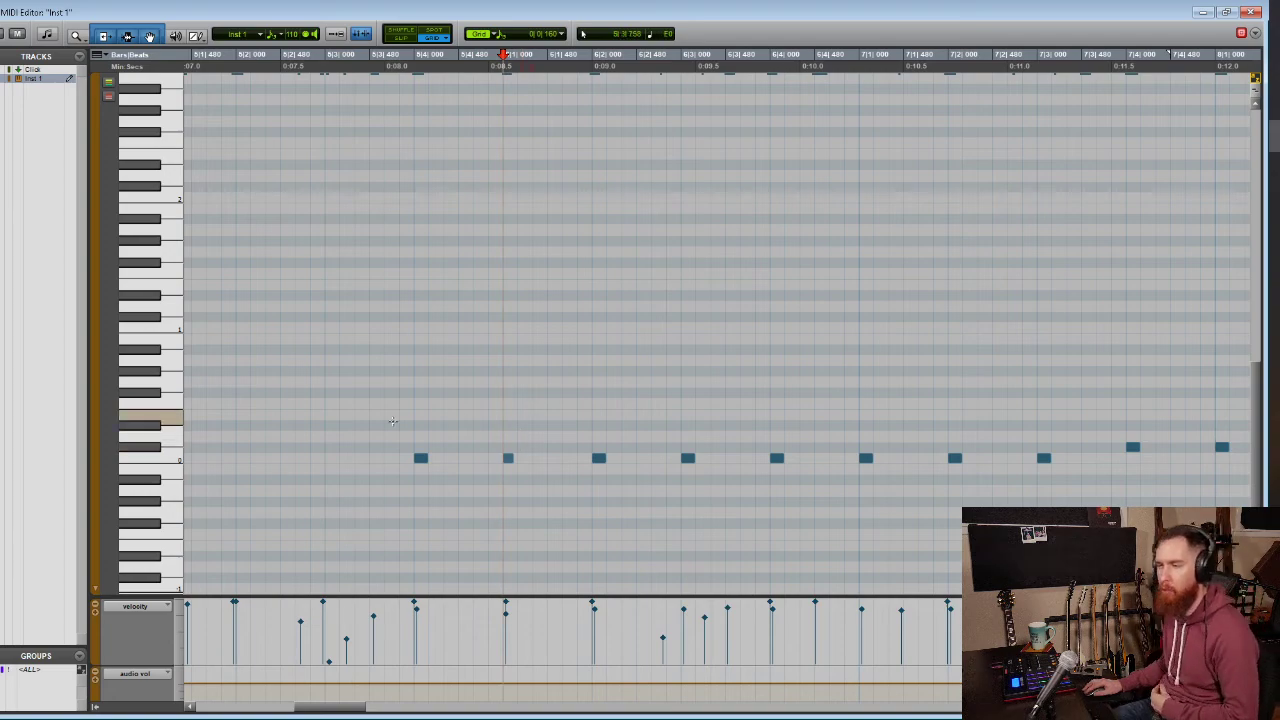
# Play back the low-note line from just before 5|4 with the whole line in view
pyautogui.click(383, 425)
pyautogui.press('space')
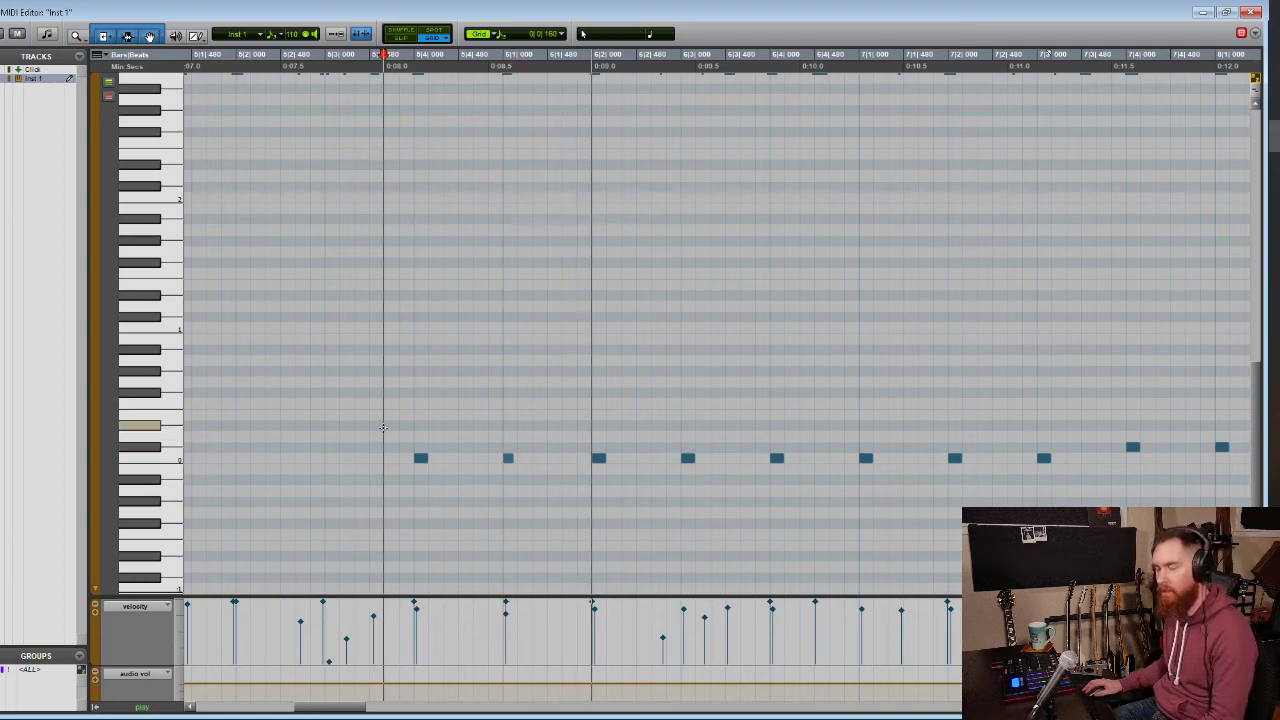
pyautogui.hotkey('ctrl', '[')
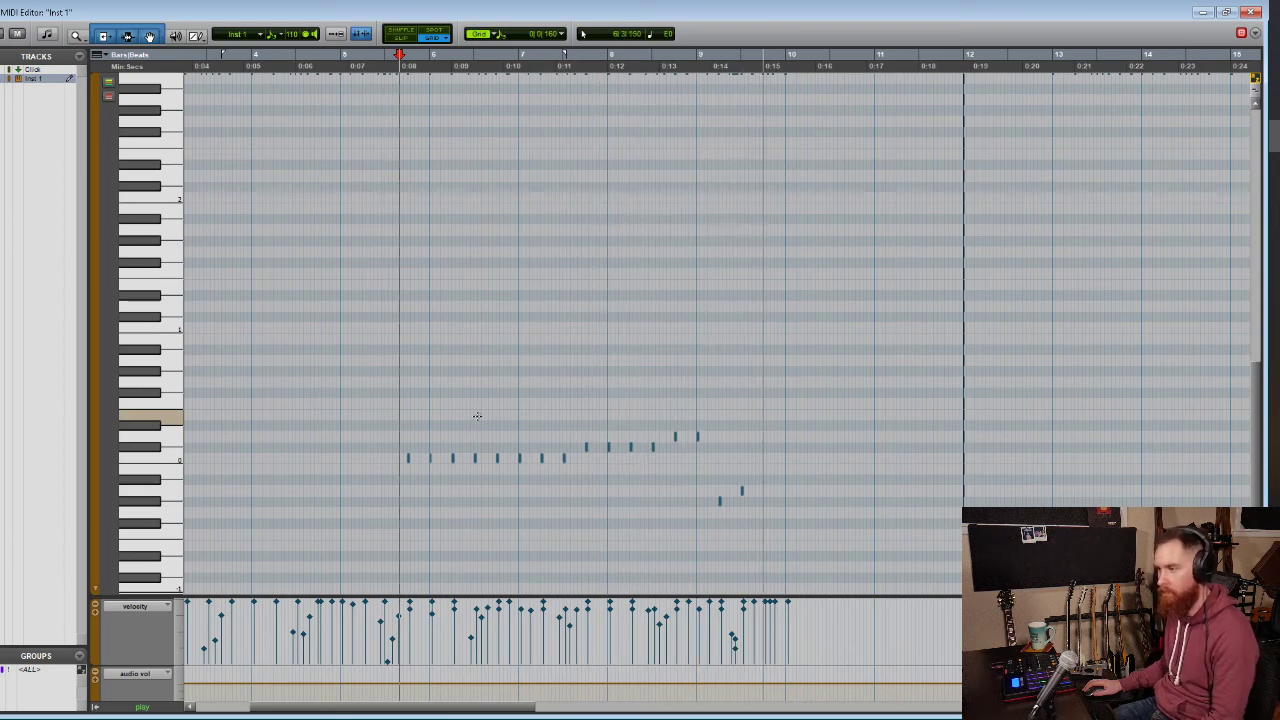
# Stop playback and set the editor's grid to straight 1/4 notes with the triplet option turned off
pyautogui.press('space')
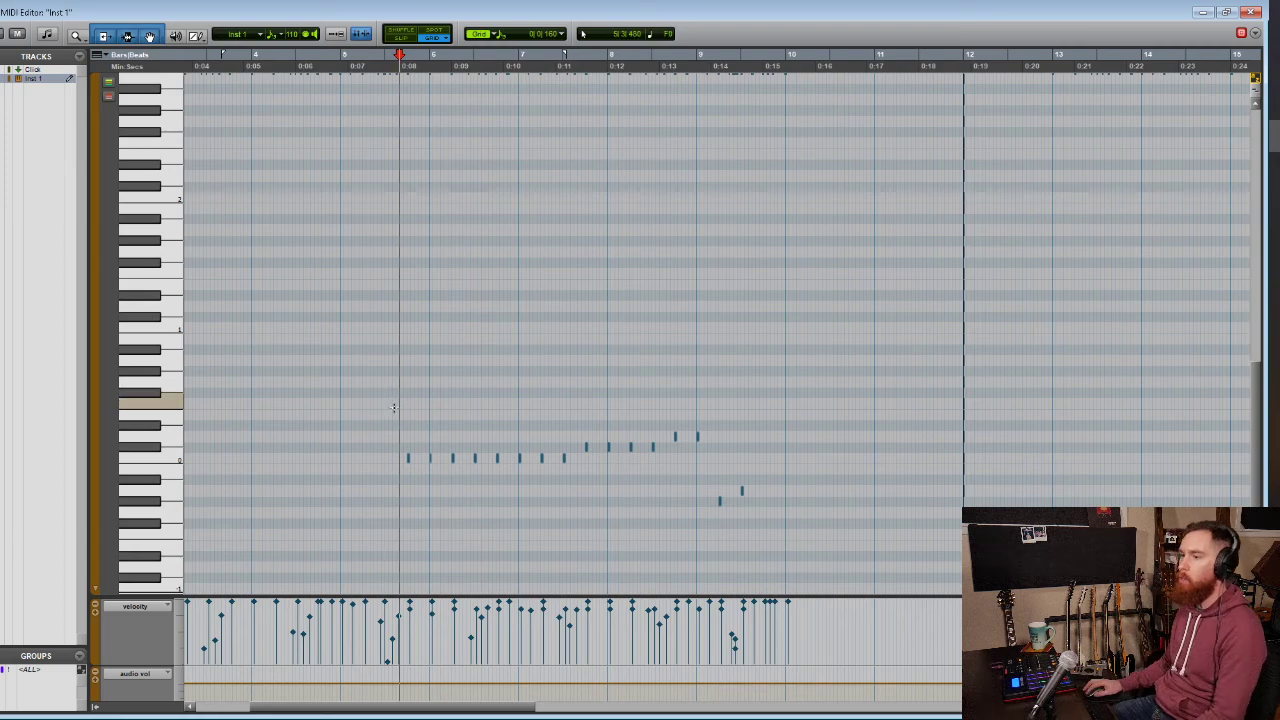
pyautogui.scroll(3, 454, 416)
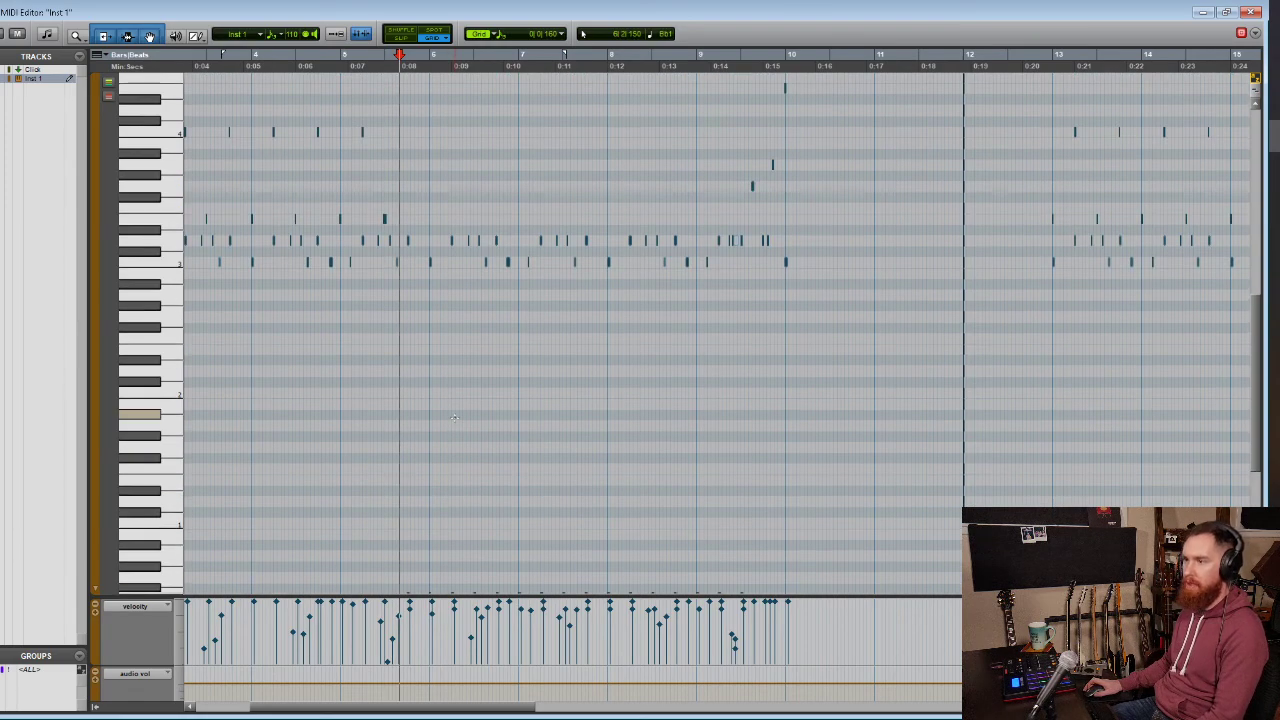
pyautogui.scroll(-4, 454, 416)
pyautogui.scroll(3, 452, 392)
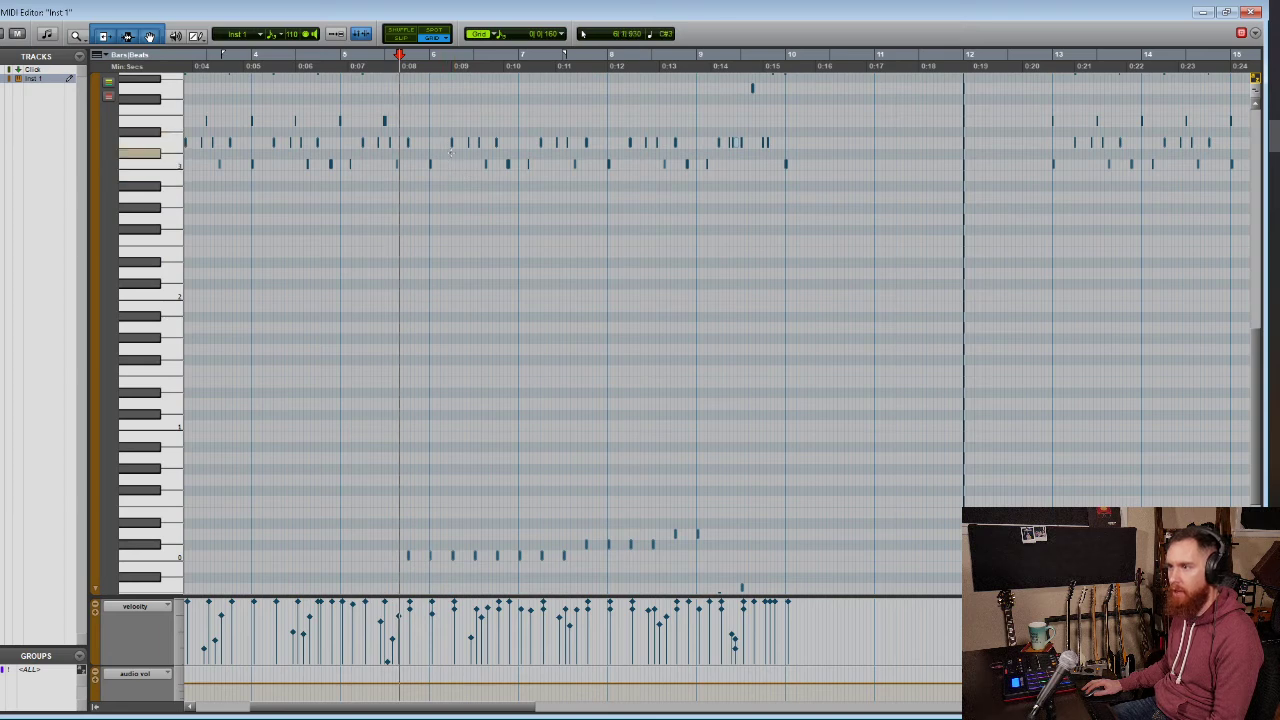
pyautogui.click(500, 36)
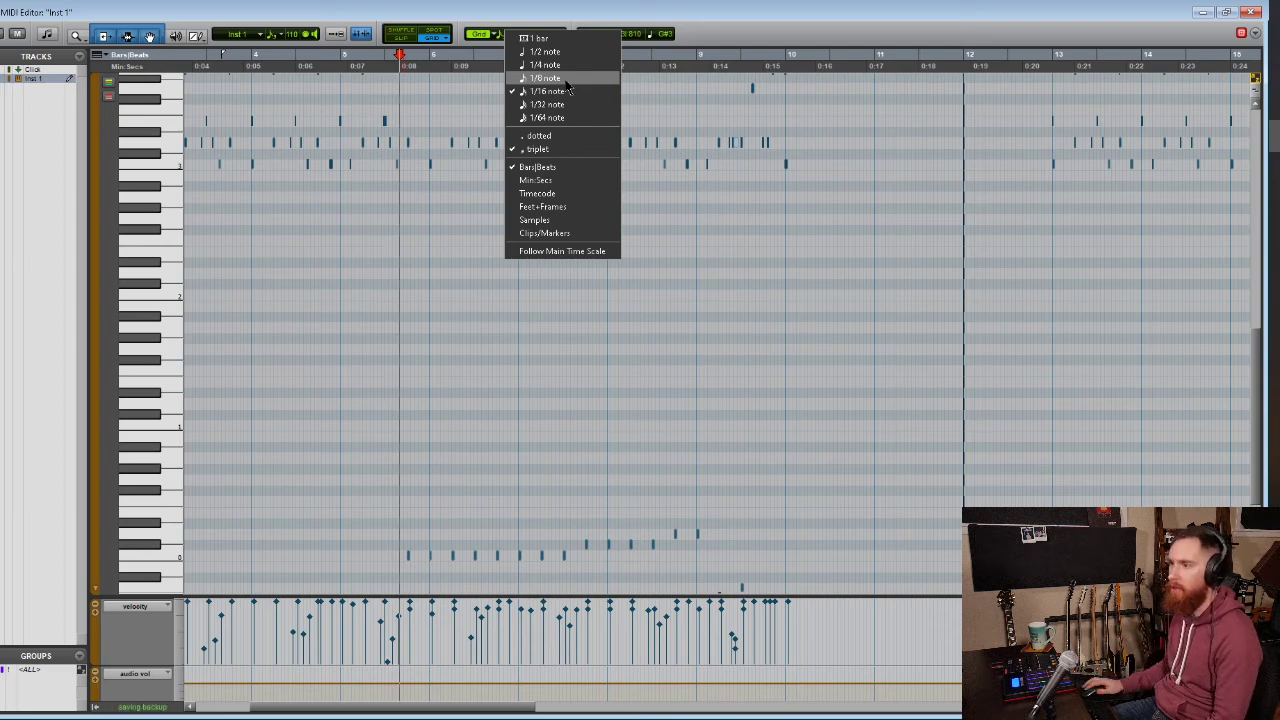
pyautogui.click(563, 79)
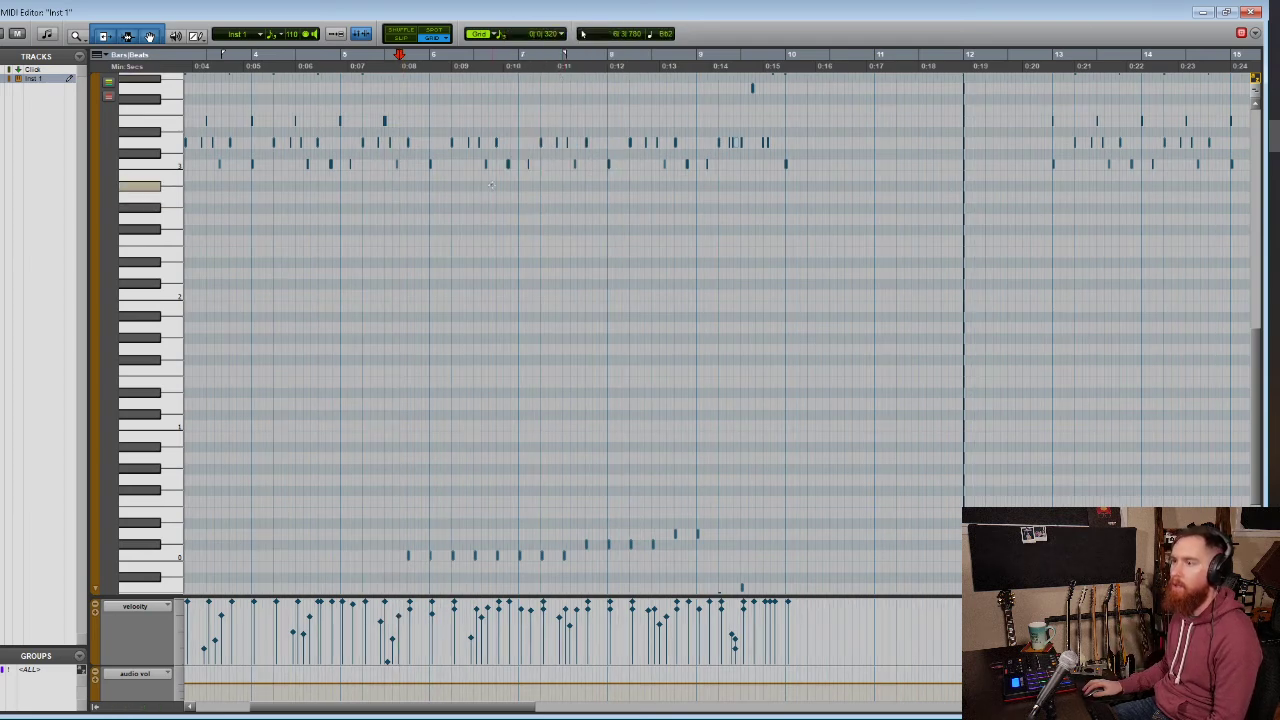
pyautogui.click(506, 39)
pyautogui.click(562, 149)
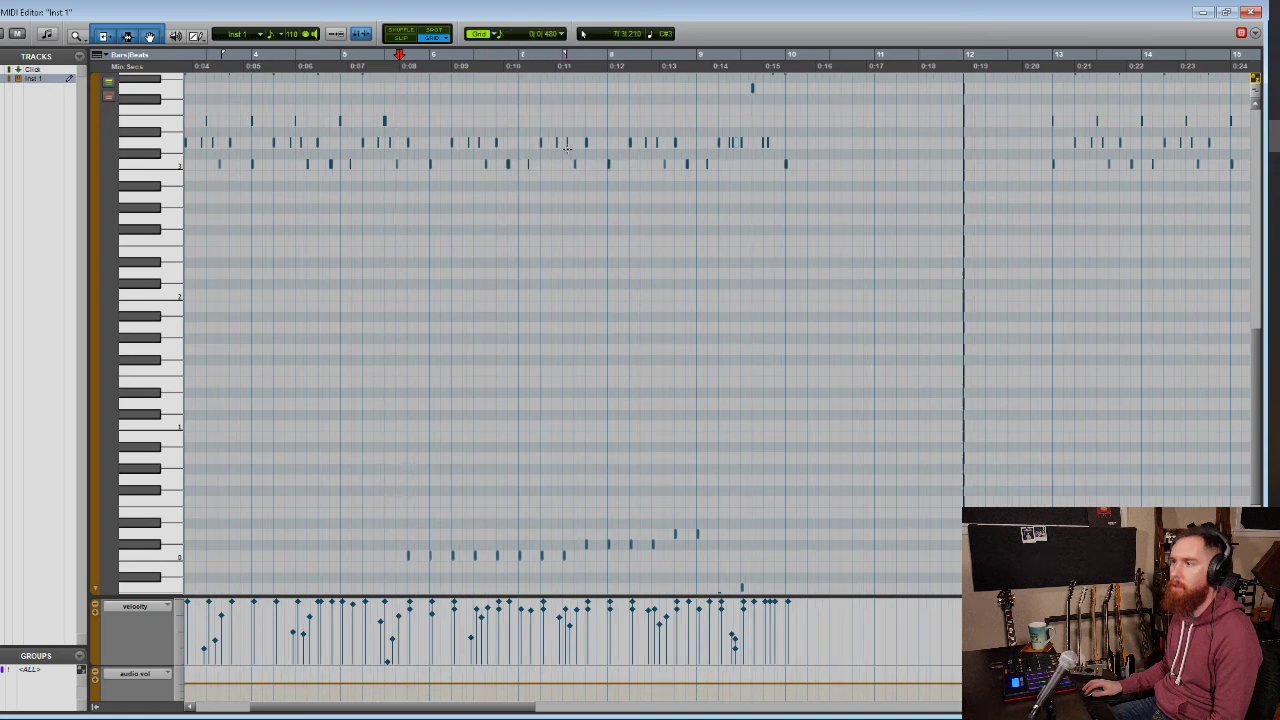
pyautogui.click(498, 39)
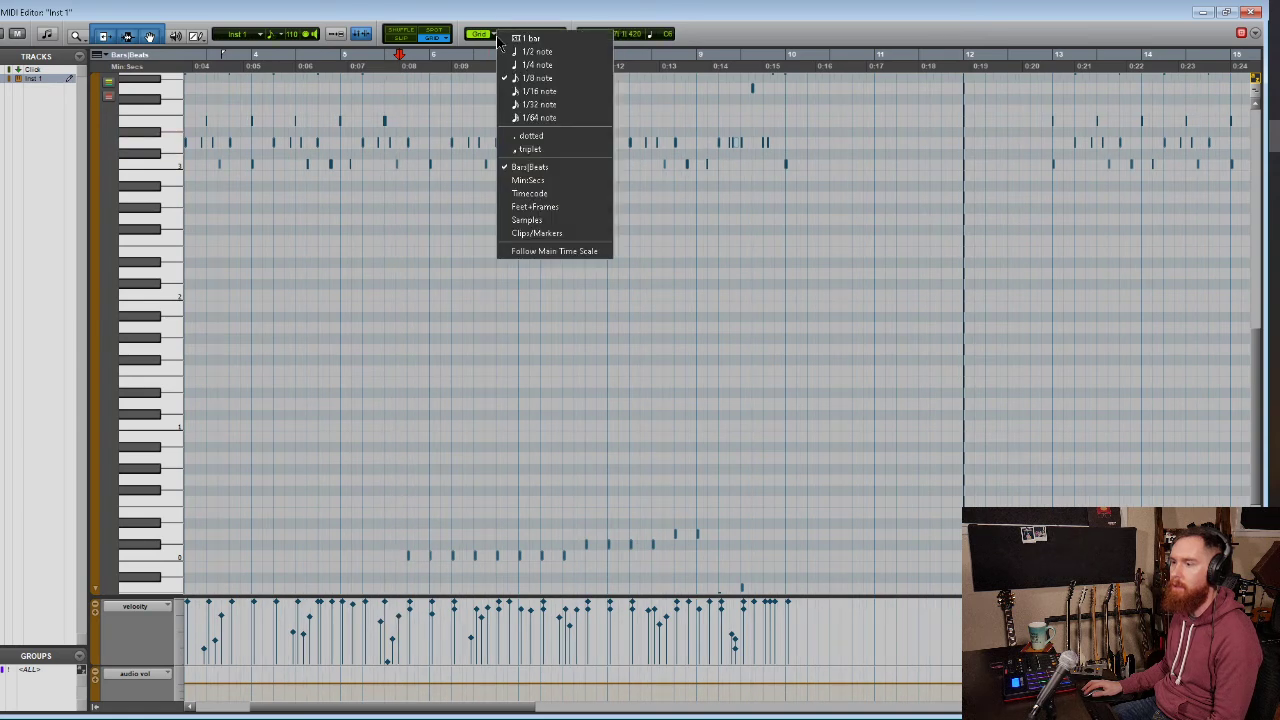
pyautogui.click(537, 64)
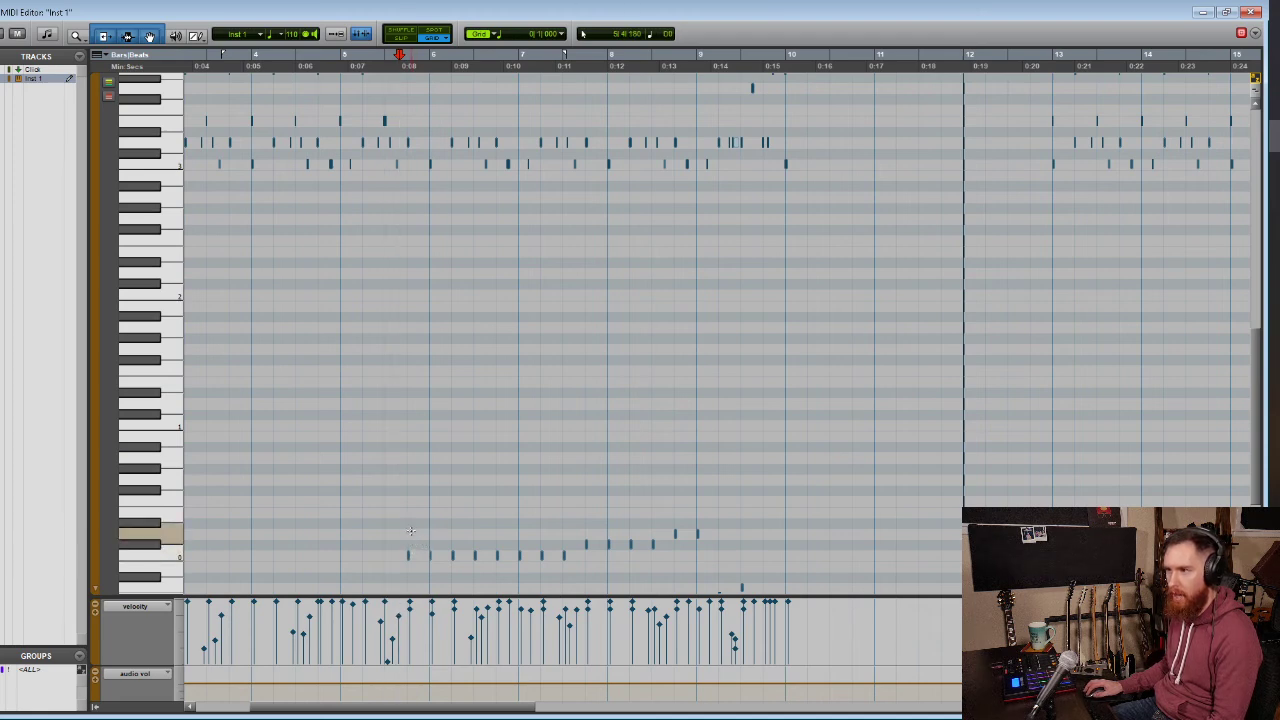
# Lower the velocities of every other low note from 6|1 to 9|1 using Change Velocity with Subtract and Randomize
pyautogui.click(430, 555)
pyautogui.click(476, 556)
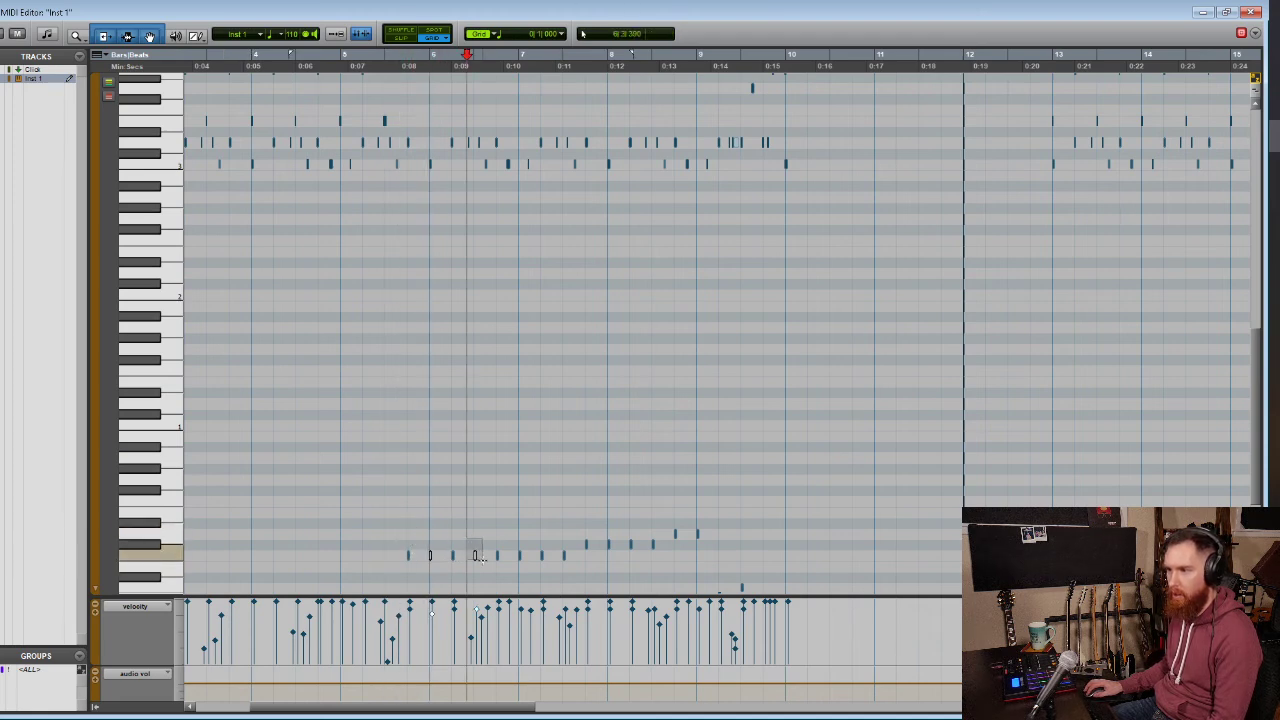
pyautogui.moveTo(479, 557); pyautogui.dragTo(532, 571)
pyautogui.moveTo(558, 528); pyautogui.dragTo(571, 569)
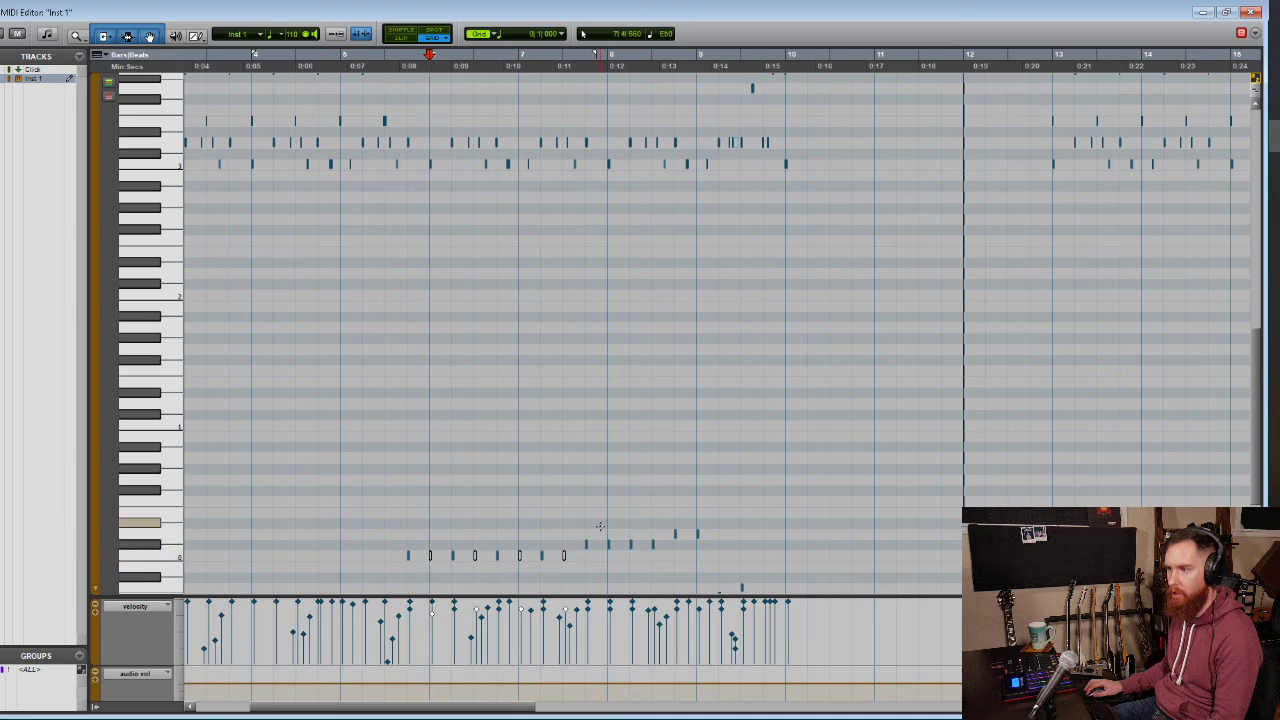
pyautogui.moveTo(600, 526); pyautogui.dragTo(618, 560)
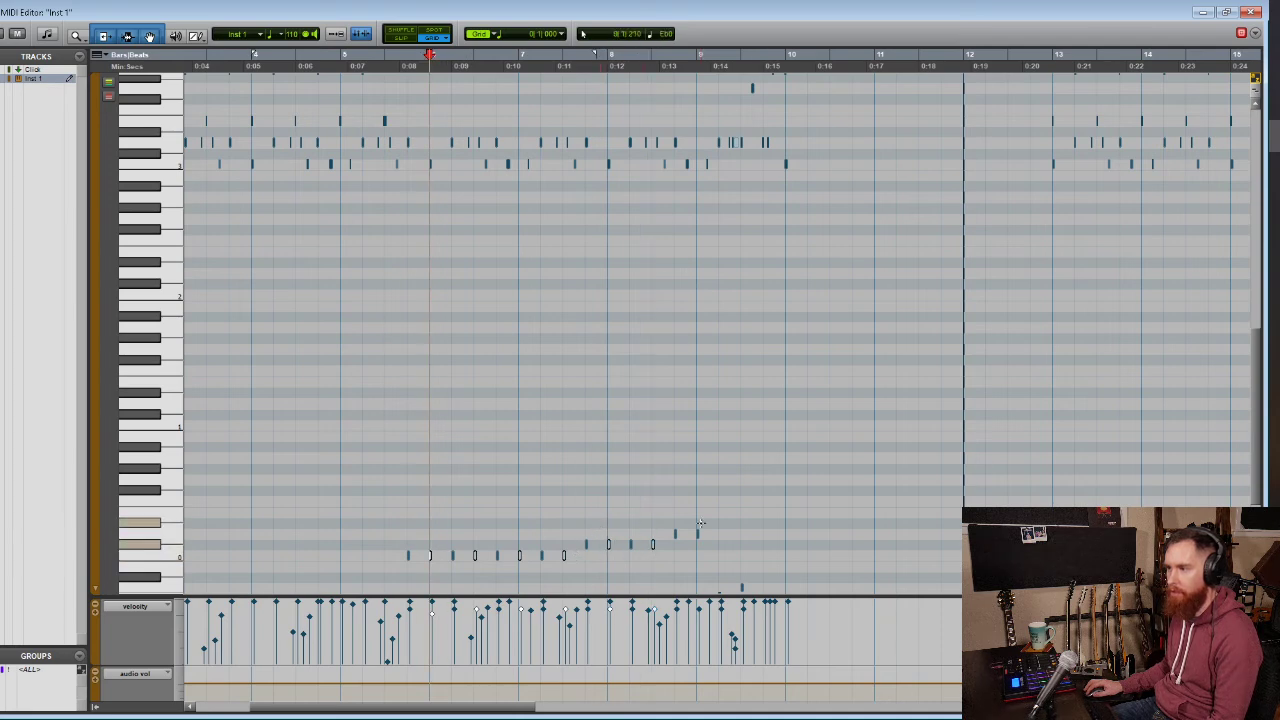
pyautogui.moveTo(701, 523); pyautogui.dragTo(689, 550)
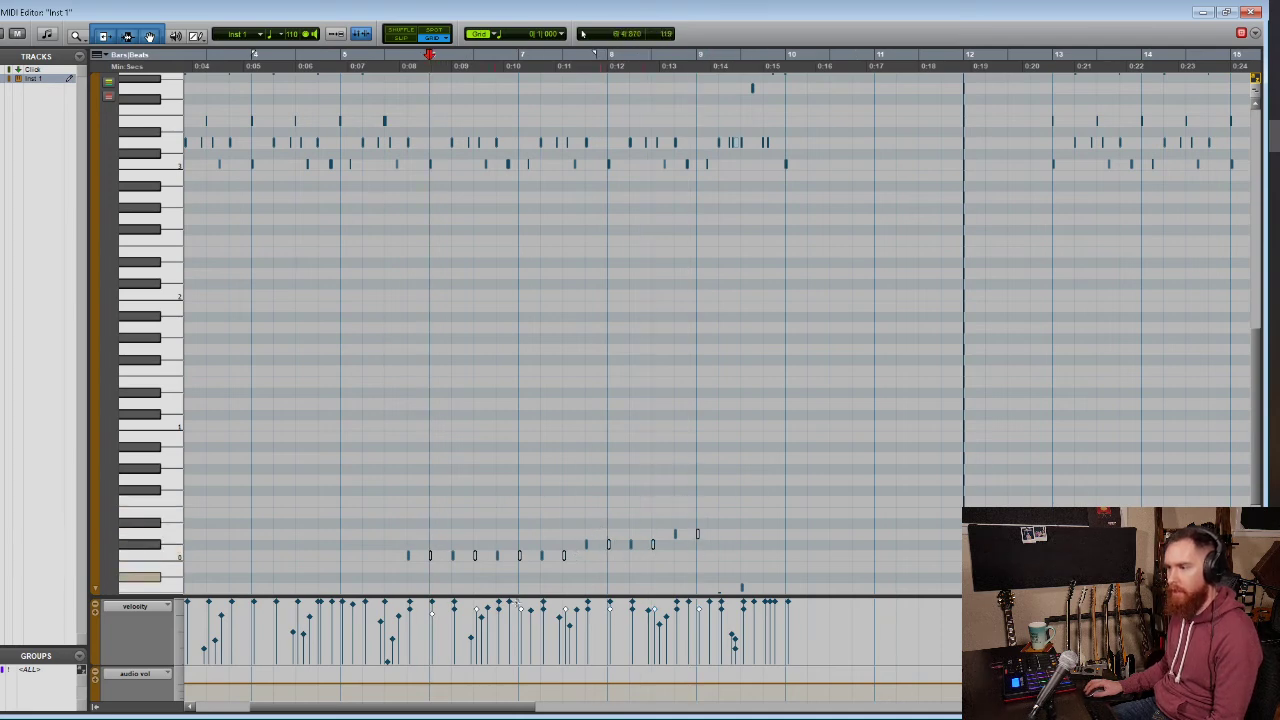
pyautogui.rightClick(482, 528)
pyautogui.moveTo(560, 446)
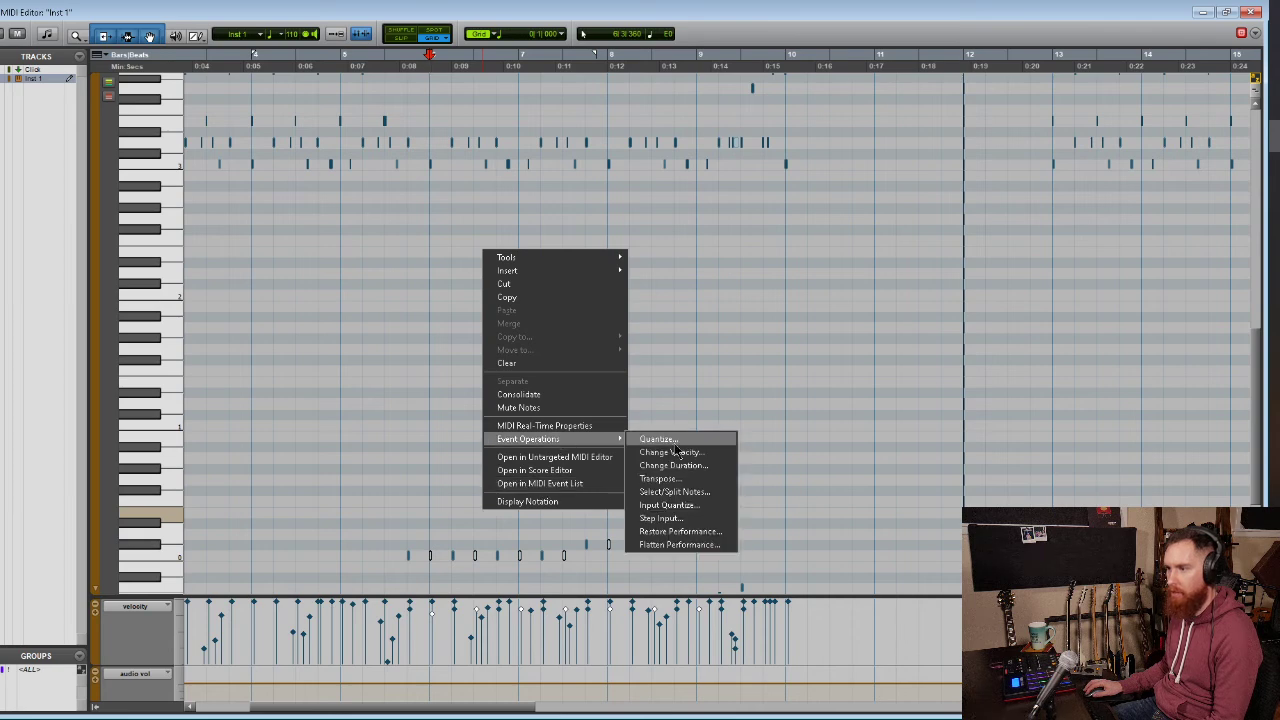
pyautogui.click(676, 448)
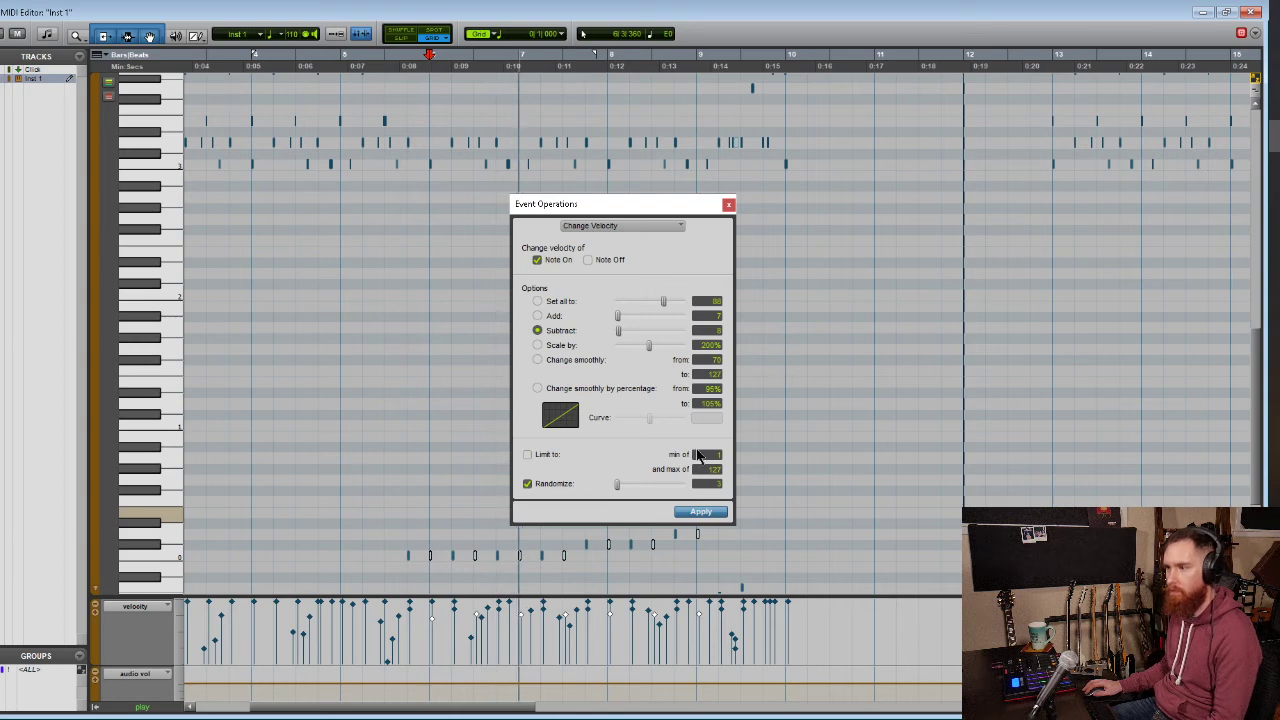
pyautogui.click(730, 205)
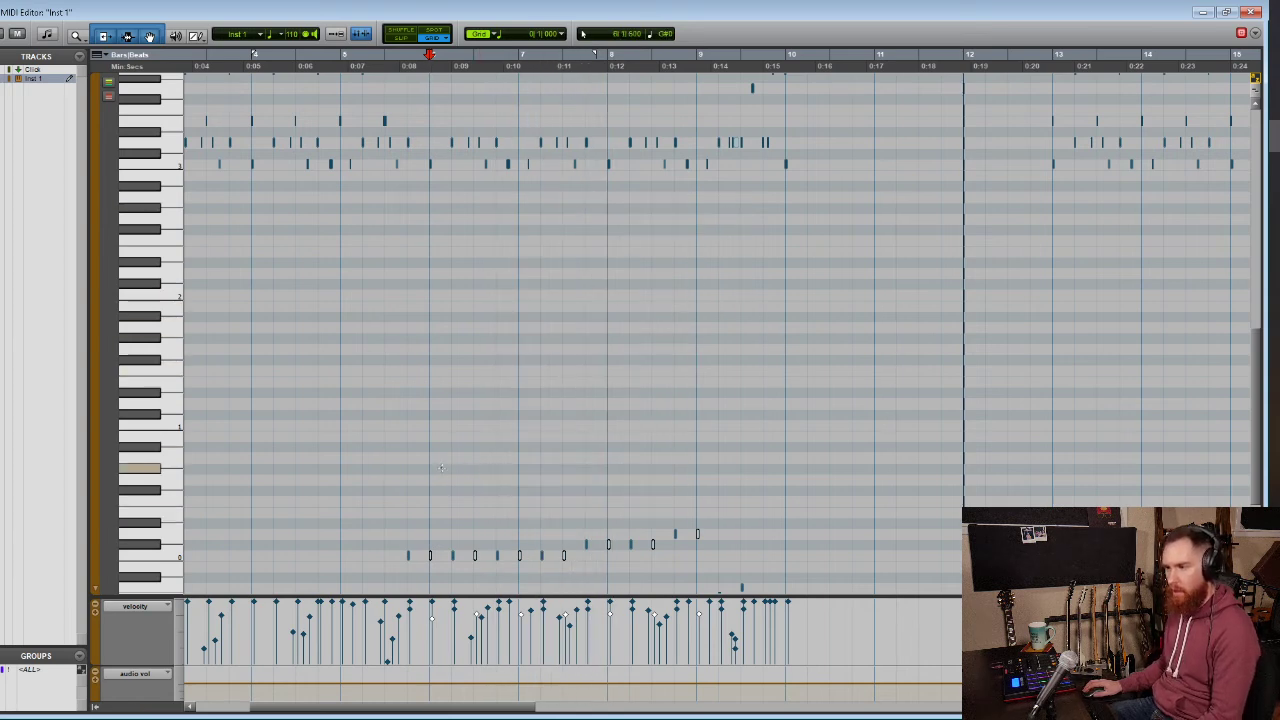
# Adjust the velocity of the G#-1 note at 9|2 and lower that of the A-1 note at 9|3
pyautogui.scroll(-3, 443, 463)
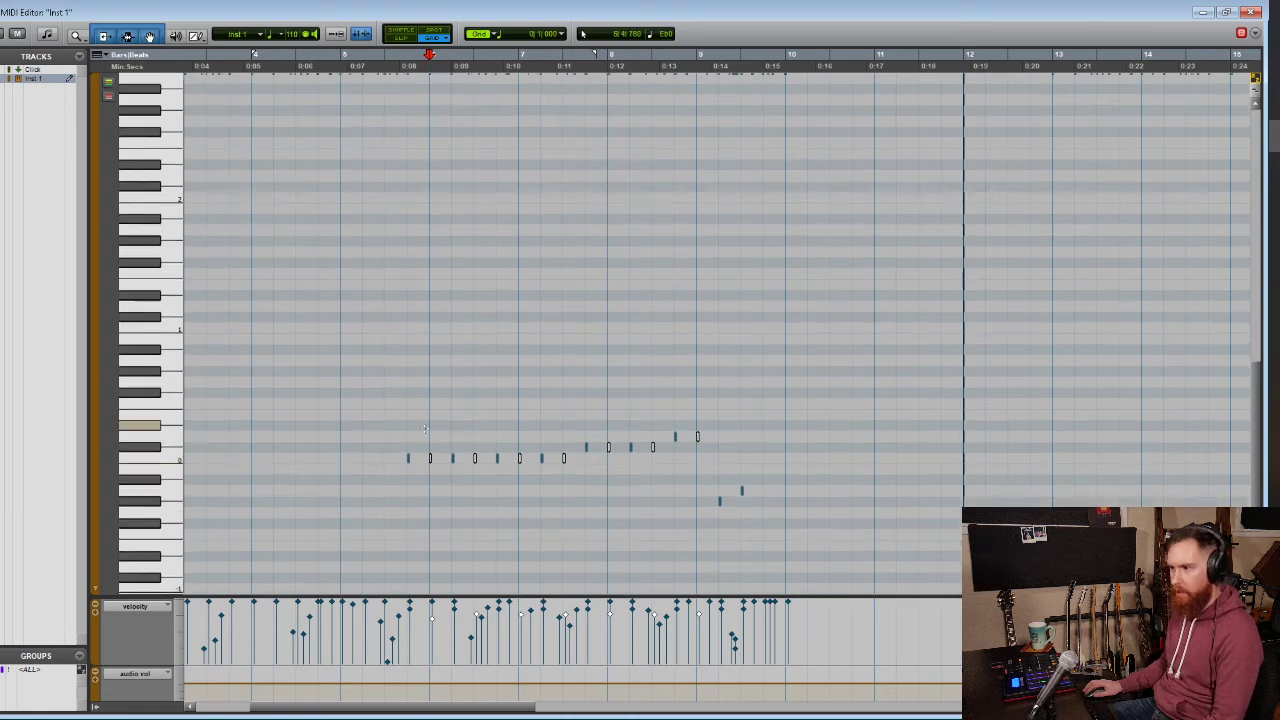
pyautogui.click(719, 501)
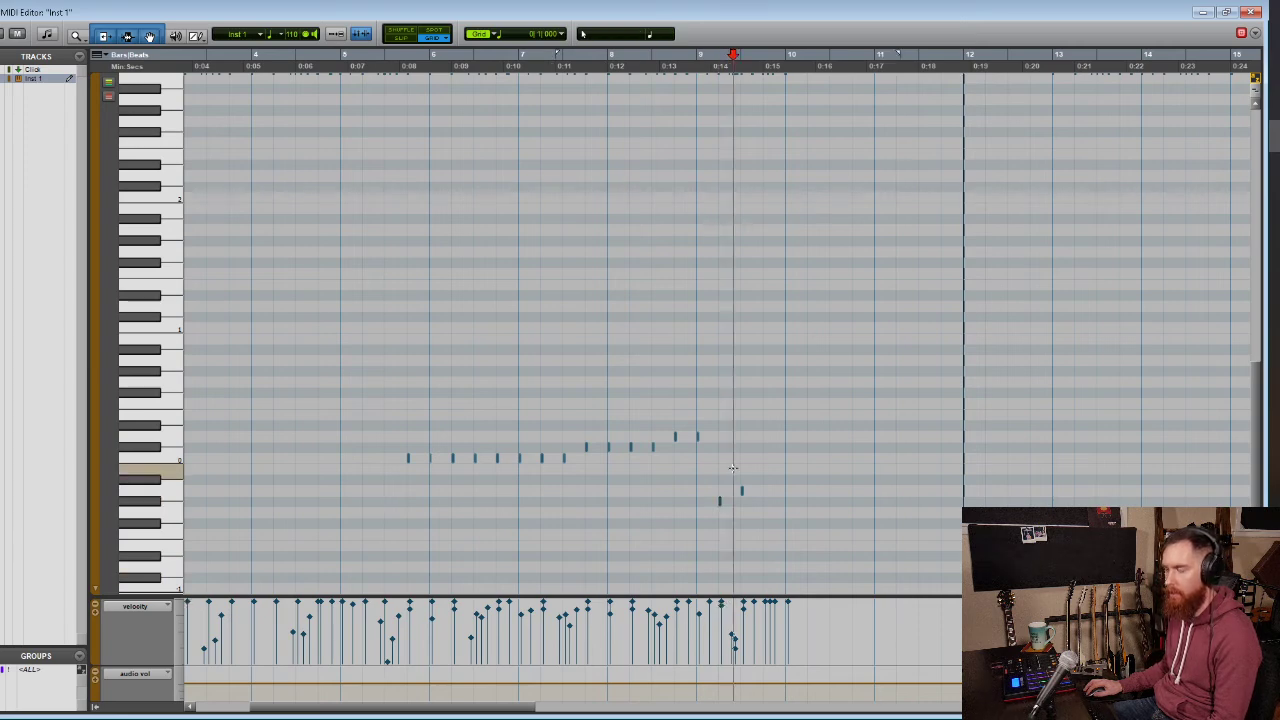
pyautogui.click(741, 490)
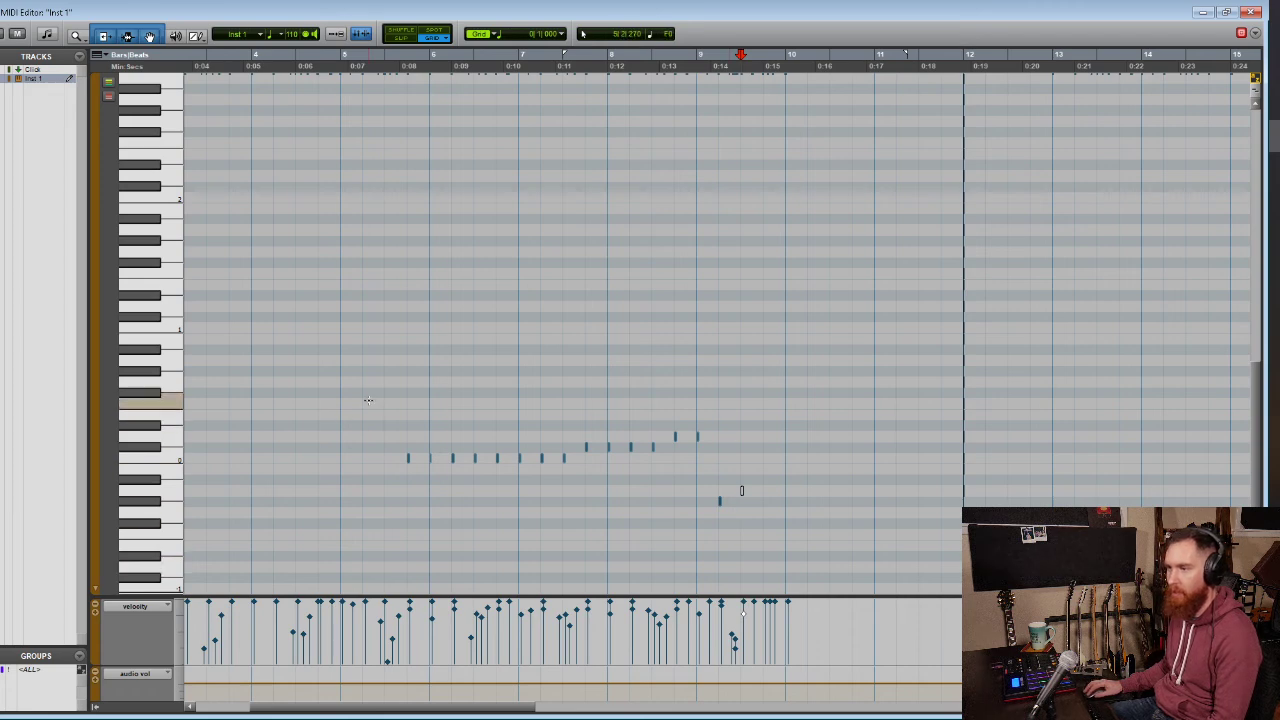
# Change the velocities of the low notes through 9|2 smoothly from 95% to 105% with Randomize on
pyautogui.moveTo(370, 398); pyautogui.dragTo(719, 572)
pyautogui.rightClick(610, 492)
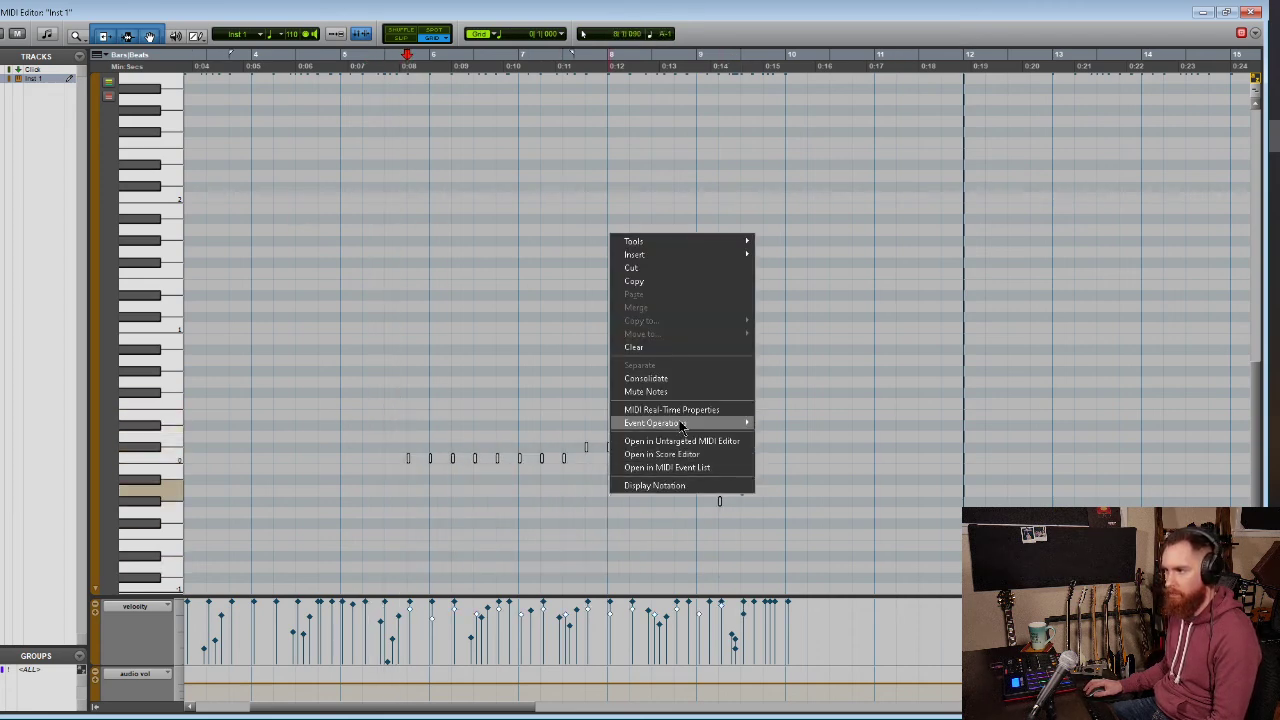
pyautogui.moveTo(685, 416)
pyautogui.click(815, 436)
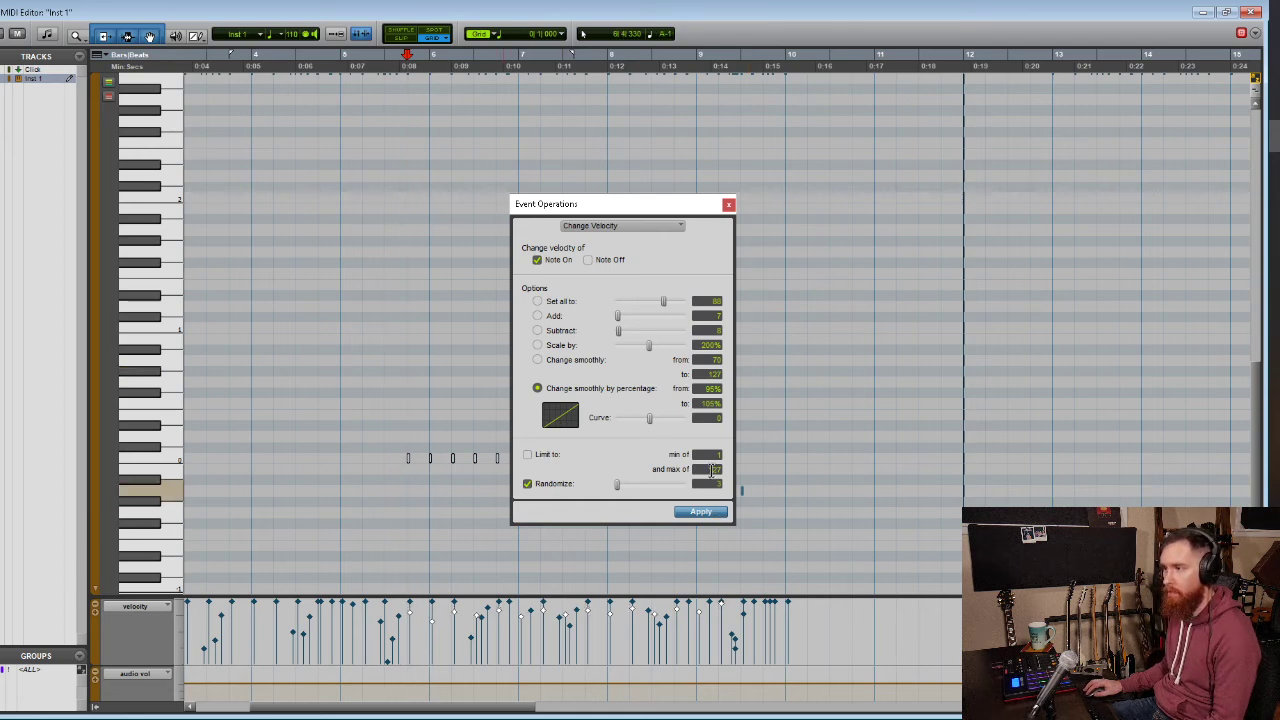
pyautogui.press('space')
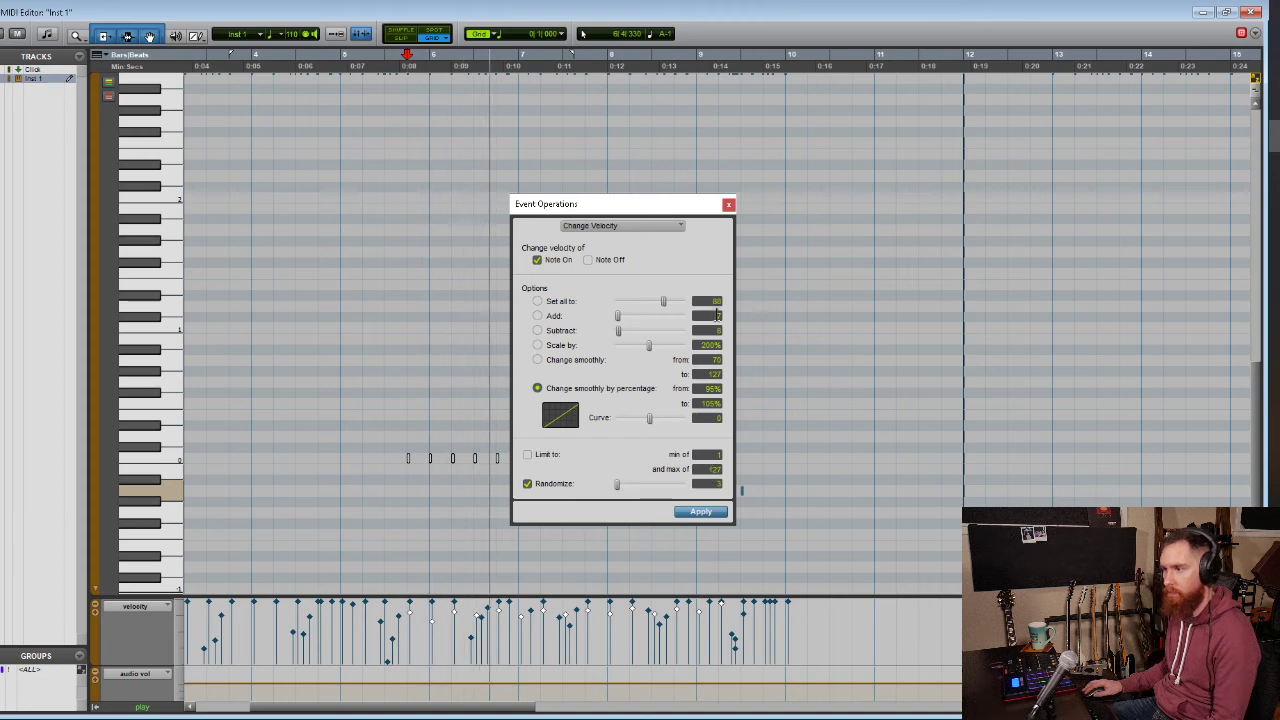
pyautogui.click(728, 204)
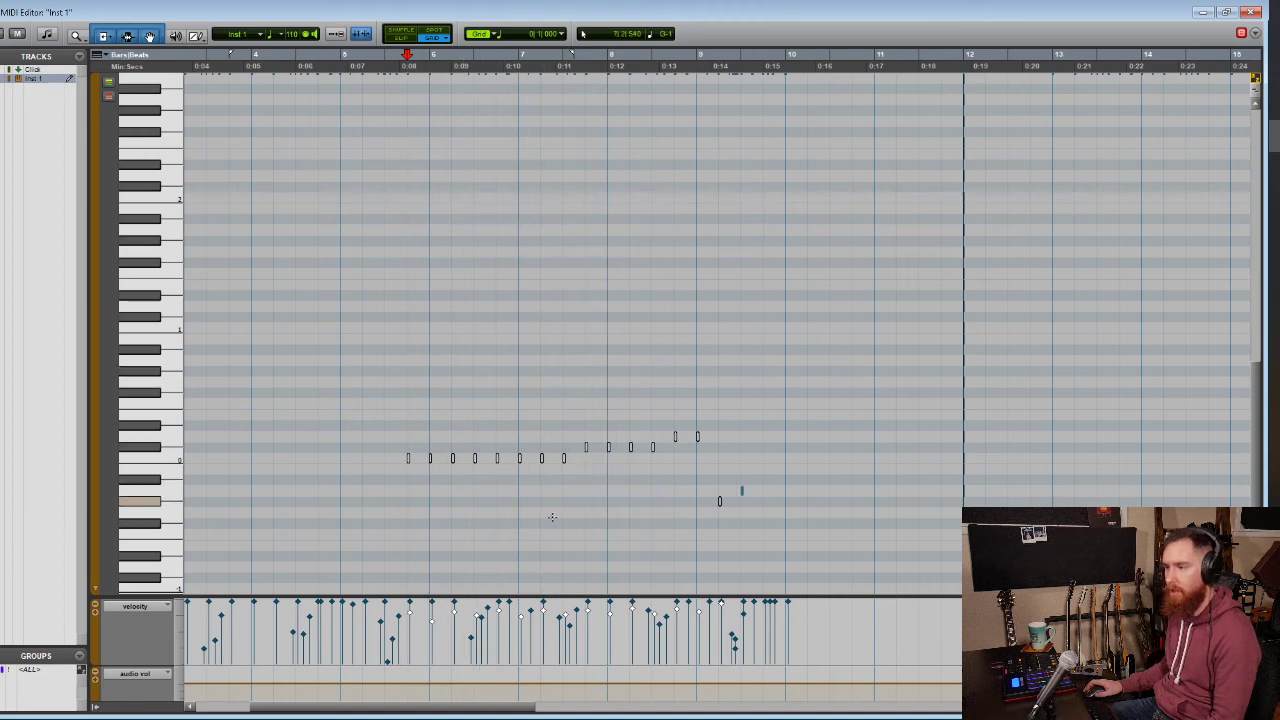
# Change the velocities of the octave 3 notes from 6|1 to about 9|3 smoothly from 95% to 105% with Randomize on
pyautogui.scroll(3, 550, 500)
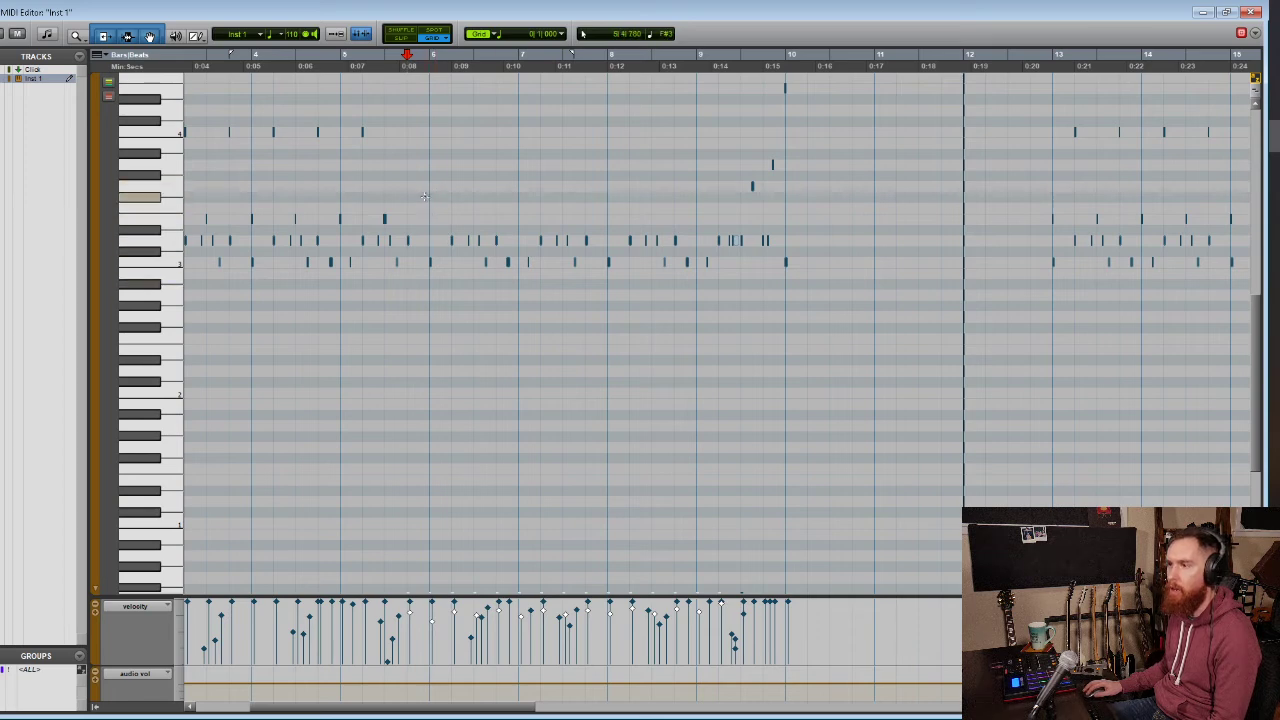
pyautogui.moveTo(426, 184); pyautogui.dragTo(742, 342)
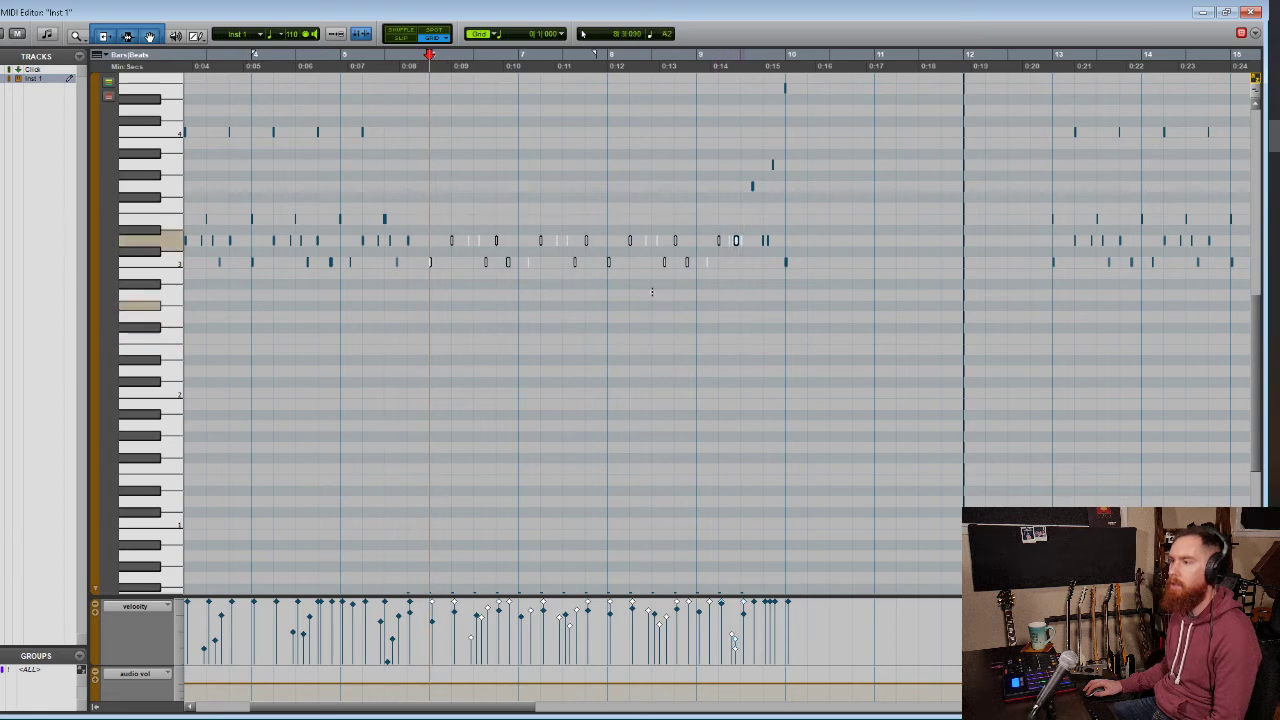
pyautogui.rightClick(623, 282)
pyautogui.moveTo(699, 474)
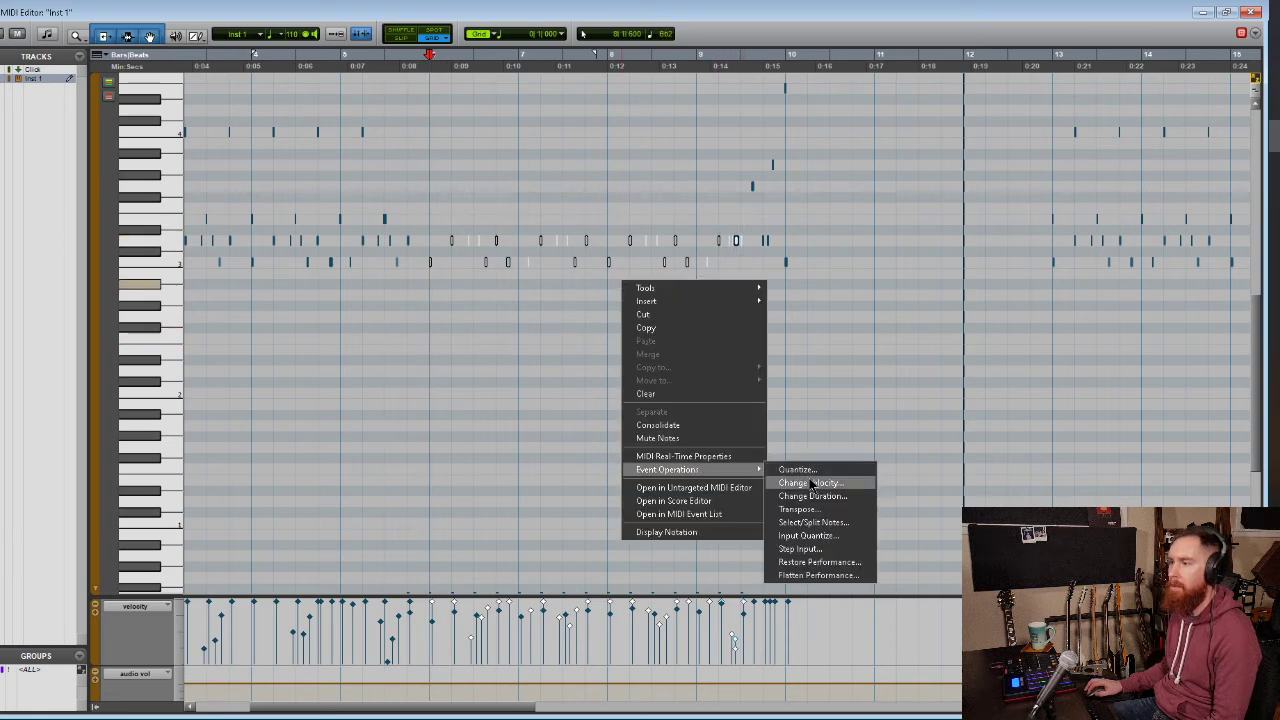
pyautogui.click(815, 483)
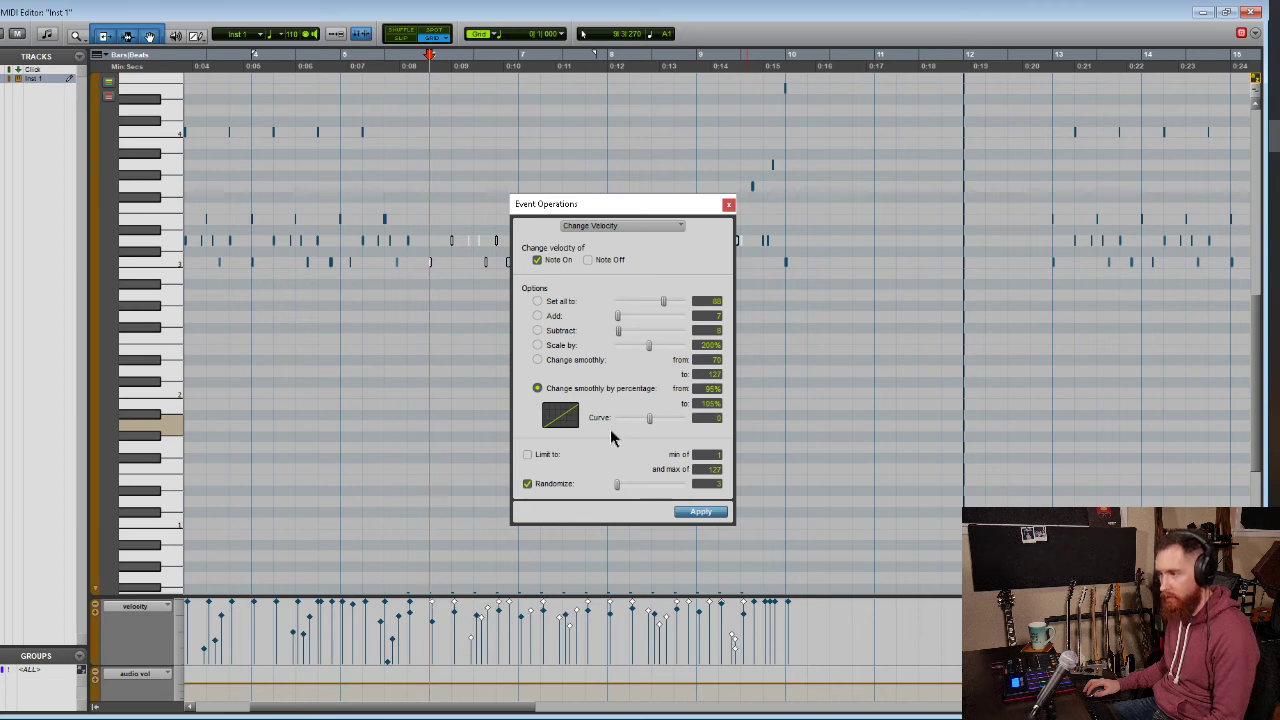
pyautogui.click(728, 206)
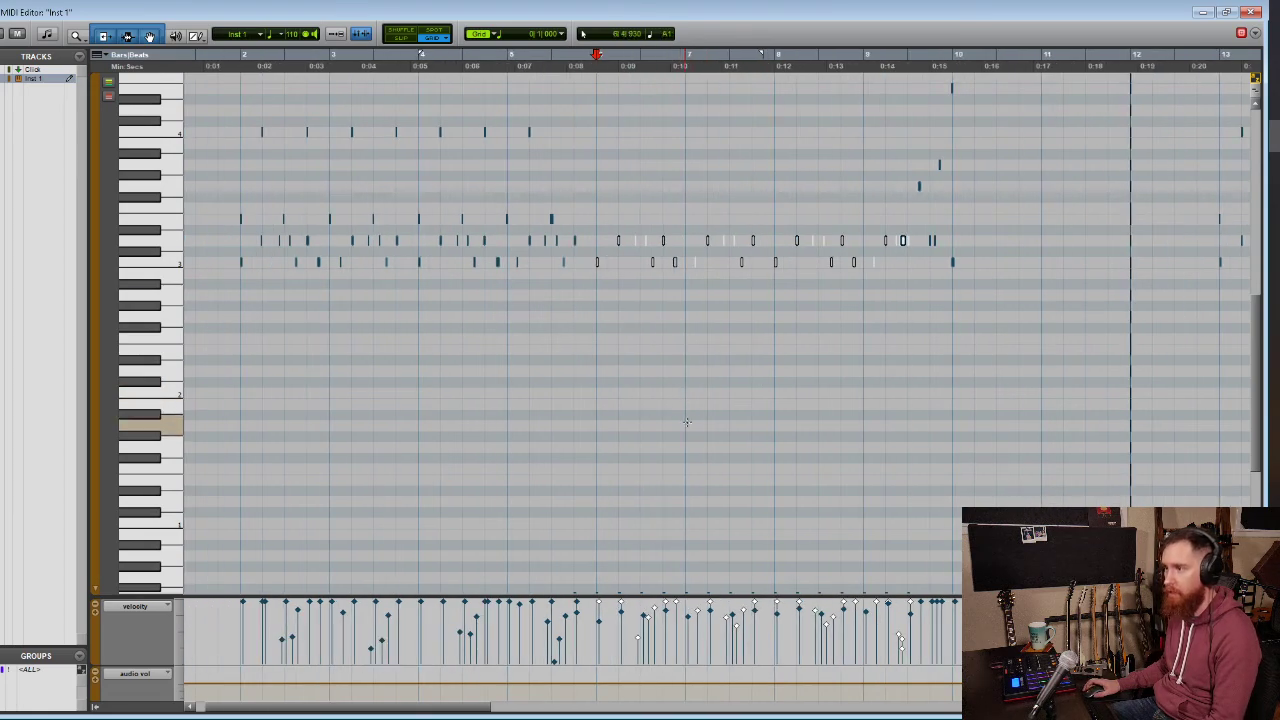
# Subtract 10 from the velocities of the loudest notes between 2|1 and 10|1, with Randomize on
pyautogui.scroll(3, 686, 421)
pyautogui.scroll(8, 724, 421)
pyautogui.scroll(-12, 740, 400)
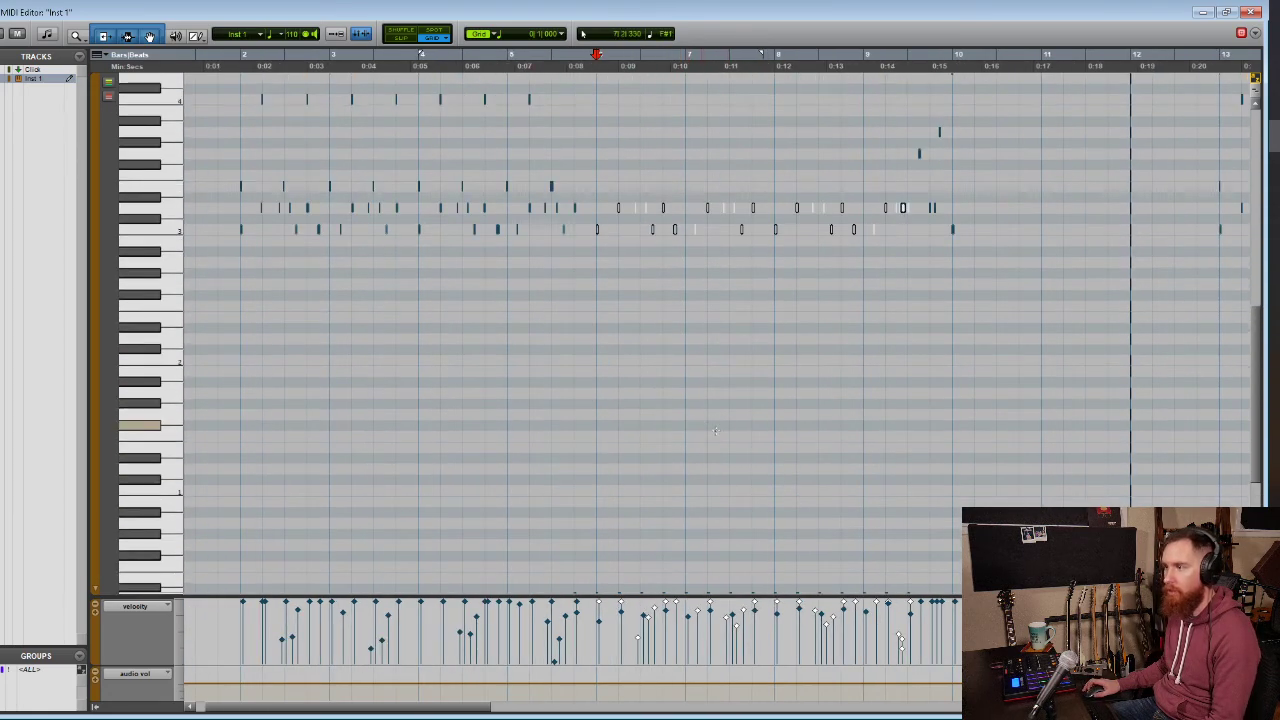
pyautogui.scroll(3, 767, 379)
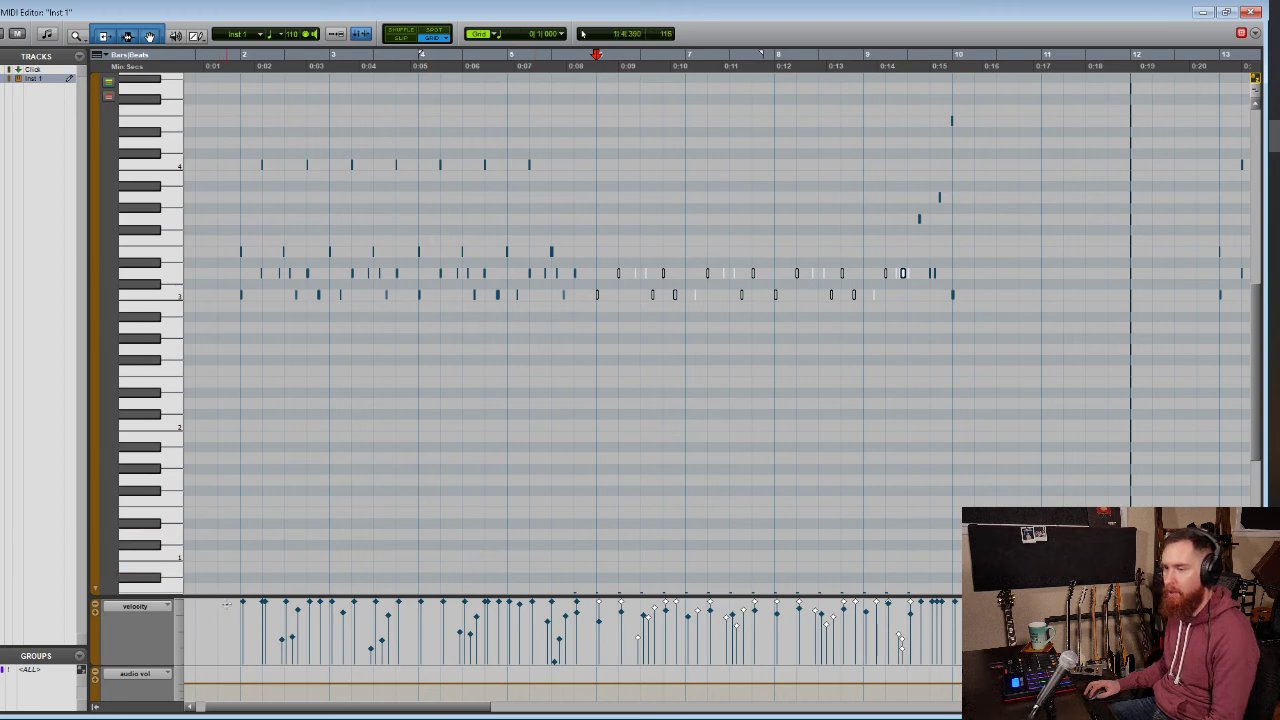
pyautogui.press('space')
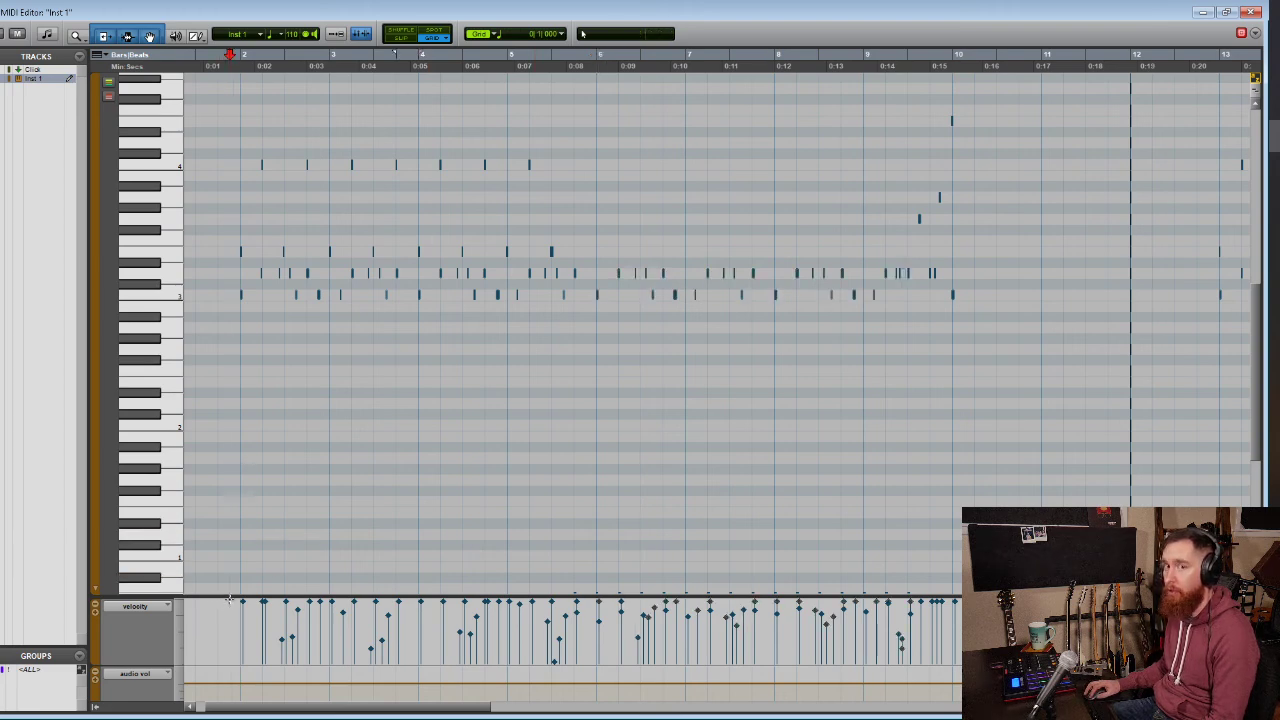
pyautogui.moveTo(232, 600); pyautogui.dragTo(948, 540)
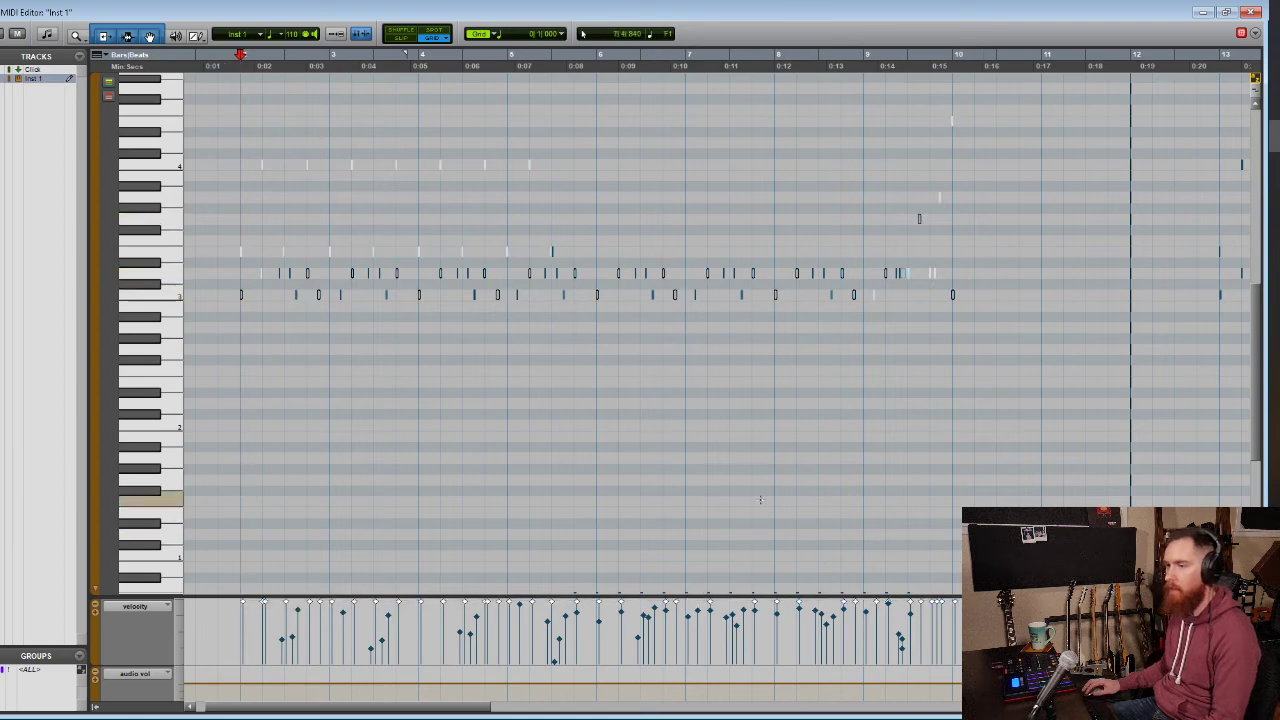
pyautogui.rightClick(575, 467)
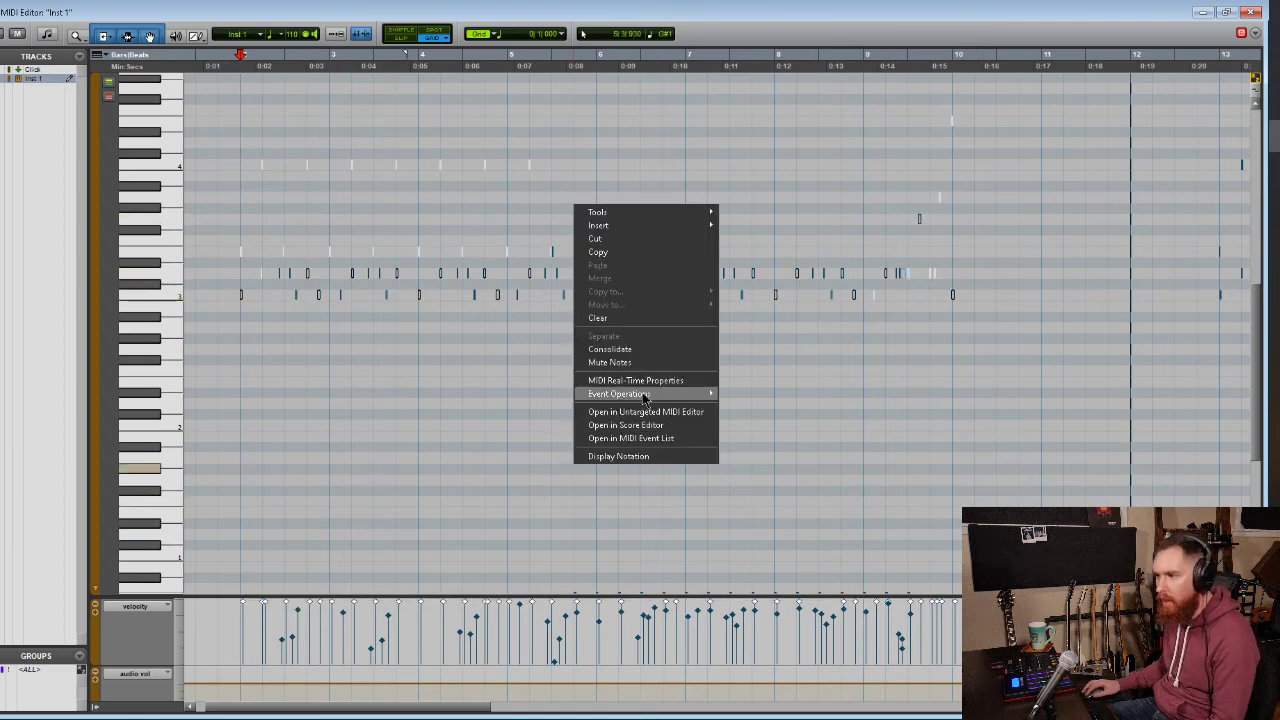
pyautogui.moveTo(646, 394)
pyautogui.click(760, 407)
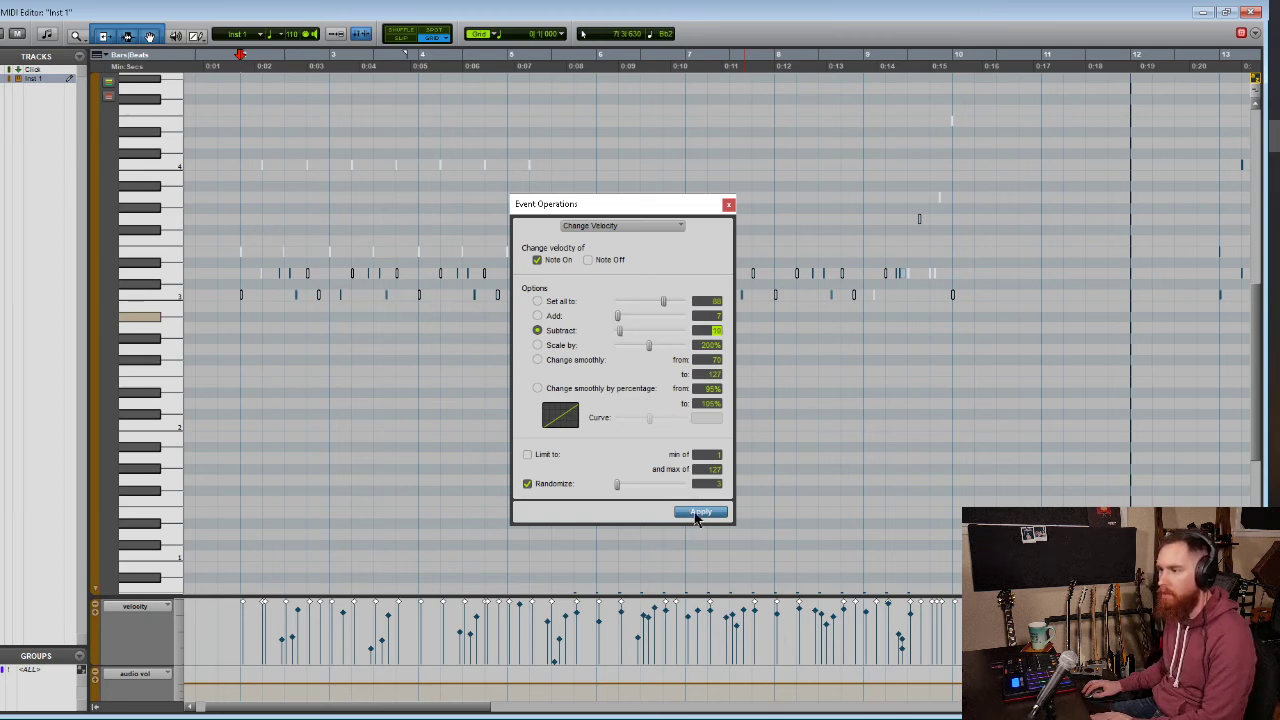
pyautogui.click(697, 515)
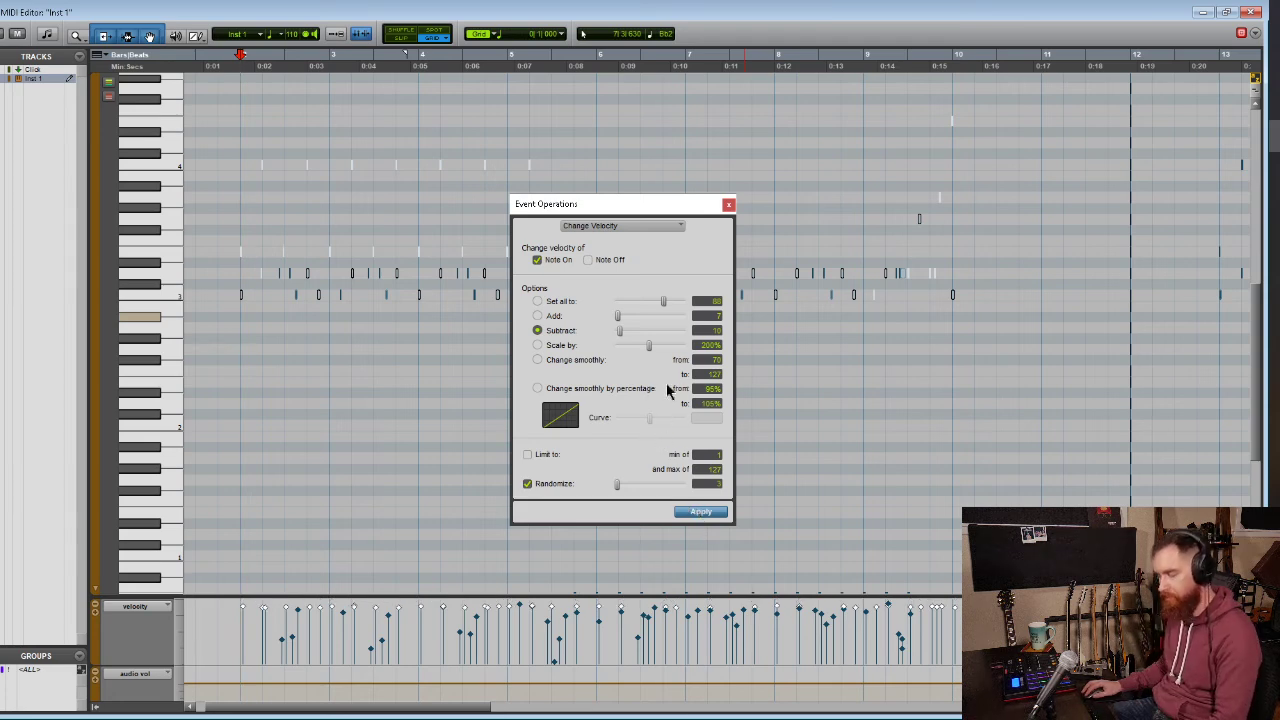
pyautogui.click(728, 204)
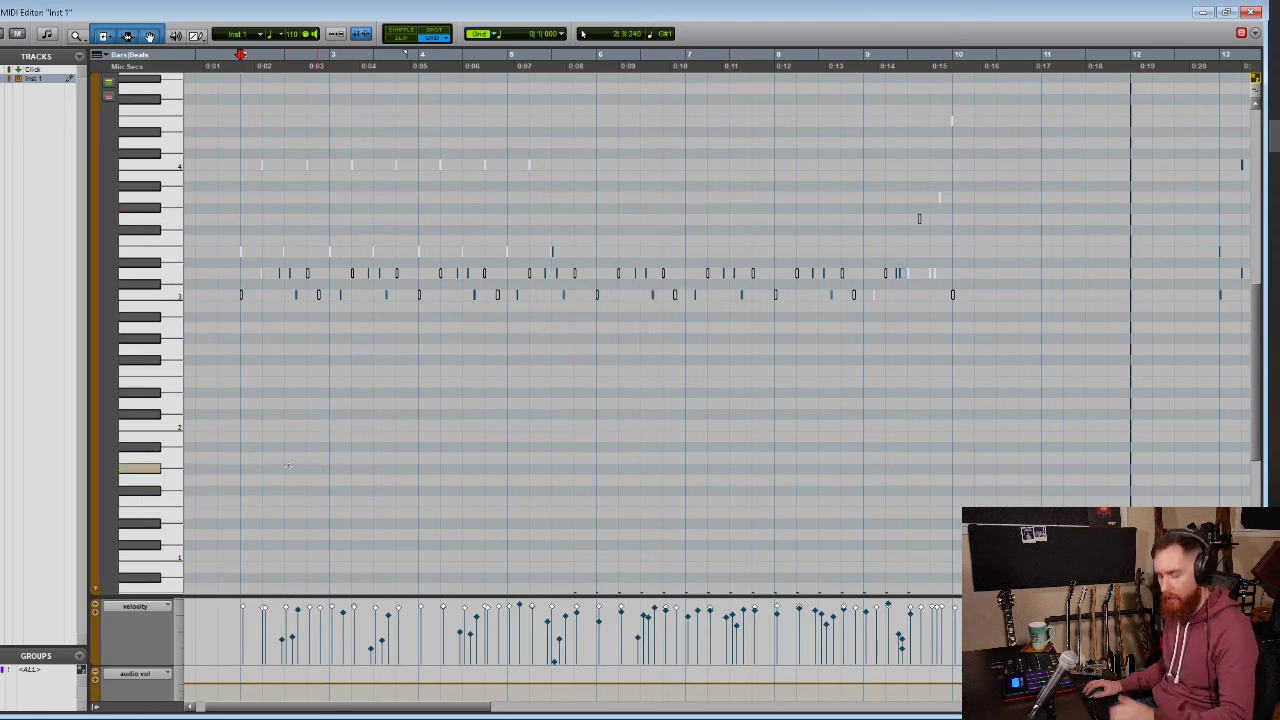
# Play back the part from just before 2|1 to hear the randomized velocities
pyautogui.click(229, 229)
pyautogui.press('space')
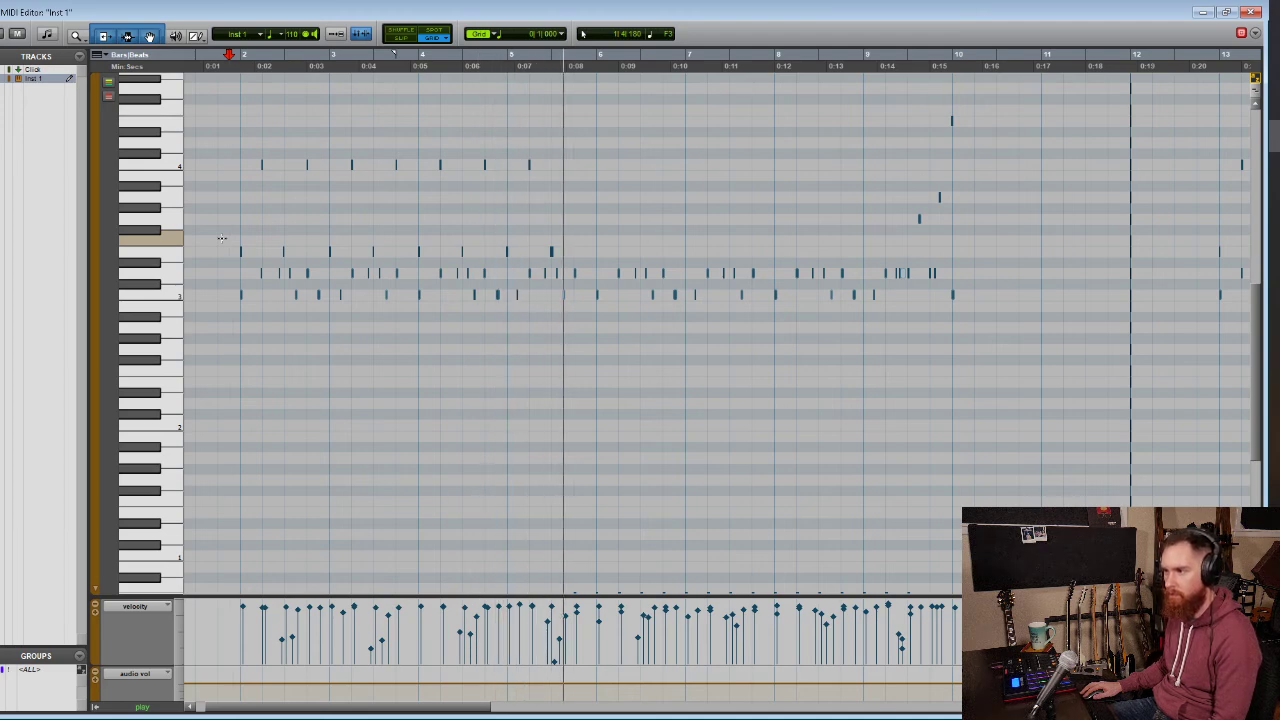
pyautogui.press('space')
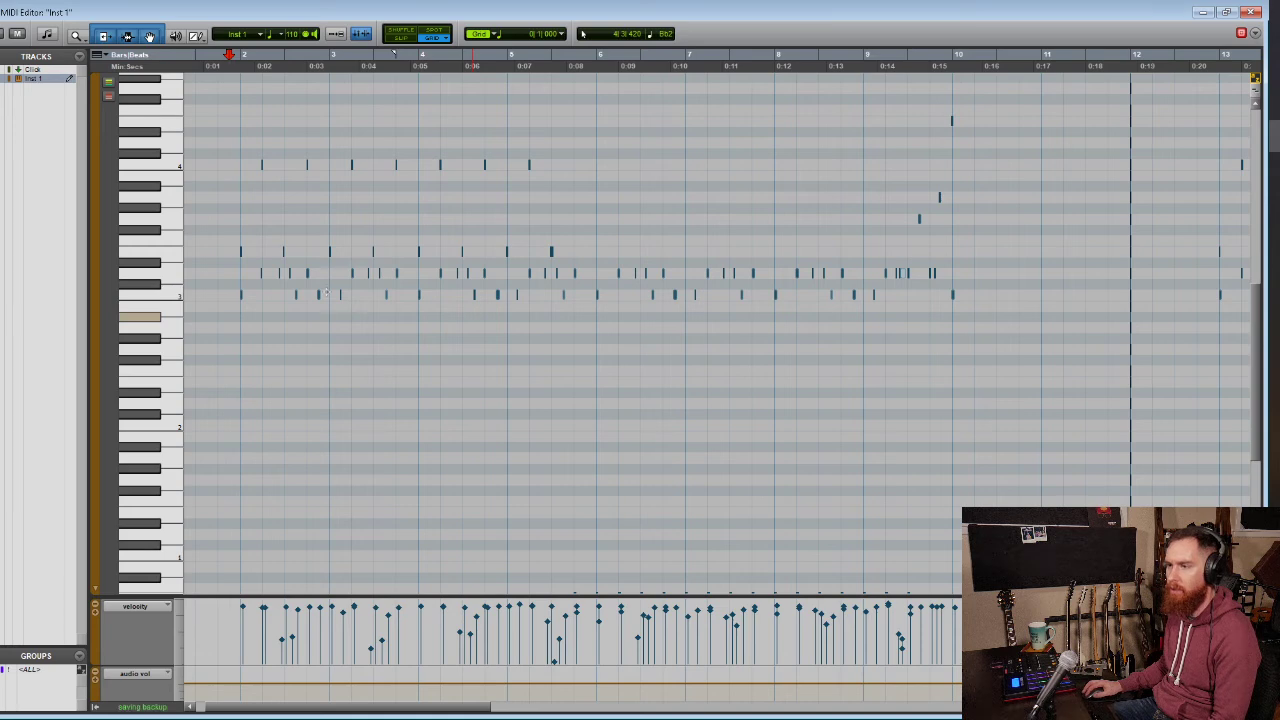
# Set the editing grid to 1/16 notes
pyautogui.click(267, 270)
pyautogui.press('t')
pyautogui.press('t')
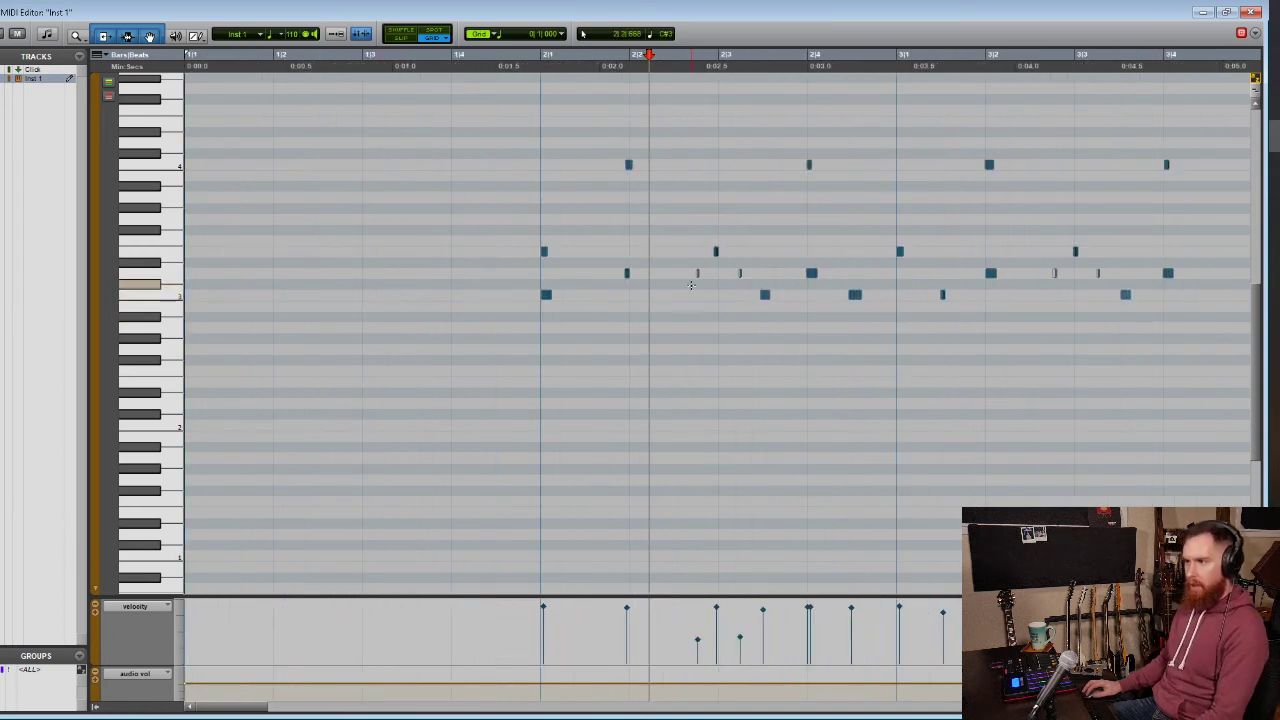
pyautogui.click(498, 36)
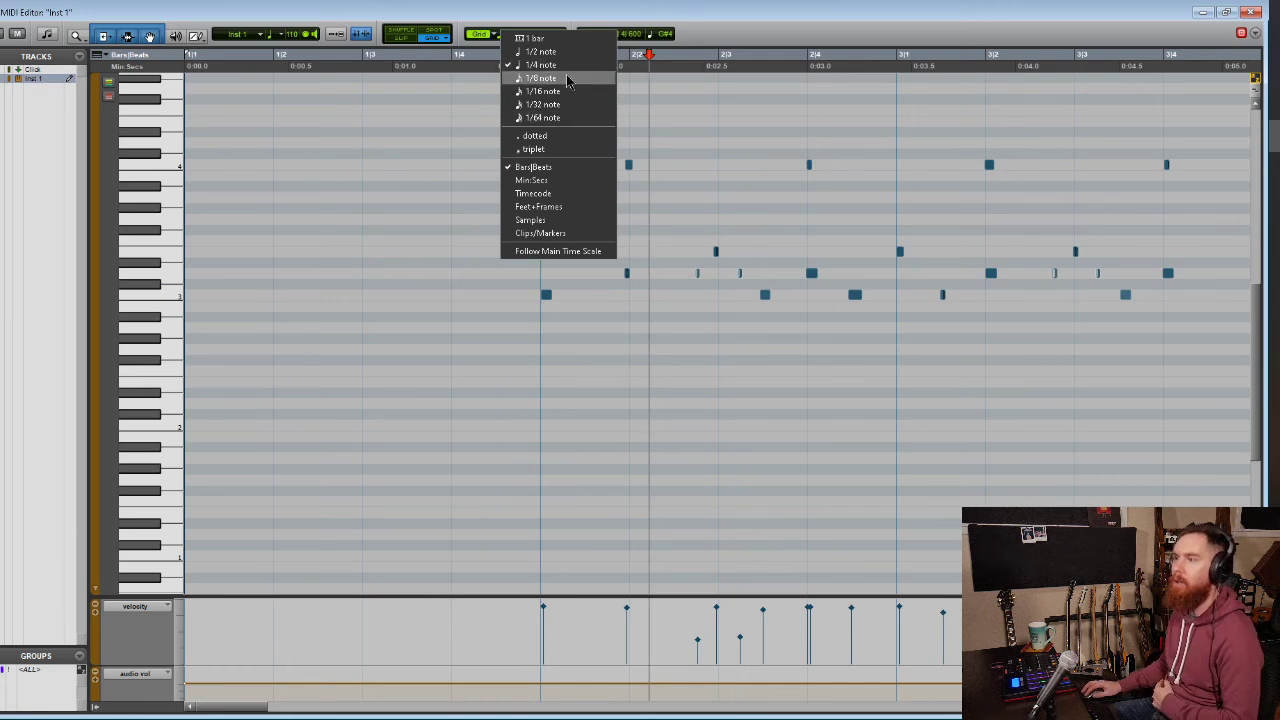
pyautogui.click(567, 79)
pyautogui.click(498, 36)
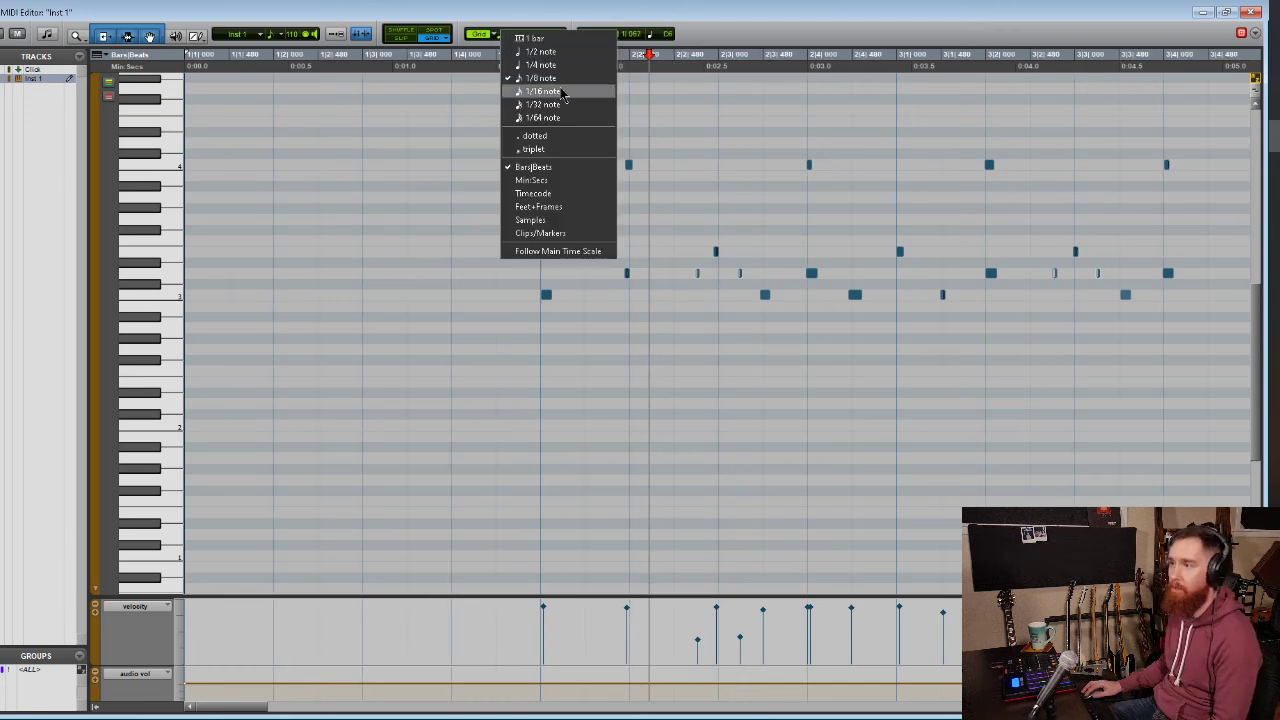
pyautogui.click(563, 93)
# Lower the velocity of the short D3 note at about 5|2|720
pyautogui.hscroll(2, 680, 270)
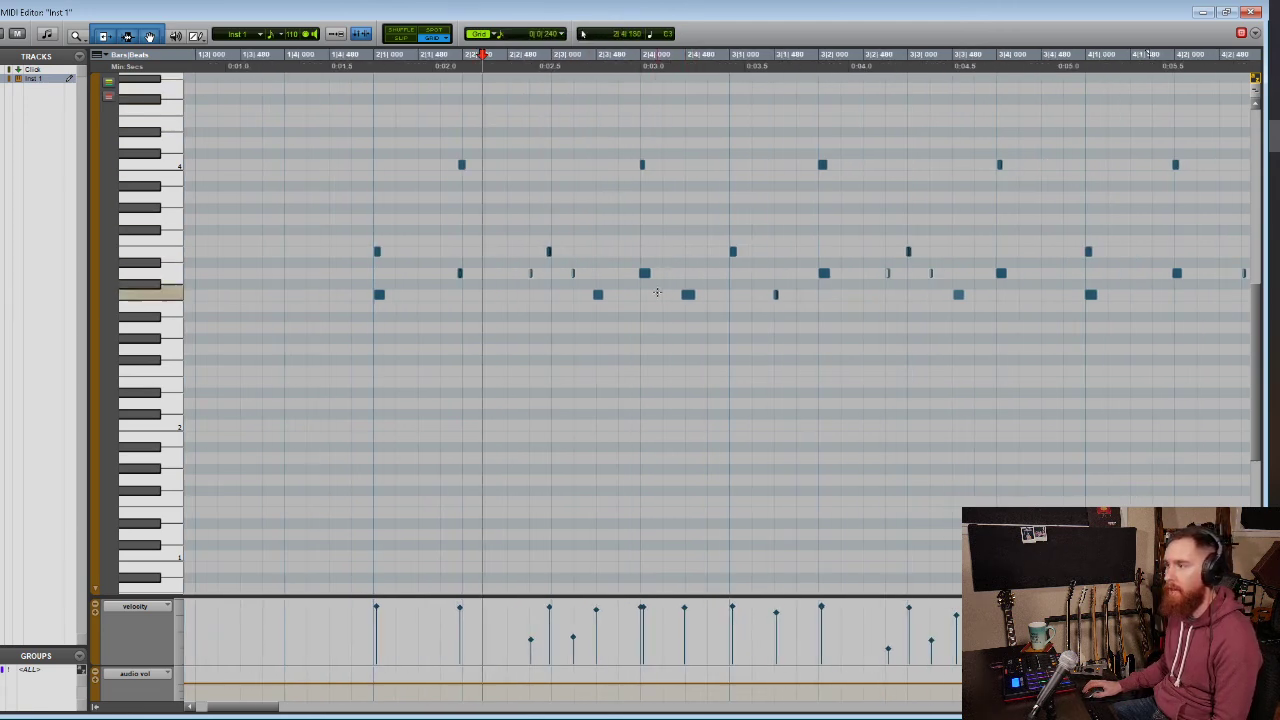
pyautogui.hscroll(2, 610, 370)
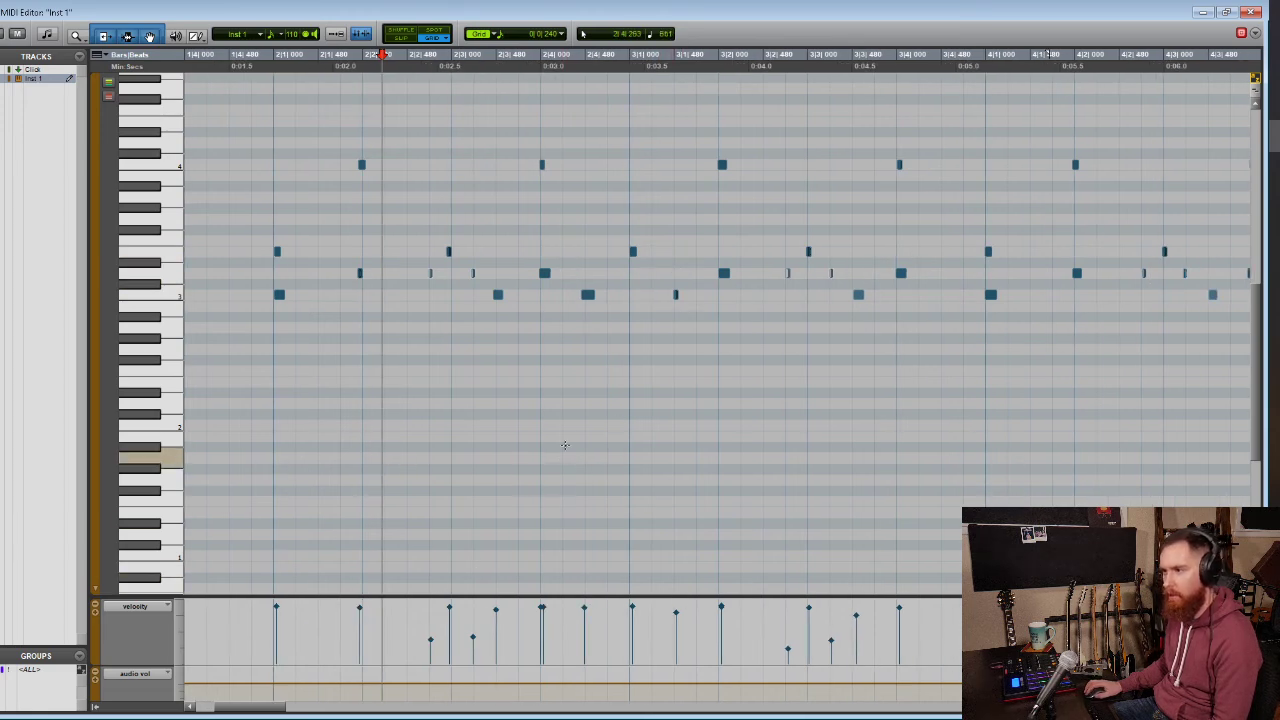
pyautogui.hscroll(3, 570, 430)
pyautogui.hscroll(3, 712, 356)
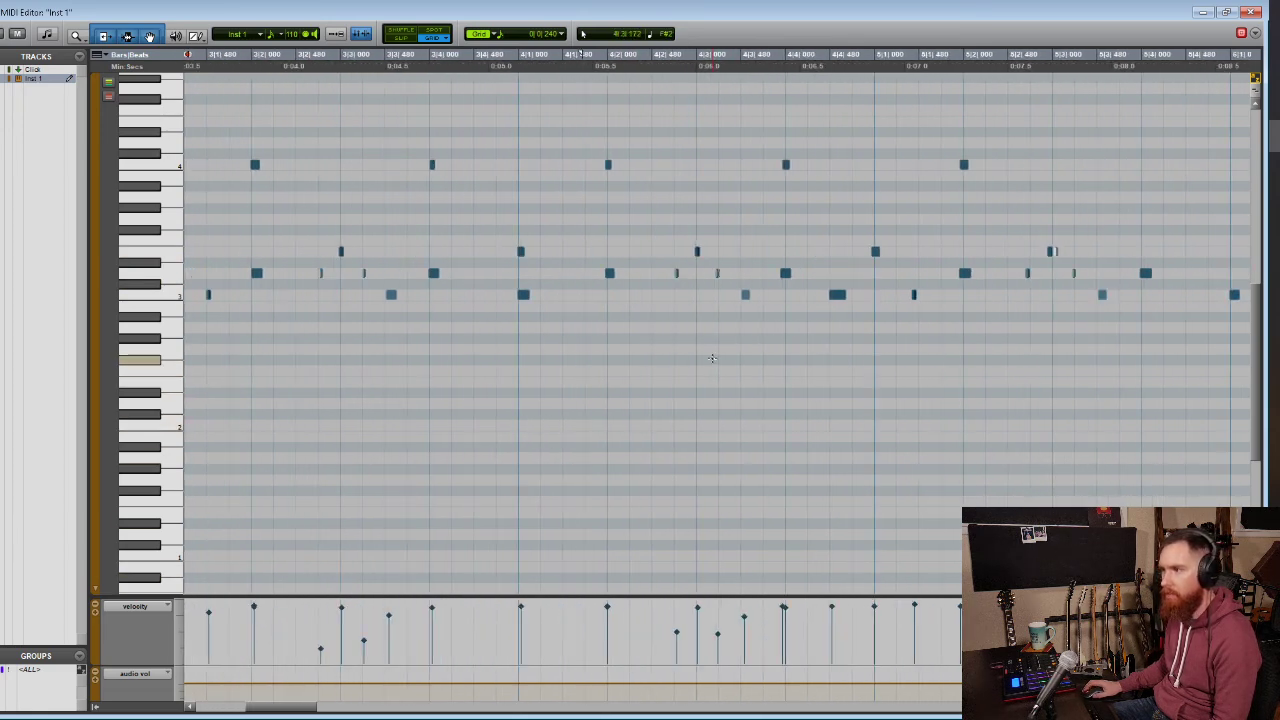
pyautogui.hscroll(2, 712, 357)
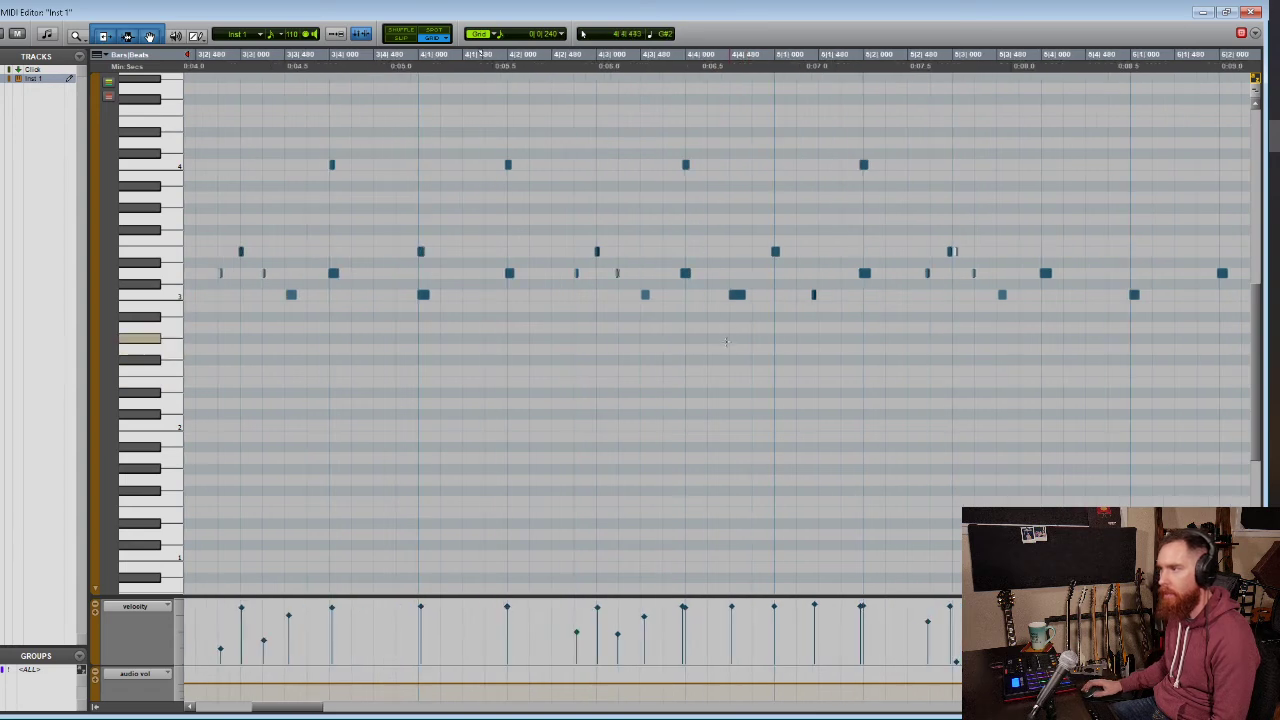
pyautogui.moveTo(906, 299); pyautogui.dragTo(936, 271)
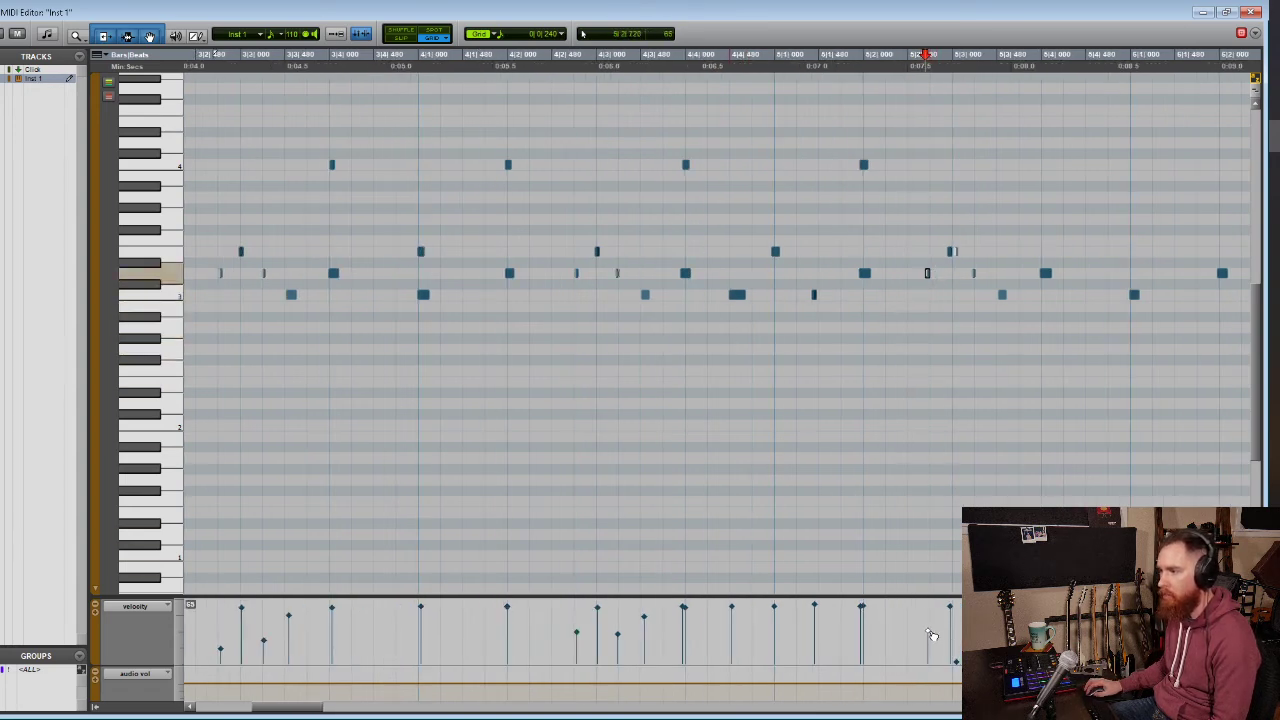
# Play back the passage from about 4|4 into bar 6
pyautogui.click(694, 441)
pyautogui.press('space')
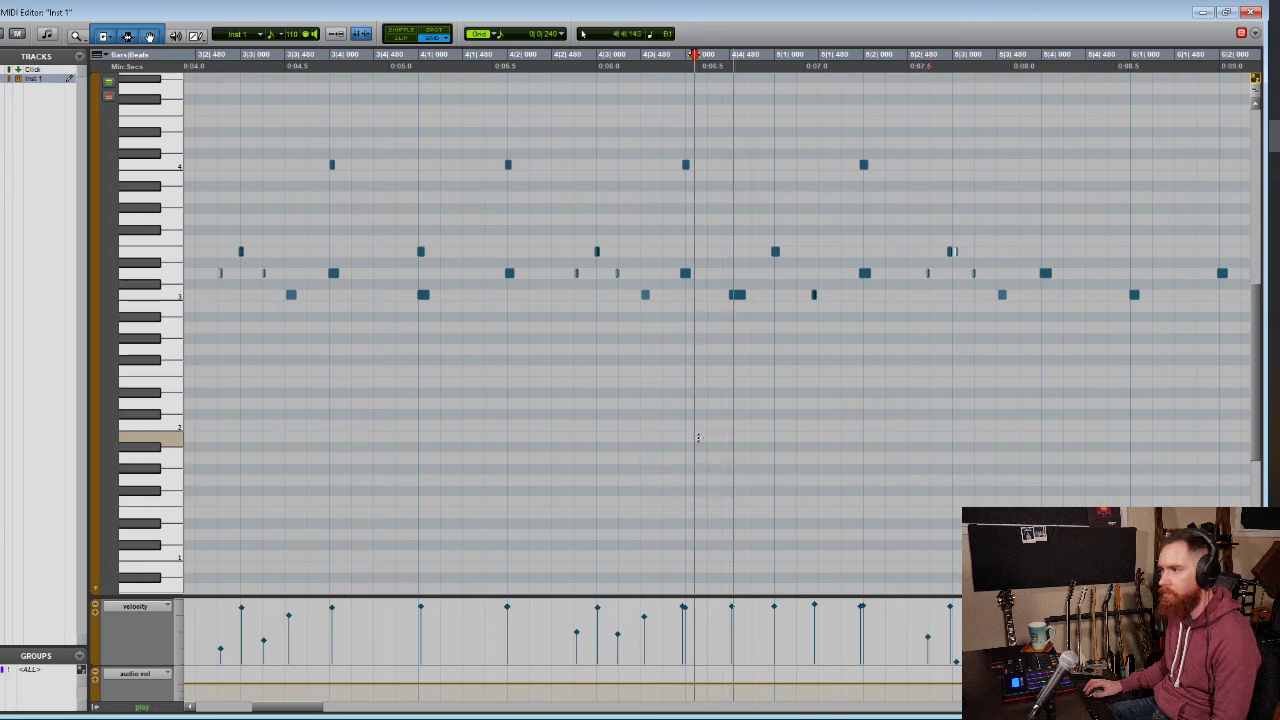
pyautogui.hscroll(2, 702, 432)
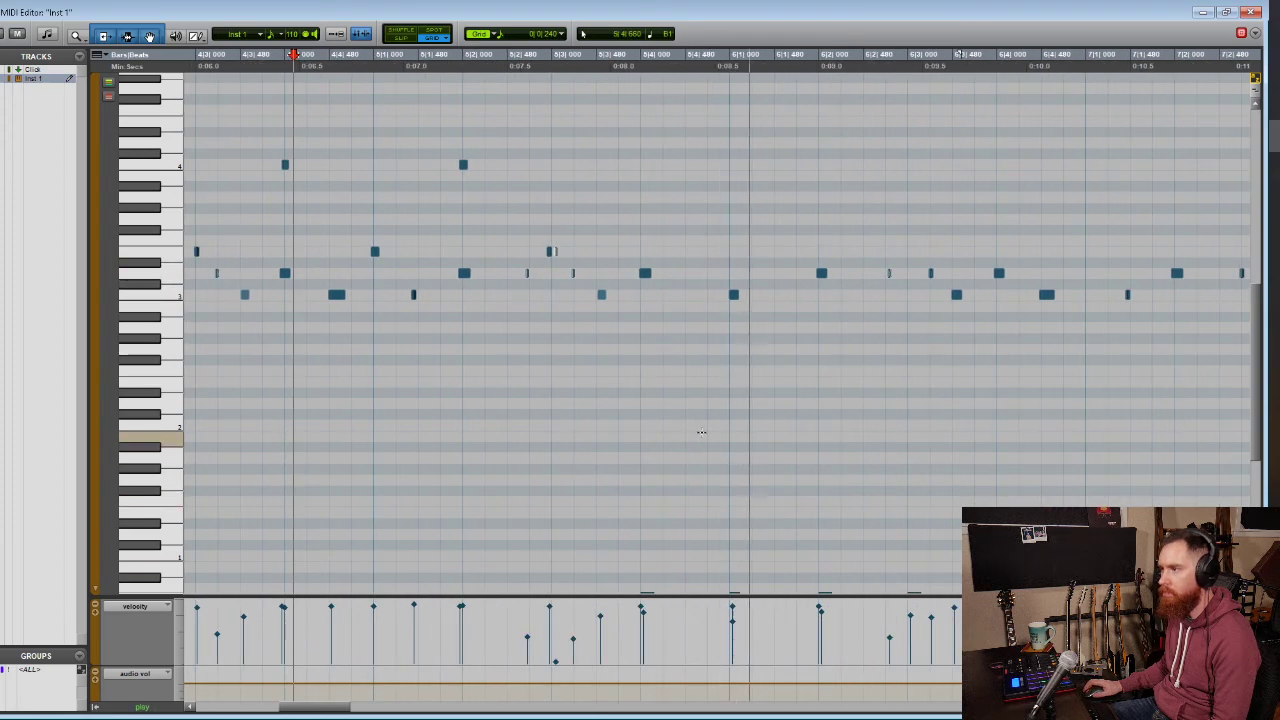
pyautogui.press('space')
pyautogui.scroll(-1, 704, 431)
pyautogui.hscroll(-4, 709, 428)
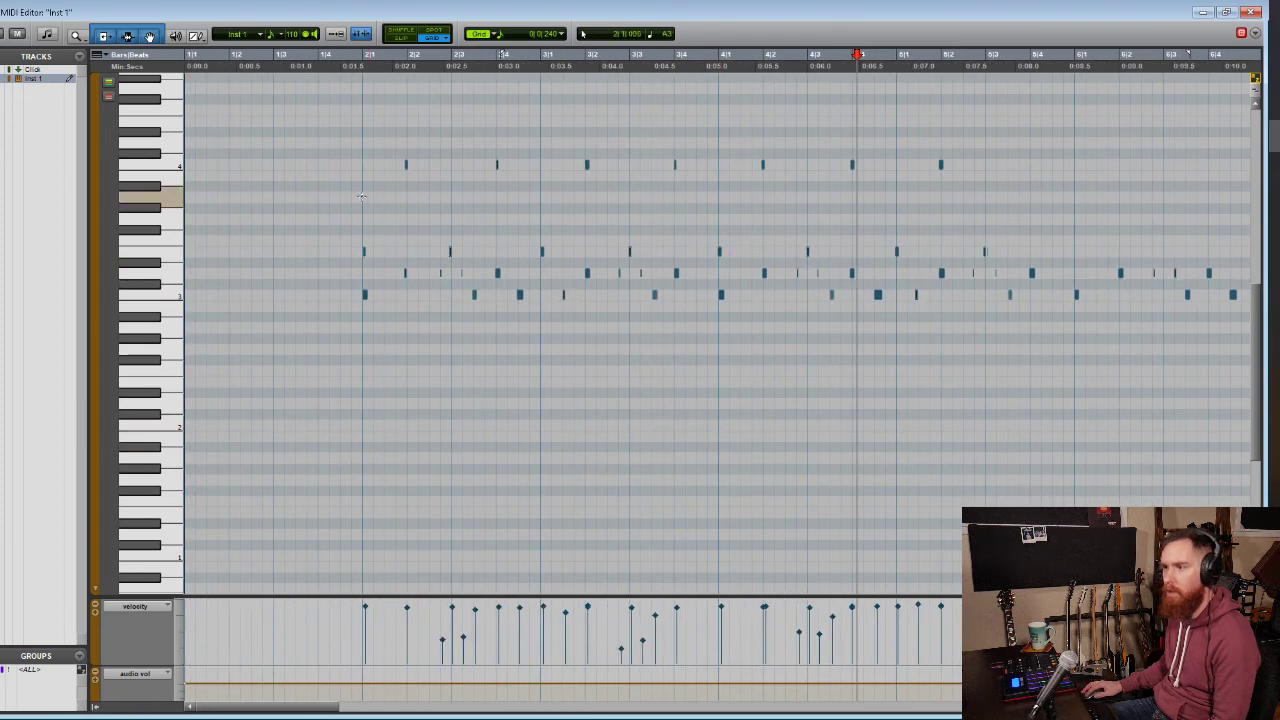
# Play back the part from just before 2|1, following the notes into bar 6
pyautogui.click(360, 197)
pyautogui.press('space')
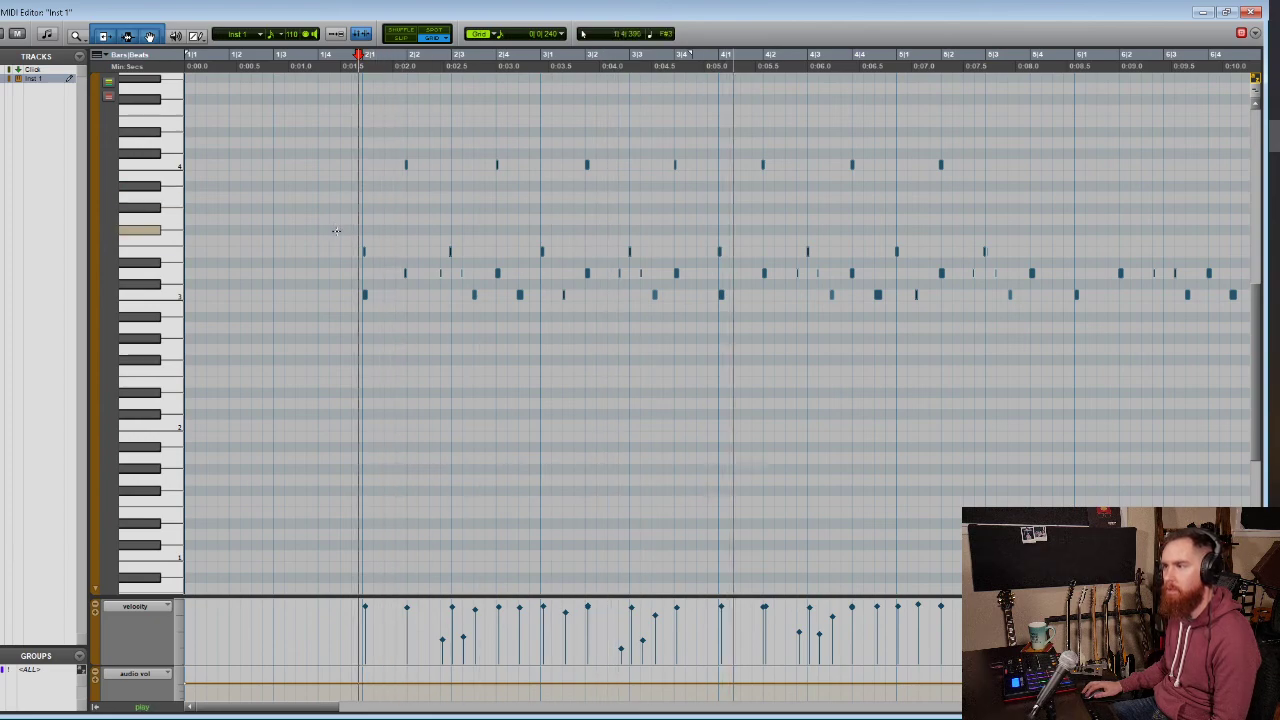
pyautogui.hscroll(4, 449, 346)
pyautogui.hscroll(2, 450, 347)
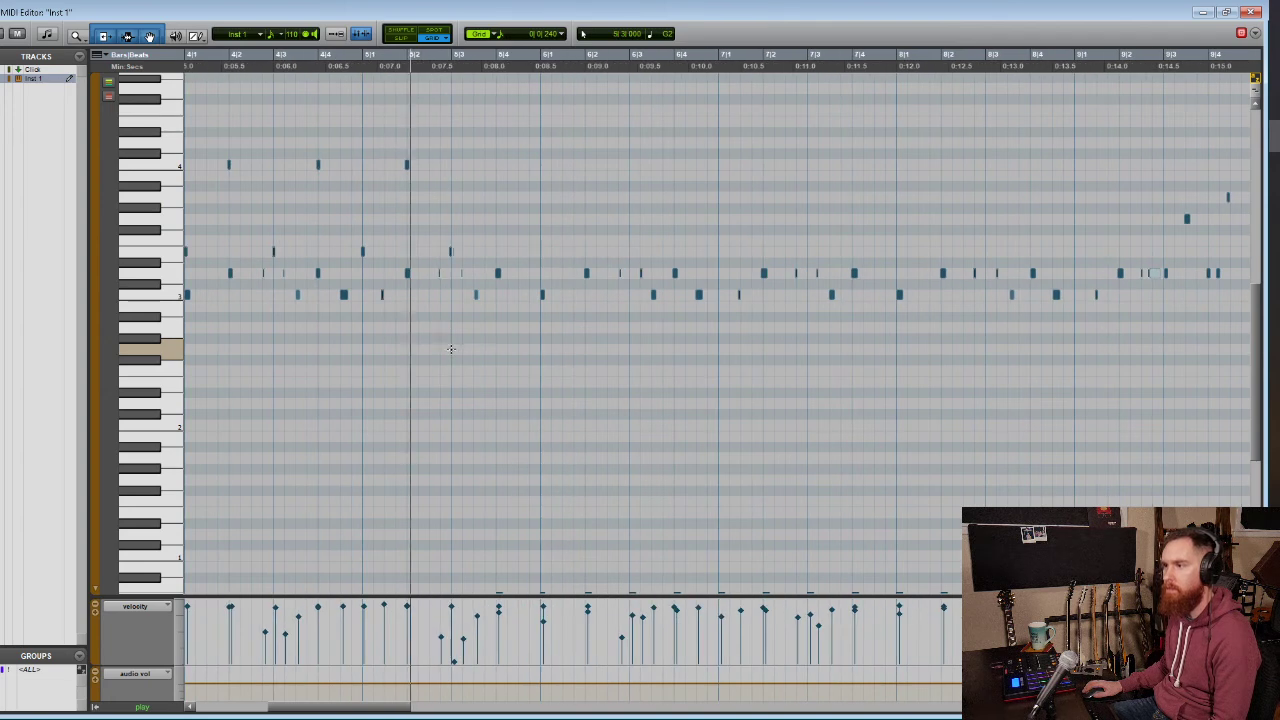
pyautogui.hscroll(1, 450, 347)
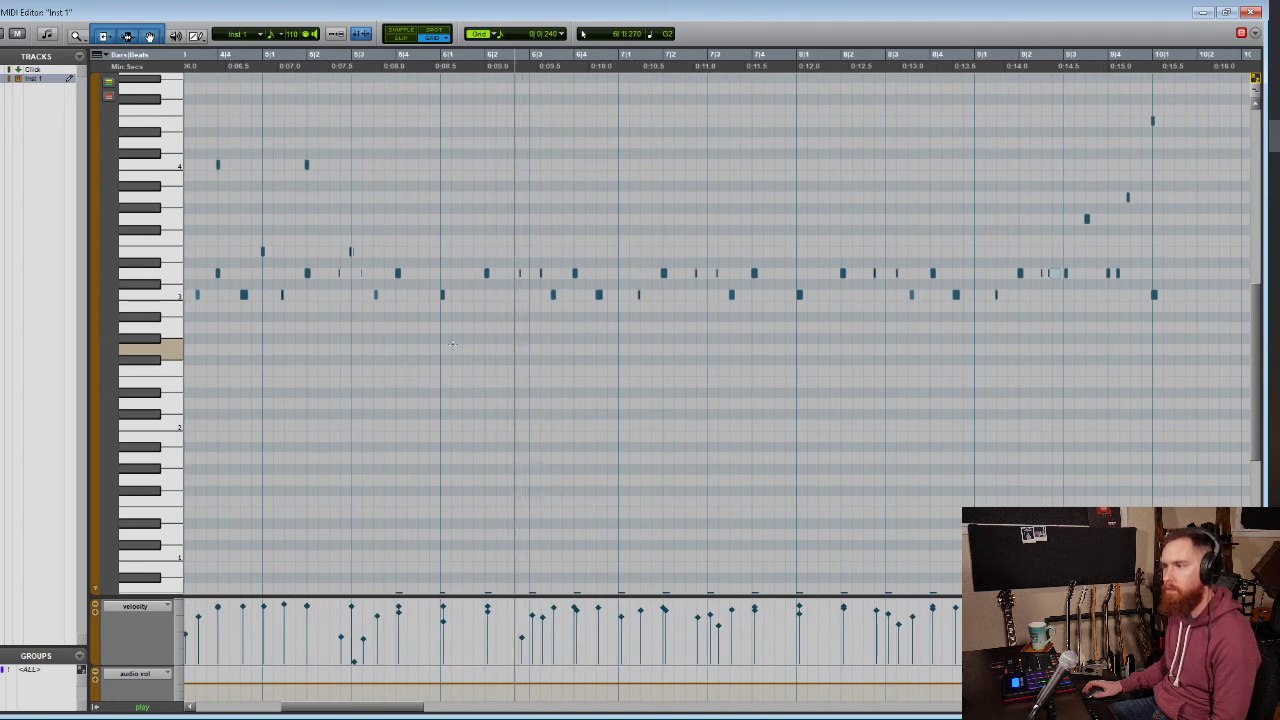
# Lower the velocities of the D3 note just after 6|3 and the two short D3 notes around 7|3
pyautogui.click(540, 273)
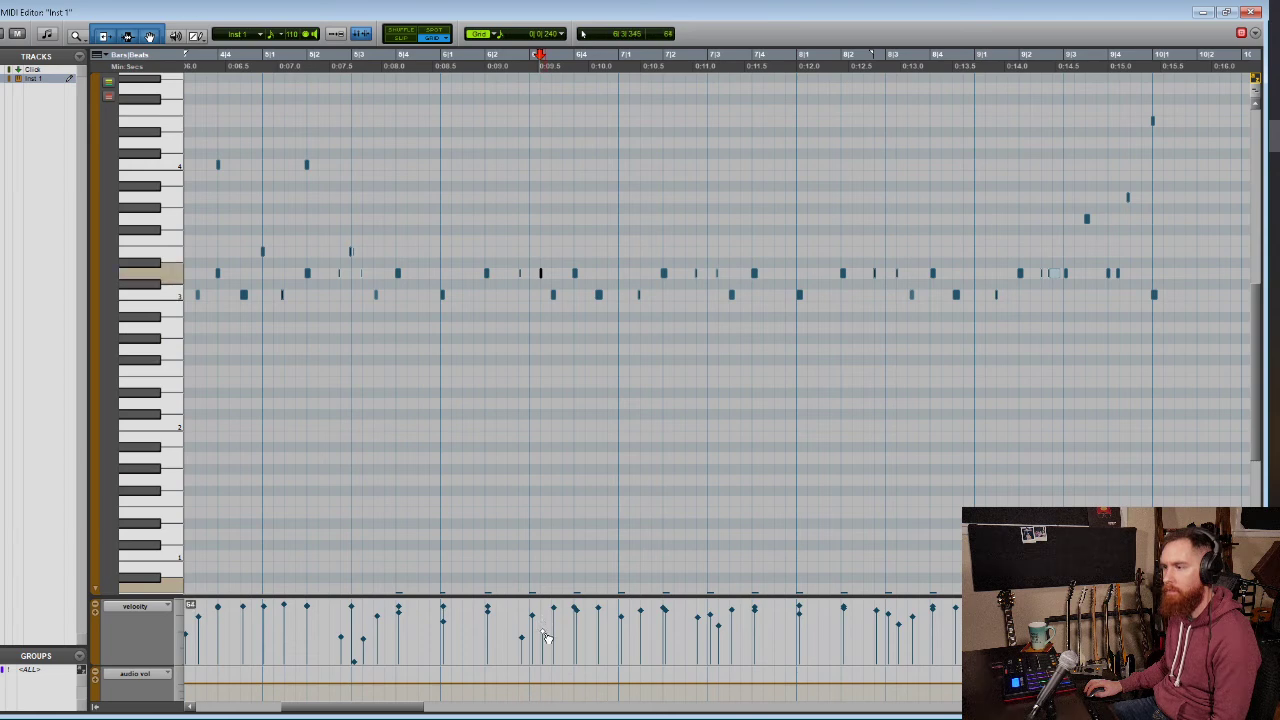
pyautogui.click(432, 431)
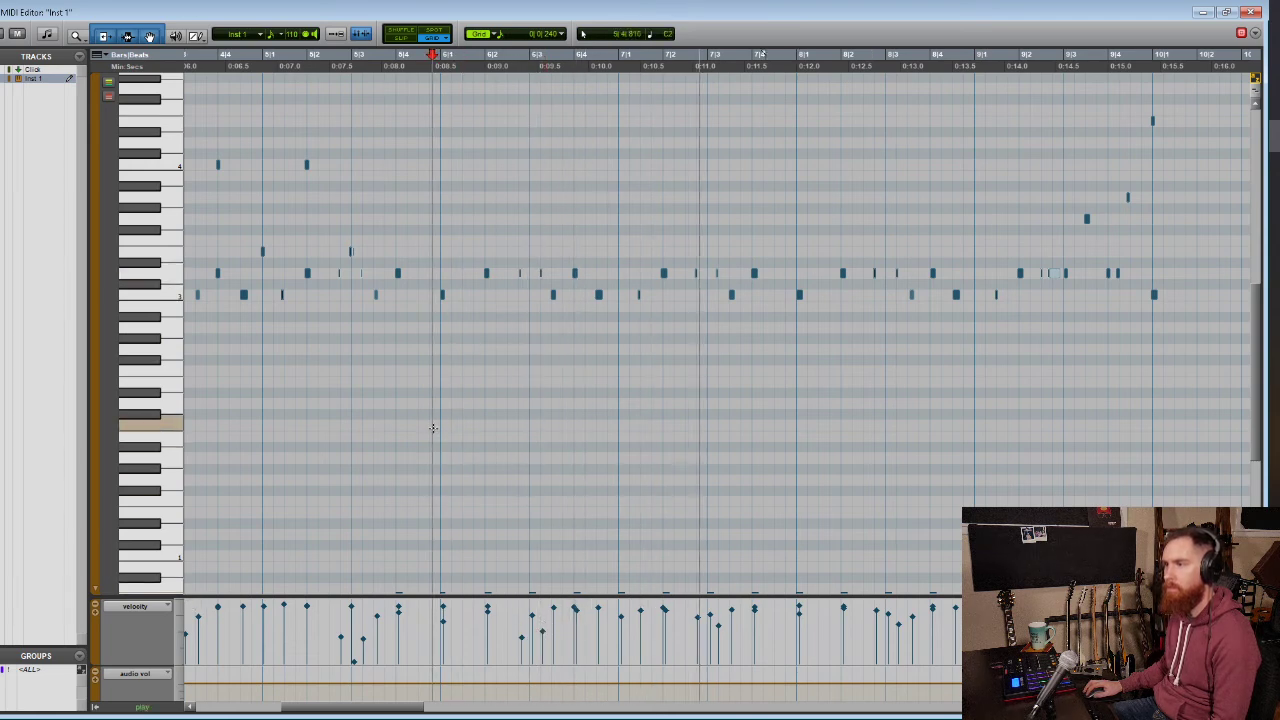
pyautogui.moveTo(680, 249); pyautogui.dragTo(716, 274)
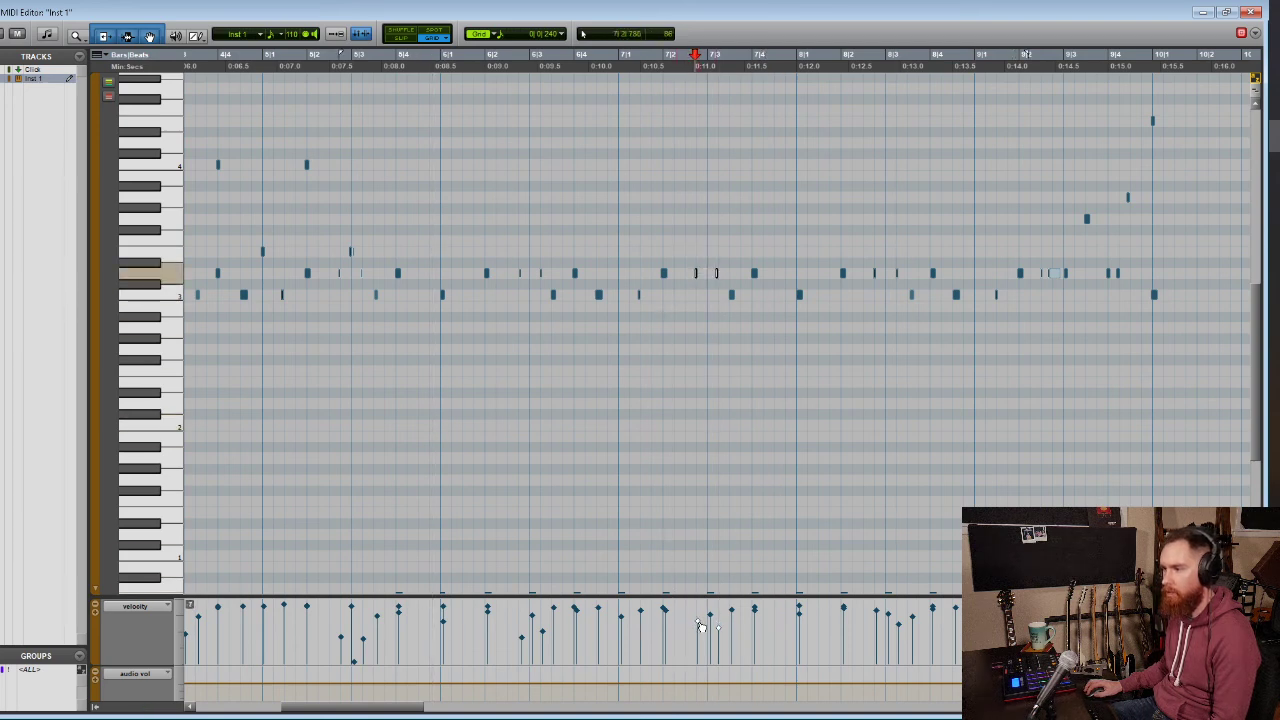
# Play on into bar 8 and lower the velocities of the two short D3 notes around 8|3
pyautogui.press('space')
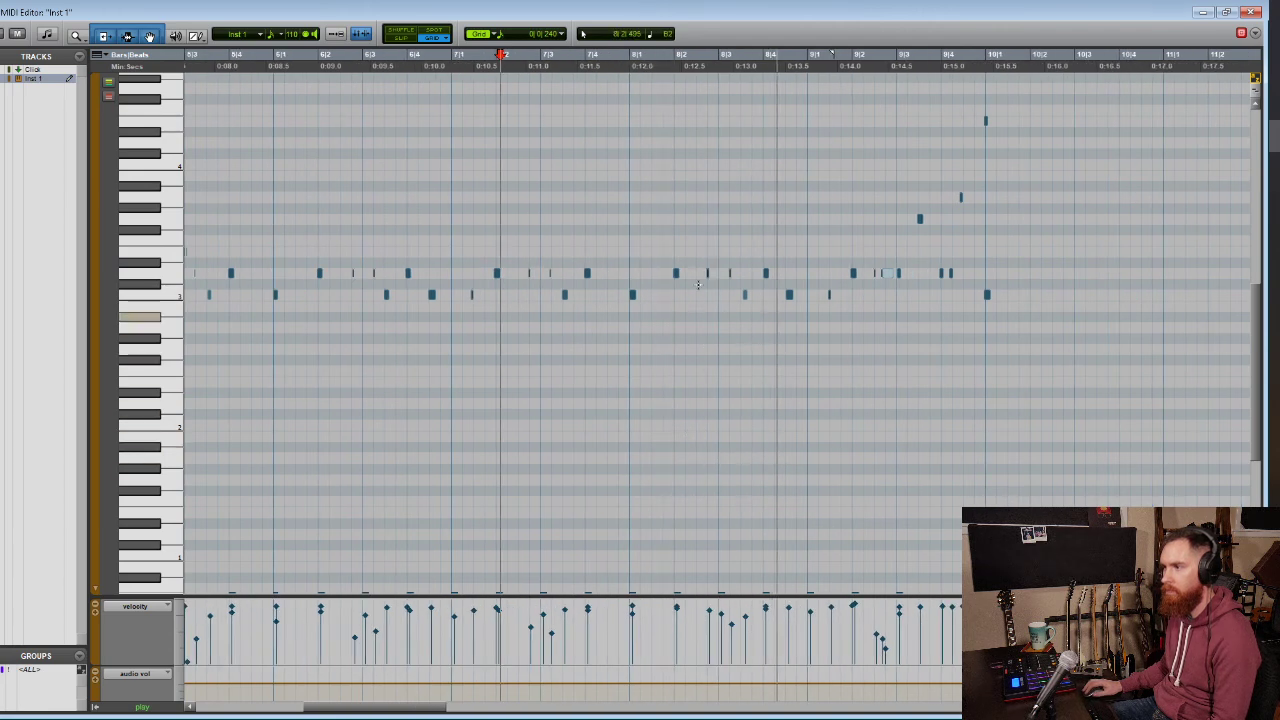
pyautogui.press('space')
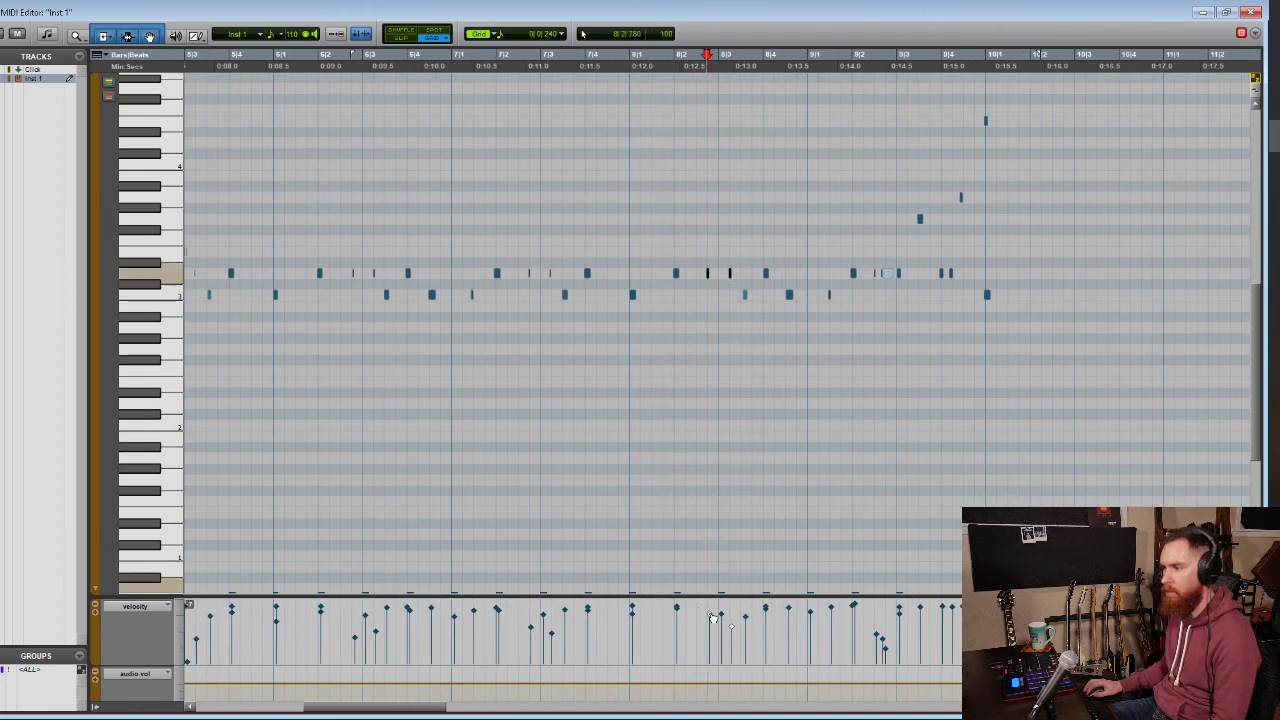
pyautogui.click(735, 645)
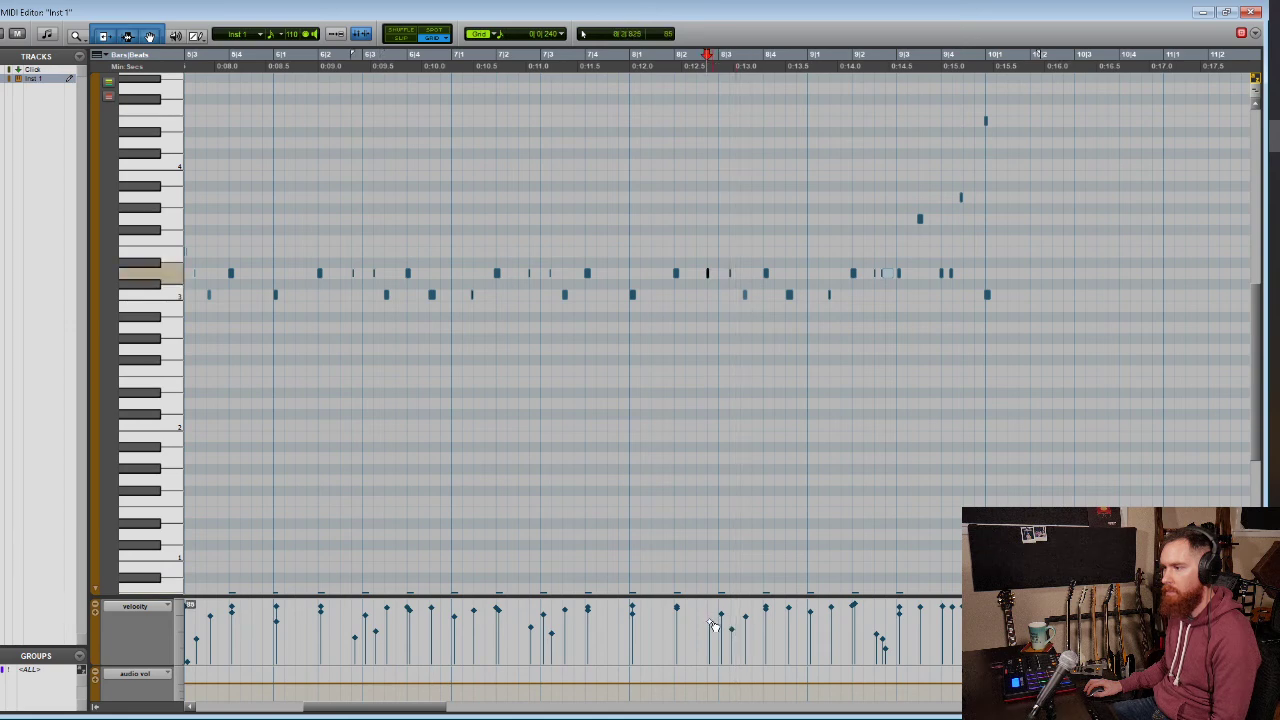
pyautogui.click(709, 620)
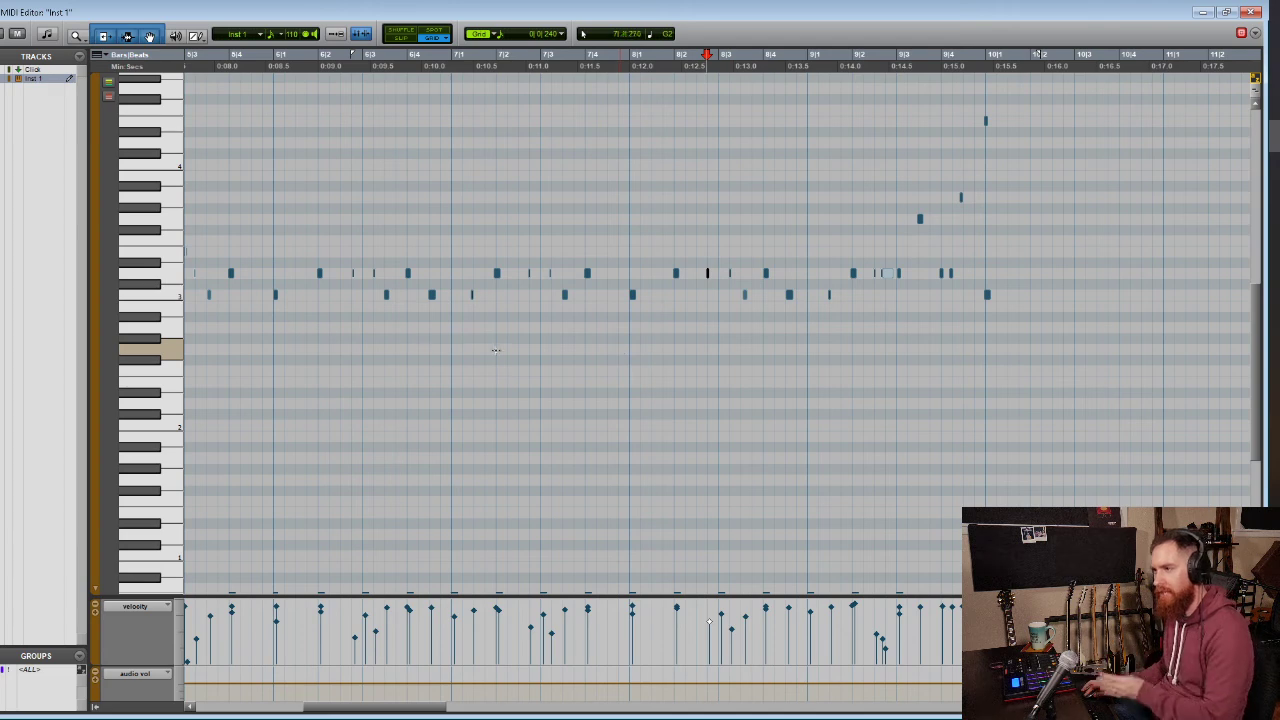
# Play back the passage from 6|1 through the ending at 10|1
pyautogui.click(274, 348)
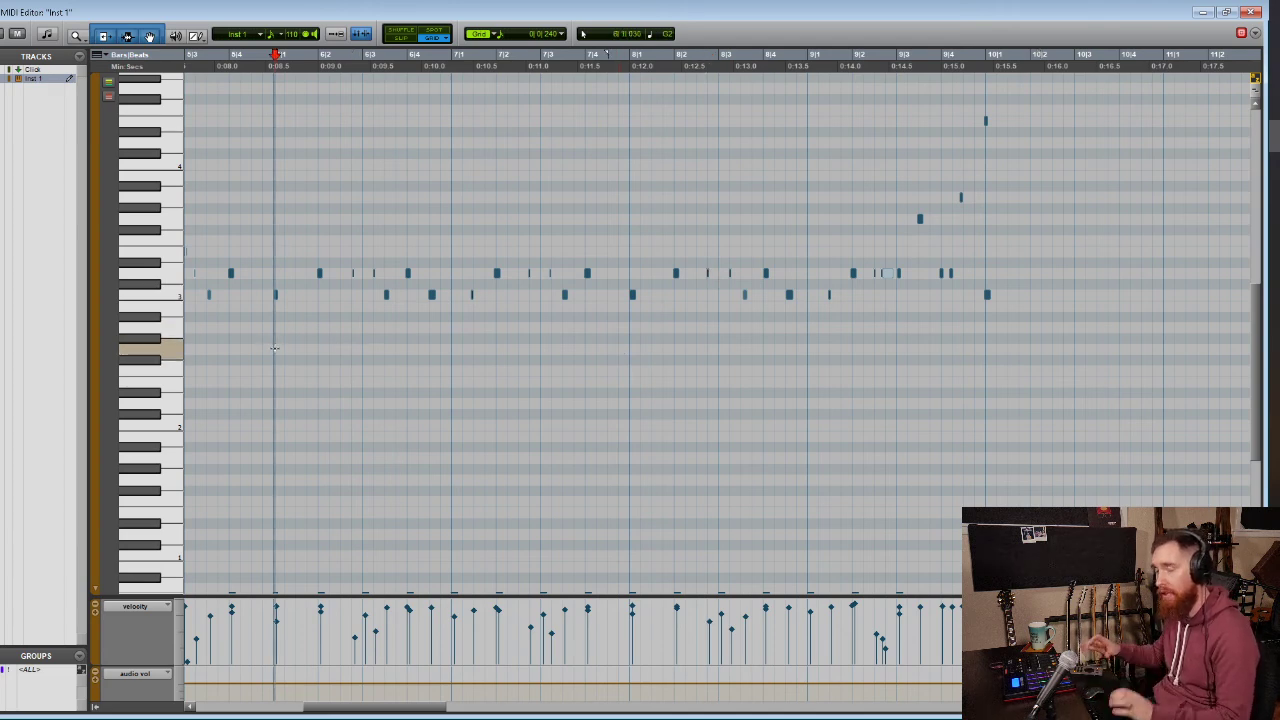
pyautogui.press('space')
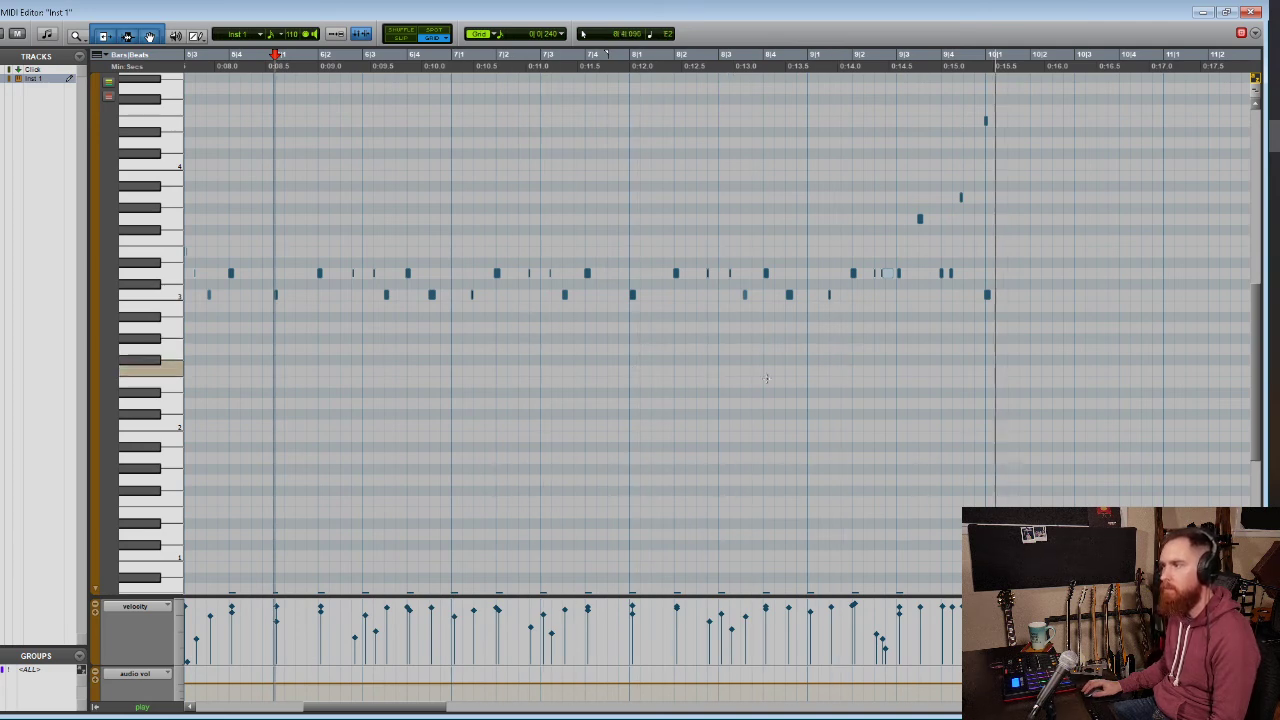
pyautogui.press('space')
# Nudge the second D3 note near 9|4 and the A3 note after it slightly later, then play back from just before 9|2
pyautogui.click(889, 229)
pyautogui.press('t')
pyautogui.press('t')
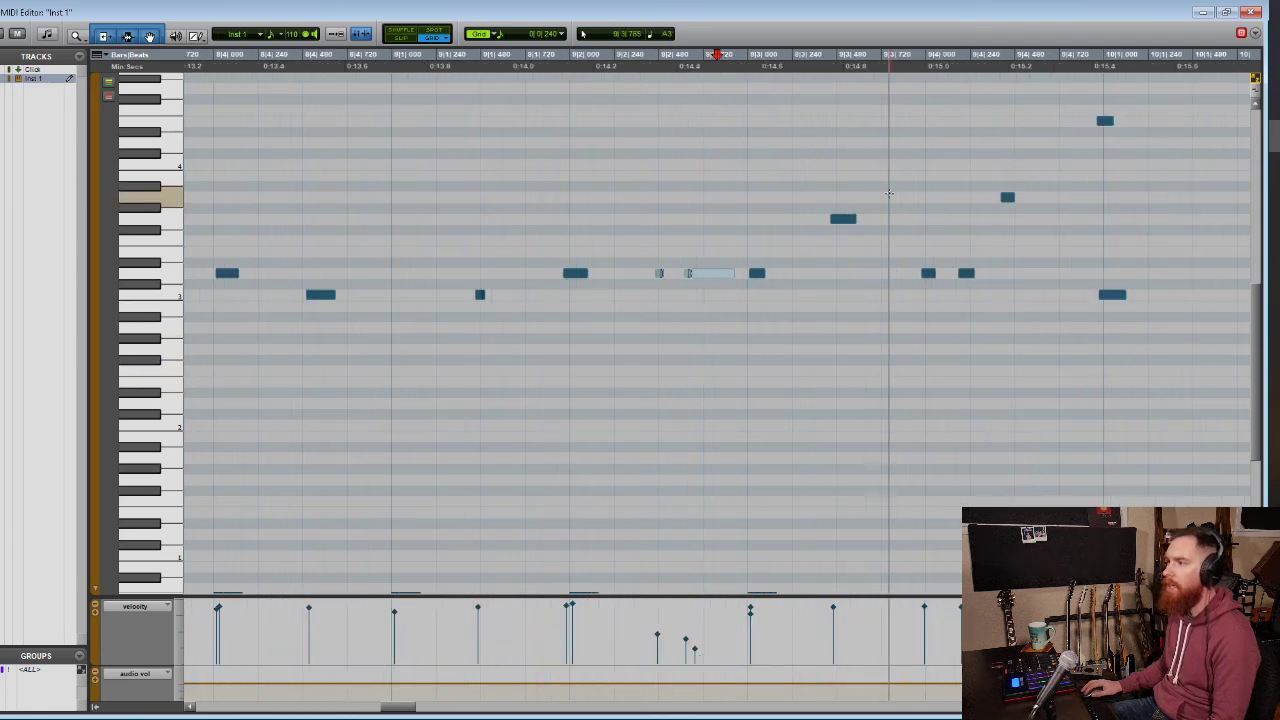
pyautogui.hscroll(2, 869, 260)
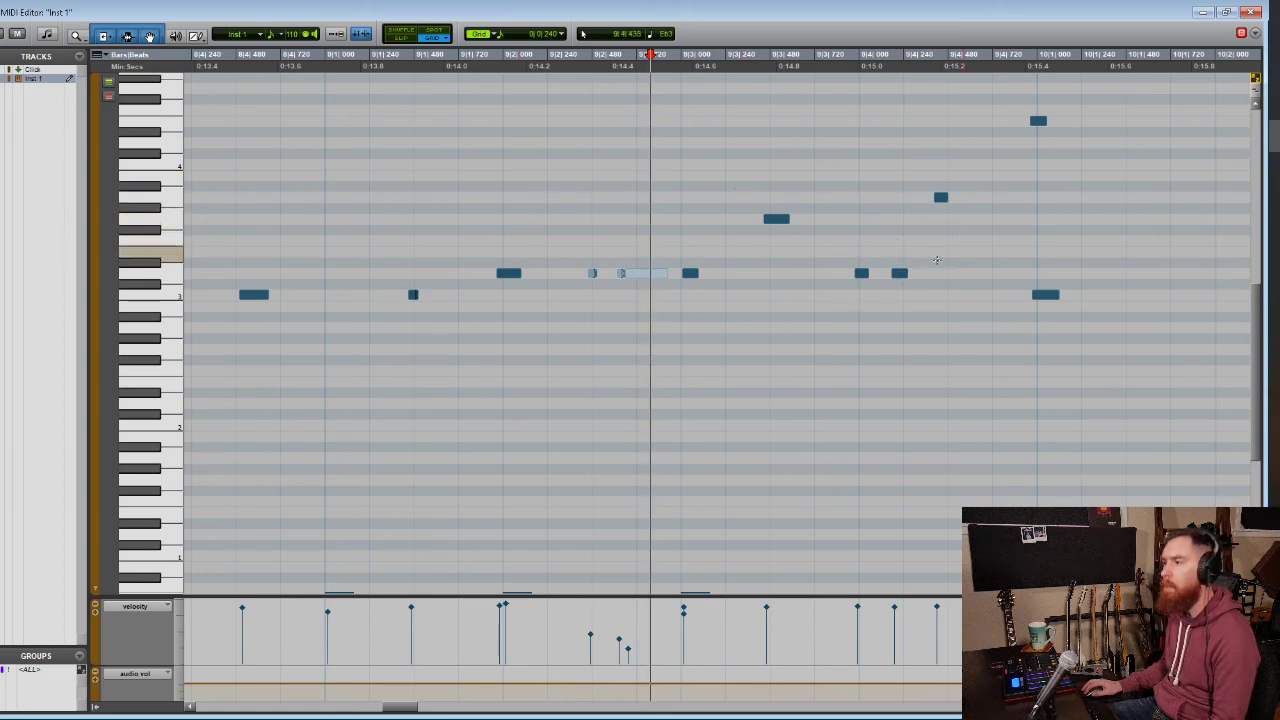
pyautogui.moveTo(891, 132); pyautogui.dragTo(943, 308)
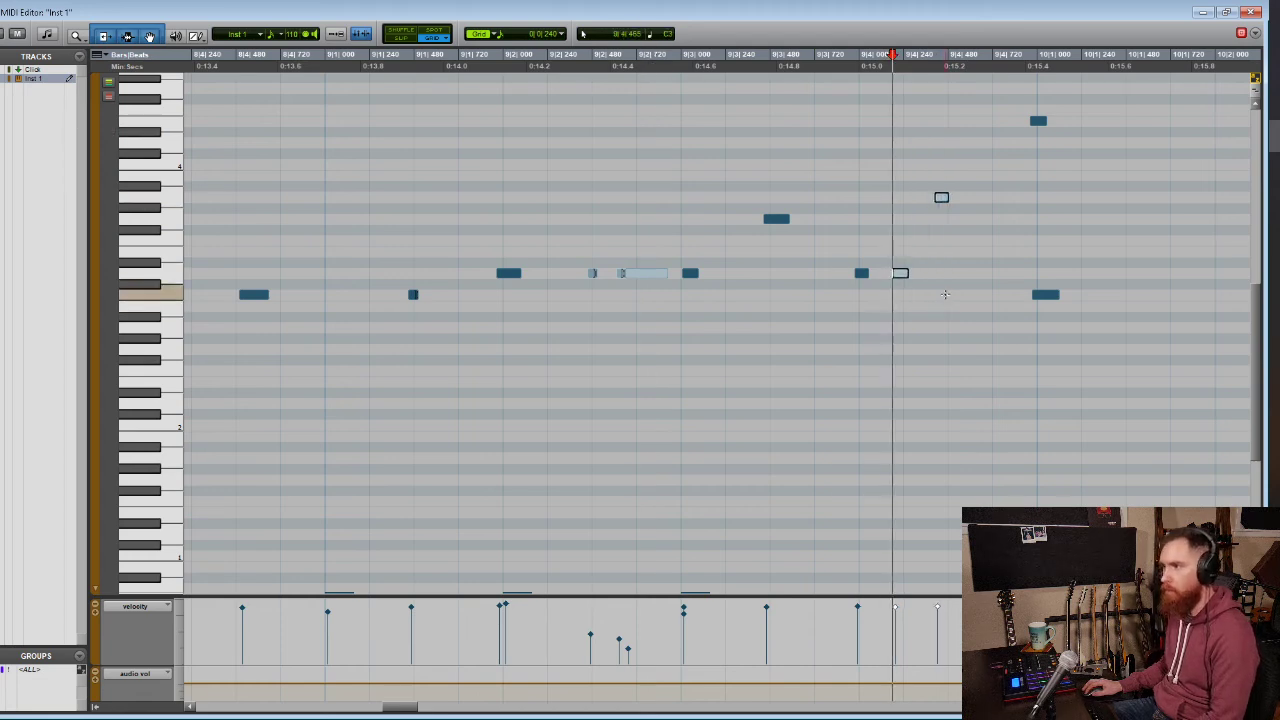
pyautogui.press('KP_Add')
pyautogui.press('KP_Add')
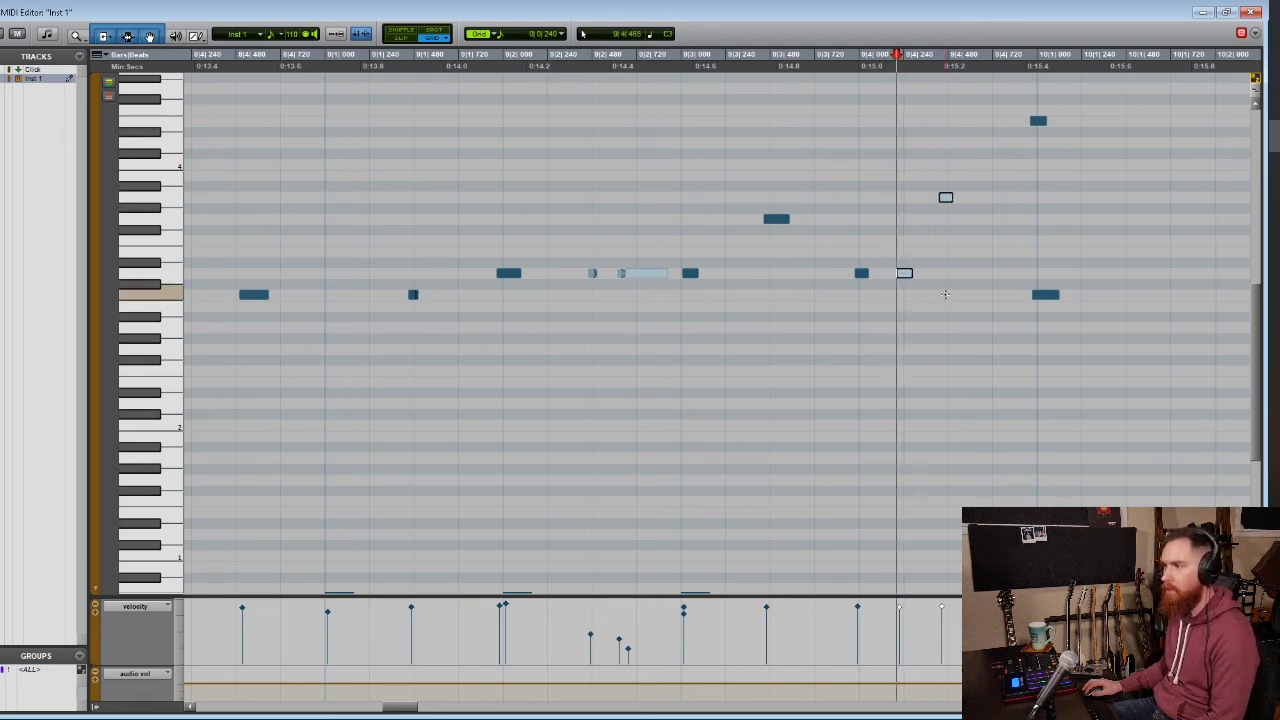
pyautogui.press('KP_Add')
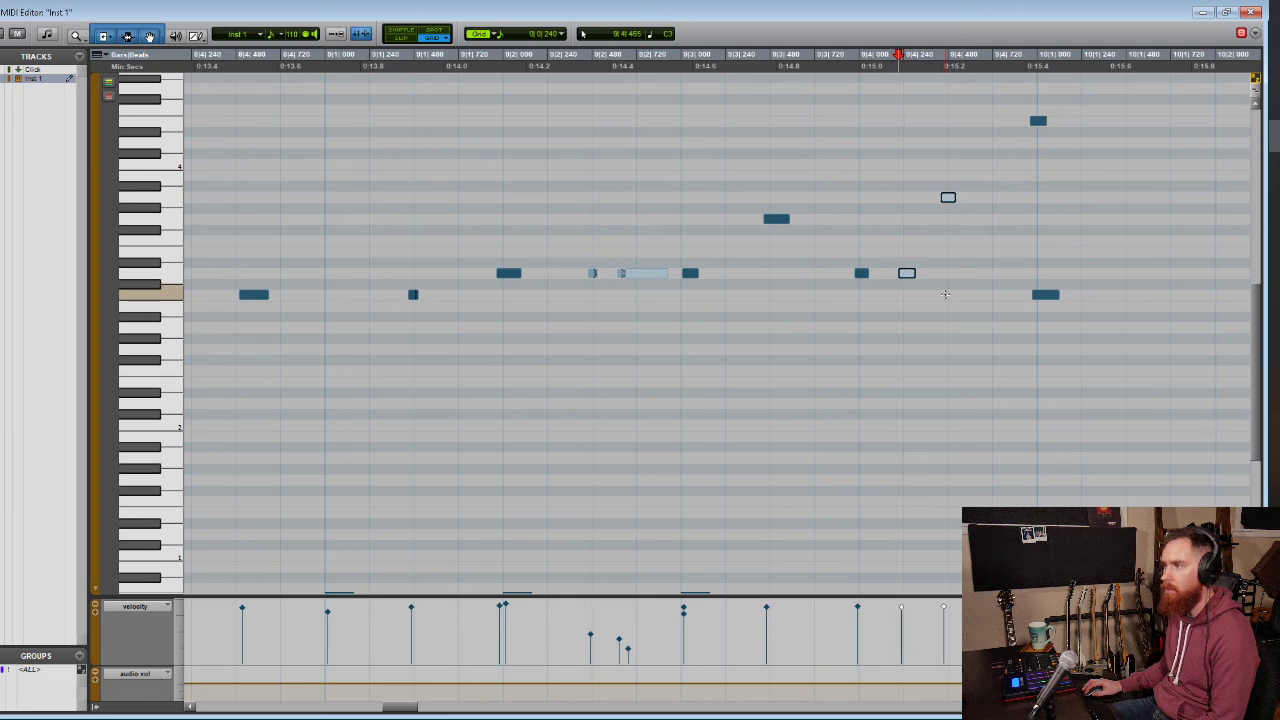
pyautogui.click(477, 186)
pyautogui.press('space')
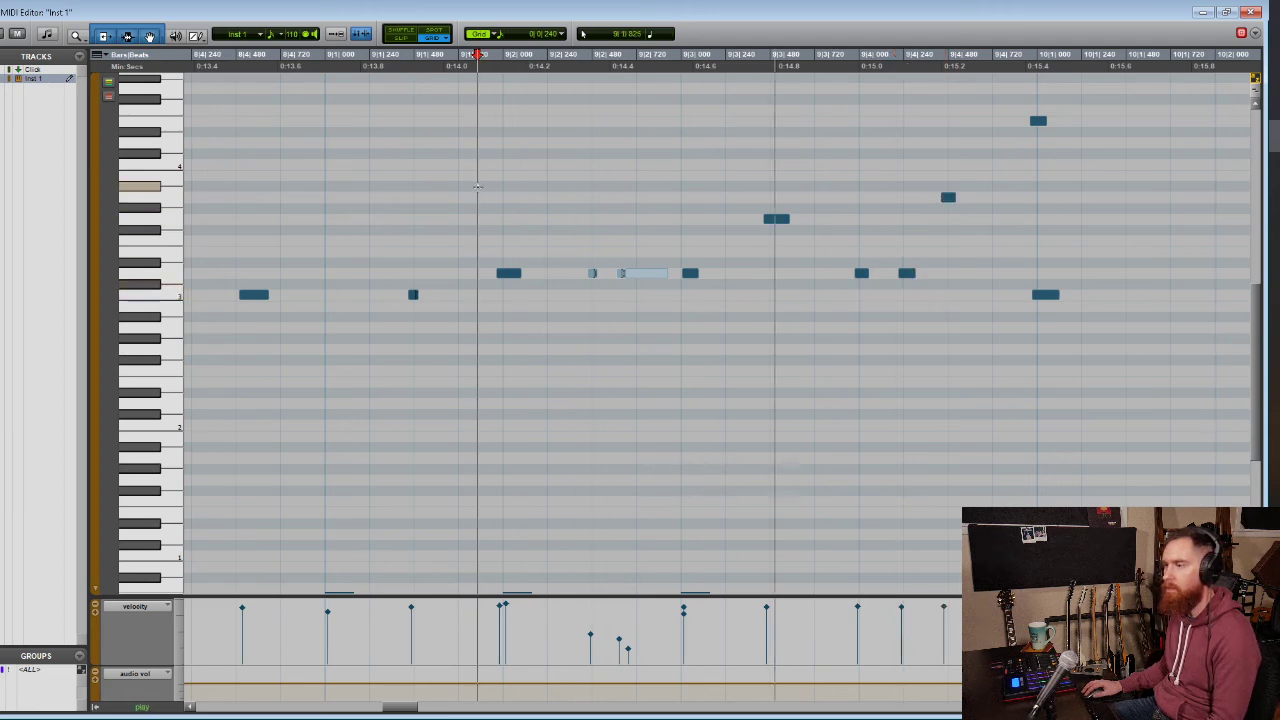
pyautogui.press('space')
# Nudge the E4 and C3 notes at 10|1 slightly later so their starts line up, and play back from just before 9|2
pyautogui.moveTo(996, 97); pyautogui.dragTo(1054, 298)
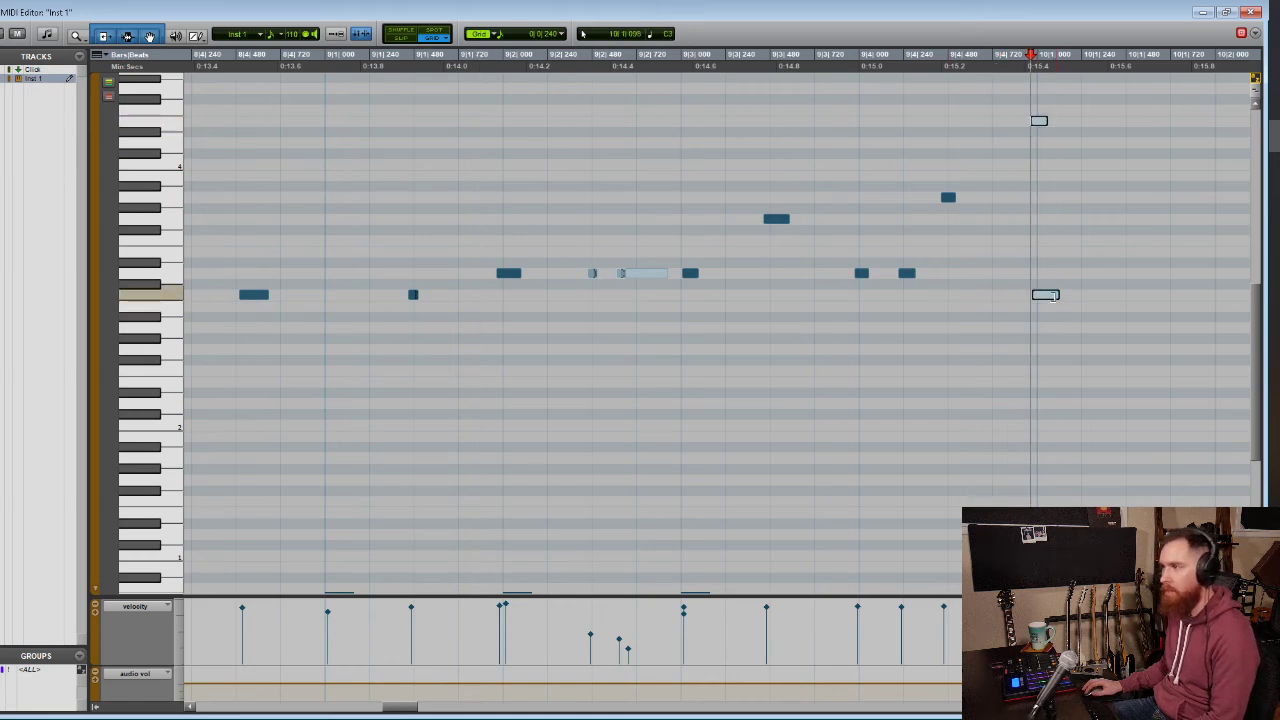
pyautogui.click(1041, 120)
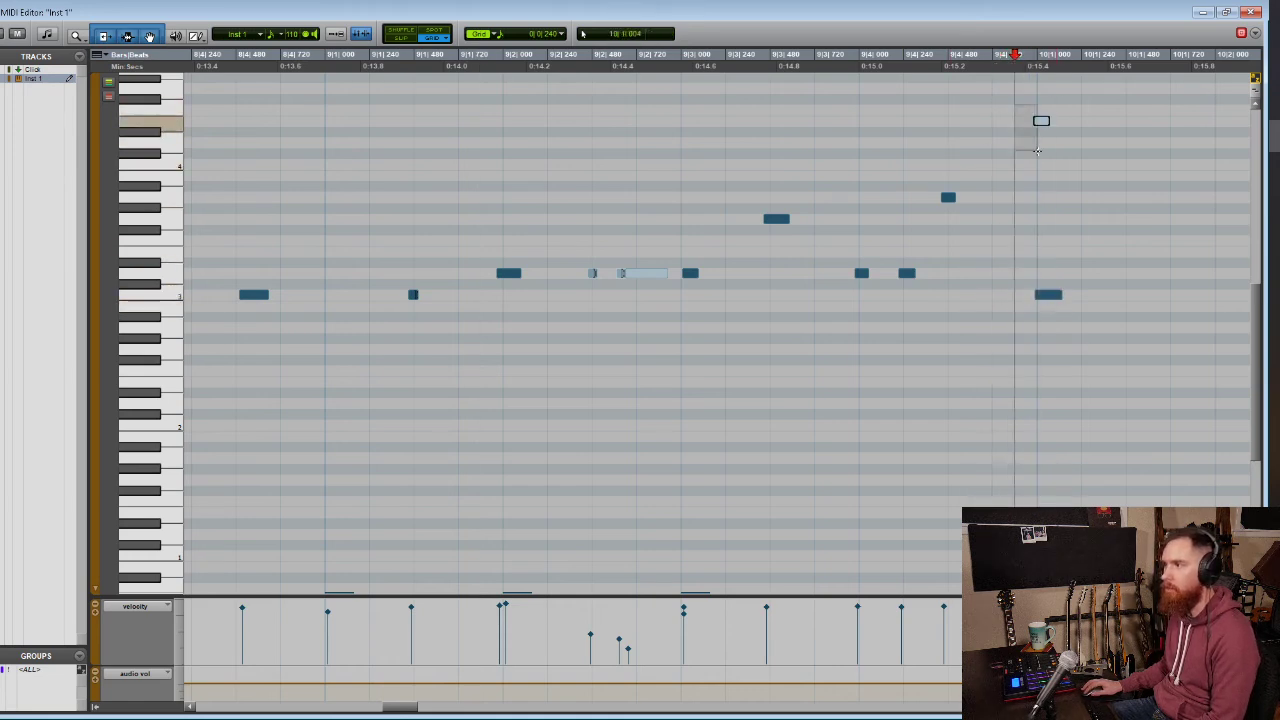
pyautogui.moveTo(1011, 99); pyautogui.dragTo(1060, 300)
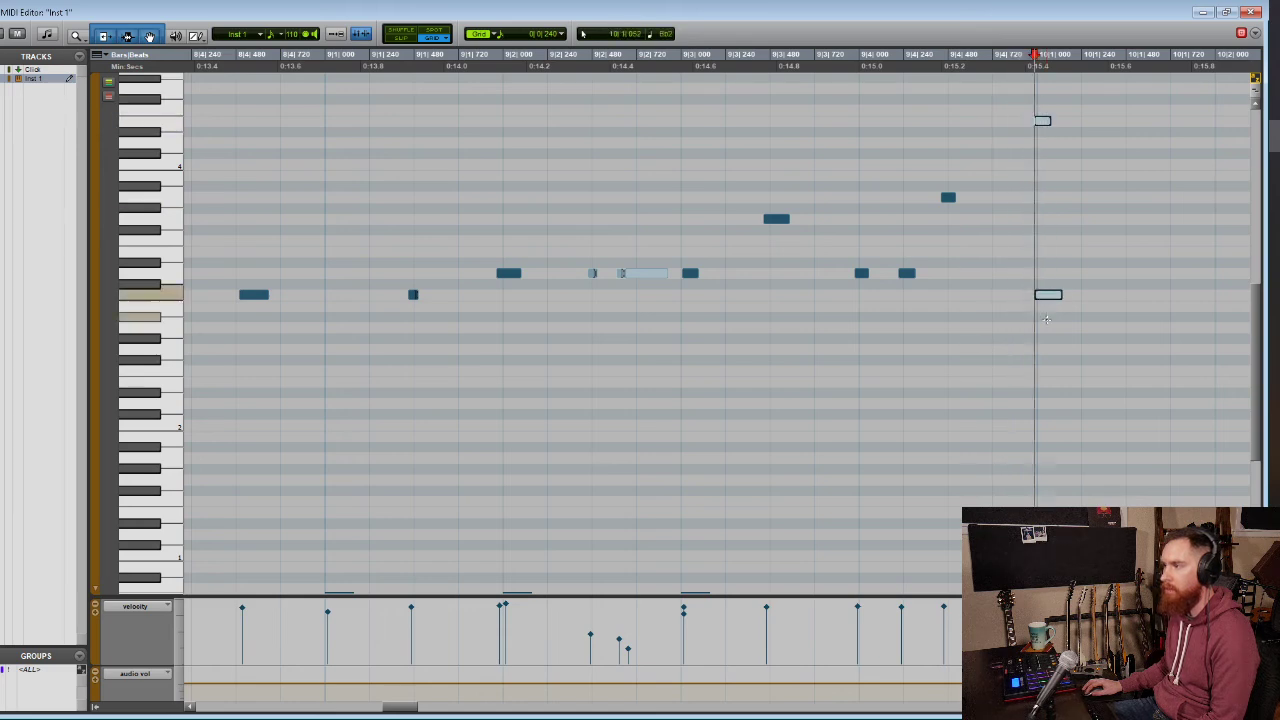
pyautogui.click(479, 190)
pyautogui.press('space')
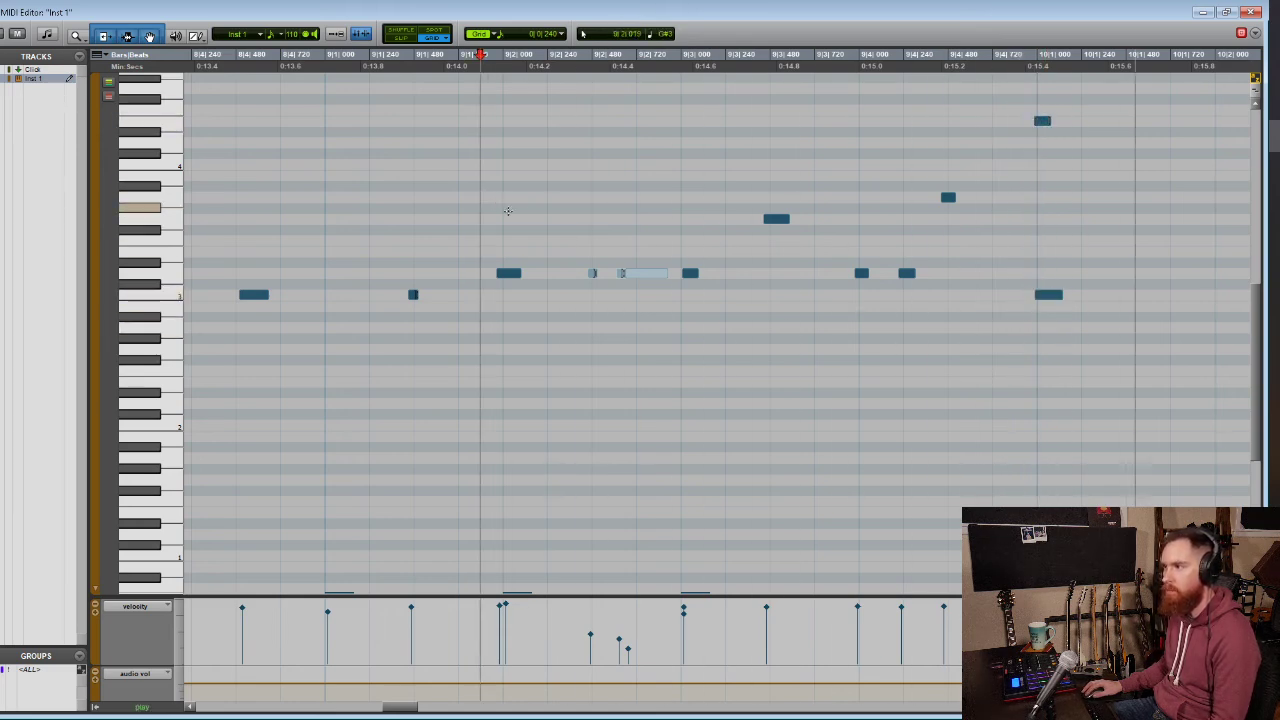
# Play back the passage from just before 9|2 through the ending at 10|1
pyautogui.press('space')
pyautogui.press('r')
pyautogui.press('r')
pyautogui.hscroll(-2, 682, 258)
pyautogui.hscroll(-5, 682, 258)
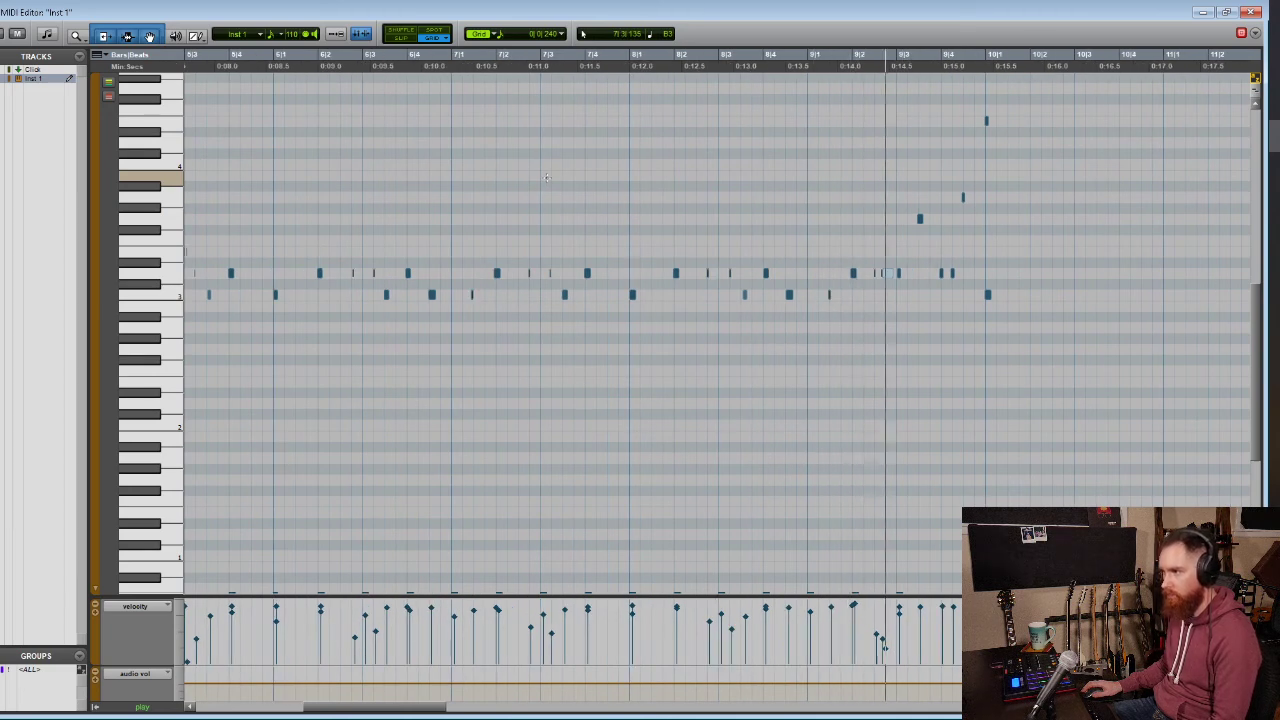
pyautogui.hscroll(1, 615, 180)
pyautogui.press('space')
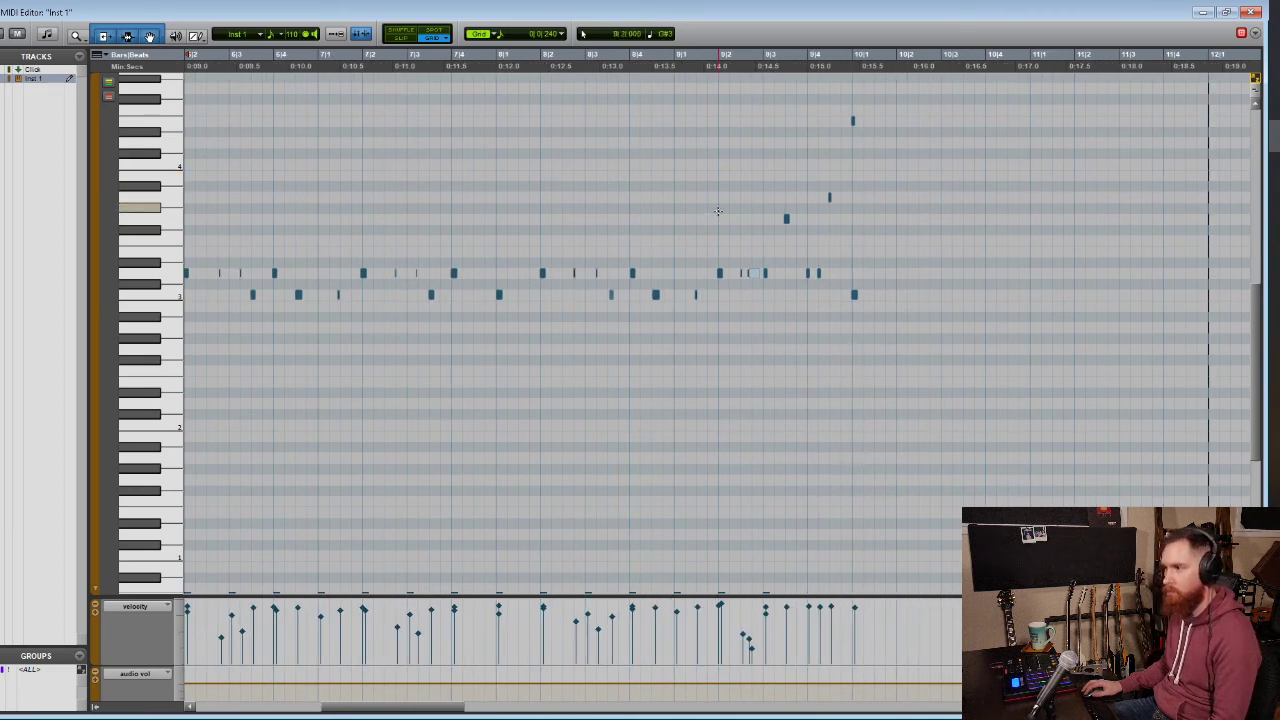
# Set the grid value to 1/16-note triplets for the run of D3 notes between 9|2 and 9|3
pyautogui.click(719, 222)
pyautogui.press('t')
pyautogui.press('t')
pyautogui.press('t')
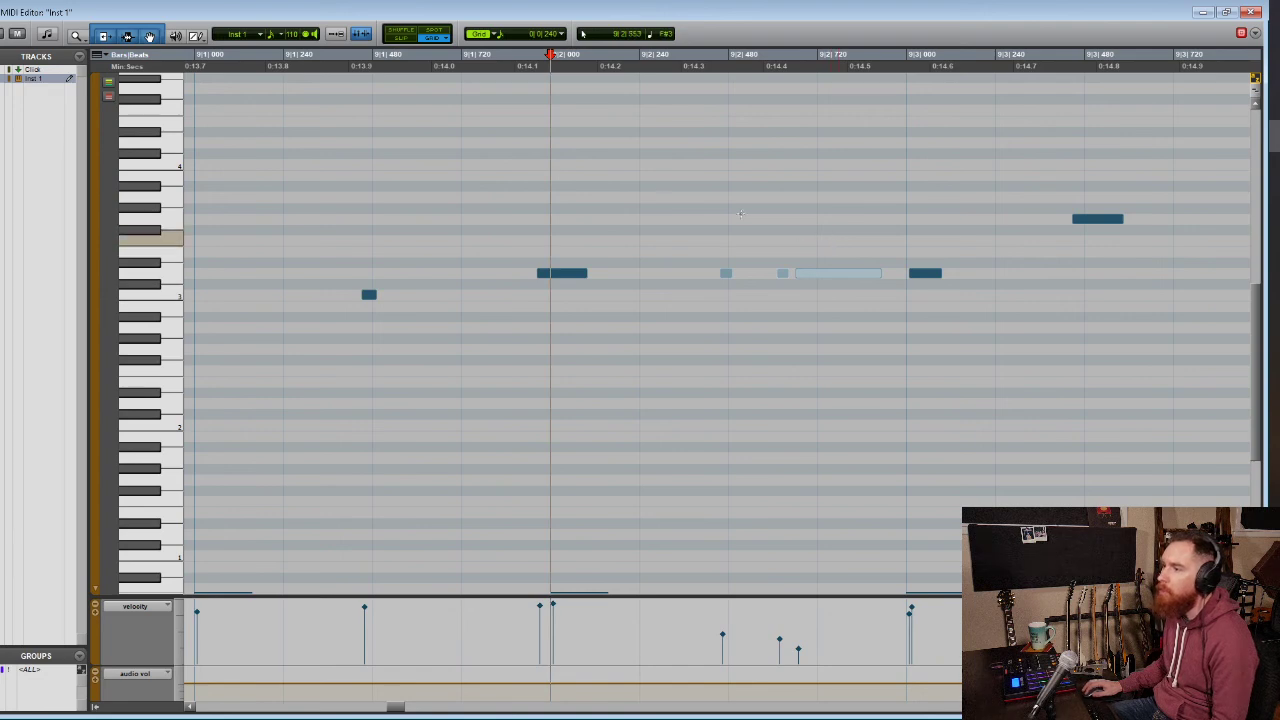
pyautogui.click(500, 35)
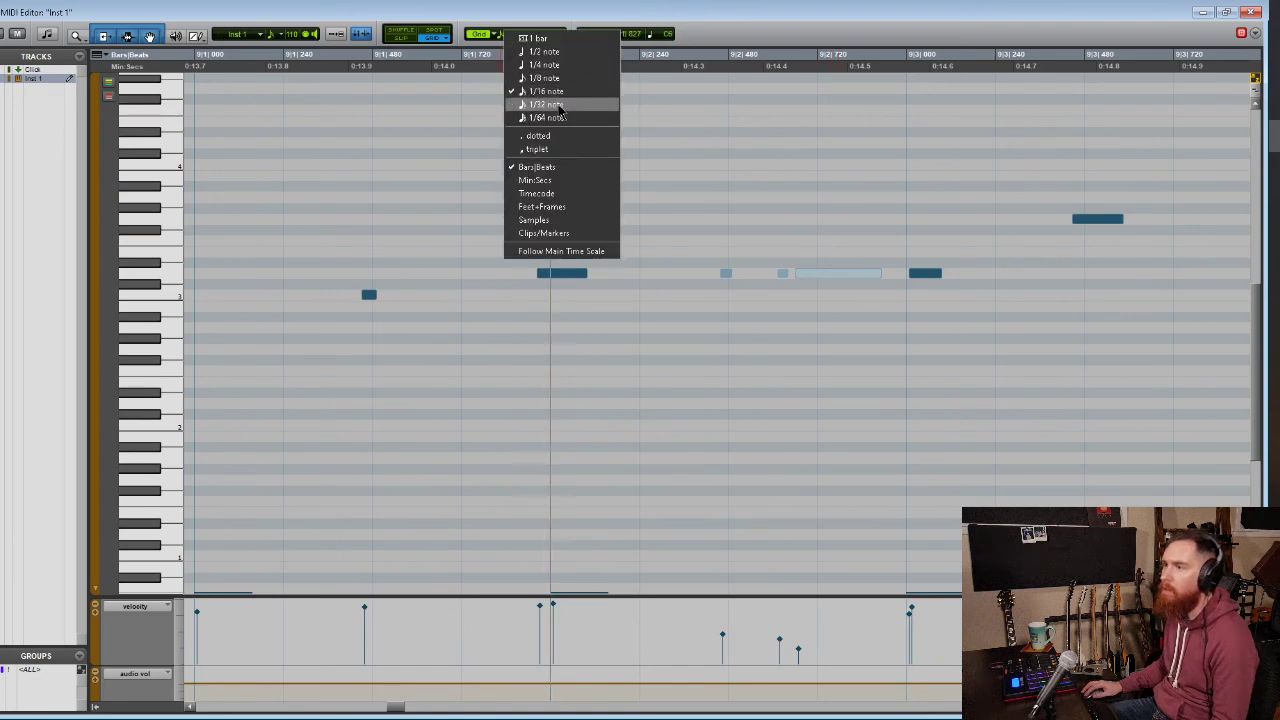
pyautogui.click(540, 149)
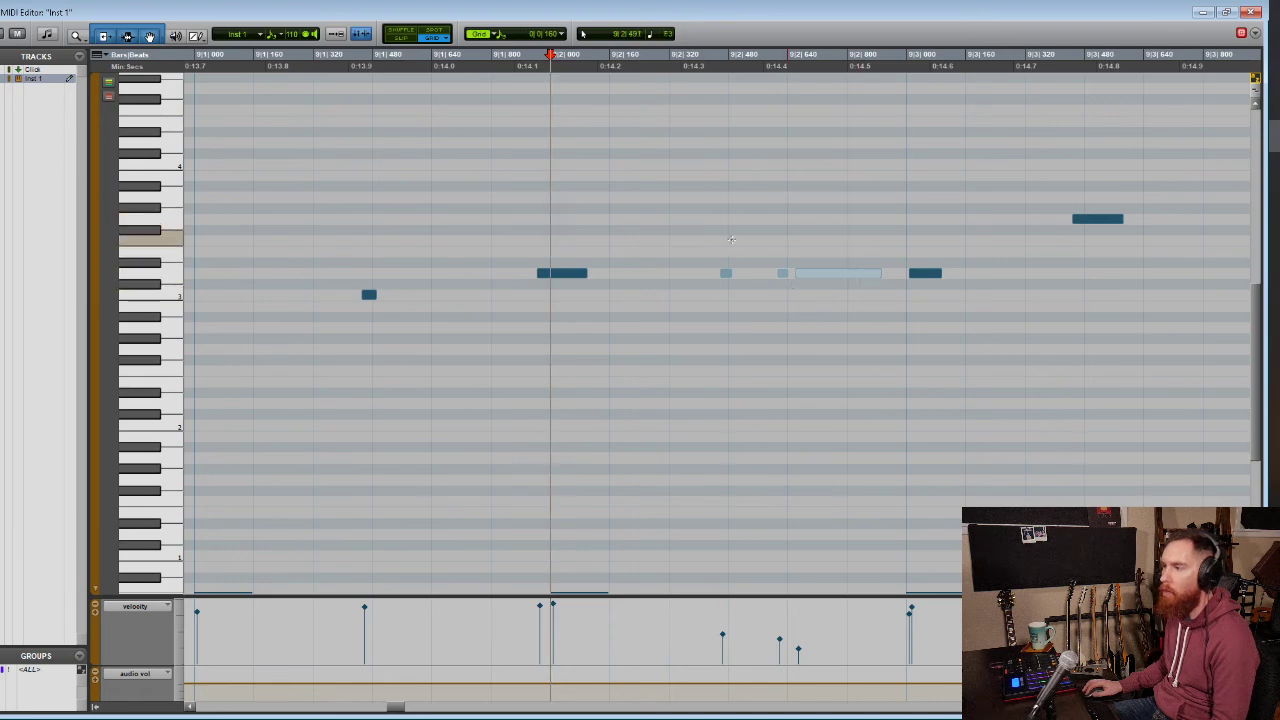
# Nudge the second and third D3 notes of the run between 9|2 and 9|3 slightly later
pyautogui.moveTo(704, 215); pyautogui.dragTo(725, 252)
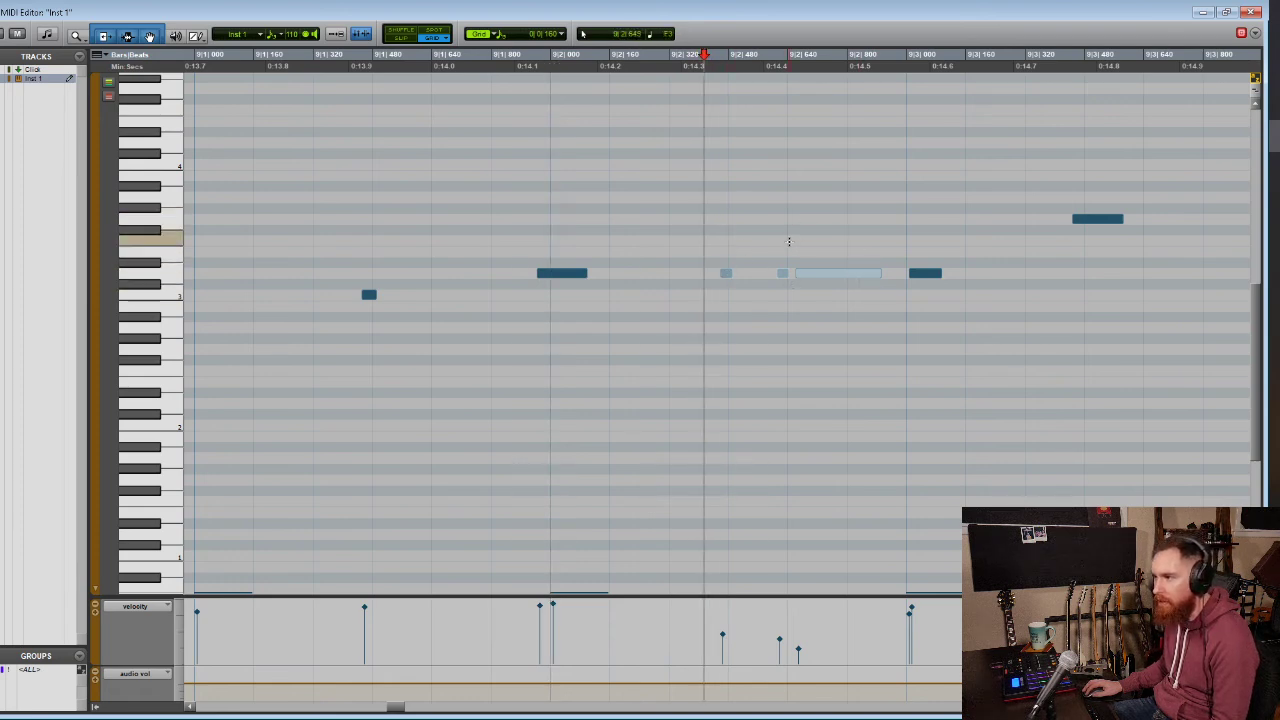
pyautogui.moveTo(767, 245); pyautogui.dragTo(810, 293)
pyautogui.press('KP_Add')
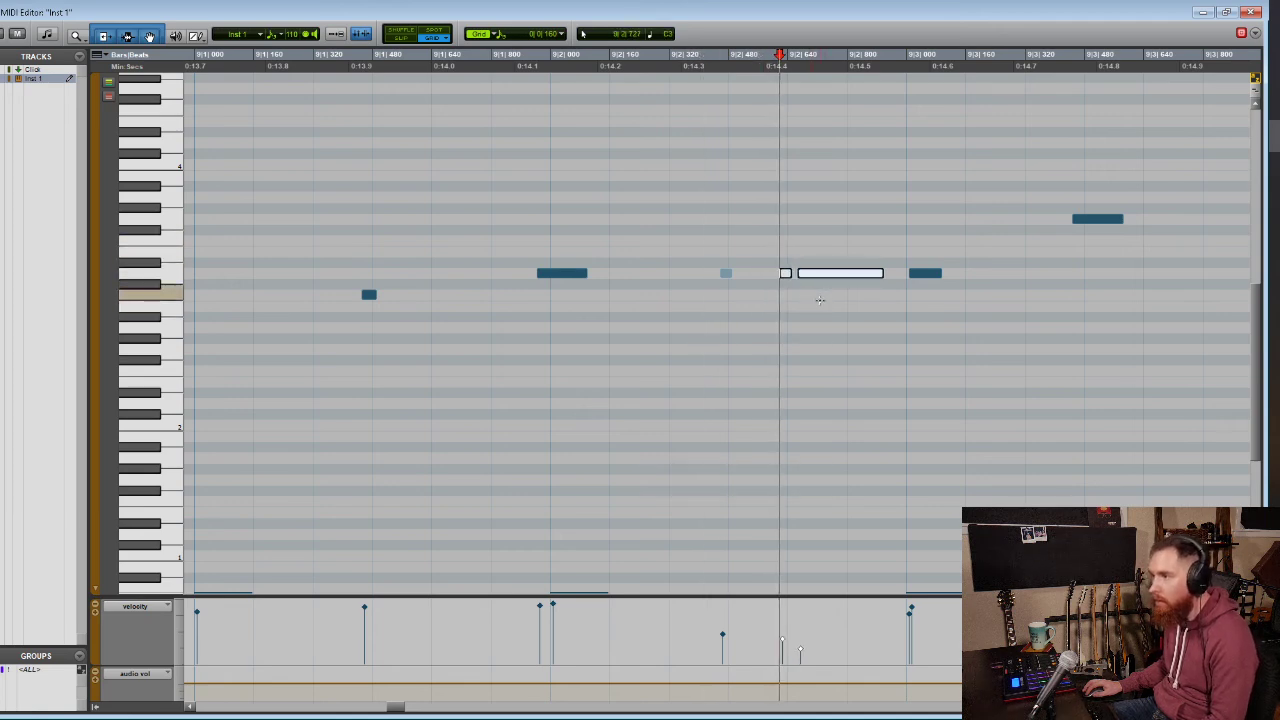
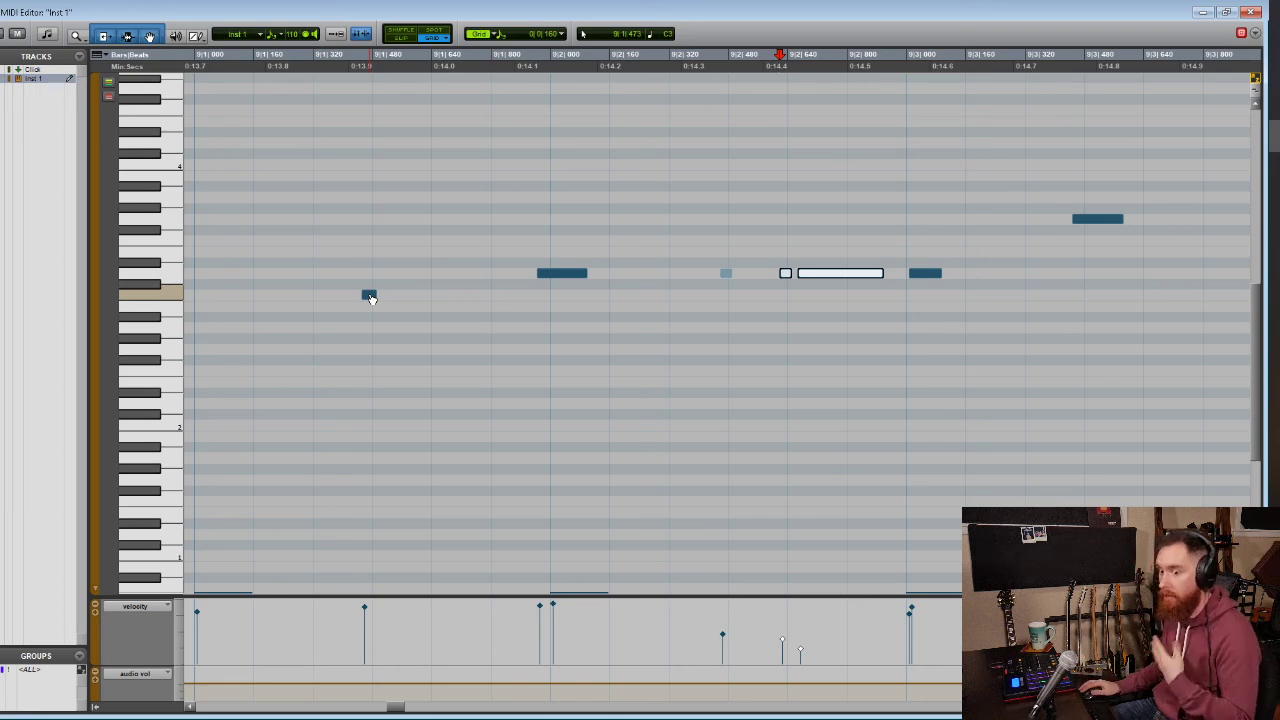
# Nudge only the long D3 note before 9|3 later, placing its start about midway between 9|2|640 and 9|2|800
pyautogui.moveTo(803, 200); pyautogui.dragTo(838, 279)
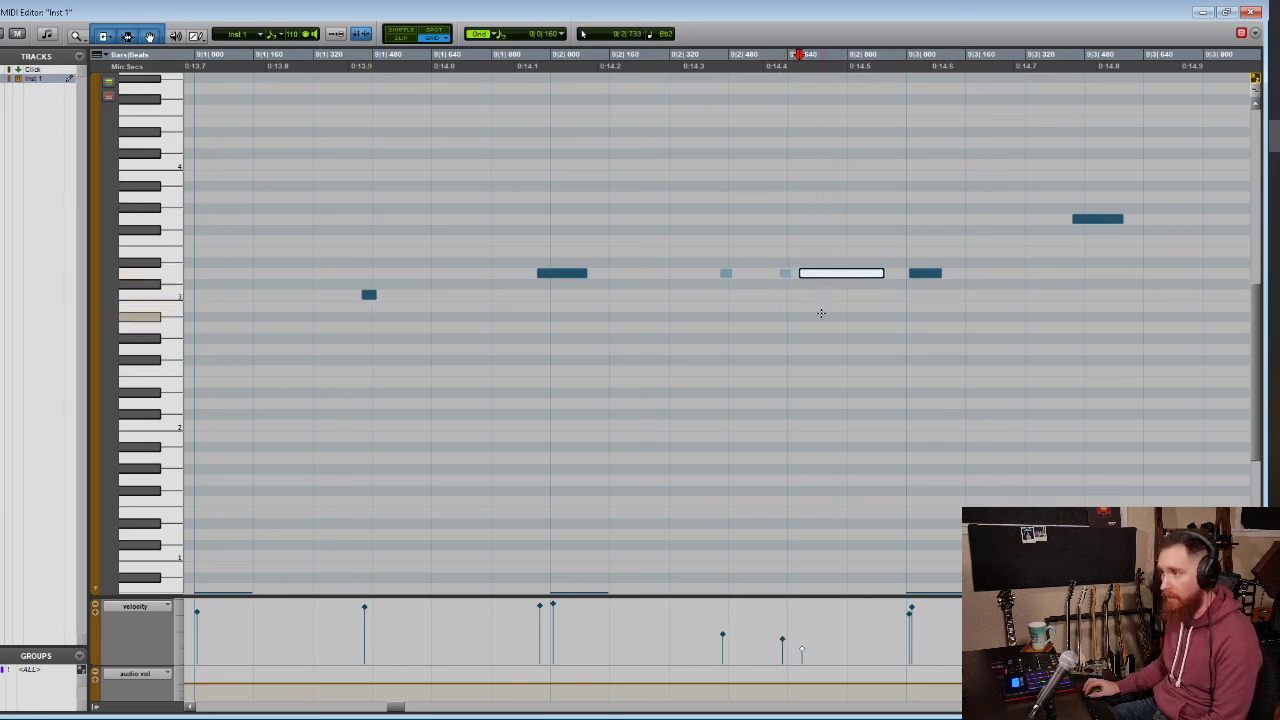
pyautogui.press('KP_Add')
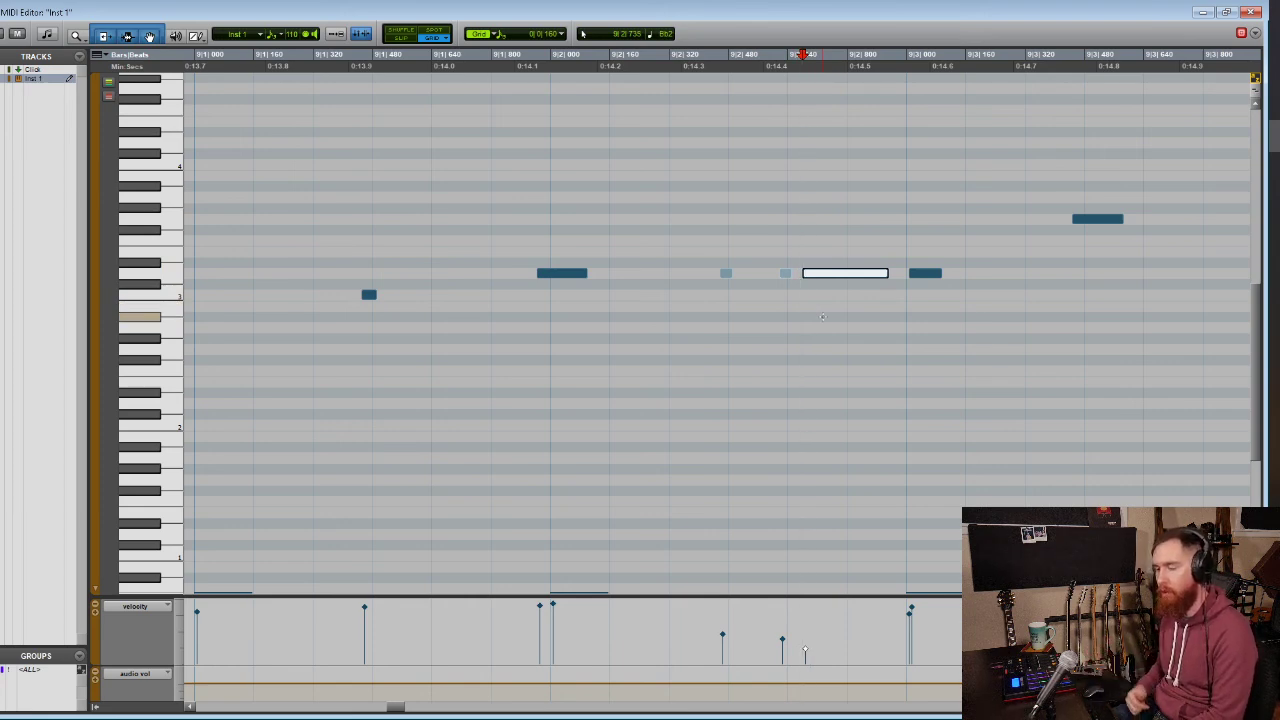
pyautogui.press('KP_Add')
pyautogui.press('KP_Add')
pyautogui.press('KP_Add')
pyautogui.press('KP_Add')
pyautogui.press('KP_Add')
pyautogui.press('KP_Add')
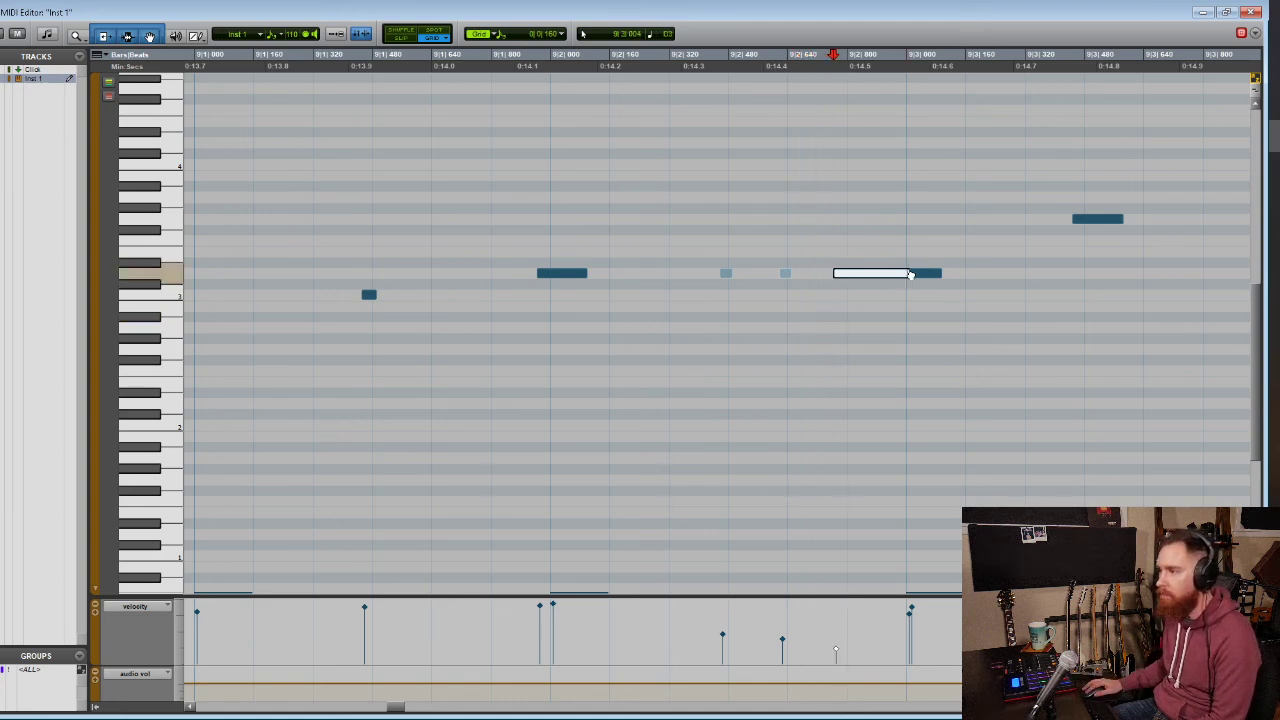
pyautogui.press('KP_Subtract')
pyautogui.press('KP_Subtract')
pyautogui.press('KP_Subtract')
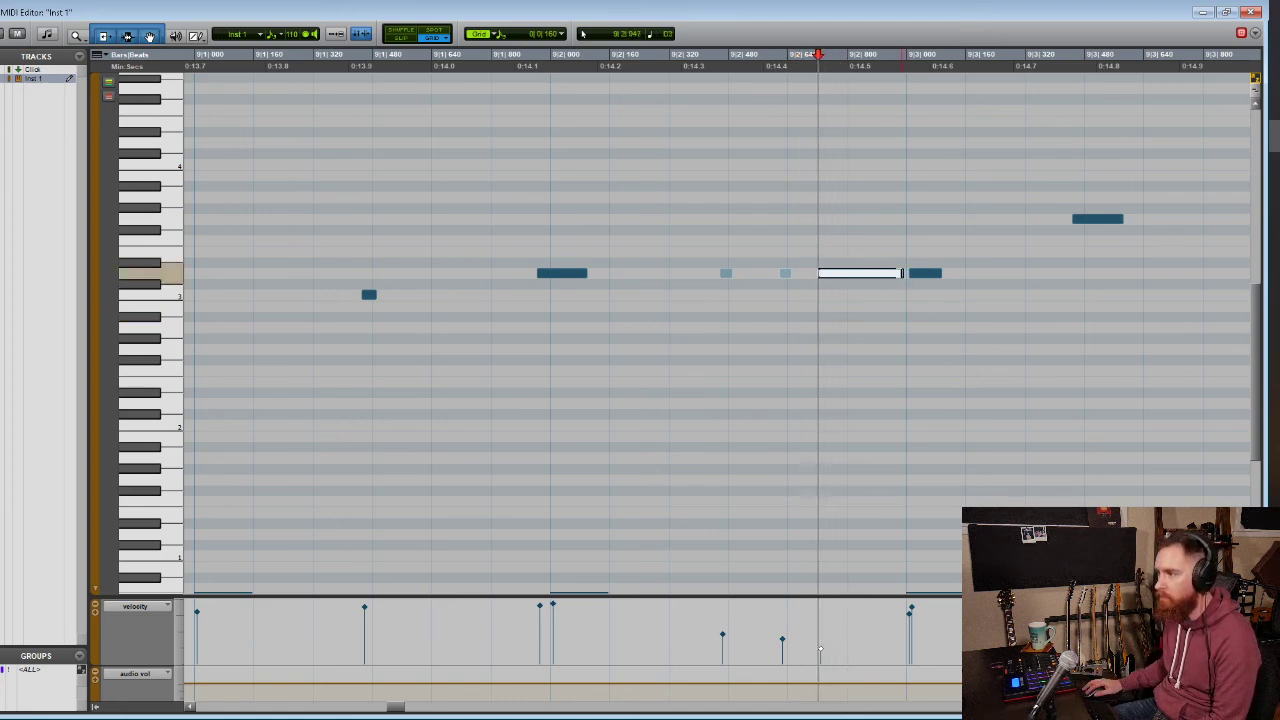
# Trim the end of the long D3 note back to about 9|2|800 and nudge the shortened note later, starting just before 9|2|800
pyautogui.moveTo(880, 277); pyautogui.dragTo(852, 277)
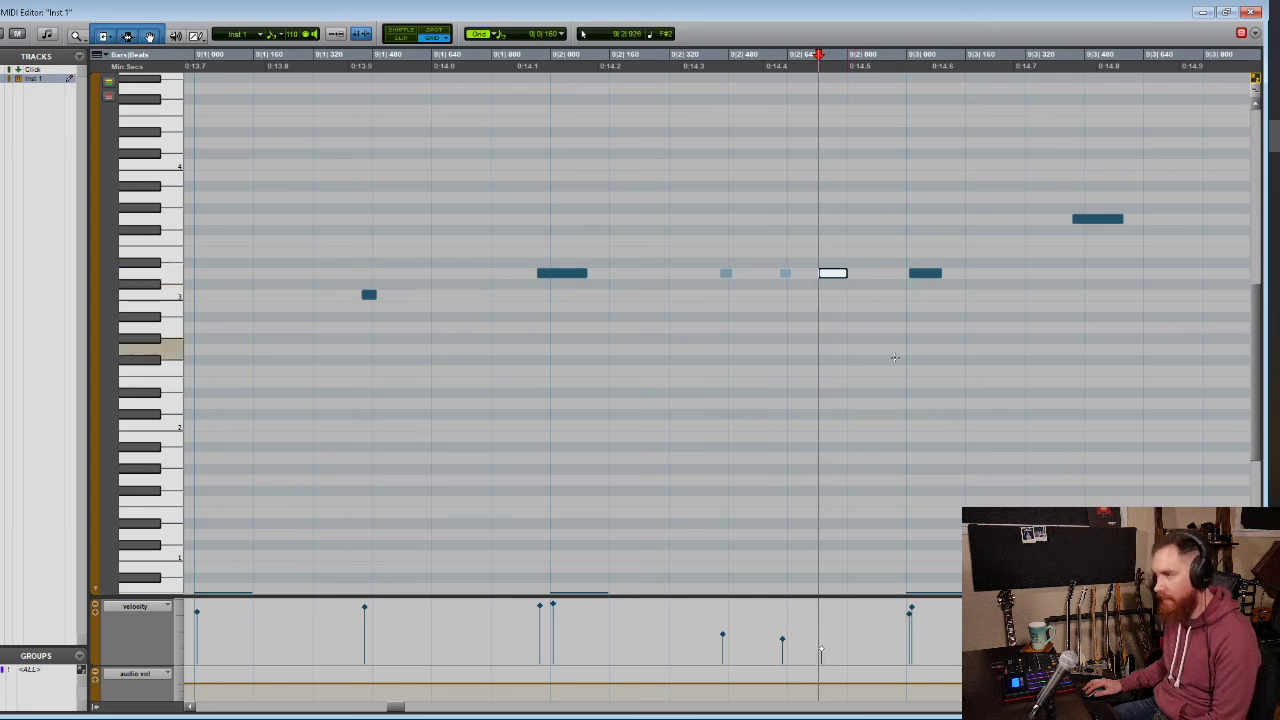
pyautogui.press('KP_Add')
pyautogui.press('KP_Add')
pyautogui.press('KP_Add')
pyautogui.press('KP_Add')
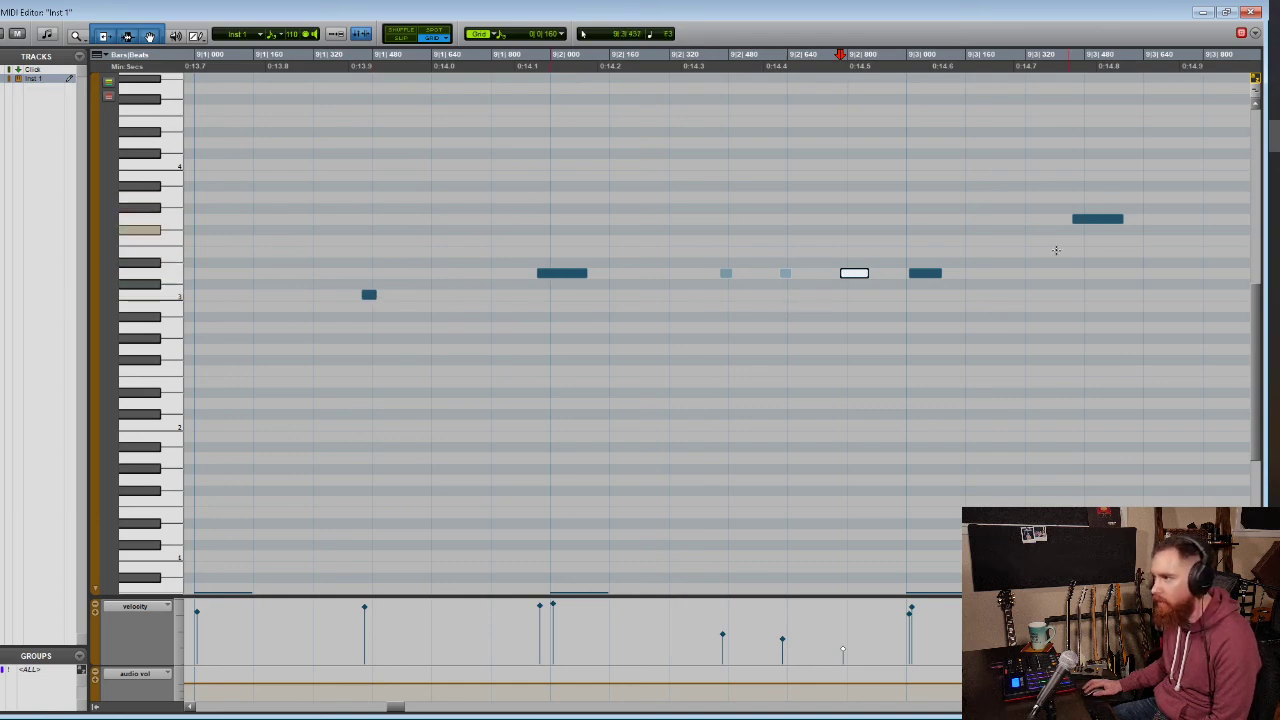
# Play back the part from just before 6|1 through the edited D3 notes after 9|2
pyautogui.press('r')
pyautogui.press('r')
pyautogui.press('r')
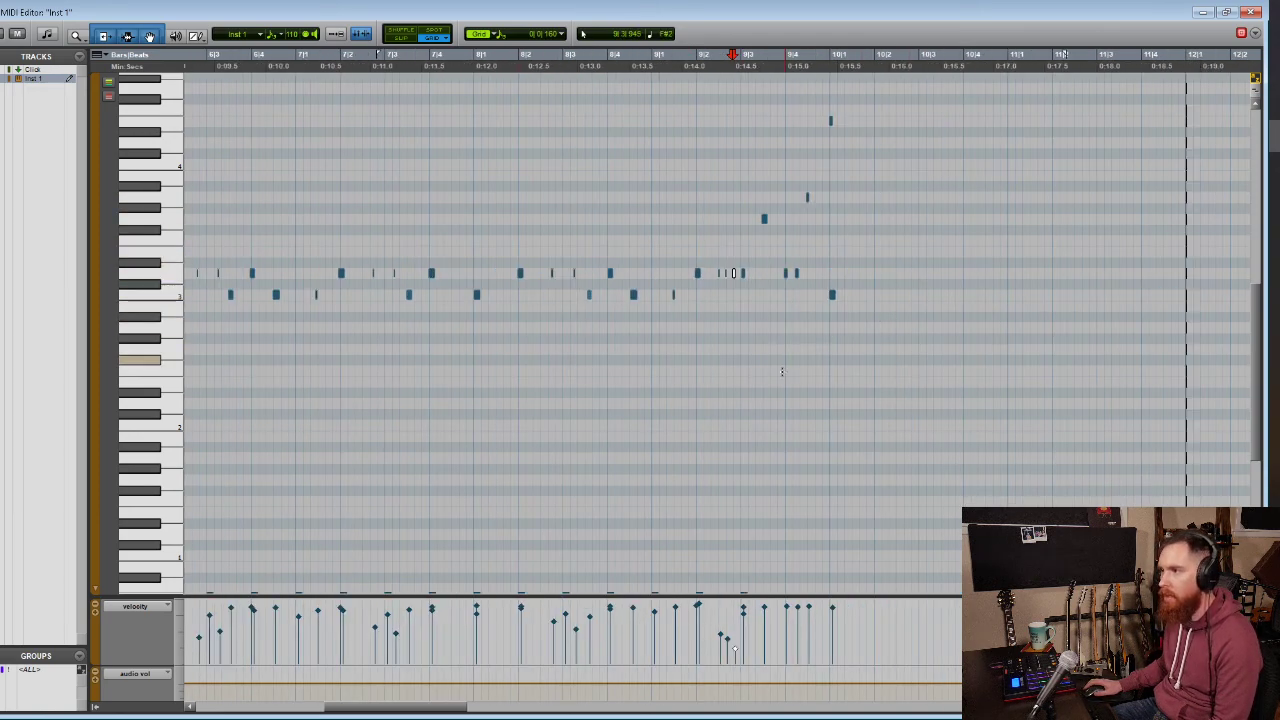
pyautogui.press('r')
pyautogui.press('r')
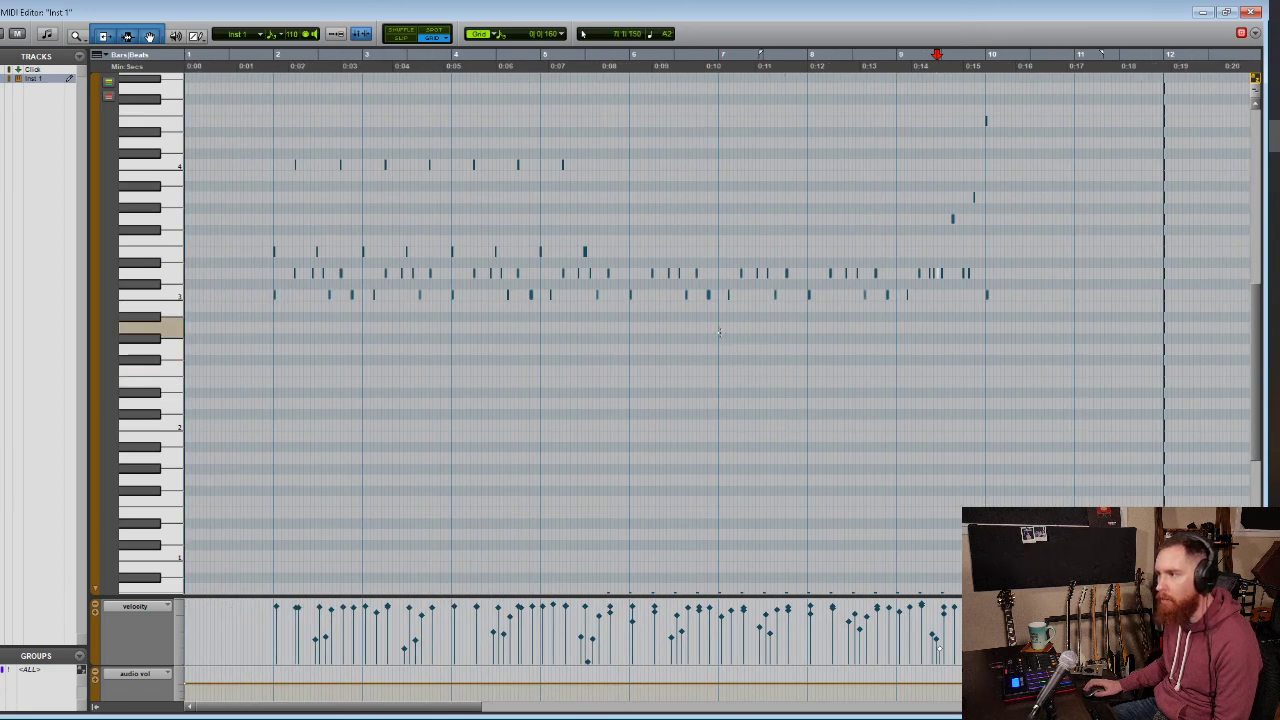
pyautogui.click(624, 231)
pyautogui.press('space')
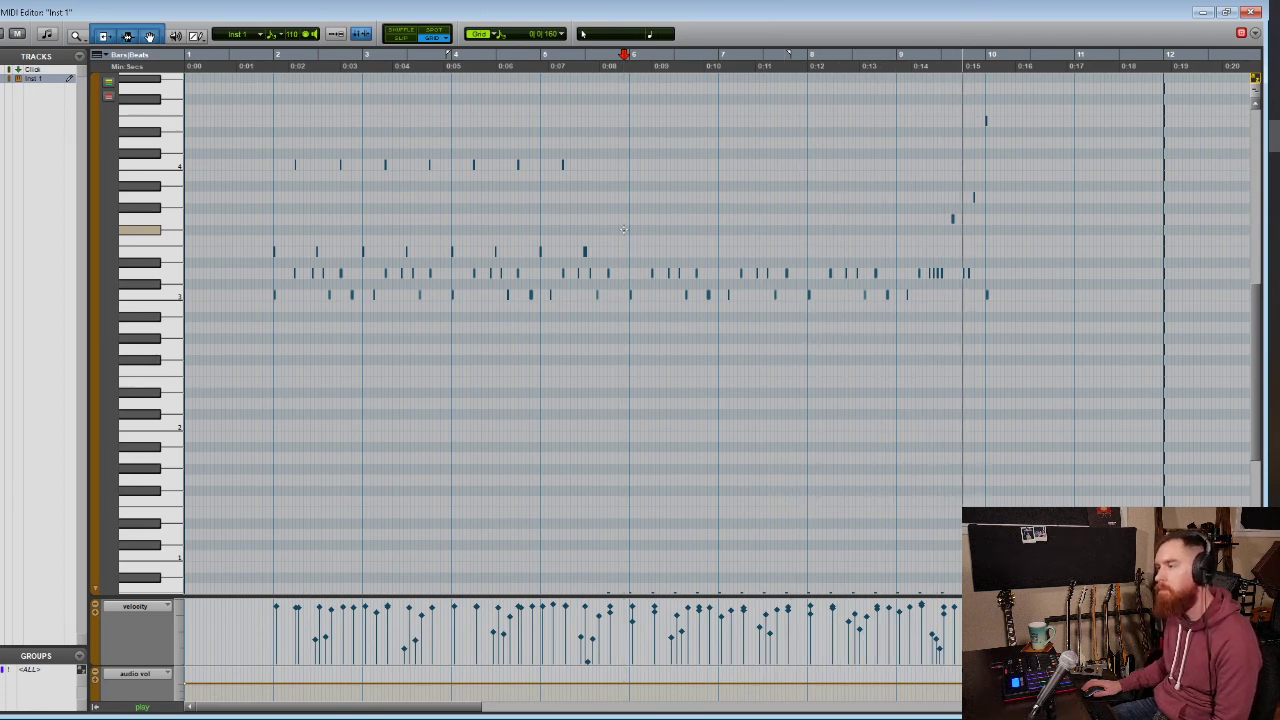
pyautogui.press('space')
# Examine the triplet D3 notes between 9|2 and 9|3 up close and in the context of the first section
pyautogui.click(924, 207)
pyautogui.press('t')
pyautogui.press('t')
pyautogui.press('t')
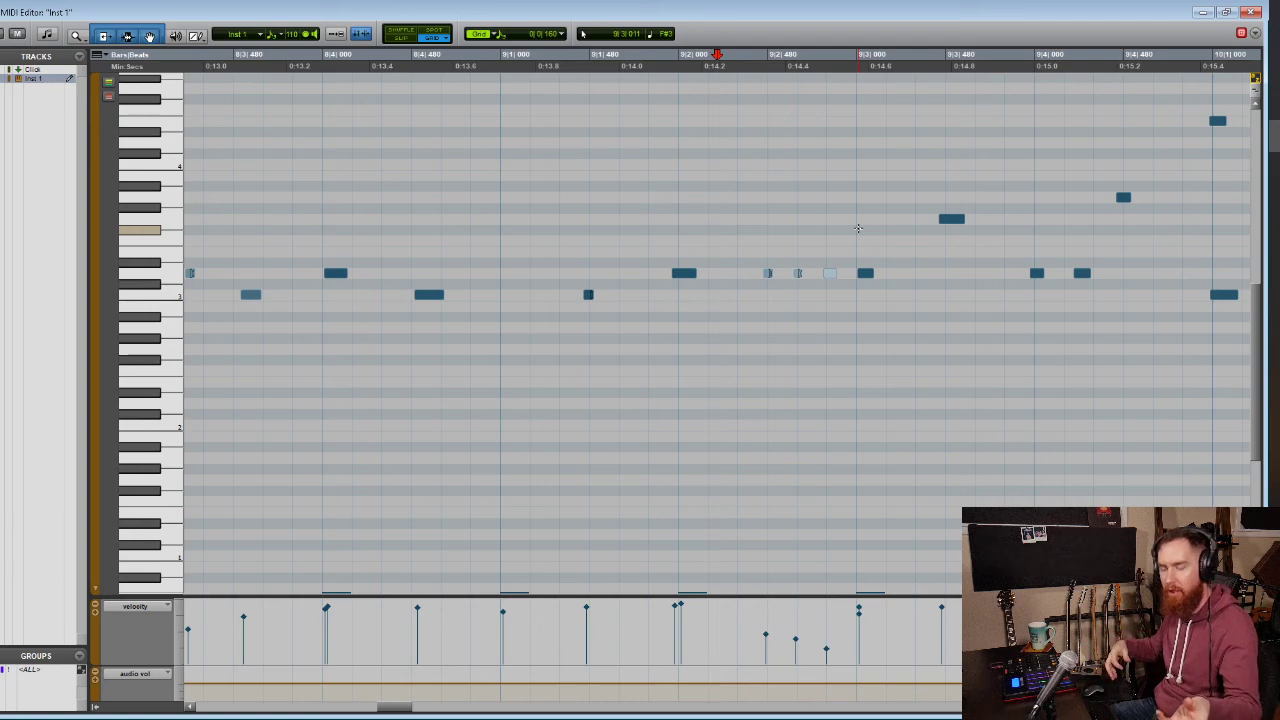
pyautogui.press('r')
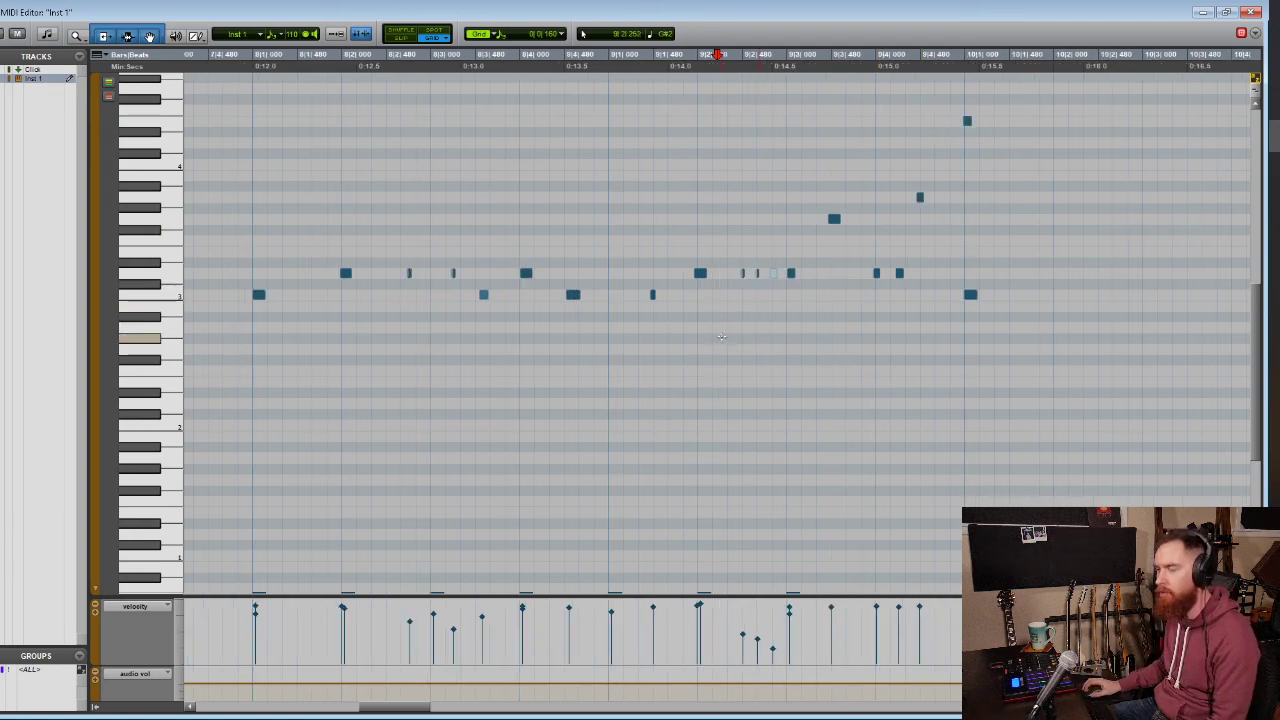
pyautogui.hscroll(-2, 725, 338)
pyautogui.hscroll(-8, 725, 338)
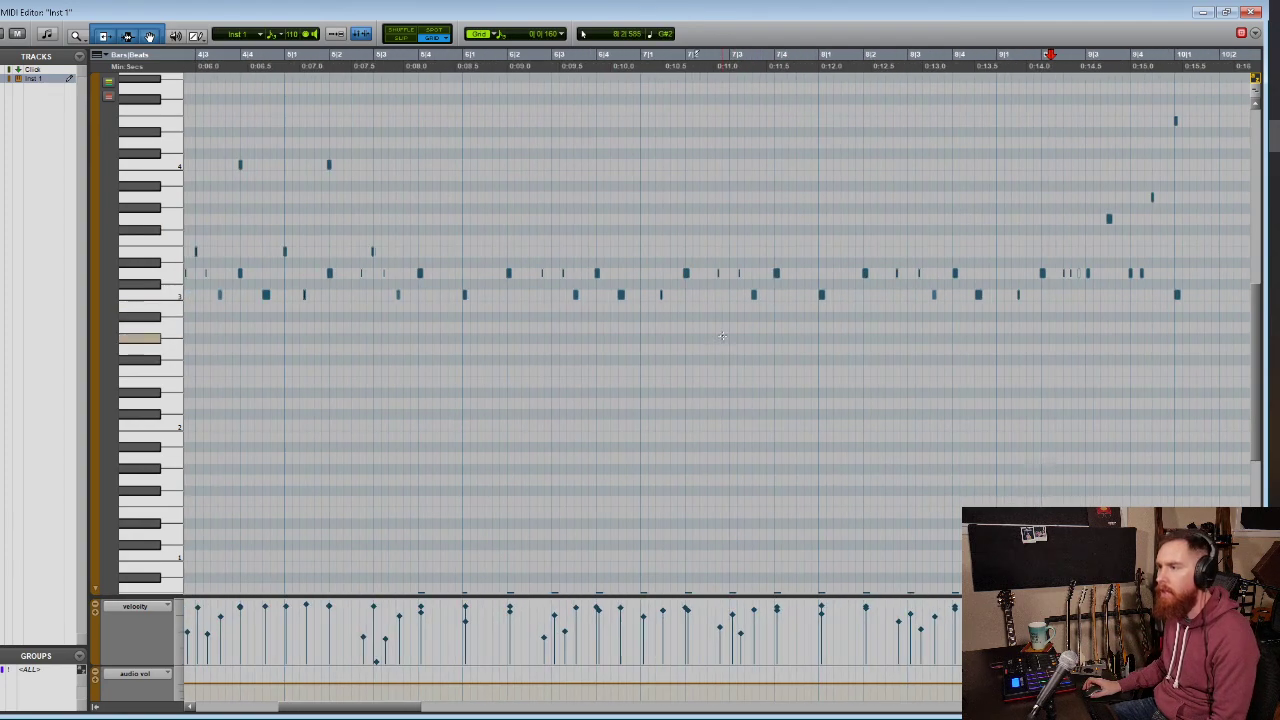
pyautogui.press('r')
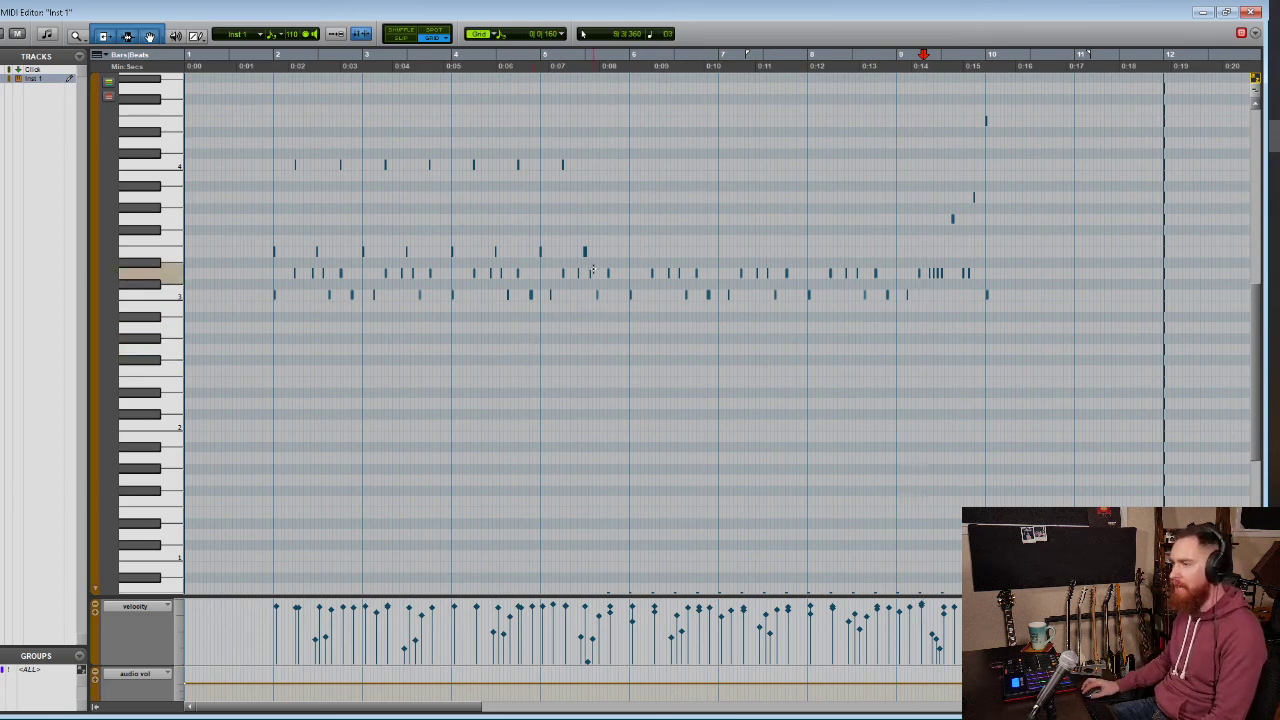
# Compare the note timing and velocities of the first section with the repeated section in bars 13 to 21
pyautogui.hscroll(10, 615, 250)
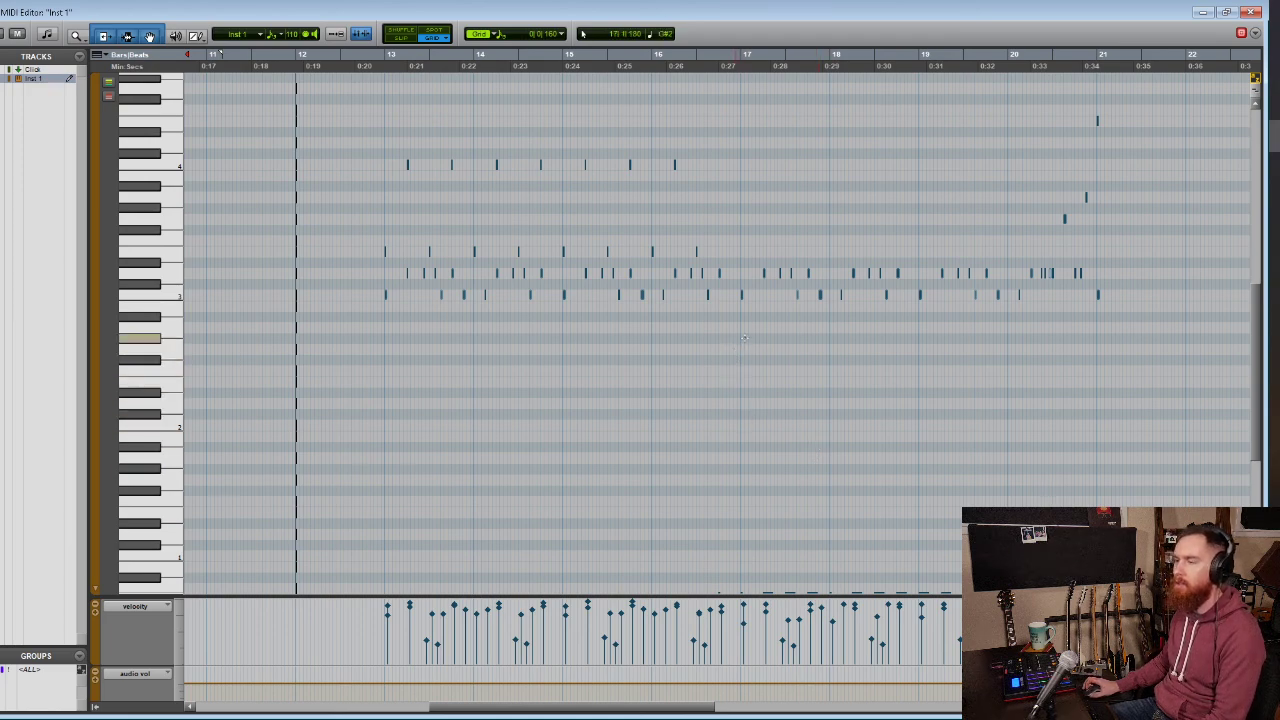
pyautogui.hscroll(-5, 741, 333)
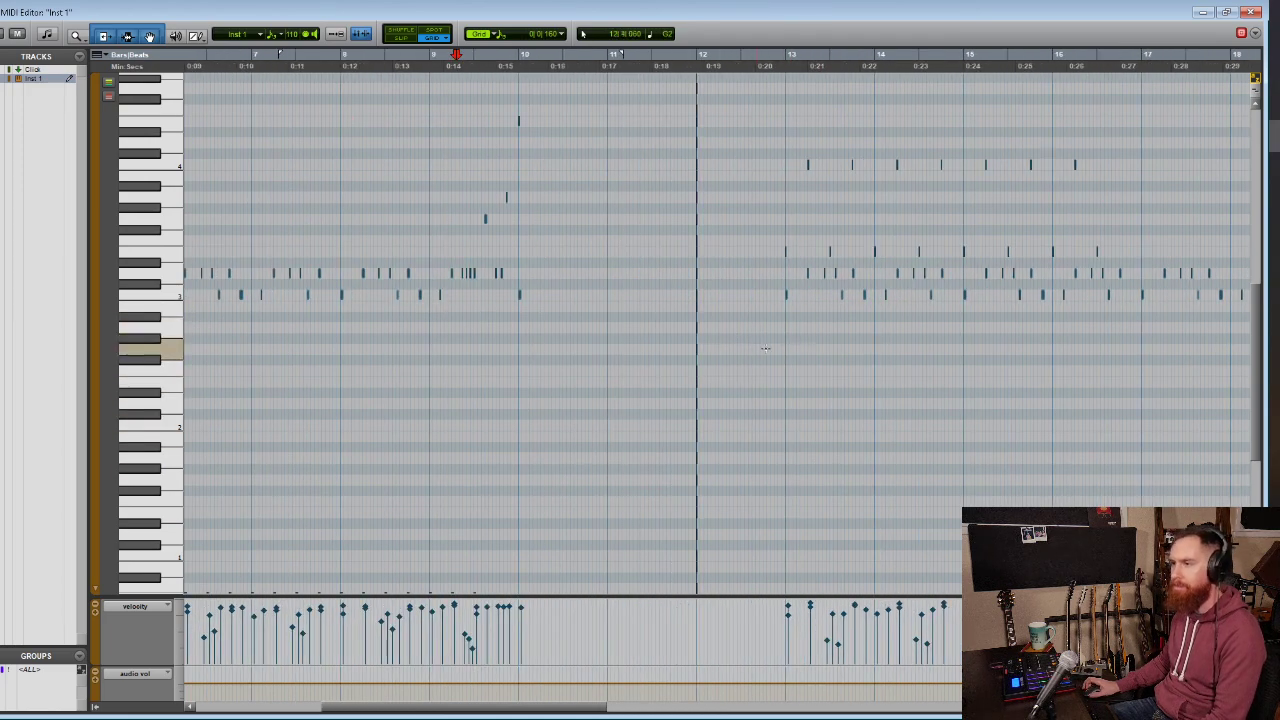
pyautogui.hscroll(4, 797, 343)
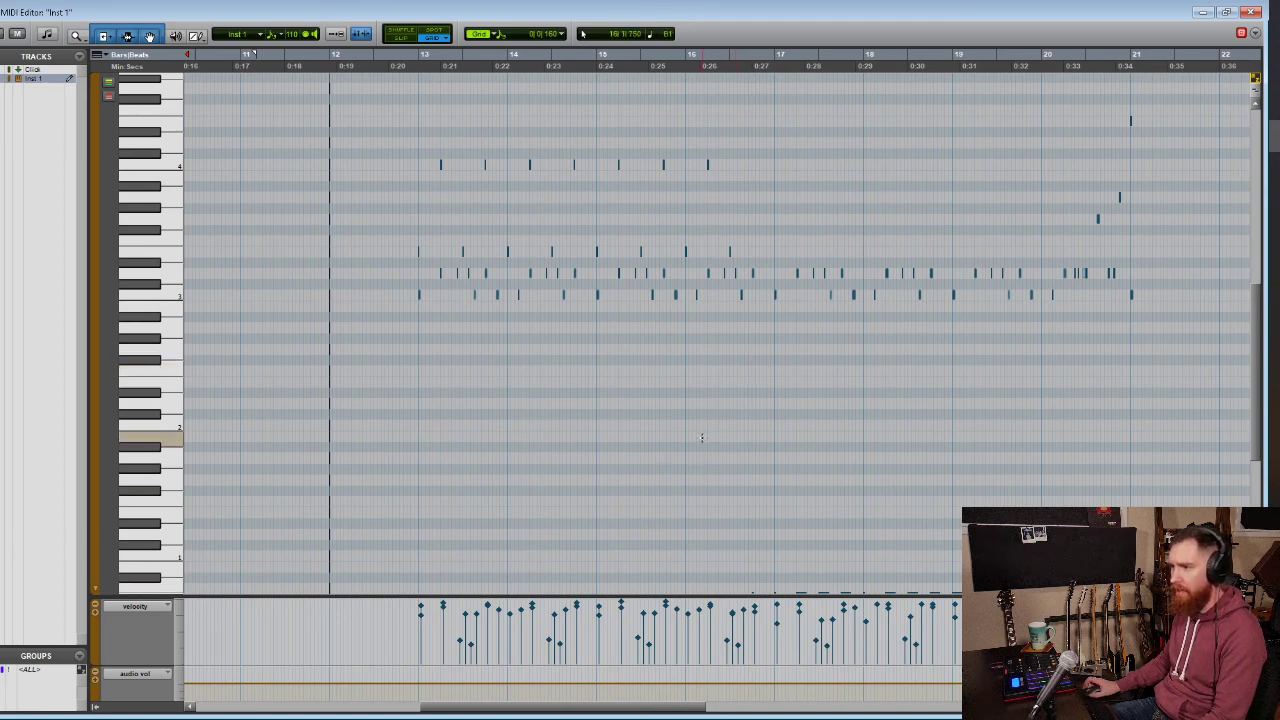
pyautogui.hscroll(-4, 938, 357)
pyautogui.hscroll(-12, 938, 357)
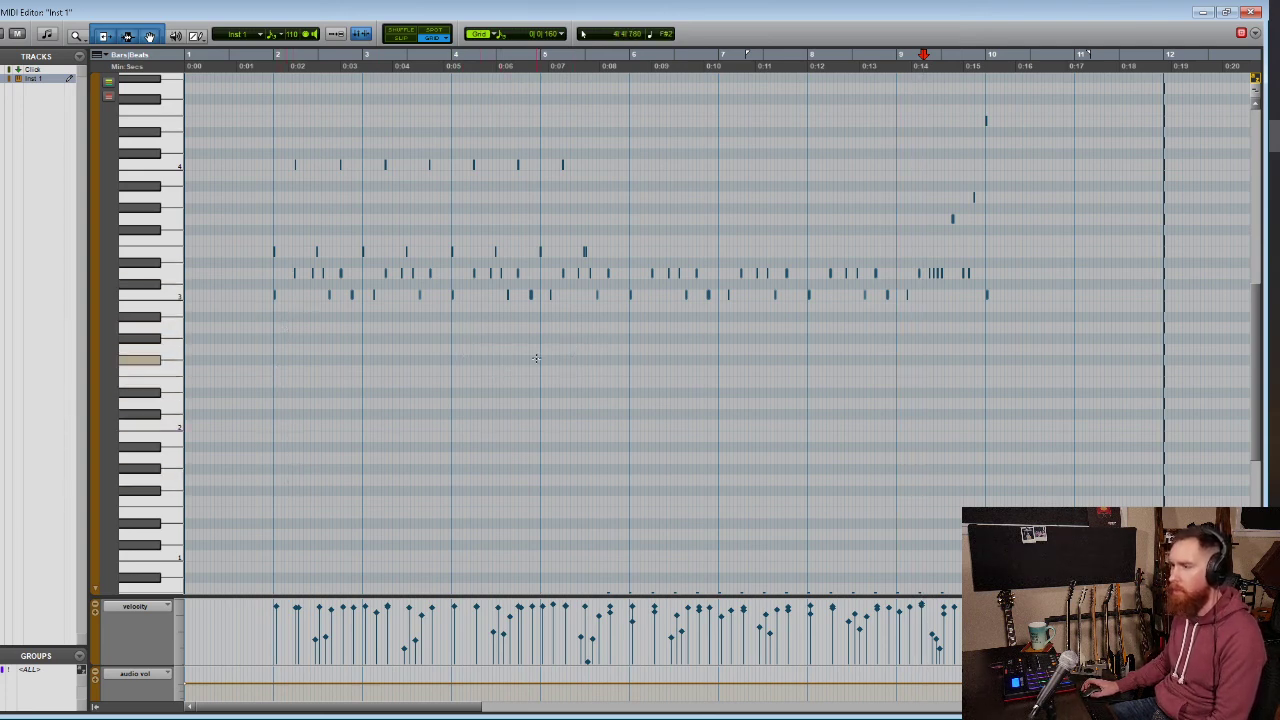
pyautogui.press('t')
pyautogui.press('t')
pyautogui.press('r')
pyautogui.press('r')
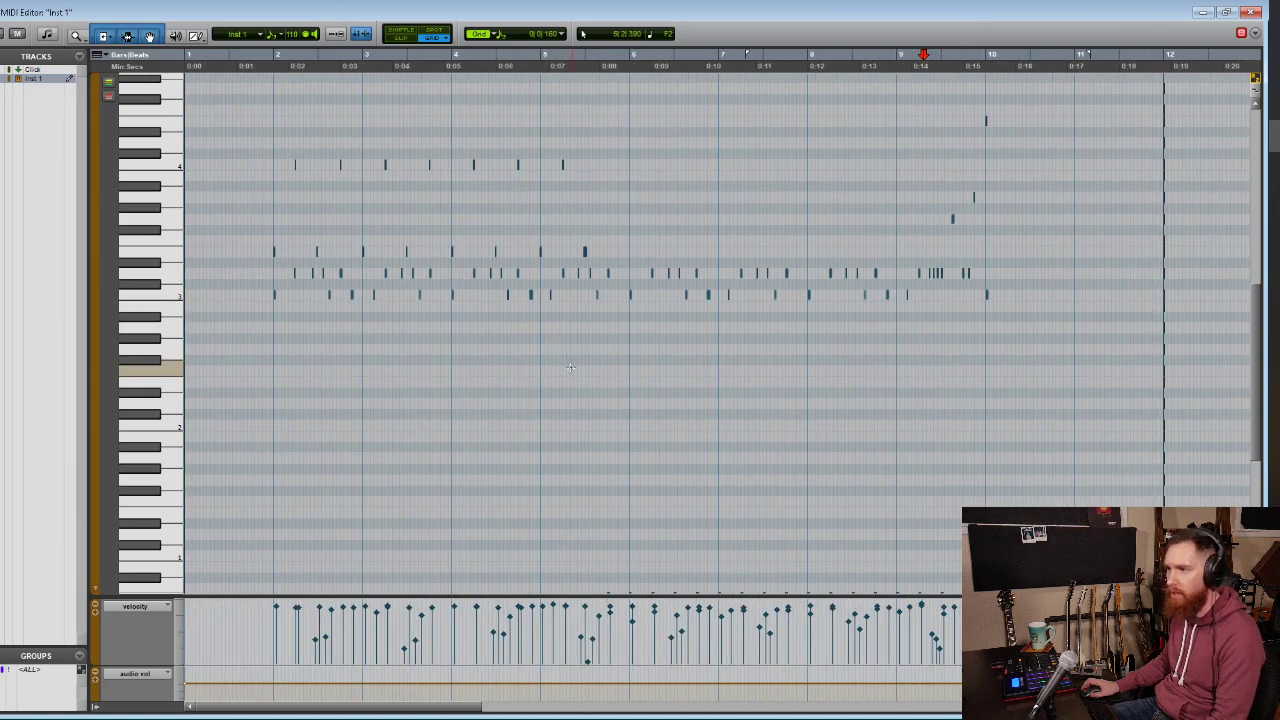
# Select all notes of the first section from bar 2 through 10|1 and open the Quantize event operation
pyautogui.click(267, 105)
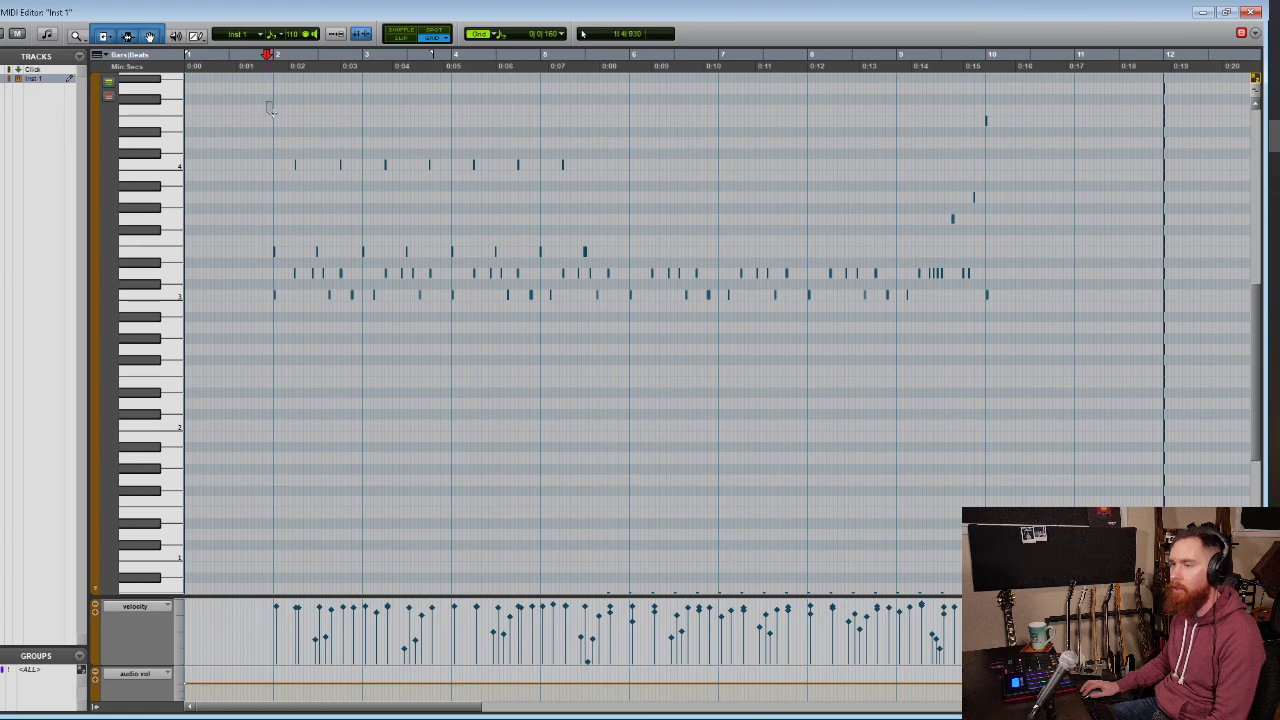
pyautogui.moveTo(277, 120); pyautogui.dragTo(1012, 403)
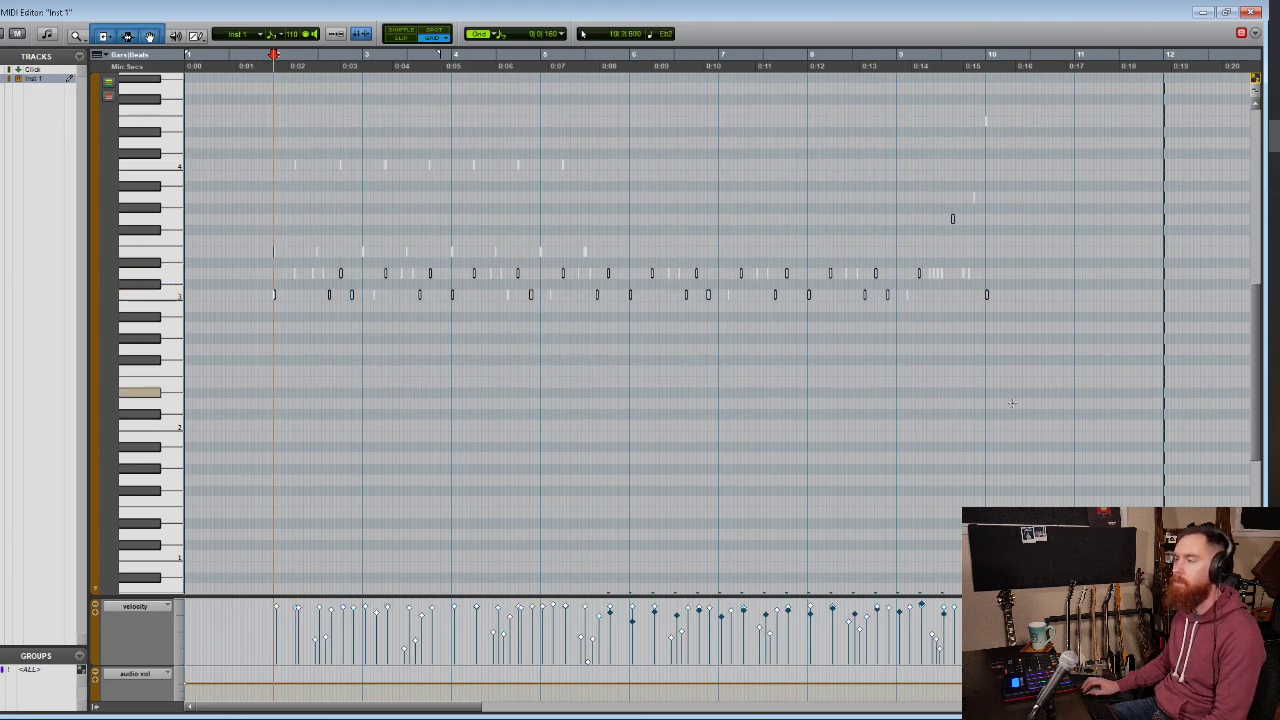
pyautogui.rightClick(566, 334)
pyautogui.moveTo(638, 517)
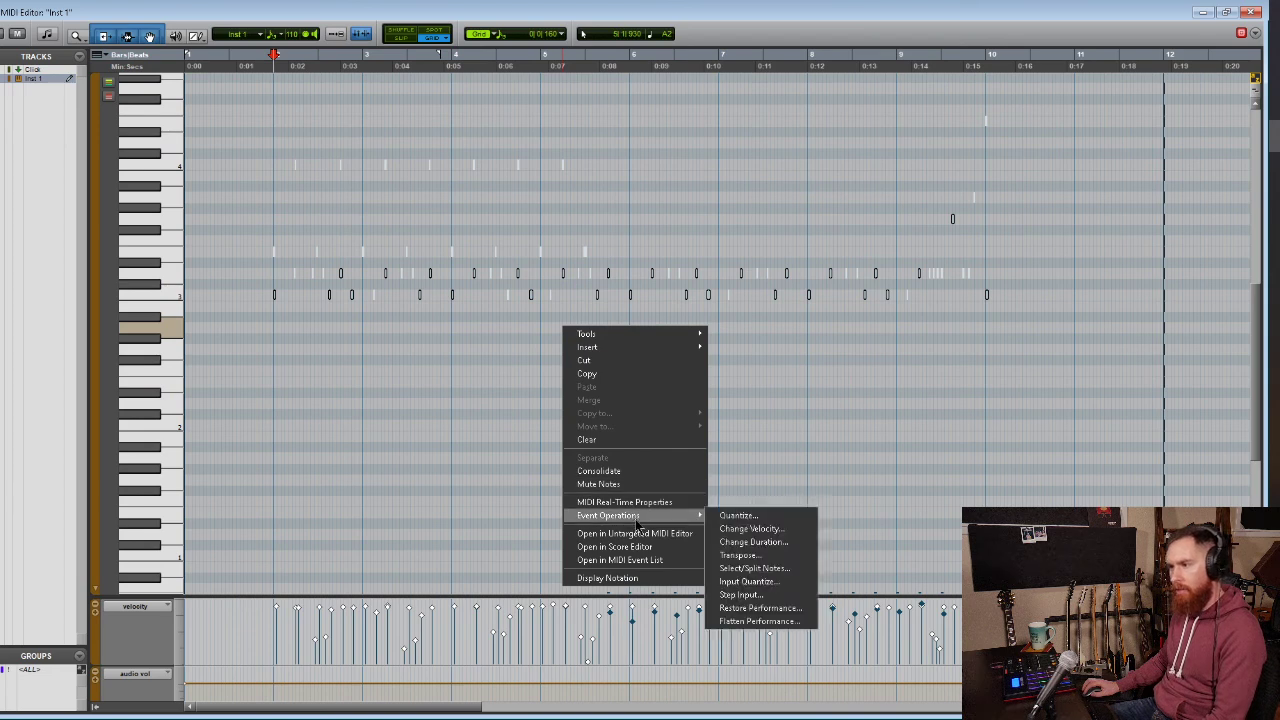
pyautogui.click(762, 531)
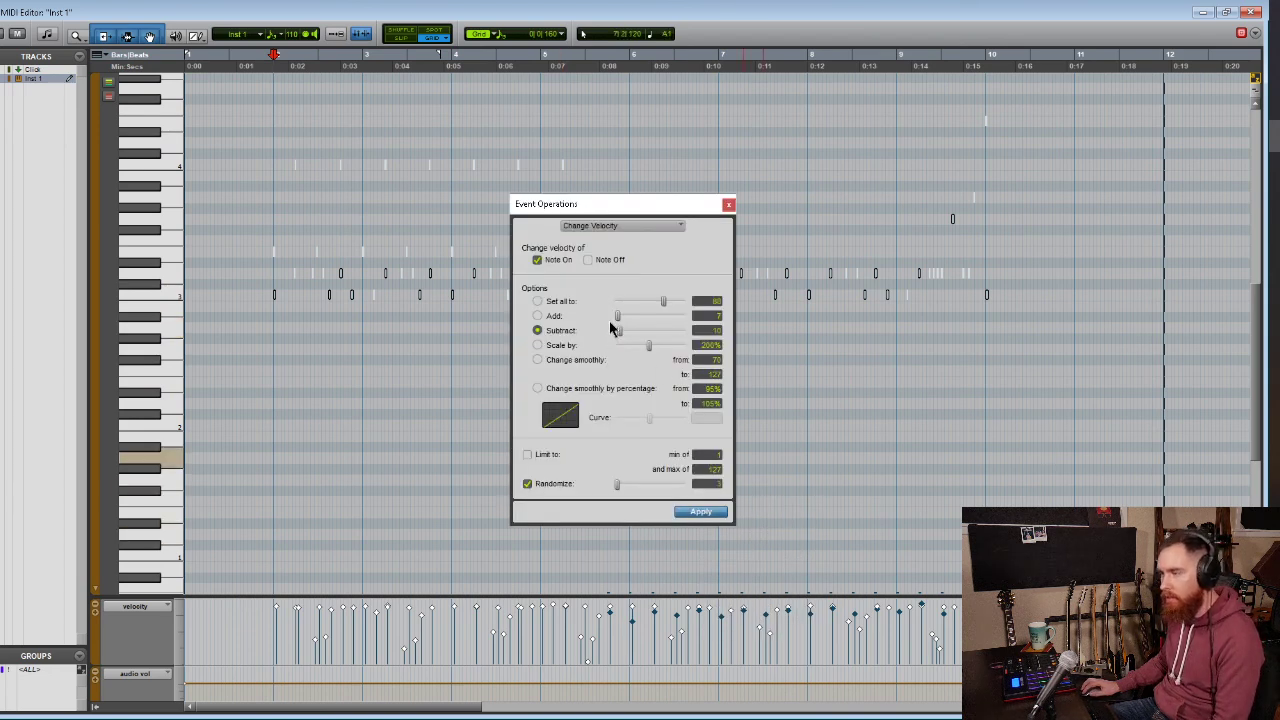
pyautogui.click(595, 228)
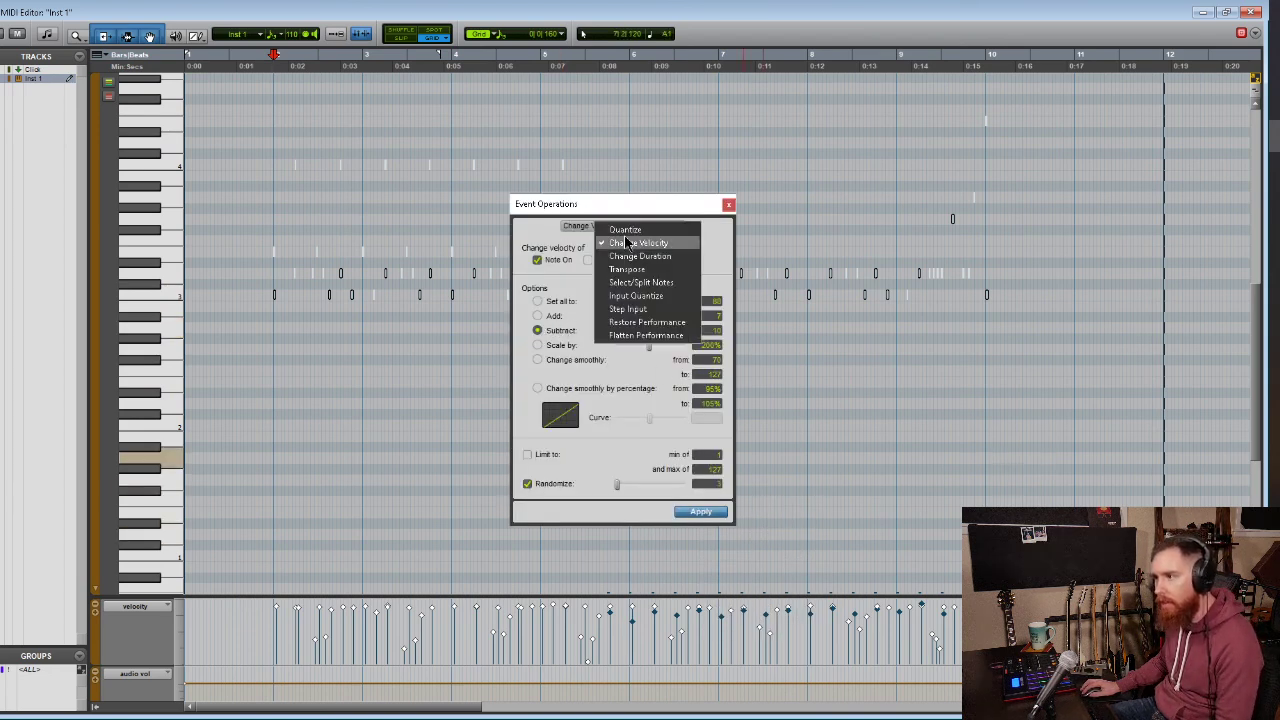
pyautogui.click(628, 234)
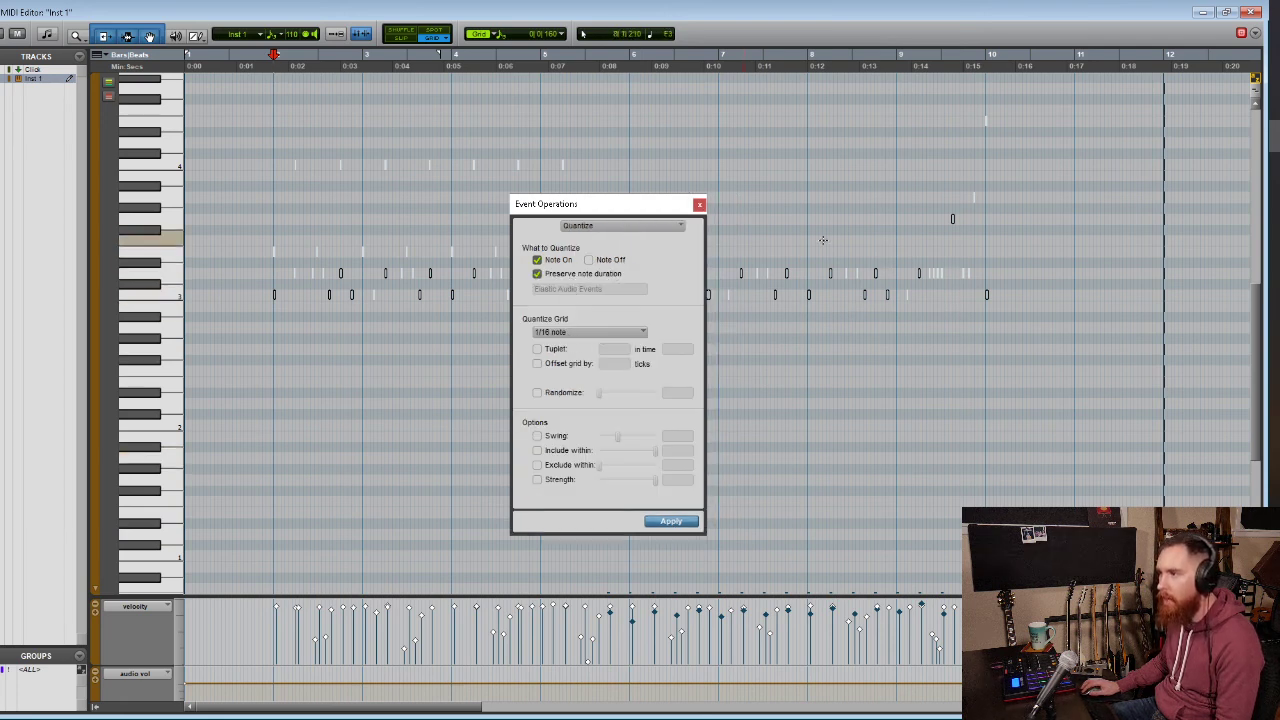
# Deselect the three triplet D3 notes before 9|3 and quantize the remaining selection to 1/16 notes with Strength enabled at a low percentage
pyautogui.moveTo(924, 257); pyautogui.dragTo(940, 285)
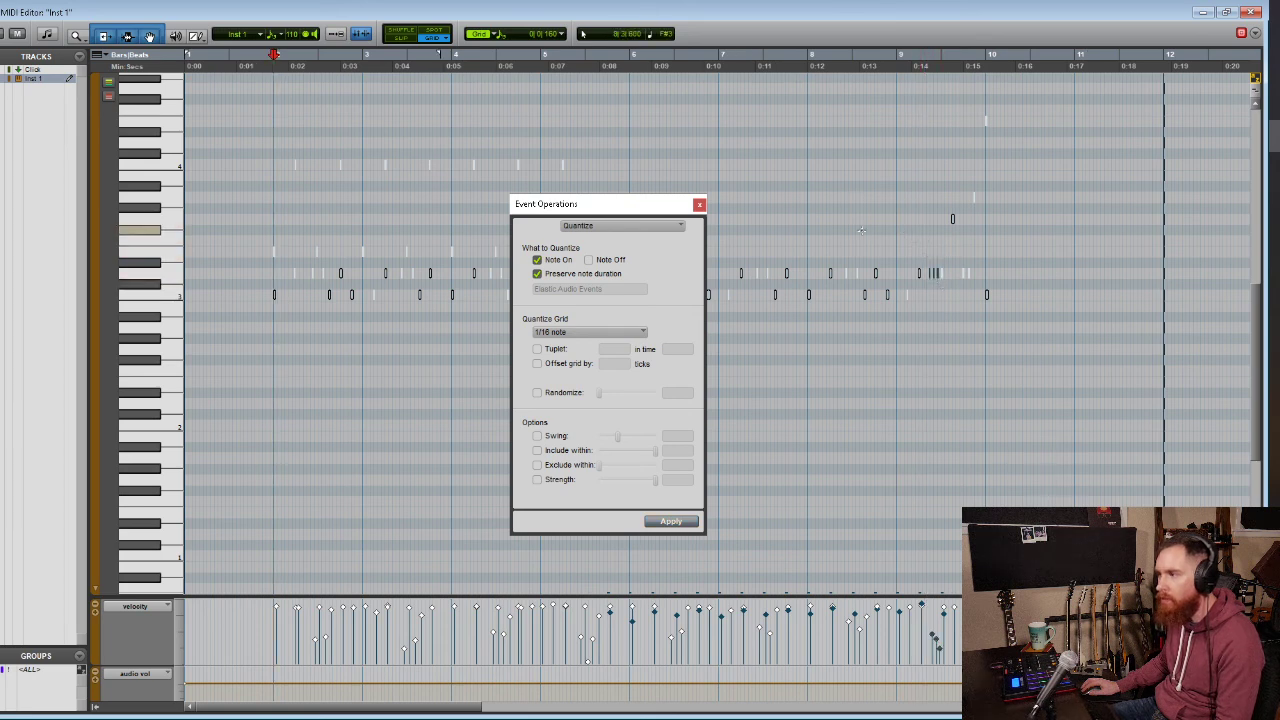
pyautogui.click(539, 480)
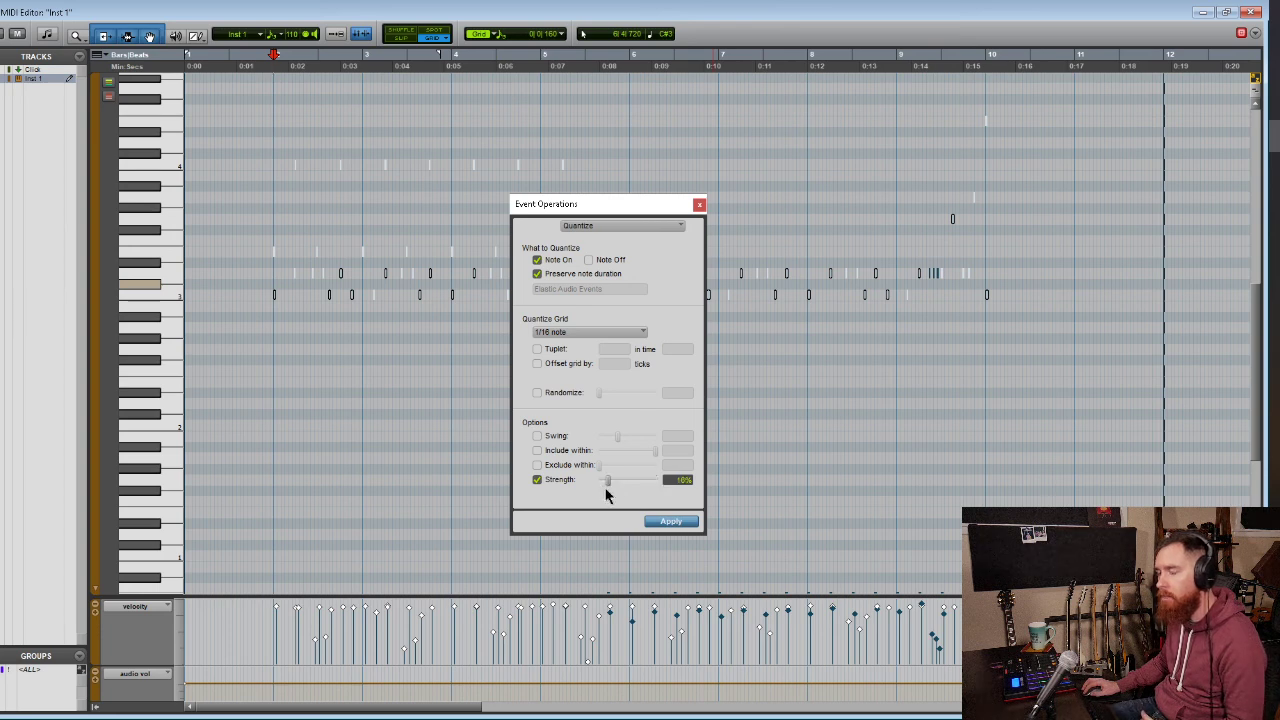
pyautogui.click(667, 522)
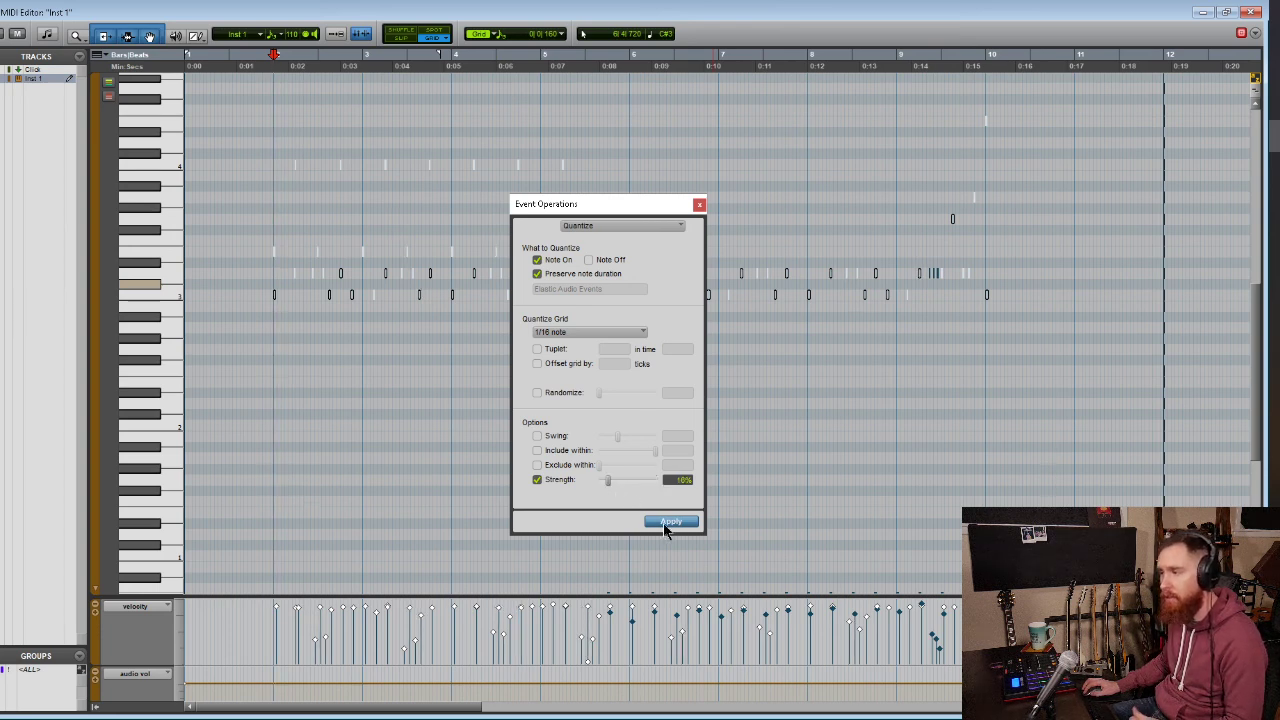
# Audition the quantized first section from bar 2, and close the Event Operations window and the MIDI editor
pyautogui.press('space')
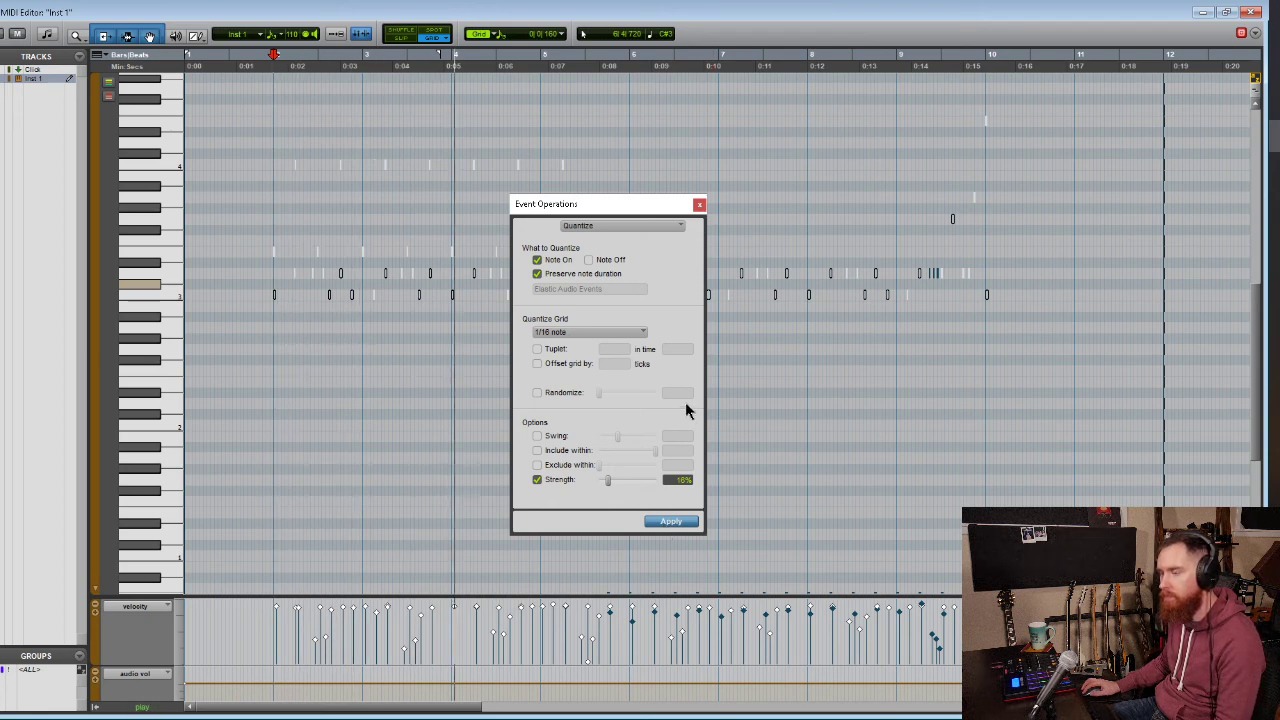
pyautogui.click(700, 205)
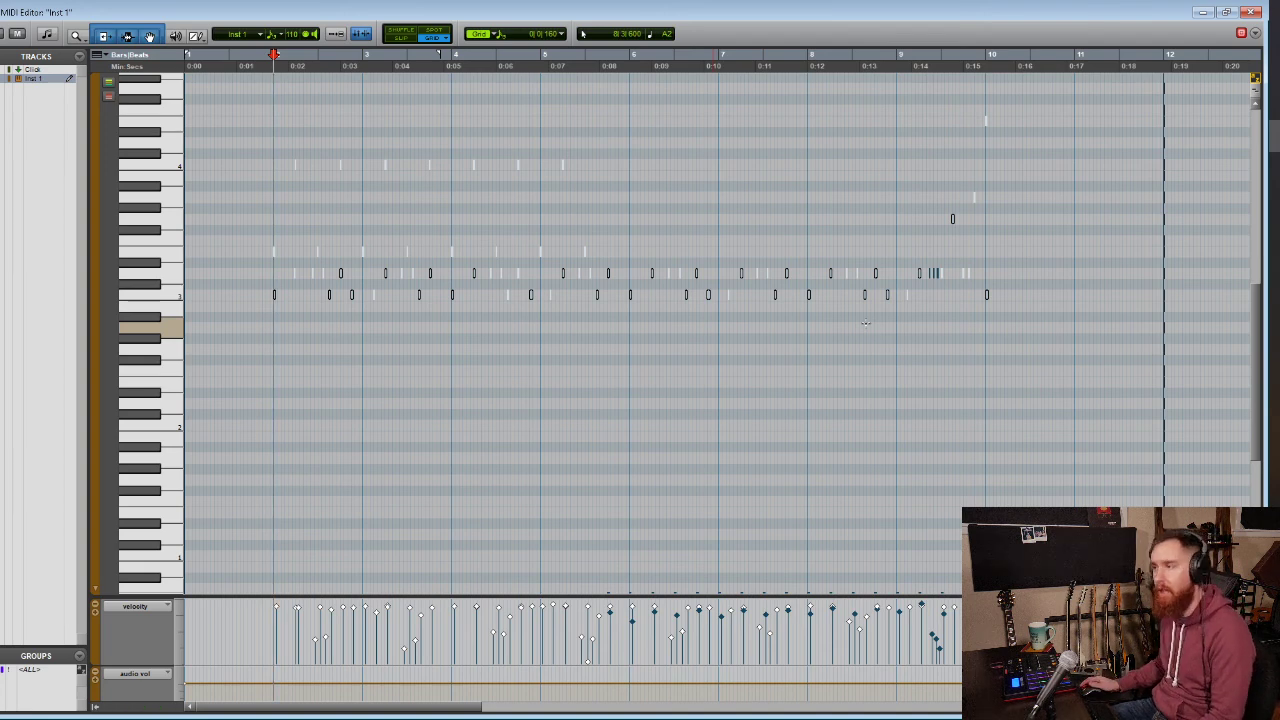
pyautogui.hotkey('ctrl', 'w')
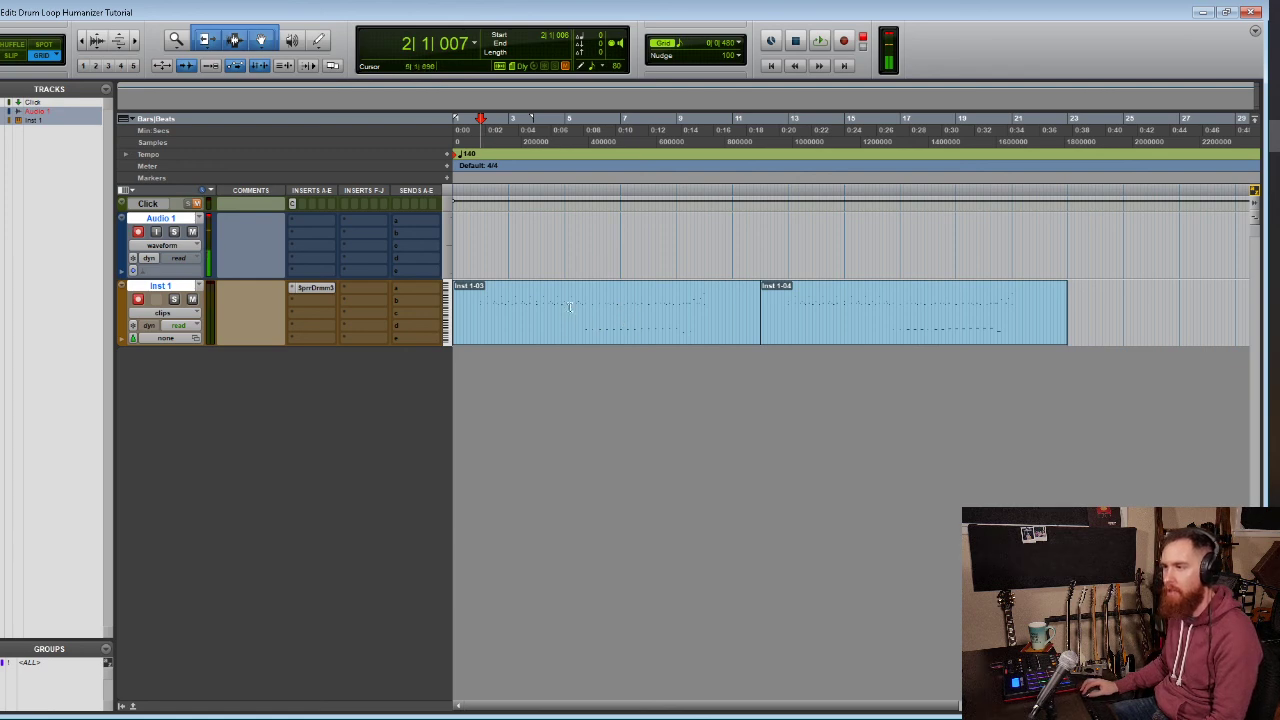
# Audition the repeated Inst 1-04 clip from bar 12 and select the Inst 1-03 clip at the start for comparison
pyautogui.click(916, 331)
pyautogui.press('space')
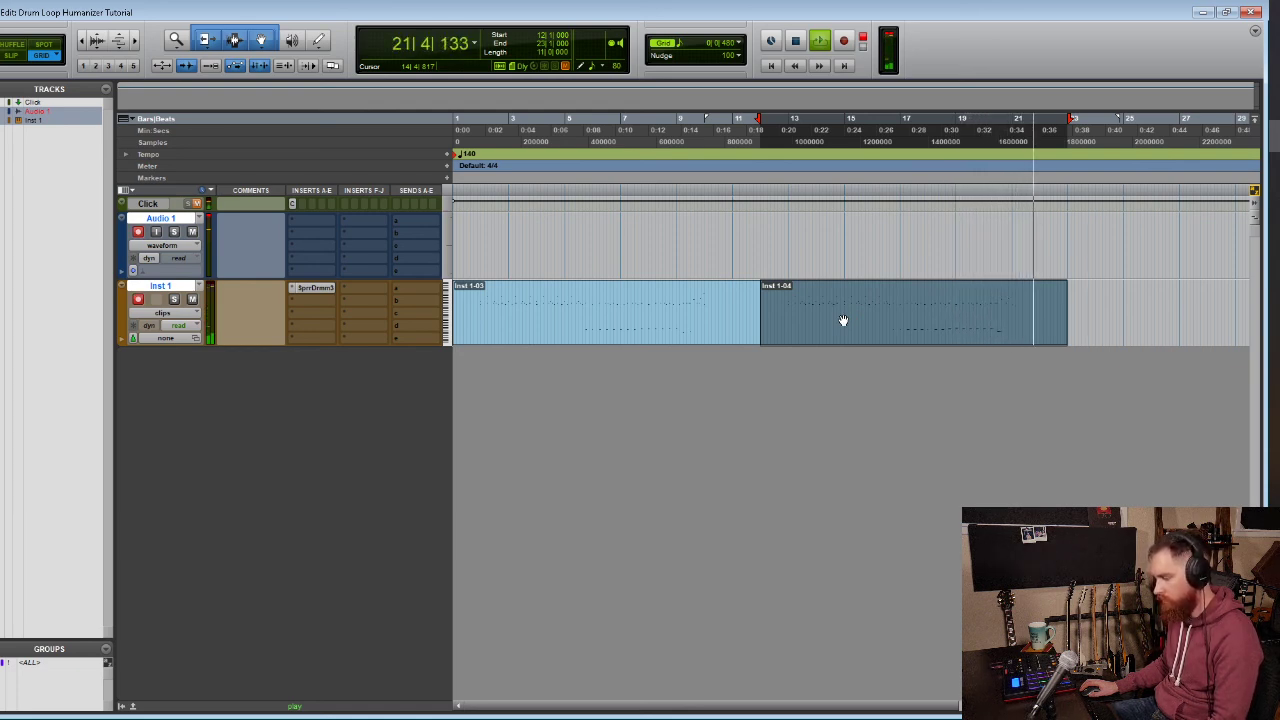
pyautogui.press('space')
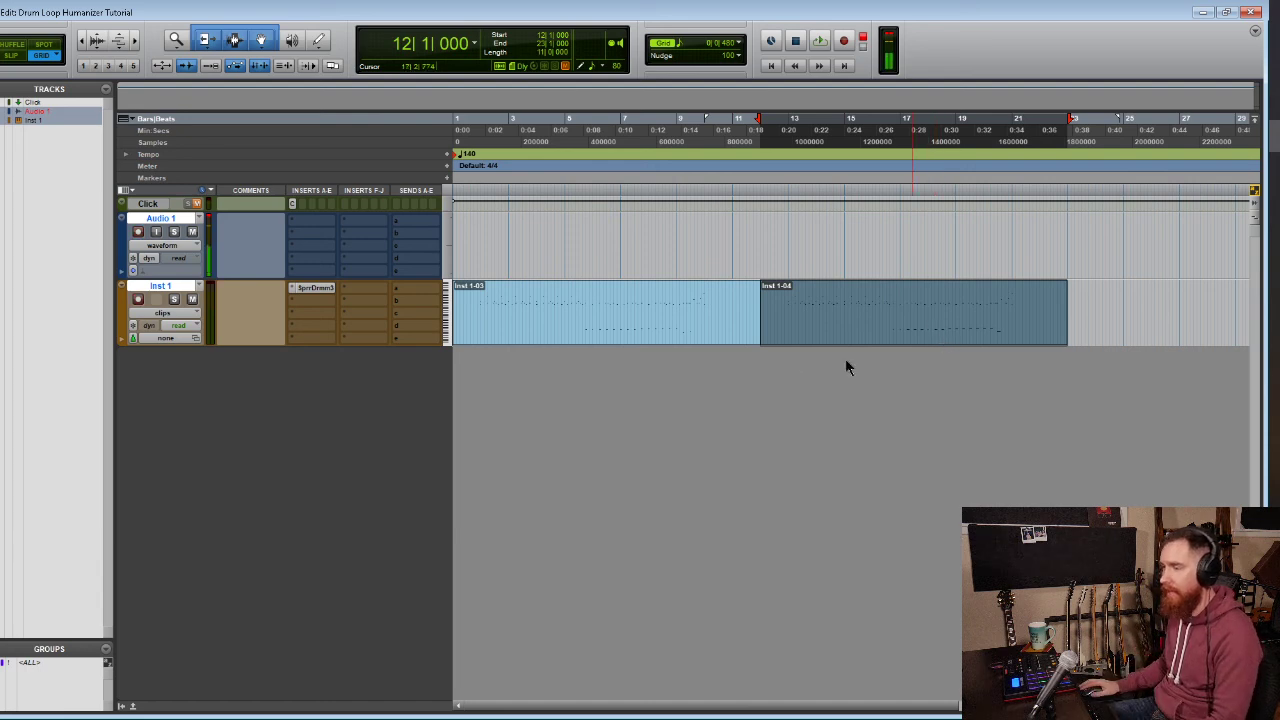
pyautogui.click(628, 338)
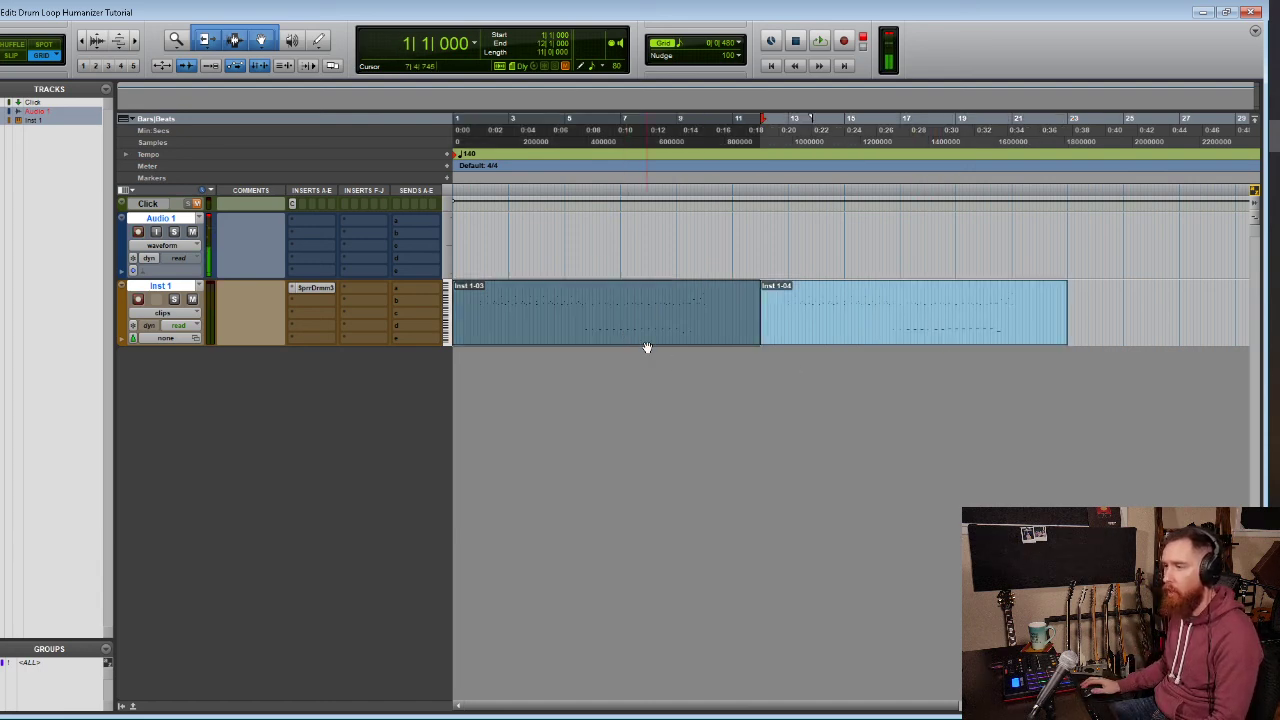